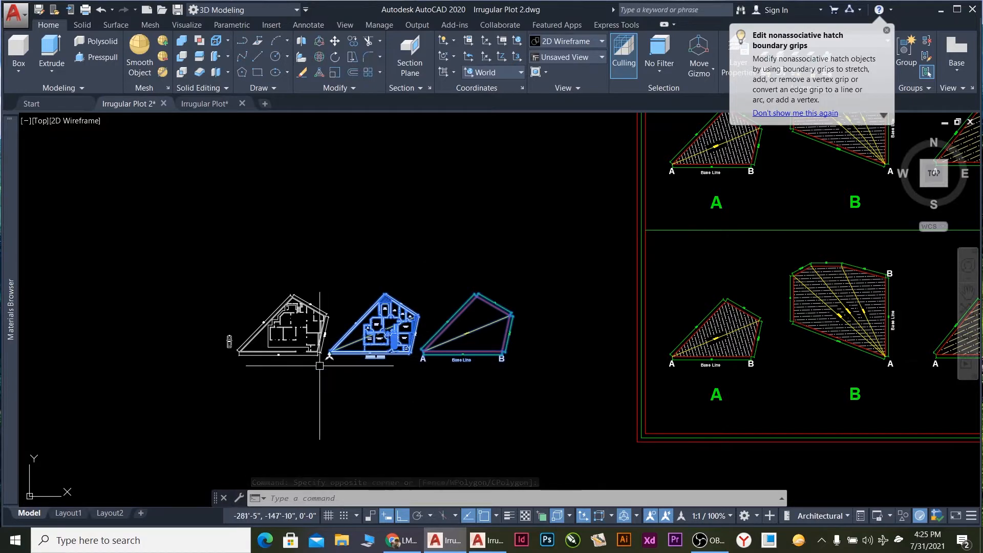
Erase the detailed ground floor plan, the adjacent base line outline, and sample plots A and B together with the frame.
scroll(264, 353, up, 4)
scroll(269, 250, up, 2)
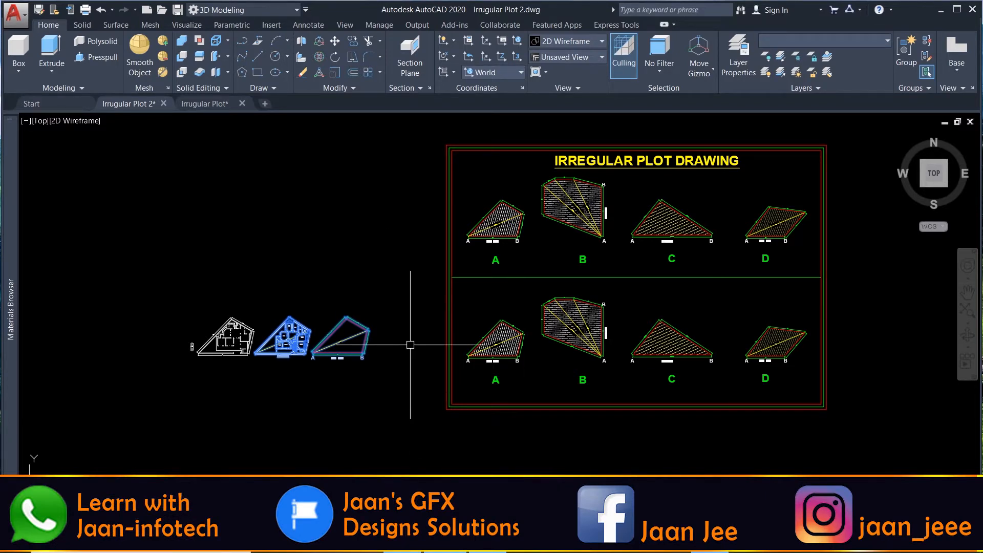
scroll(275, 362, up, 4)
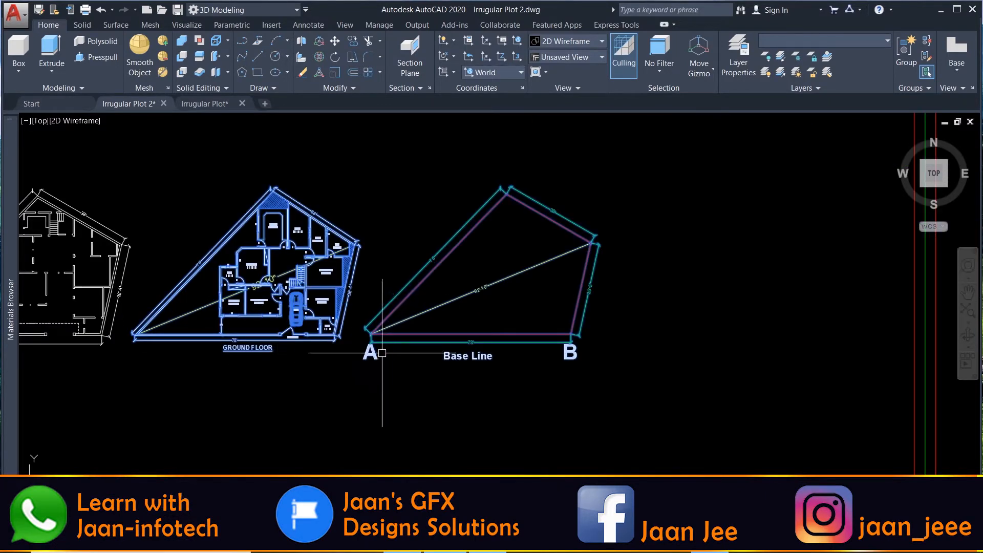
scroll(348, 342, down, 4)
scroll(151, 313, up, 6)
scroll(151, 314, down, 5)
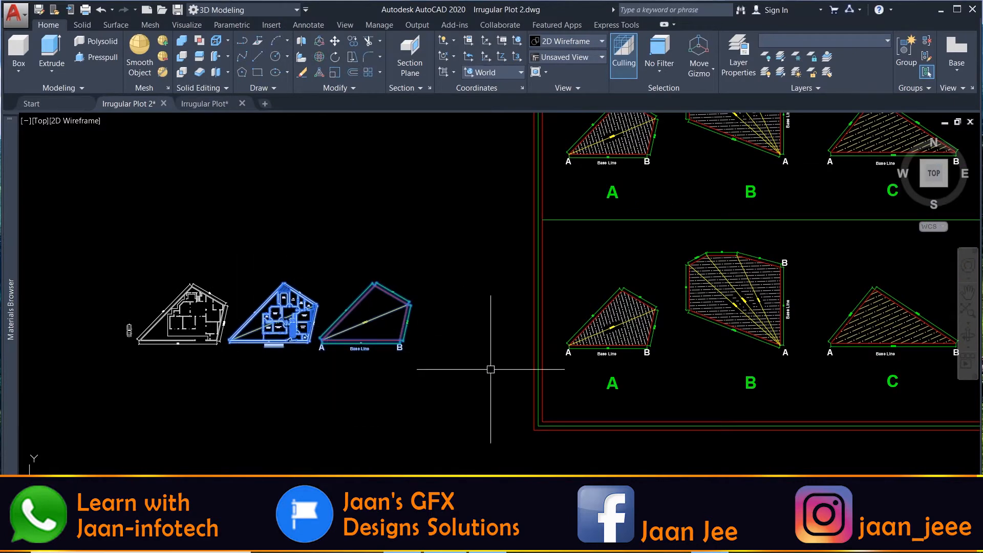
click(651, 457)
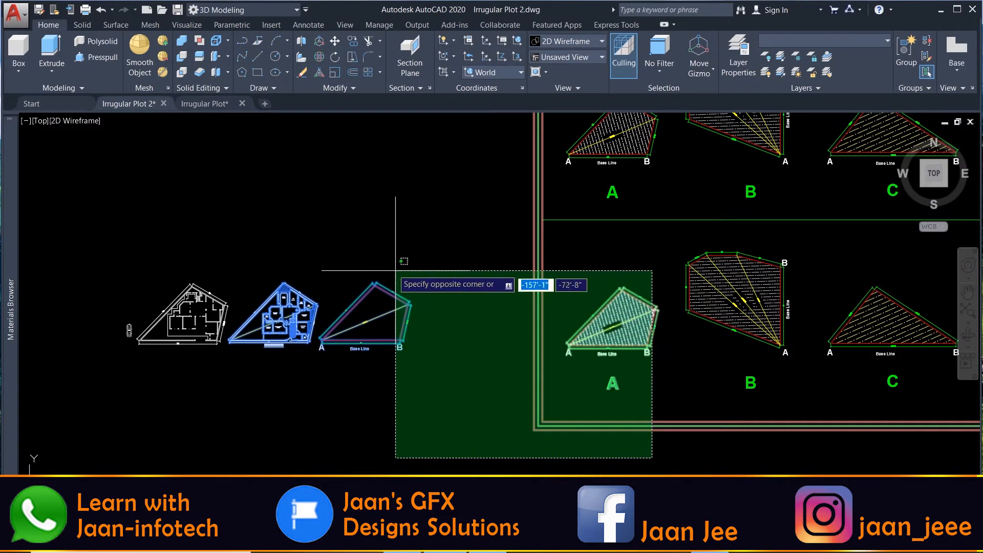
click(314, 189)
click(811, 450)
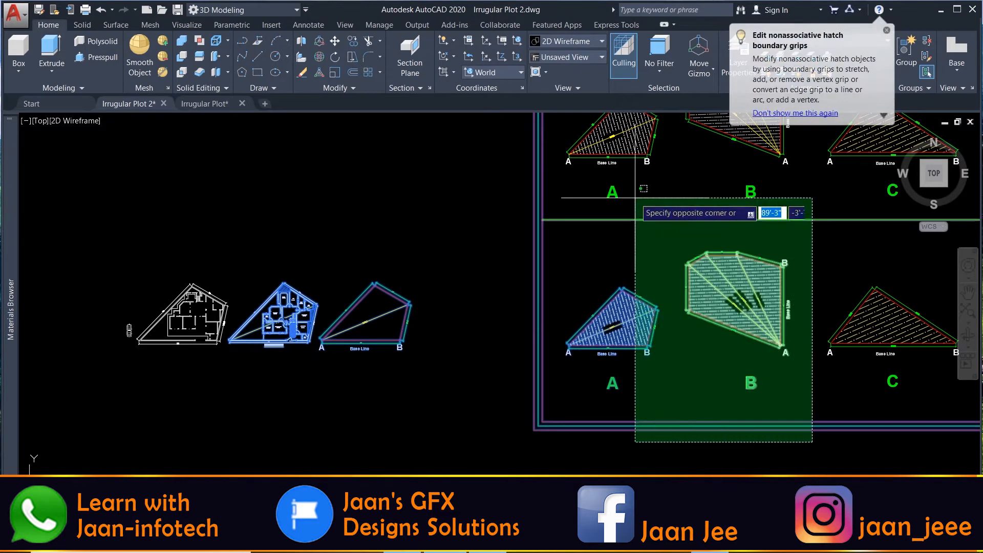
click(545, 144)
key(Delete)
Erase the remaining sample plots C and D, the sheet title and the leftover fragments, keeping only the bare-wall floor plan.
scroll(589, 307, down, 6)
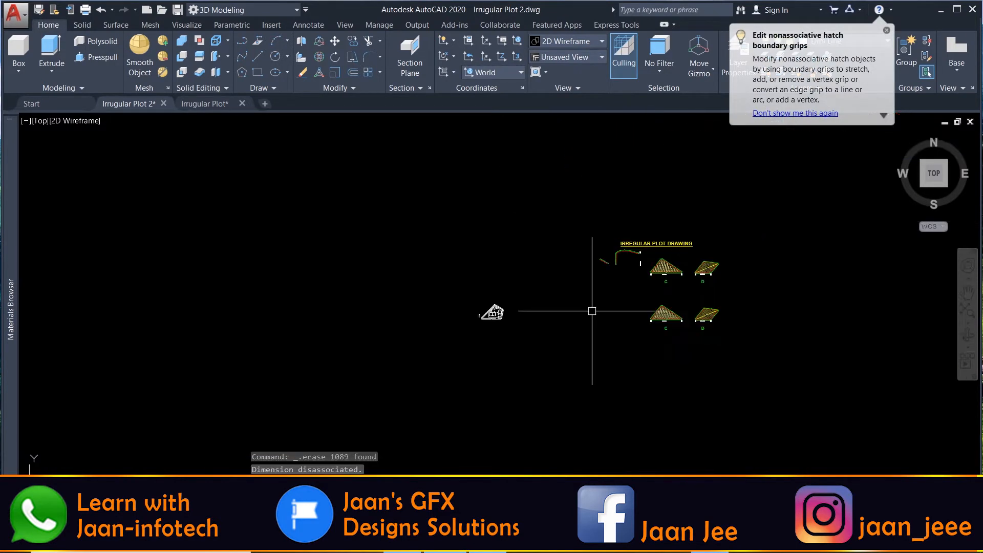
scroll(698, 338, up, 2)
click(697, 336)
click(487, 184)
key(Delete)
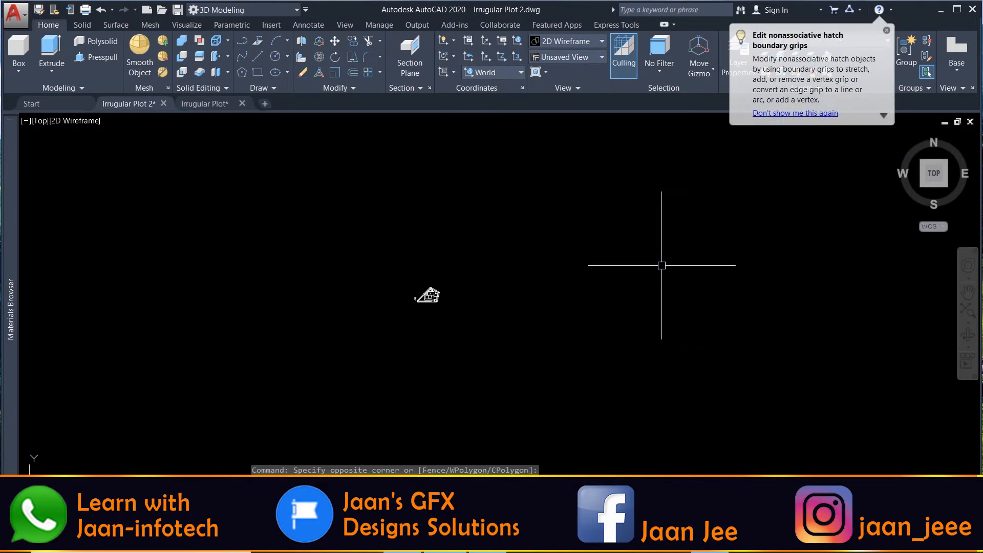
Examine the bare-wall floor plan's boundary, staircase, room layout and door openings.
scroll(444, 311, up, 4)
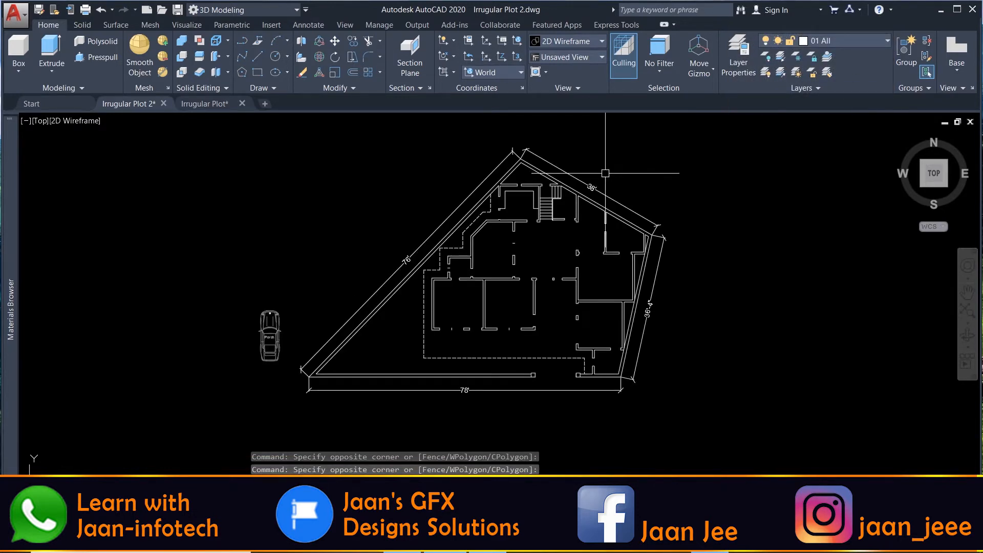
scroll(603, 182, down, 3)
scroll(672, 182, up, 4)
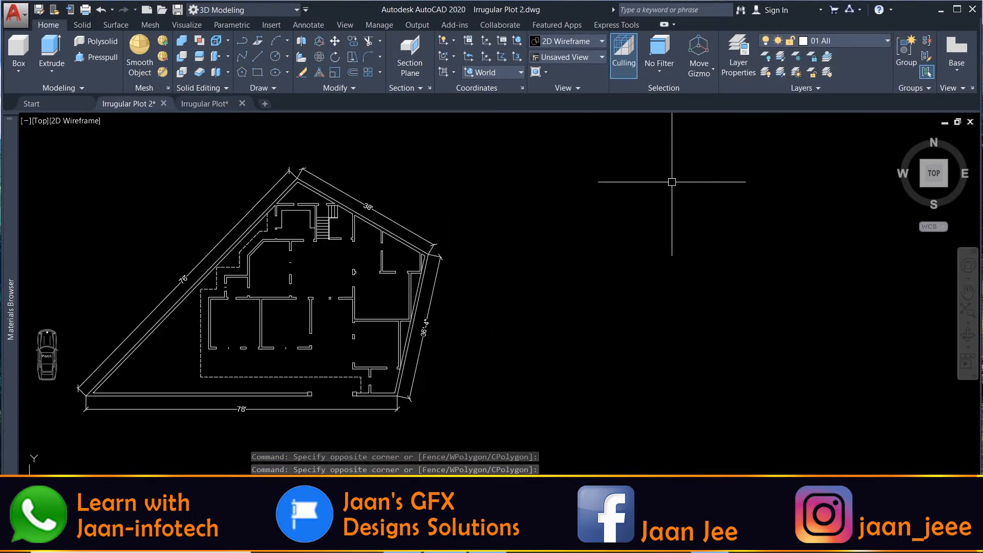
scroll(676, 183, up, 4)
scroll(625, 250, down, 12)
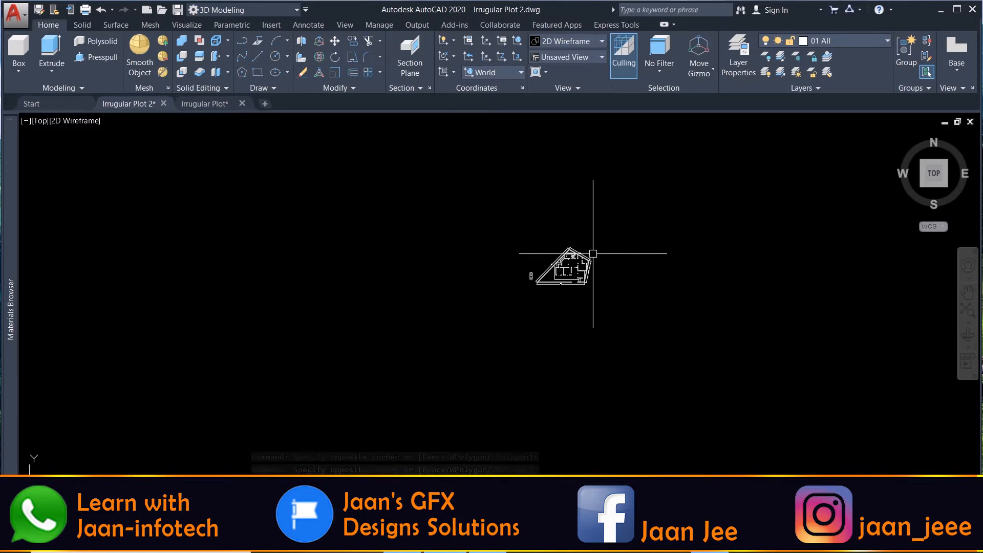
scroll(598, 251, up, 4)
scroll(598, 251, up, 3)
scroll(472, 185, down, 2)
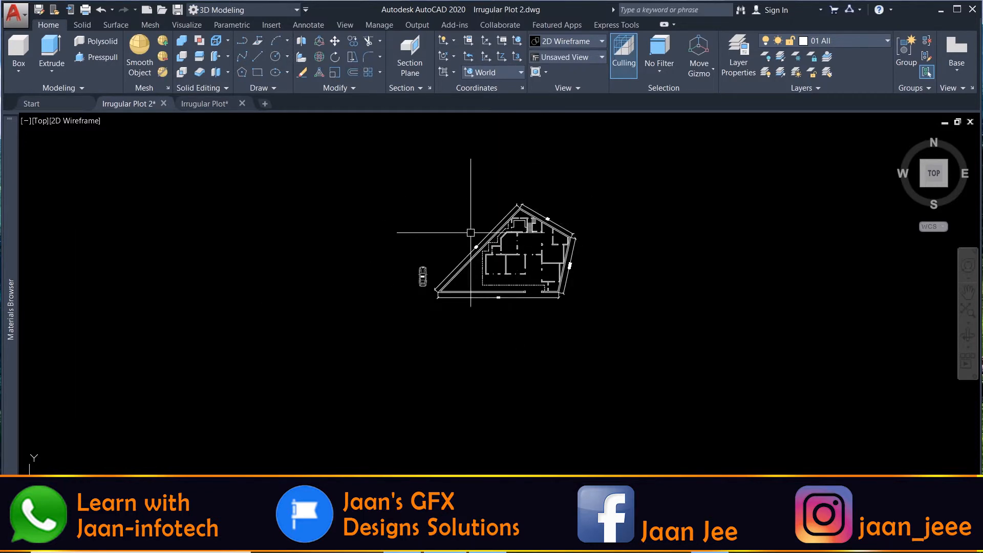
scroll(492, 218, up, 4)
scroll(641, 172, up, 4)
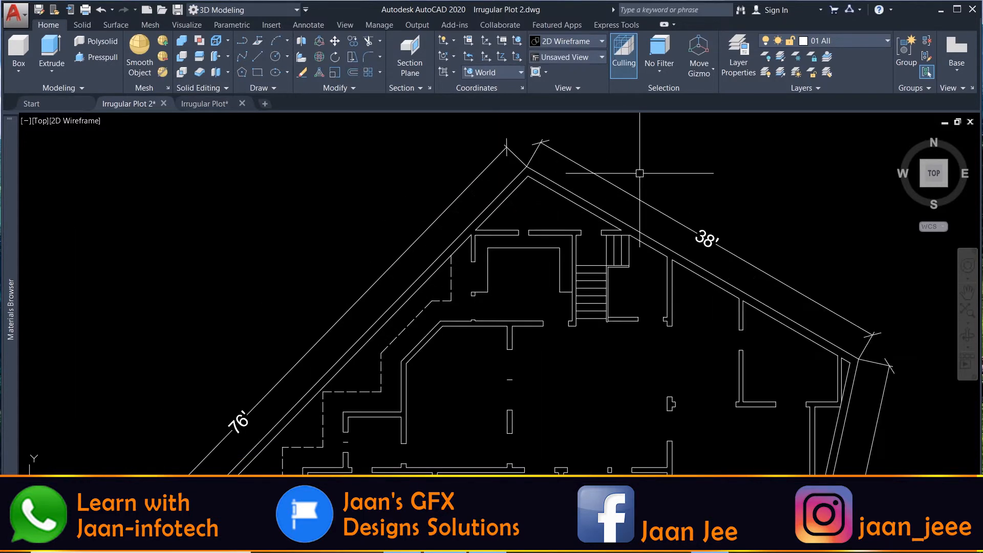
scroll(514, 284, up, 2)
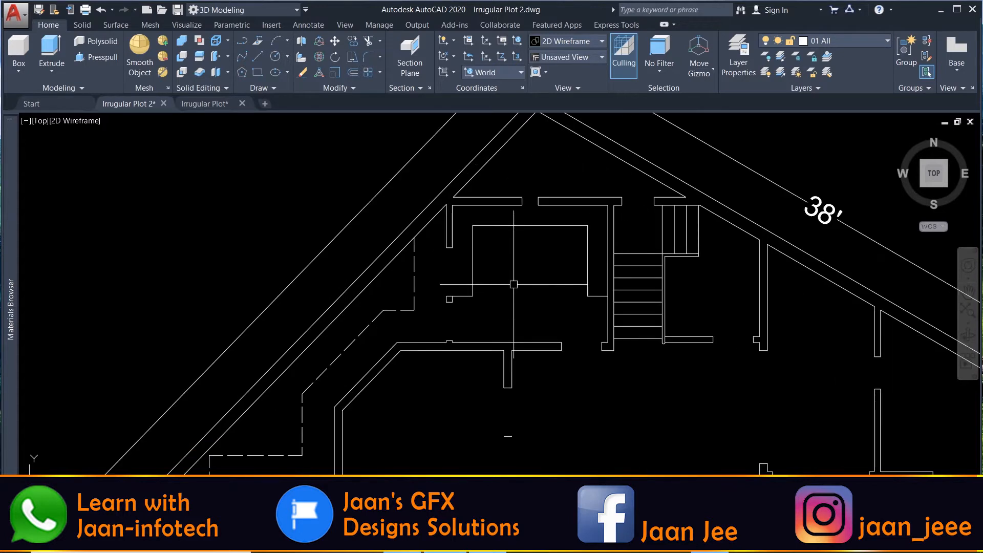
scroll(472, 256, down, 5)
scroll(466, 251, up, 3)
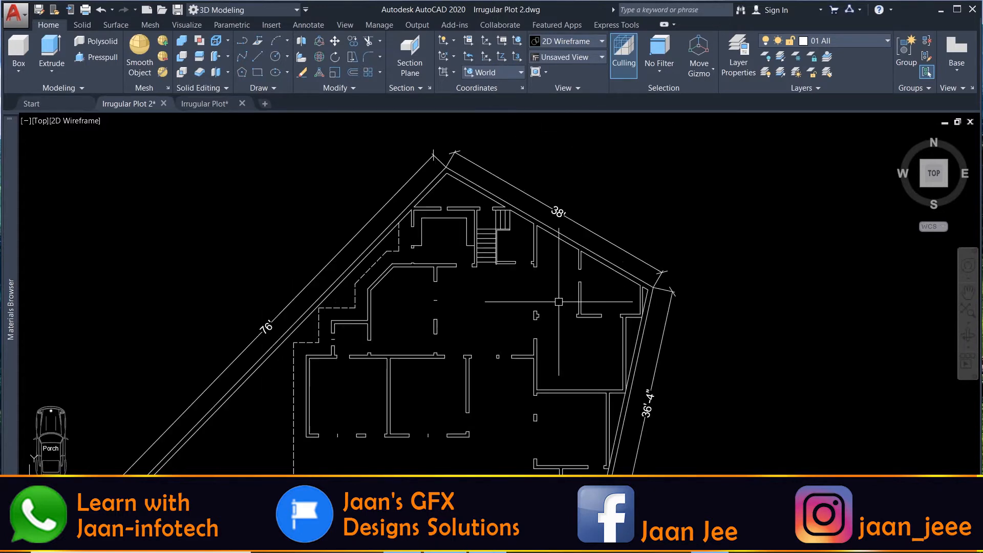
scroll(602, 222, down, 5)
scroll(602, 224, up, 3)
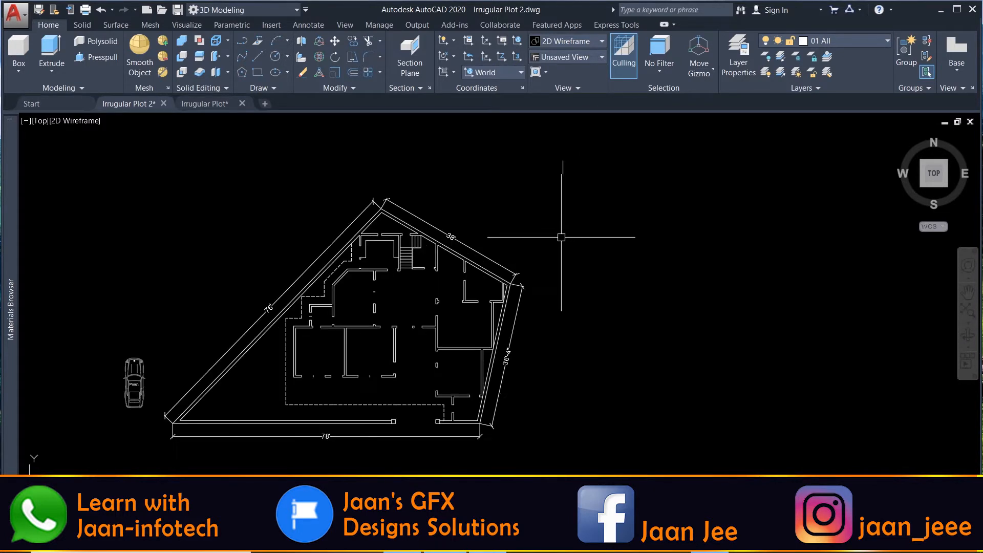
scroll(552, 252, up, 4)
scroll(552, 252, down, 4)
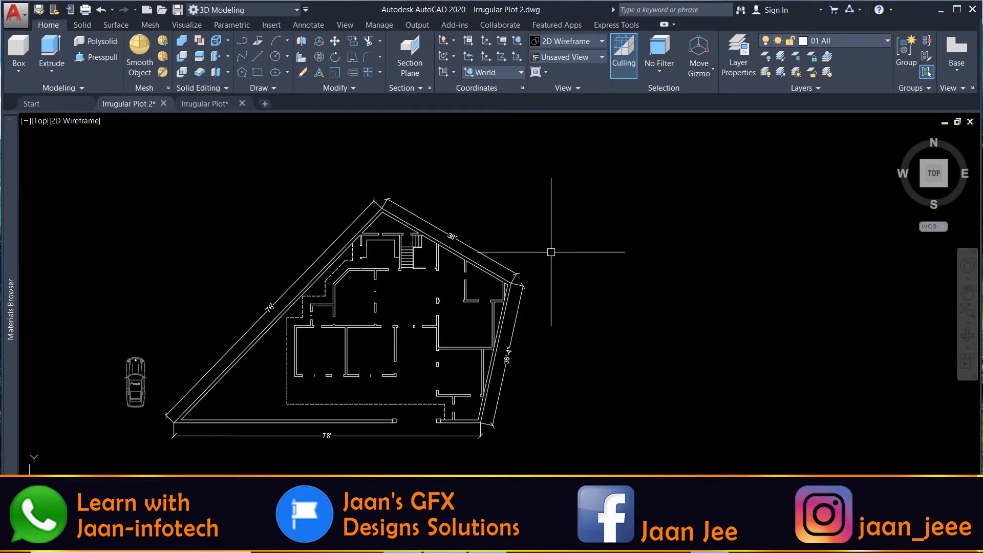
scroll(367, 295, up, 5)
scroll(390, 336, up, 2)
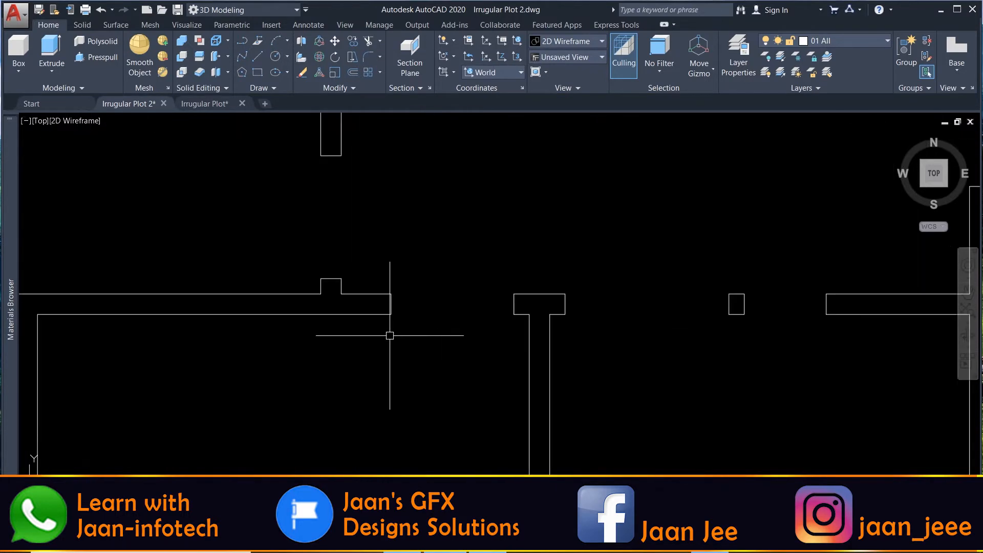
scroll(390, 327, down, 4)
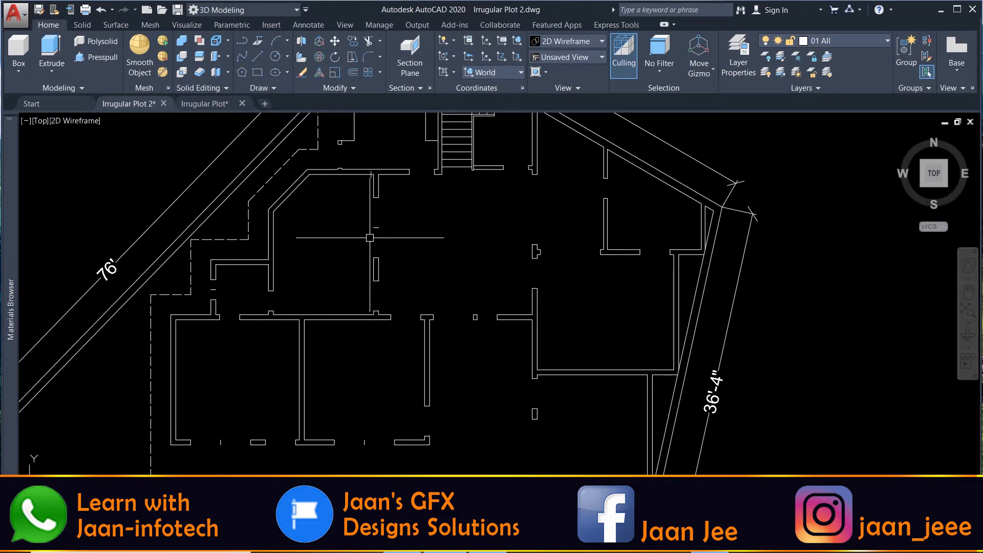
scroll(444, 325, up, 2)
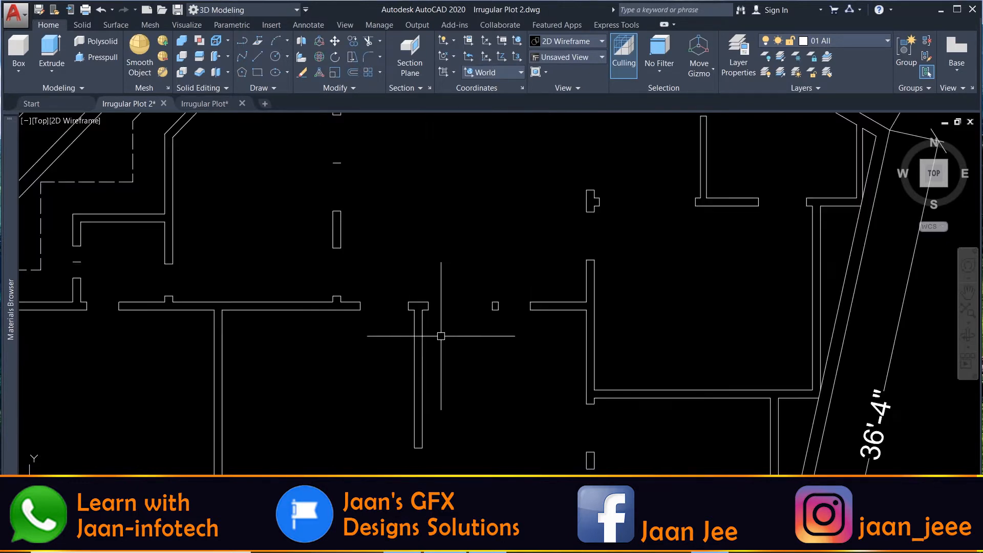
scroll(437, 326, down, 6)
scroll(409, 287, up, 2)
scroll(436, 359, up, 3)
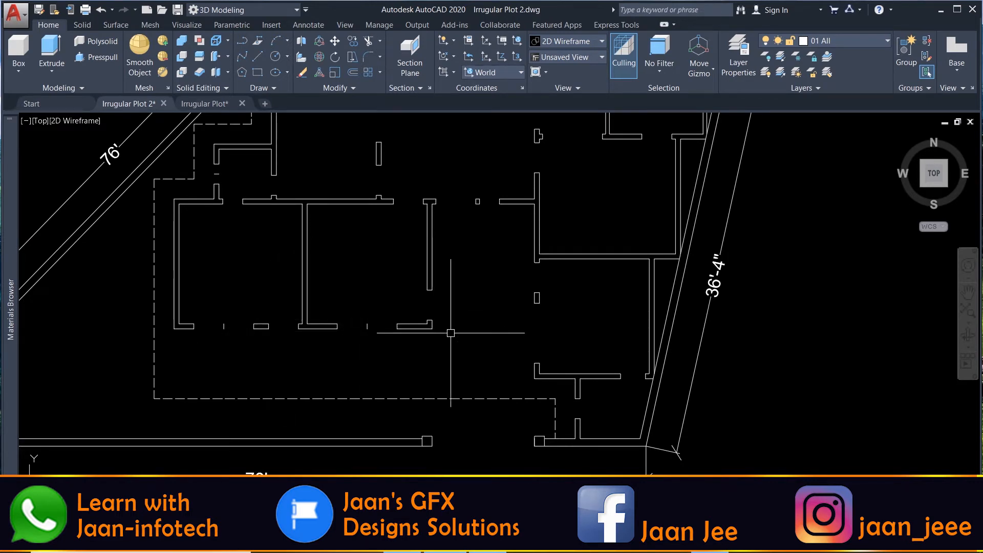
Measure the door opening between the short wall block and the wall end above it, from midpoint to midpoint.
scroll(511, 271, up, 4)
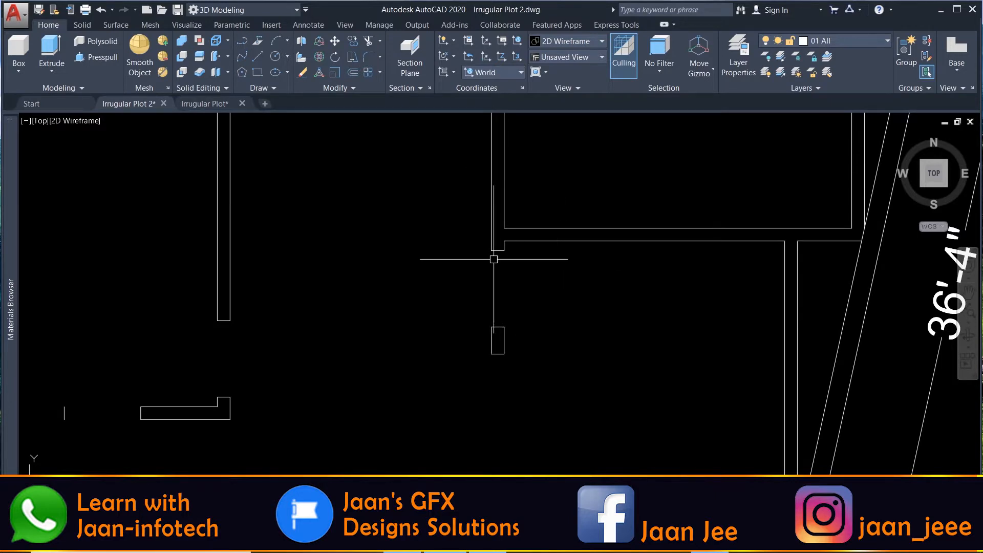
key(Escape)
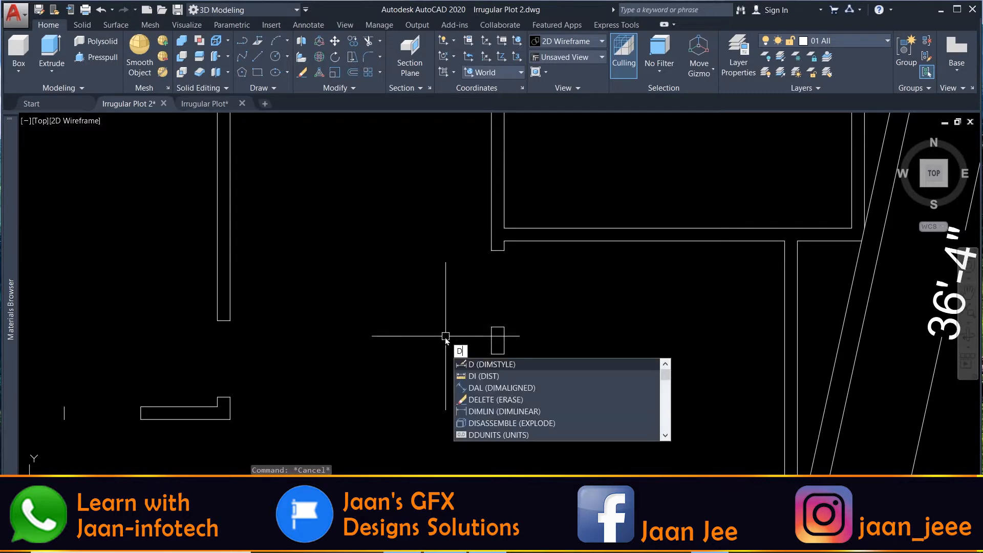
text(i)
key(Return)
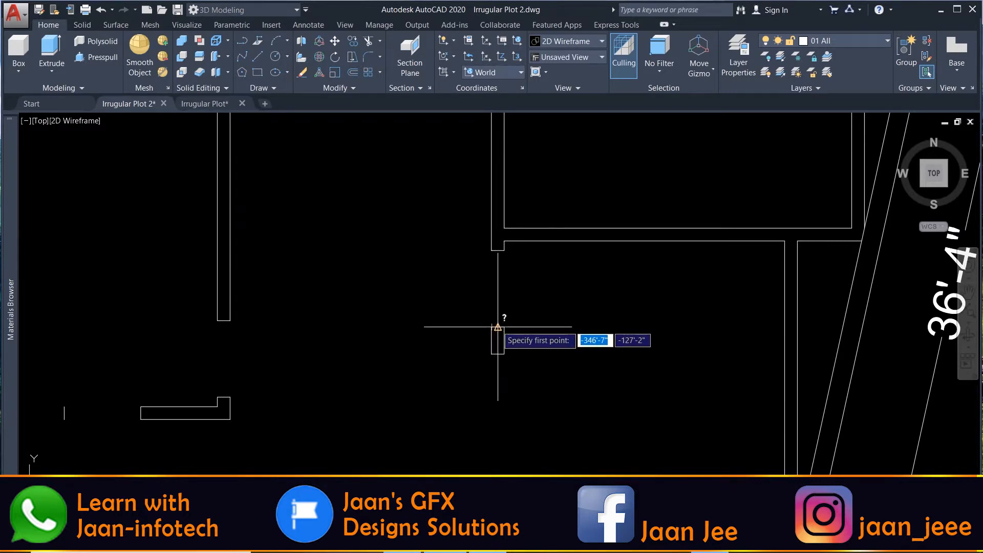
click(497, 326)
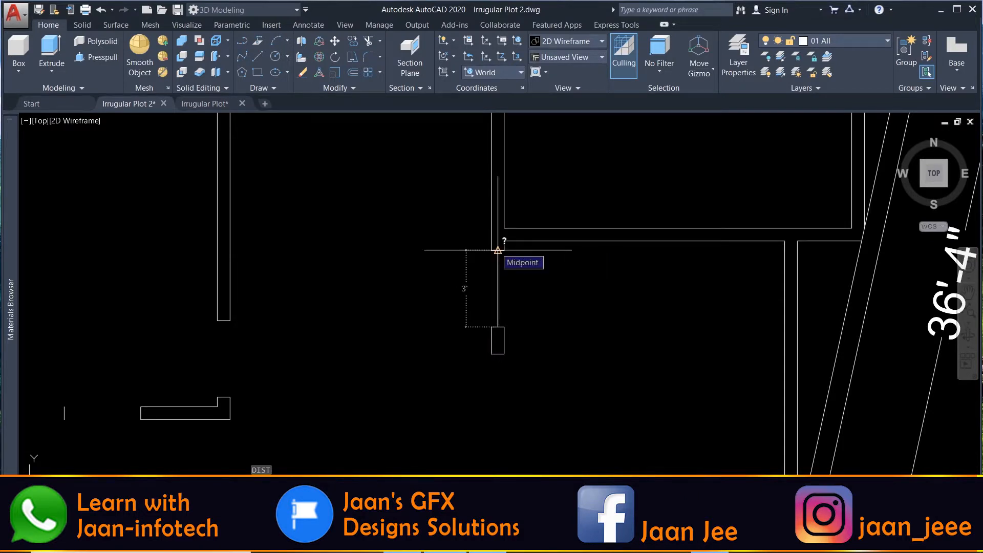
click(497, 250)
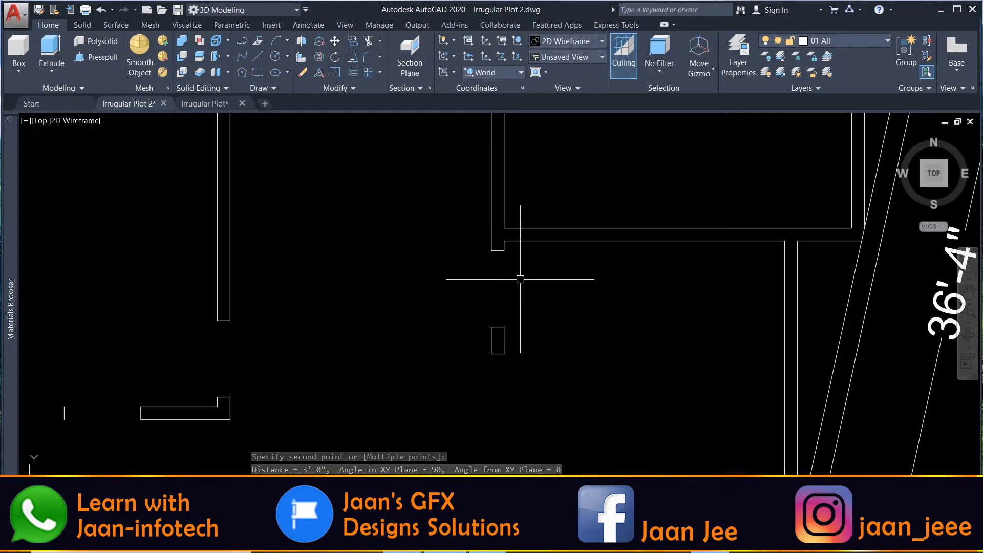
Draw a door-leaf rectangle from the midpoint of the wall end above the opening, with its opposite corner at 36,-1.5.
text(re)
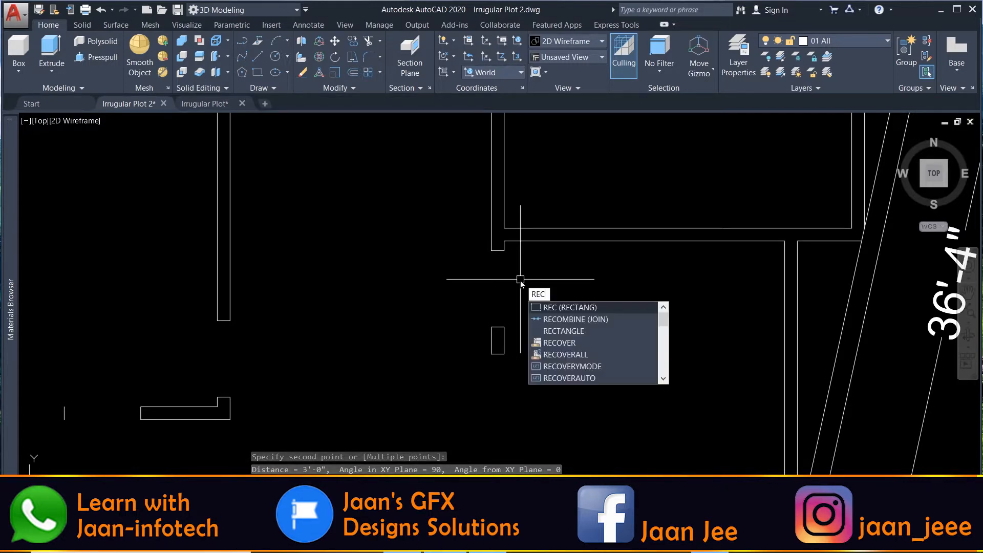
text(c)
key(Return)
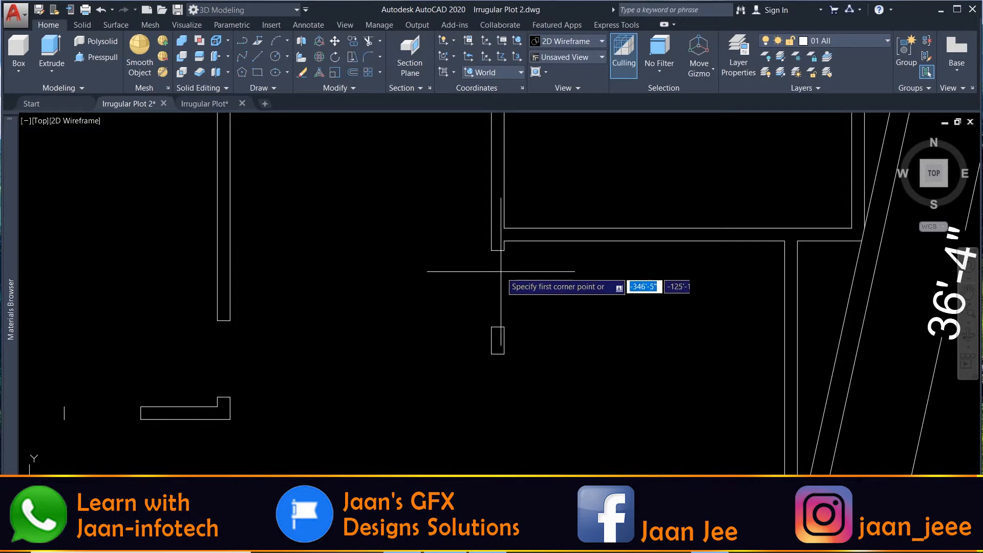
click(498, 250)
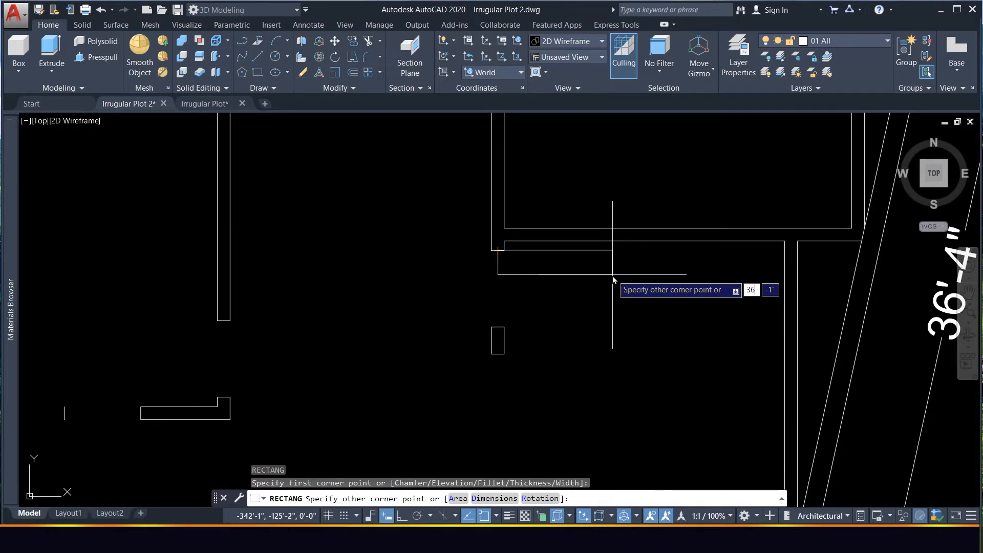
text(36)
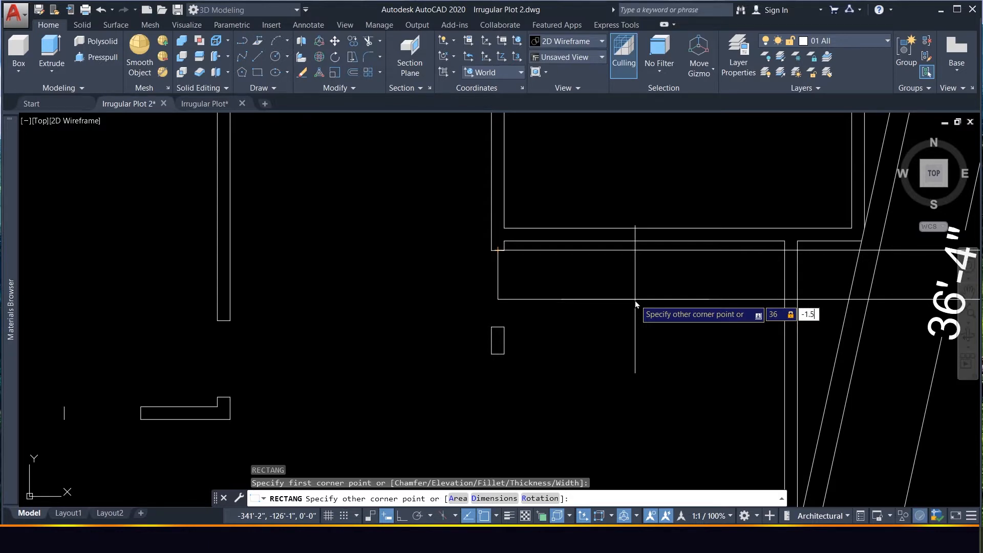
key(Return)
Inspect the new door-leaf rectangle and how it meets the wall end at the opening.
scroll(474, 217, up, 5)
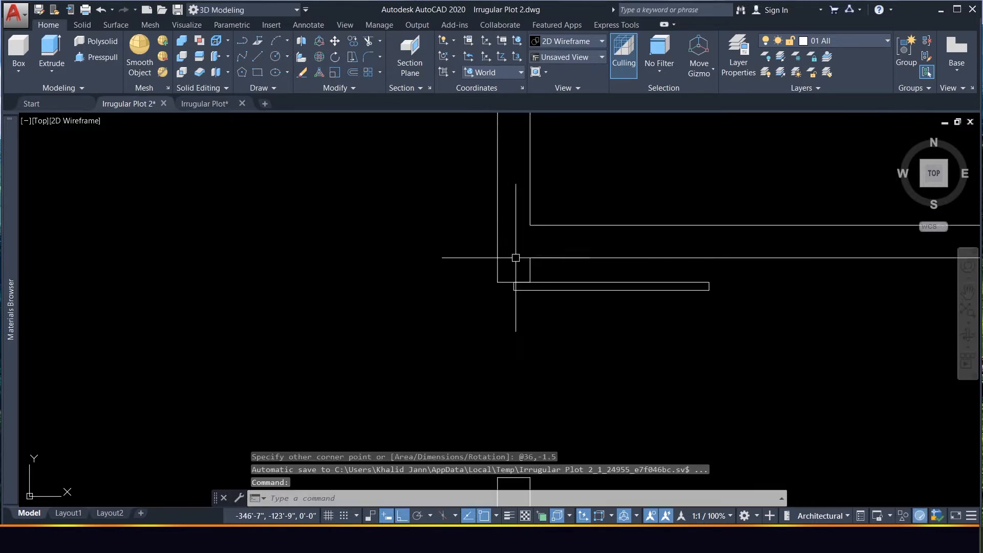
scroll(547, 265, down, 5)
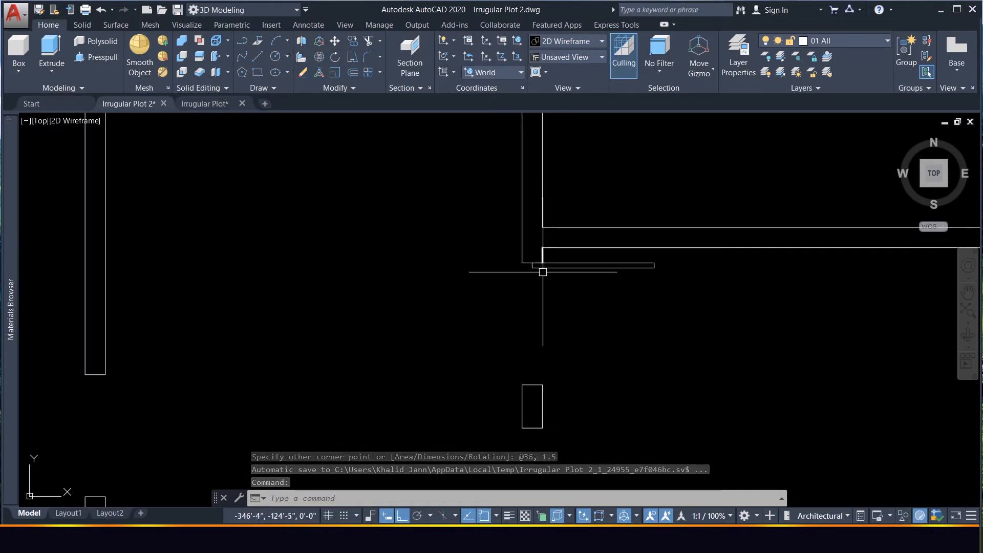
scroll(537, 270, up, 4)
scroll(548, 288, down, 5)
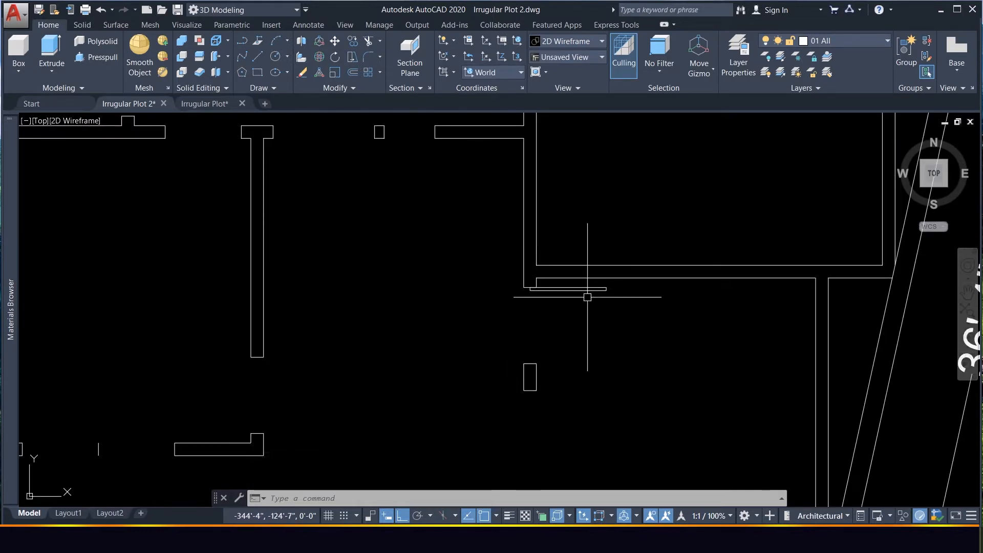
scroll(584, 289, up, 4)
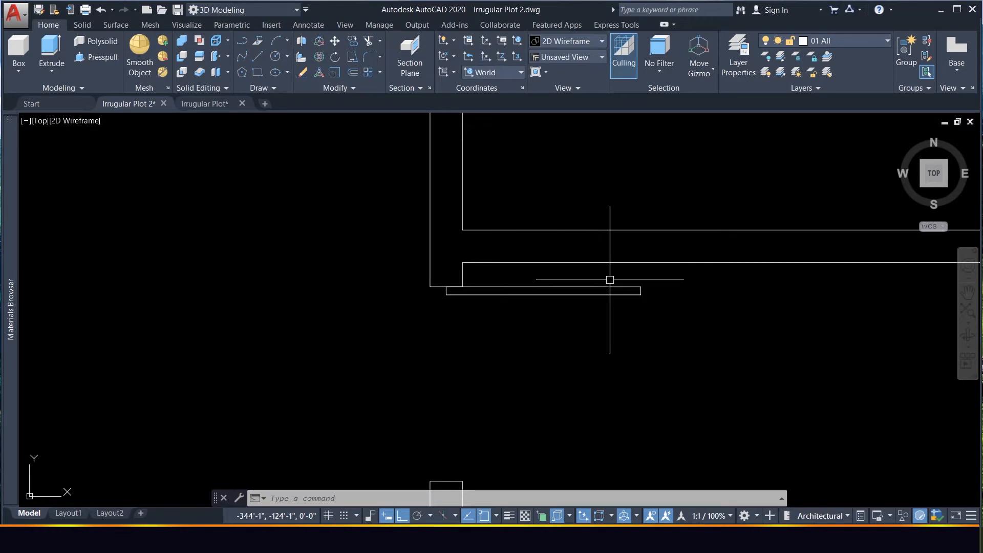
scroll(609, 280, down, 4)
scroll(614, 281, up, 4)
scroll(616, 281, down, 4)
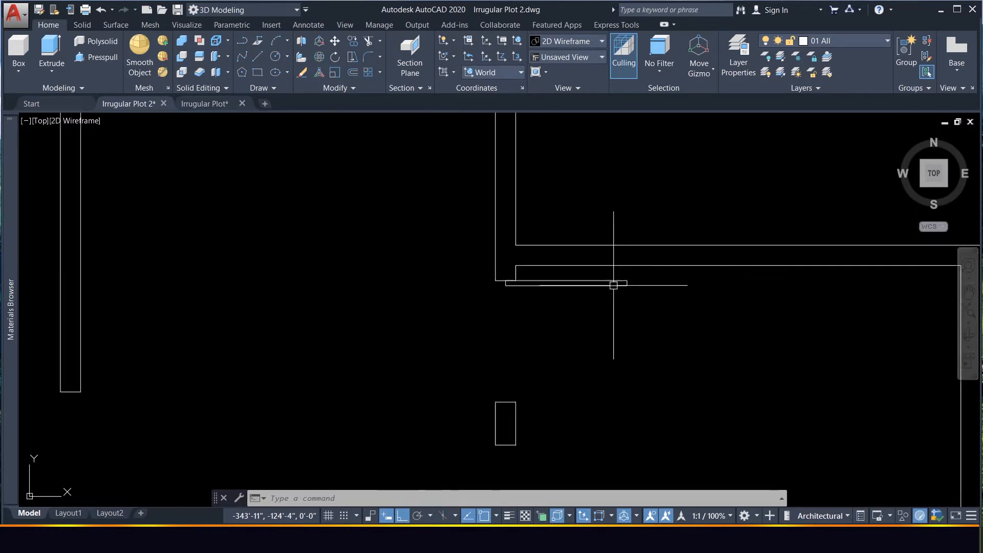
scroll(621, 276, up, 4)
scroll(621, 273, down, 4)
scroll(621, 273, up, 4)
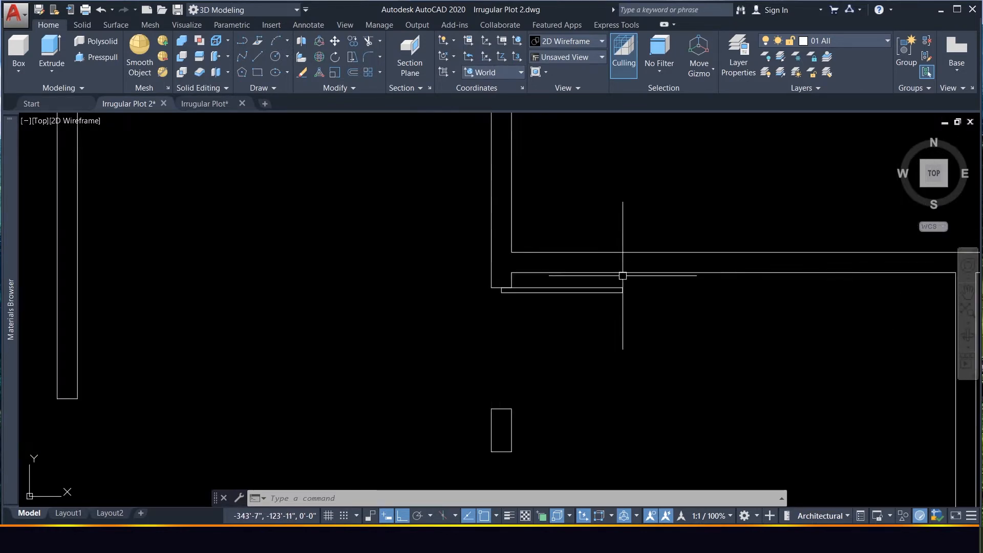
Draw a three-point door swing arc through the leaf's two free-end corners, ending at the midpoint of the short wall block's upper edge.
scroll(620, 273, down, 4)
scroll(626, 283, up, 2)
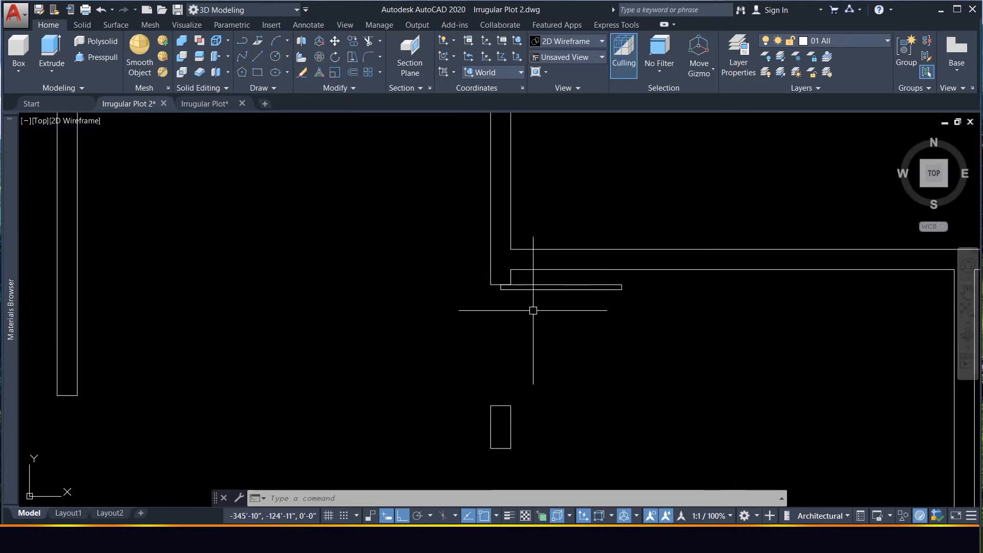
click(275, 45)
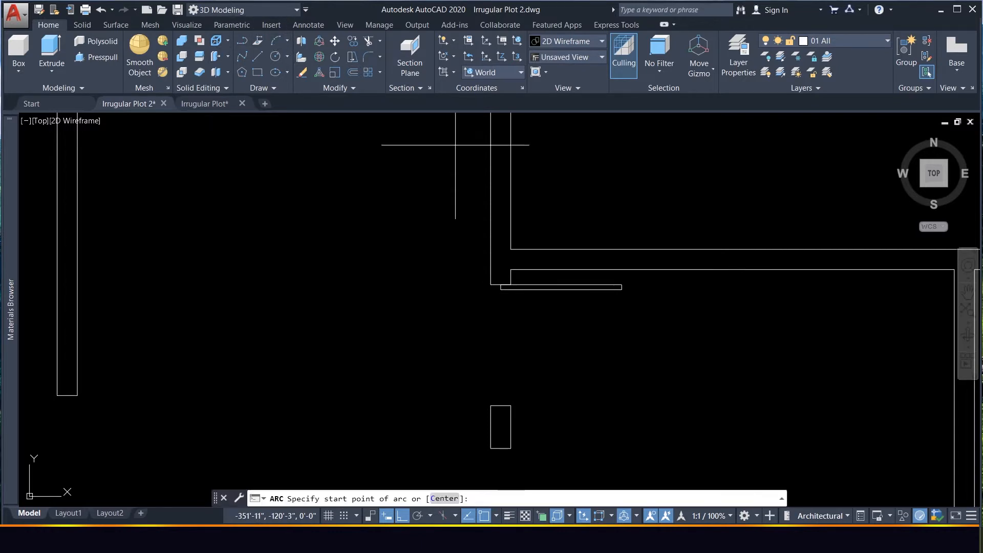
scroll(624, 283, up, 2)
click(623, 283)
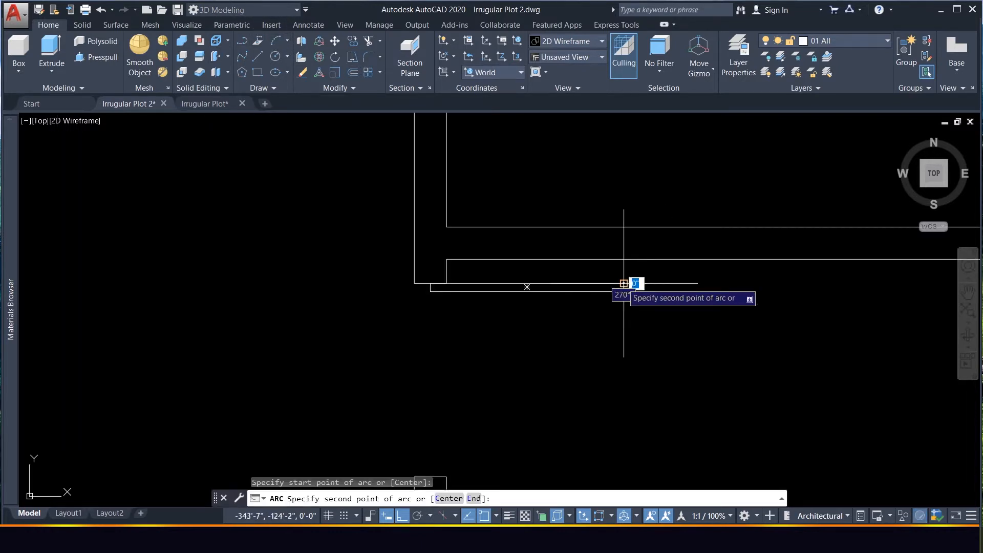
click(624, 286)
scroll(623, 293, down, 2)
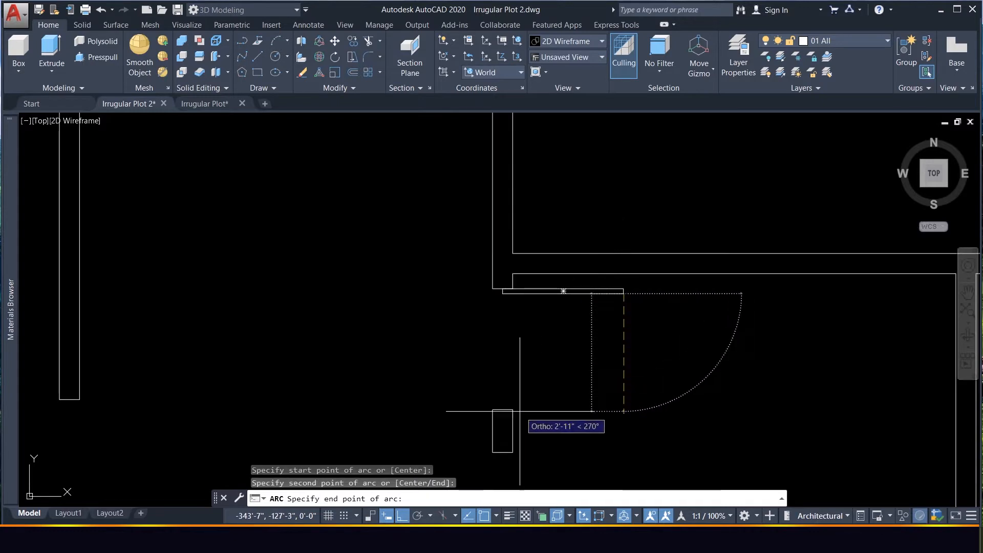
scroll(501, 410, up, 5)
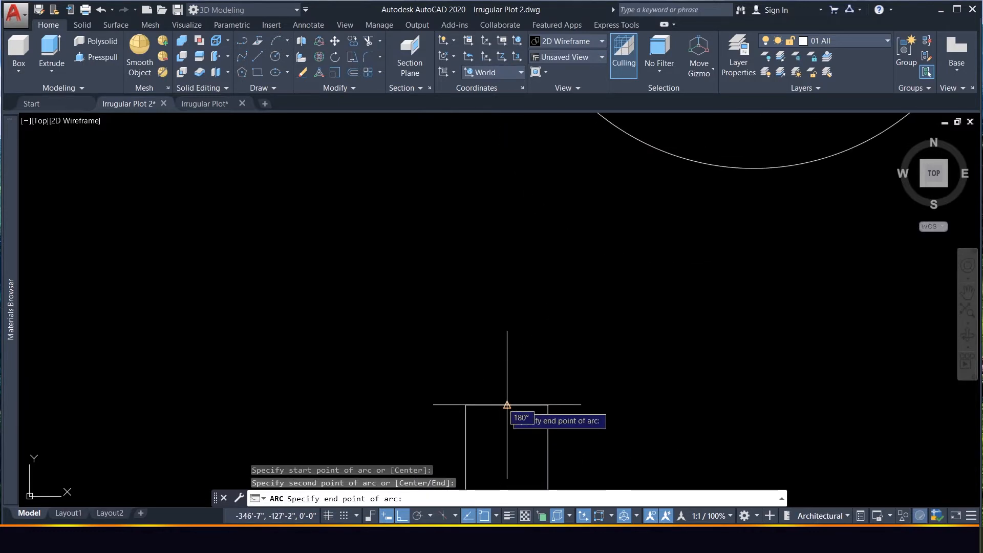
click(507, 405)
scroll(594, 322, down, 5)
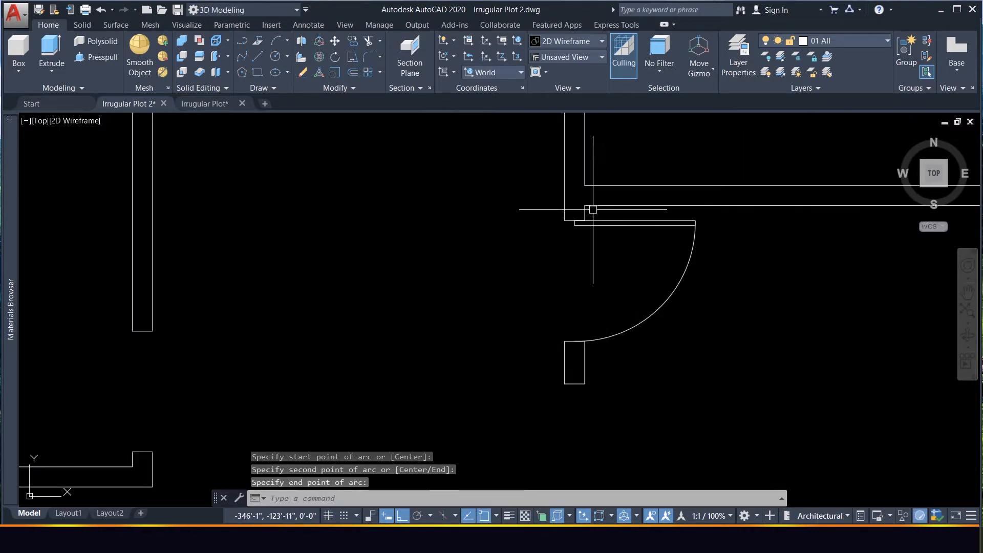
Copy the door leaf and swing arc horizontally into the empty space left of the wall opening.
scroll(586, 220, down, 1)
click(676, 255)
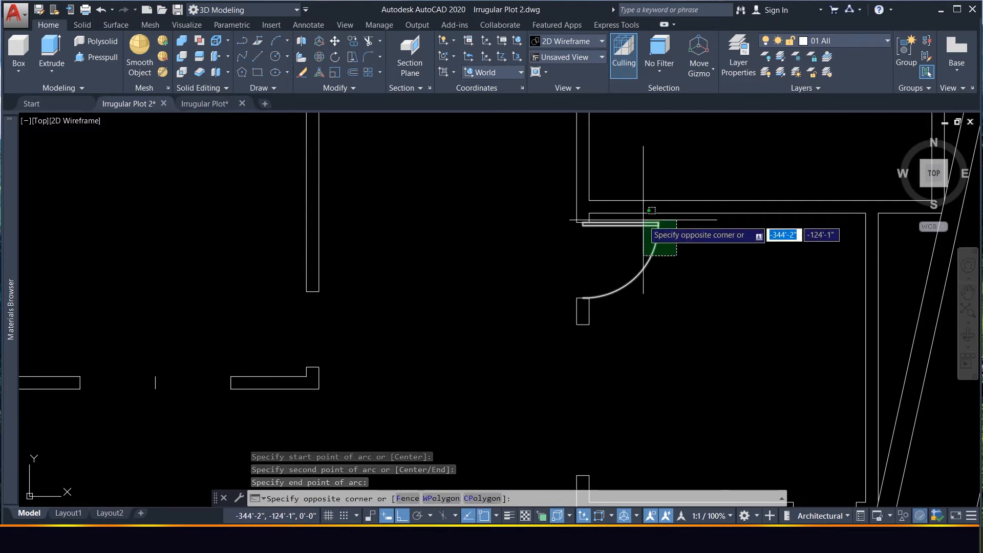
click(647, 227)
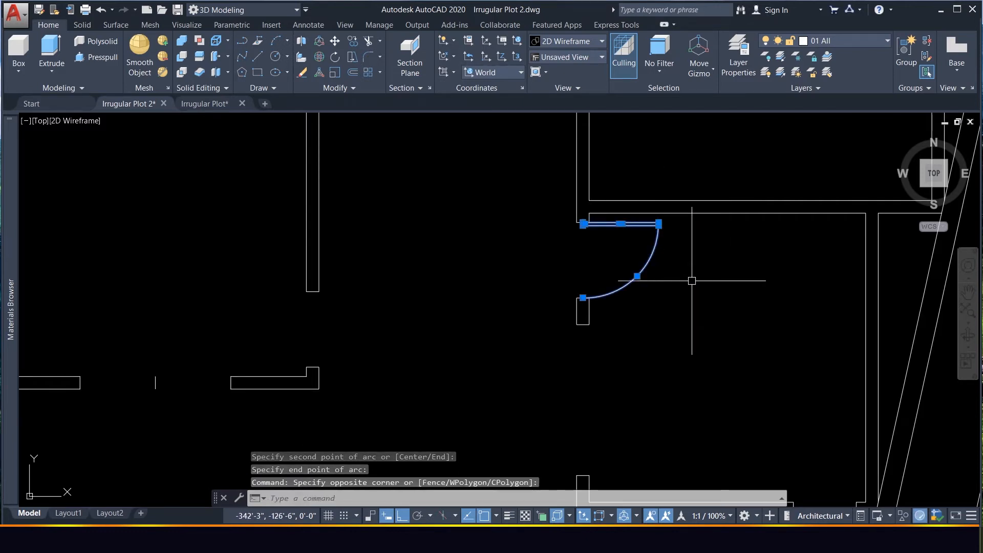
key(Return)
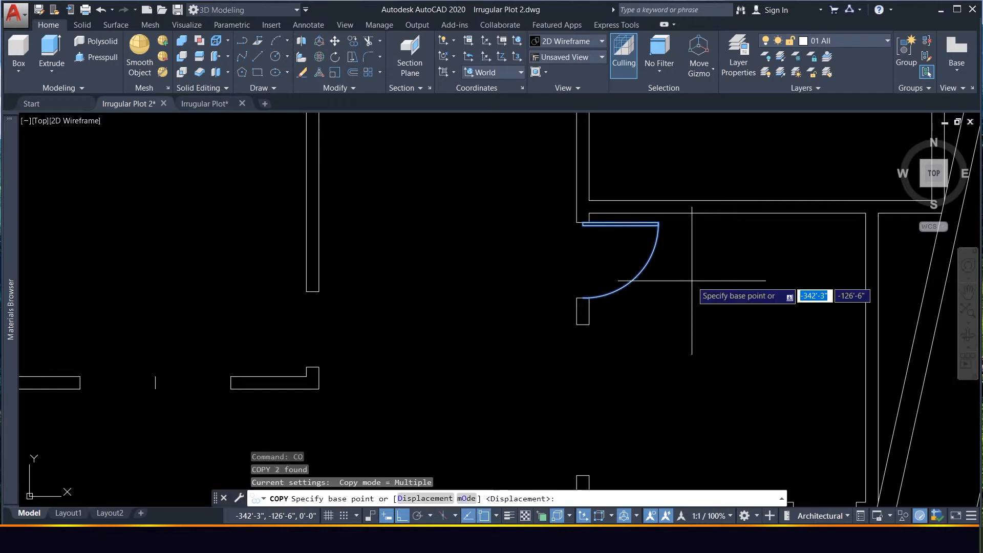
click(708, 380)
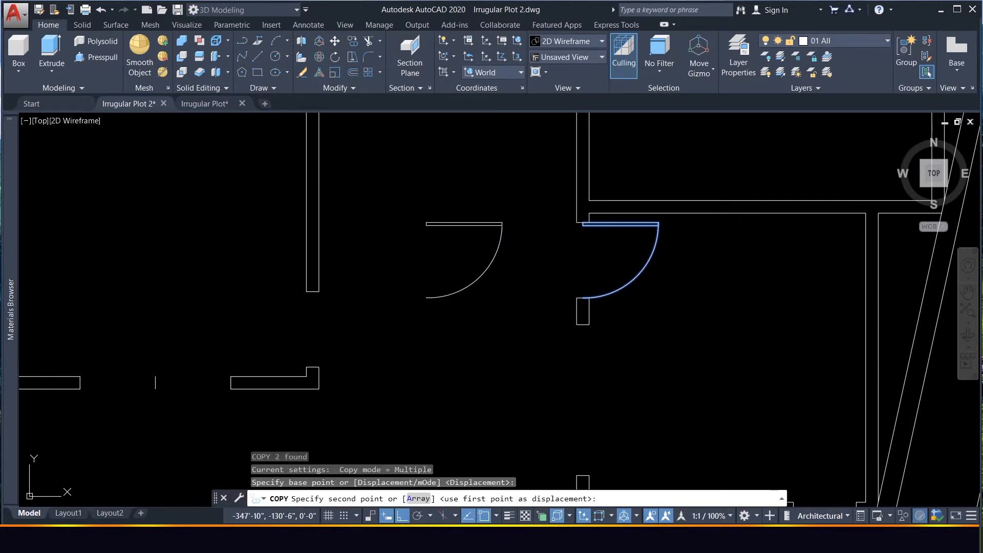
click(568, 380)
key(Escape)
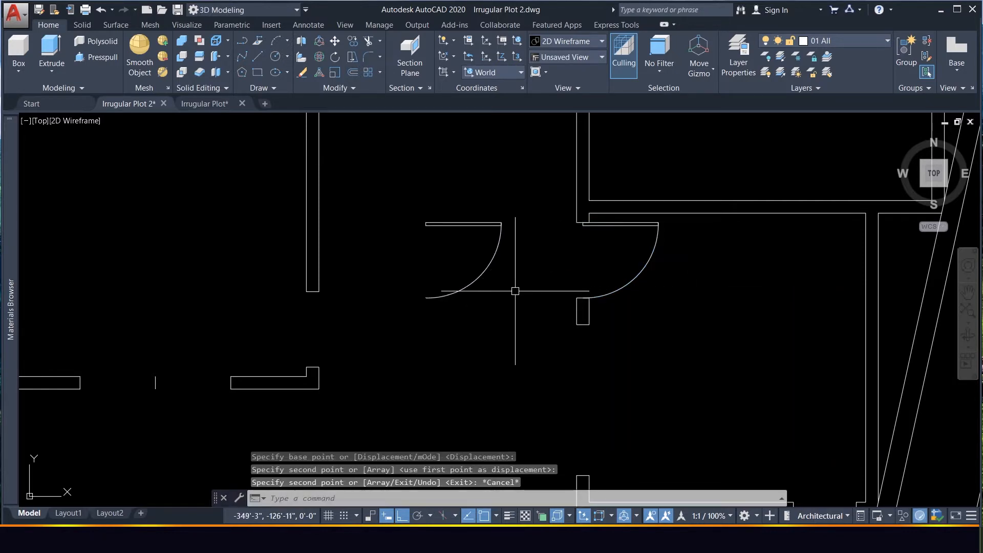
Define the copied door leaf and arc as a block named Door, with the objects converted to block and units in inches.
click(516, 290)
click(457, 197)
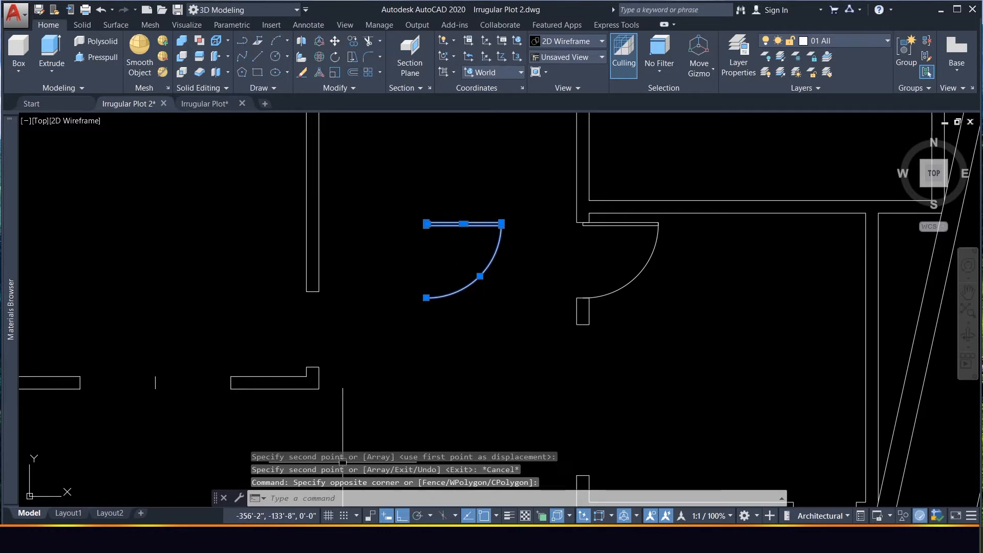
key(Return)
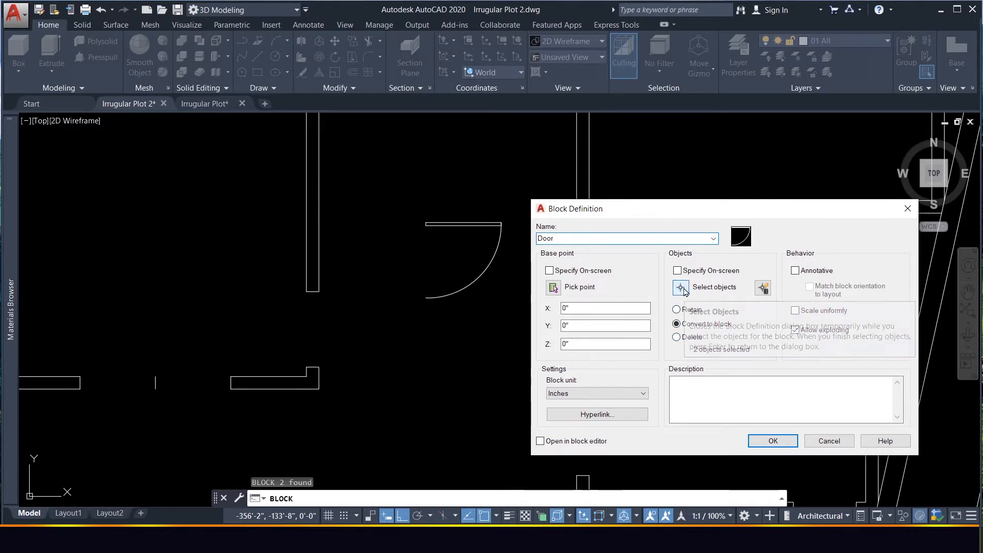
click(681, 288)
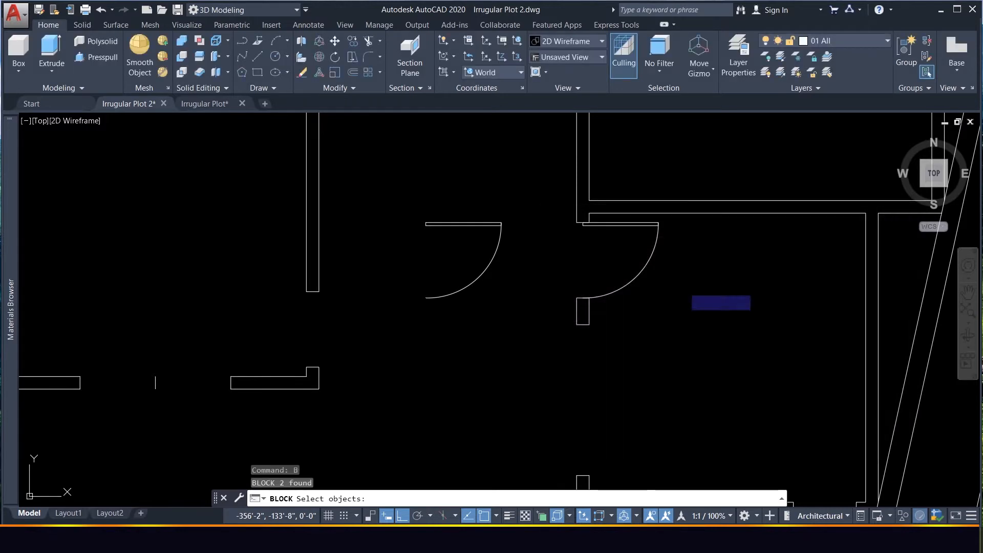
click(515, 335)
click(424, 213)
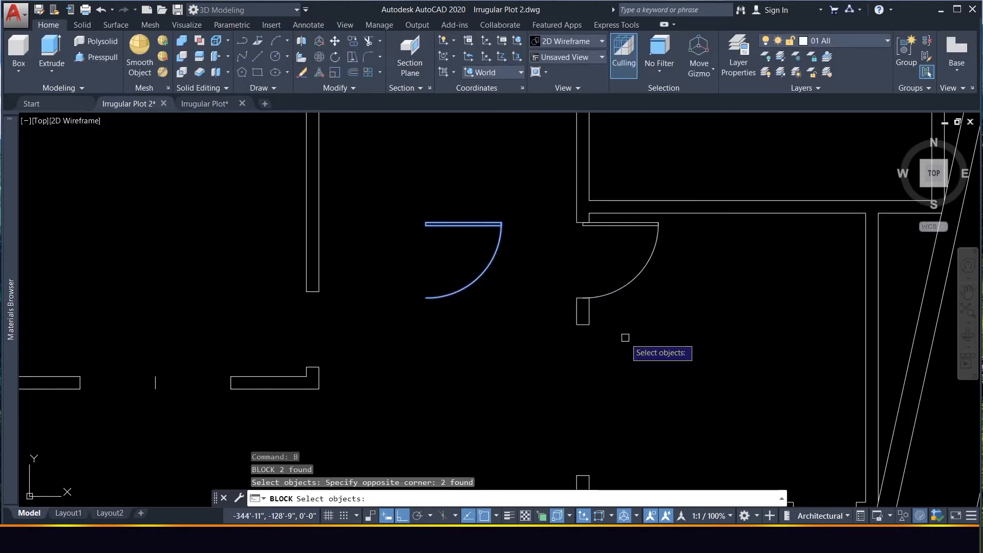
key(Return)
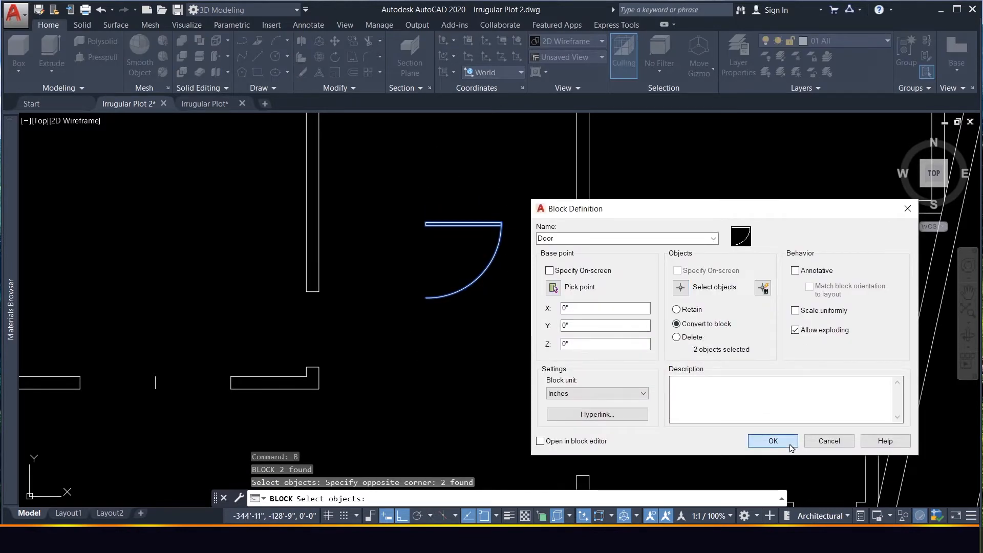
click(773, 442)
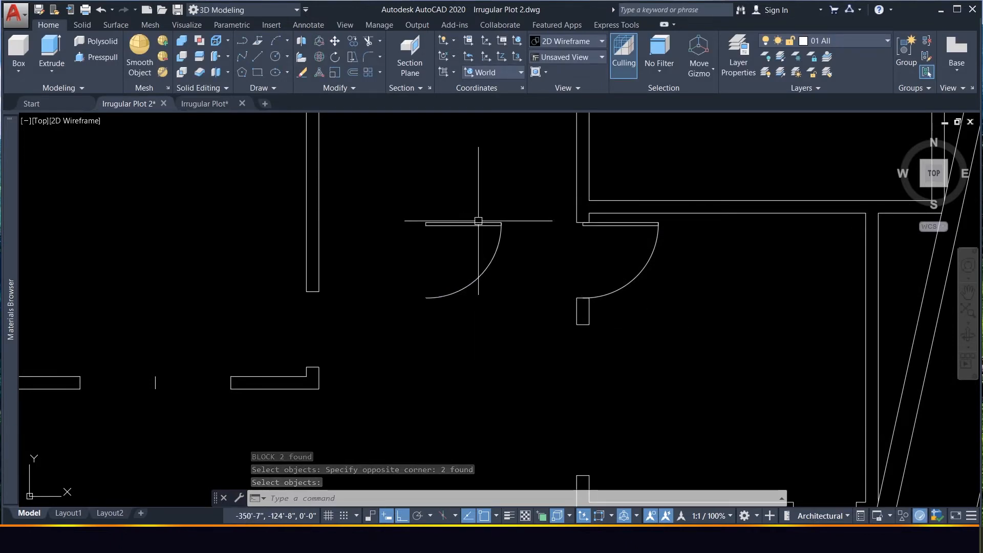
Erase the original door leaf and swing arc from the wall opening.
click(660, 265)
click(640, 219)
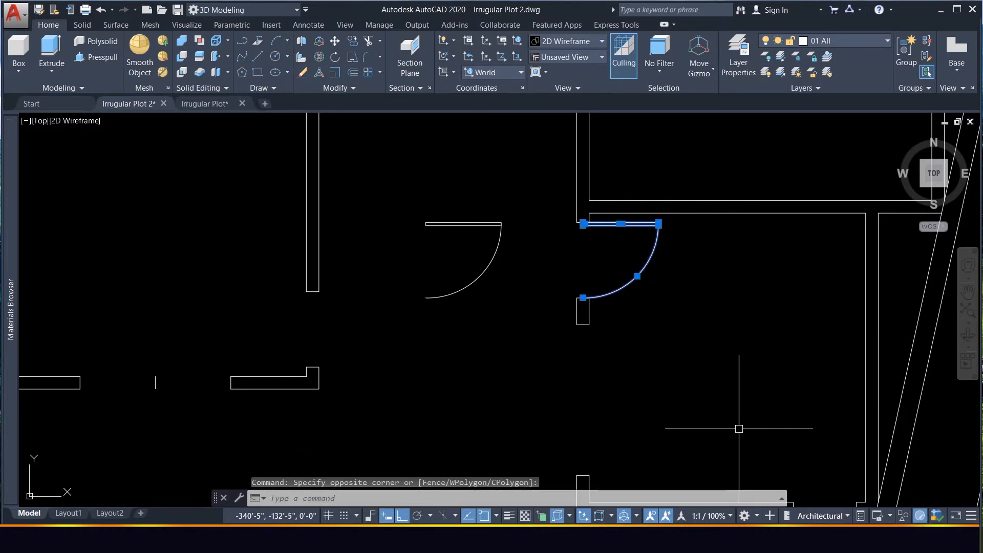
key(Delete)
Move the Door block horizontally out of the plan to the empty area right of the plot's 36'-4" side.
click(487, 291)
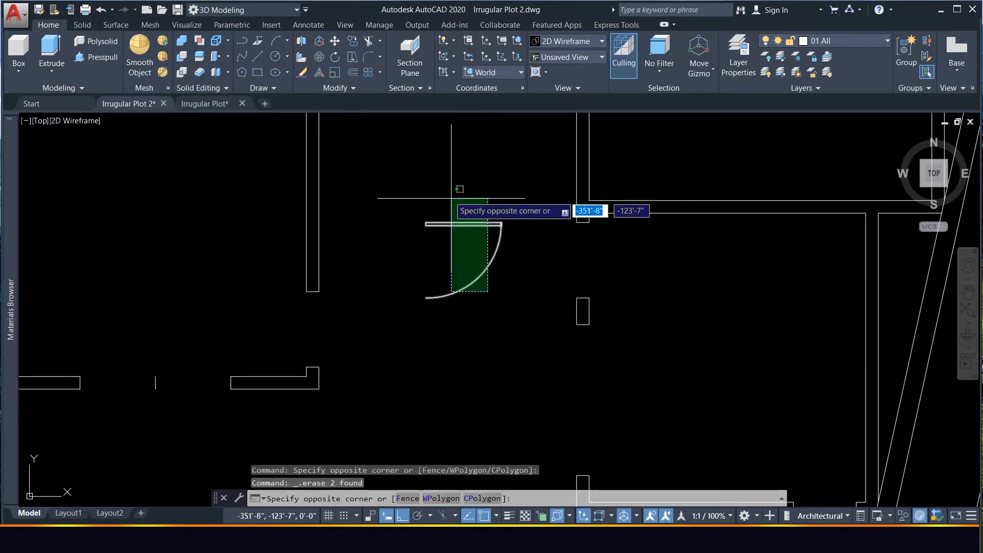
click(451, 198)
scroll(491, 358, down, 3)
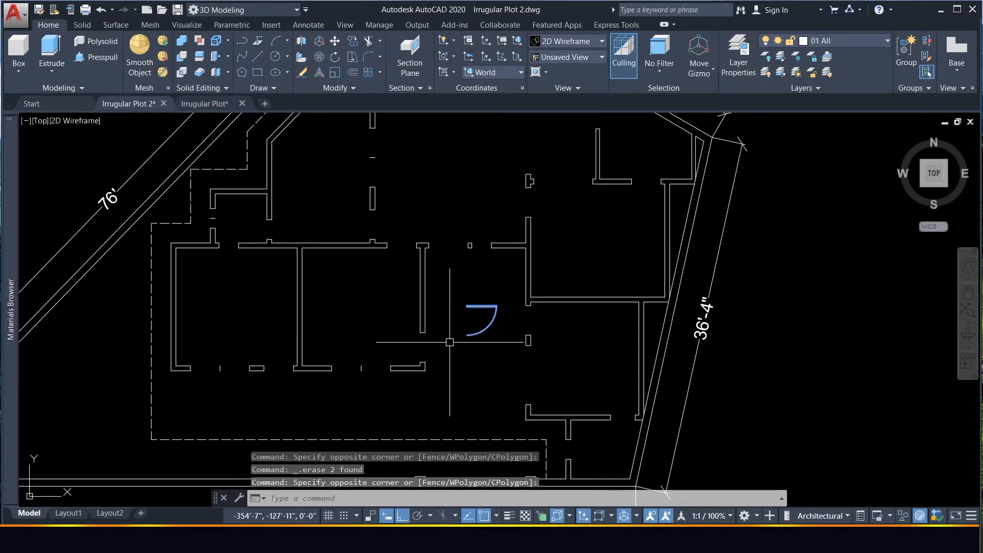
scroll(450, 342, down, 2)
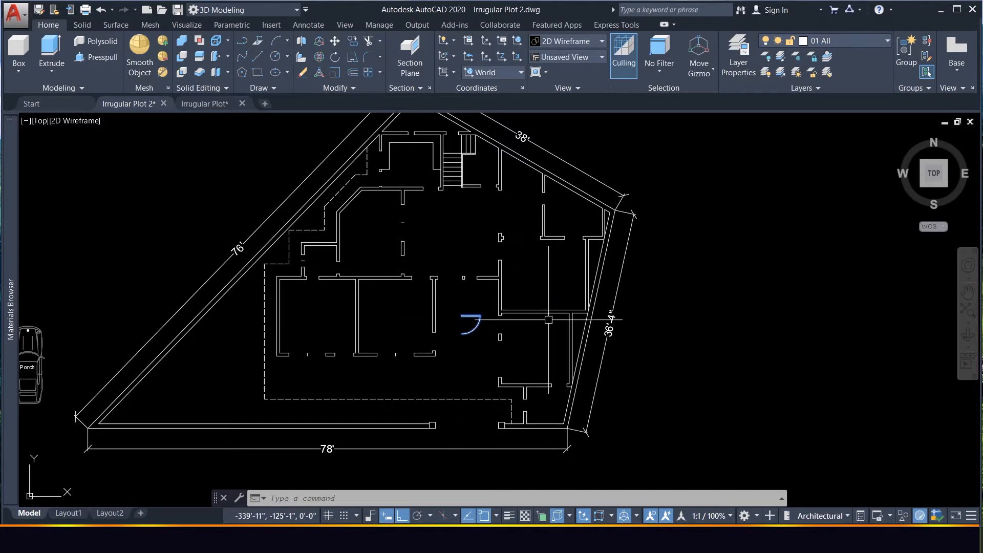
click(477, 345)
click(462, 303)
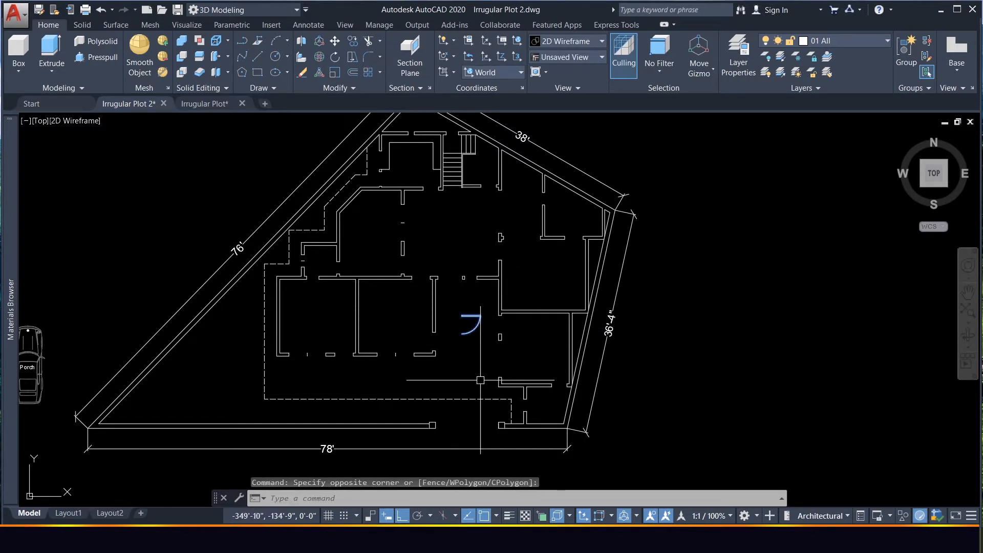
key(Return)
click(521, 345)
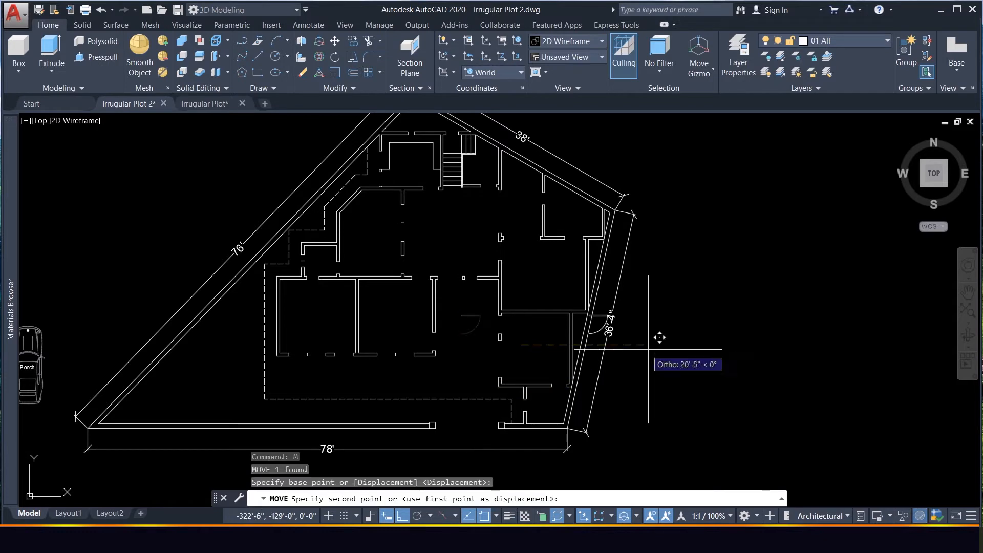
key(Escape)
Copy the Door block vertically to a spot just above it, outside the plot.
click(791, 361)
click(728, 307)
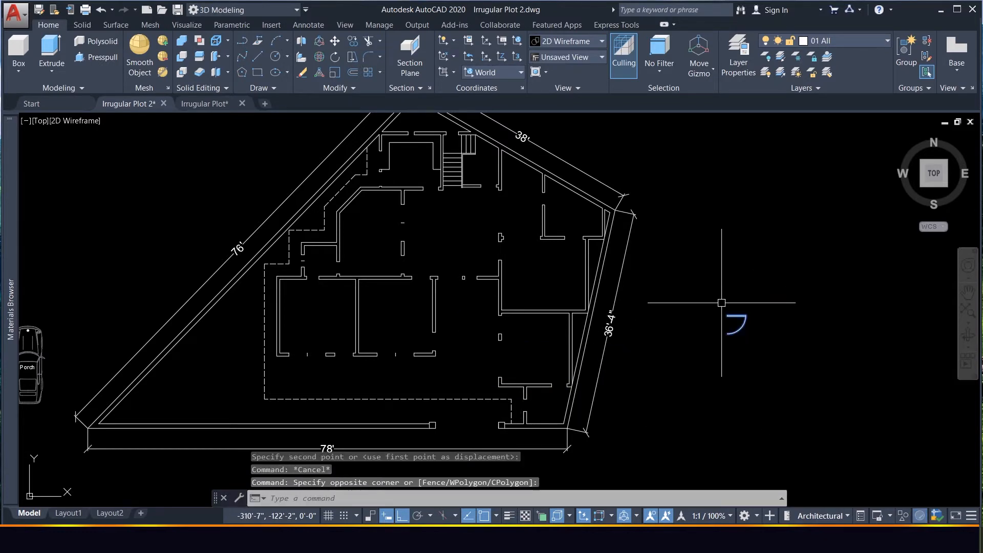
text(co)
key(Return)
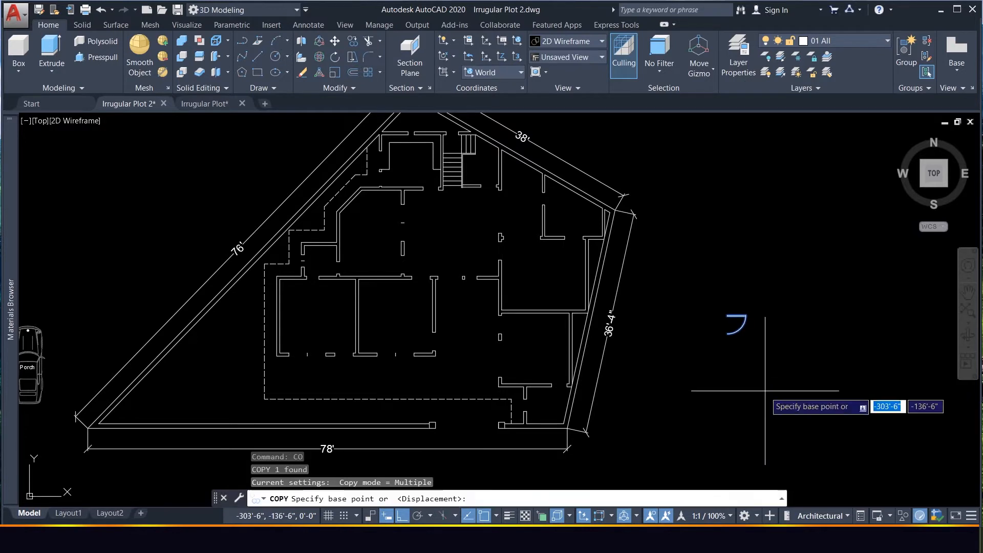
click(765, 392)
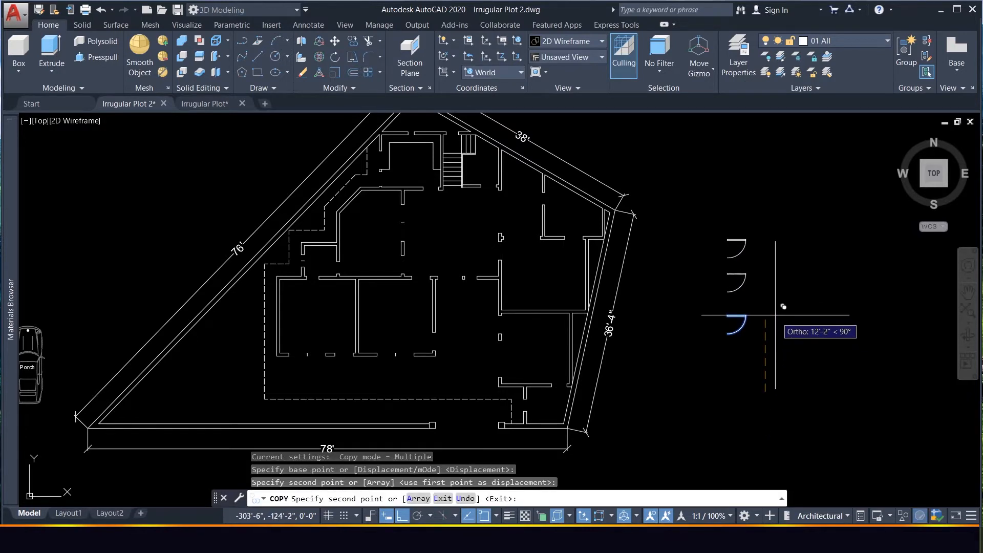
key(Escape)
Rotate the upper Door block copy 90° counterclockwise about its hinge corner so the leaf points straight up.
click(728, 285)
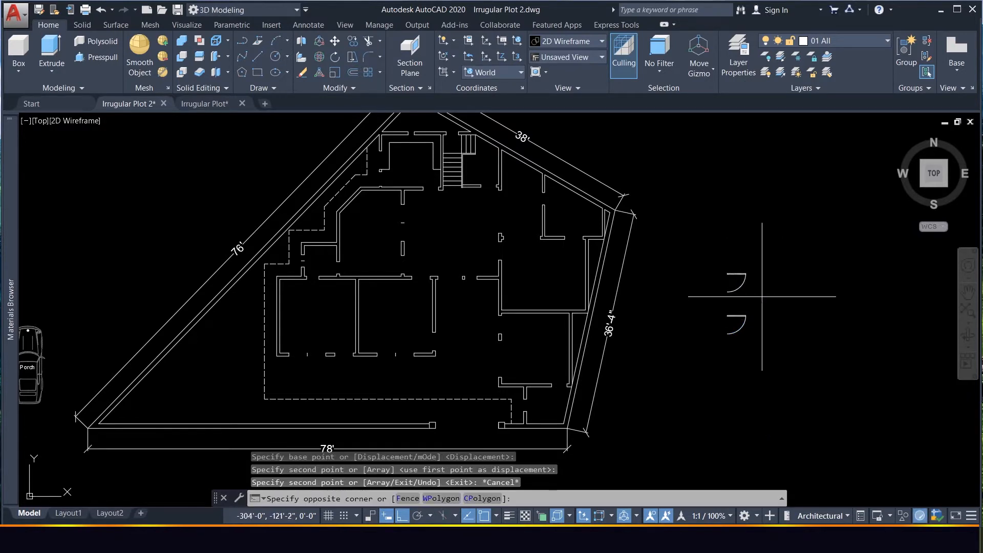
click(592, 207)
text(ro)
key(Return)
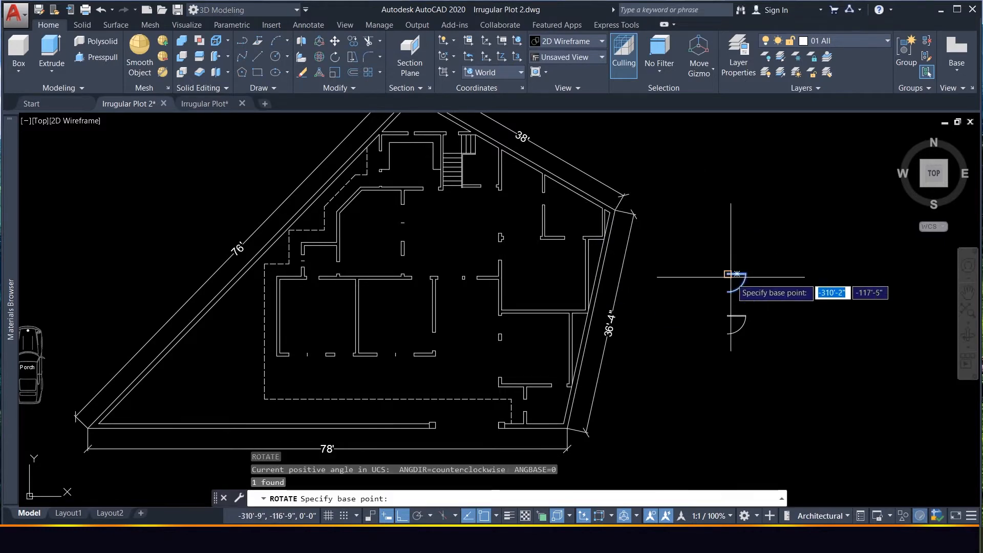
click(727, 274)
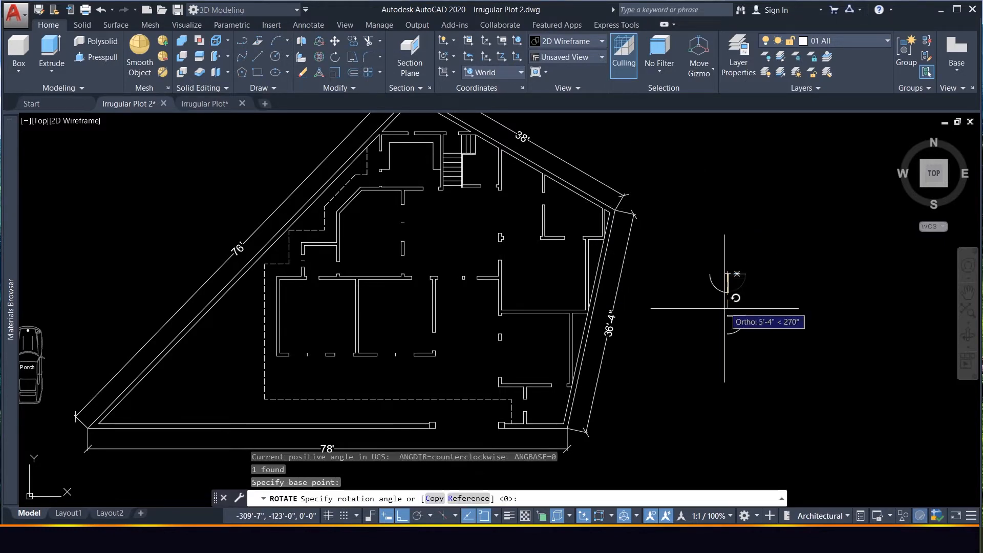
click(727, 195)
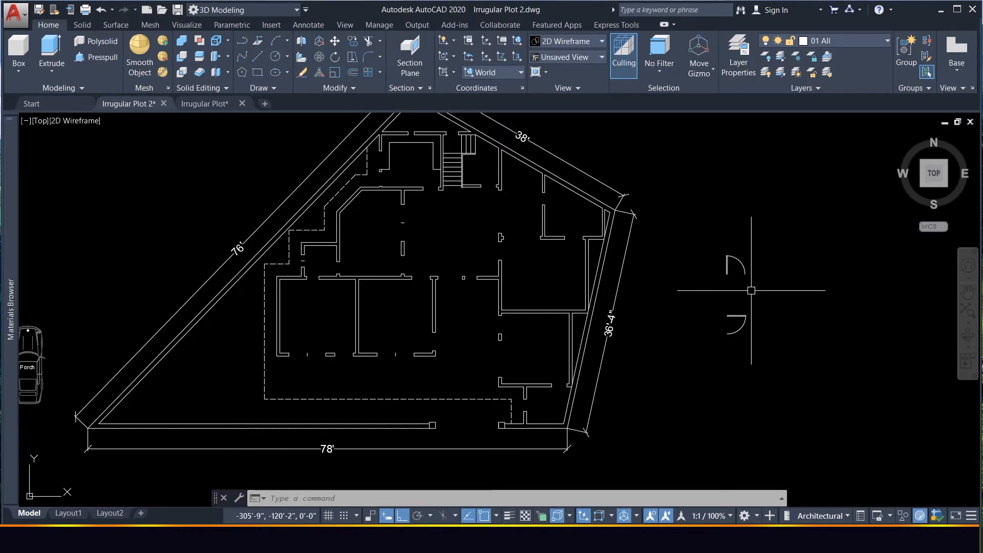
Measure the gate opening between the lower facing corners of the two square posts in the 78' boundary wall.
scroll(531, 442, down, 3)
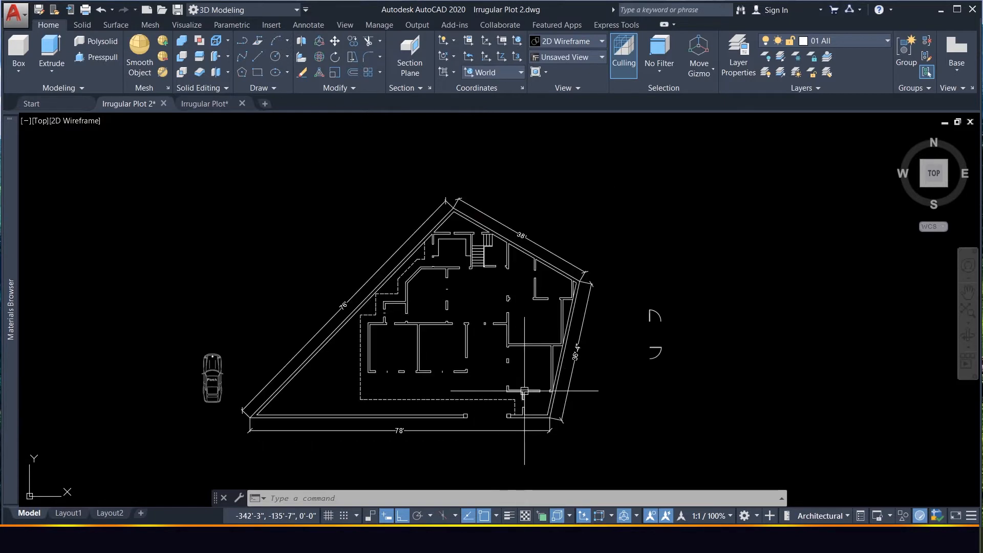
scroll(522, 395, up, 5)
scroll(490, 421, up, 2)
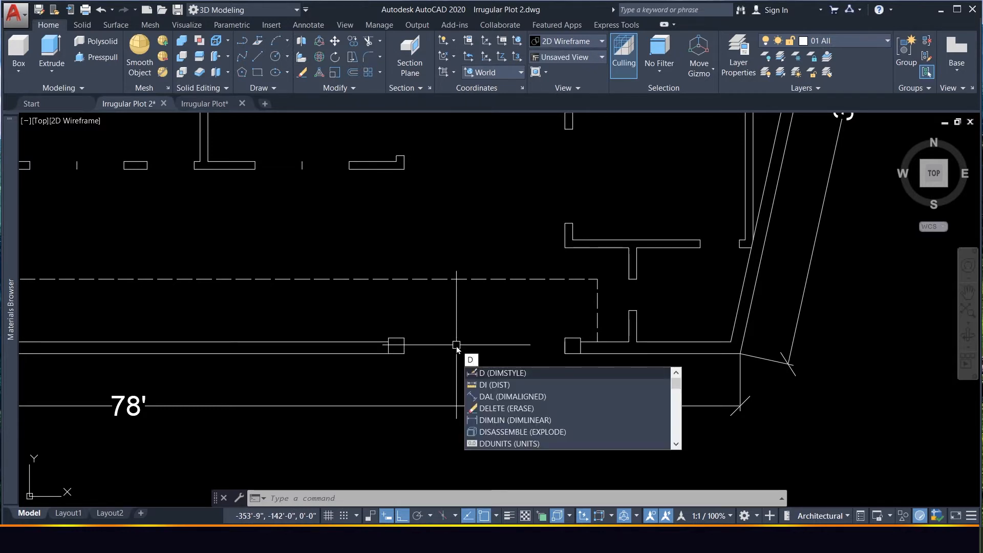
text(i)
key(Return)
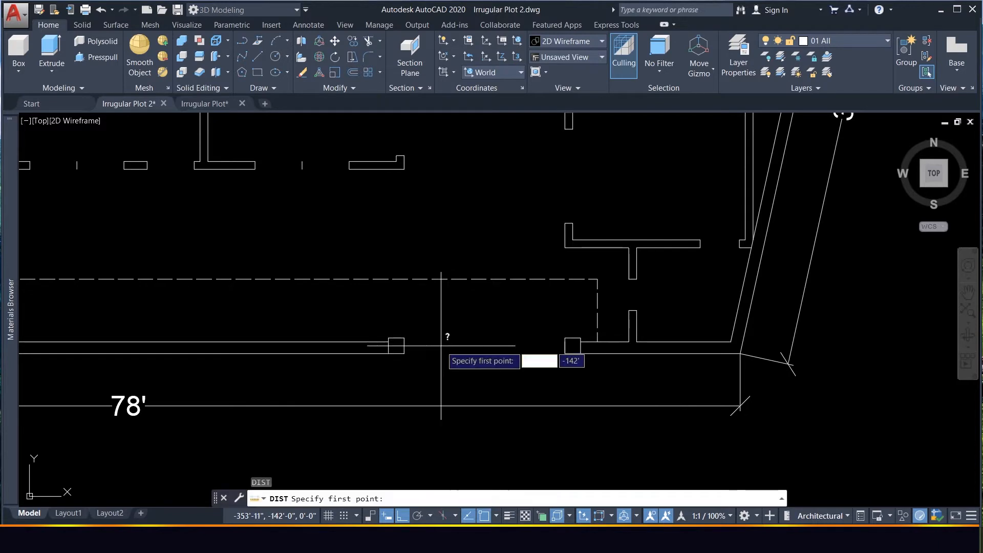
click(404, 353)
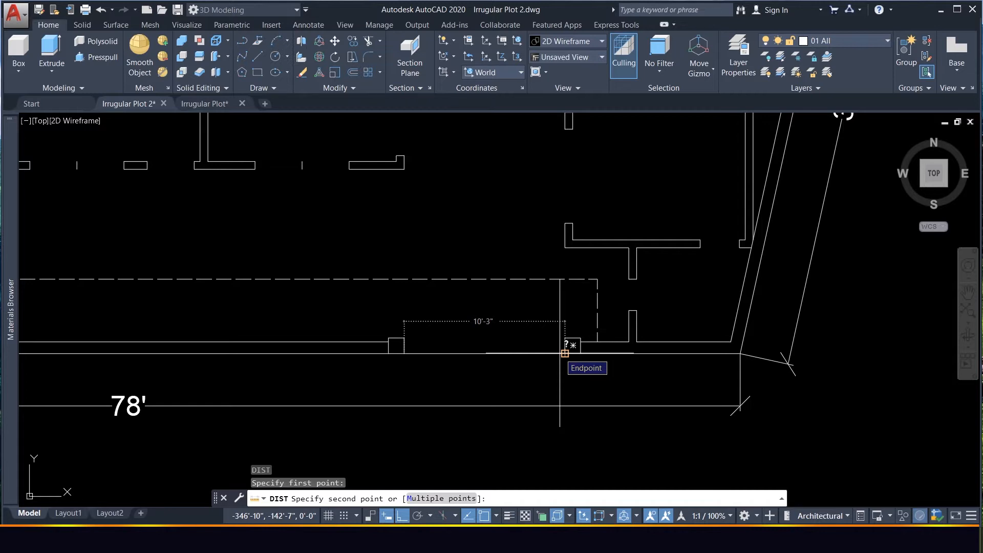
key(Escape)
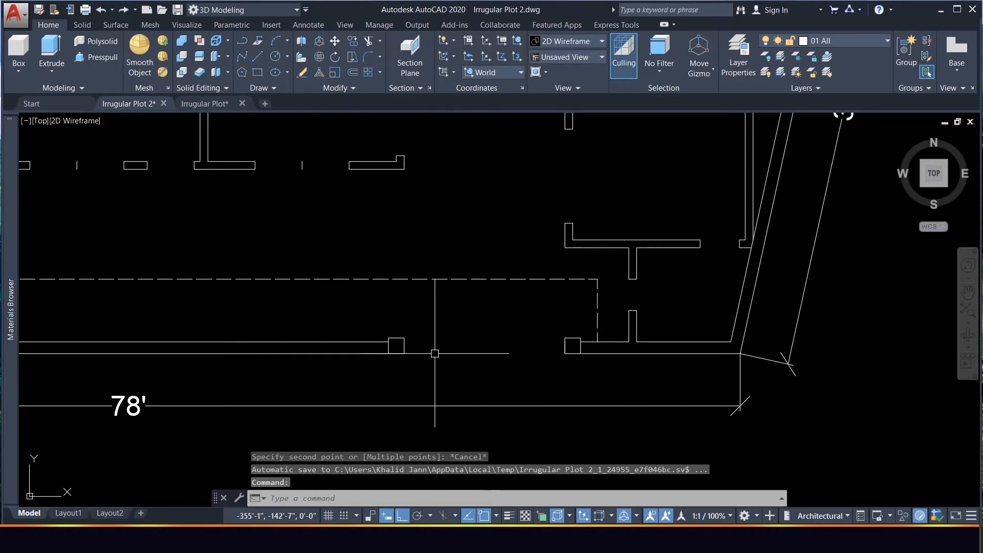
text(rec)
key(Return)
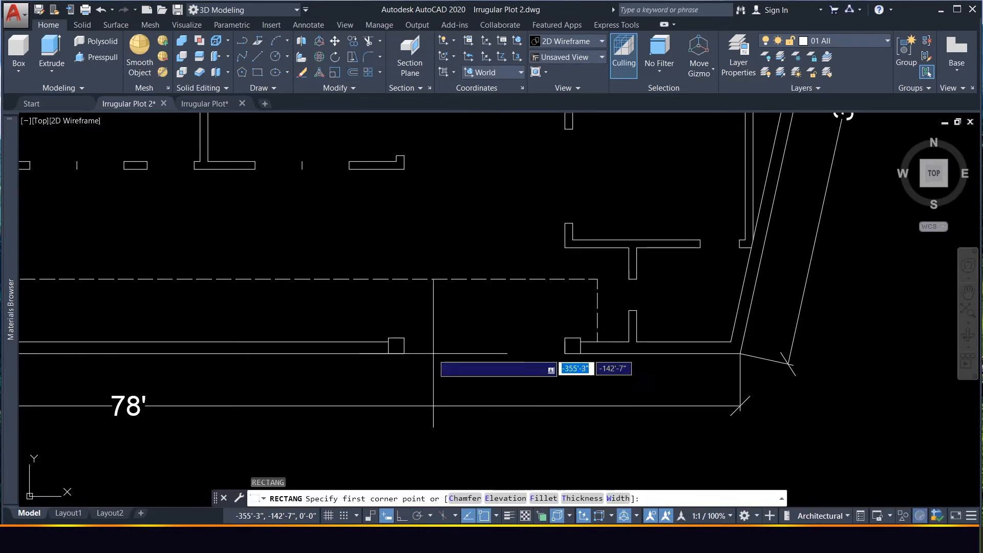
click(404, 353)
Draw a 5'1" by 2" rectangular gate leaf from the lower inner corner of the west gate post, extending into the opening.
text(r)
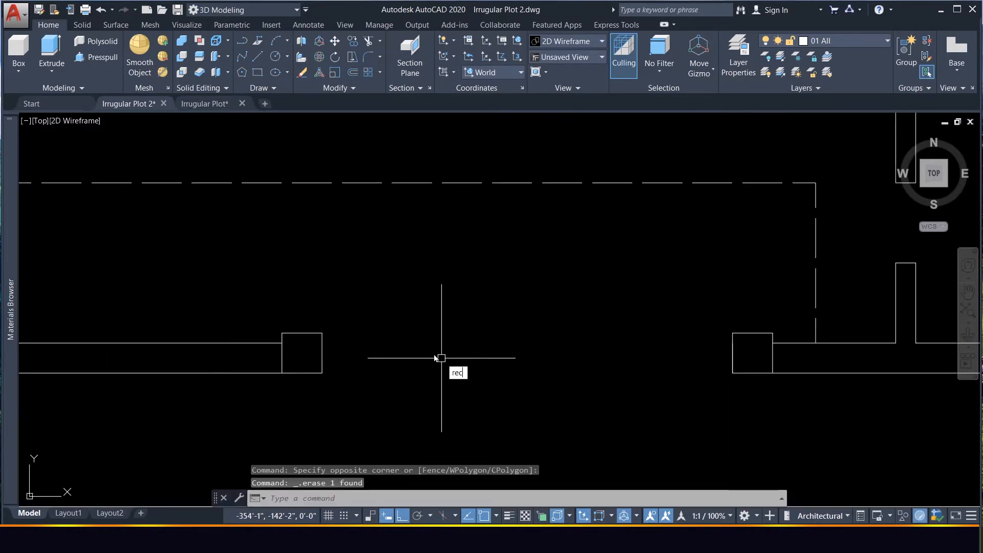
text(ec)
key(Return)
click(322, 372)
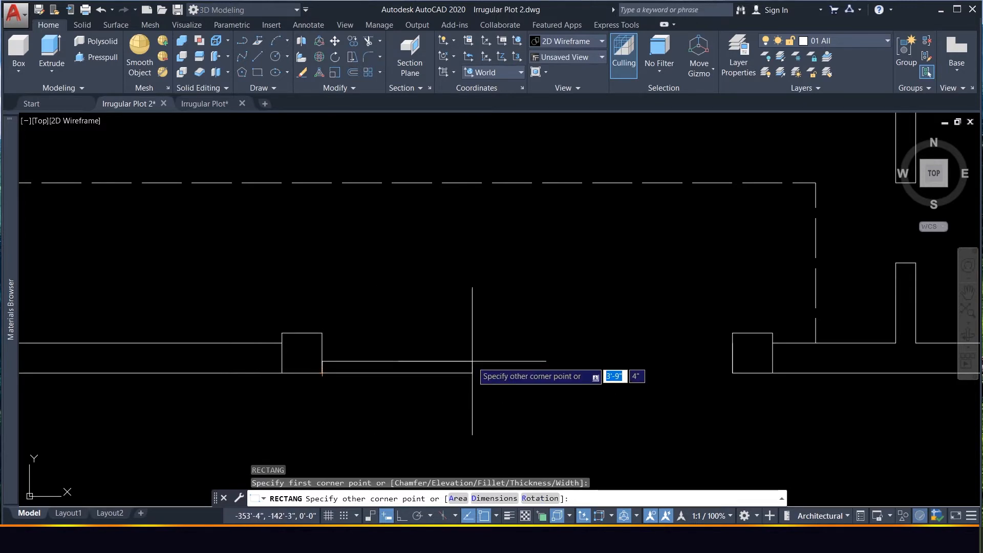
text(5'1)
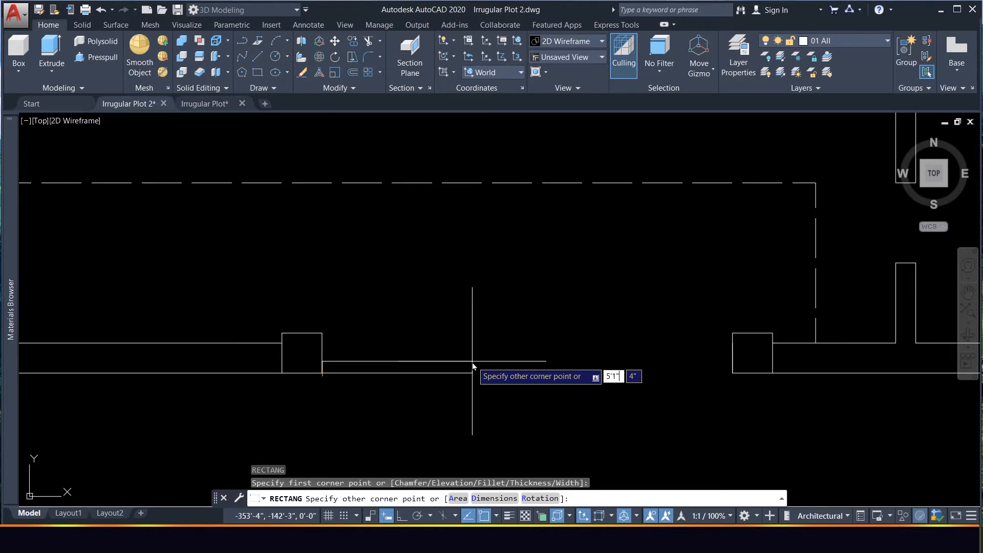
key(Tab)
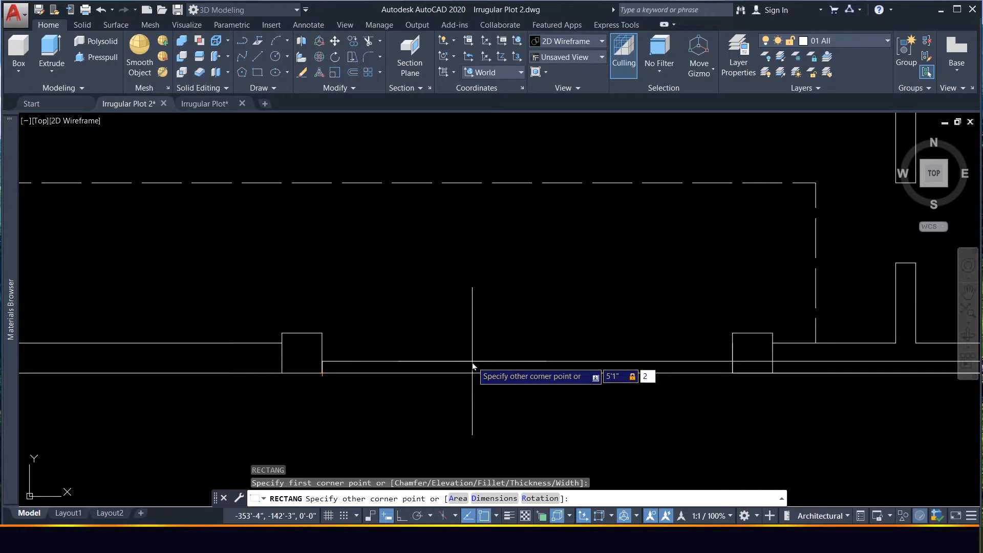
key(Return)
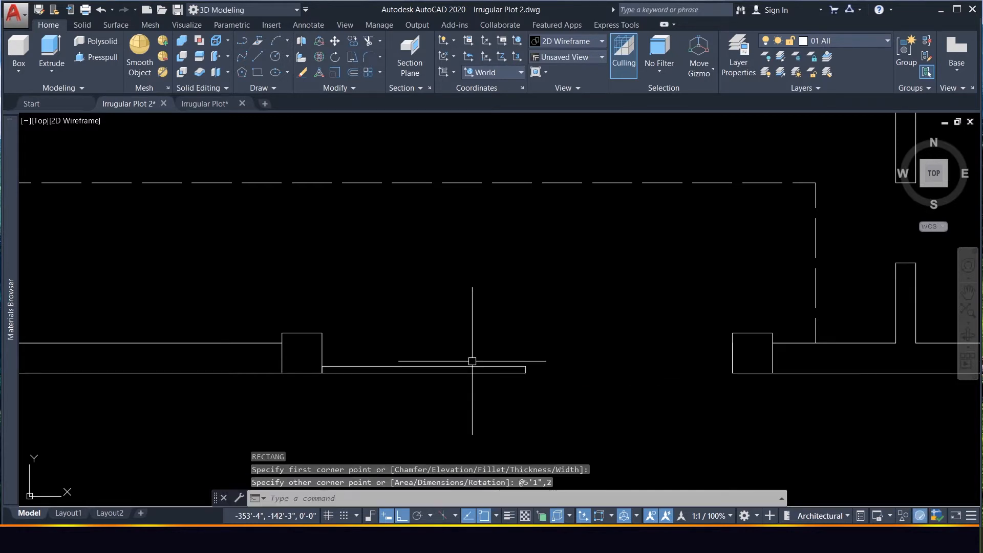
Copy the gate leaf by its lower free corner to the lower inner corner of the east gate post.
middle_drag(471, 361, 475, 360)
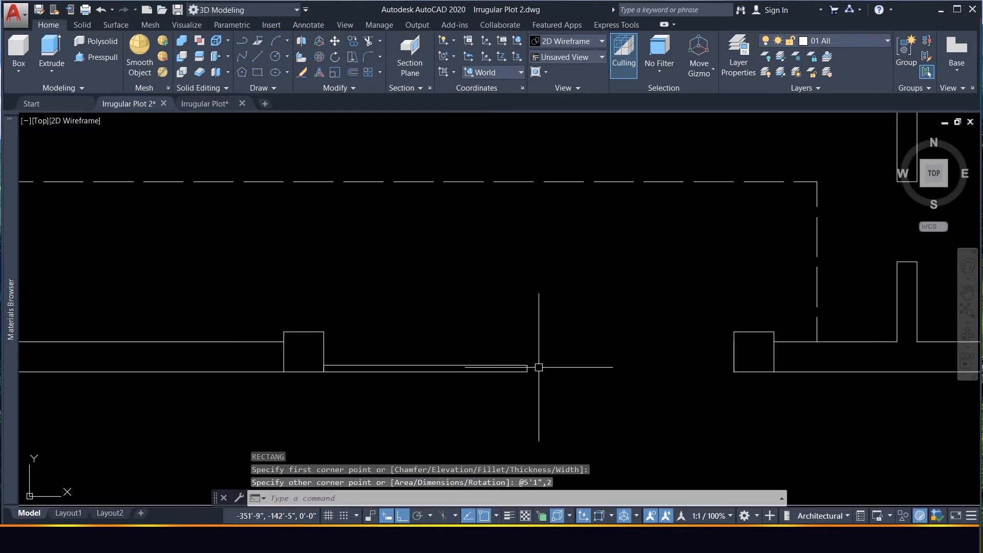
scroll(528, 373, up, 3)
scroll(529, 374, down, 2)
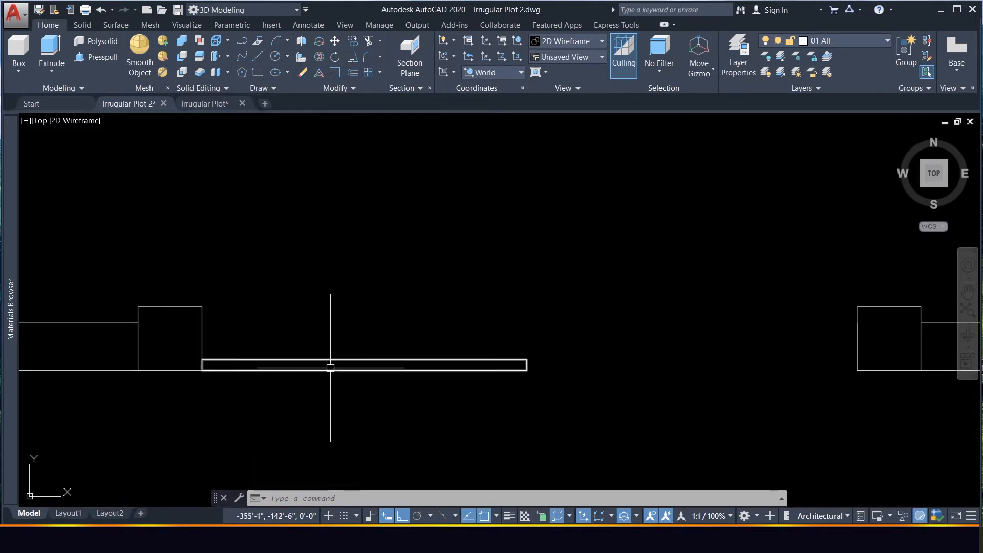
scroll(329, 358, down, 5)
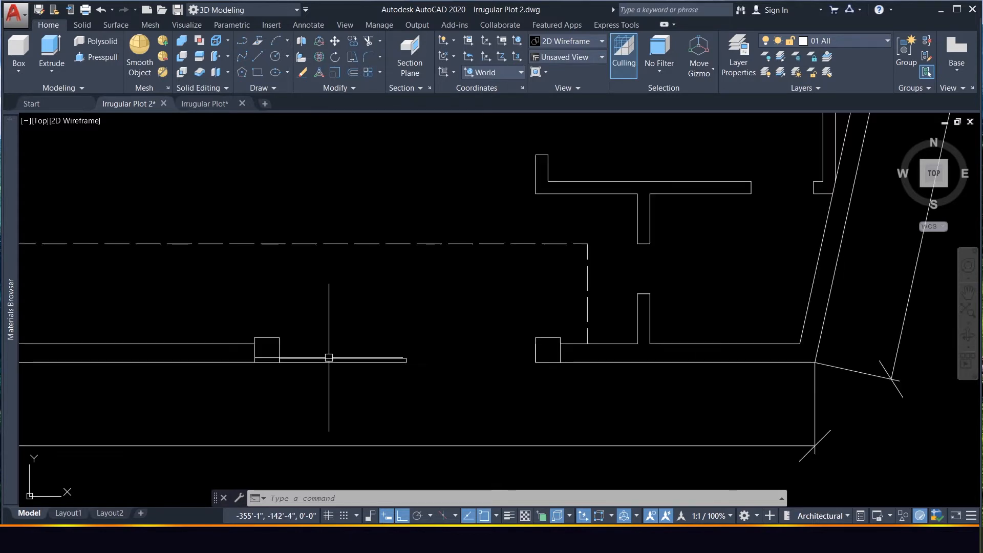
click(333, 375)
click(326, 330)
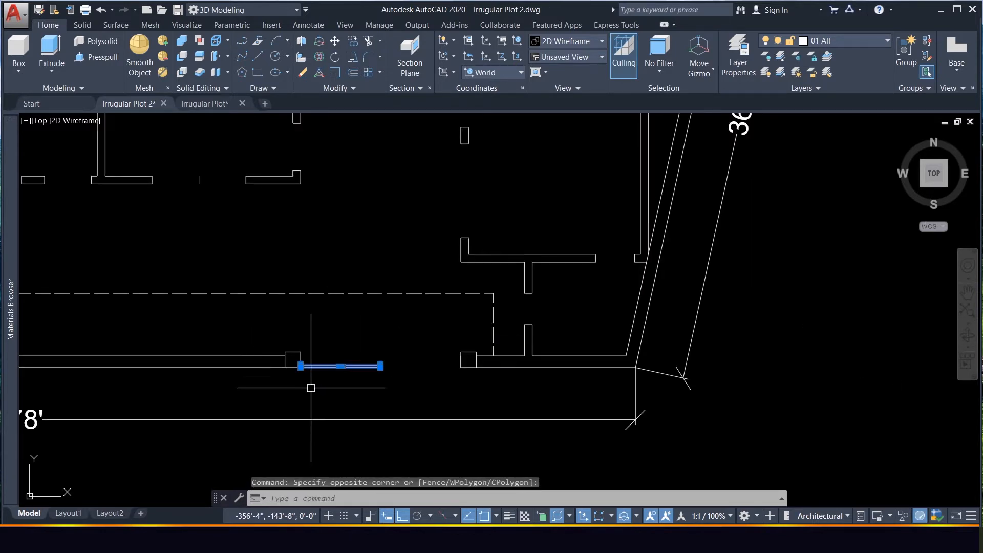
scroll(302, 374, up, 5)
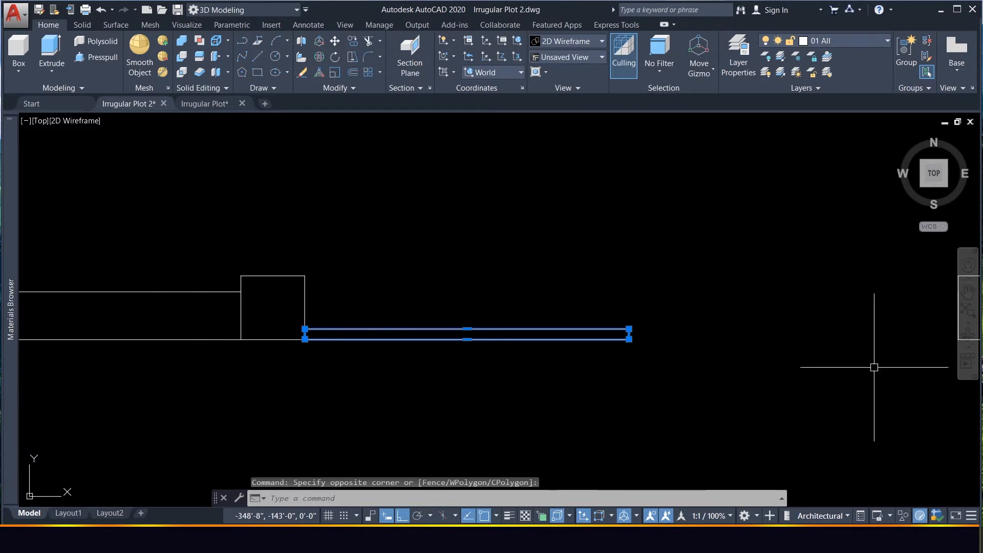
scroll(288, 358, down, 3)
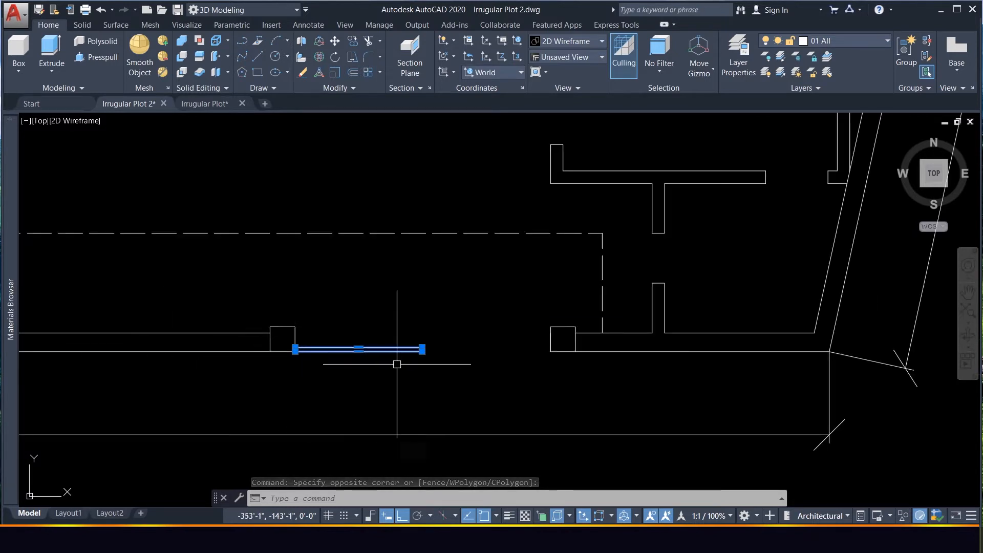
scroll(398, 362, down, 1)
scroll(430, 364, up, 1)
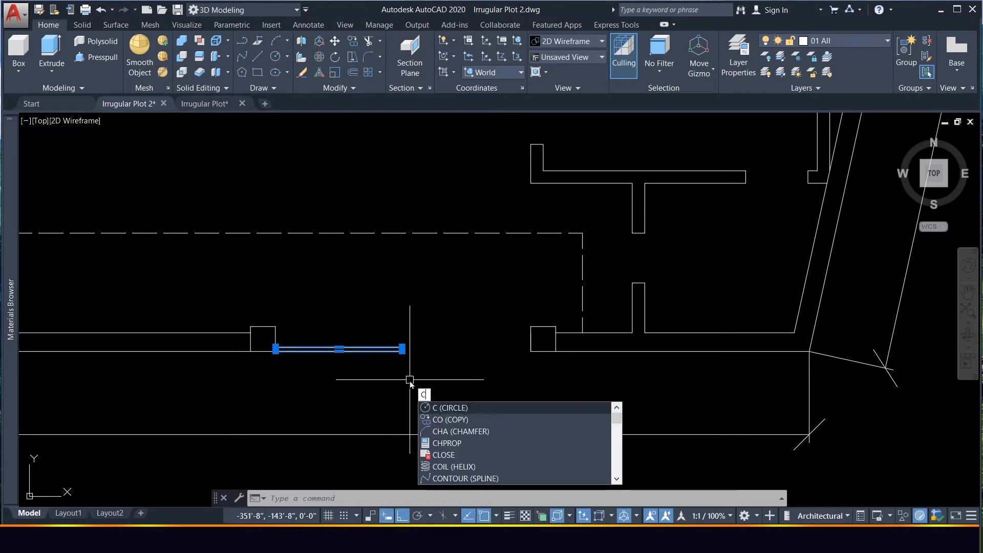
text(o)
key(Return)
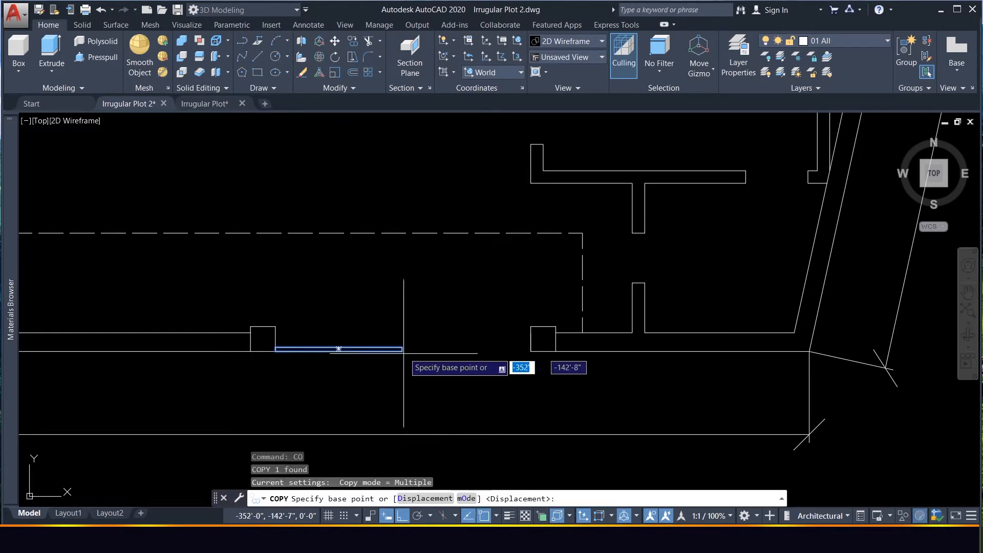
click(402, 351)
click(531, 351)
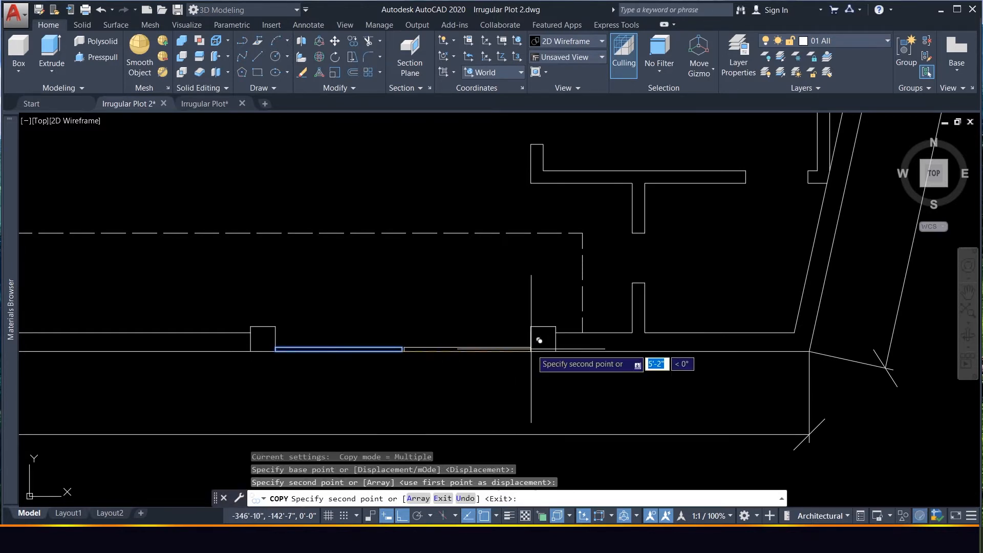
key(Escape)
Rotate the copied gate leaf freehand clockwise about its upper corner at the east post, swinging it partly open into the plot.
scroll(425, 345, up, 4)
scroll(410, 360, down, 2)
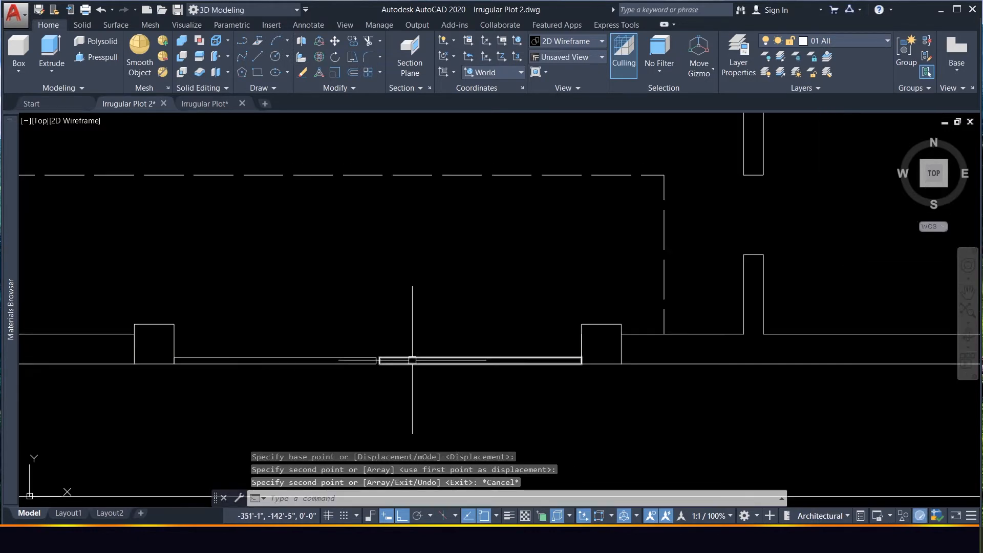
scroll(532, 373, up, 2)
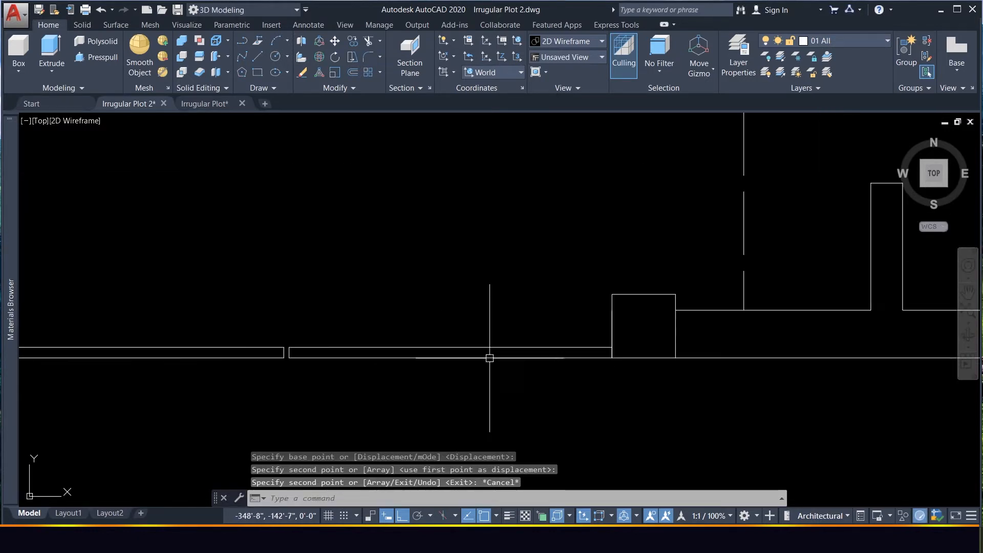
text(ro)
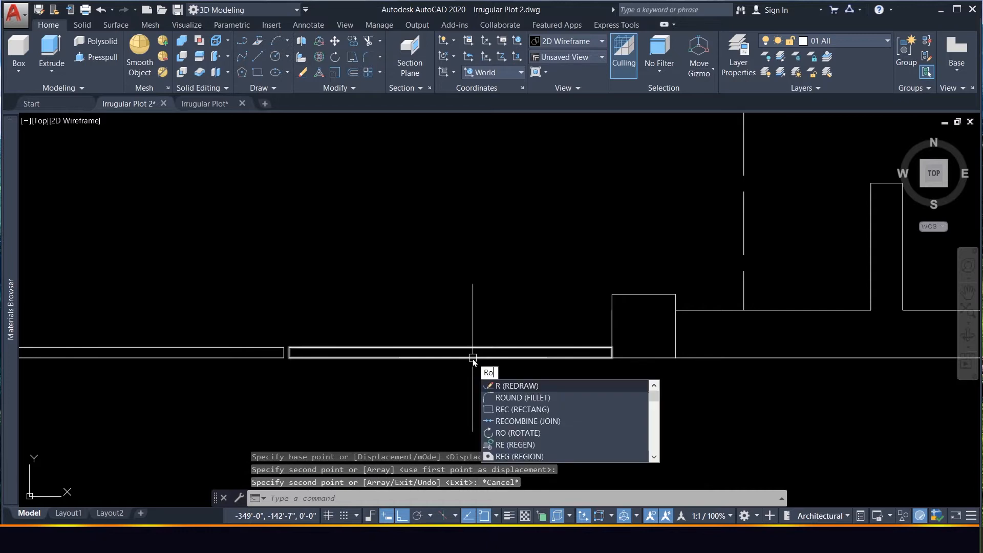
key(Return)
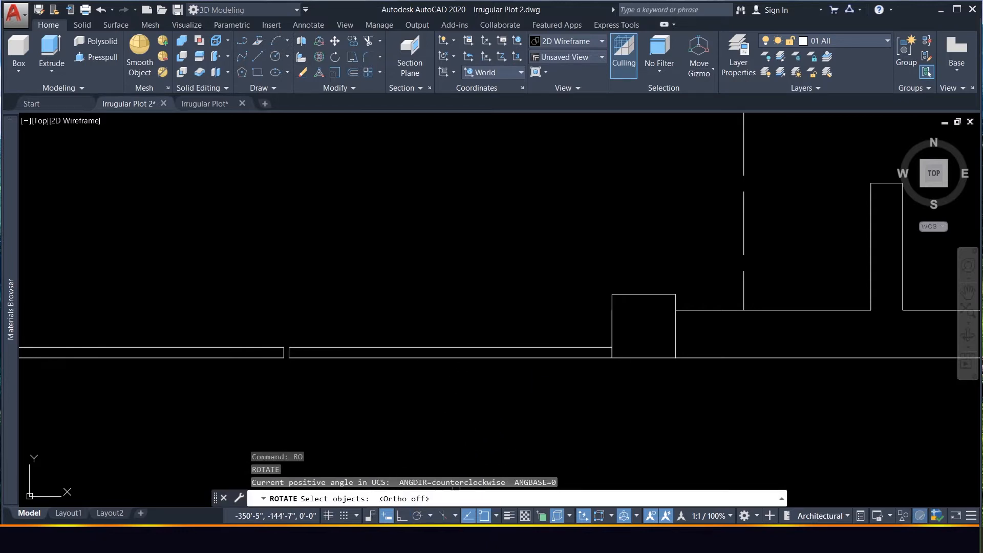
click(586, 349)
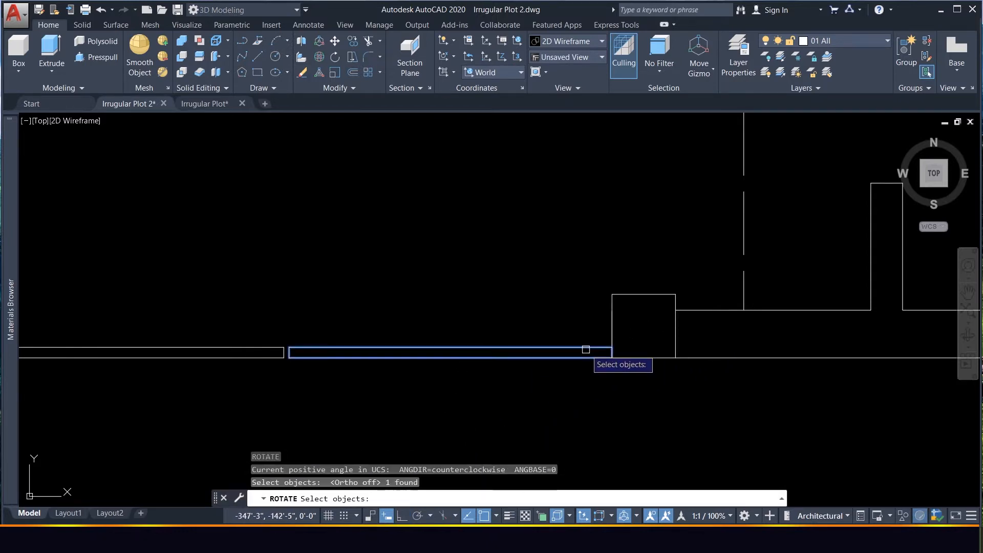
key(Return)
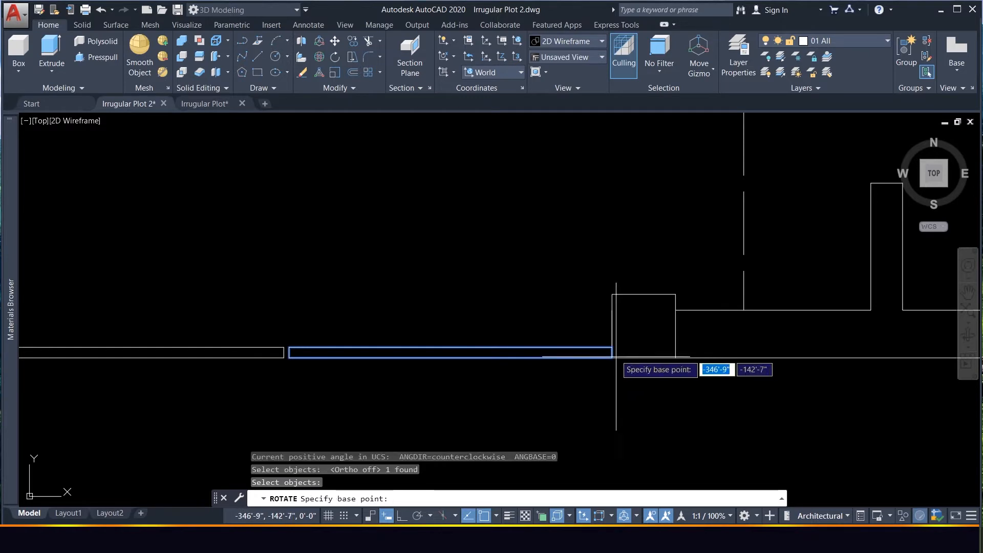
click(612, 347)
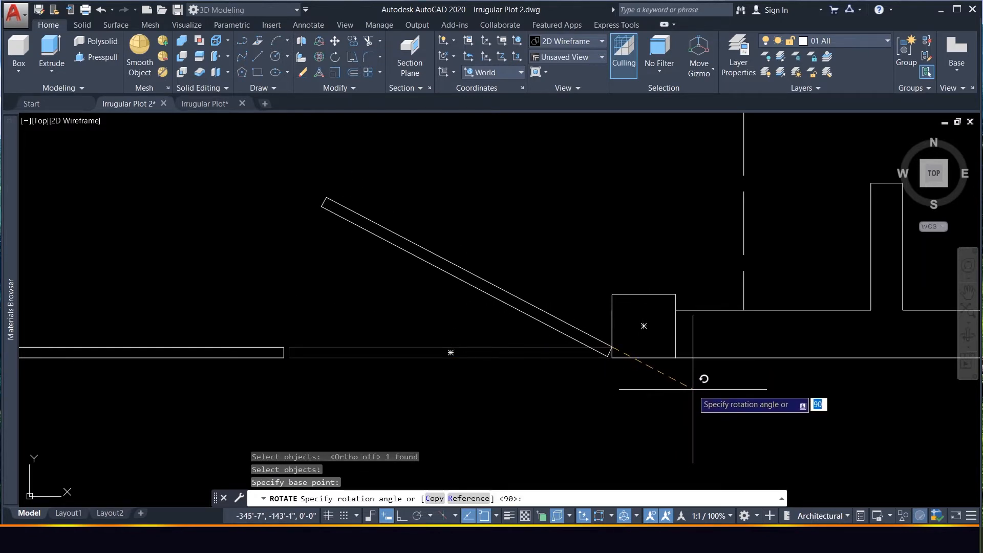
click(693, 389)
Draw a three-point swing arc through the open leaf's free-end corners to the upper free corner of the closed leaf.
scroll(492, 366, down, 2)
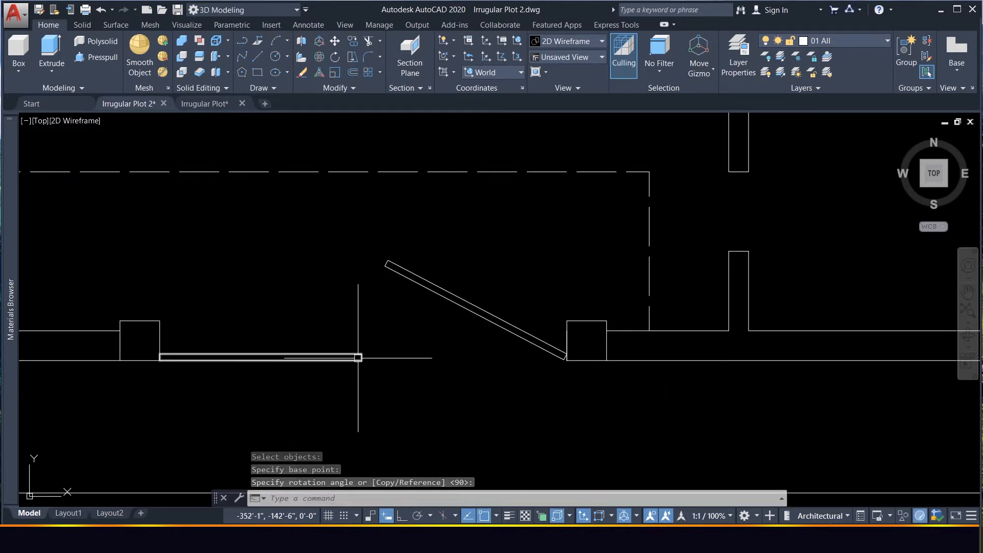
text(arc)
key(Return)
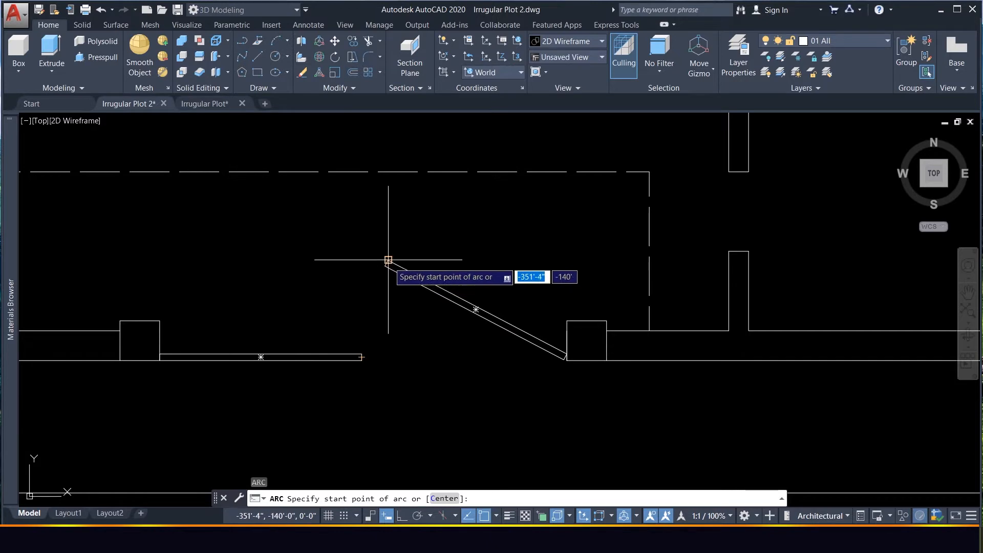
click(388, 260)
click(384, 266)
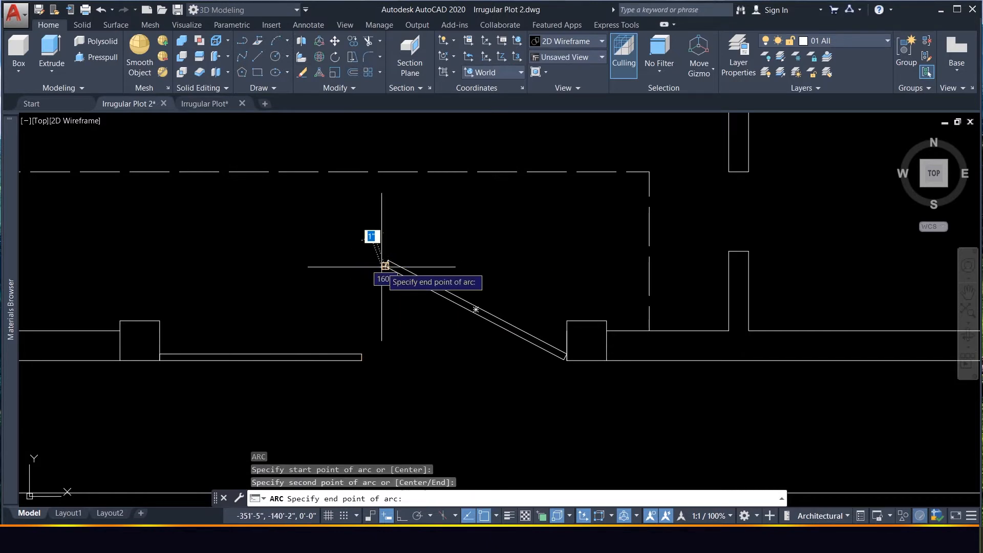
click(362, 353)
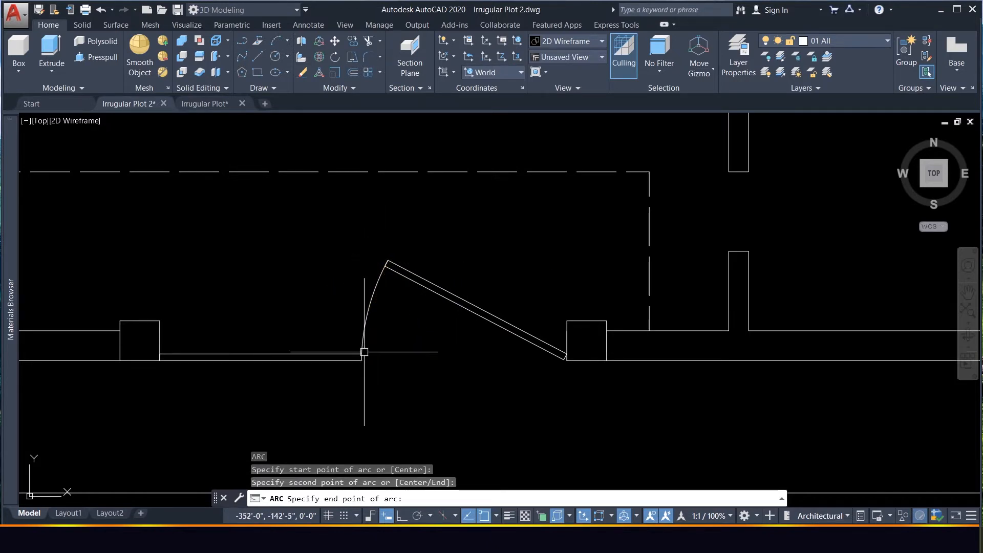
Inspect the completed gate and the wall openings in the middle of the floor plan.
scroll(427, 359, down, 8)
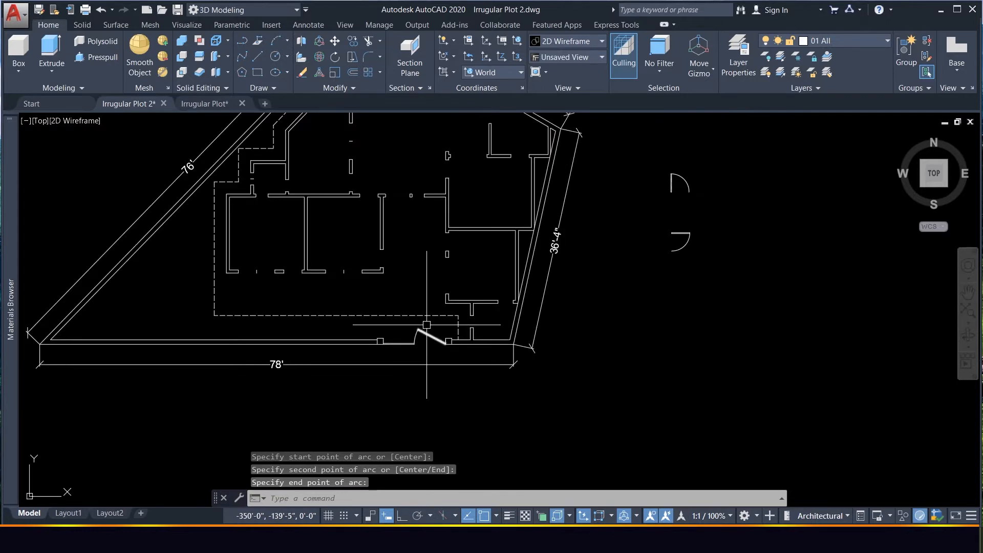
scroll(421, 332, up, 3)
scroll(421, 332, down, 5)
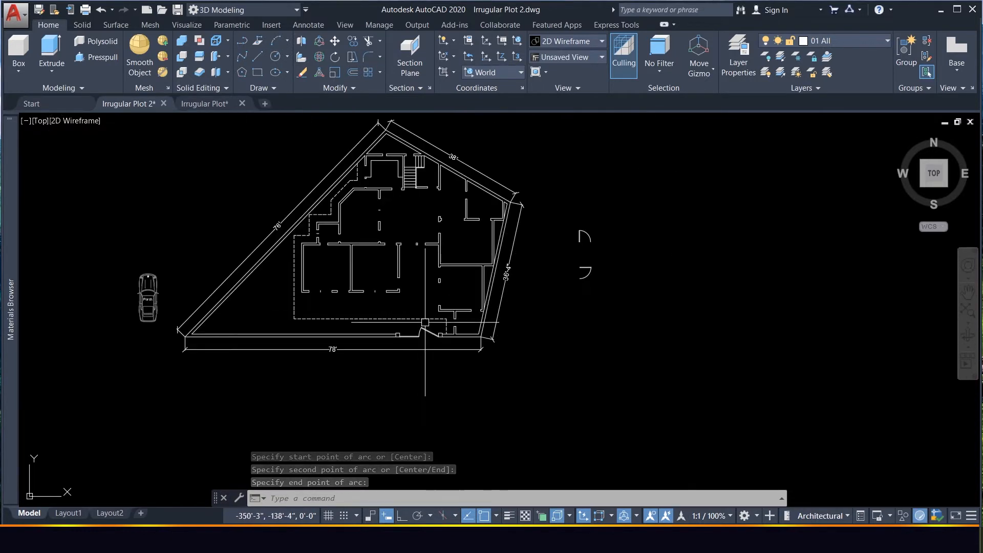
scroll(421, 332, up, 7)
scroll(420, 323, down, 5)
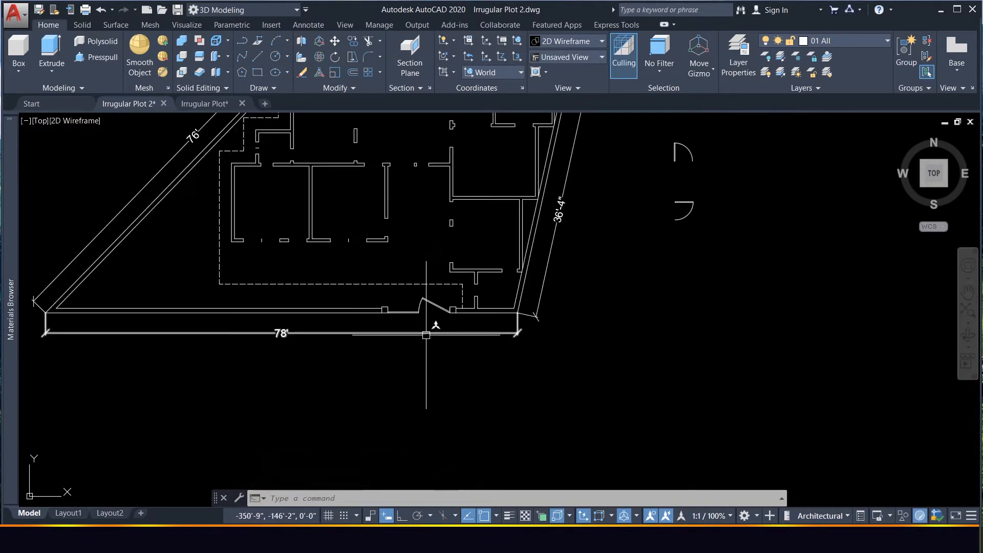
scroll(411, 325, up, 5)
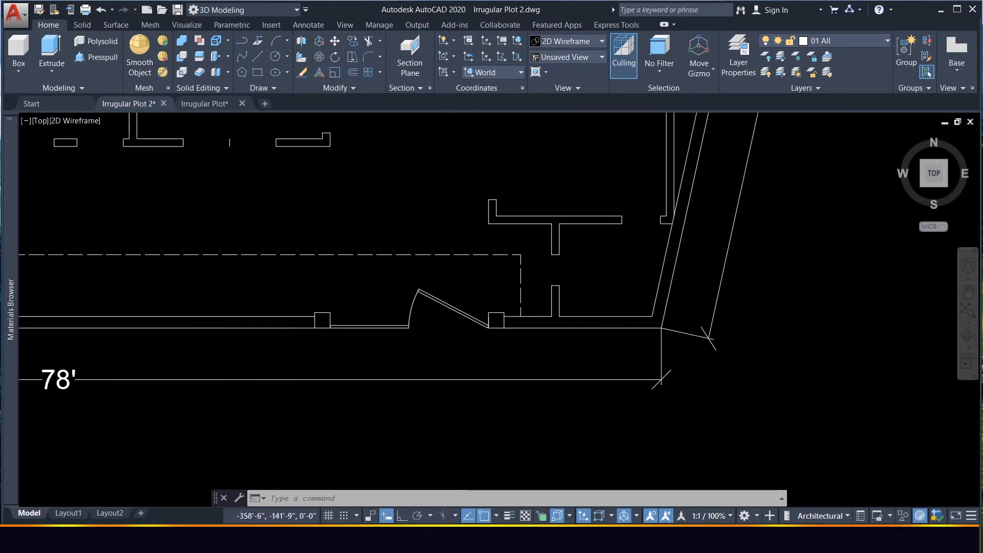
scroll(384, 332, down, 6)
scroll(364, 268, up, 5)
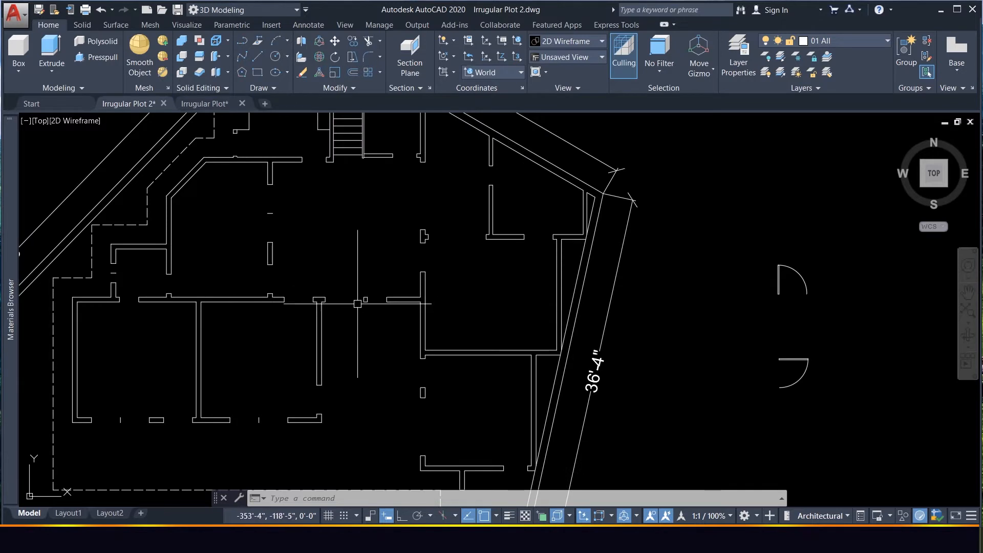
scroll(357, 303, up, 4)
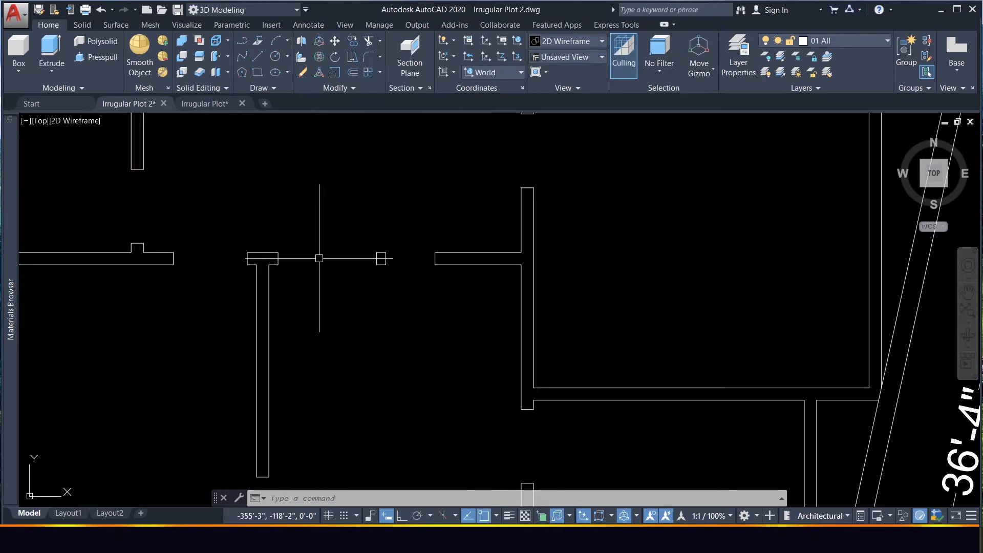
scroll(276, 253, up, 4)
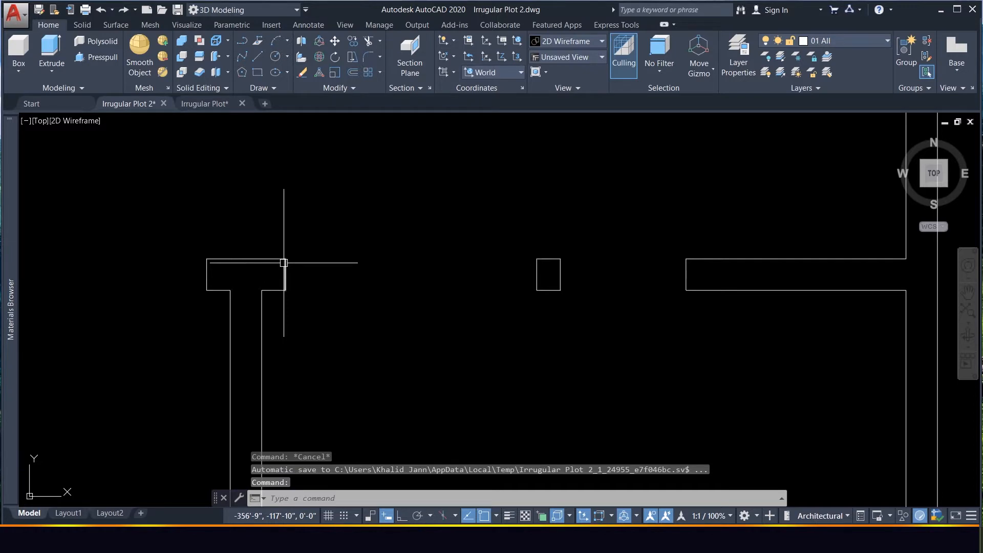
scroll(388, 301, down, 7)
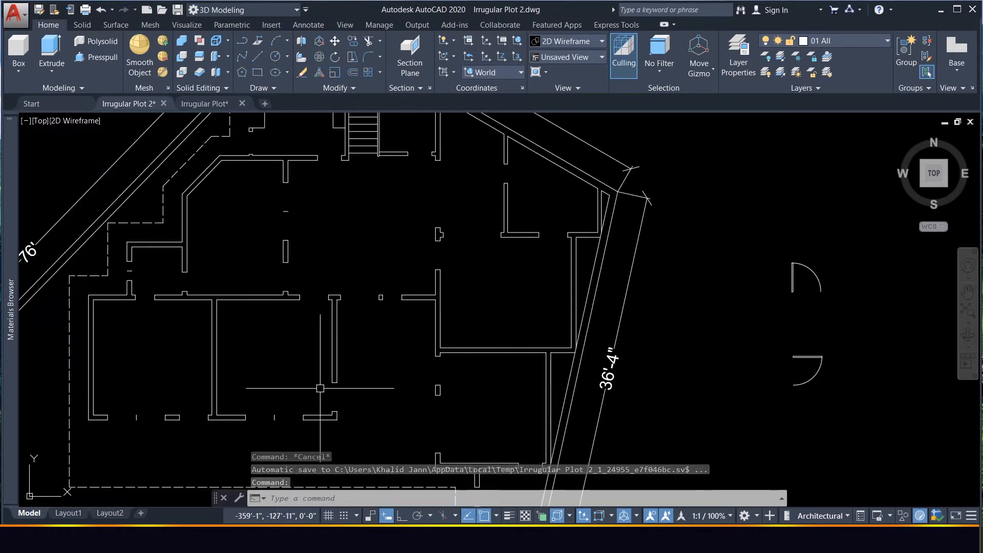
scroll(478, 326, down, 2)
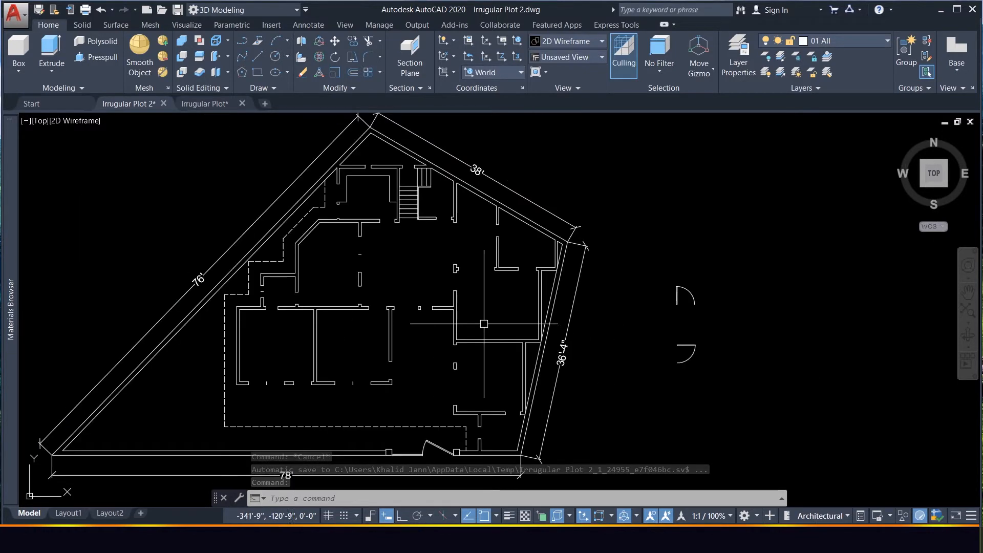
Copy the lower spare door block, with its horizontal leaf, into the eastern of the two southwest rooms, near its east wall opening.
click(716, 376)
click(660, 337)
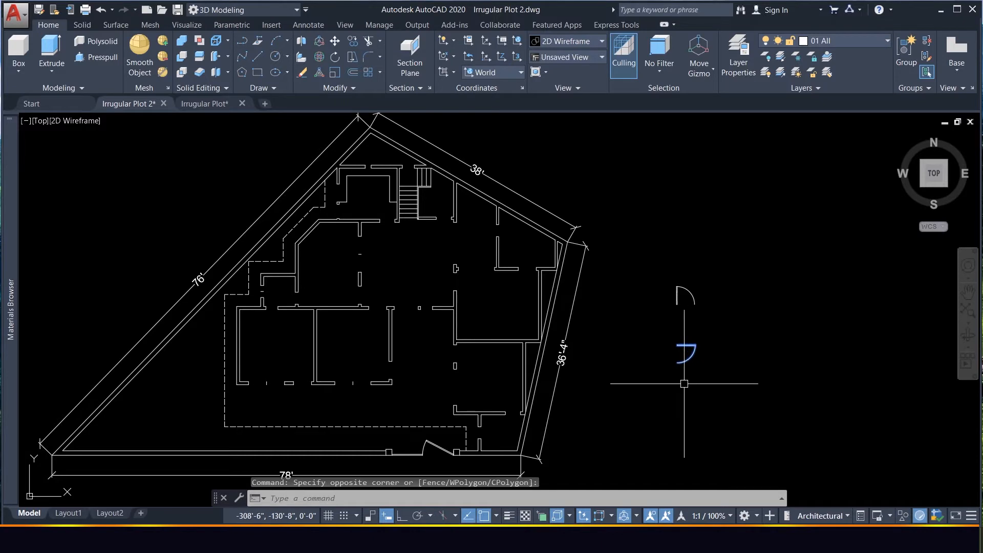
text(co)
key(Return)
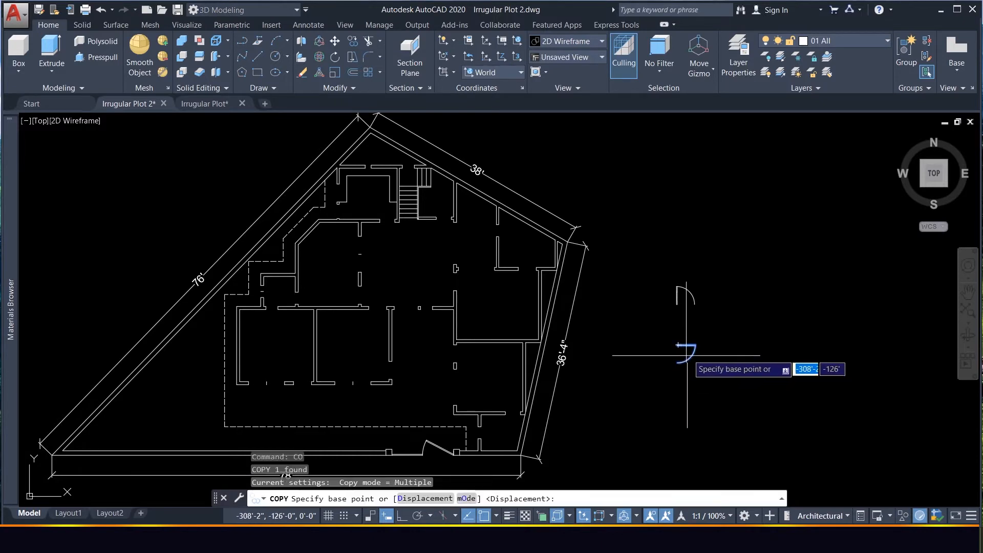
click(706, 352)
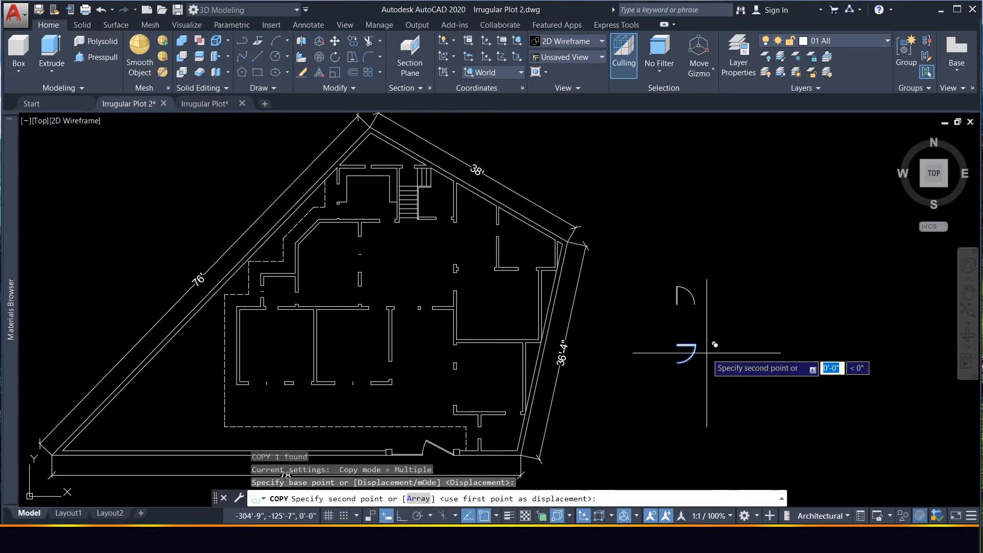
click(398, 360)
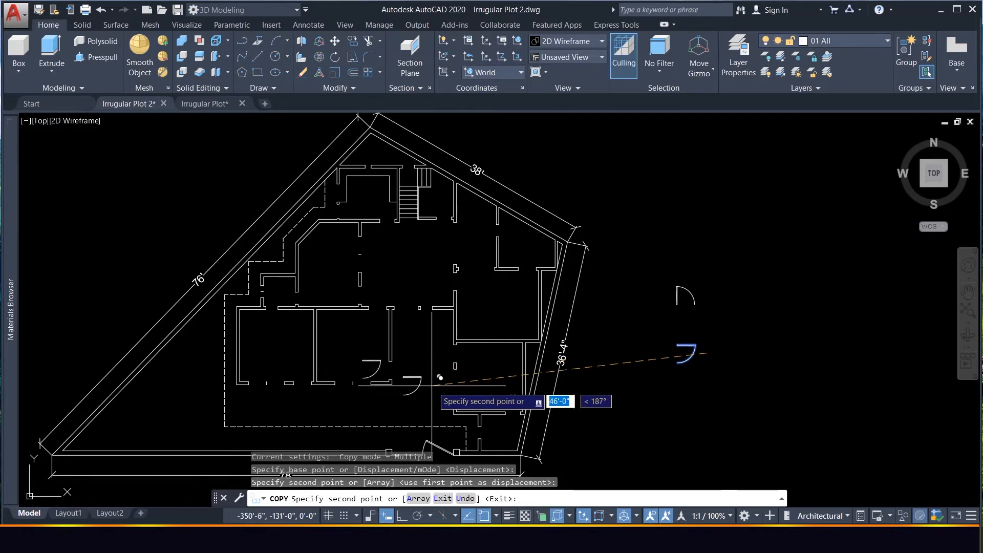
key(Escape)
Mirror the copied door about its horizontal leaf with Ortho on, erasing the source, so that it swings upward.
scroll(450, 415, up, 6)
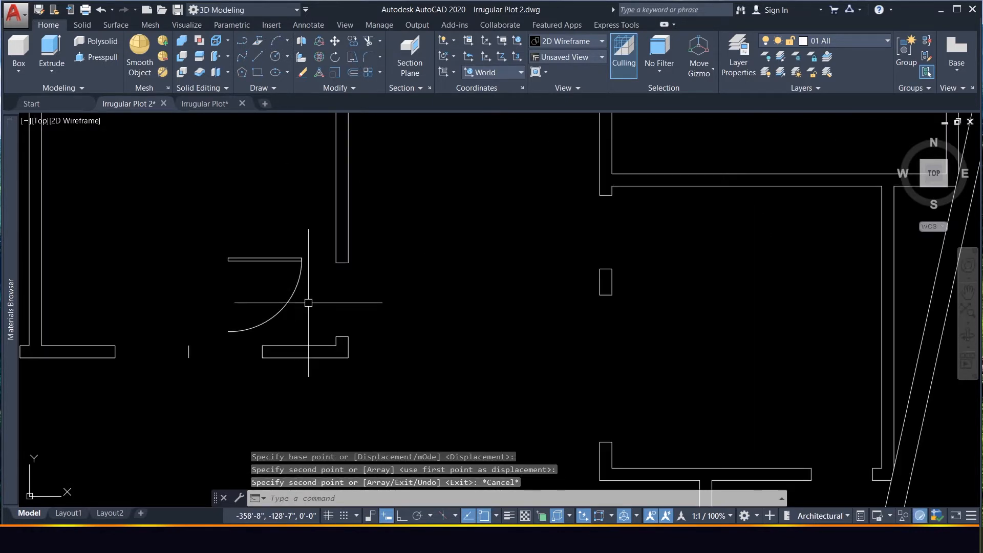
click(308, 329)
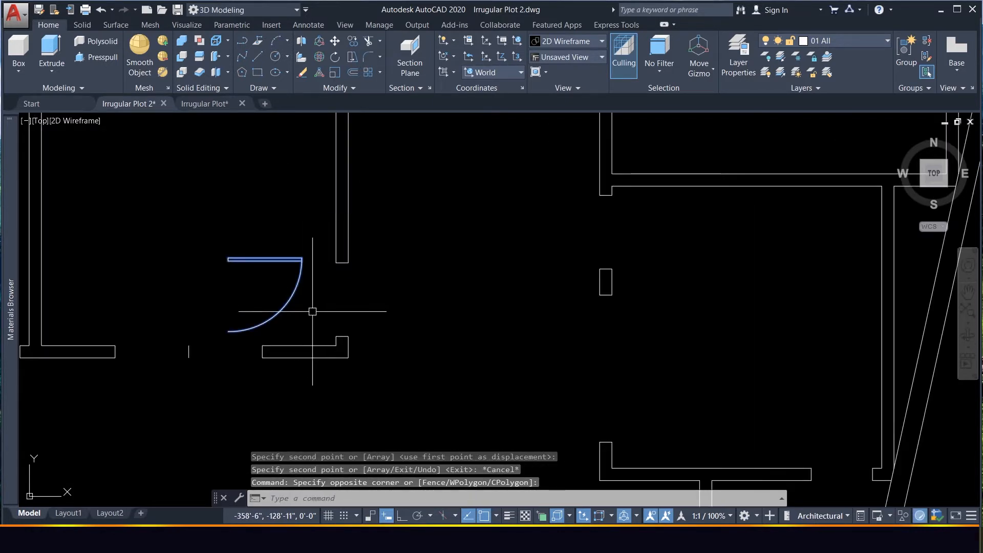
key(Return)
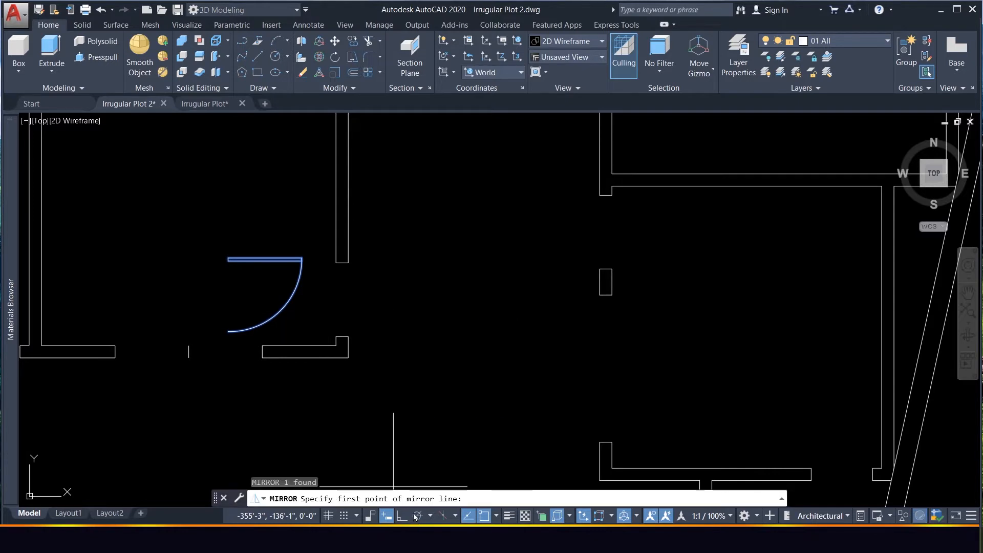
click(302, 259)
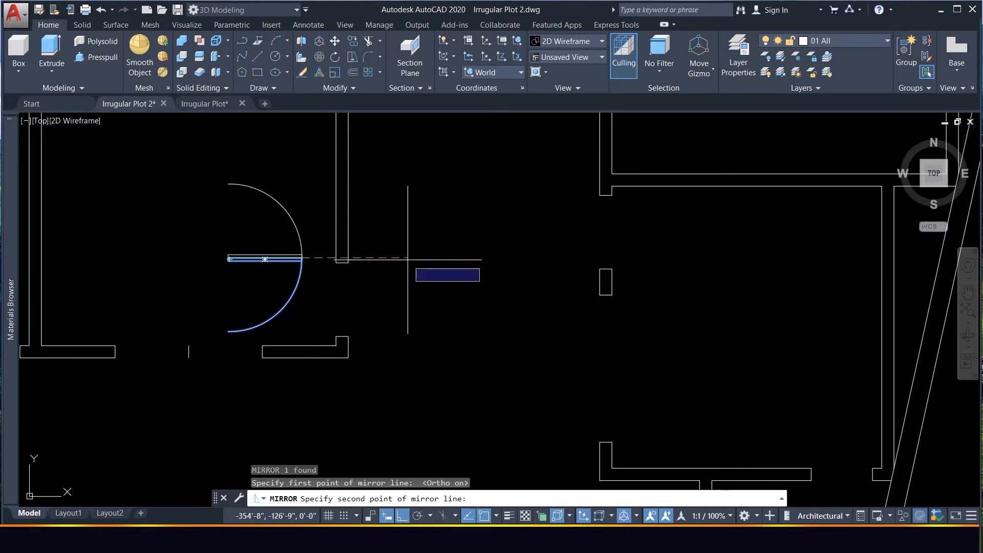
click(438, 257)
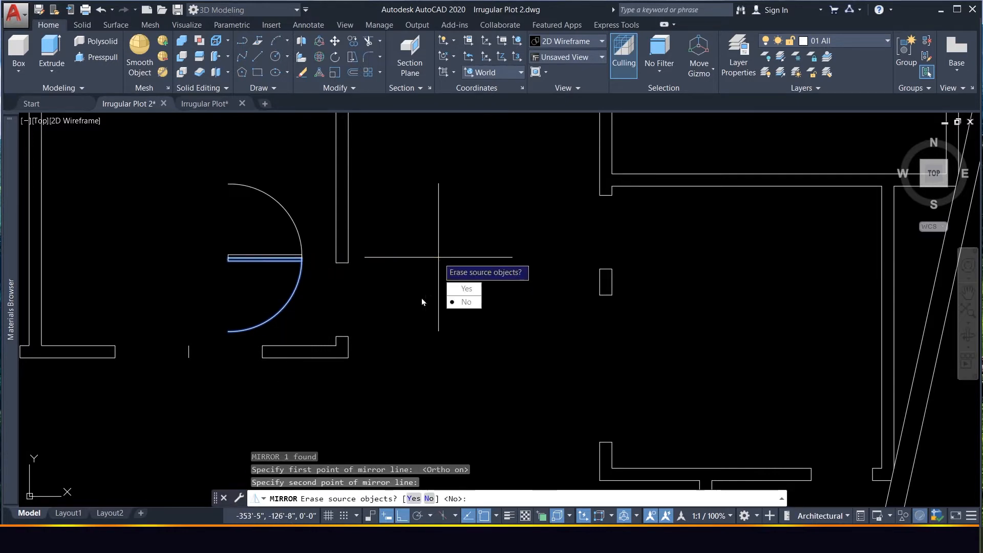
click(466, 289)
Mirror the door about a vertical line through its leaf's left end, erasing the source object.
click(308, 273)
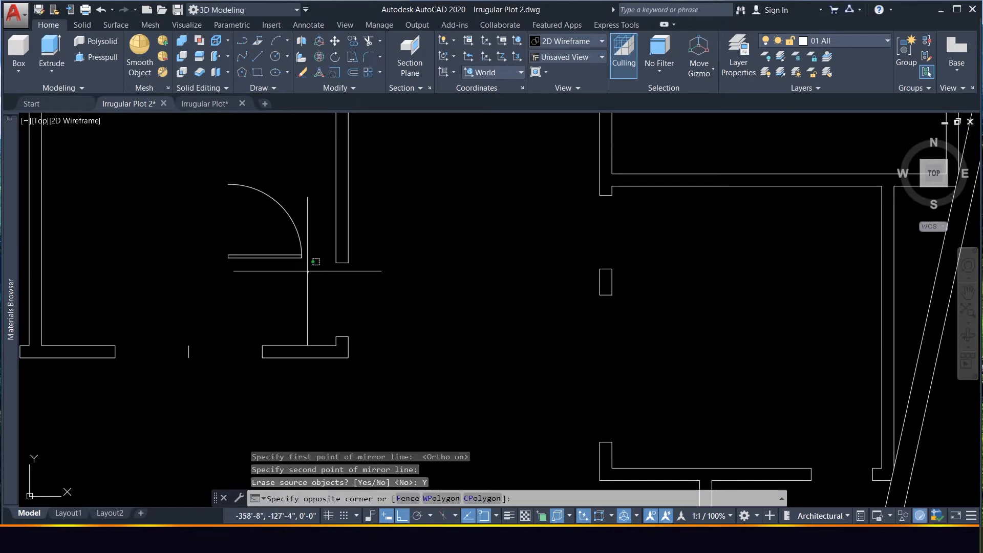
click(284, 218)
text(mi)
key(Return)
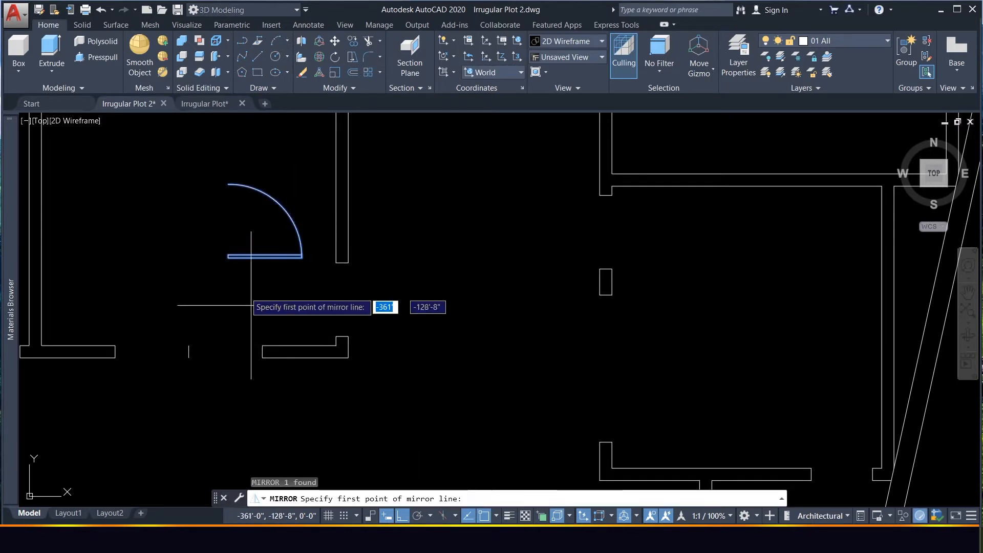
click(229, 256)
click(230, 297)
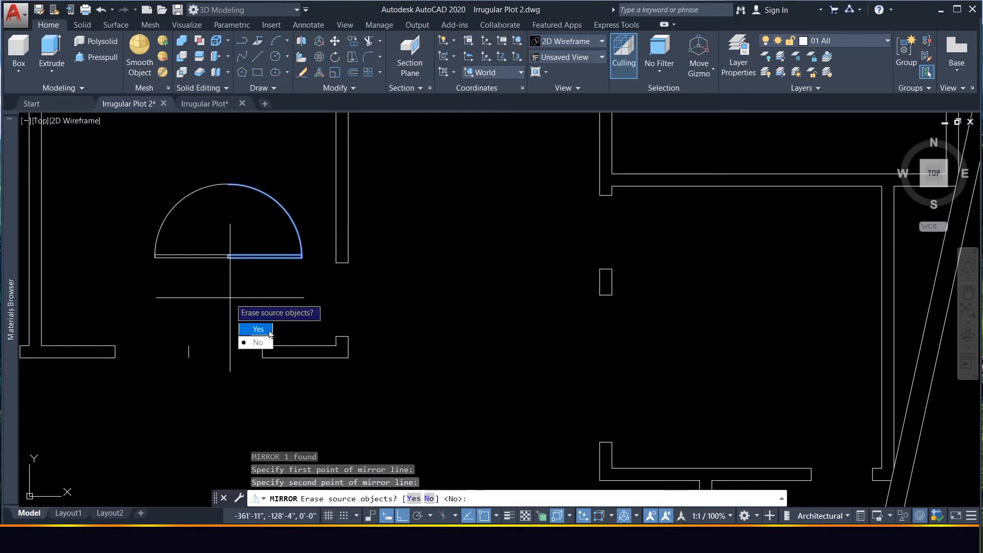
click(258, 329)
Move the door by its leaf's lower right corner to the midpoint of the lower jamb of the east wall opening.
click(232, 272)
click(206, 235)
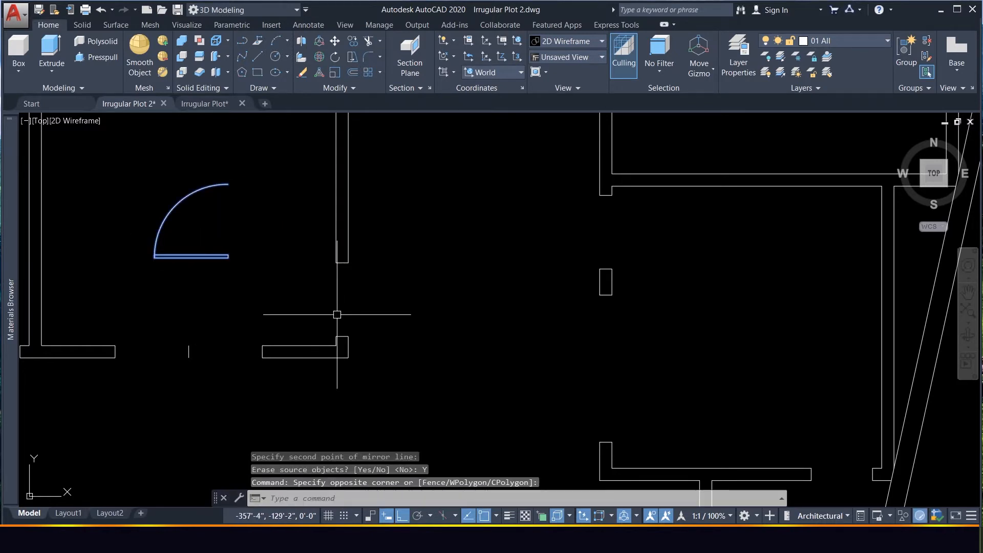
text(m)
key(Return)
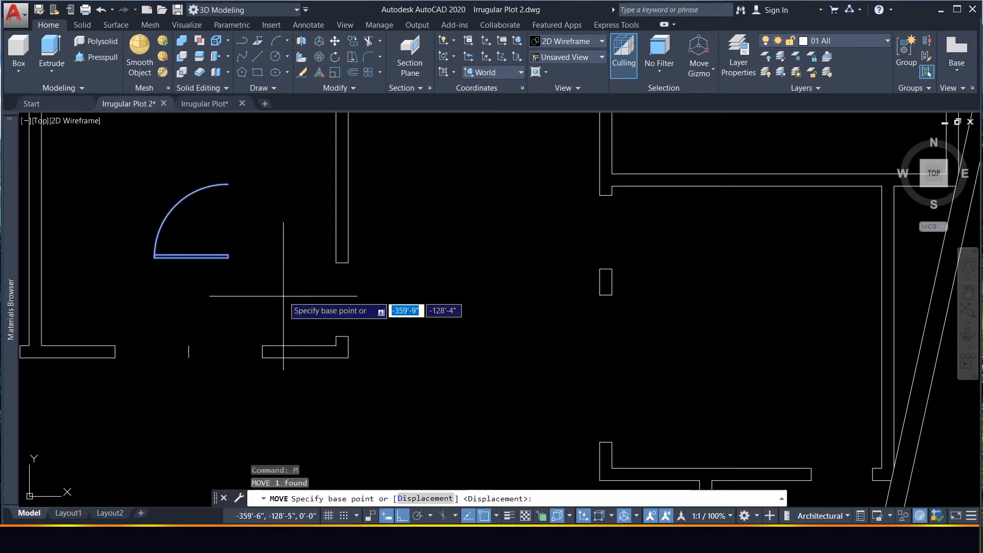
click(228, 256)
click(348, 336)
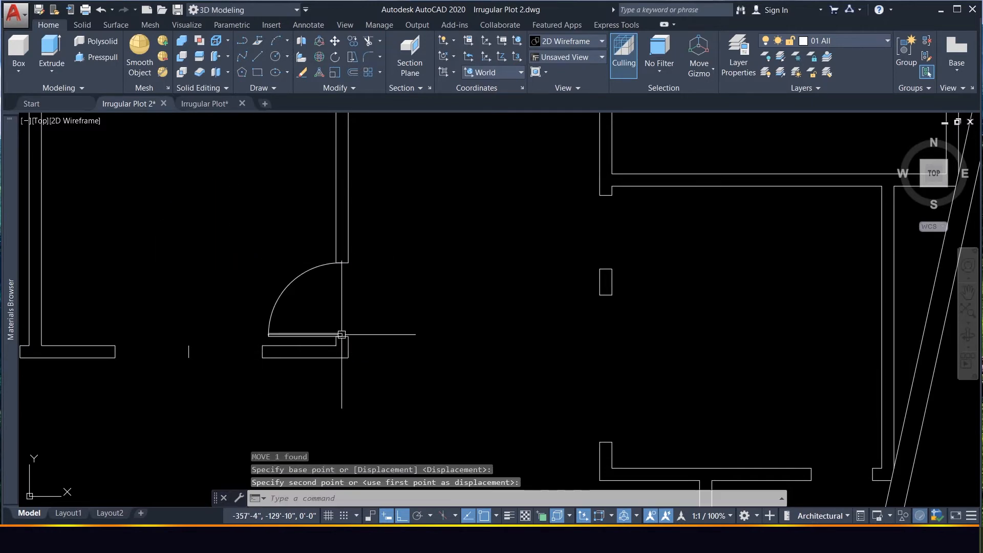
scroll(399, 327, down, 4)
scroll(338, 292, up, 9)
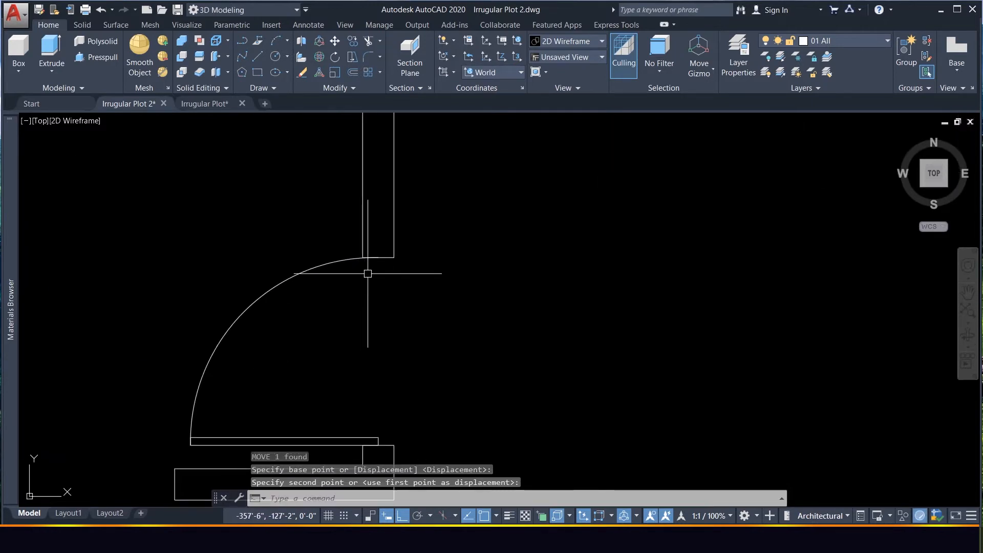
Move the door out of the opening into free space inside the room, with Ortho off.
scroll(371, 266, down, 4)
click(303, 373)
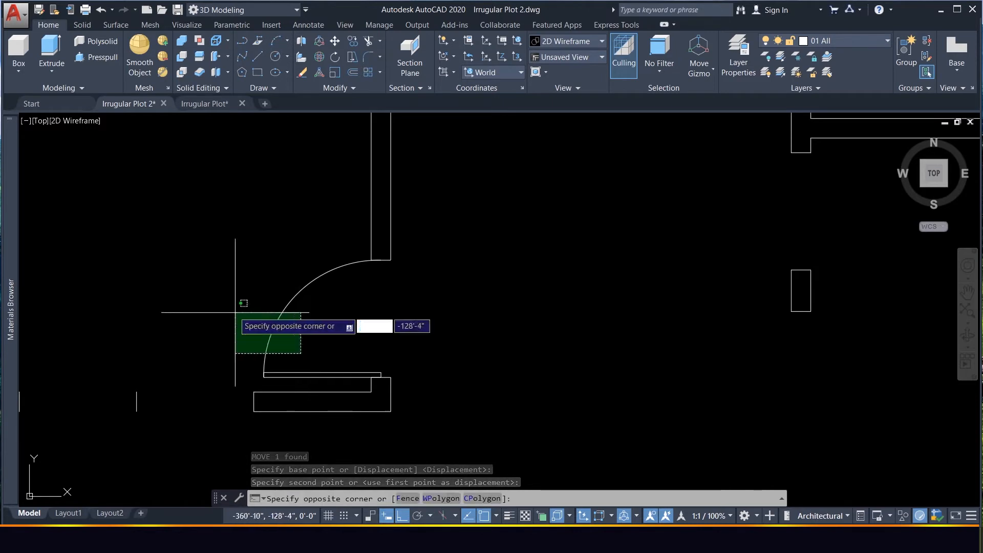
click(237, 320)
key(Return)
click(473, 310)
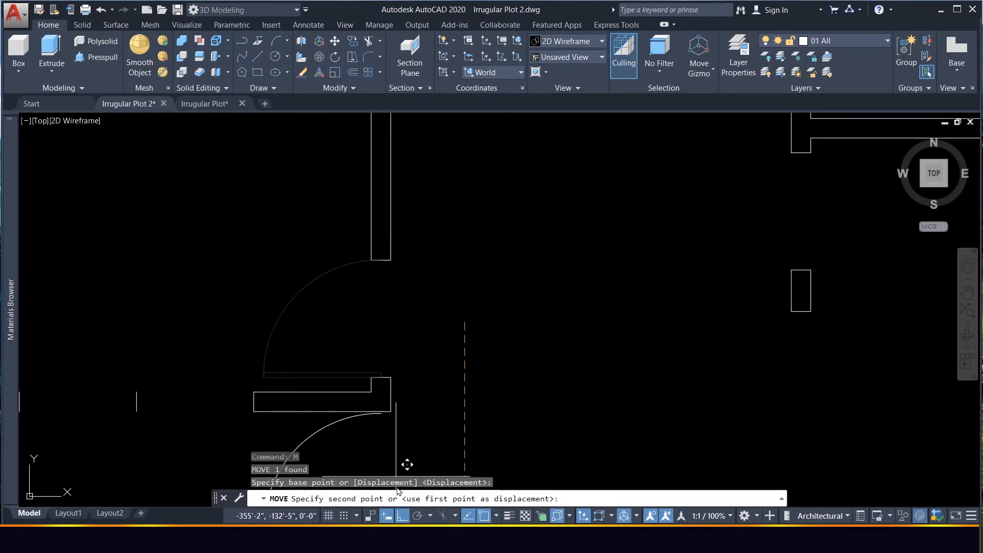
key(F8)
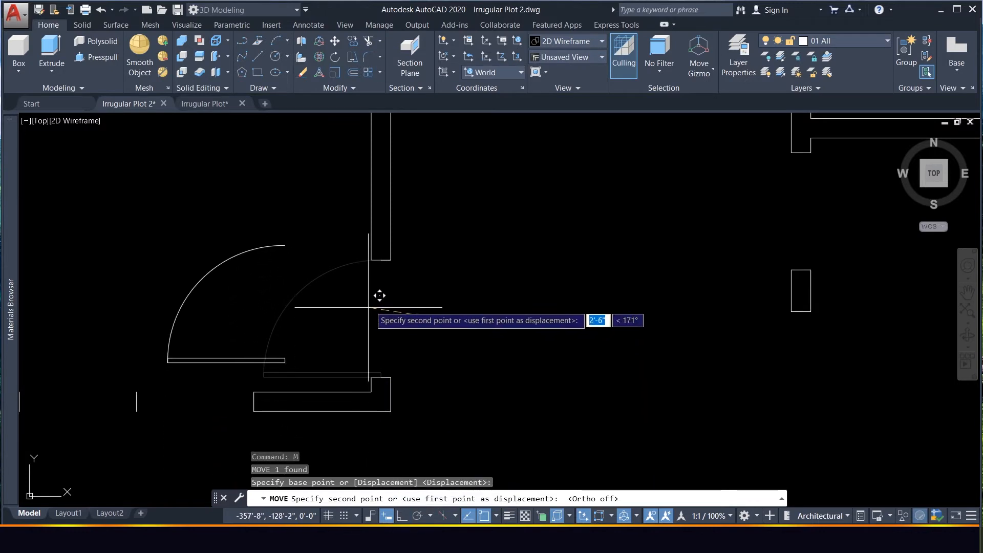
click(384, 287)
key(Escape)
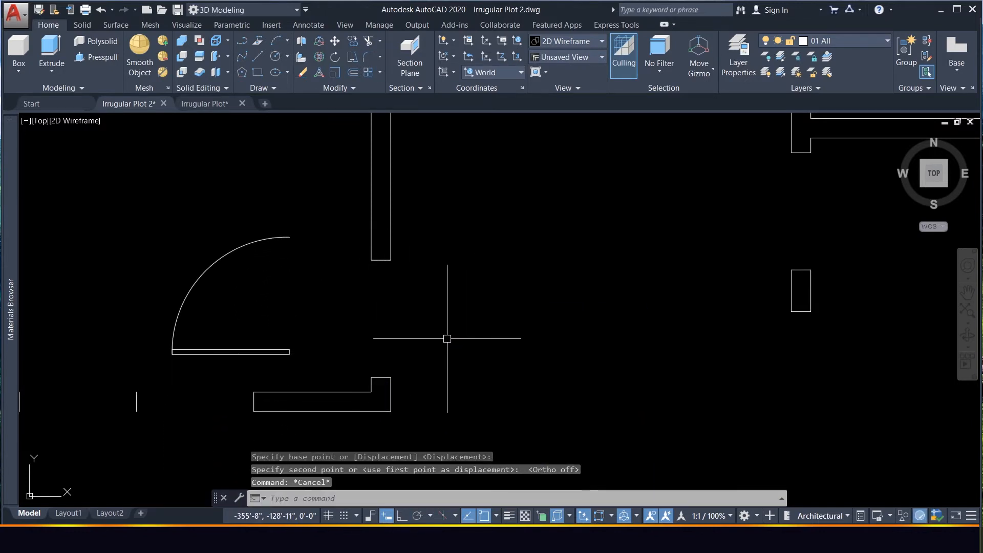
Align the door's hinge corner and arc end to the midpoints of the opening's lower and upper jambs, scaling it to the alignment points.
text(al)
key(Return)
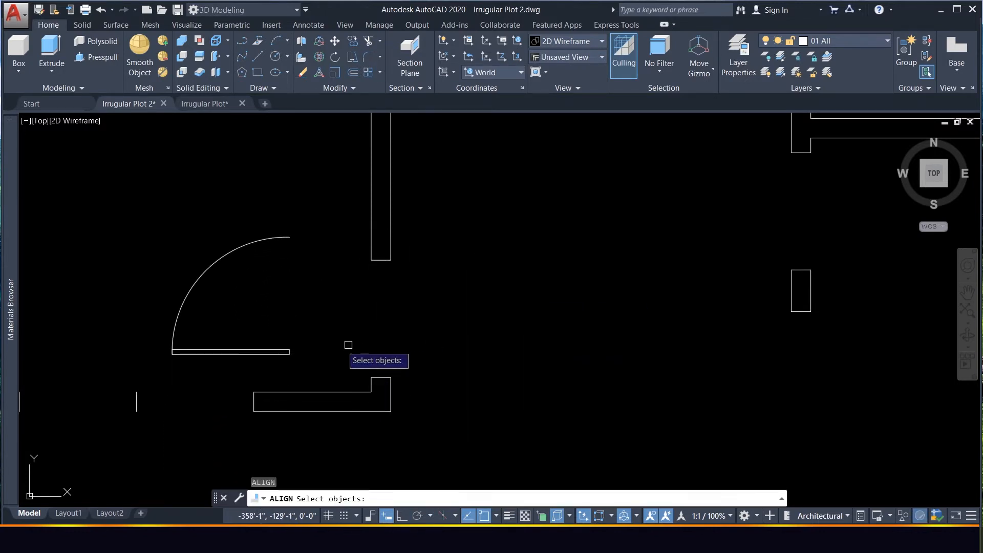
click(284, 351)
key(Return)
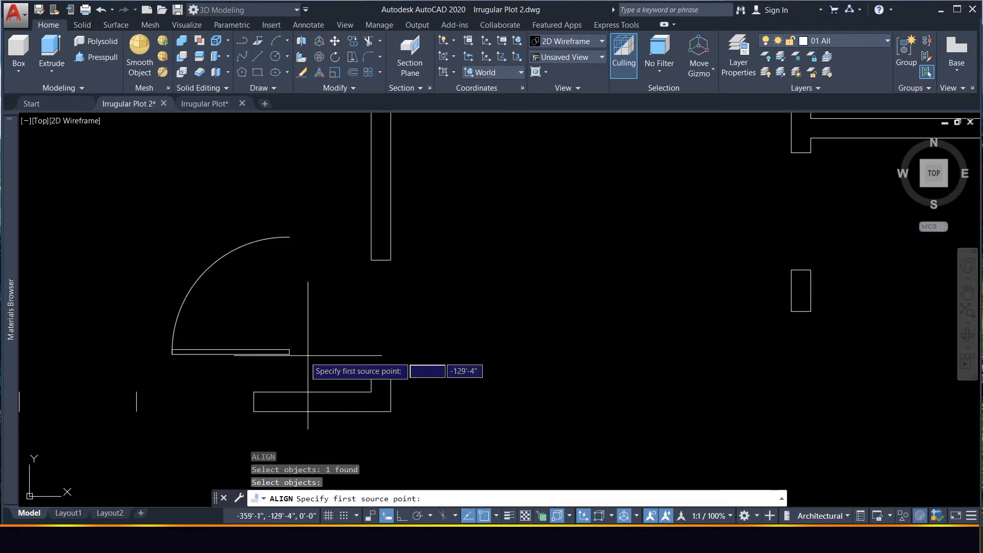
click(289, 353)
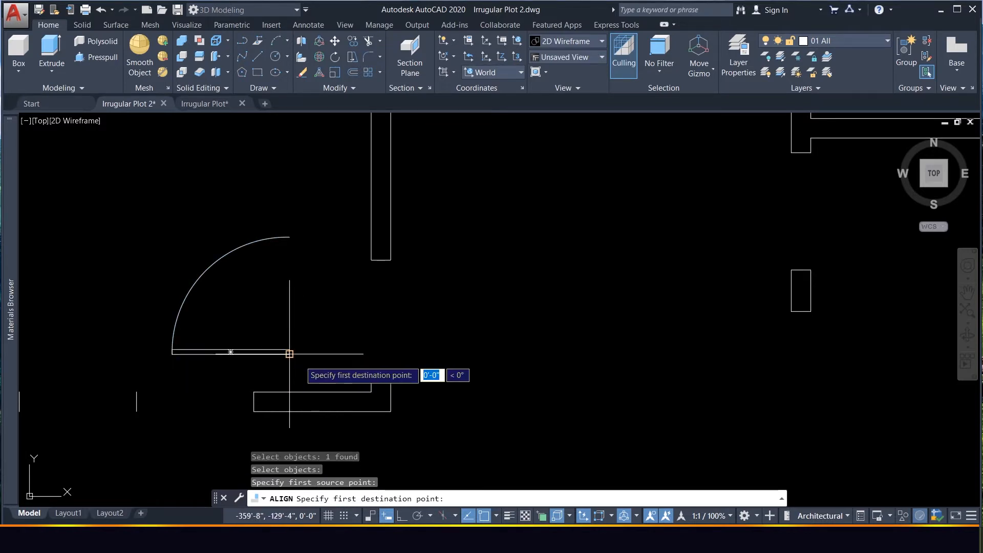
click(290, 237)
click(381, 259)
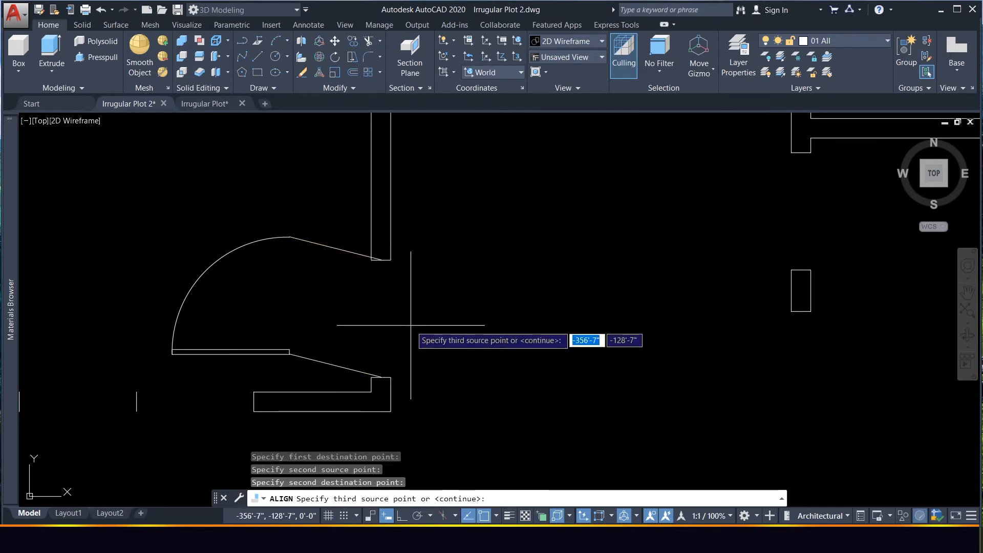
key(Return)
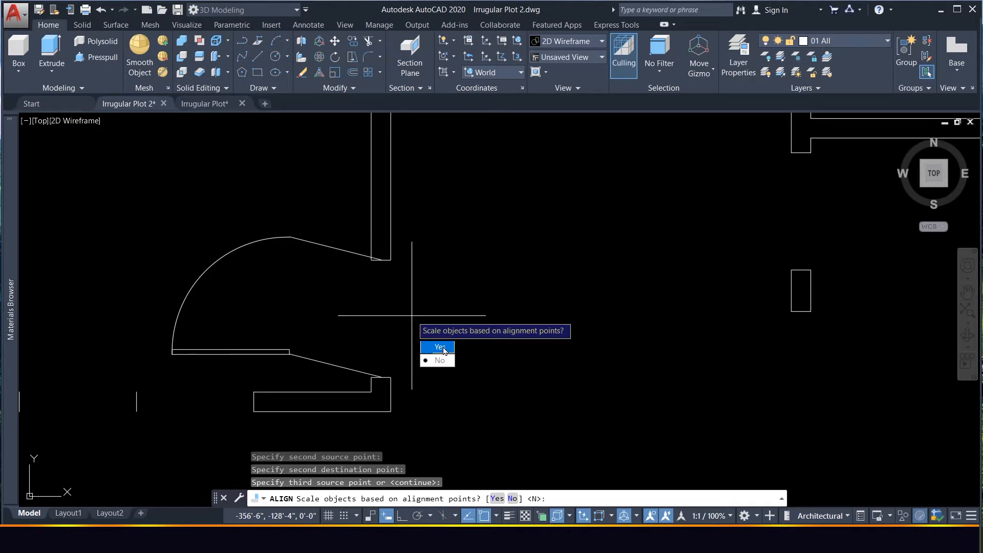
click(440, 347)
scroll(472, 322, down, 3)
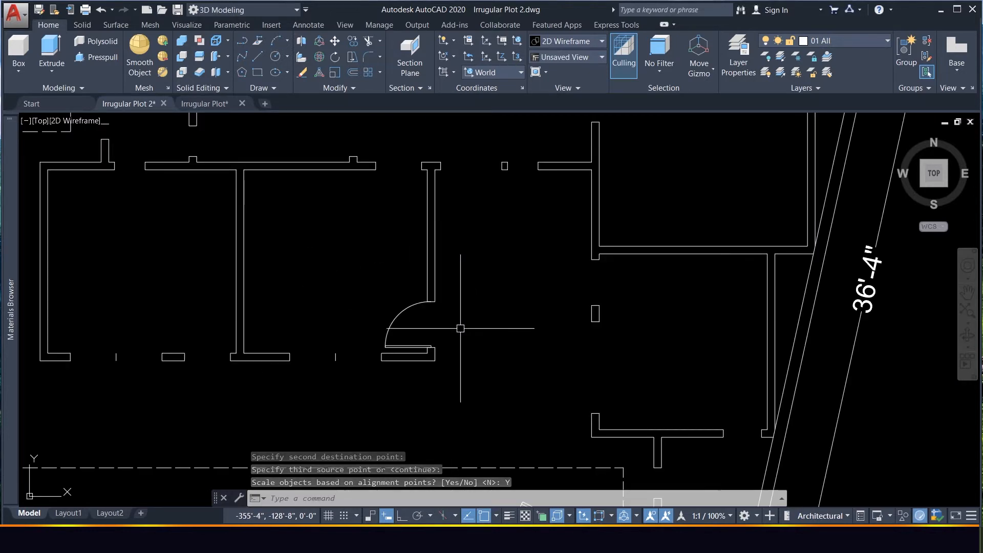
Copy the upper spare door block, with its vertical leaf, into the westernmost southern room, just above the south wall.
scroll(455, 325, down, 4)
scroll(512, 307, up, 2)
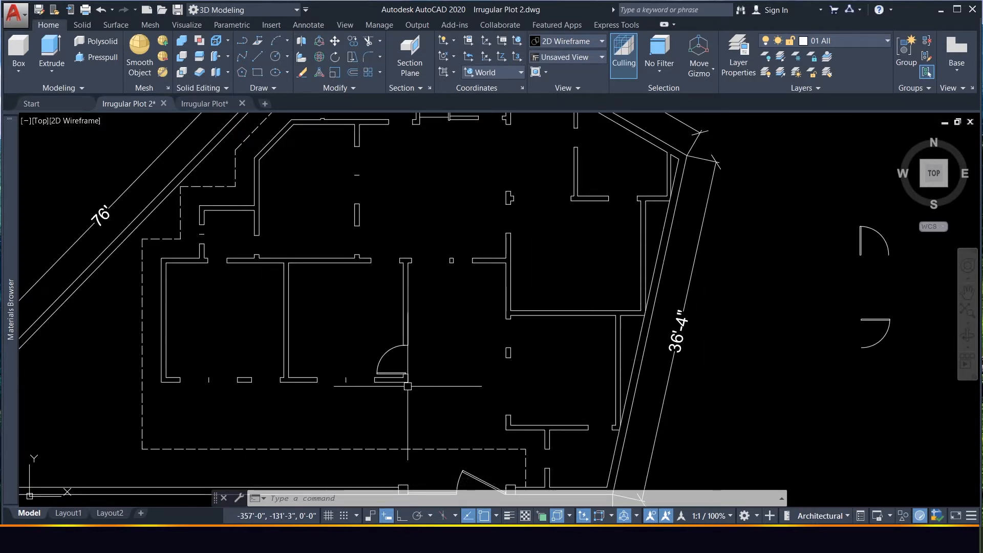
click(906, 281)
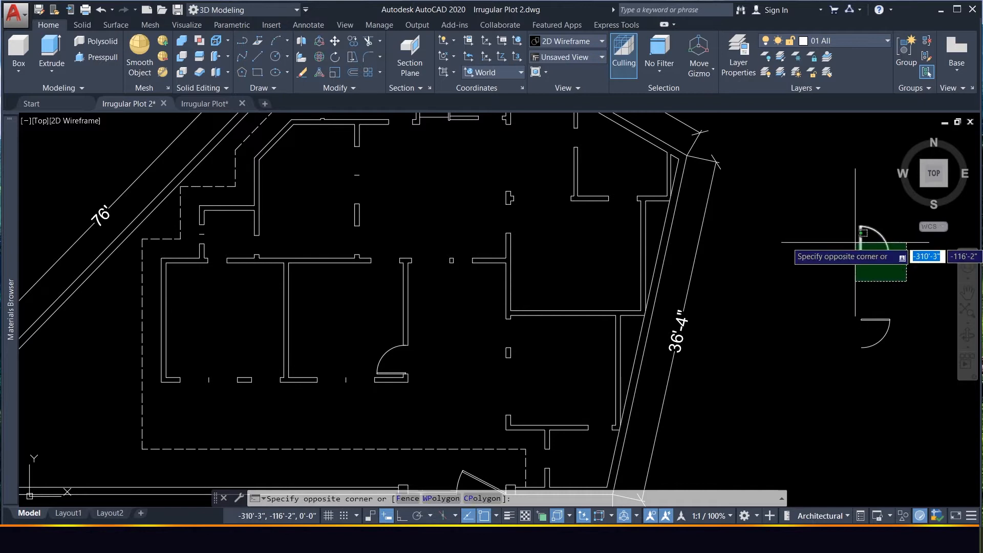
click(850, 238)
text(co)
key(Return)
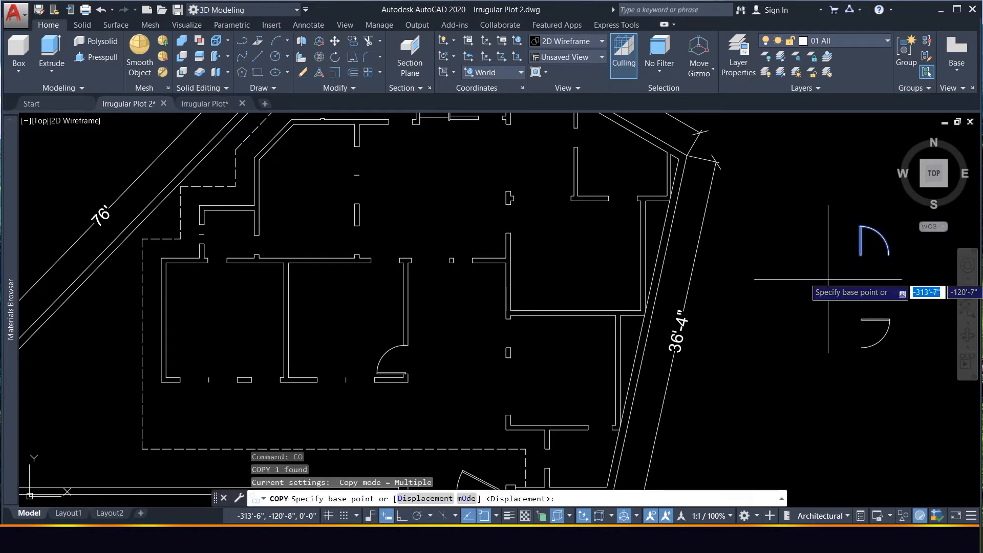
click(860, 240)
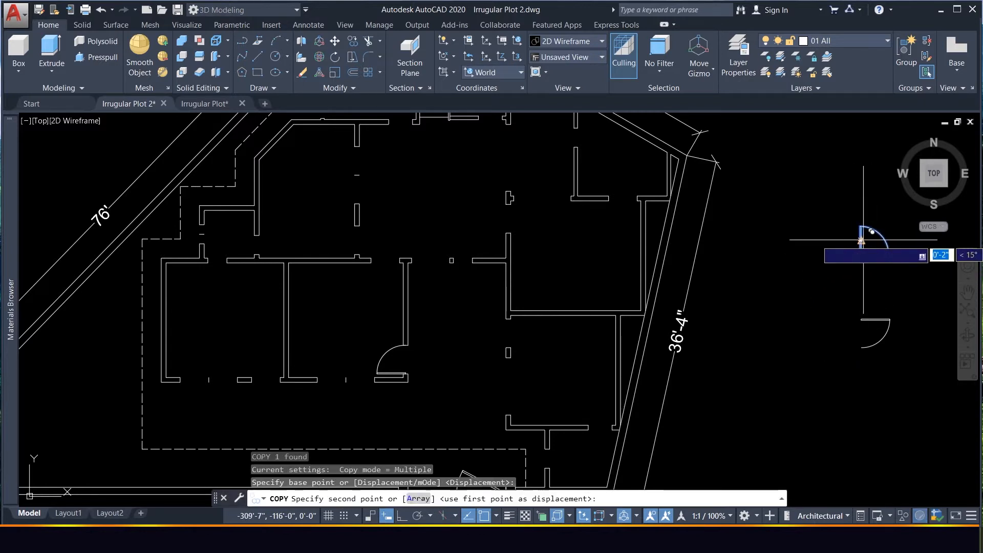
click(246, 343)
scroll(235, 378, up, 6)
key(Escape)
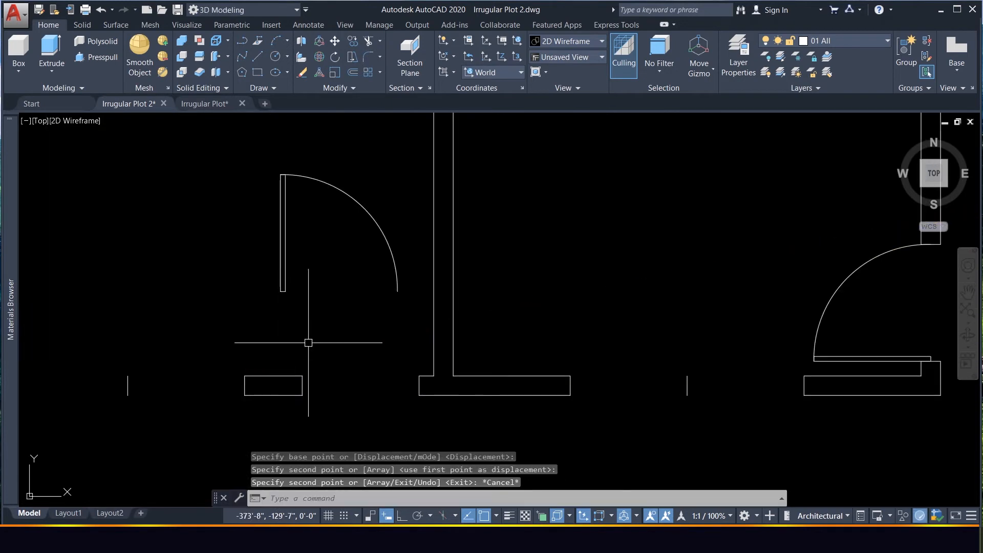
Mirror the copied door across a vertical line through its leaf's lower left corner with Ortho on, erasing the source.
click(211, 200)
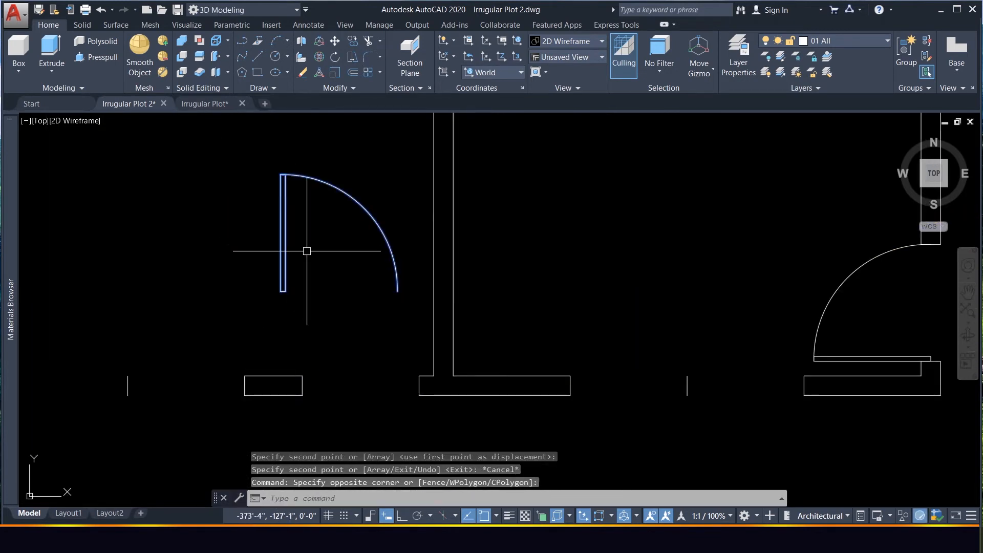
key(Return)
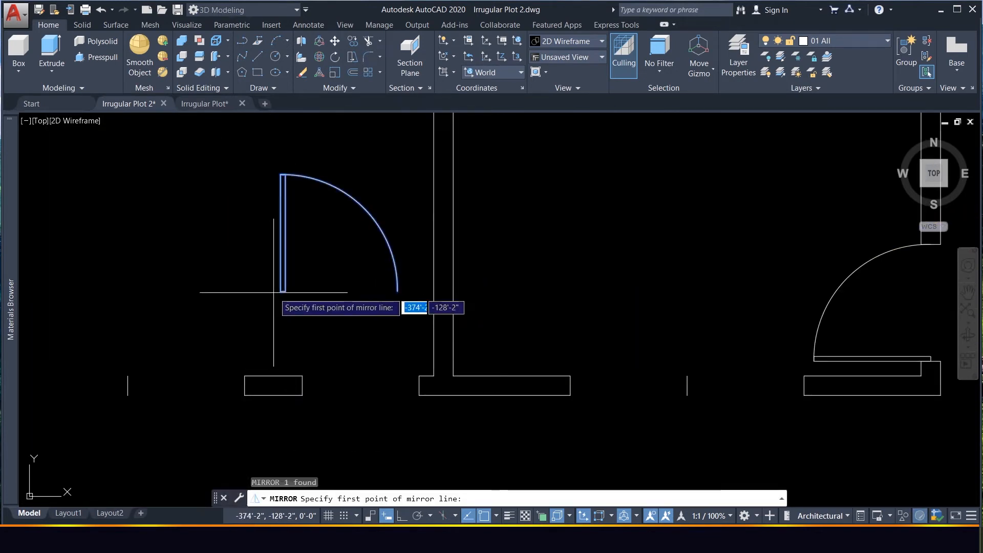
click(281, 291)
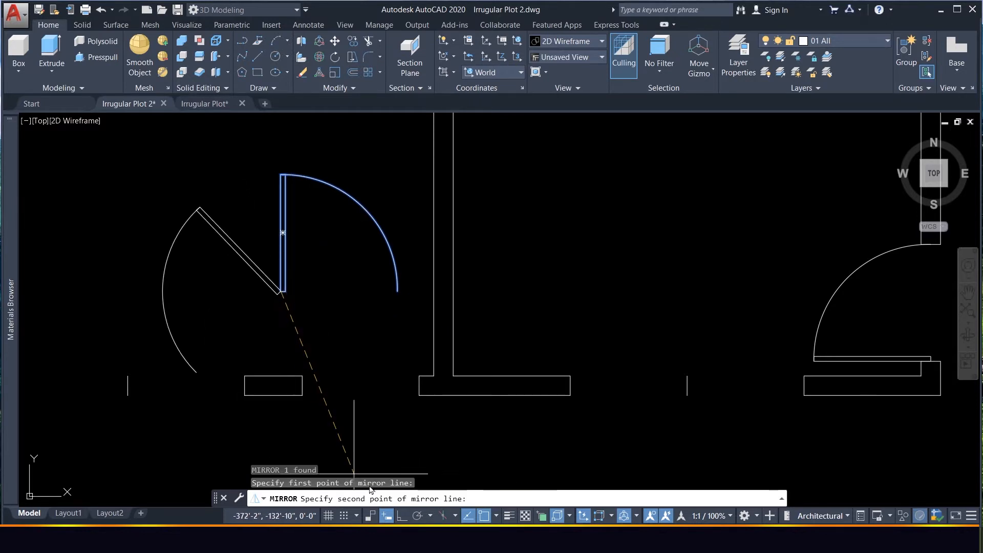
key(F8)
click(306, 328)
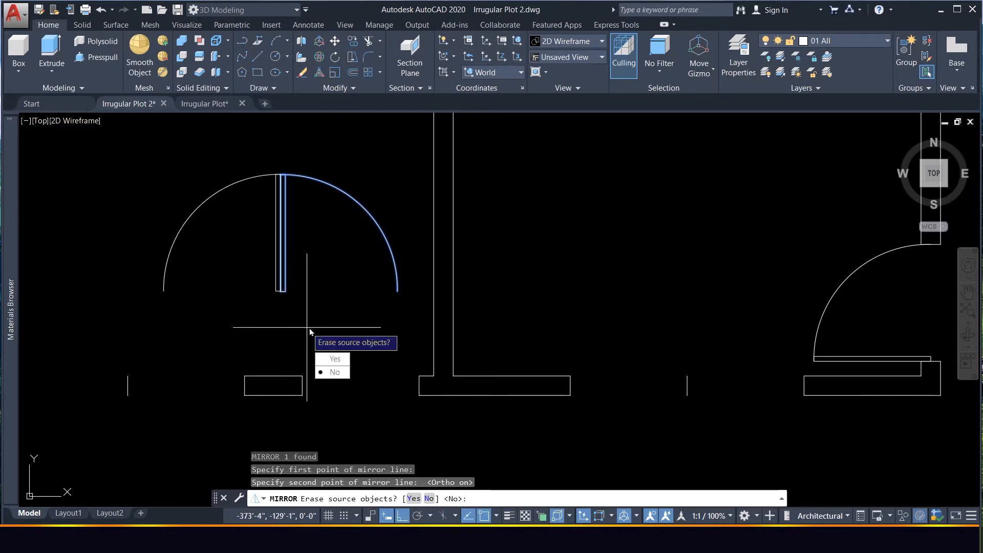
click(347, 360)
Align the door's hinge corner and arc end to the midpoints of the south opening's east and west jambs, scaling it to the alignment points.
click(294, 306)
click(249, 265)
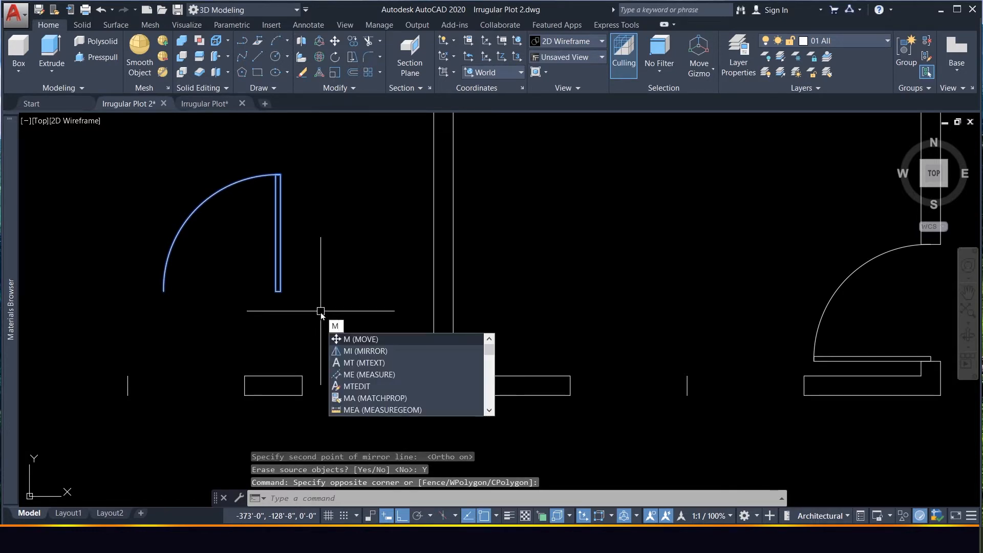
key(Escape)
text(al)
key(Return)
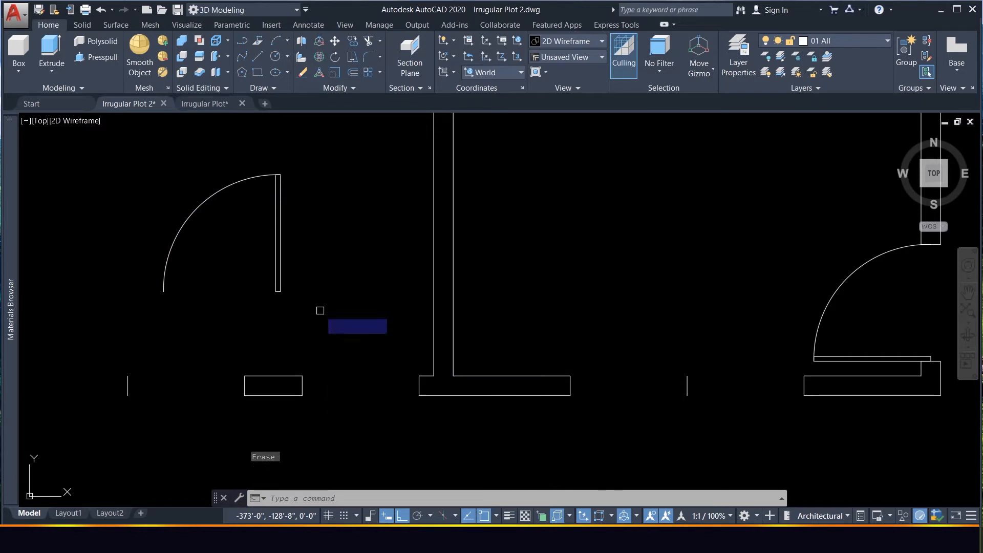
click(280, 288)
key(Return)
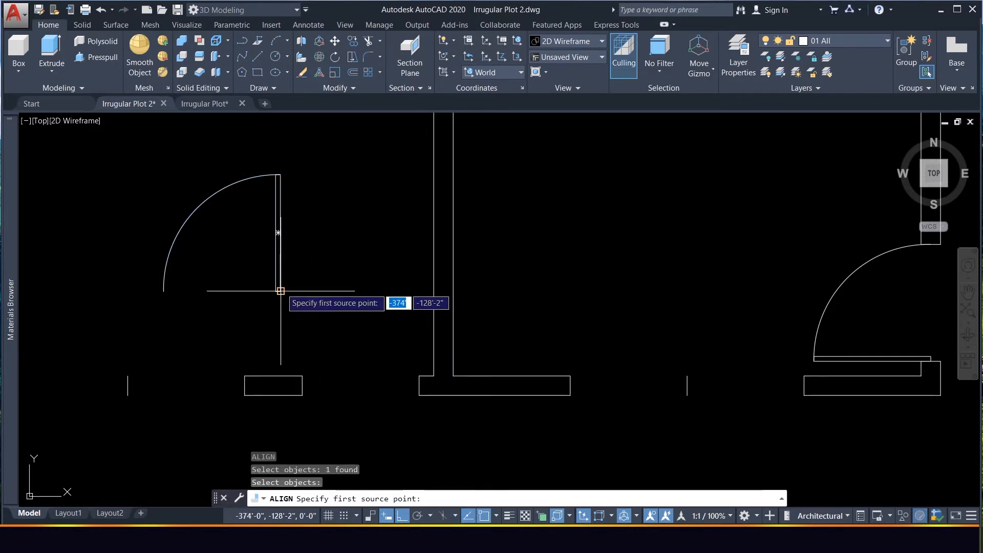
click(278, 233)
click(419, 384)
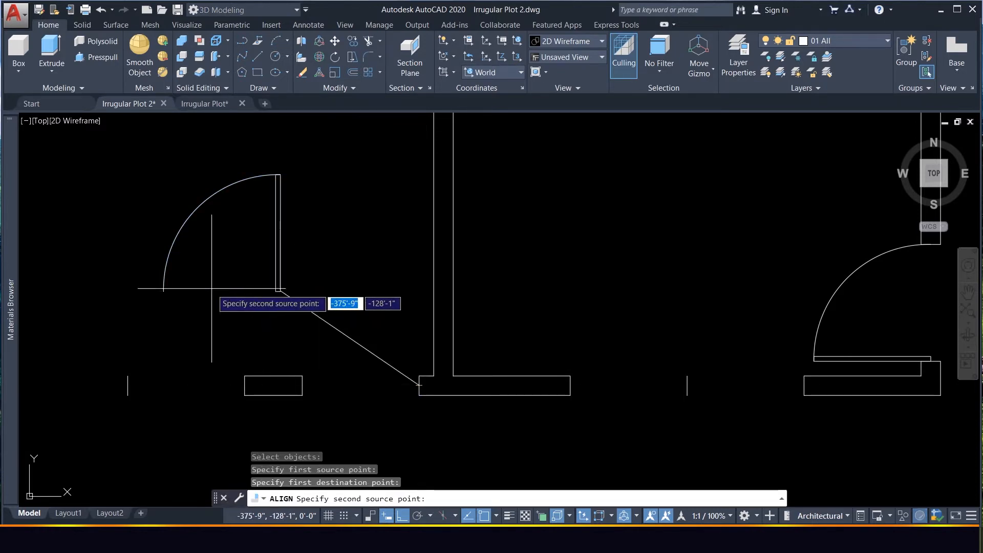
click(163, 290)
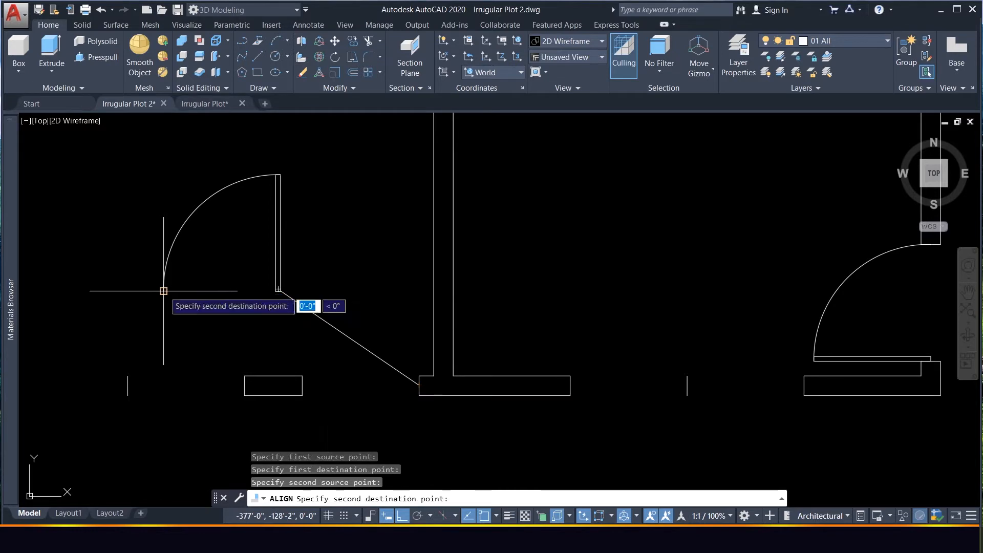
click(302, 384)
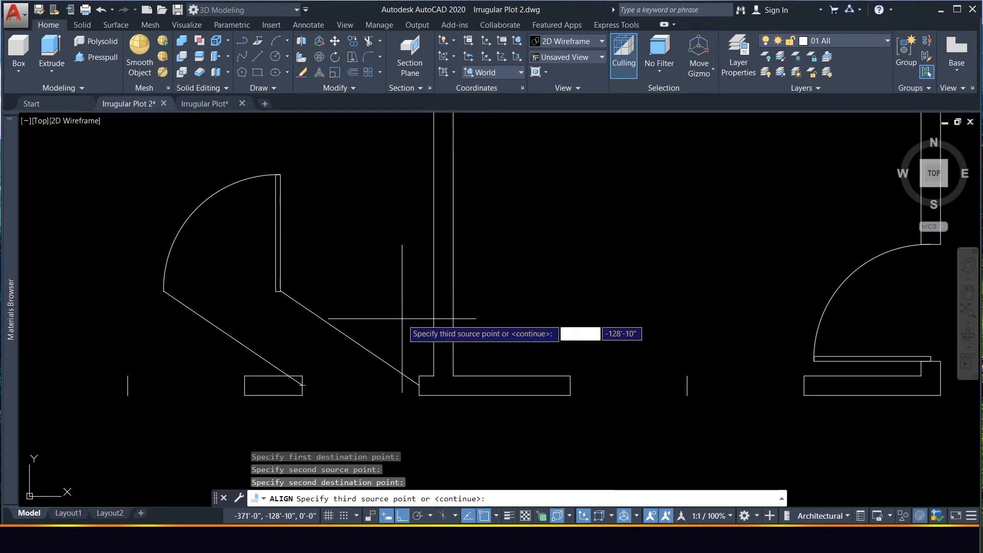
key(Return)
key(Return)
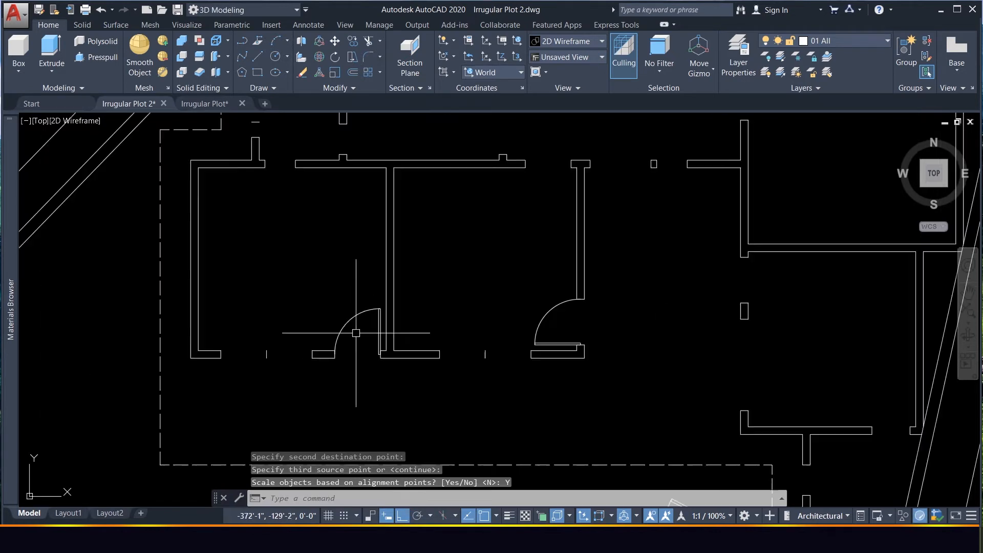
Copy the fitted south door into the small room just north of the westernmost southern room, with Ortho off.
scroll(343, 267, up, 2)
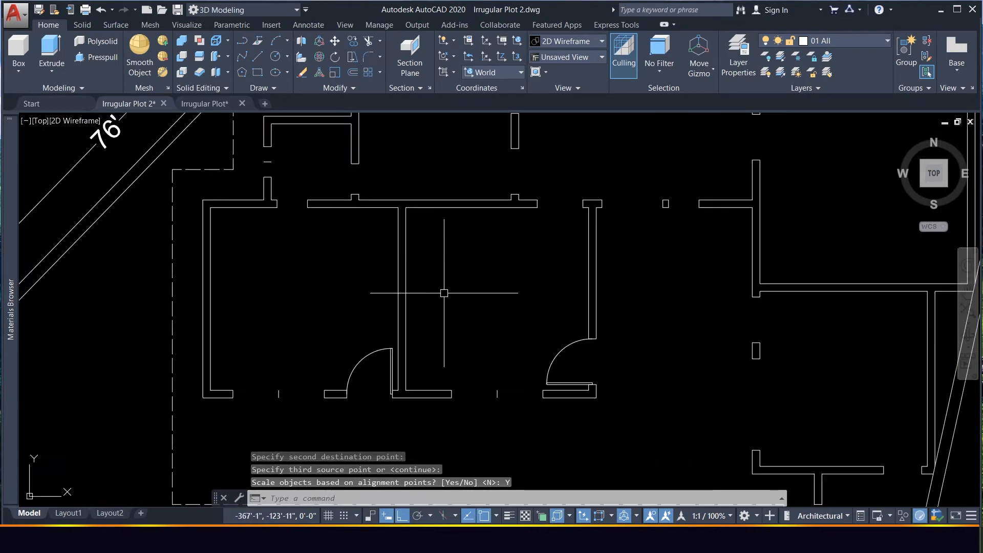
scroll(278, 185, up, 2)
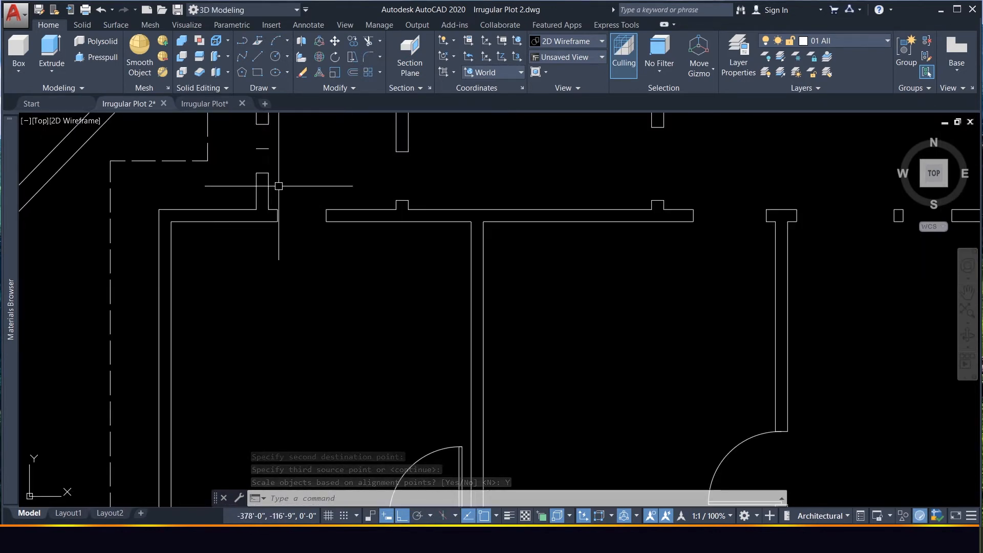
scroll(294, 237, down, 5)
scroll(313, 223, up, 5)
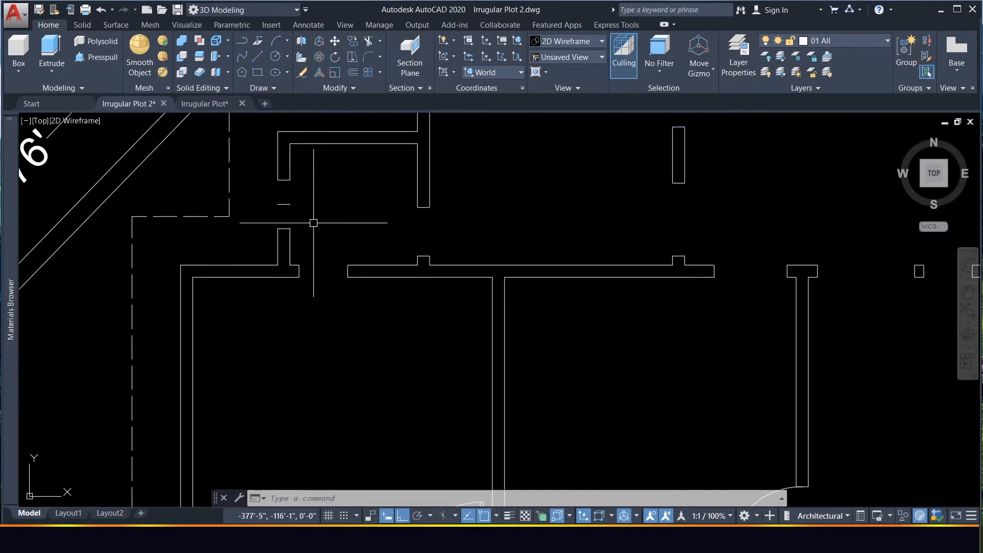
scroll(295, 238, down, 2)
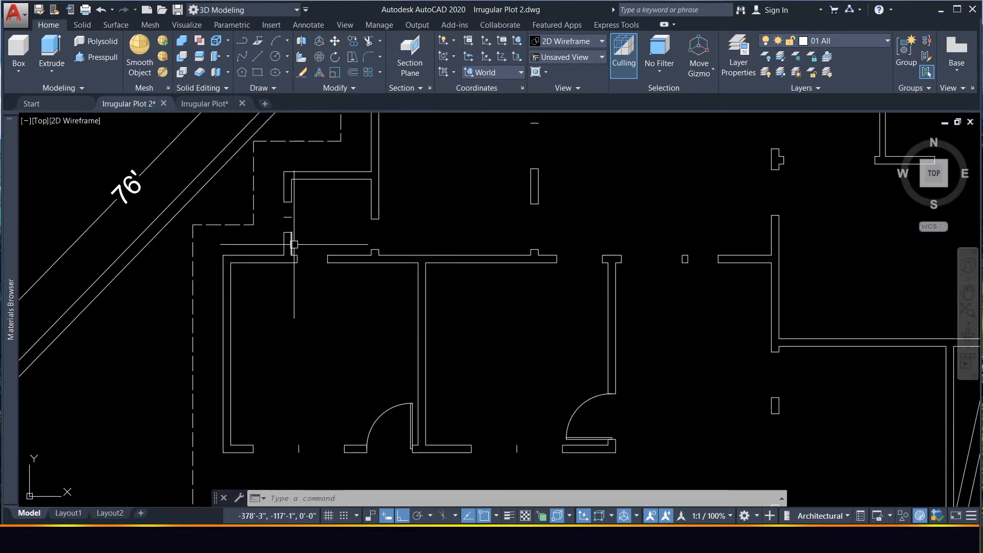
scroll(293, 245, down, 2)
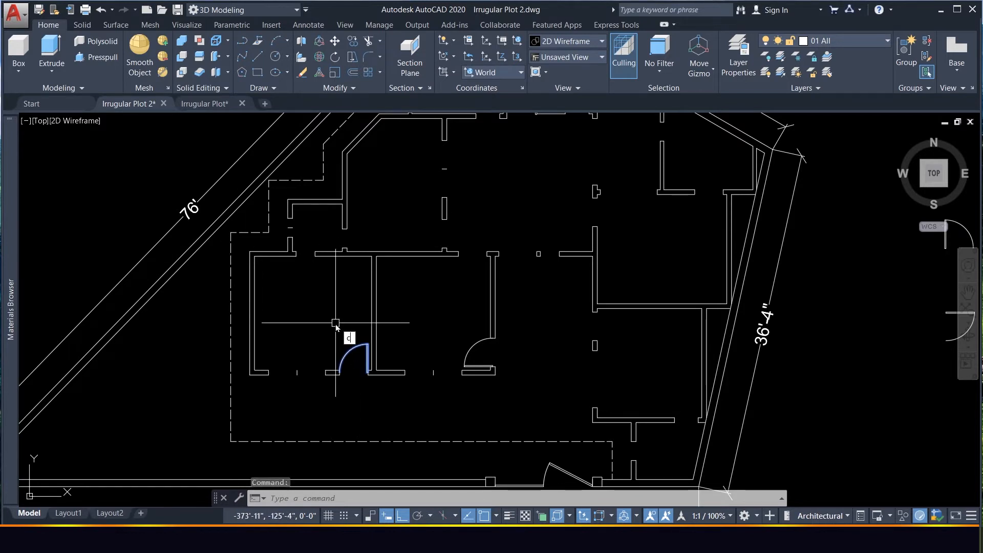
text(o)
key(Return)
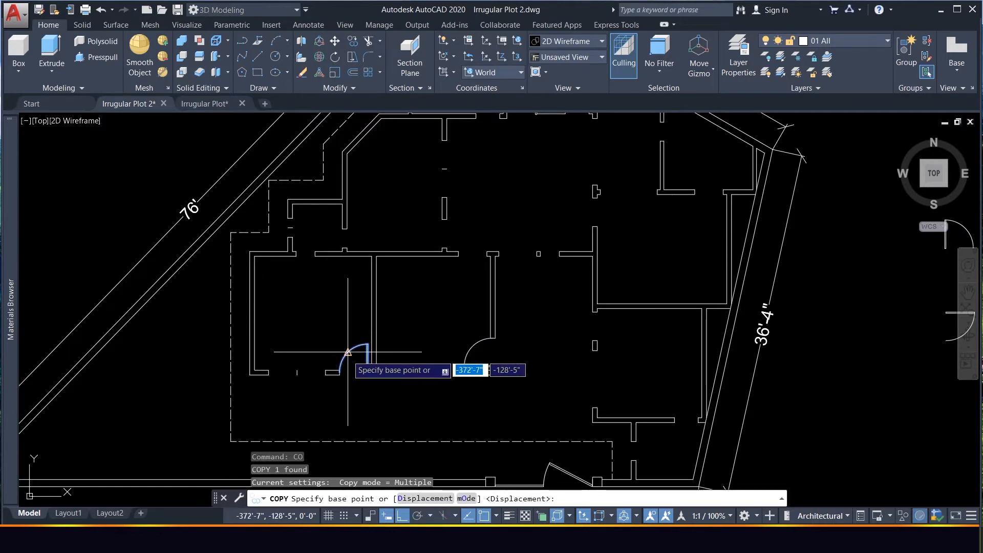
click(348, 352)
scroll(301, 223, up, 3)
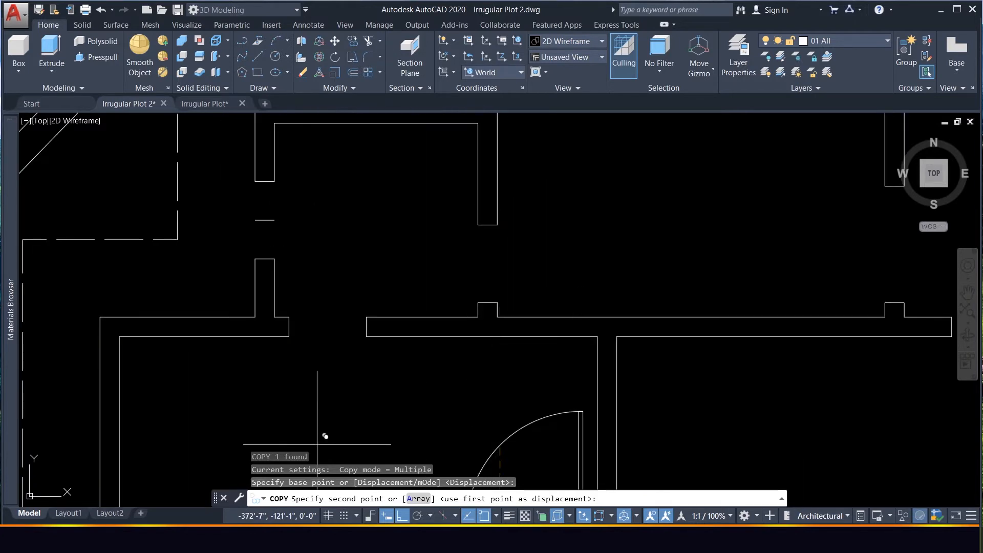
click(403, 516)
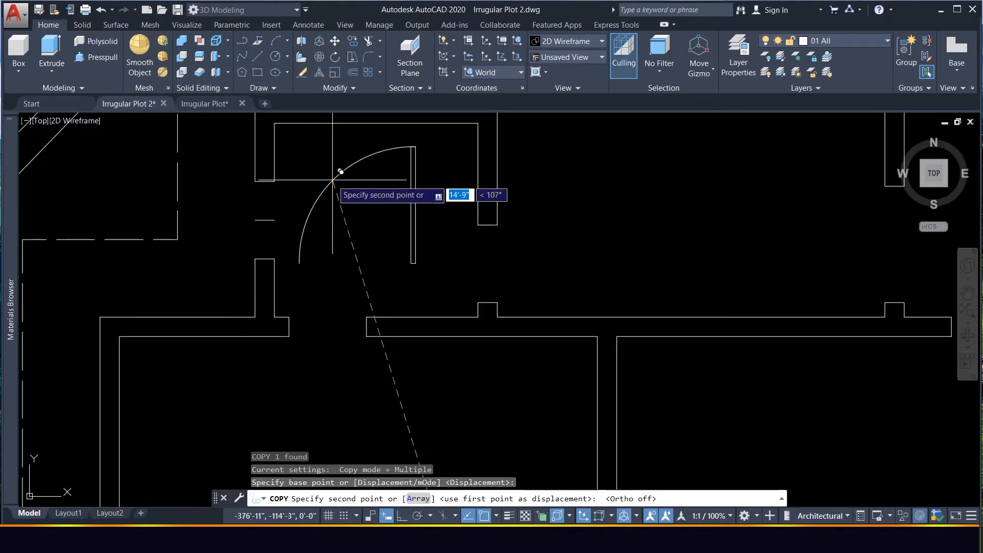
key(Escape)
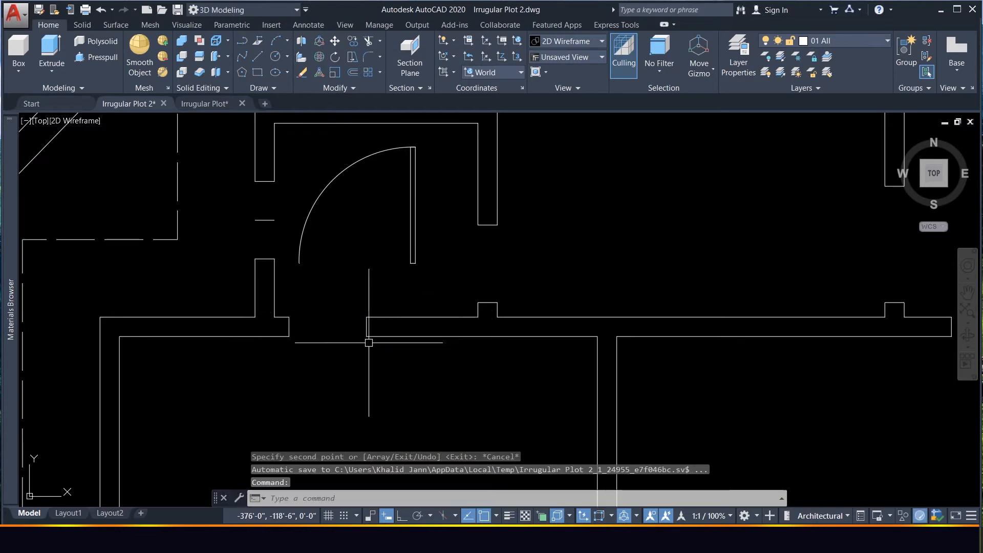
Mirror the new door copy across a vertical line through its leaf's lower end with Ortho on, erasing the source.
click(421, 269)
click(376, 230)
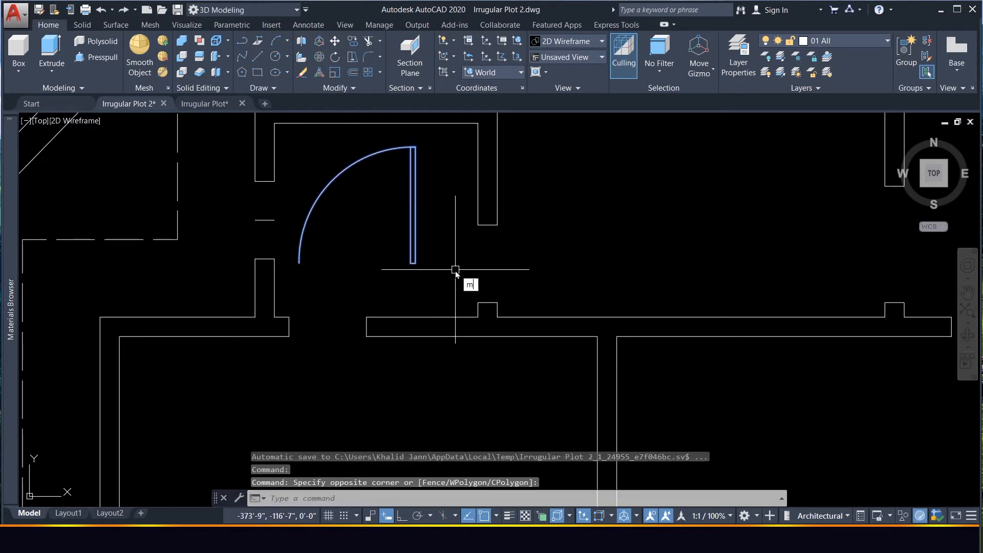
key(Return)
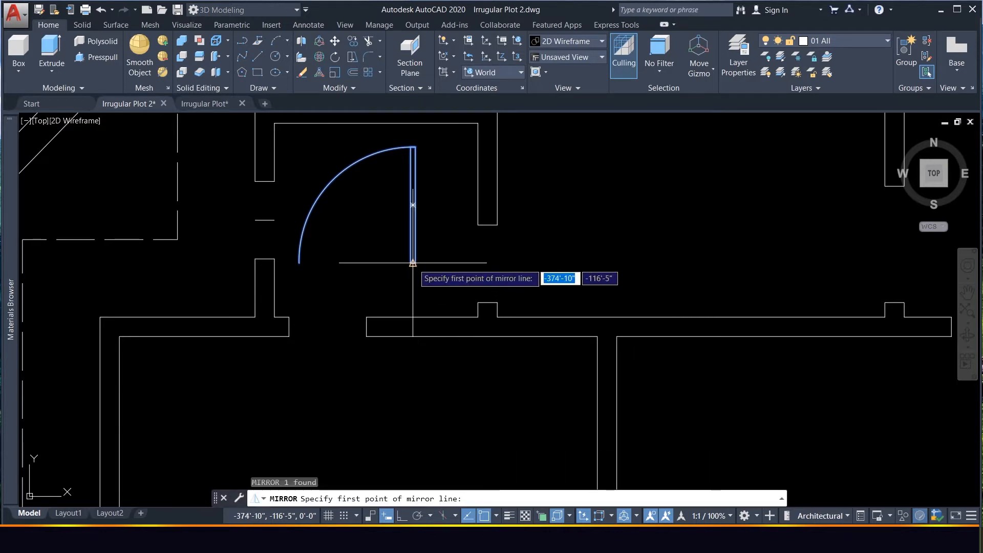
click(413, 264)
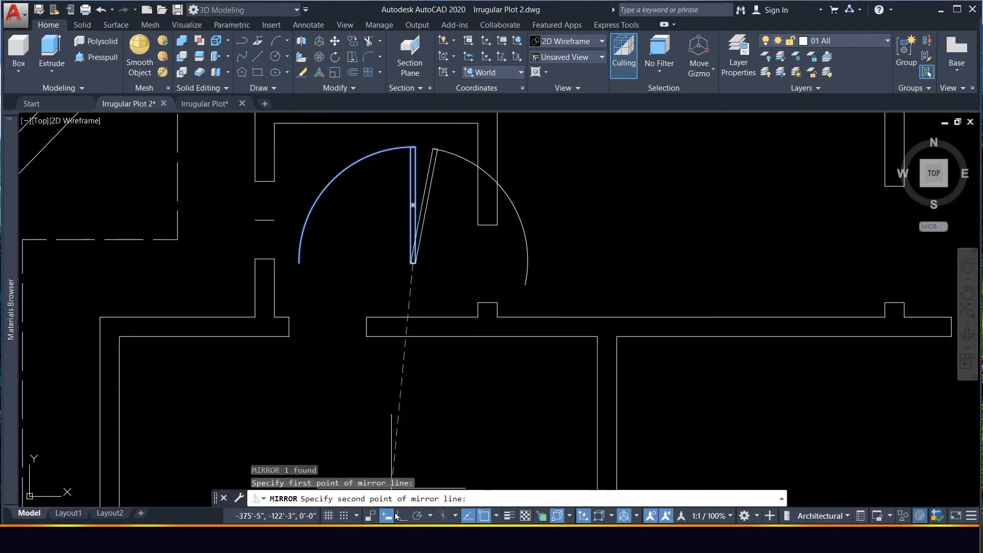
click(411, 281)
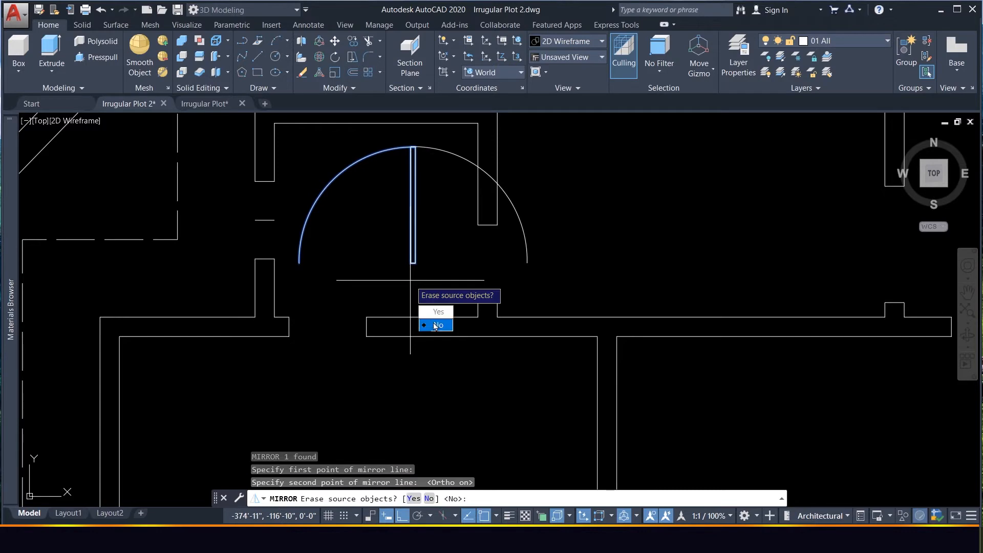
click(436, 313)
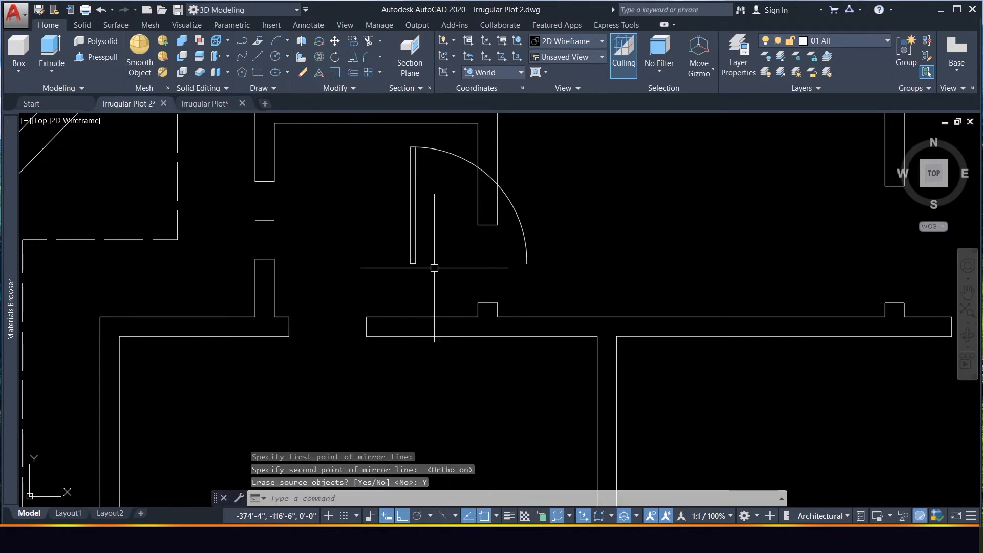
Move the mirrored door horizontally west into free space inside the small room, above the wall opening.
click(434, 267)
click(409, 235)
text(M)
key(Return)
click(469, 266)
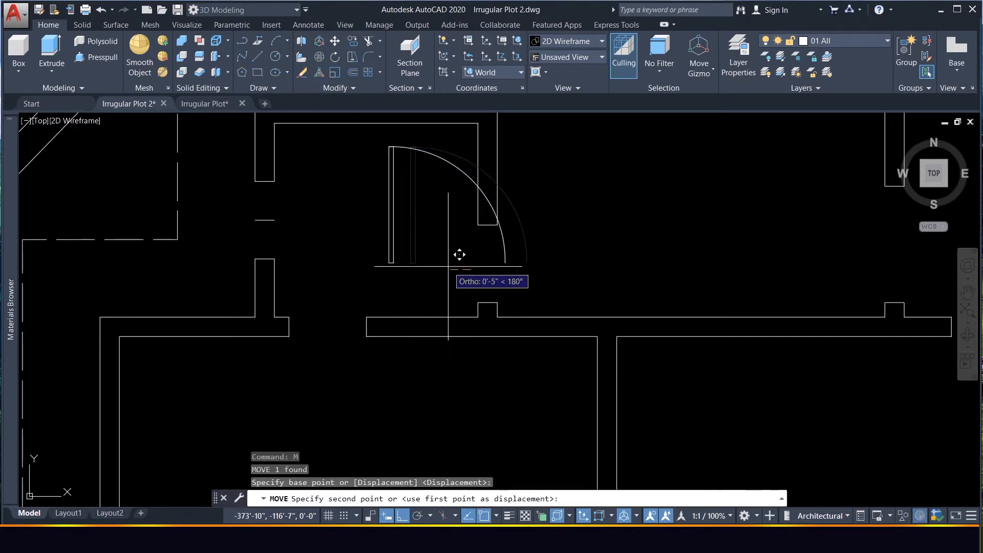
click(405, 241)
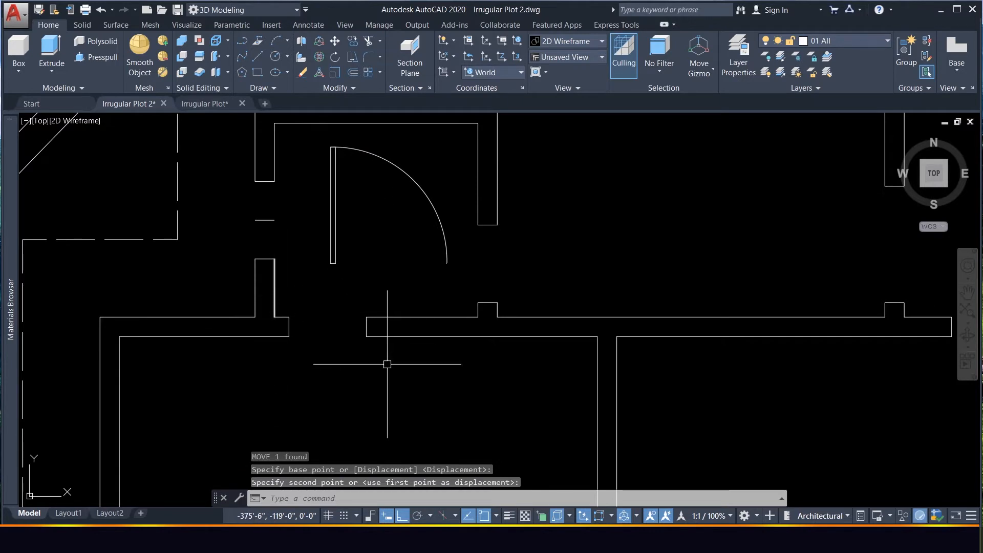
Measure the width of the opening in the small room's south wall and the door's width from leaf corner to arc end.
text(i)
key(Return)
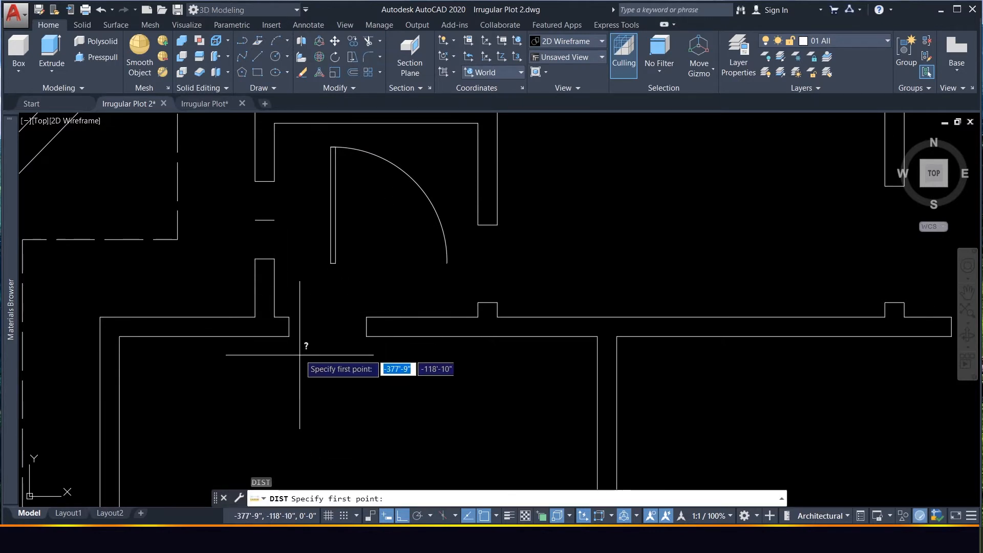
click(289, 326)
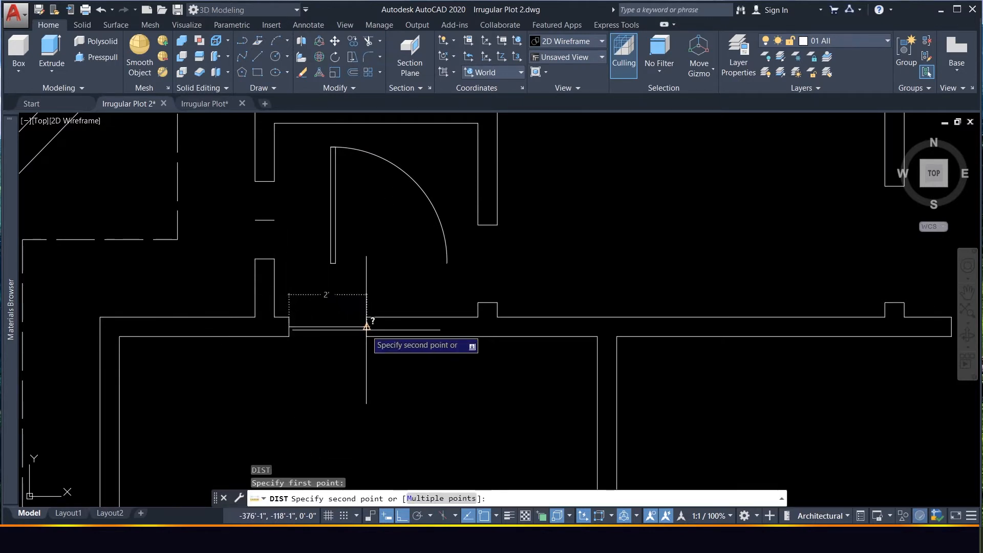
key(Escape)
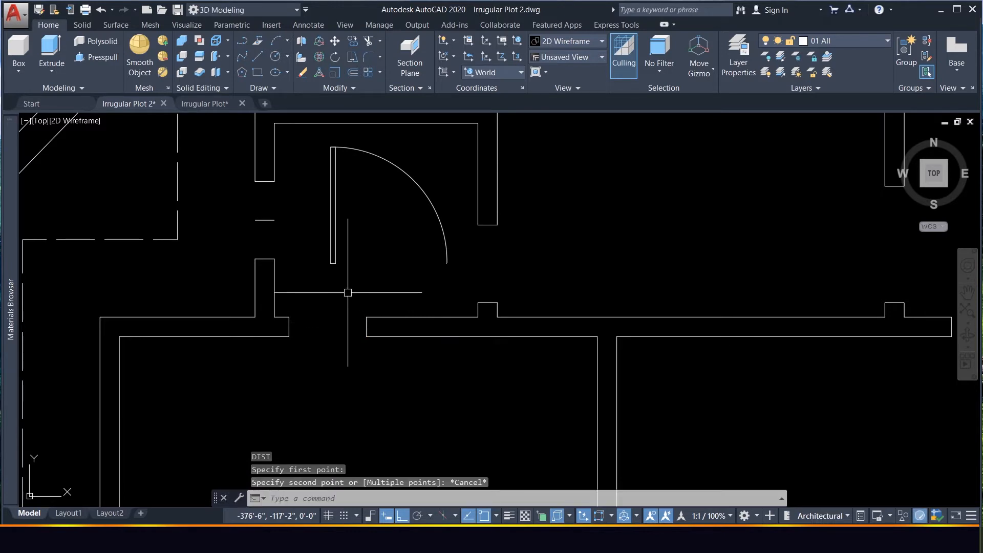
text(di)
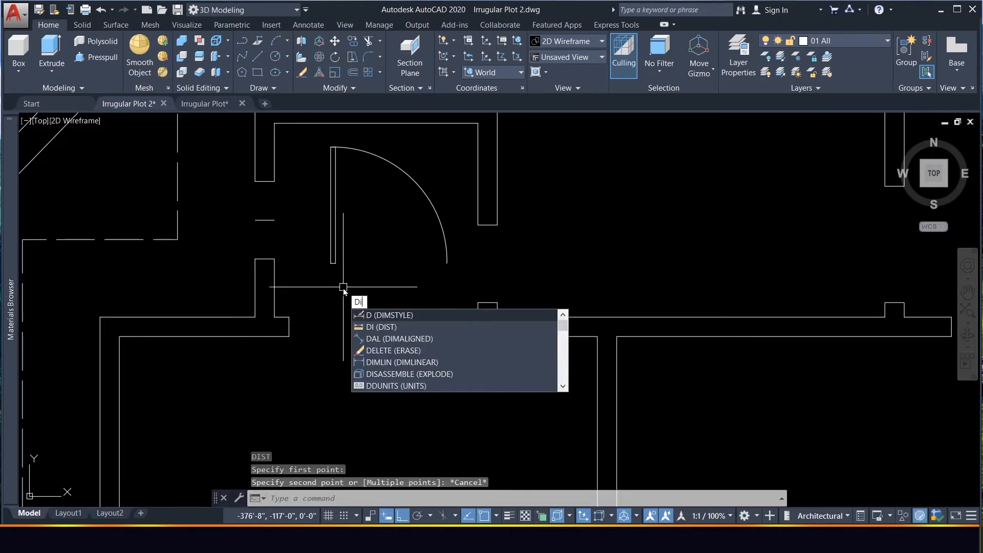
key(Return)
click(331, 262)
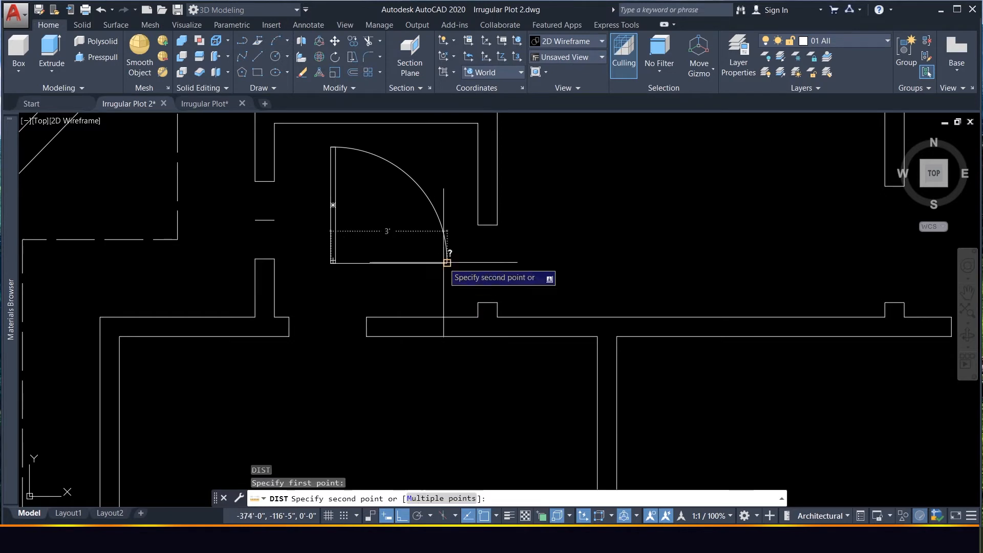
click(447, 262)
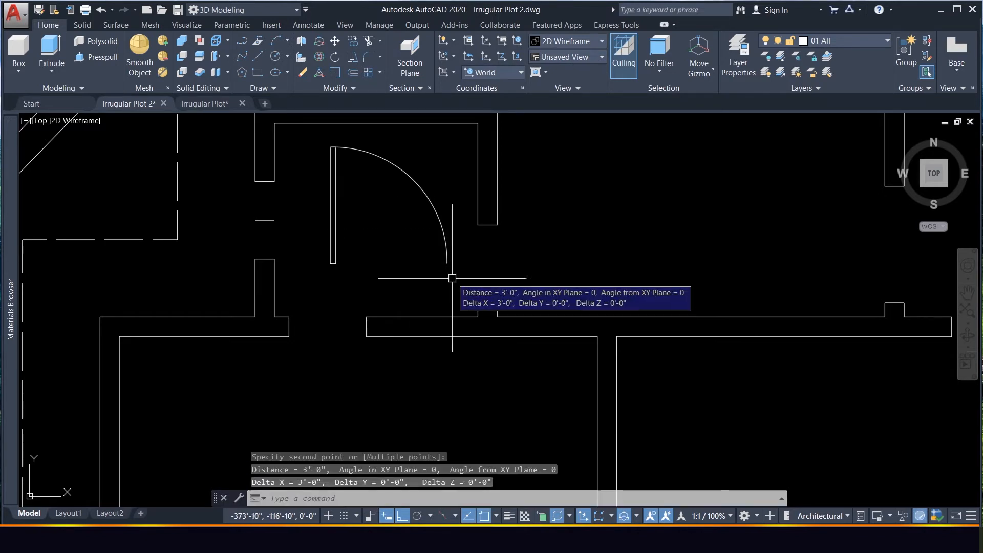
key(Escape)
Align the mirrored door to the opening in the small room's south wall, scaling it to the alignment points at the jamb midpoints.
text(a)
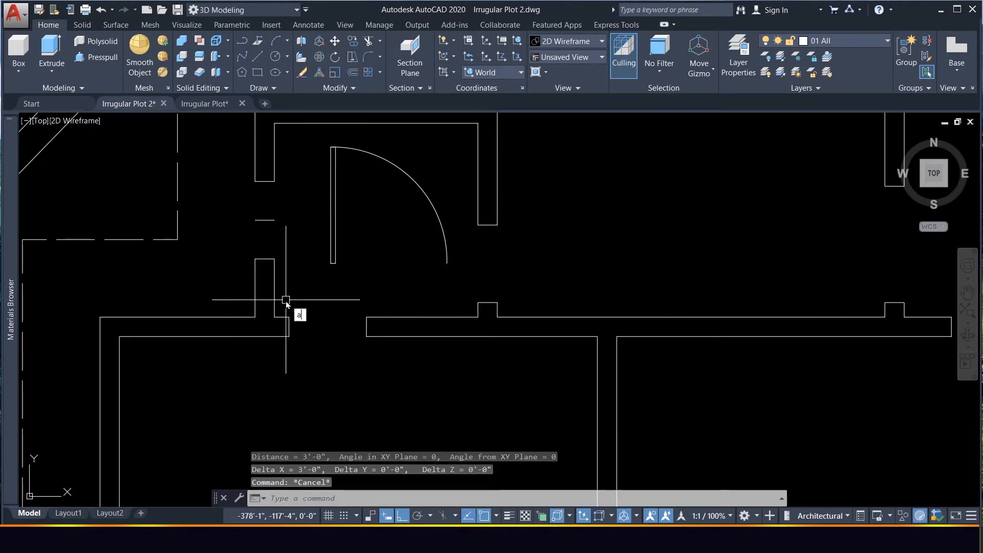
text(l)
key(Return)
click(333, 259)
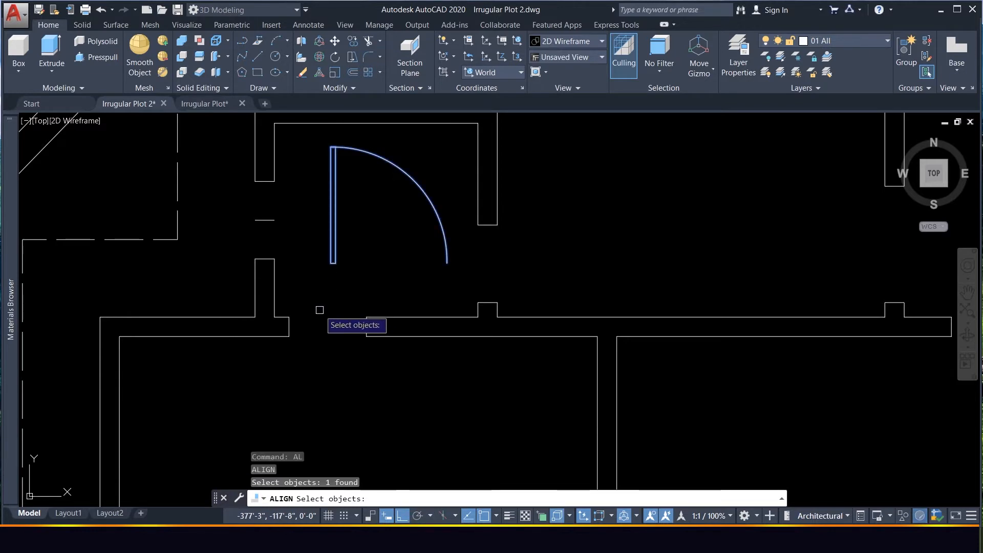
key(Return)
click(333, 205)
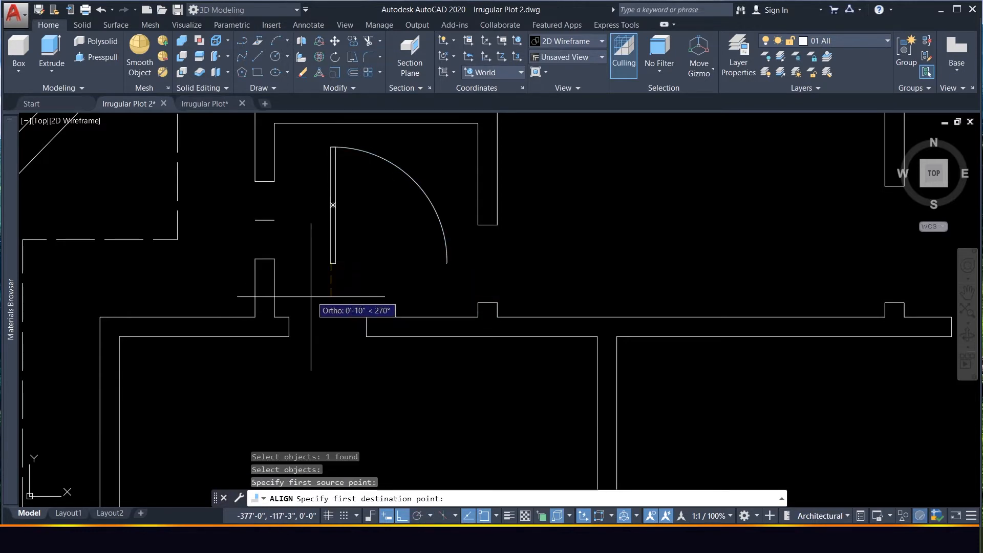
click(289, 326)
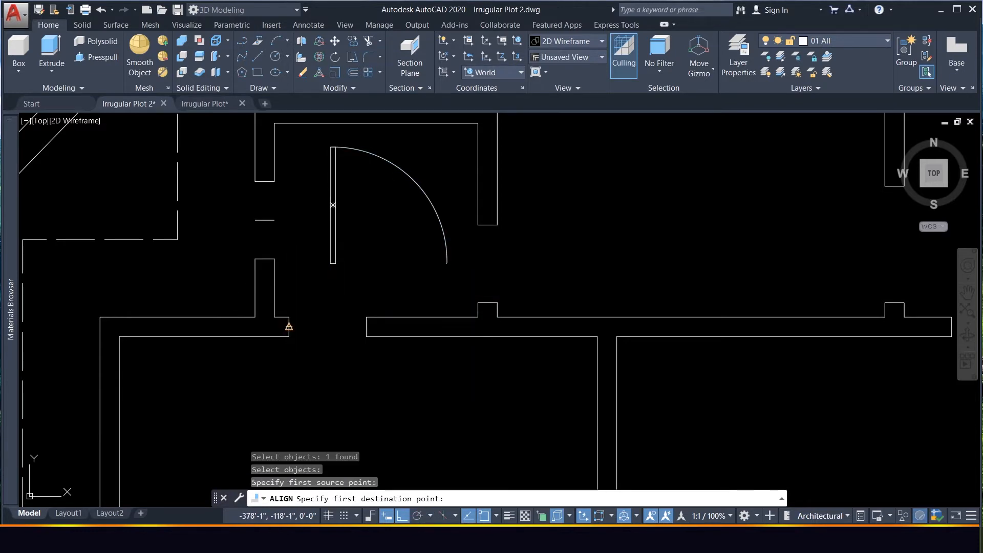
click(446, 263)
click(366, 326)
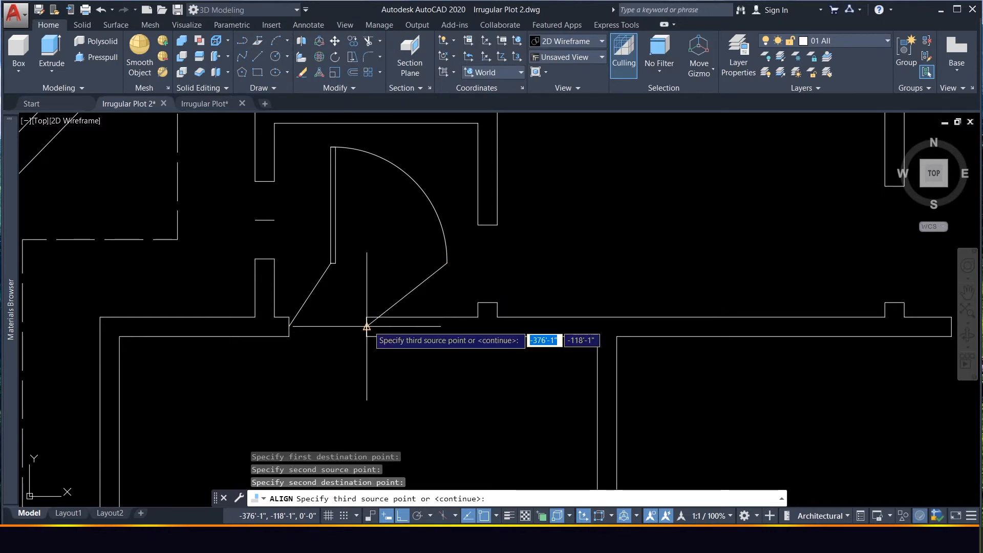
key(Return)
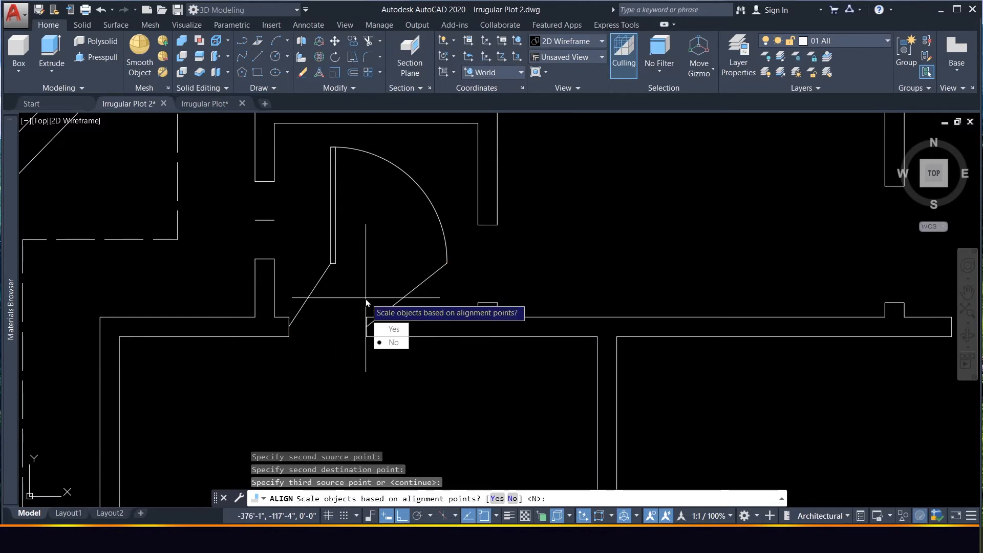
click(393, 330)
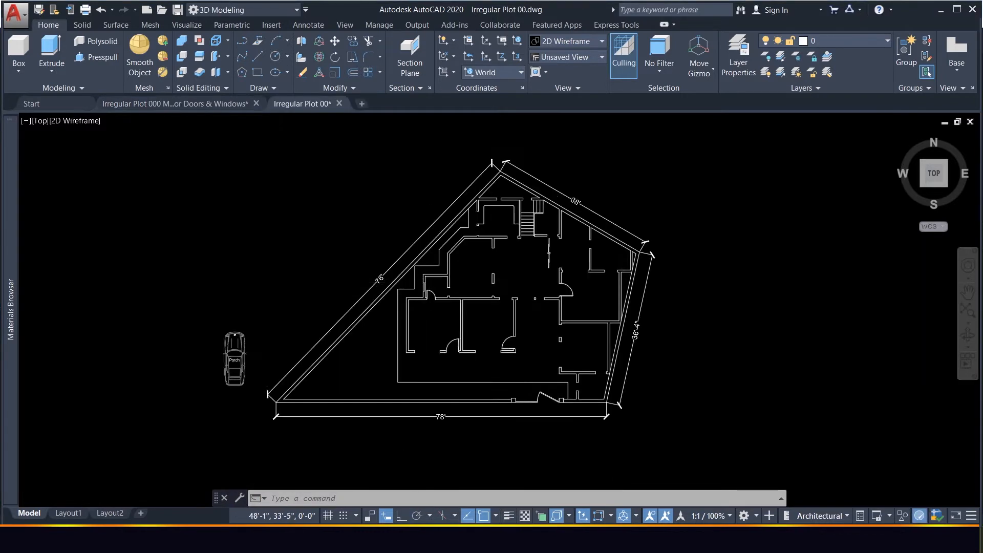
Copy the fitted south-wall door into free space up and to the east inside the small room.
scroll(419, 282, up, 5)
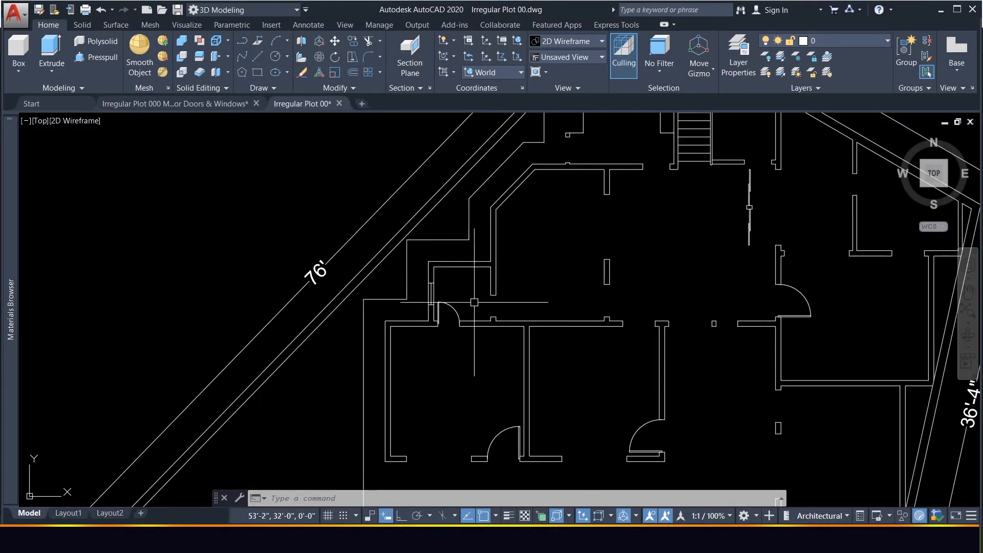
scroll(476, 307, up, 4)
click(429, 316)
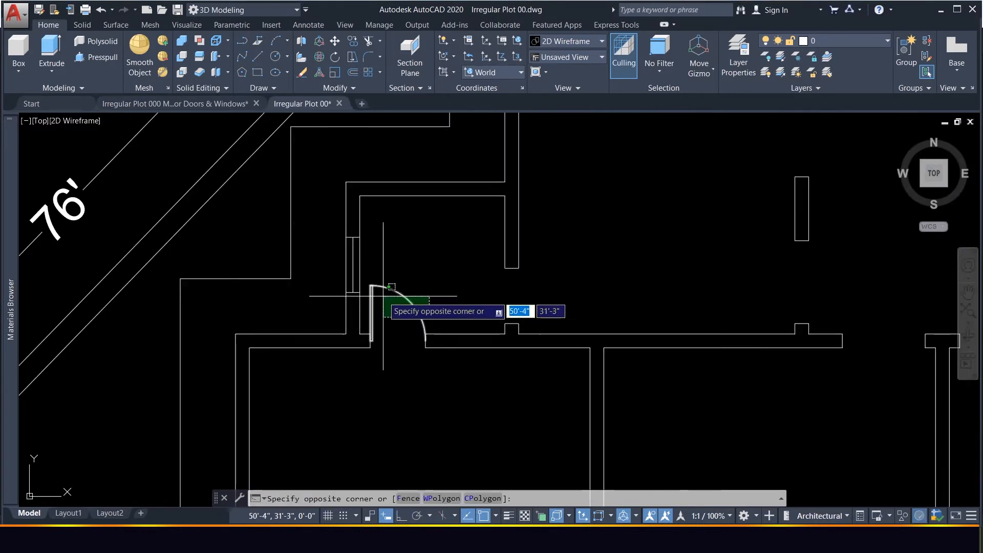
text(c)
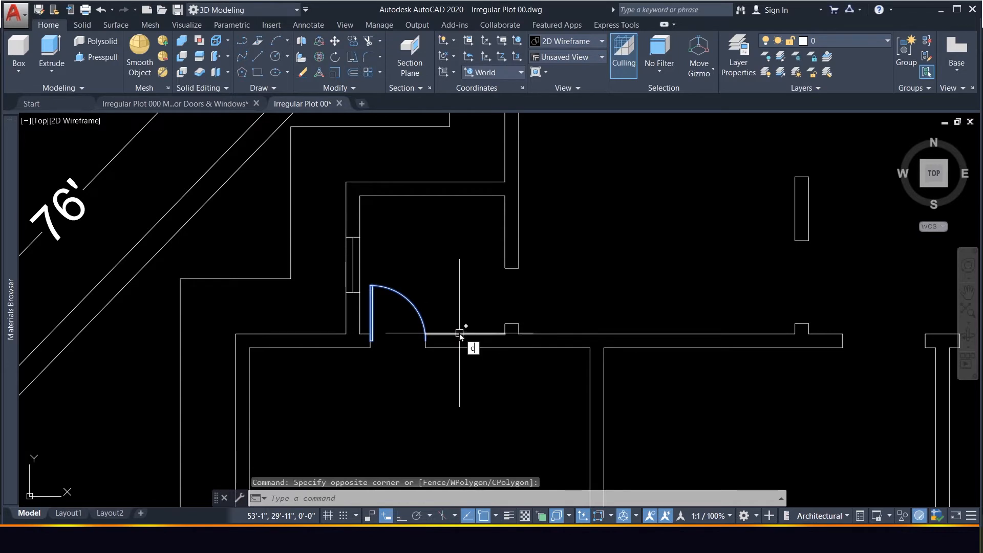
text(o)
key(Return)
click(541, 294)
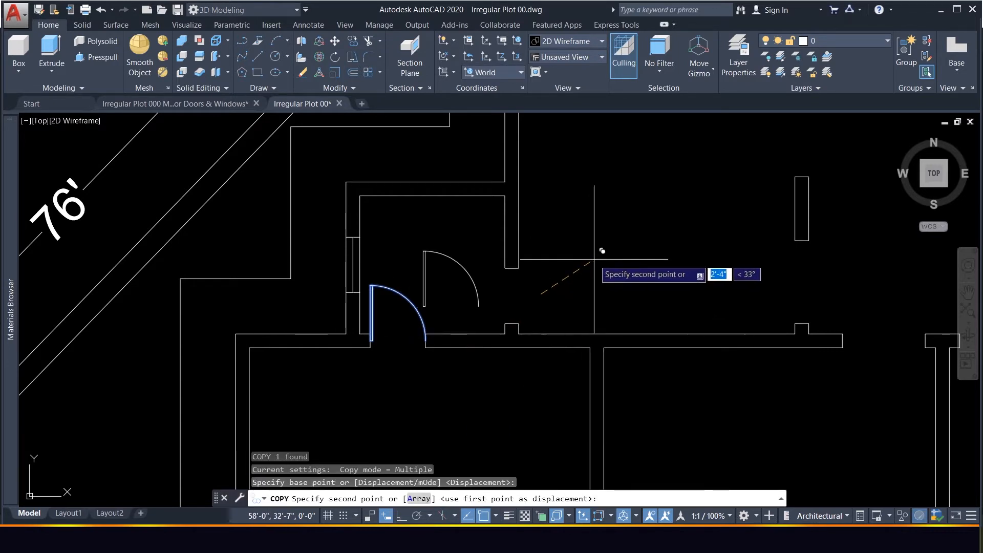
click(599, 253)
key(Escape)
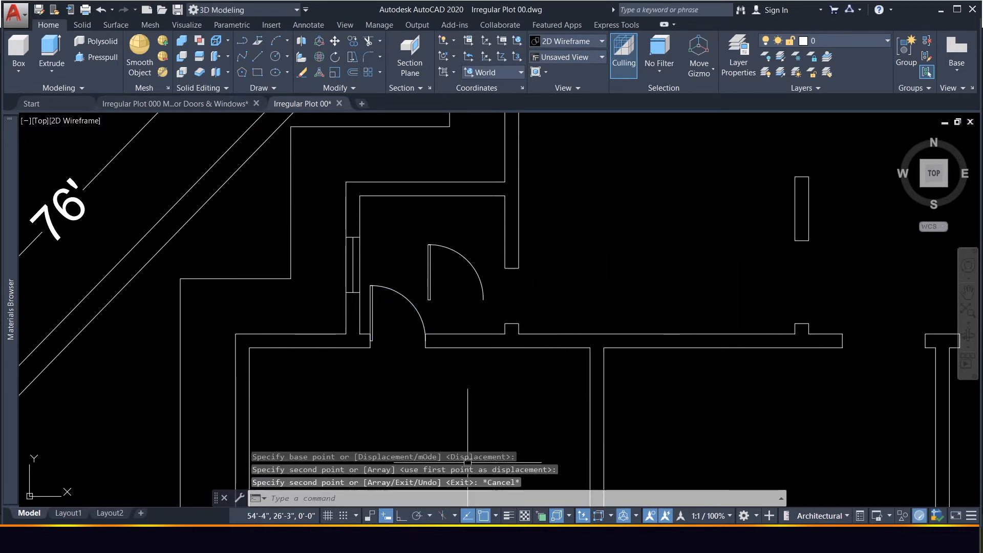
Rotate the new door copy 90° counterclockwise about its leaf's lower end with Ortho on.
key(F8)
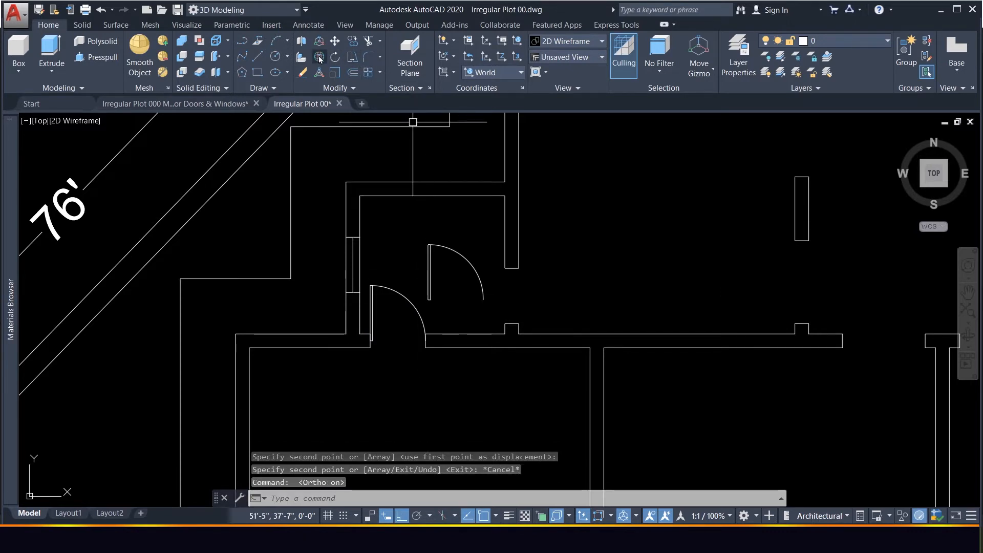
text(ro)
key(Return)
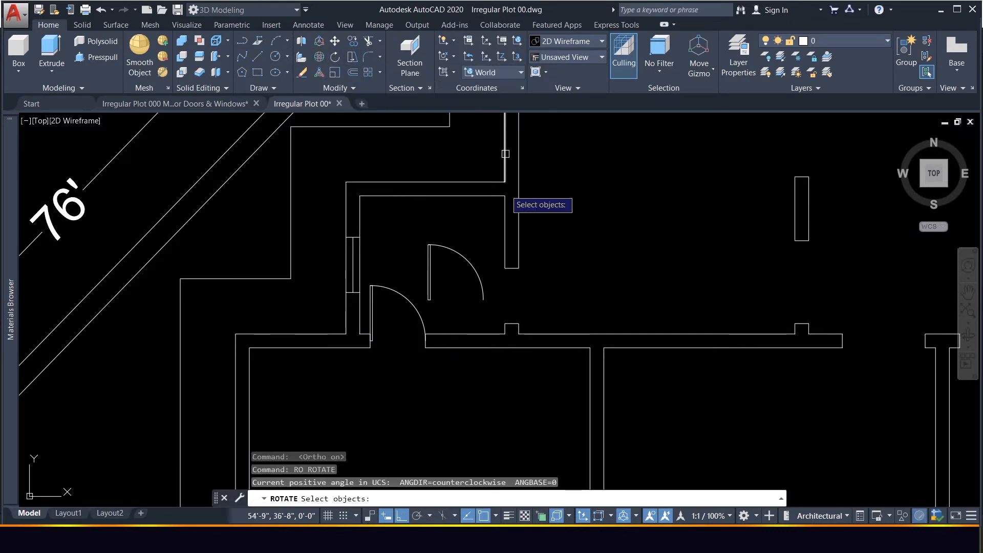
click(433, 277)
key(Return)
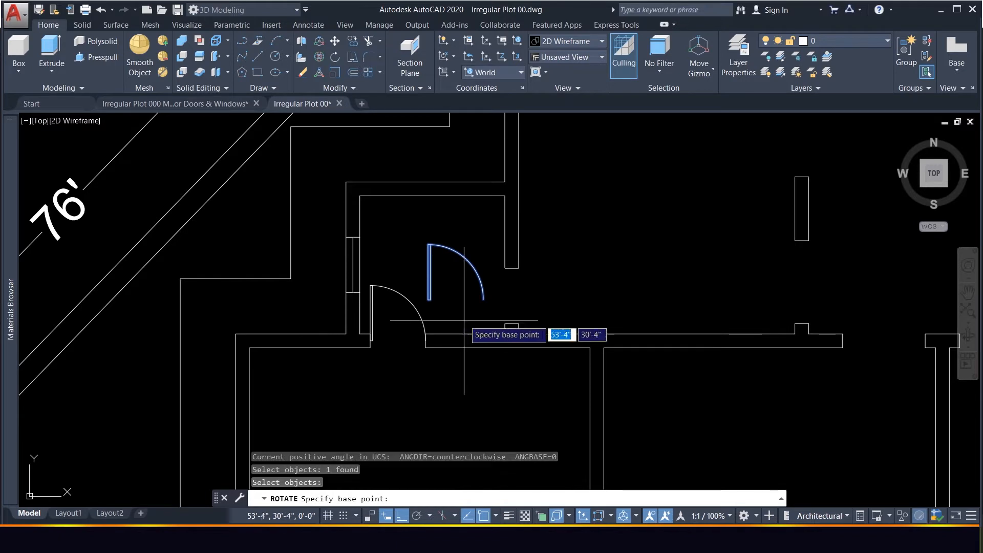
click(430, 299)
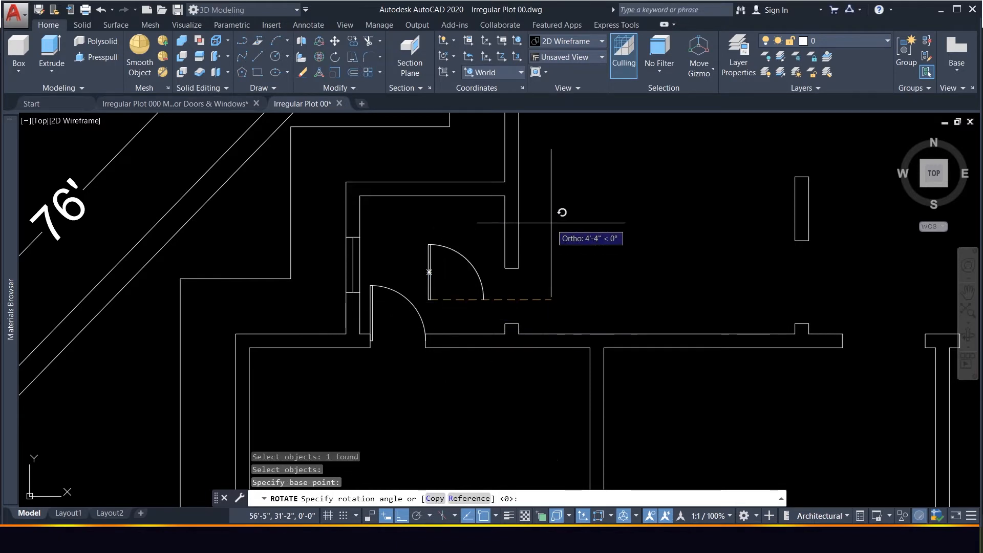
click(429, 180)
Align the rotated door to the opening in the small room's east wall, scaling it to the alignment points at the jamb midpoints.
click(451, 303)
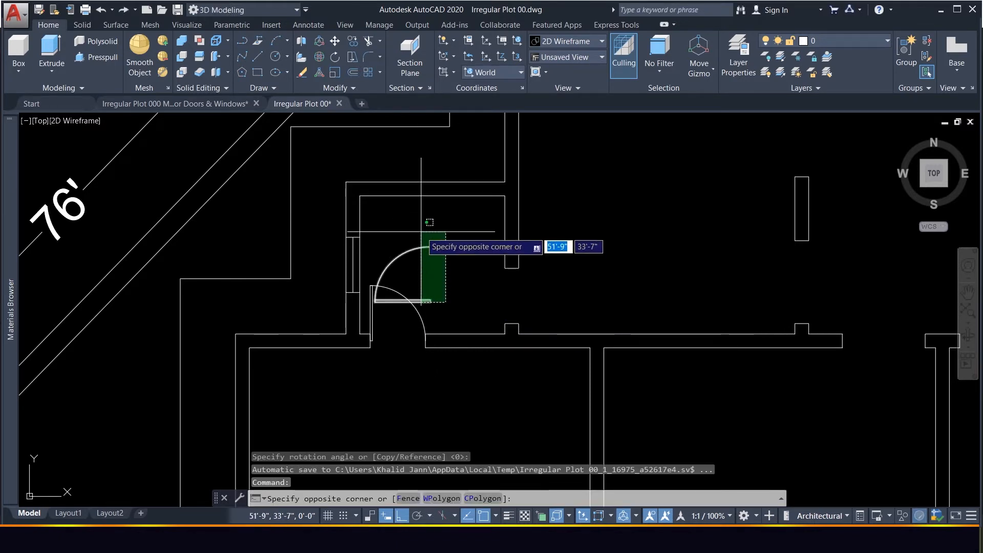
click(374, 210)
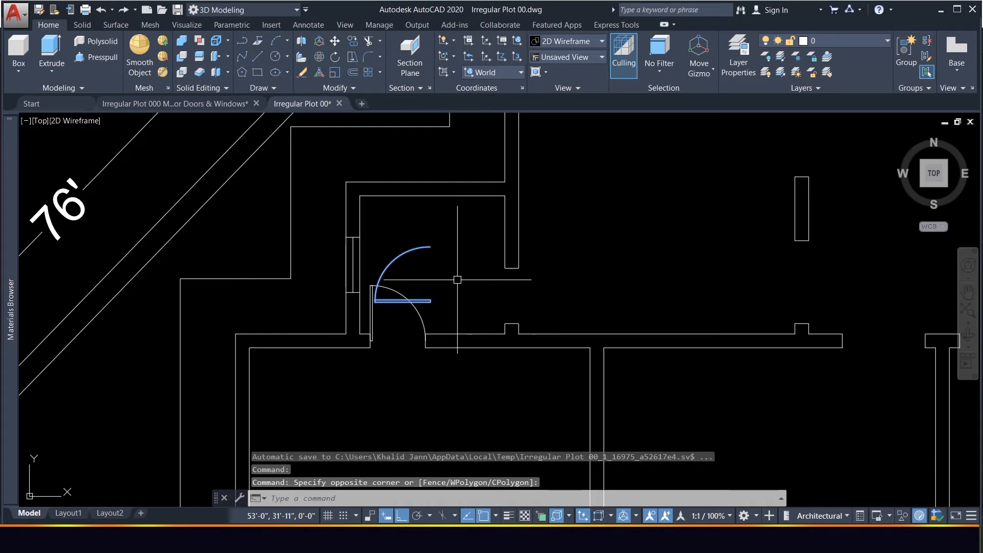
text(al)
key(Return)
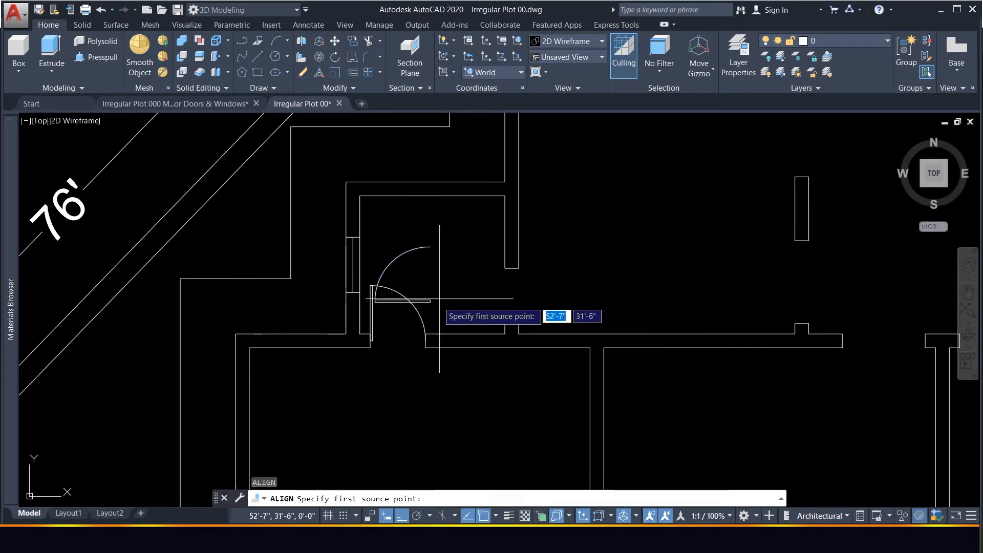
click(430, 301)
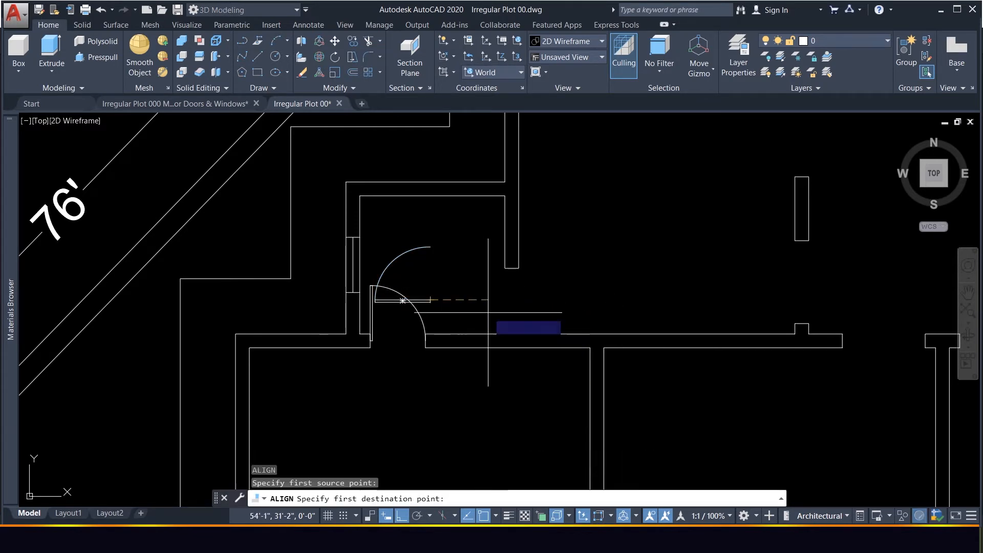
click(511, 323)
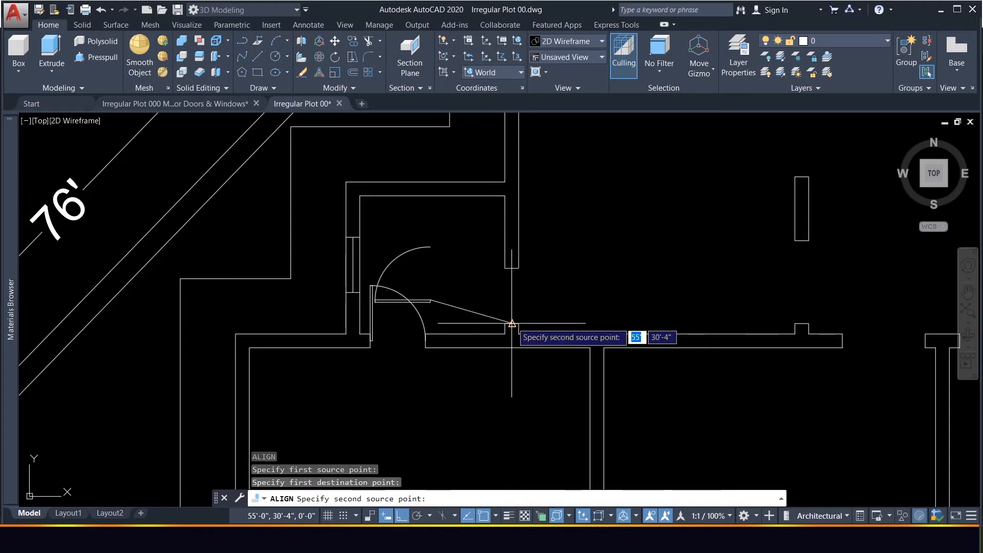
click(430, 246)
click(512, 268)
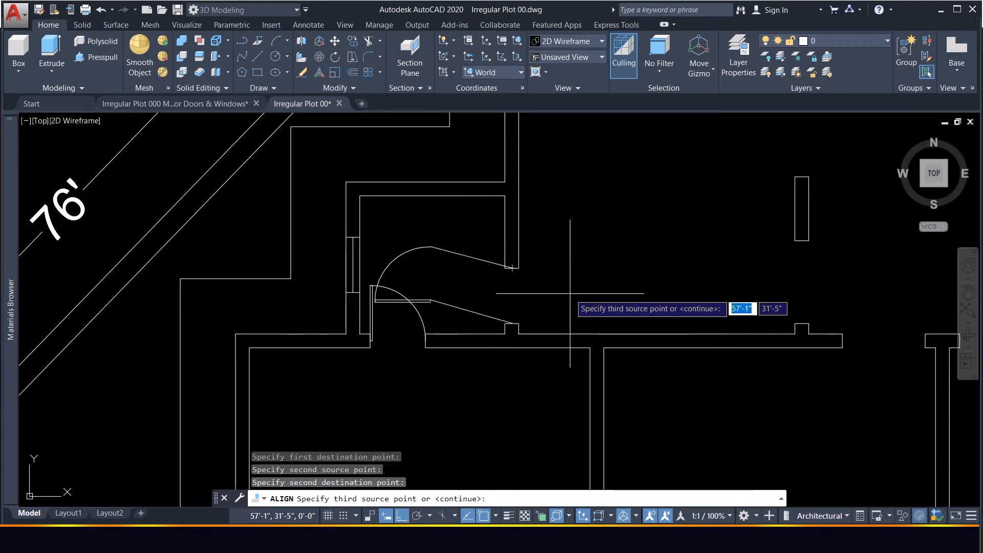
key(Return)
click(597, 324)
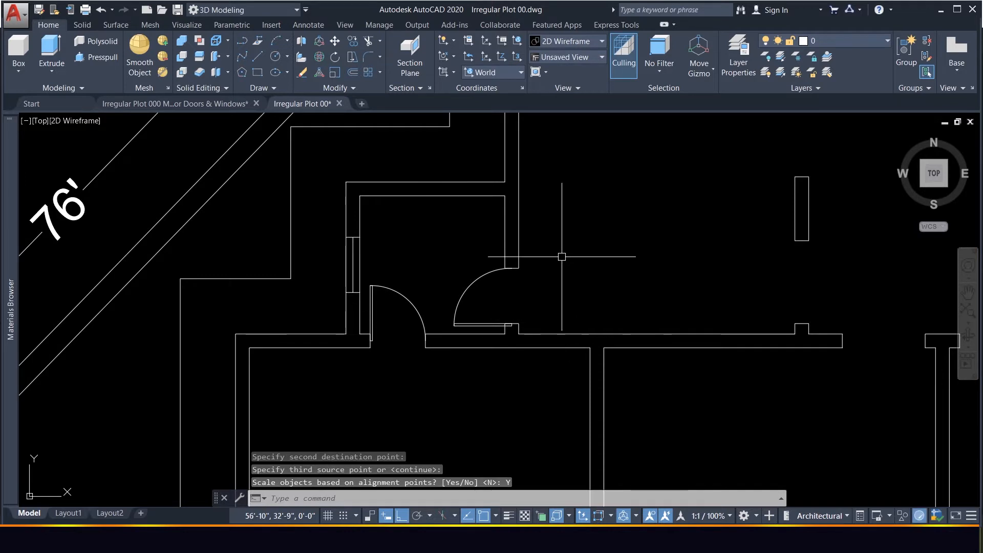
Mirror the small room's south-wall door across a vertical line through its arc end, keeping the source.
scroll(562, 257, down, 2)
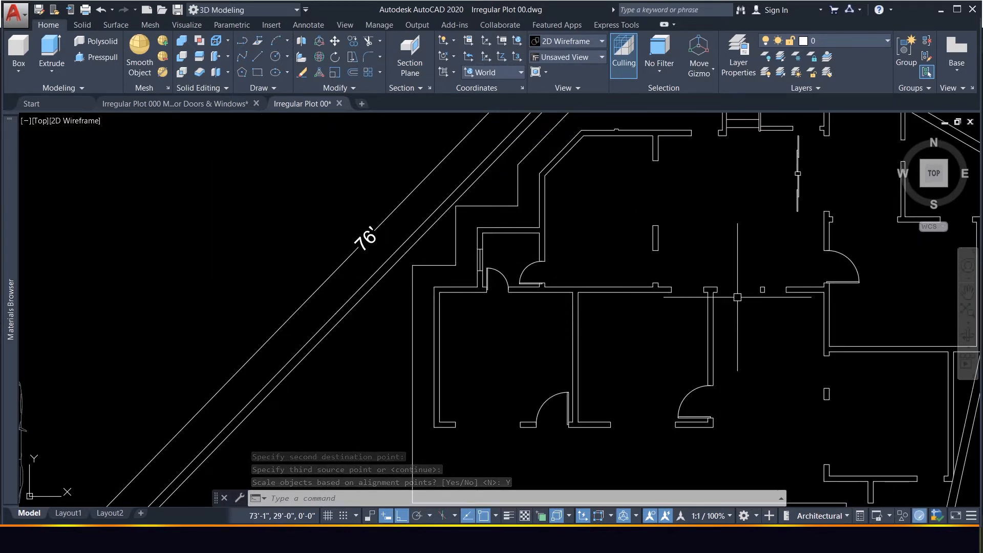
scroll(735, 263, up, 3)
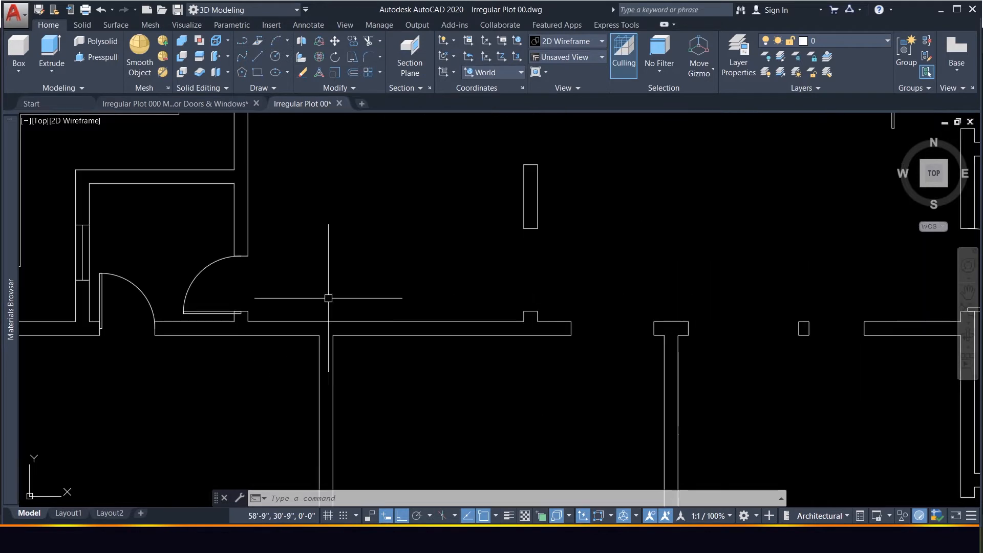
click(160, 301)
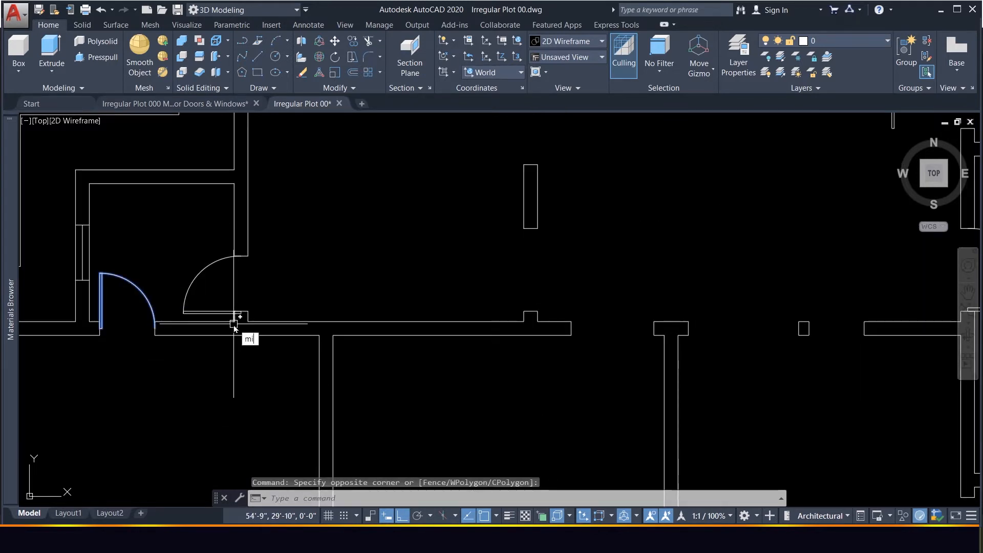
text(mi)
key(Return)
click(154, 325)
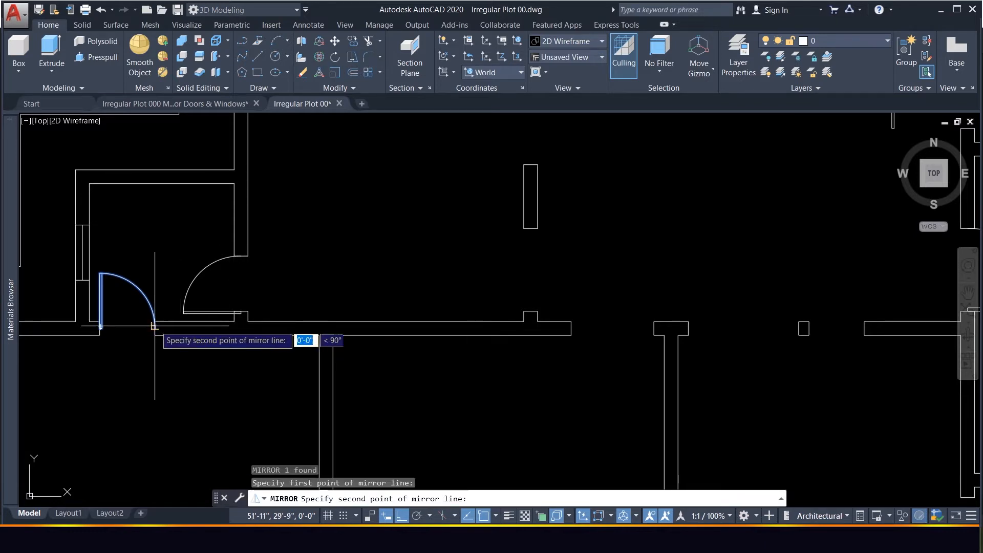
click(152, 403)
click(179, 448)
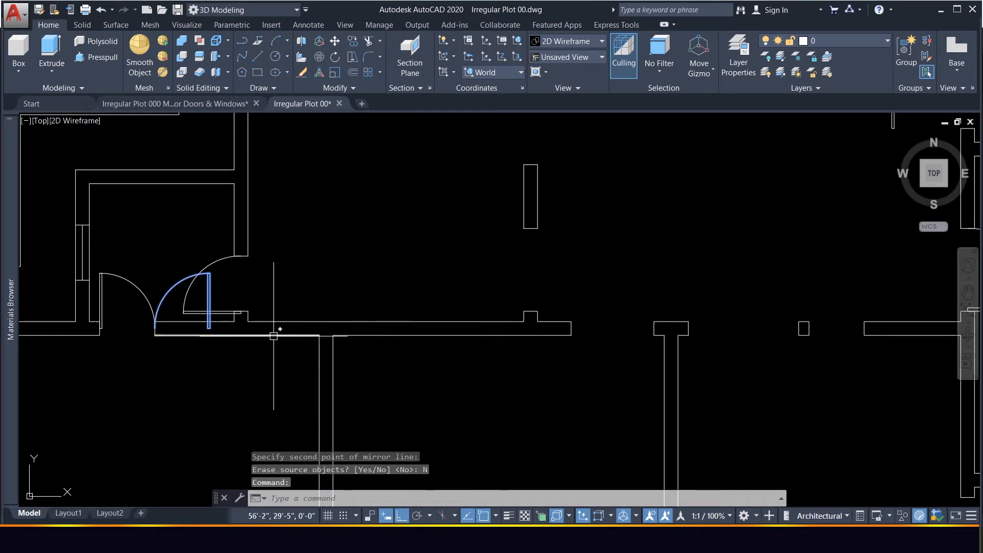
Mirror the new door copy across a horizontal line through its leaf's lower end, keeping the source, and delete the upper copy.
text(mi)
key(Return)
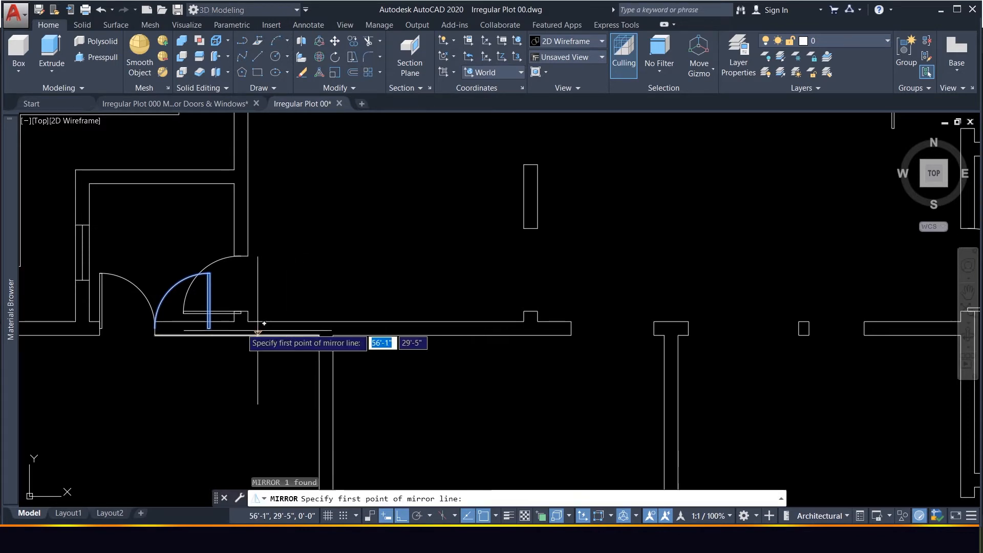
click(209, 328)
click(496, 366)
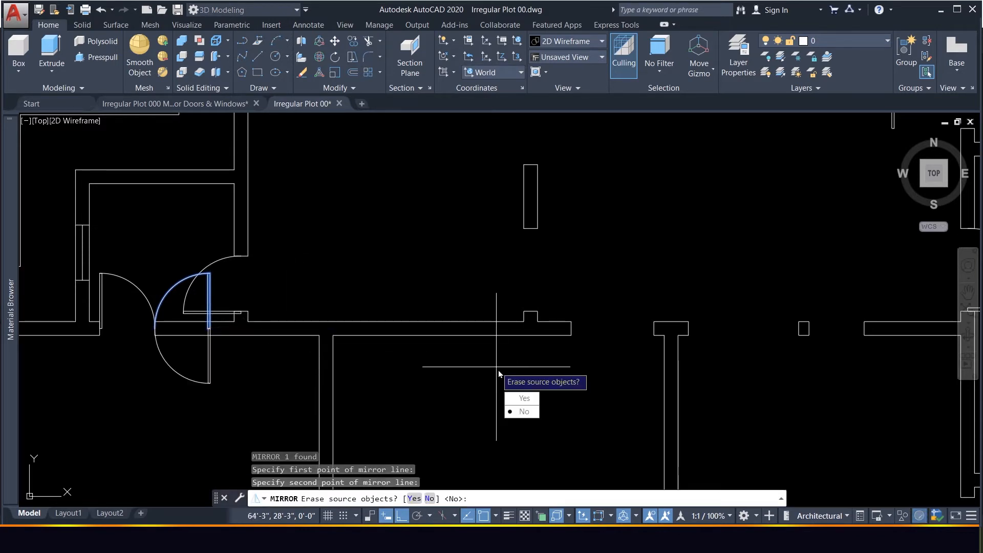
click(535, 412)
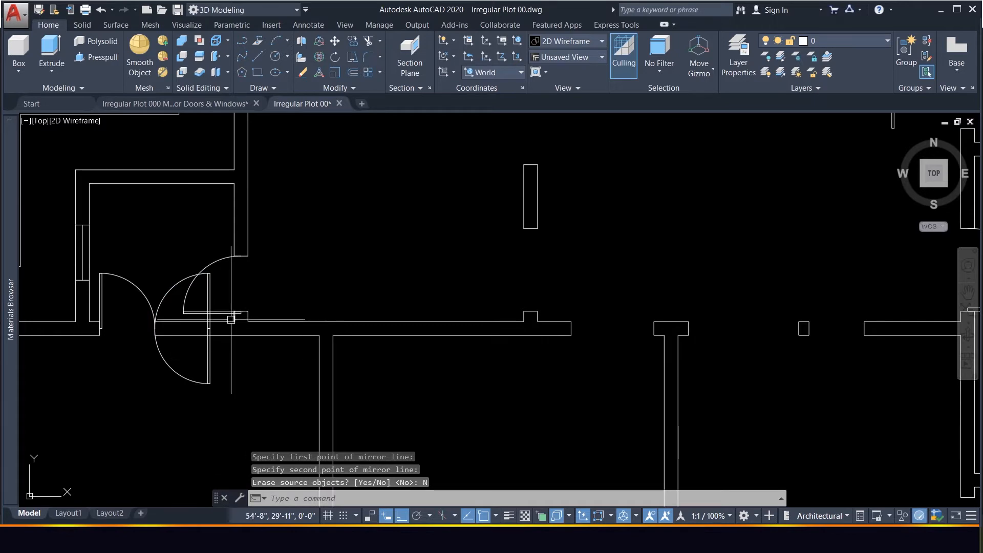
click(209, 293)
key(Delete)
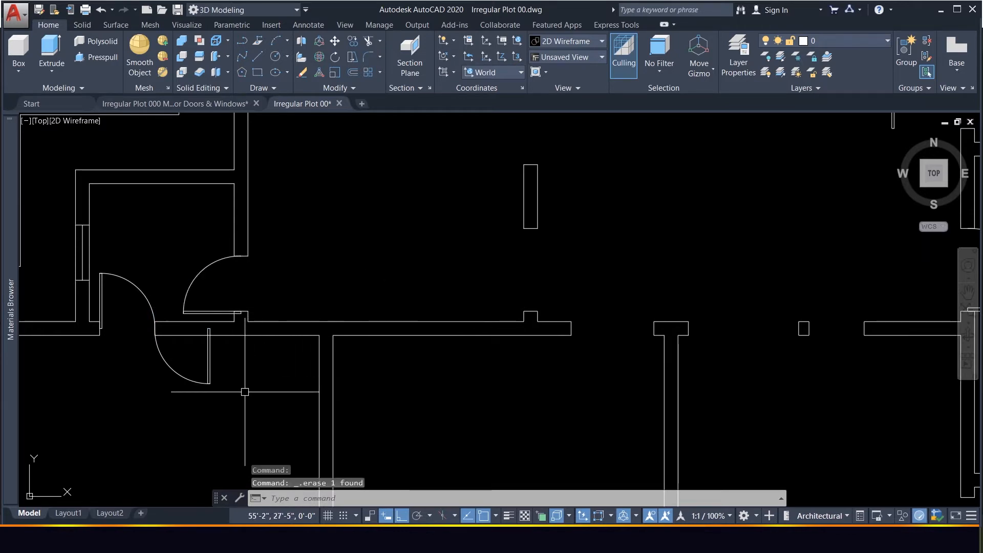
Move the mirrored door by its leaf's upper end to just below the opening near the long horizontal wall's east end.
click(245, 392)
click(170, 379)
text(m)
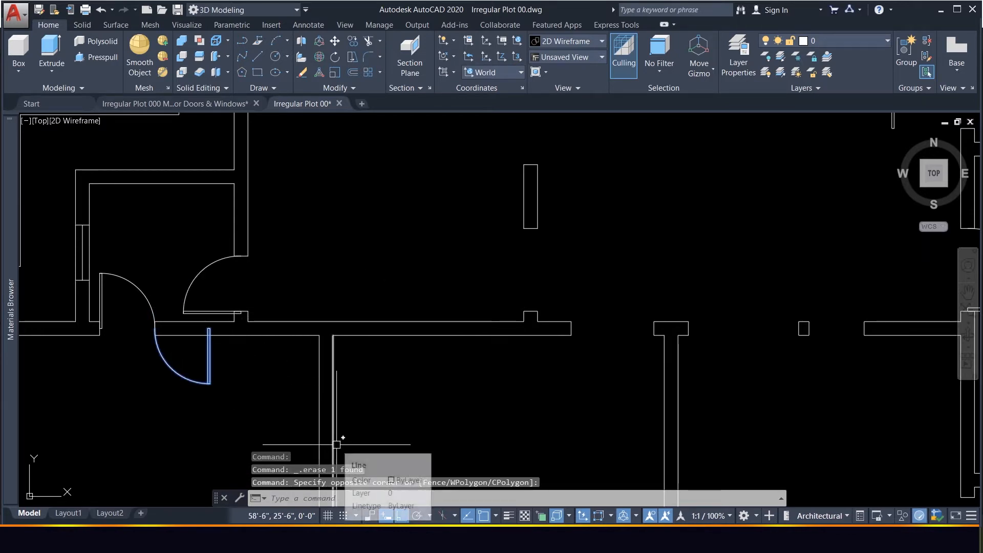
key(Return)
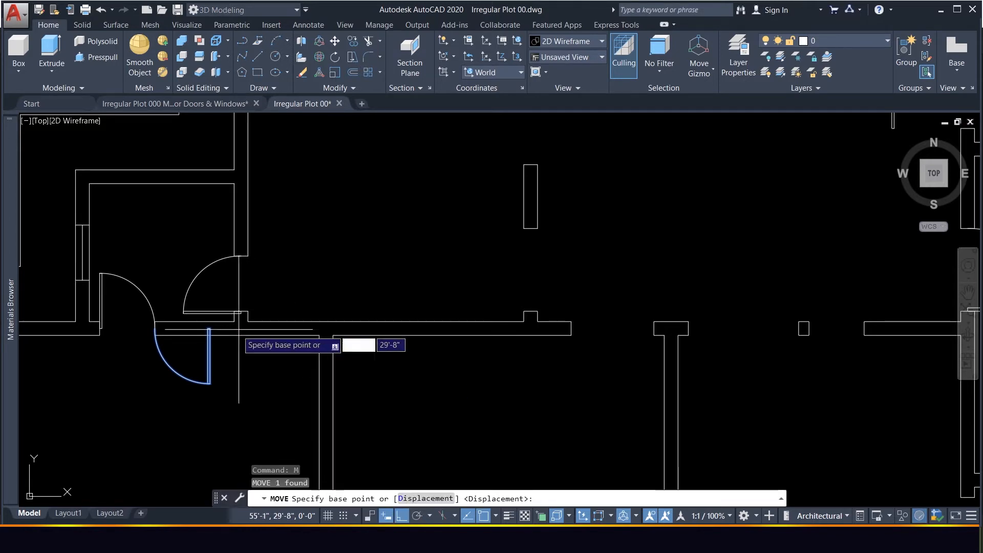
click(209, 328)
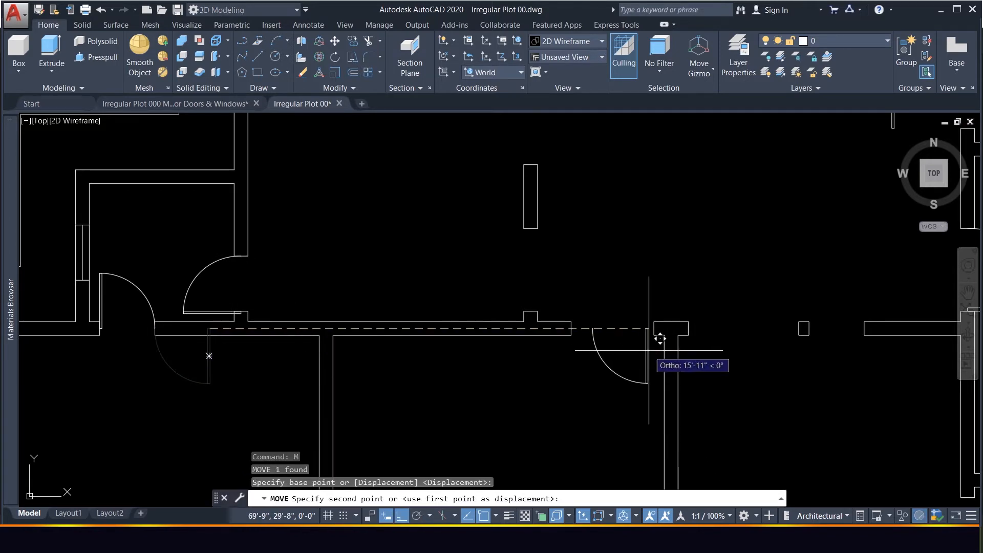
click(632, 372)
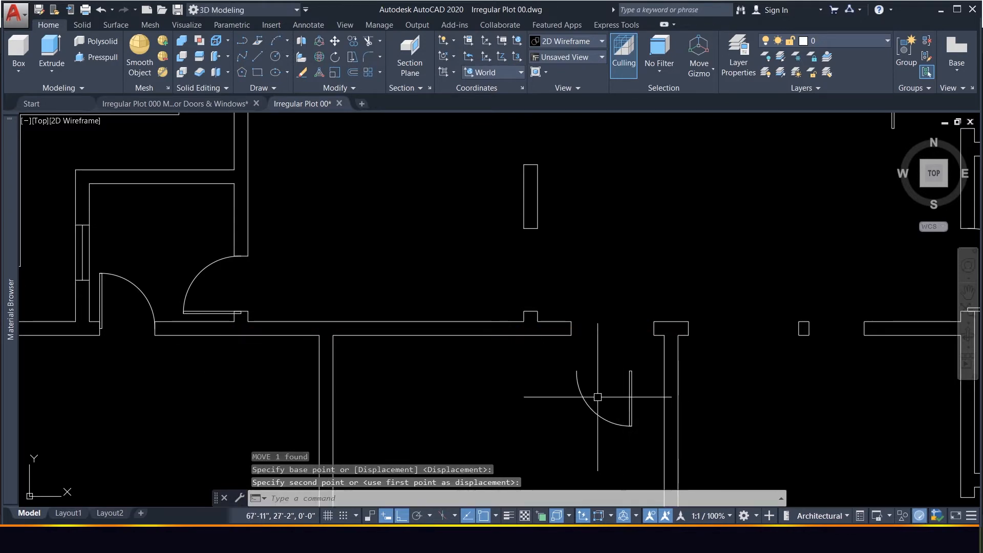
Align the moved door's leaf end and arc end to the opening's east and west jamb midpoints, scaling it to the alignment points.
text(al)
key(Return)
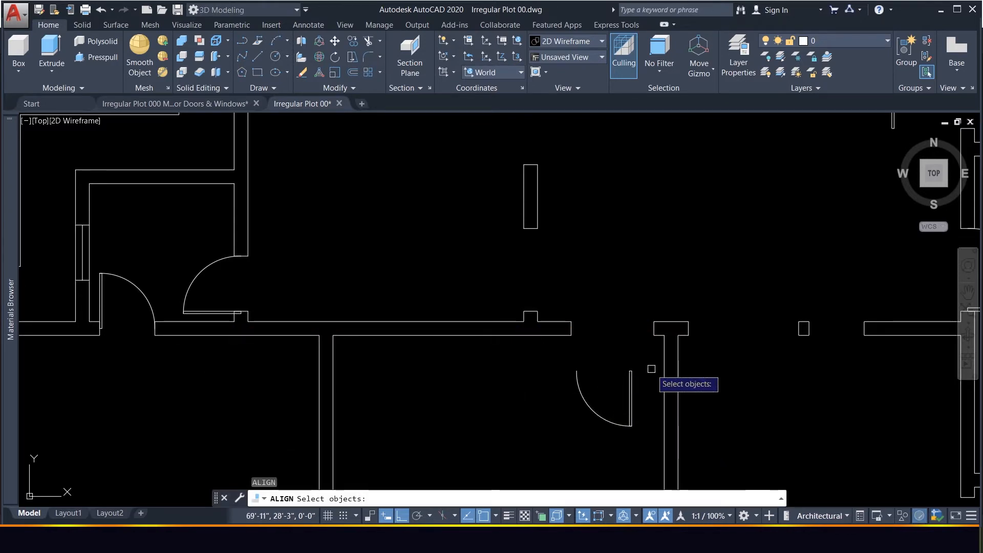
click(626, 377)
key(Return)
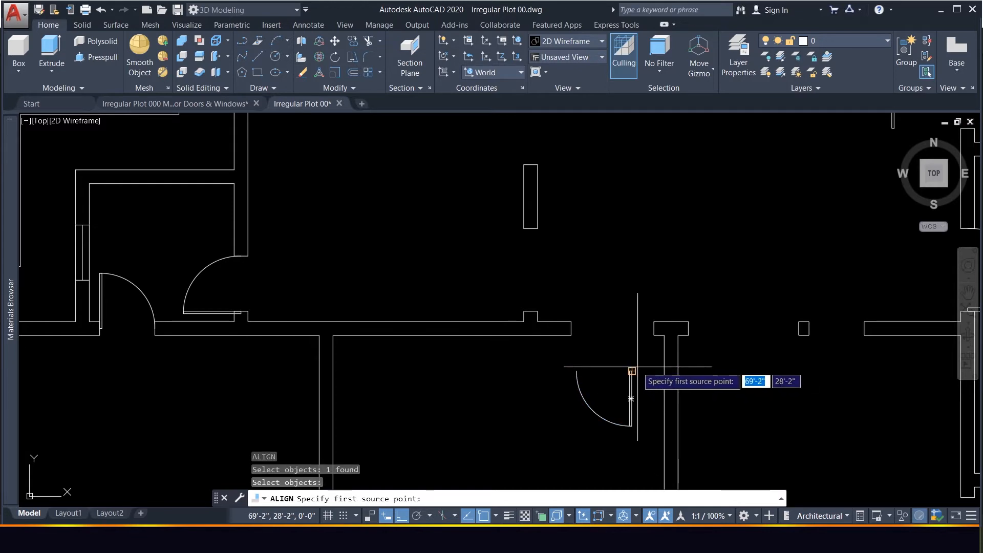
click(632, 370)
click(653, 328)
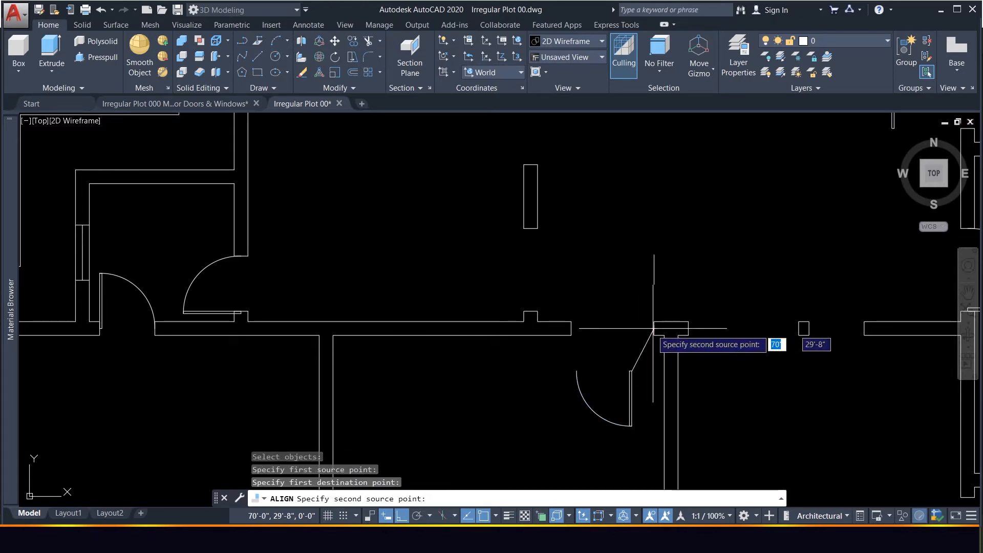
click(577, 369)
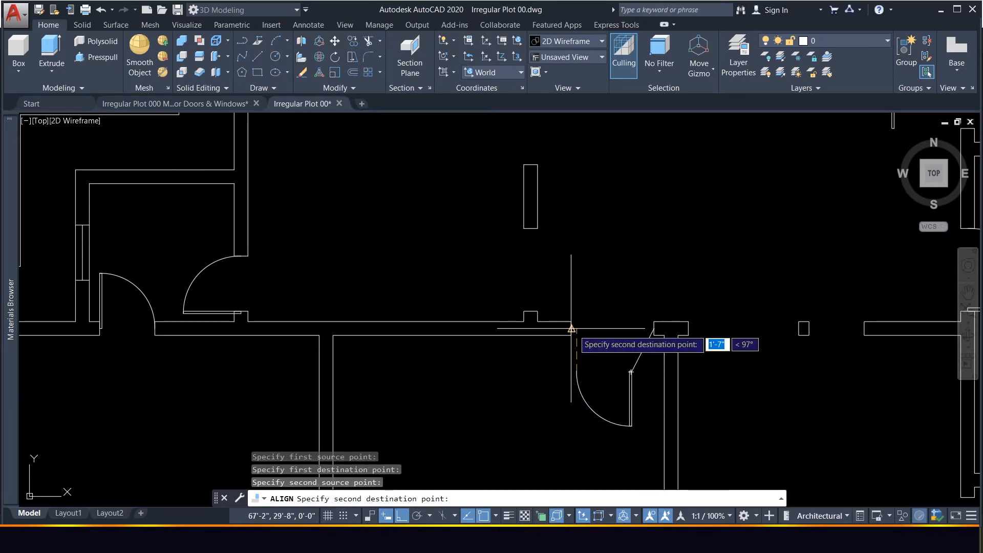
click(571, 328)
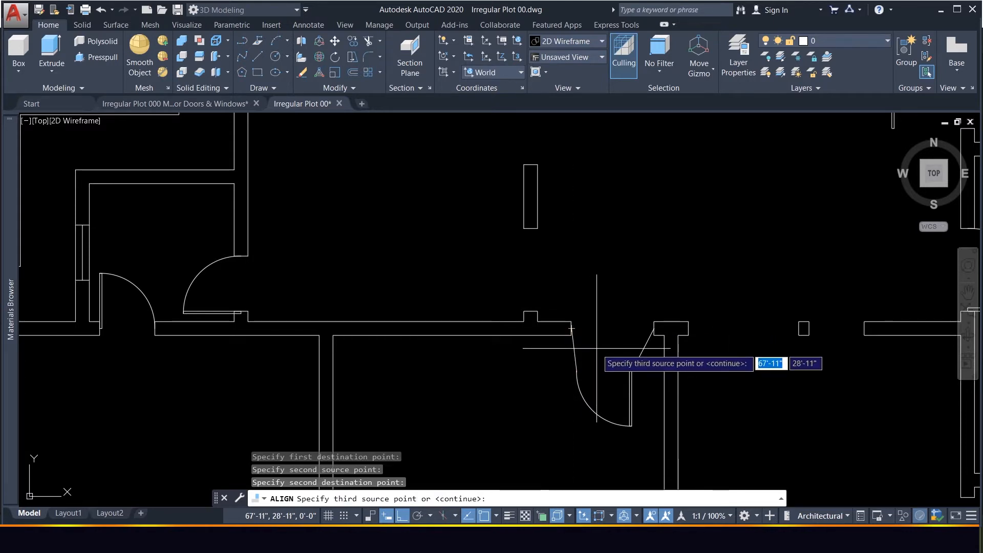
key(Return)
click(626, 379)
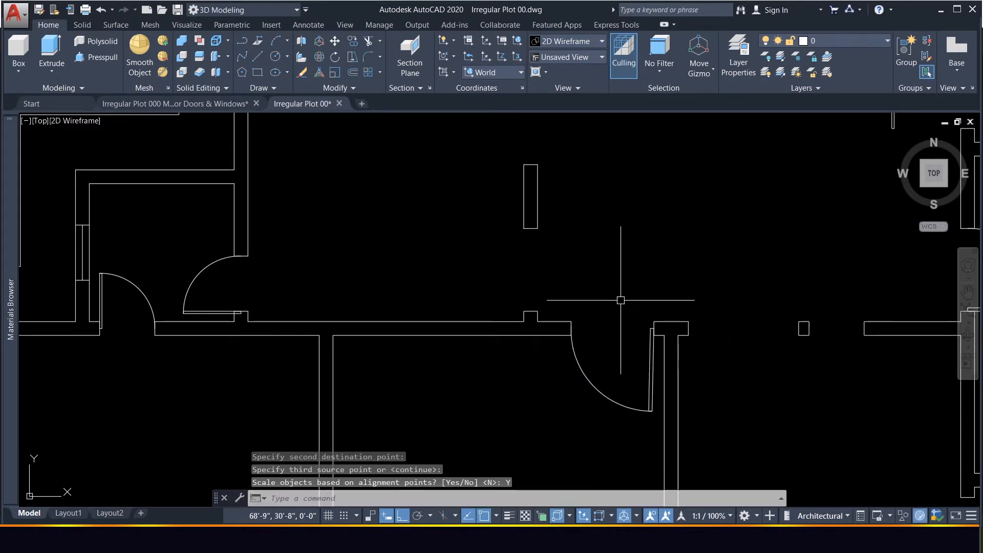
Copy the small room's east-wall door horizontally eastward, placing one copy just west of the opening between the wall stub and pier.
scroll(620, 300, down, 5)
scroll(591, 332, up, 2)
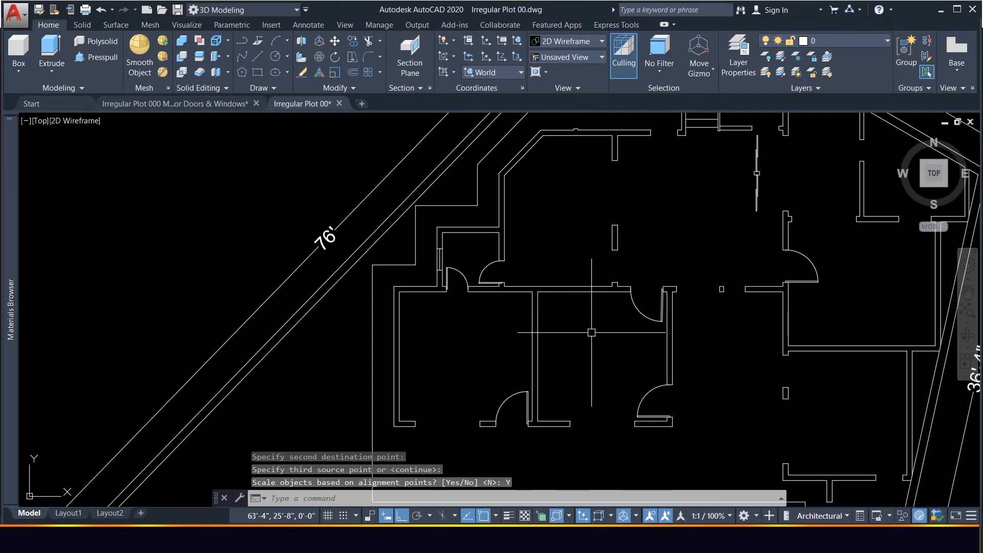
scroll(619, 287, up, 2)
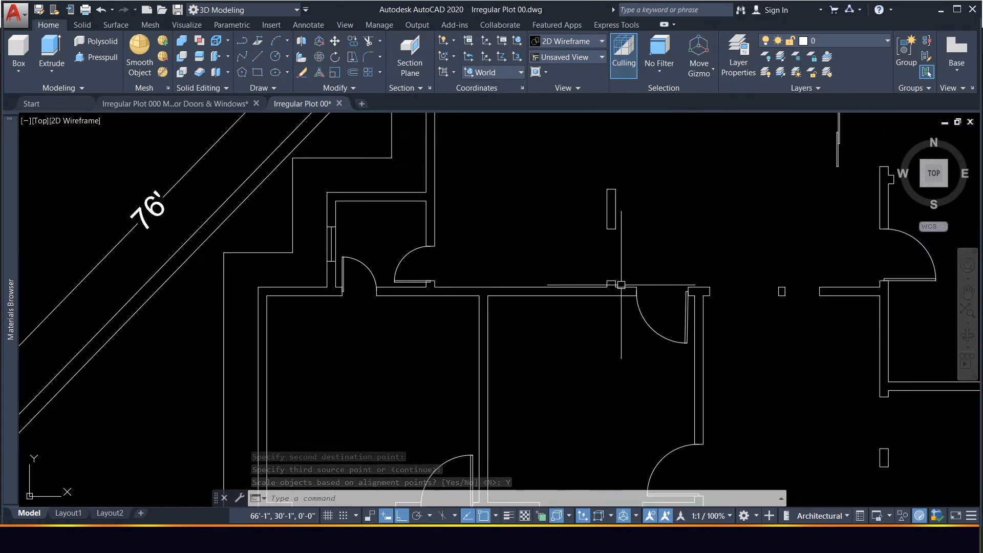
click(425, 269)
click(385, 254)
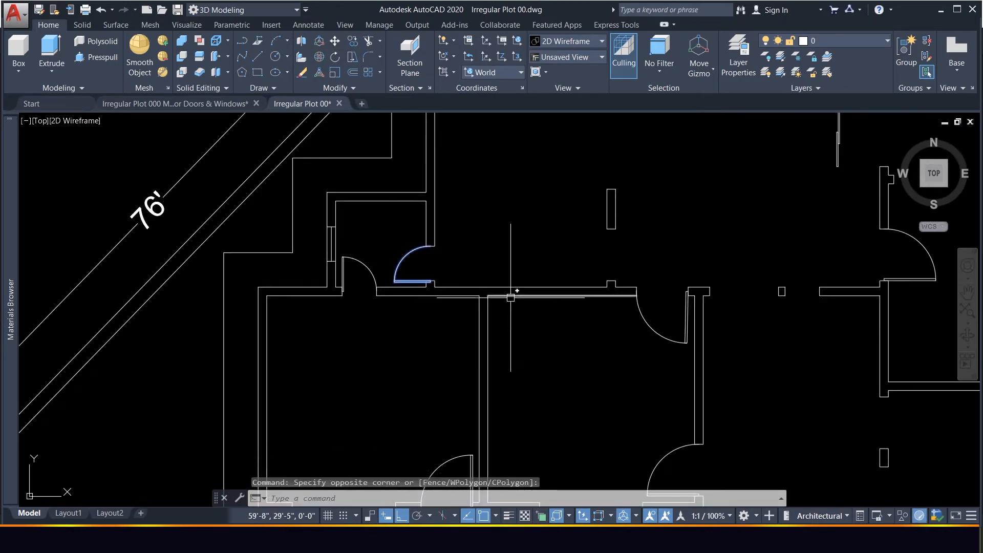
text(co)
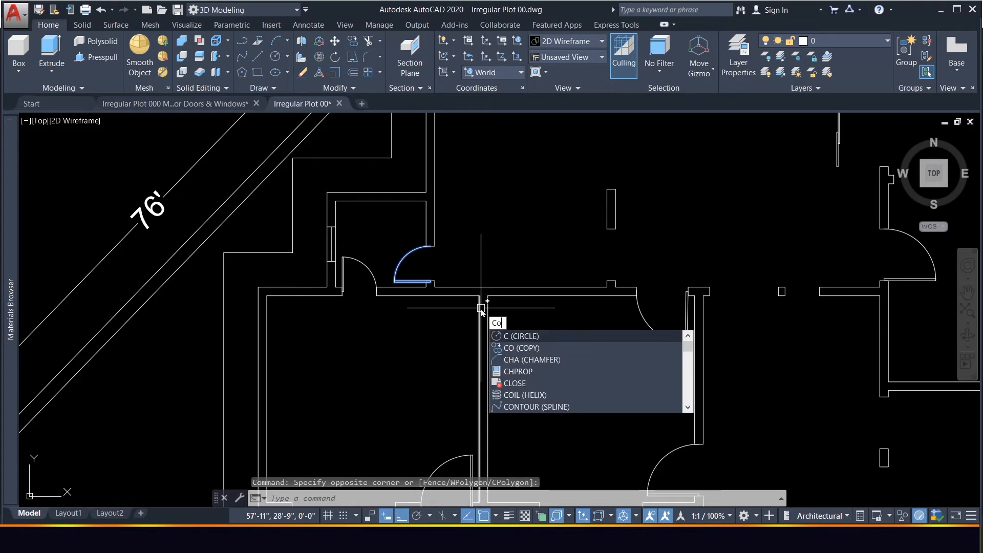
key(Return)
click(487, 242)
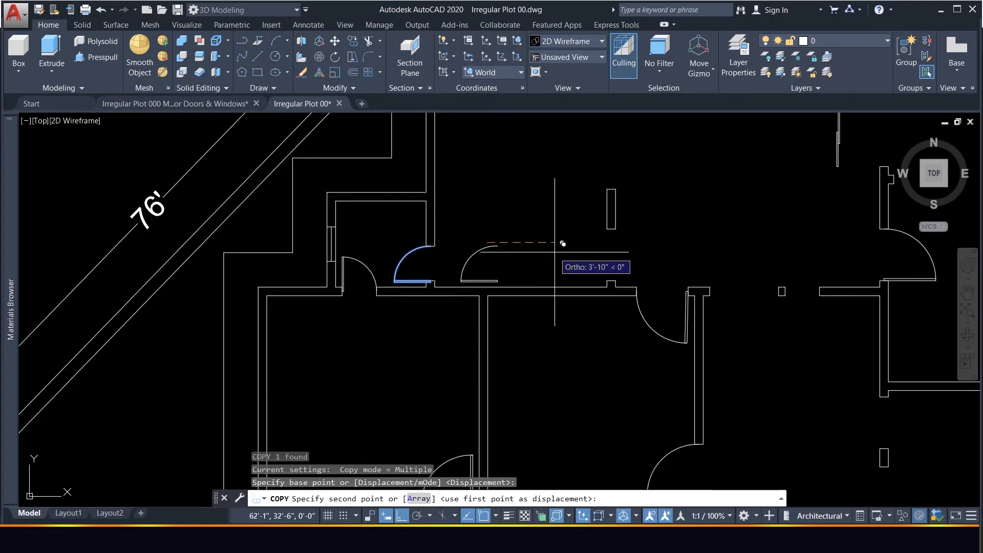
click(625, 252)
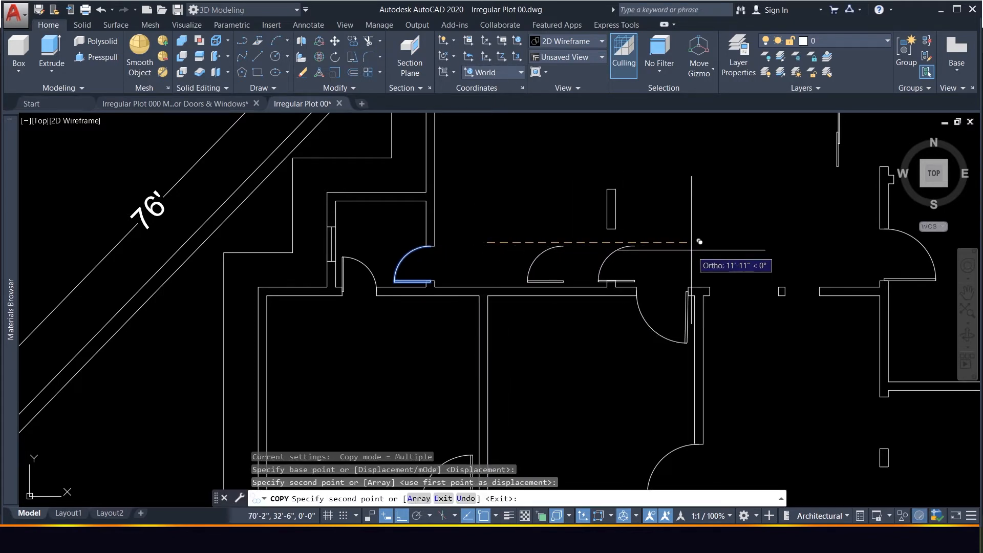
key(Escape)
Scale the door copy about its leaf's east end by reference, from its leaf-to-arc-end span to the distance between the opening's jamb midpoints.
scroll(566, 286, up, 3)
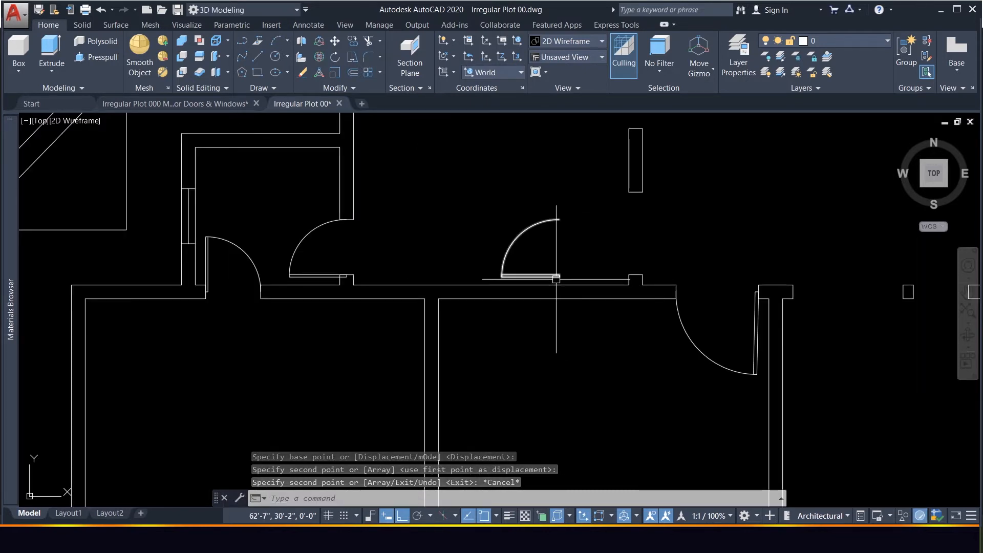
click(556, 276)
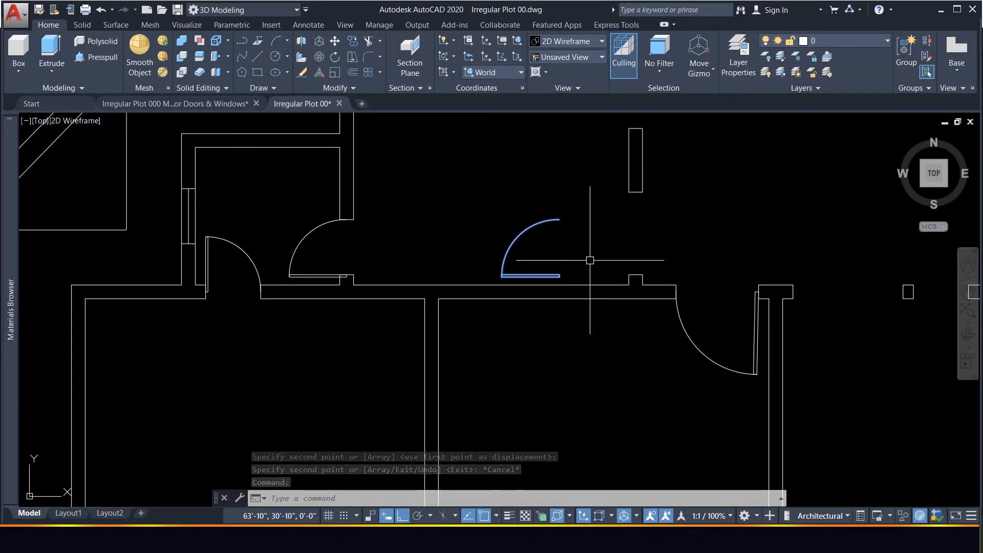
text(SC)
key(Return)
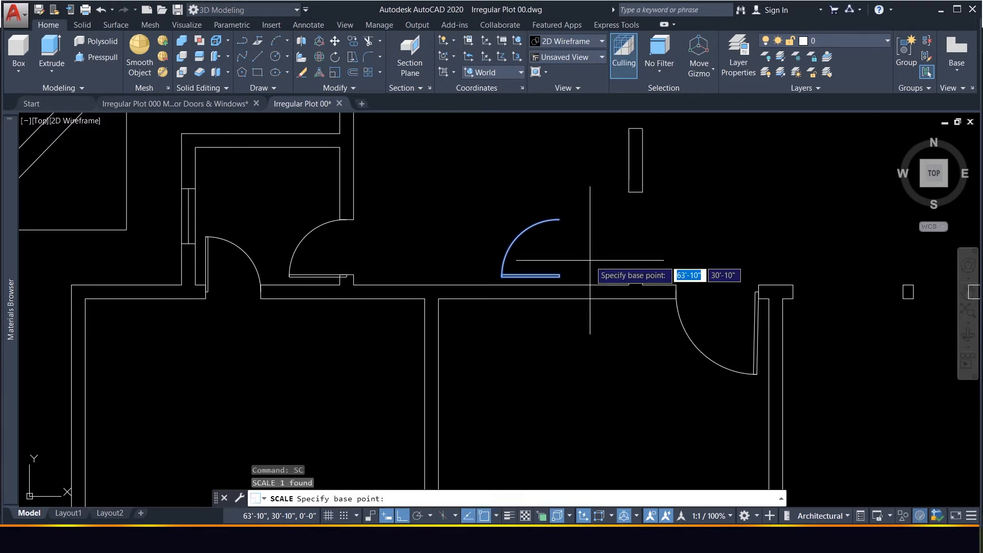
click(559, 277)
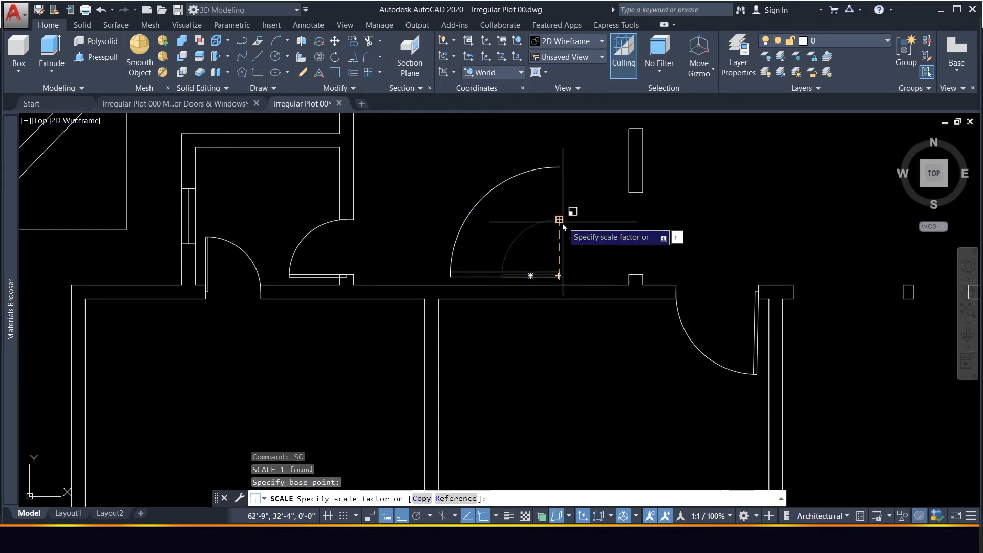
text(r)
key(Return)
scroll(548, 263, up, 3)
scroll(552, 263, down, 3)
click(554, 260)
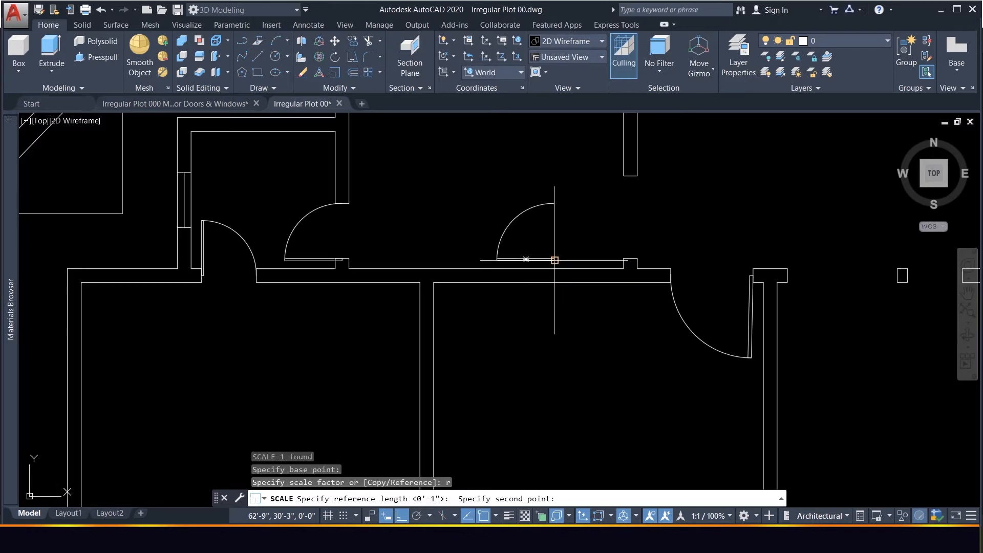
click(555, 204)
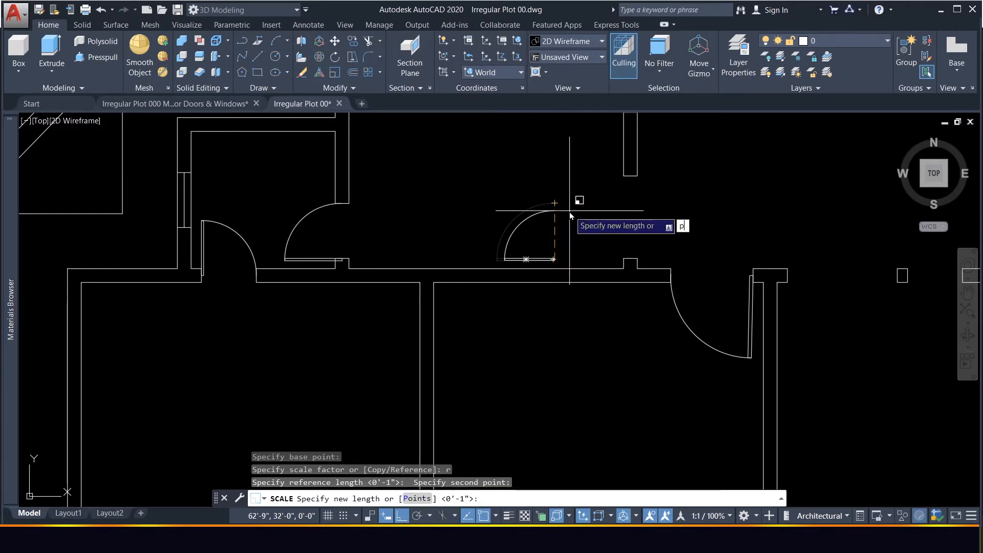
text(p)
key(Return)
scroll(645, 248, up, 1)
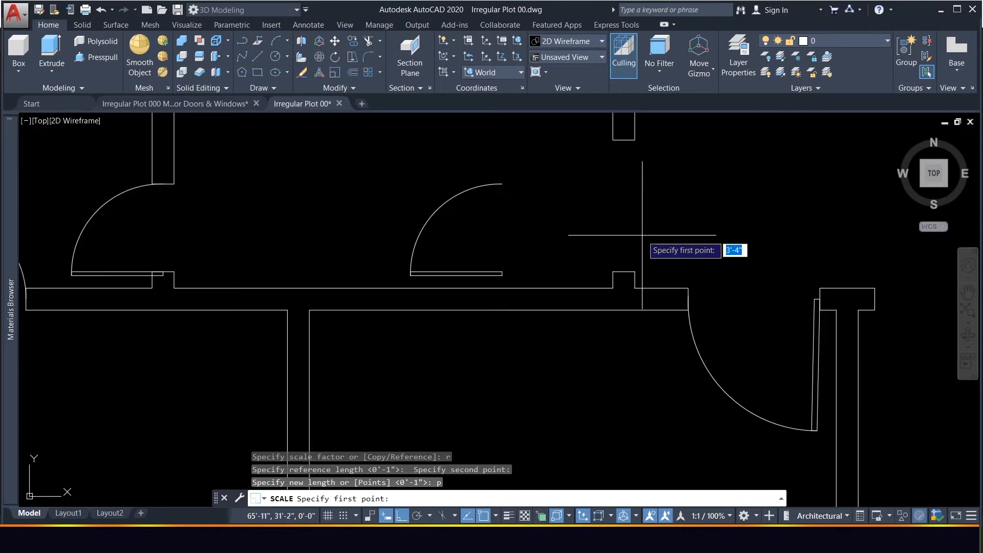
click(623, 269)
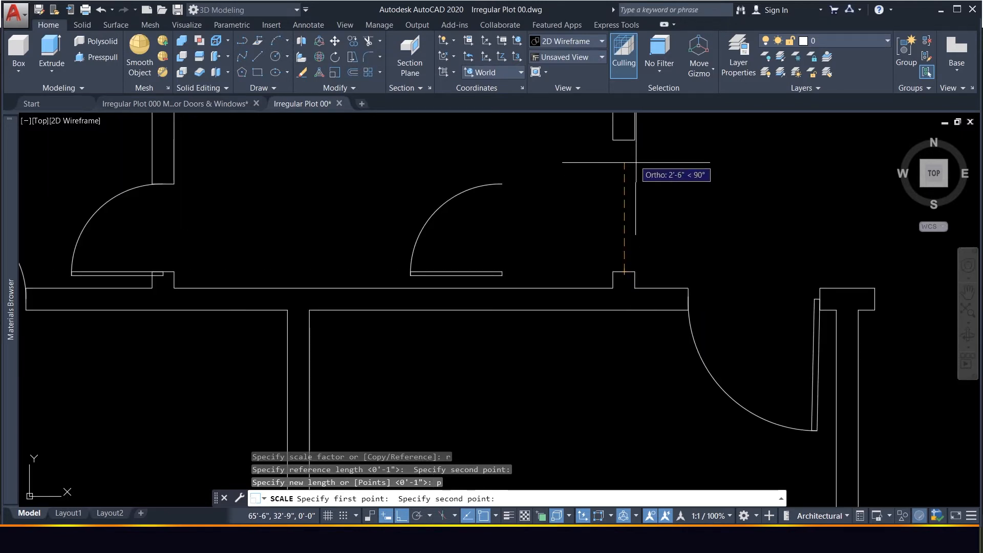
click(621, 143)
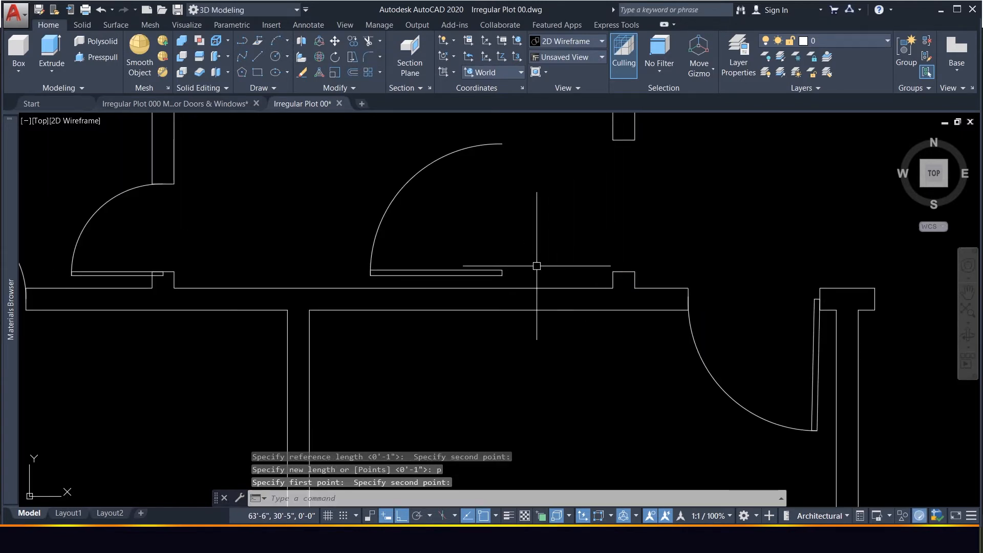
Move the scaled door by its leaf's east end onto the midpoint of the opening's lower jamb.
click(523, 275)
click(457, 241)
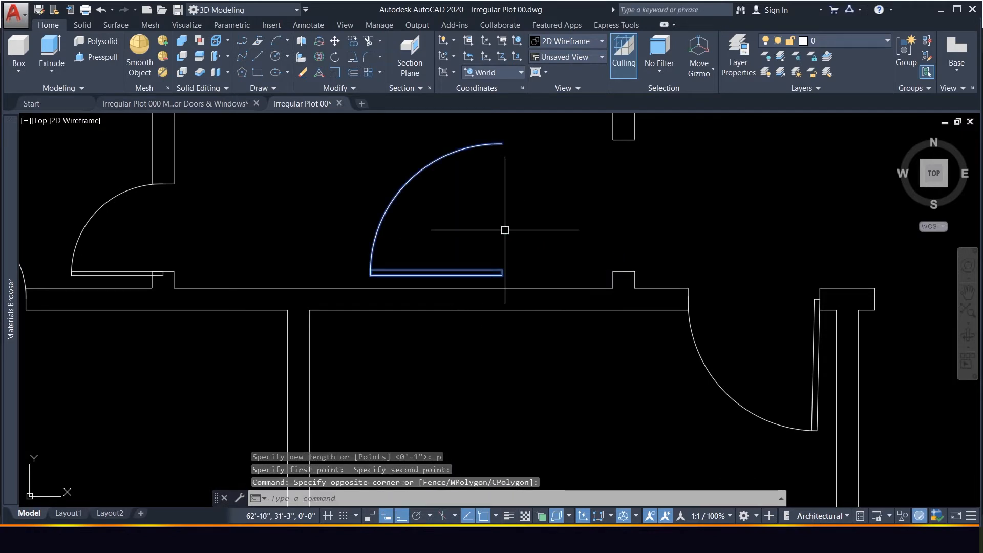
text(m)
key(Return)
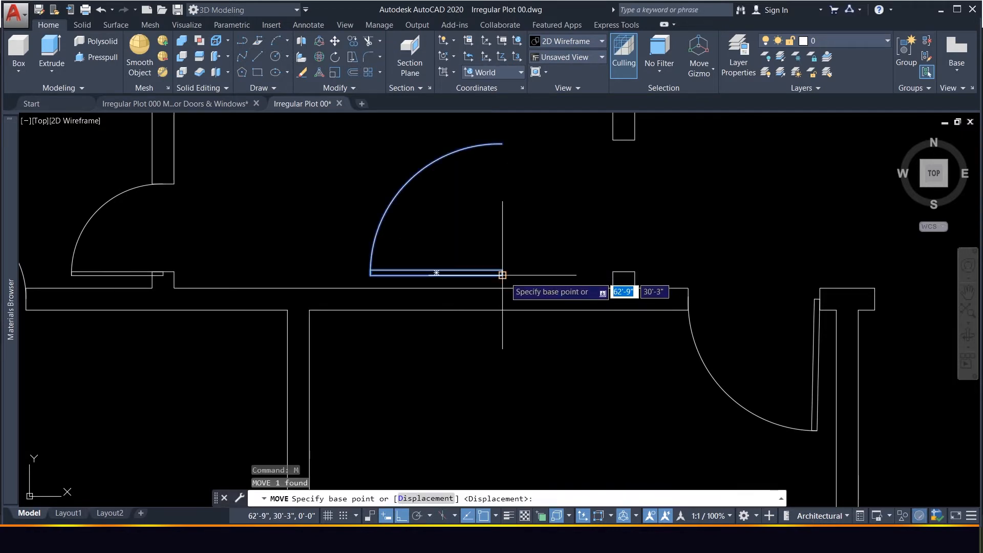
click(502, 273)
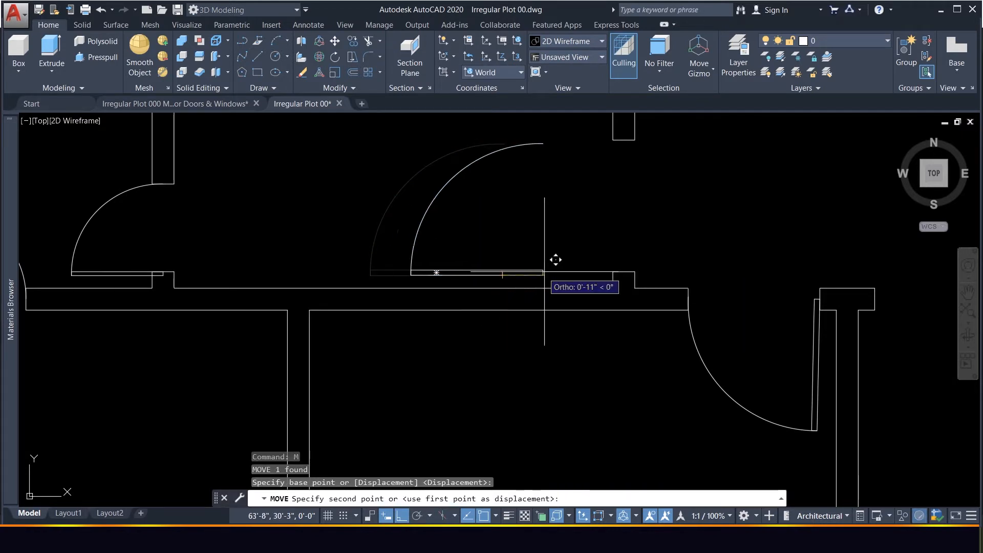
click(634, 260)
Copy the small room's south-wall door by its leaf's lower end to just above the northeast room's south-wall opening.
scroll(665, 225, down, 5)
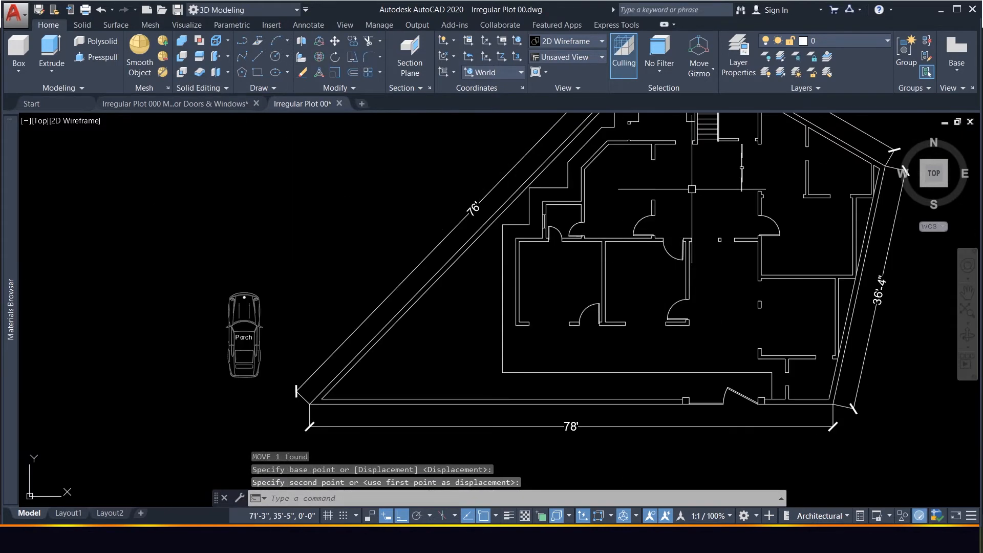
scroll(666, 262, down, 1)
scroll(701, 300, up, 6)
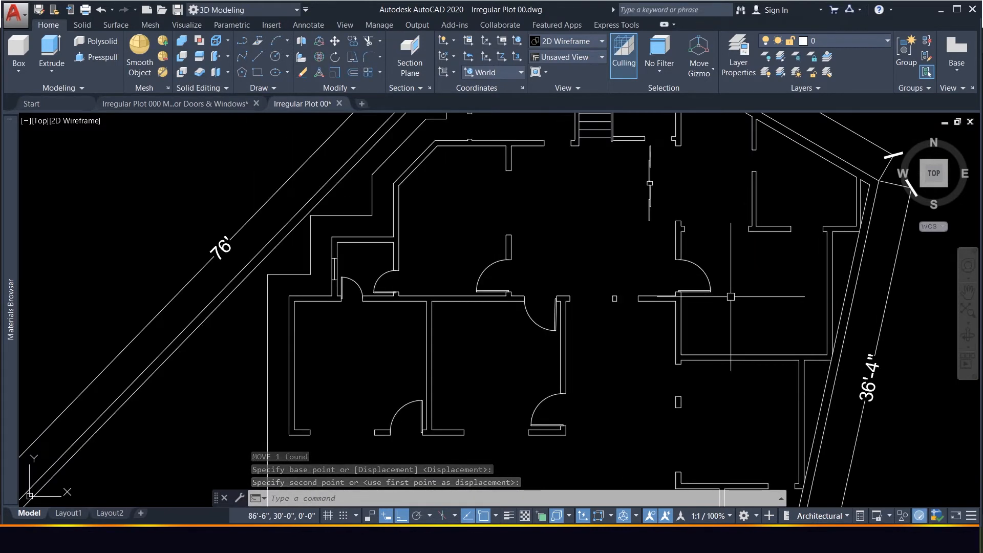
scroll(684, 269, down, 5)
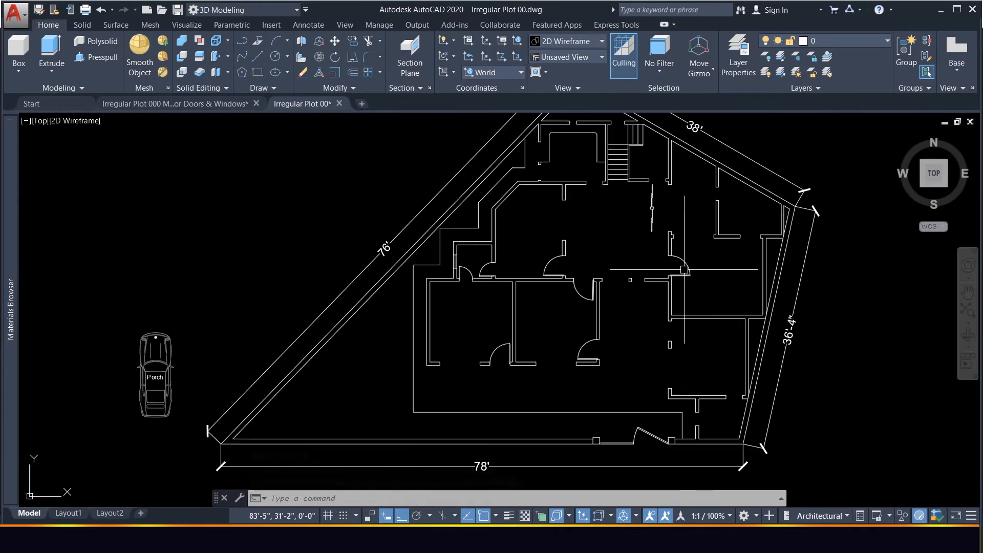
scroll(758, 237, up, 4)
scroll(650, 282, down, 2)
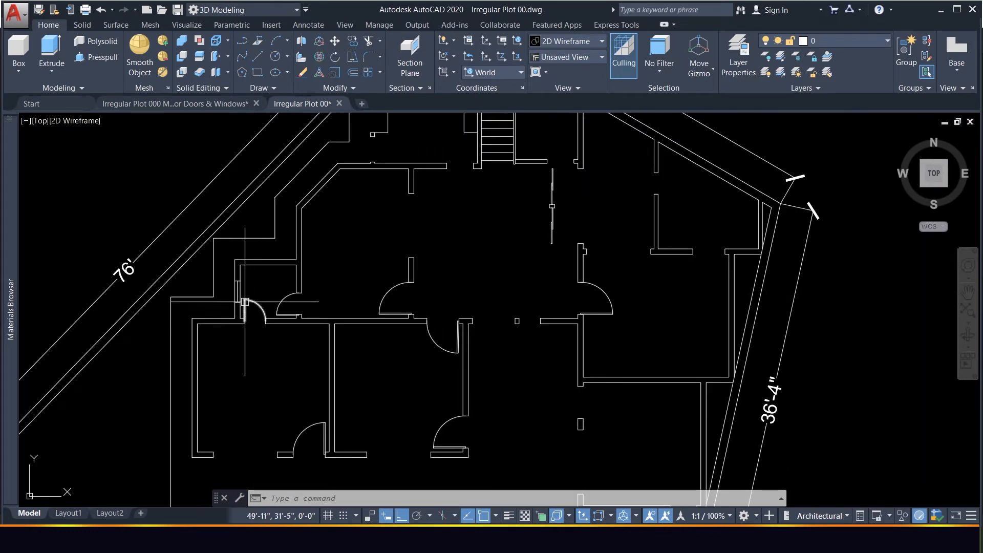
text(o)
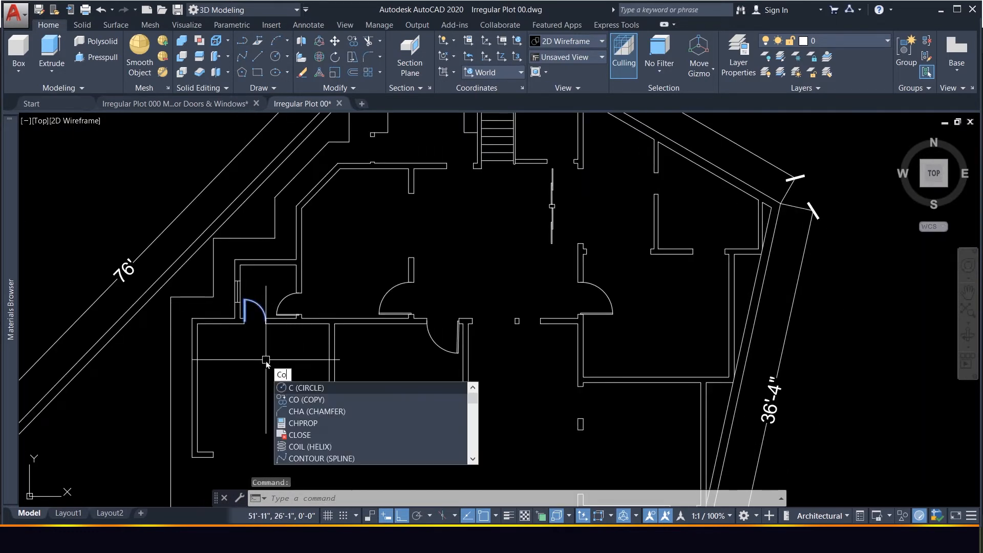
key(Return)
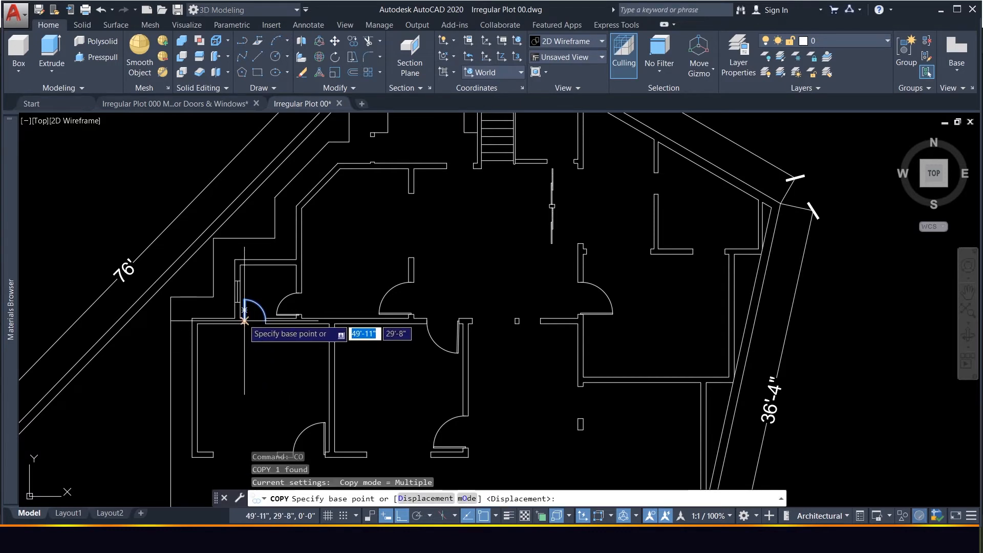
click(244, 323)
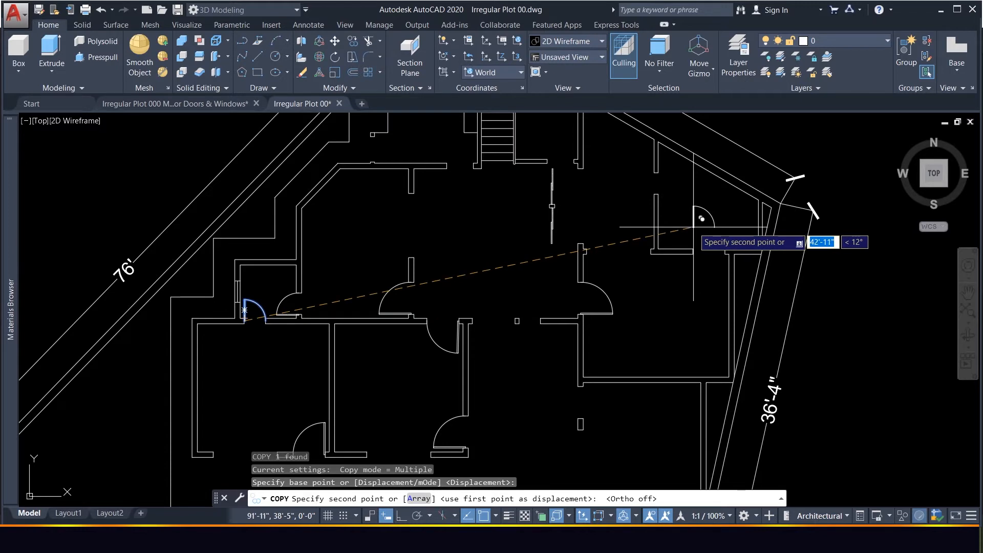
click(698, 230)
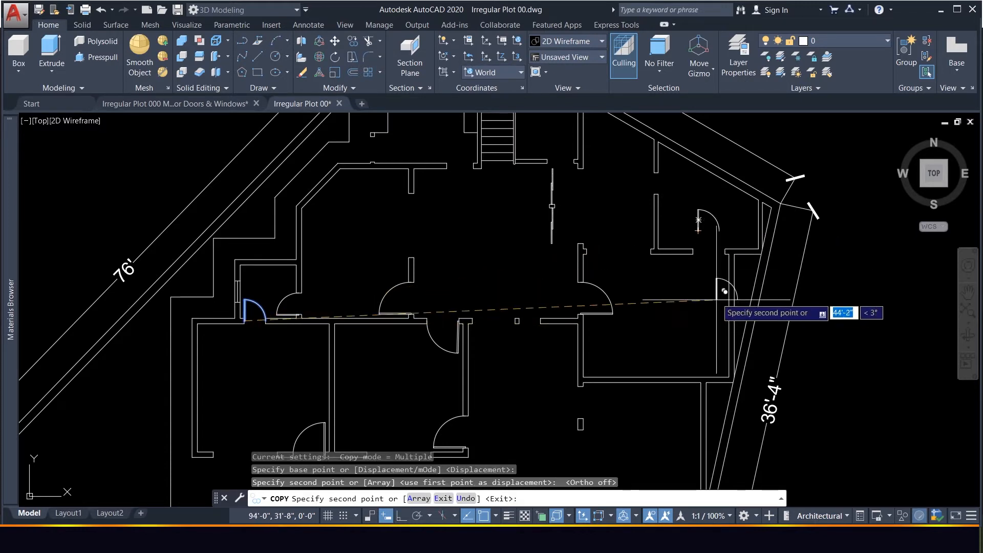
scroll(721, 276, up, 2)
key(Escape)
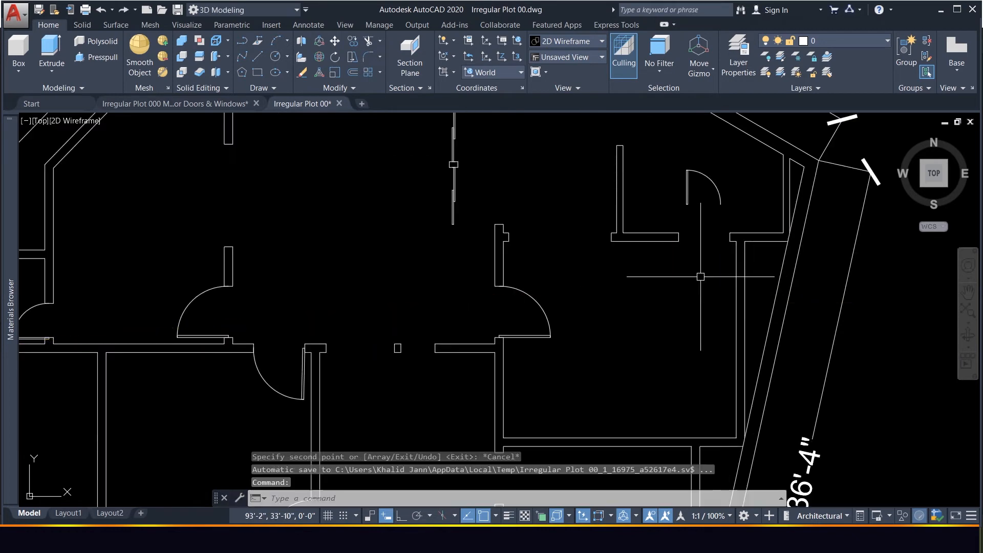
Mirror the northeast room's door copy about a vertical line through its arc end, erasing the source object.
click(717, 279)
click(669, 179)
text(m)
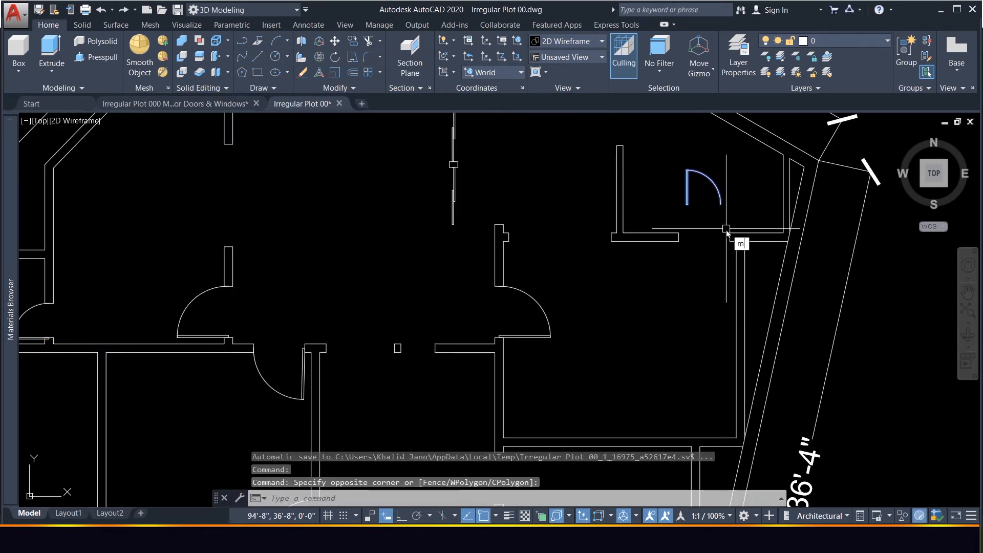
text(i)
key(Return)
click(720, 204)
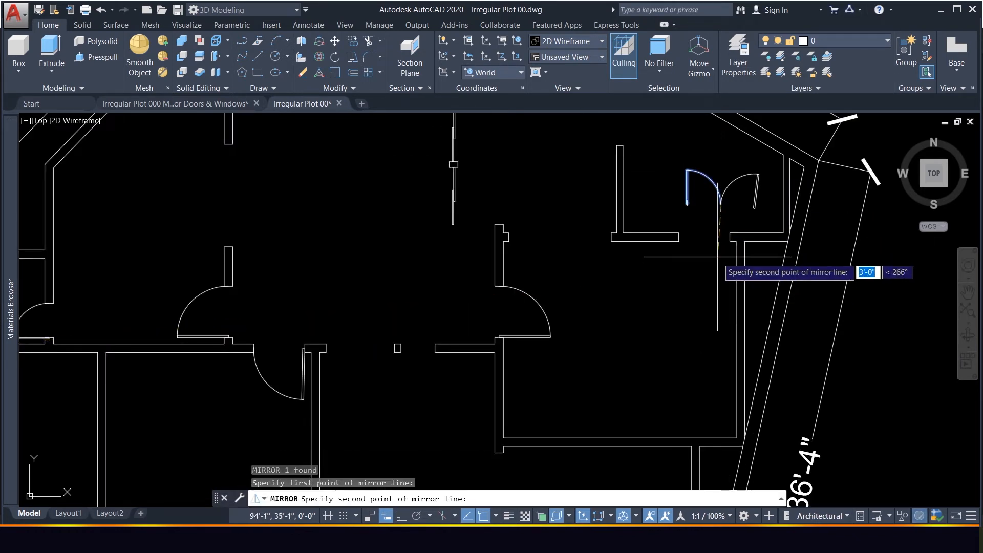
click(401, 517)
click(705, 295)
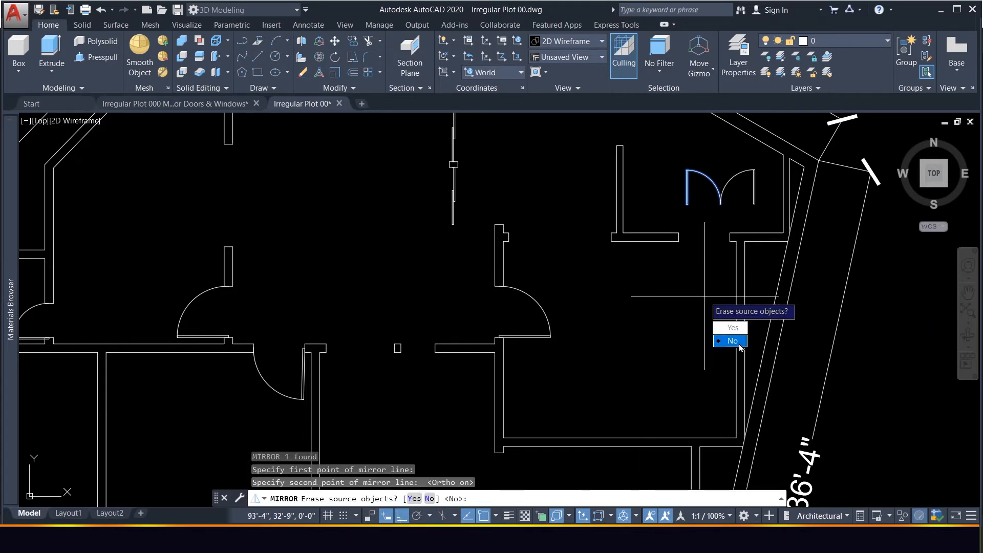
click(734, 328)
Align the mirrored door's leaf end and arc end to the opening's east and west jamb midpoints, scaling it to the alignment points.
click(761, 209)
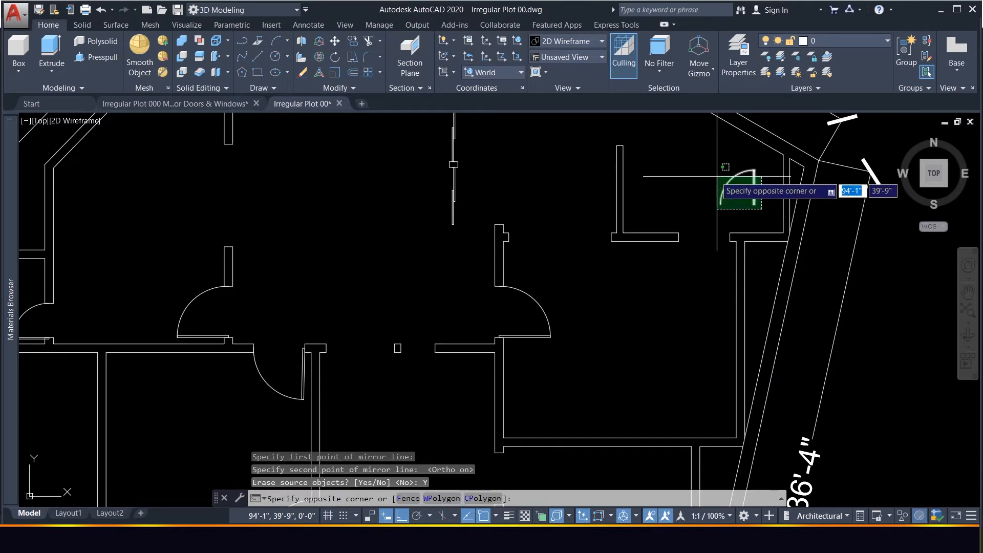
click(721, 173)
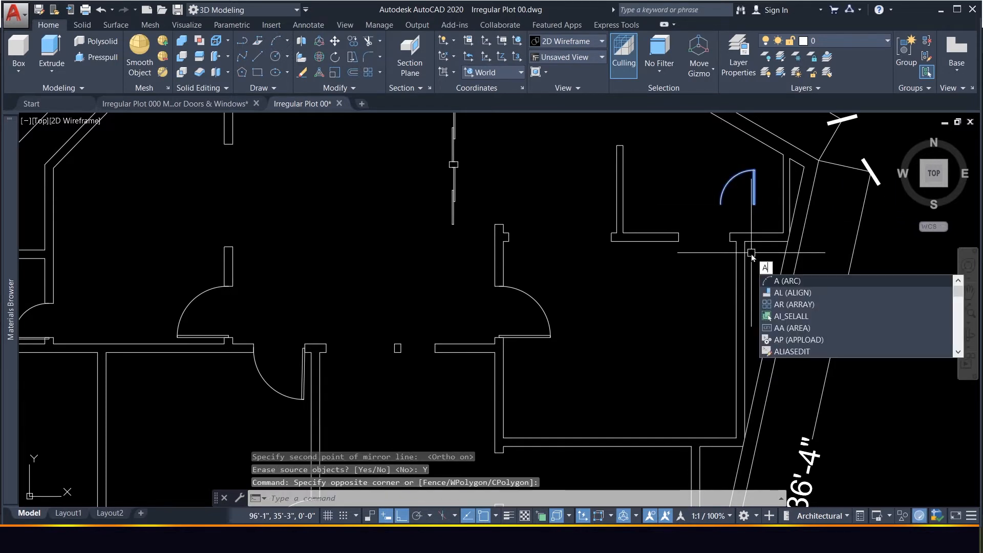
text(al)
key(Return)
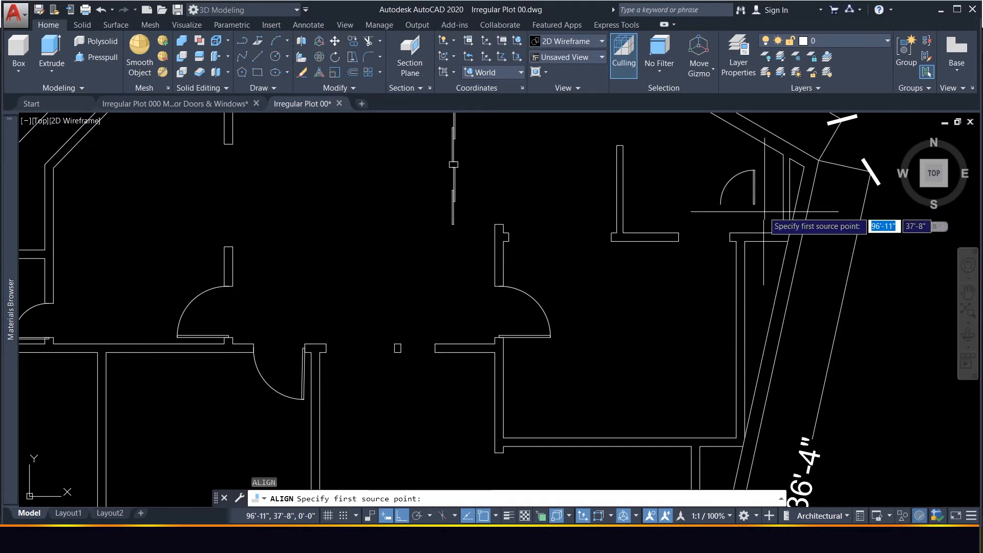
click(755, 204)
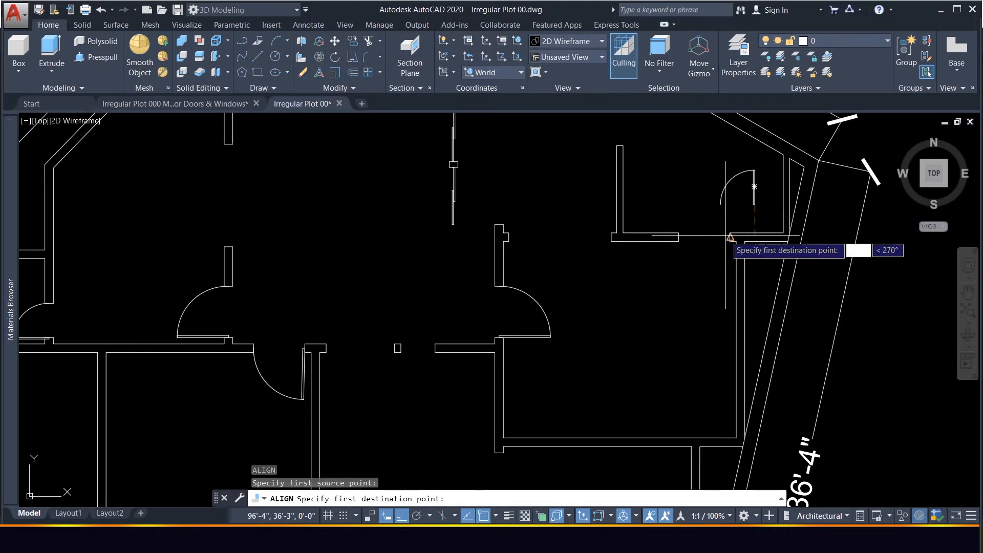
click(730, 234)
click(721, 204)
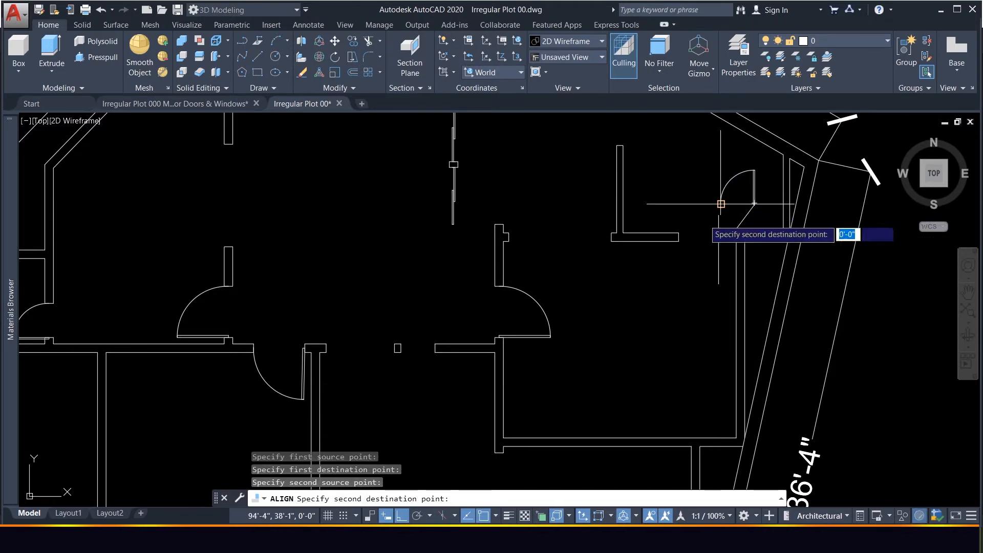
click(679, 238)
key(Return)
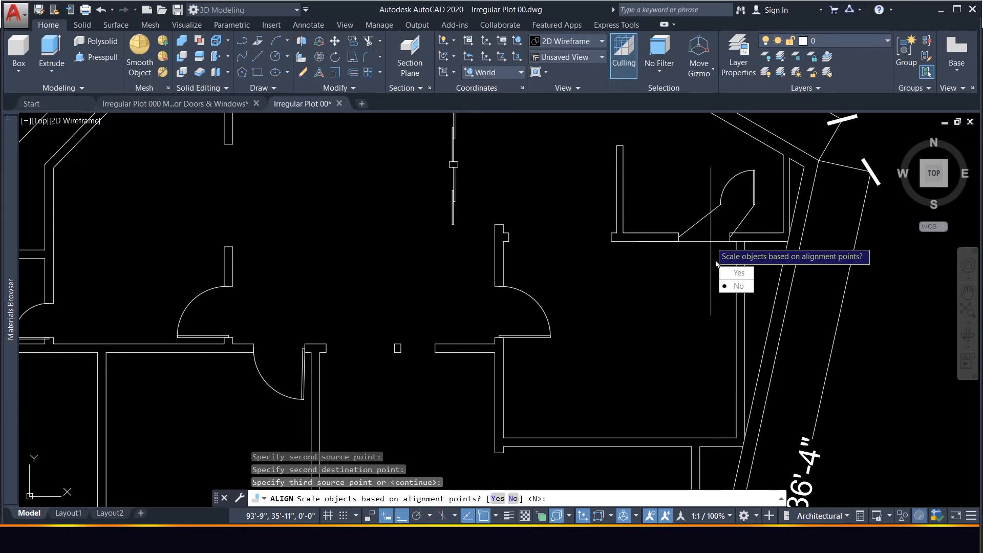
click(738, 273)
Copy the east room's west-wall door by its leaf's west end into the space west of the staircase.
scroll(728, 214, down, 4)
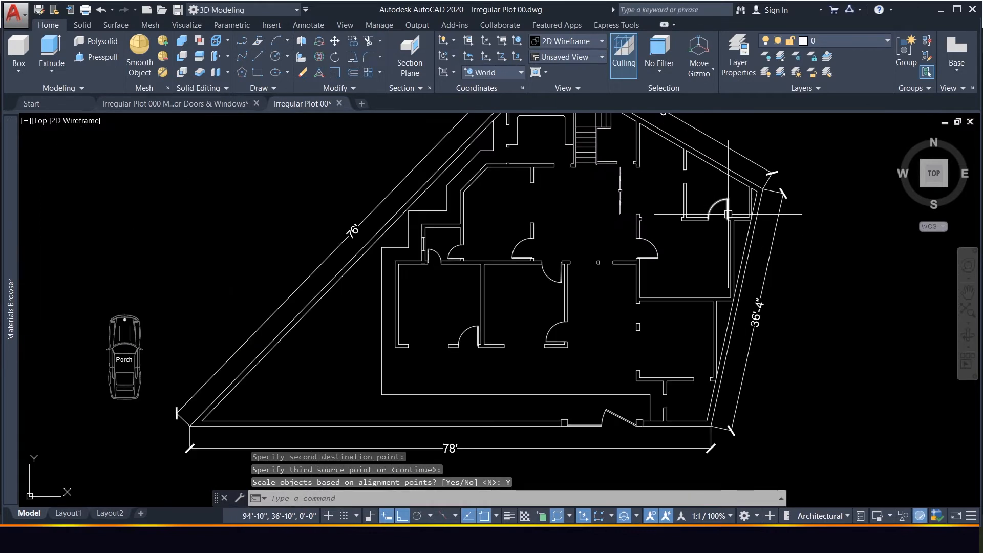
scroll(713, 163, up, 2)
scroll(563, 256, down, 4)
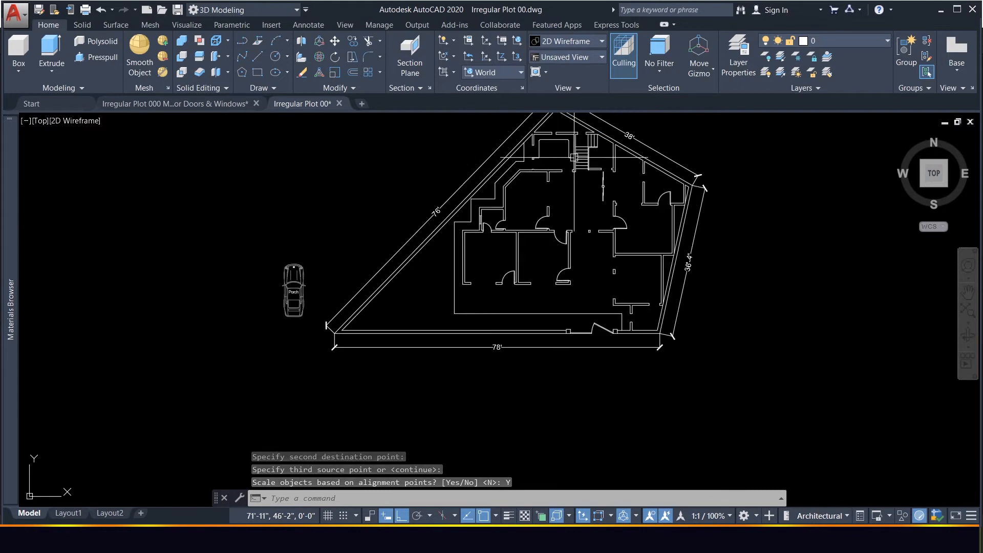
scroll(387, 336, up, 5)
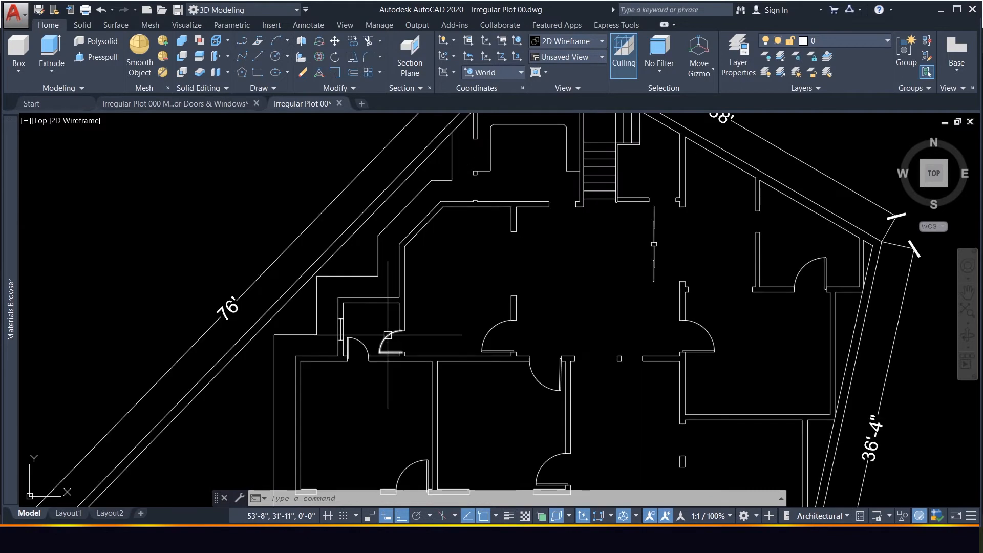
click(730, 360)
click(706, 332)
text(c)
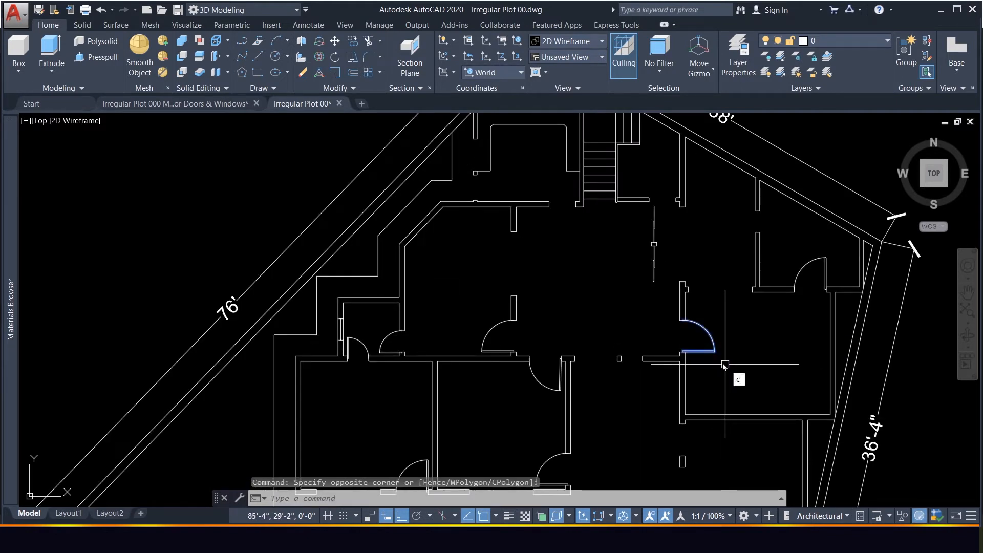
text(o)
key(Return)
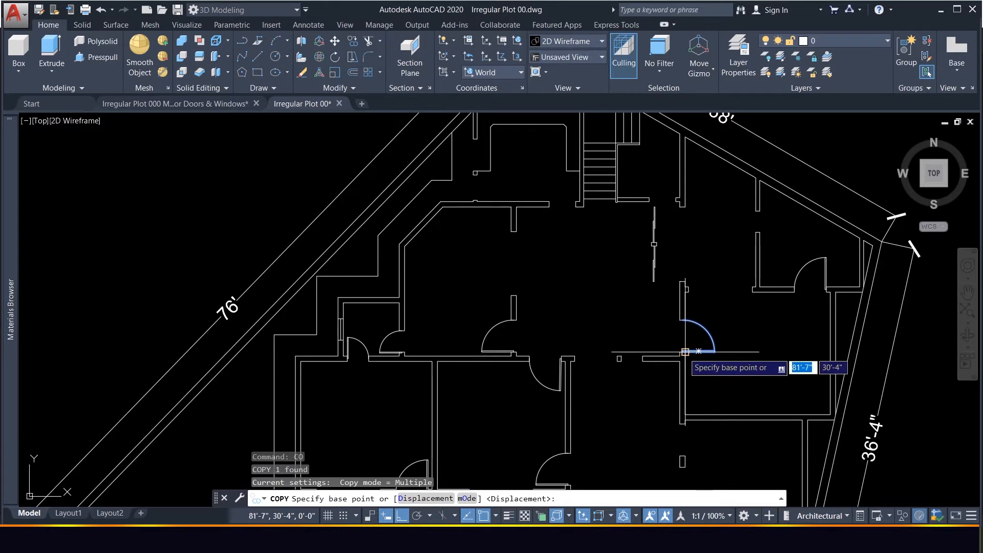
click(698, 352)
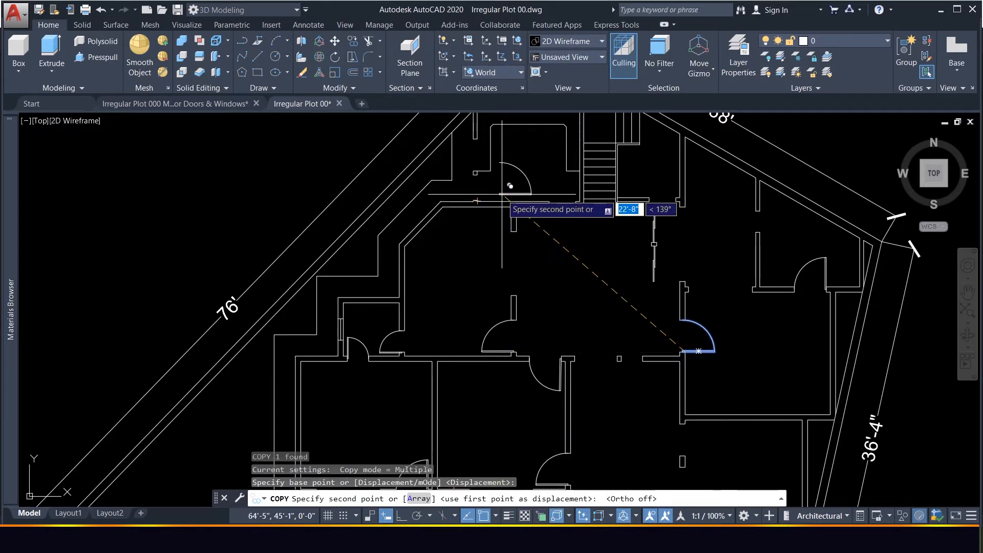
click(502, 191)
scroll(503, 192, up, 4)
key(Escape)
Align the copied door's leaf west end to the south wall nub's midpoint and its arc end to the square pier's south-edge midpoint, with scaling.
scroll(509, 223, down, 5)
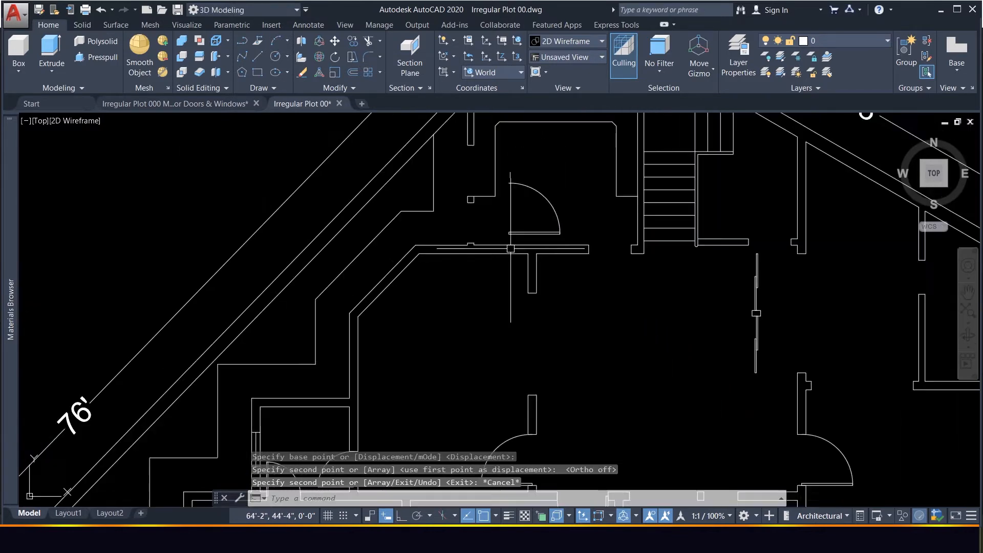
scroll(545, 256, up, 4)
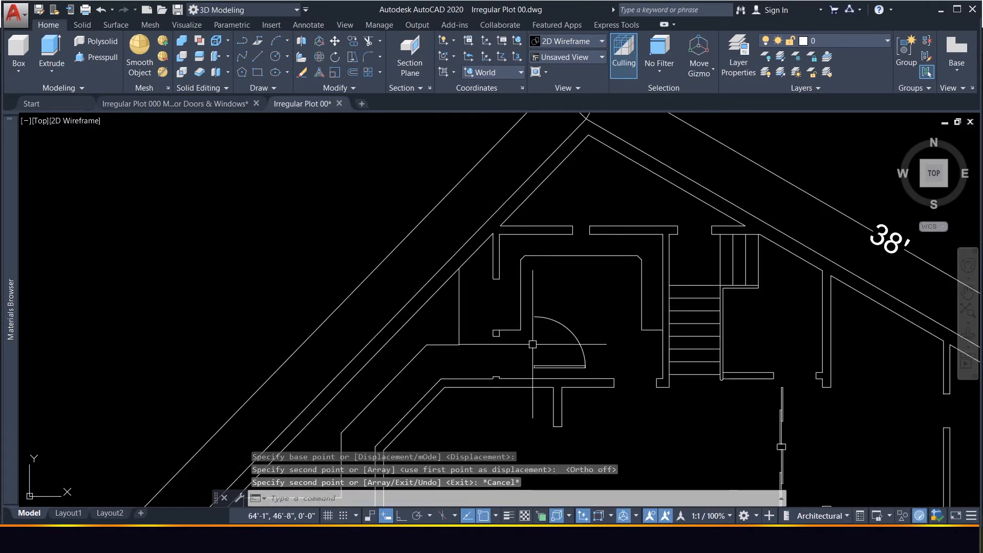
text(a)
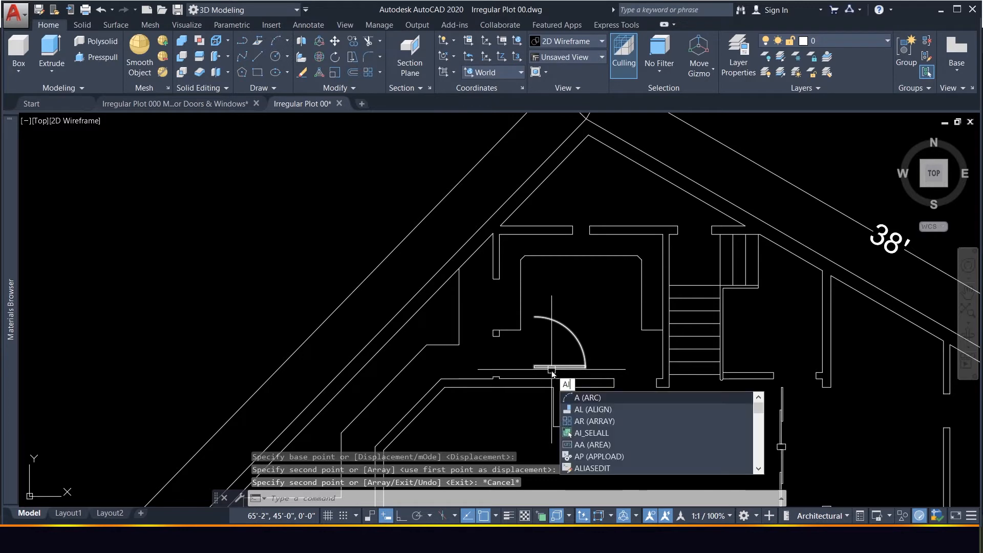
text(l)
key(Return)
click(556, 367)
key(Return)
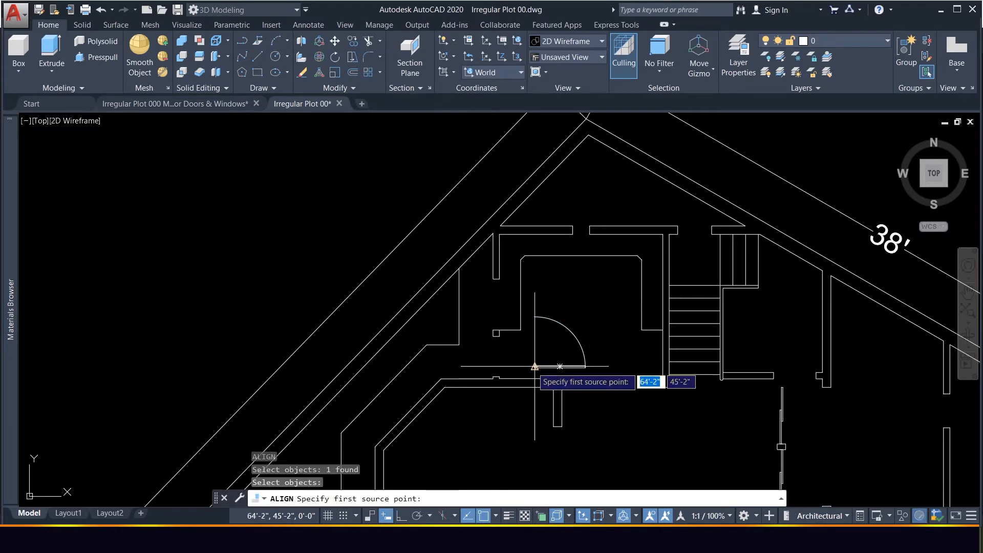
scroll(534, 366, up, 6)
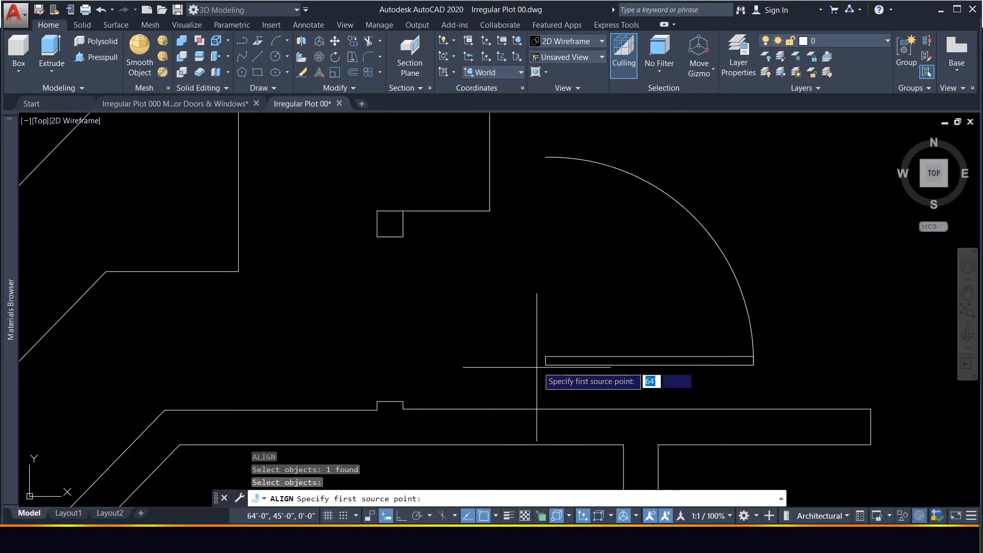
click(545, 364)
click(390, 402)
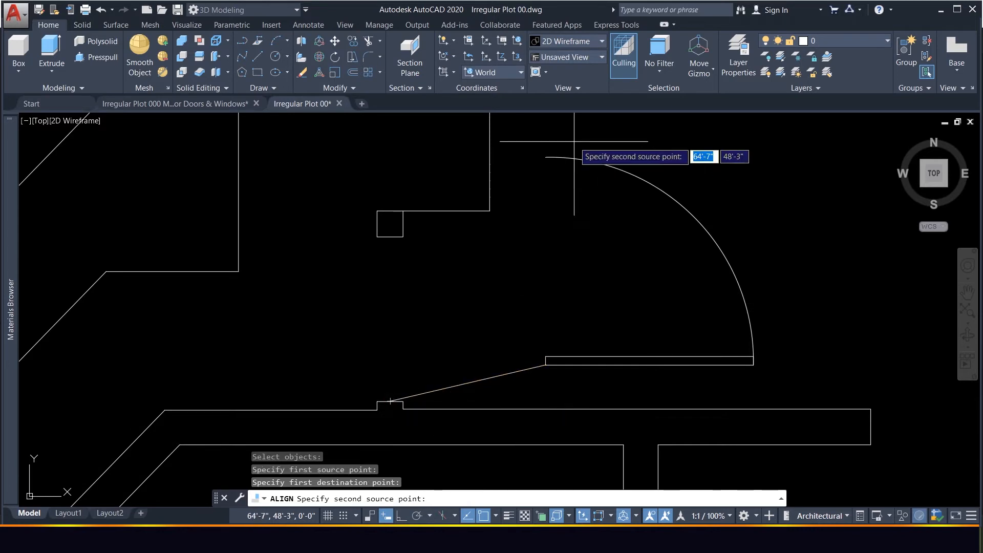
click(546, 157)
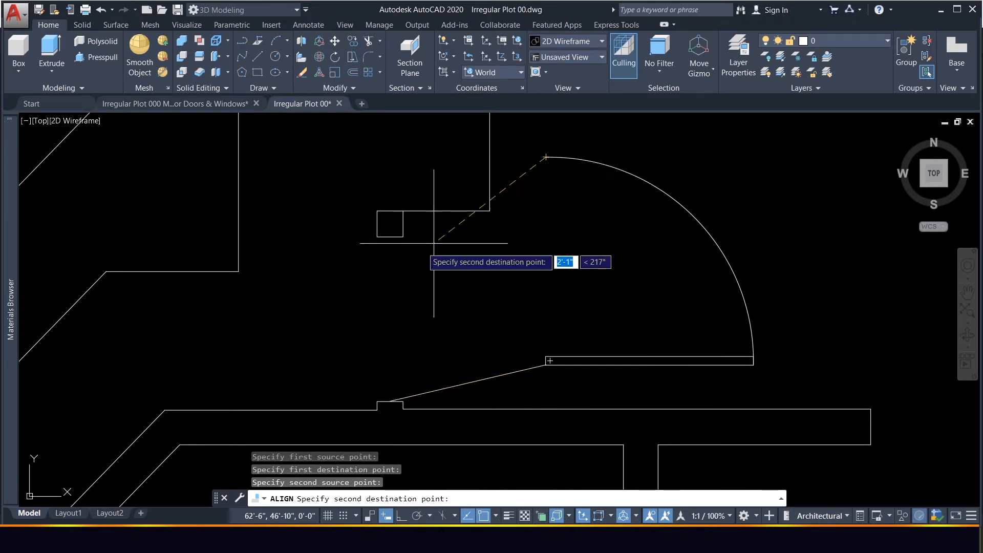
click(386, 237)
key(Return)
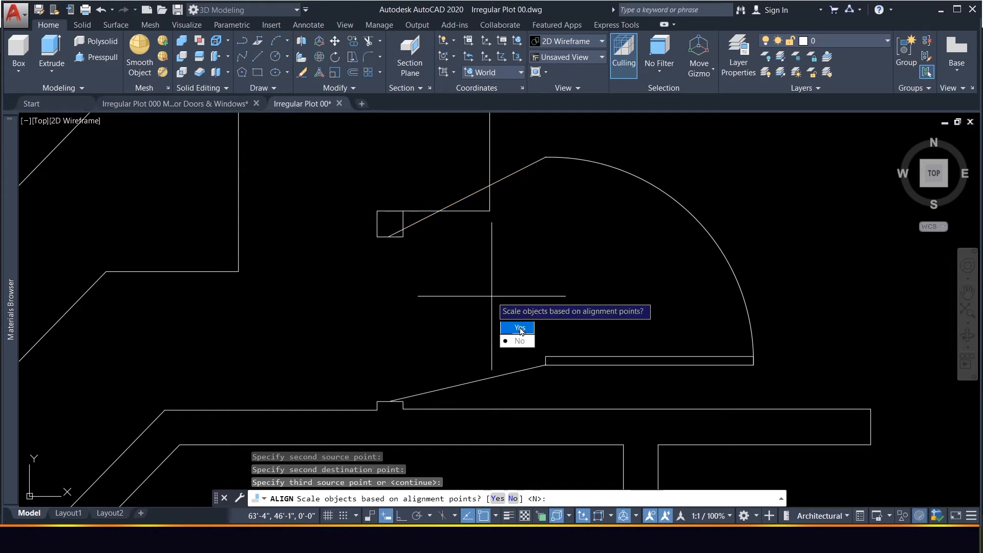
click(519, 328)
Copy the door in the middle south room's north opening into the open hall north of it.
scroll(494, 292, down, 5)
scroll(610, 242, up, 3)
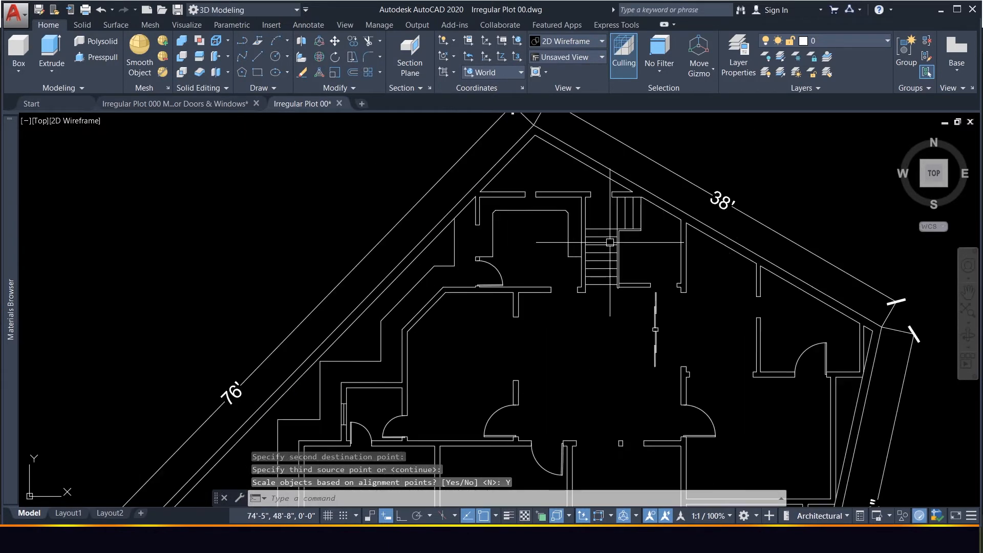
scroll(553, 272, down, 2)
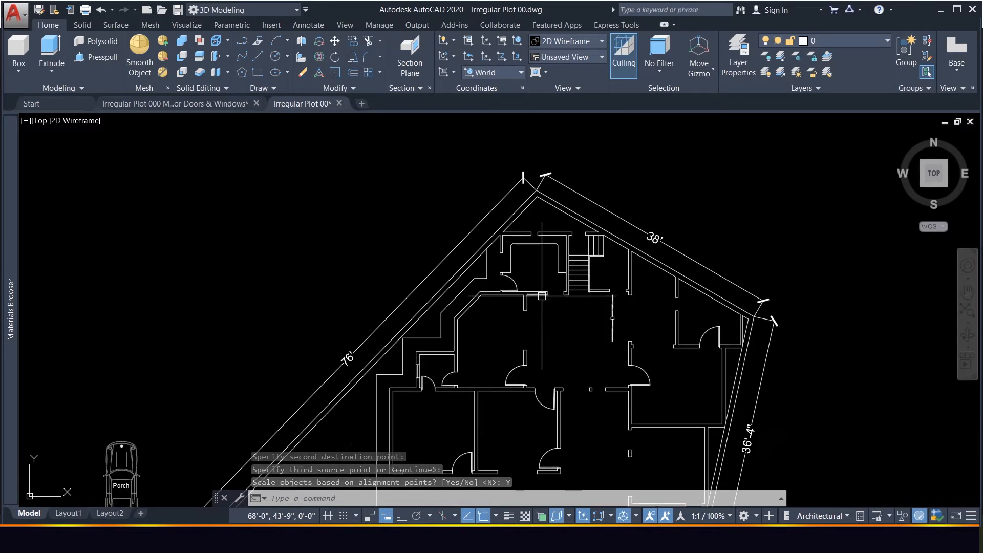
scroll(570, 398, up, 4)
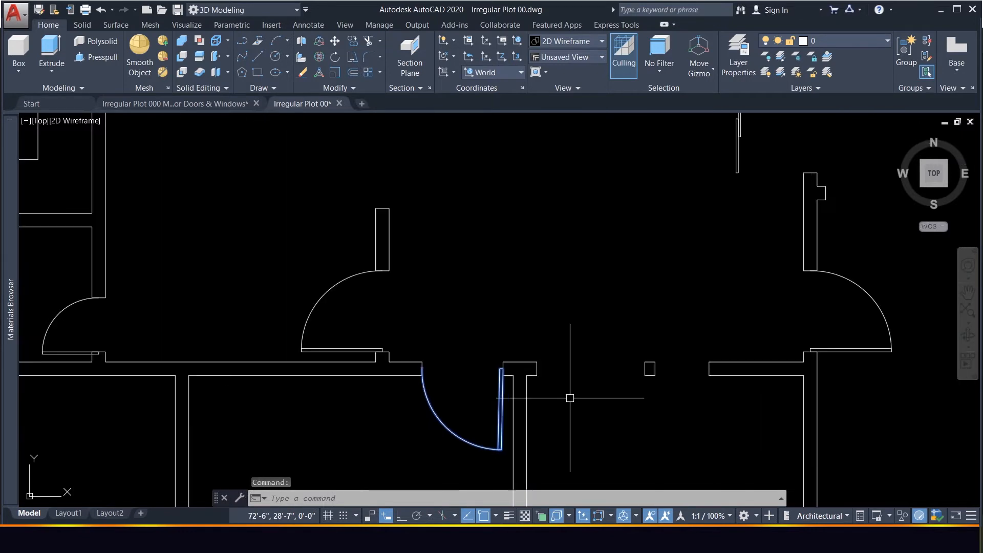
text(o)
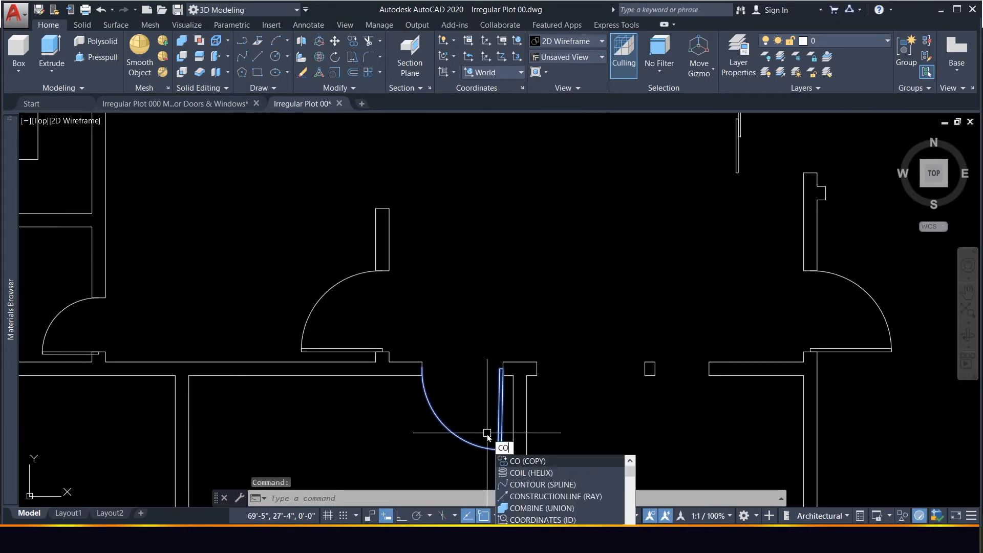
key(Return)
click(581, 379)
scroll(645, 205, down, 4)
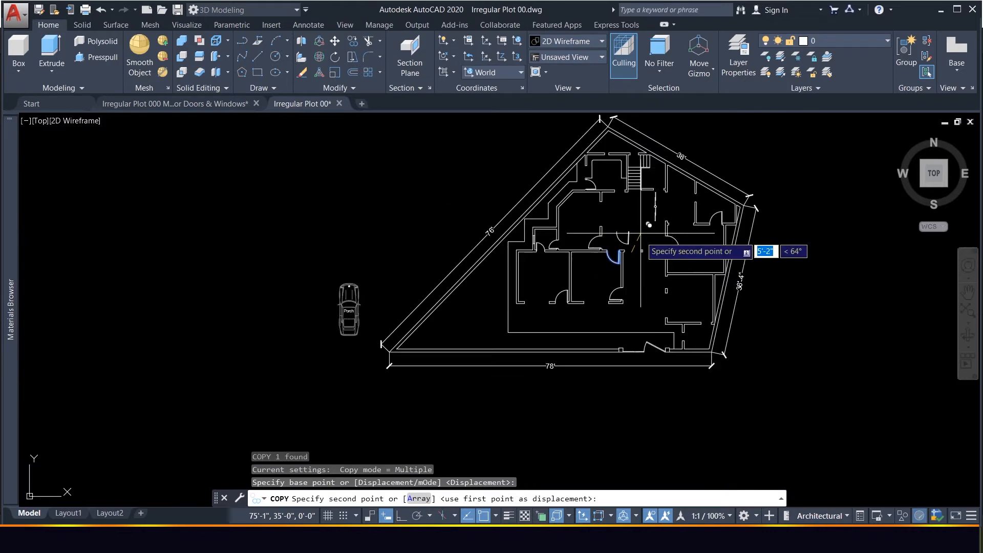
scroll(632, 205, up, 3)
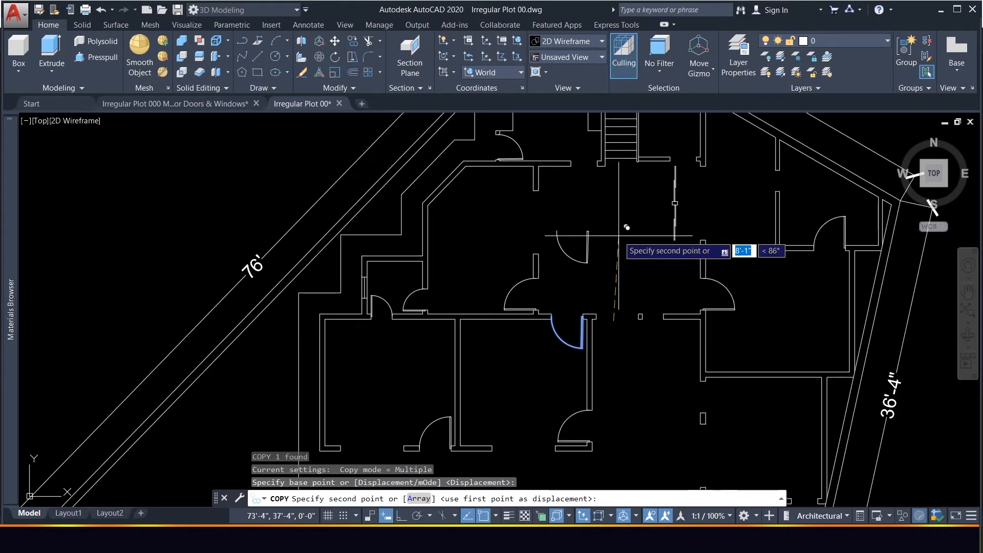
click(630, 209)
key(Escape)
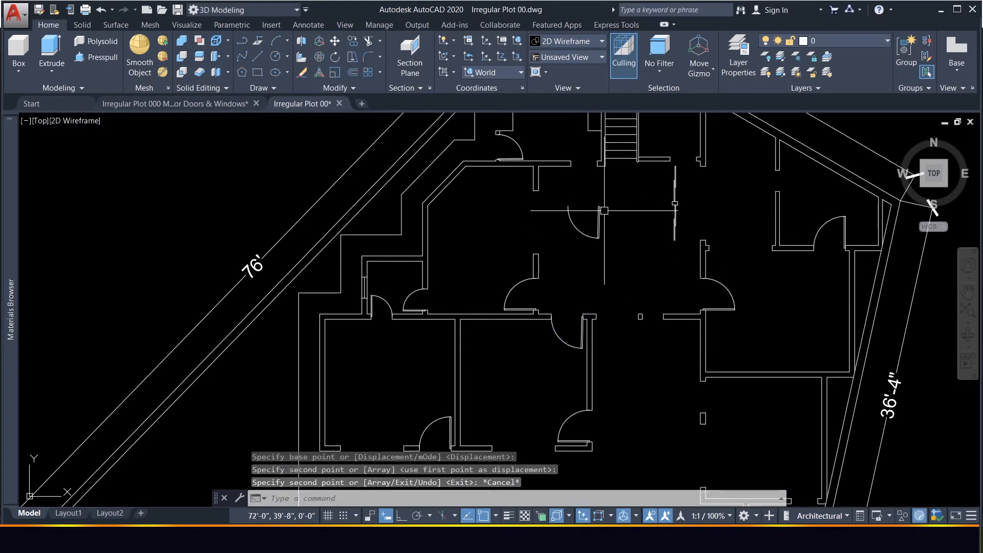
scroll(604, 211, up, 2)
click(605, 211)
click(569, 196)
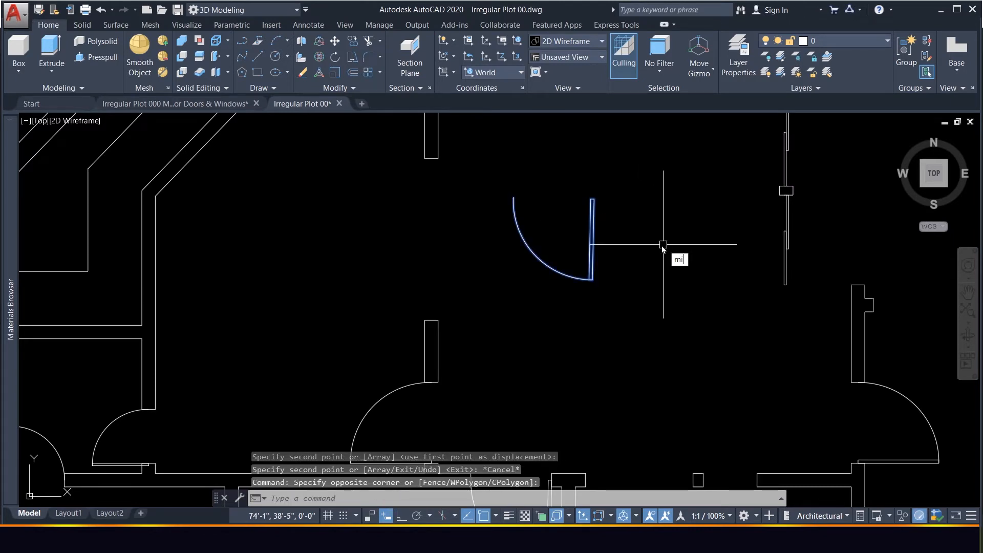
key(Return)
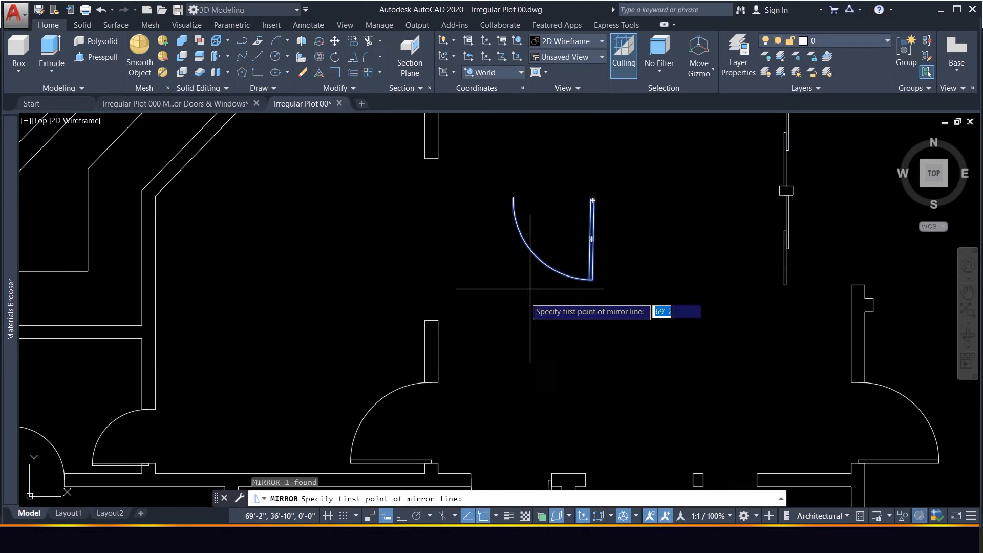
click(401, 515)
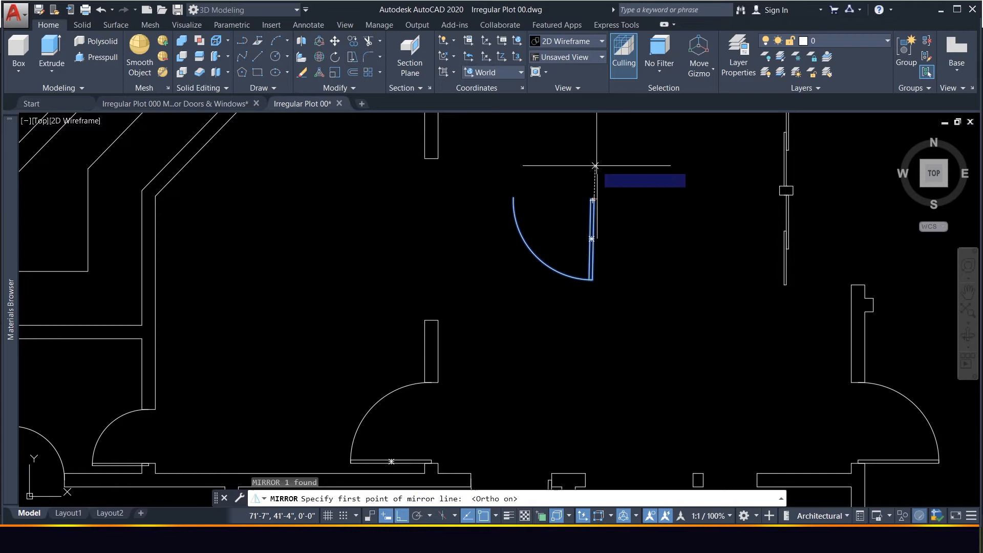
click(593, 199)
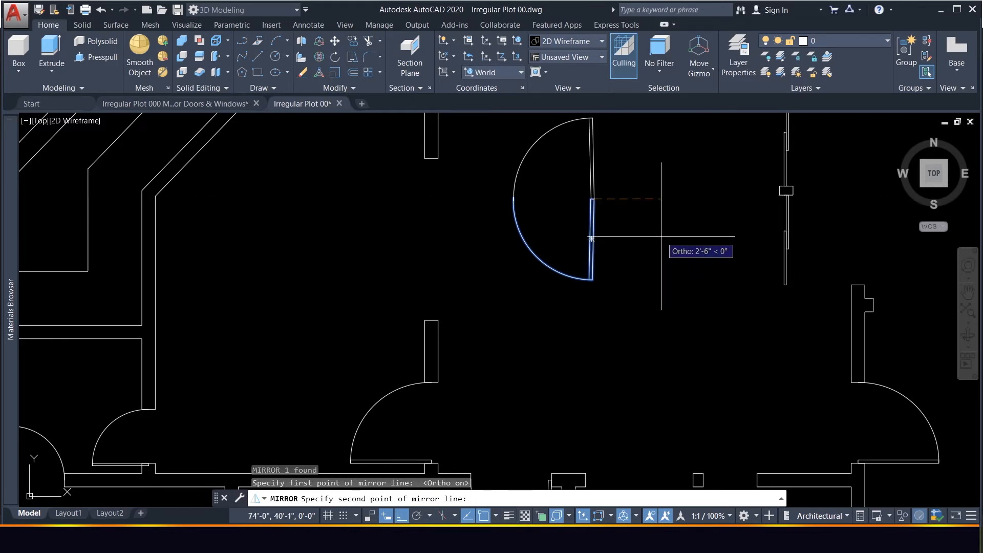
key(Escape)
Measure the kitchen's south door opening from its east jamb midpoint to its west jamb midpoint.
scroll(583, 246, down, 6)
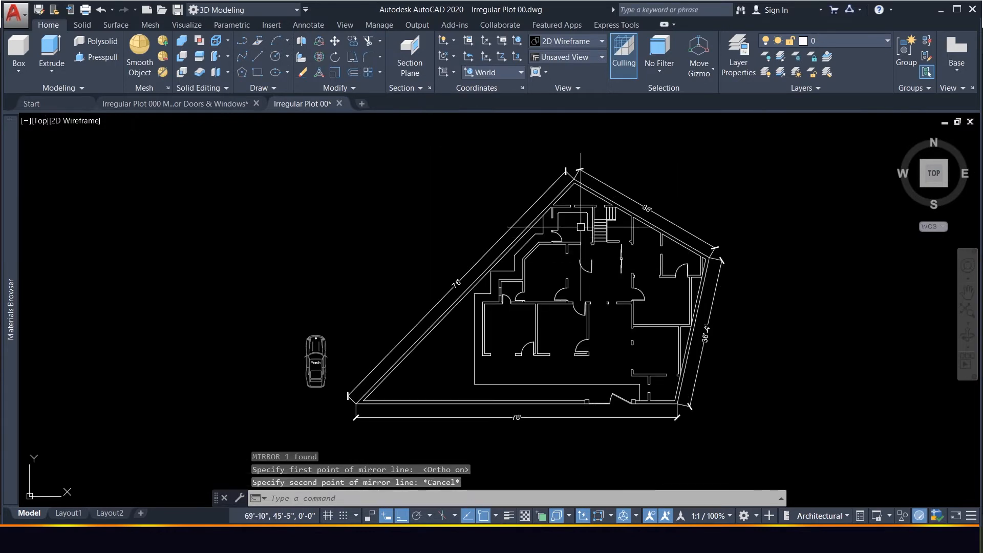
scroll(580, 227, up, 7)
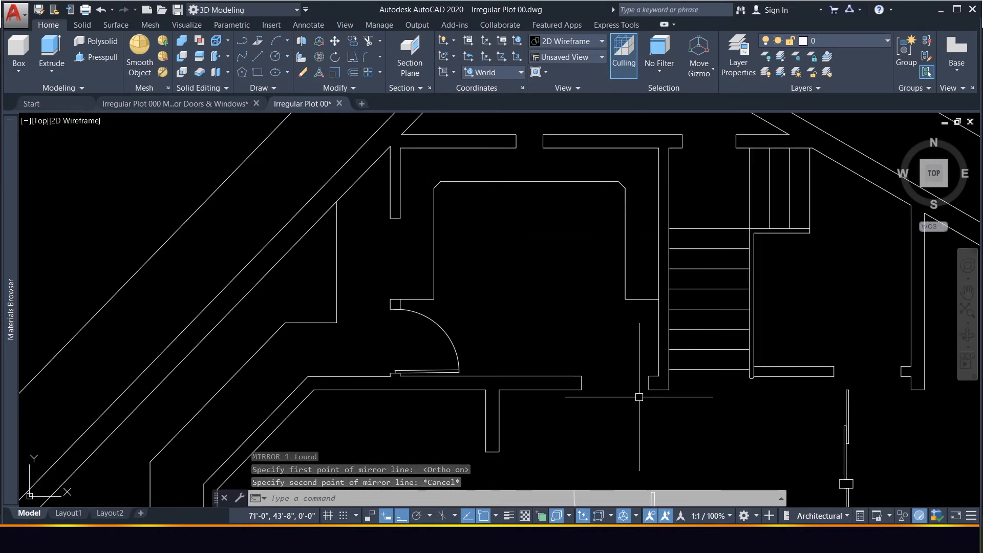
text(d)
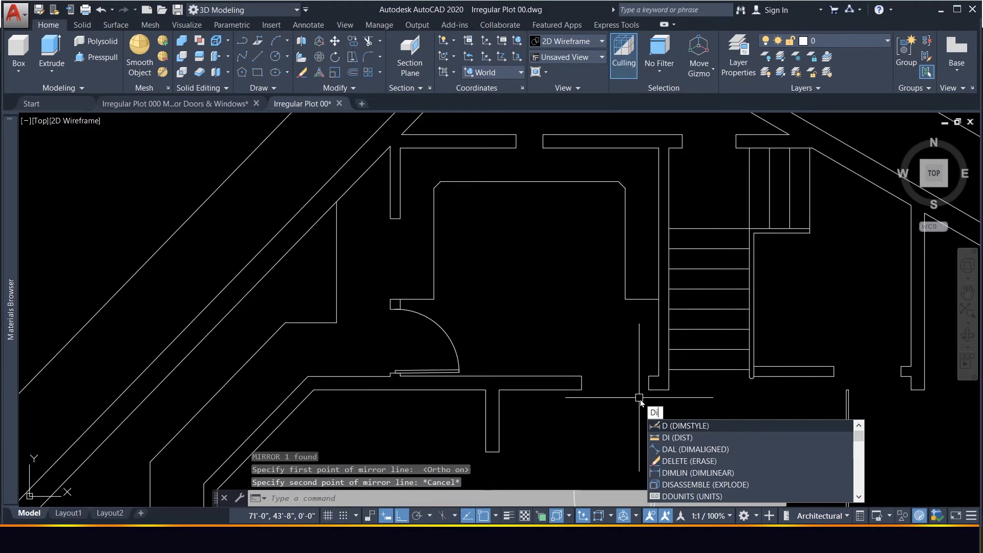
text(i)
key(Return)
click(650, 382)
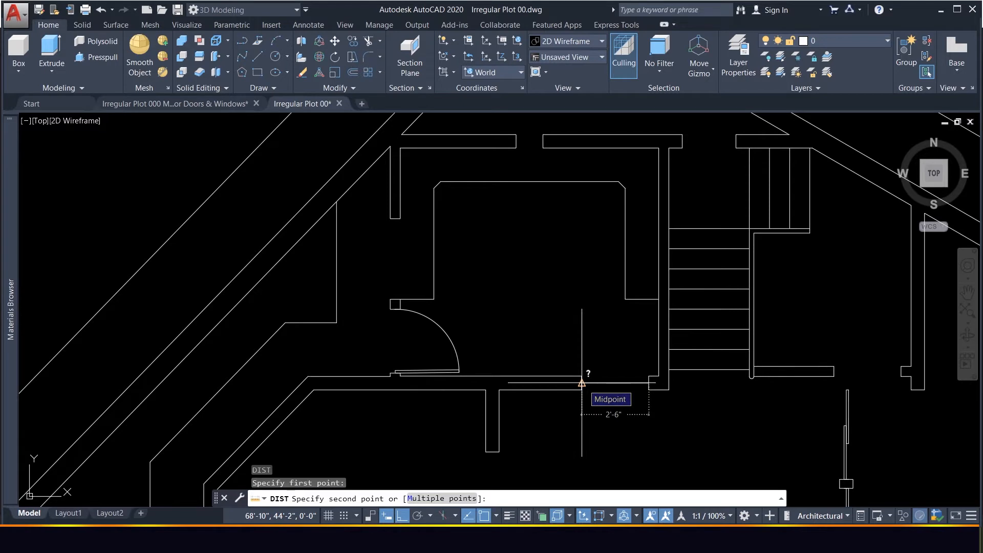
click(582, 382)
key(Escape)
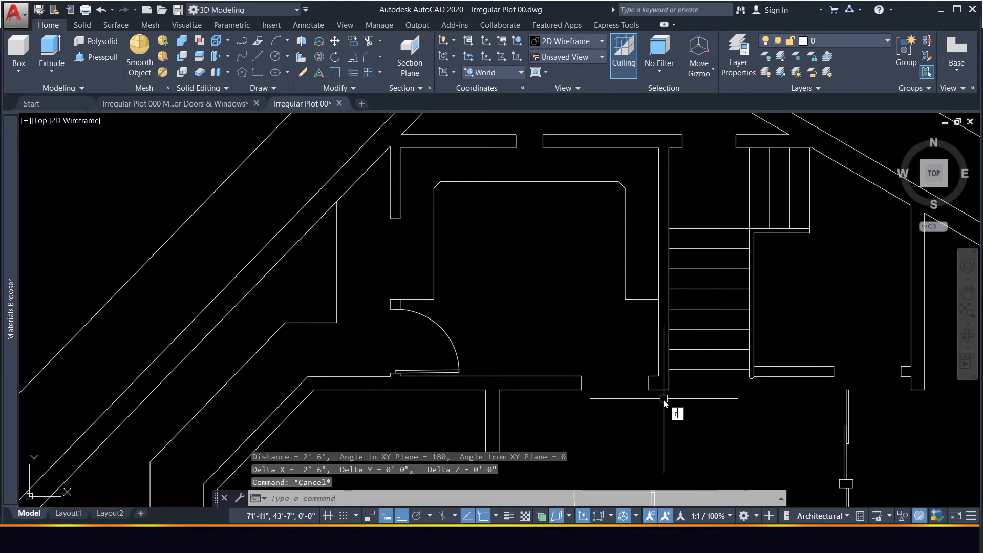
Draw a door leaf rectangle from the kitchen opening's east jamb midpoint to the opposite corner at @-1.5,30.
text(rec)
key(Return)
click(649, 382)
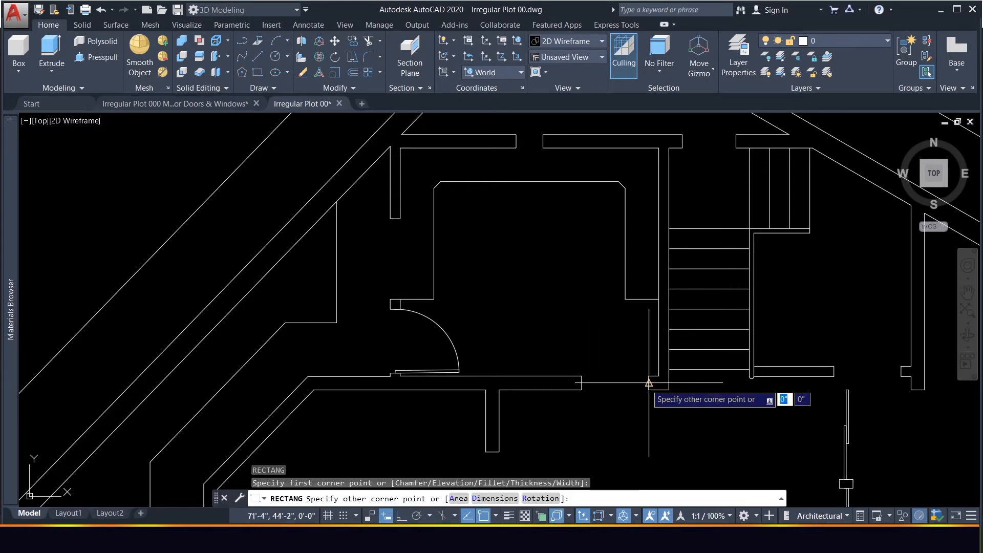
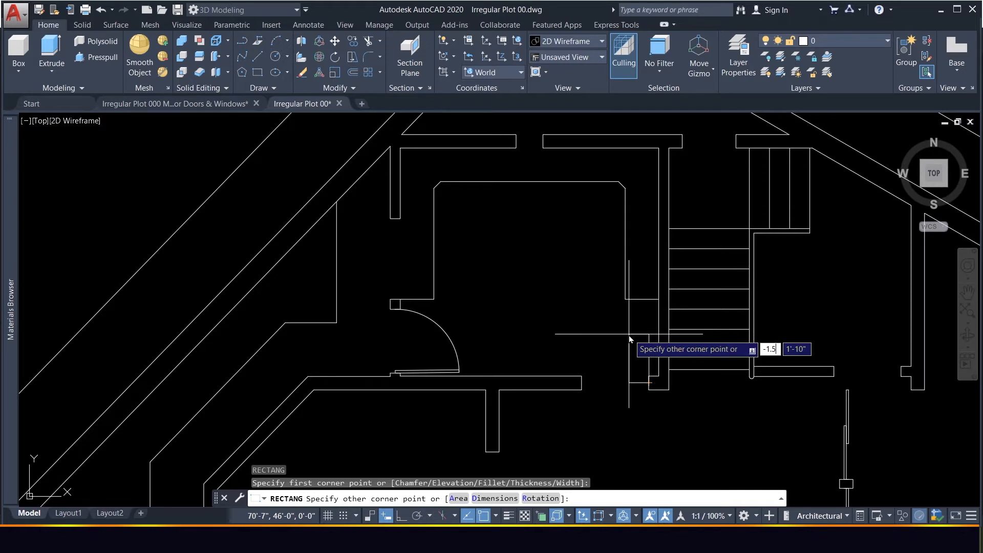
text(1.5)
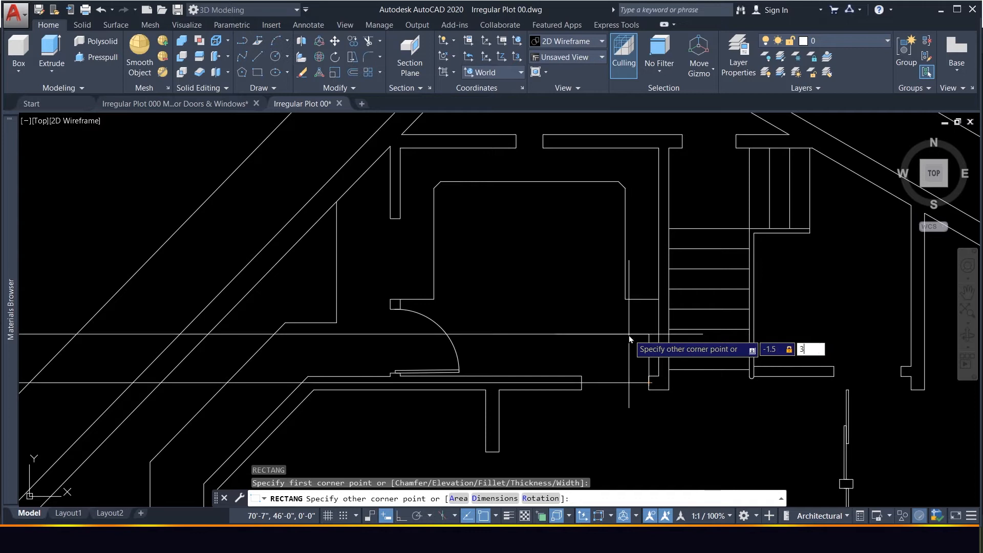
key(Return)
Draw a three-point door swing arc from the new leaf's northwest corner to the opening's west jamb midpoint.
scroll(628, 334, up, 4)
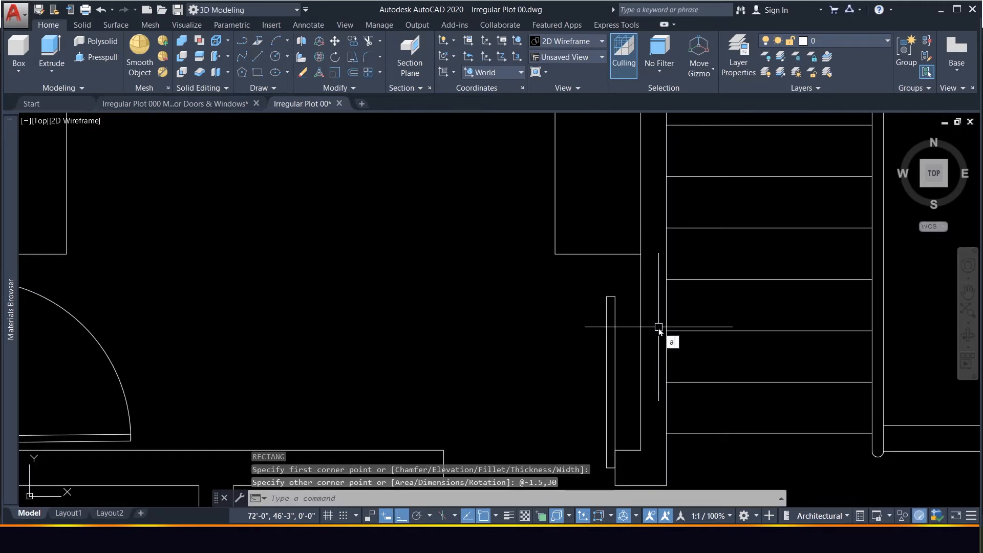
text(a)
key(Return)
click(607, 296)
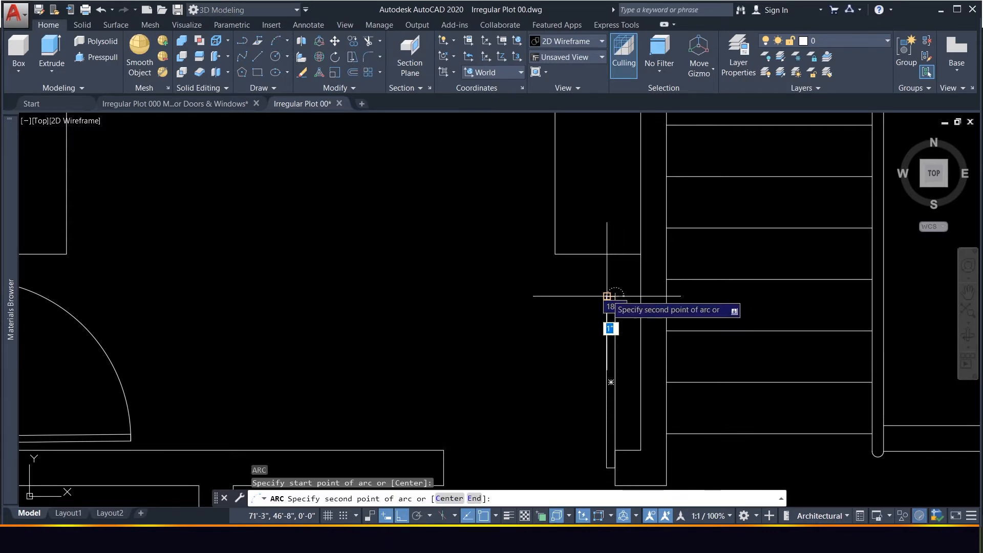
click(499, 342)
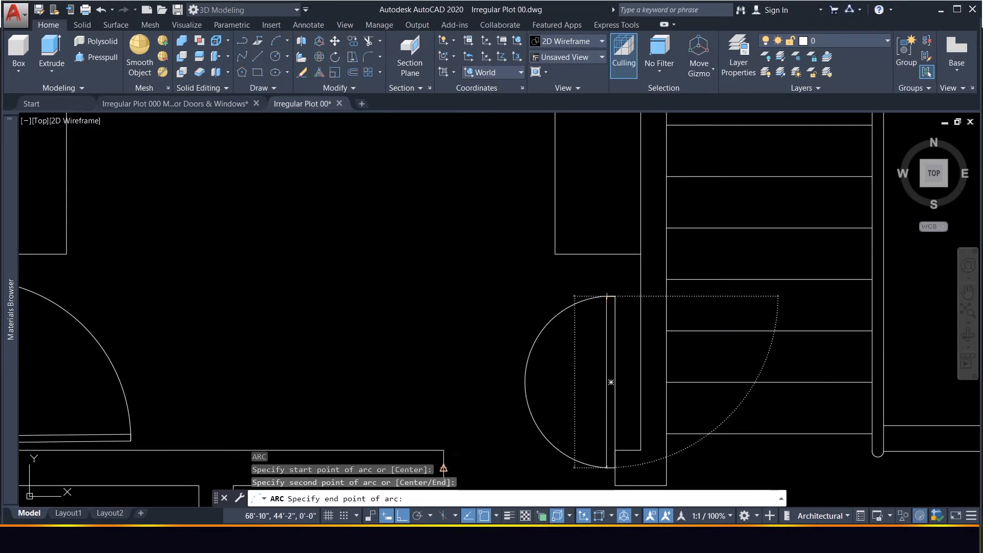
click(443, 451)
scroll(459, 325, down, 7)
scroll(431, 335, up, 3)
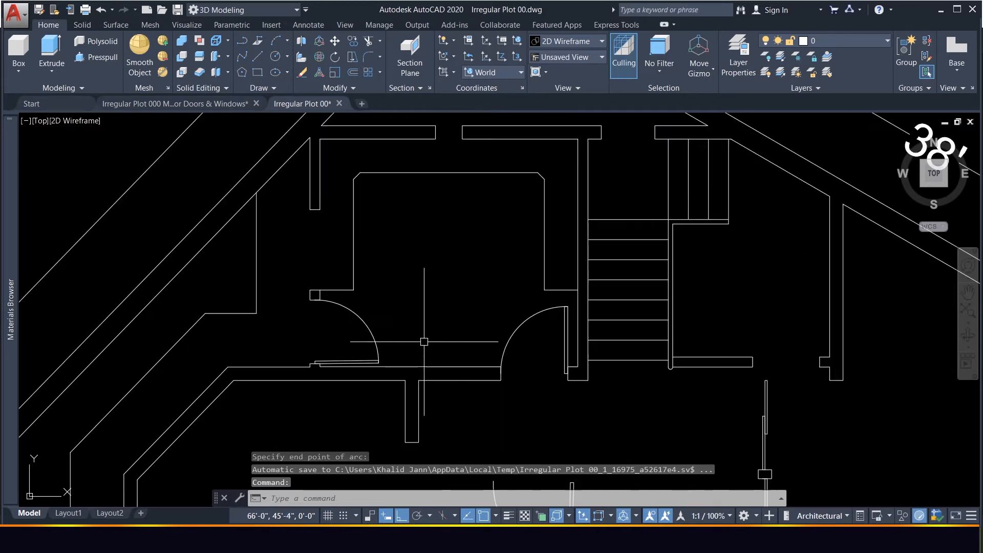
Erase the two diagonal corner lines at the northwest and northeast of the kitchen counter outline.
scroll(431, 336, down, 4)
scroll(338, 261, up, 6)
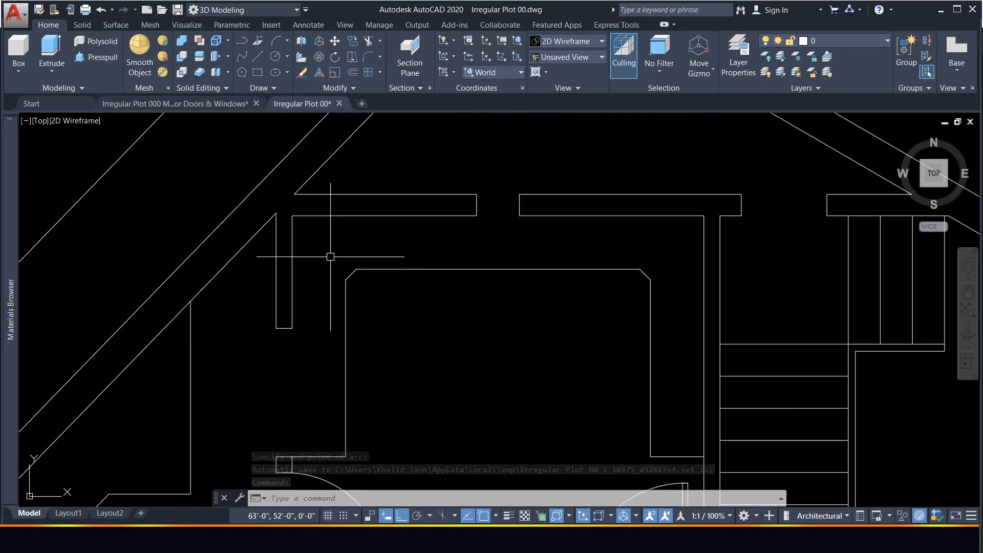
click(338, 249)
click(385, 300)
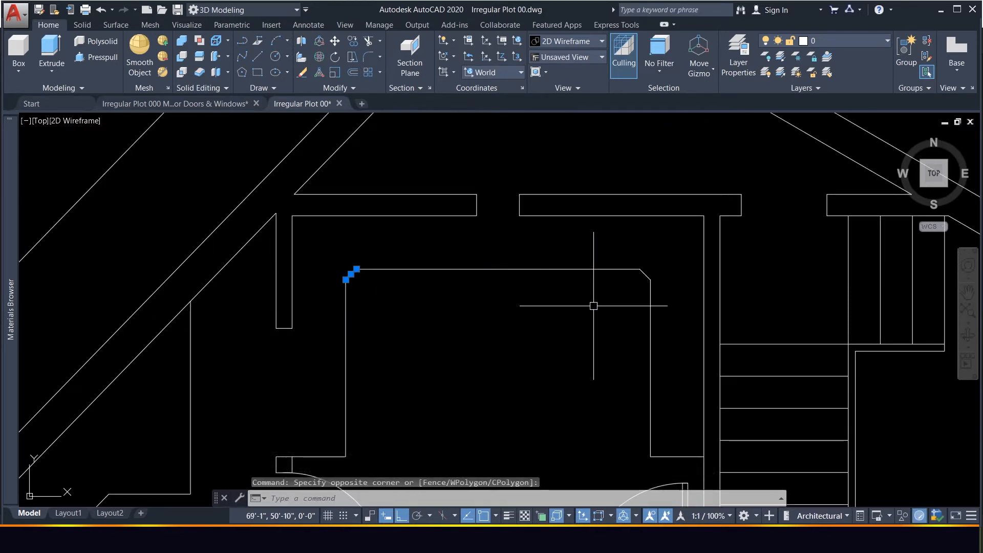
key(Delete)
click(630, 253)
click(658, 327)
key(Delete)
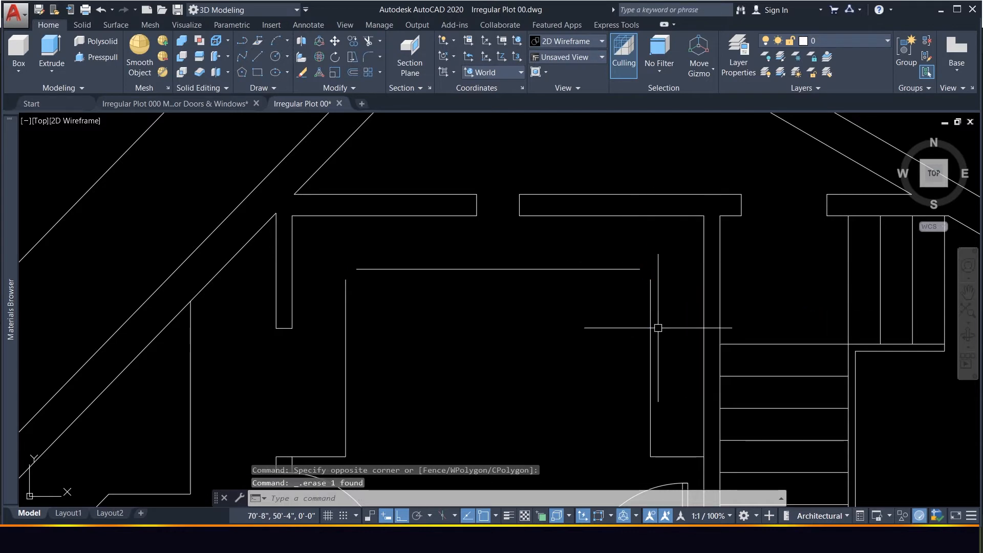
Fillet the counter outline's northwest and northeast corners with radius 0 to make them square.
key(Return)
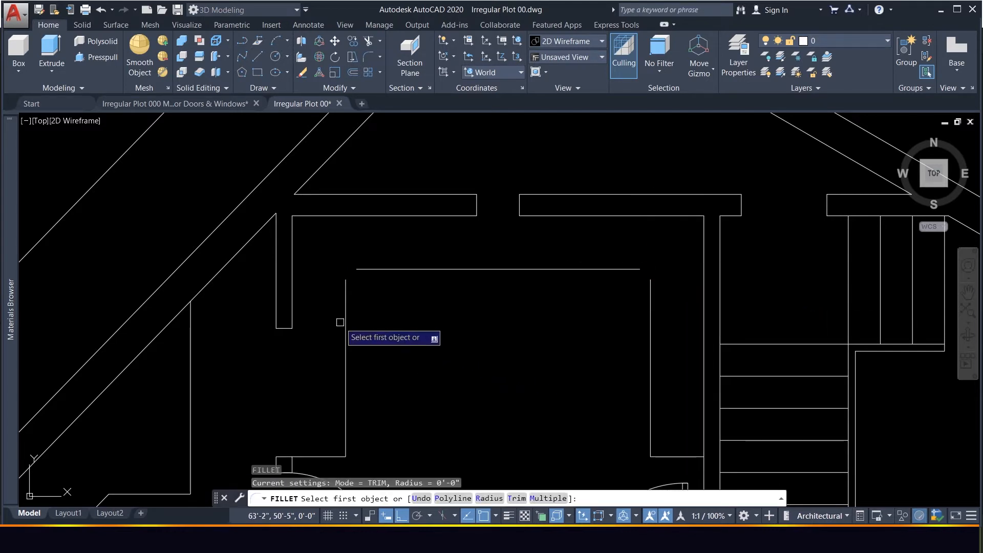
click(346, 338)
click(373, 265)
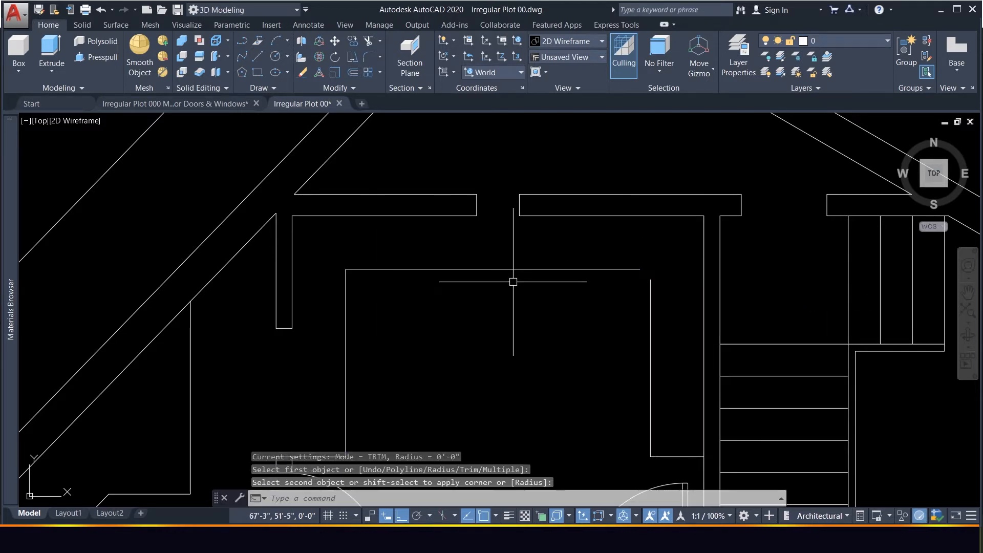
key(Return)
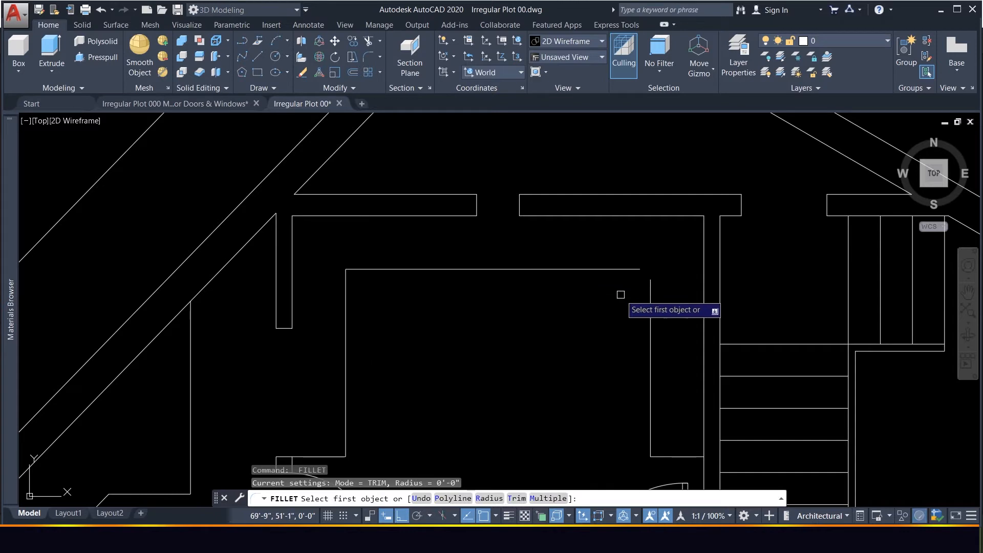
click(651, 303)
click(630, 269)
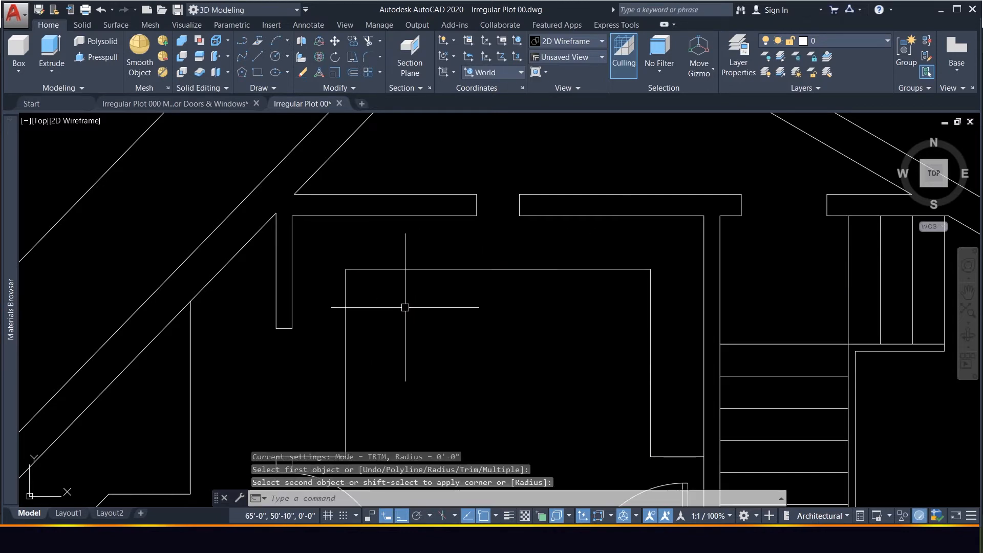
Chamfer the kitchen counter outline's northwest corner with both chamfer distances set to 6 inches.
scroll(405, 307, down, 5)
scroll(382, 269, up, 3)
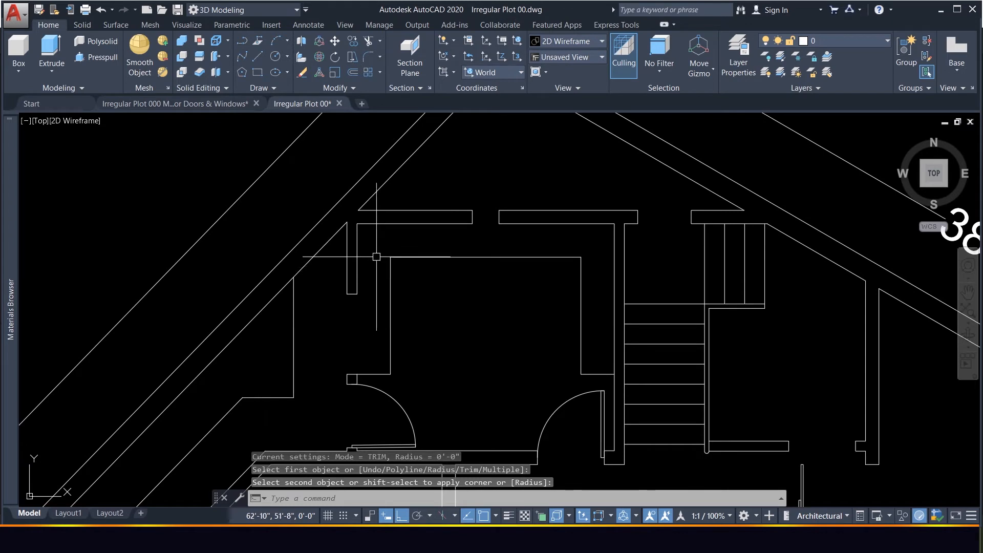
scroll(377, 257, up, 2)
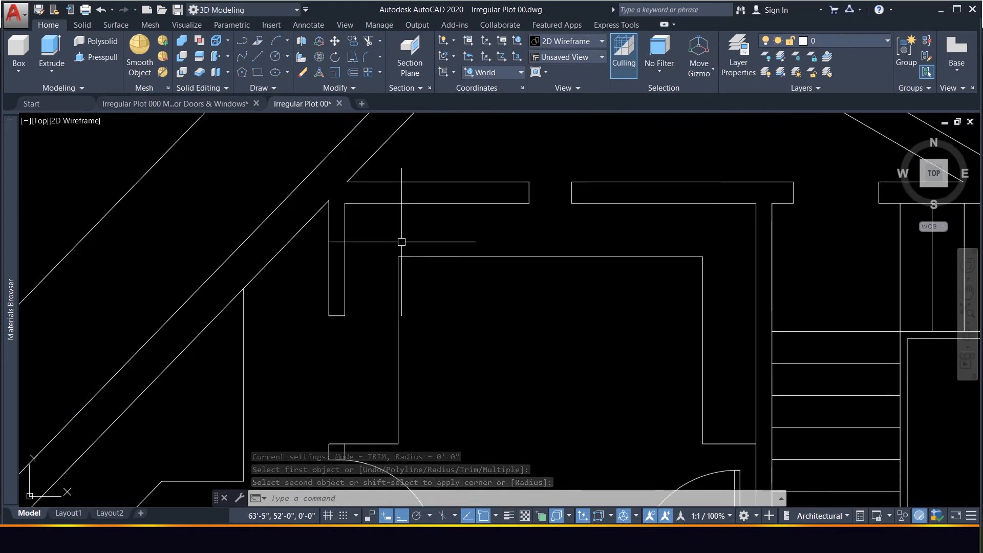
text(cham)
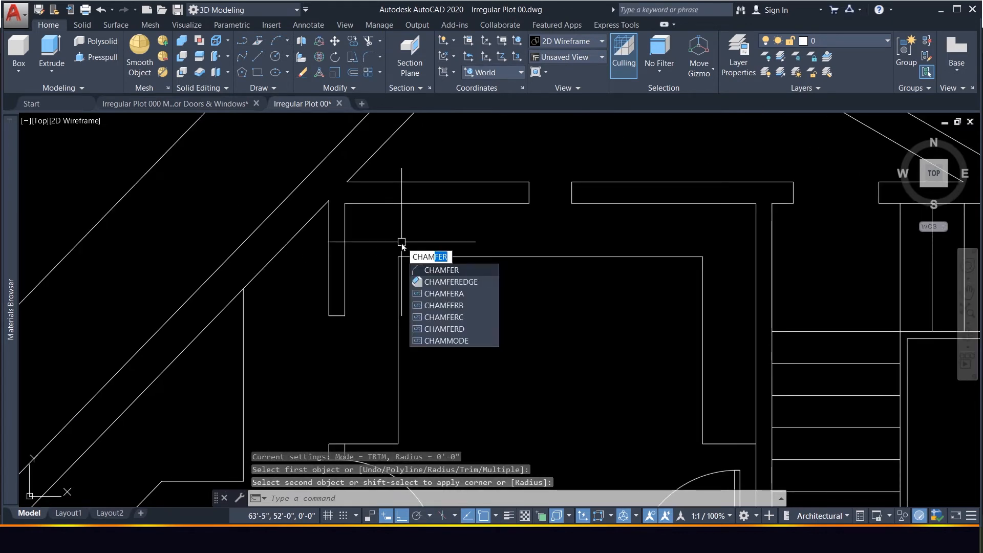
key(Escape)
click(380, 58)
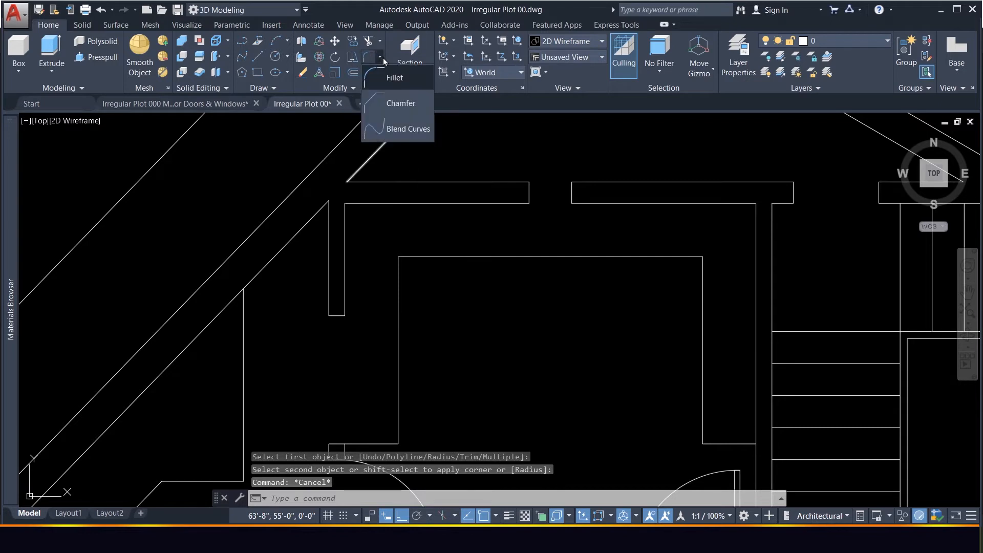
click(401, 101)
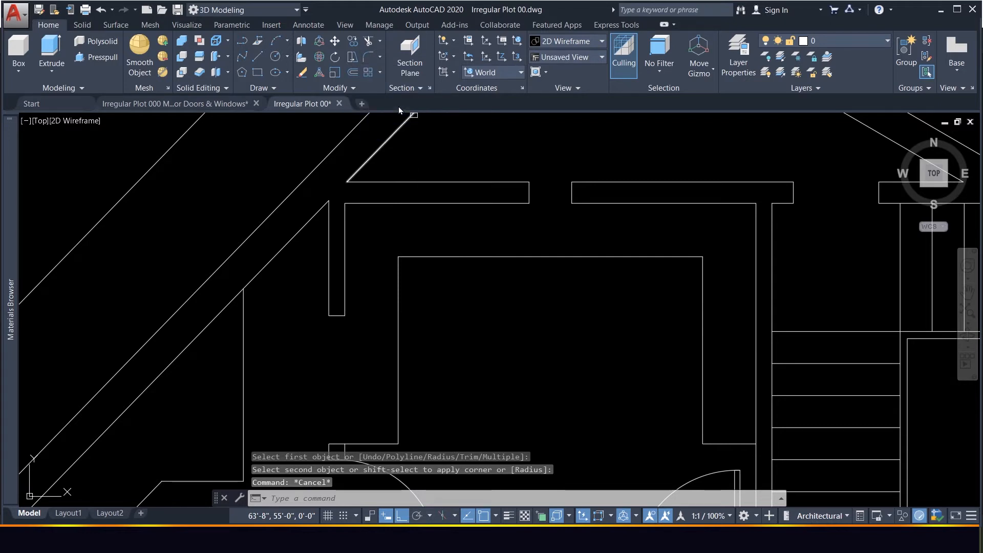
click(398, 302)
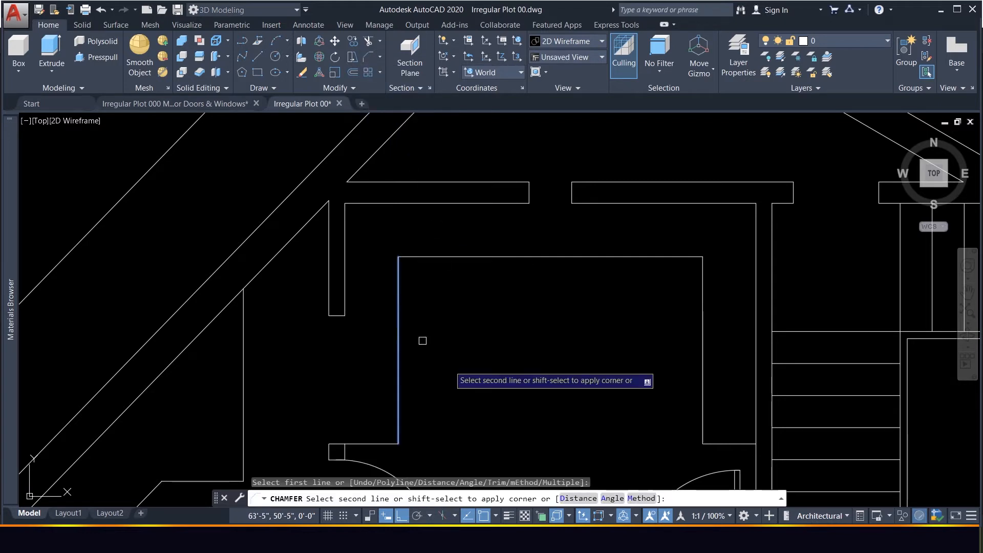
click(576, 499)
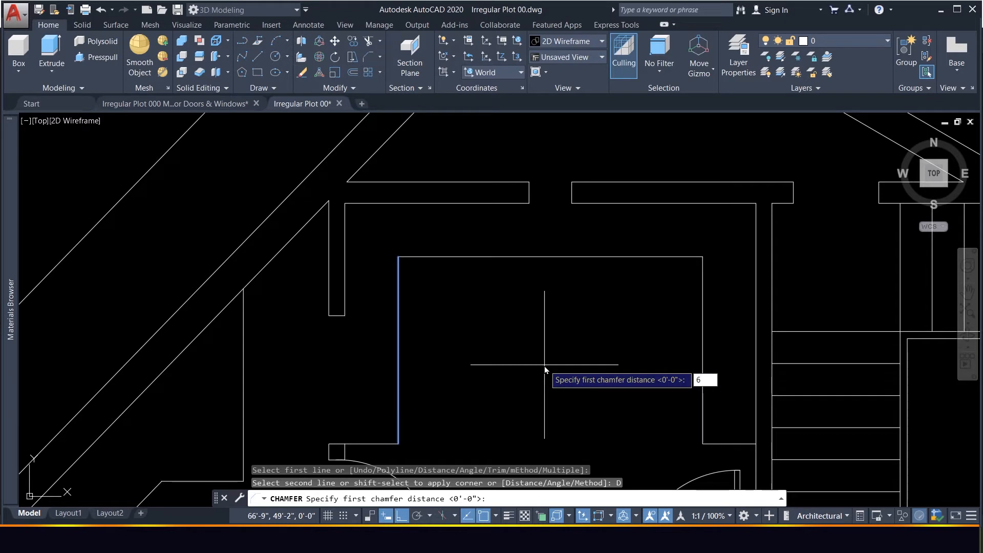
text(6)
key(Return)
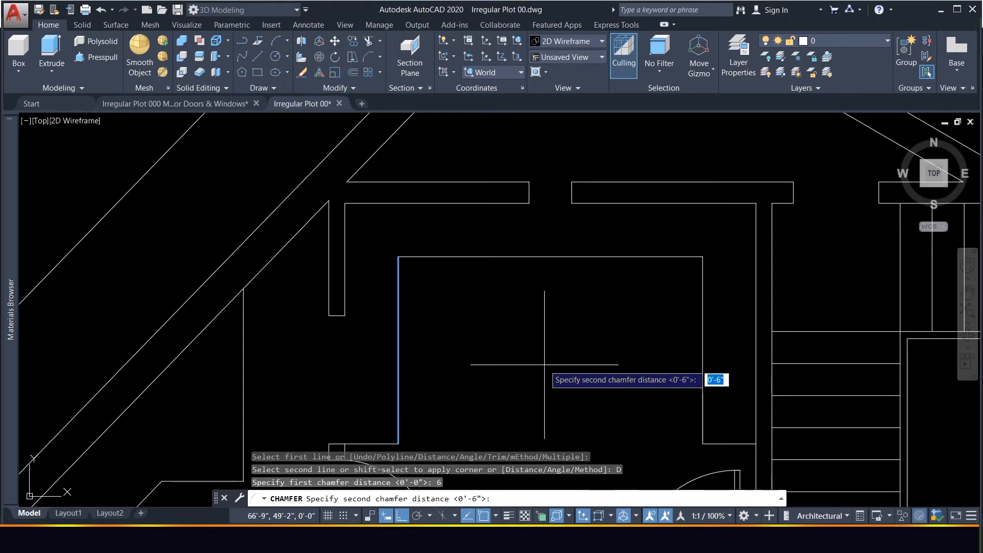
text(6)
key(Return)
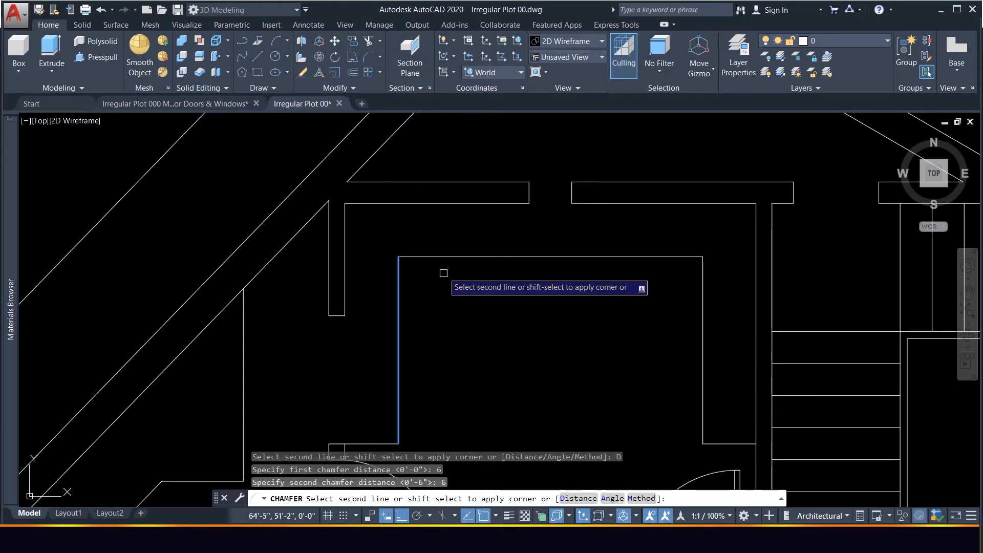
click(443, 257)
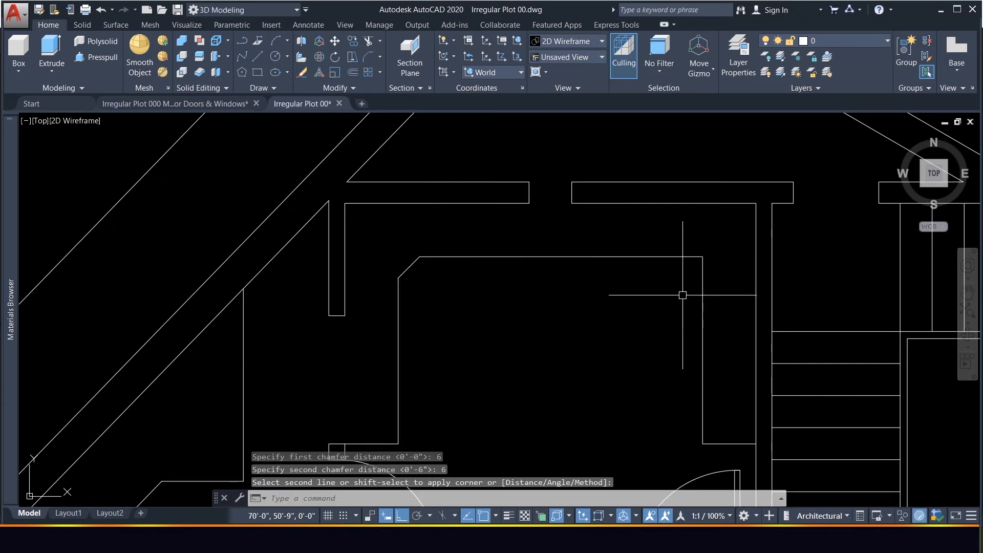
Chamfer the kitchen counter outline's northeast corner with the same 6-inch distances.
key(Return)
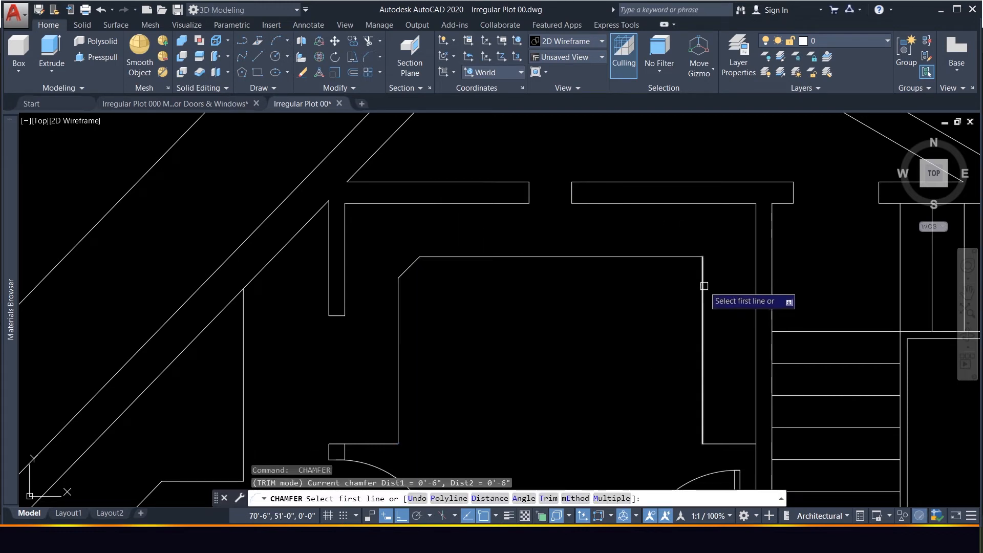
click(703, 286)
click(687, 256)
scroll(692, 233, down, 4)
scroll(691, 323, up, 2)
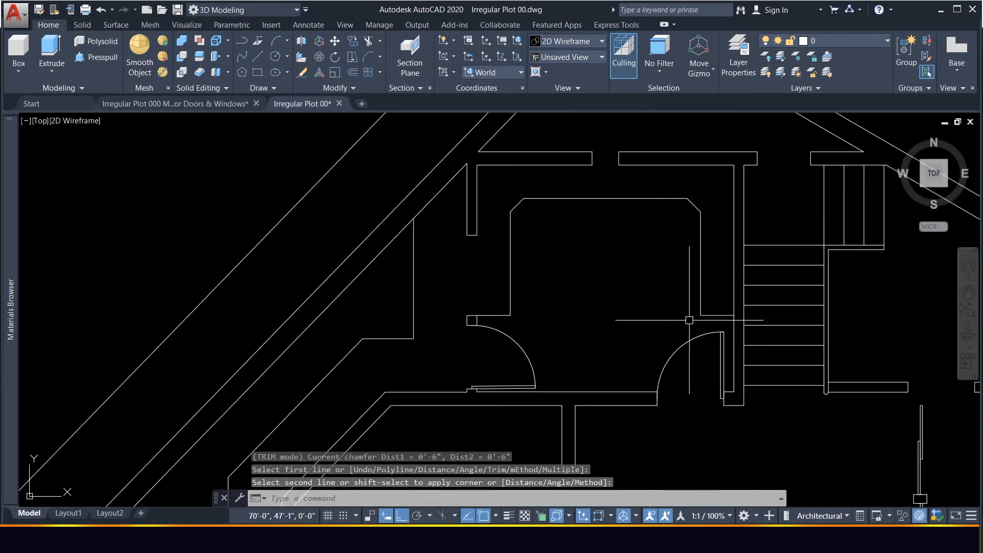
scroll(421, 307, up, 2)
scroll(397, 307, up, 2)
scroll(358, 302, down, 5)
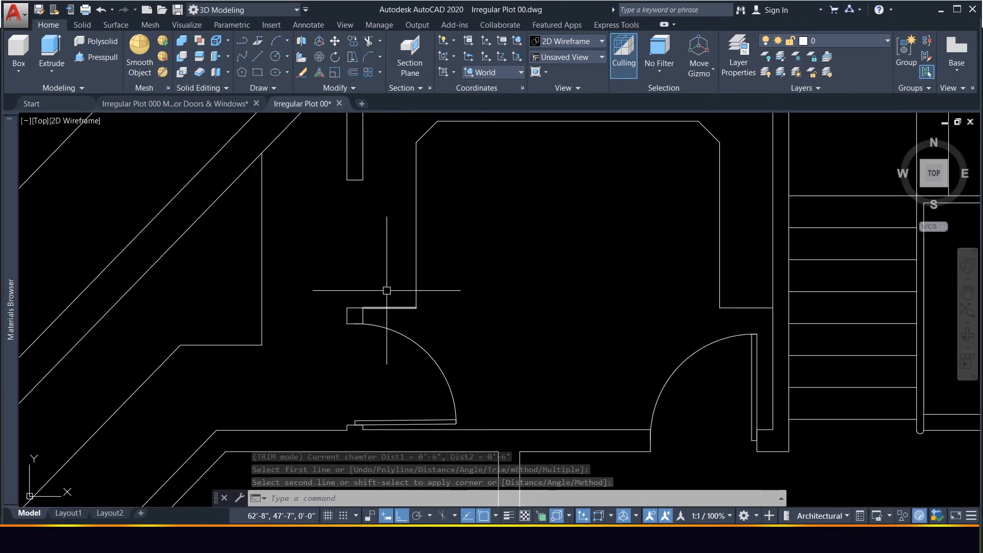
scroll(386, 285, up, 4)
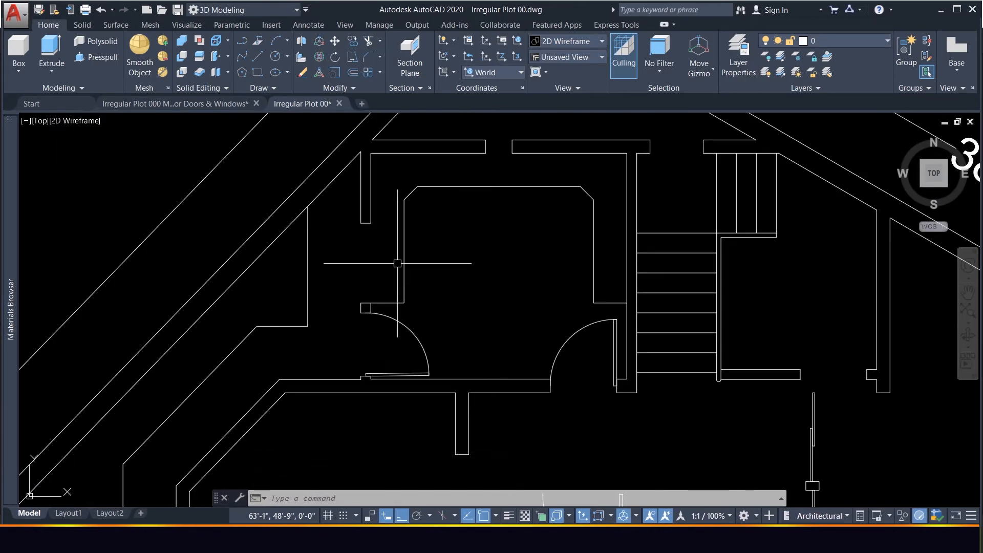
click(380, 57)
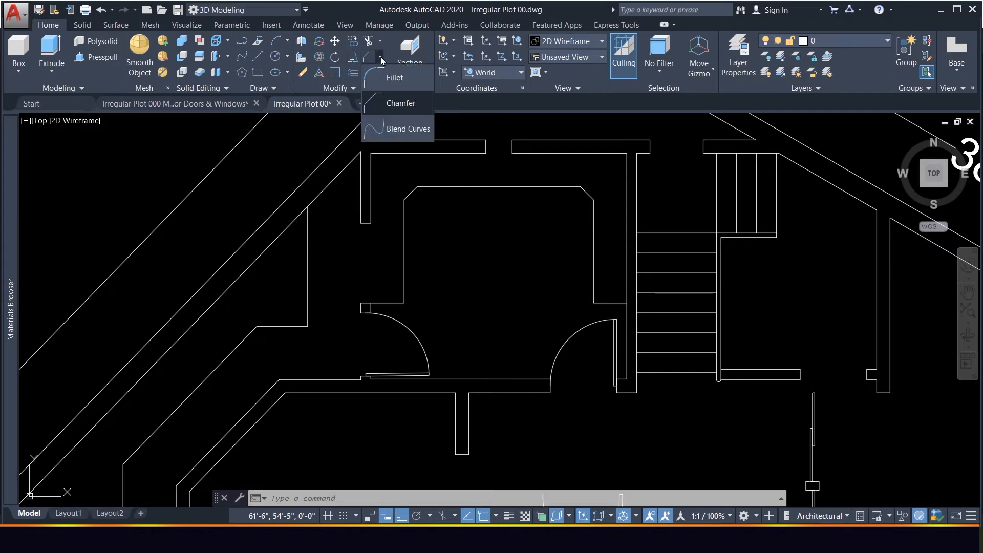
click(395, 79)
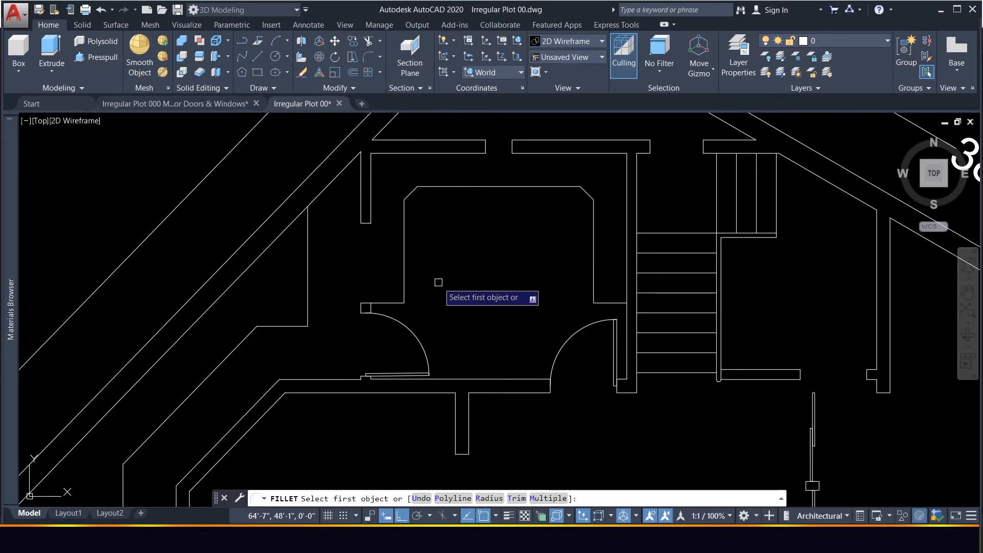
key(Escape)
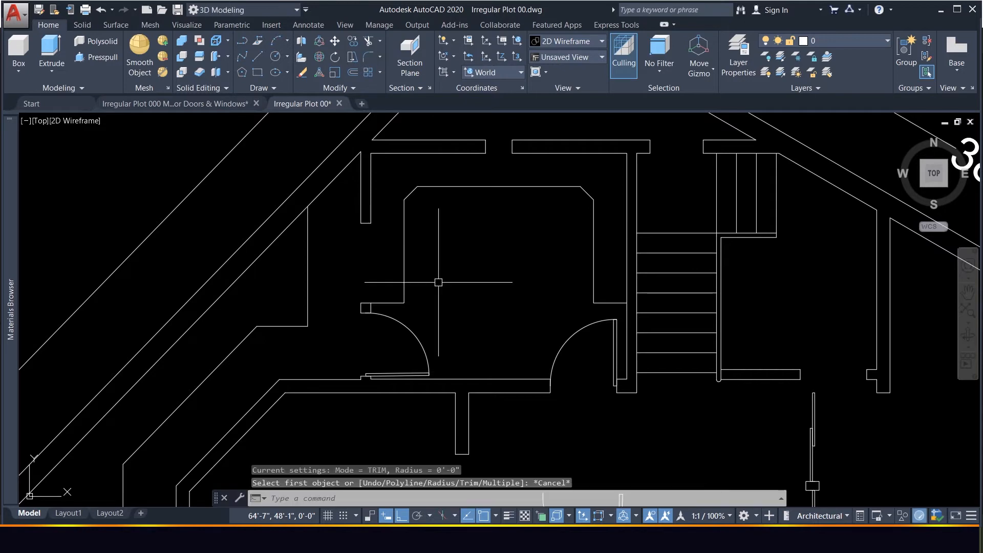
text(f)
key(Return)
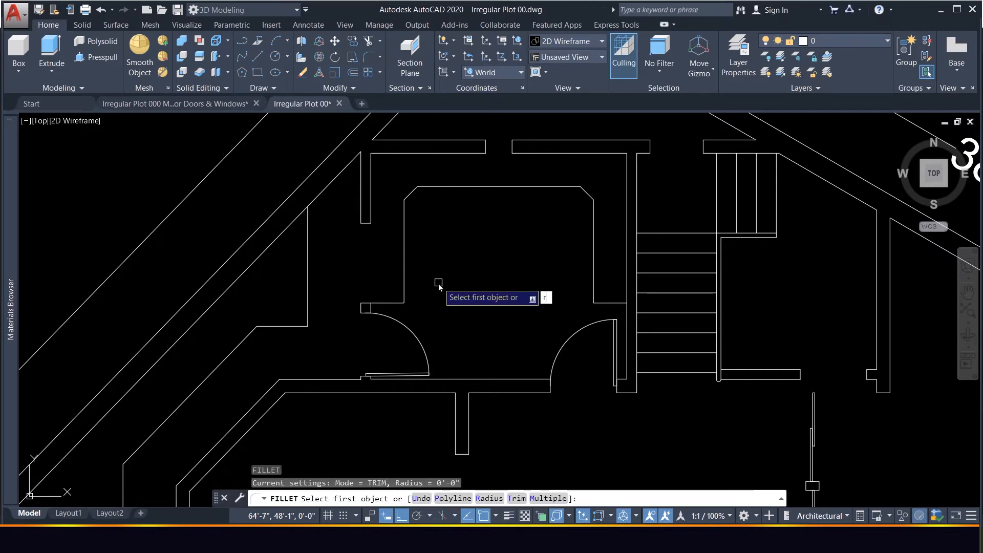
key(Return)
key(Escape)
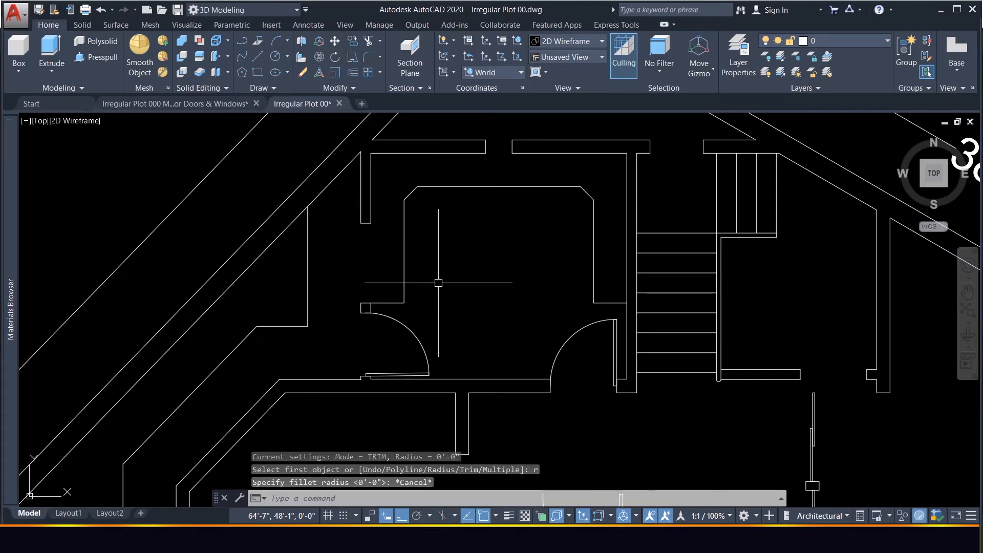
Fillet the kitchen counter outline's southwest corner with a radius of 6 inches.
text(f)
key(Return)
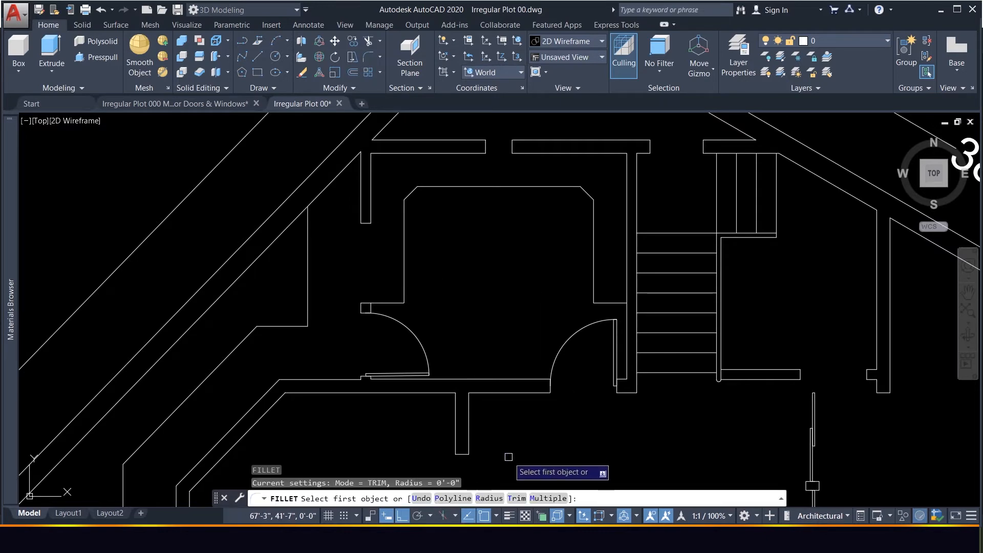
click(484, 498)
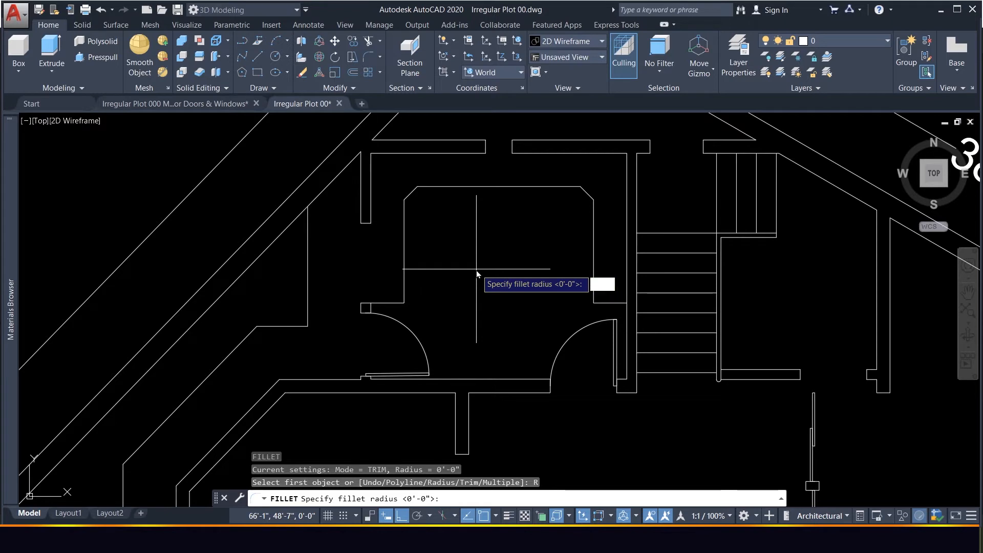
key(Return)
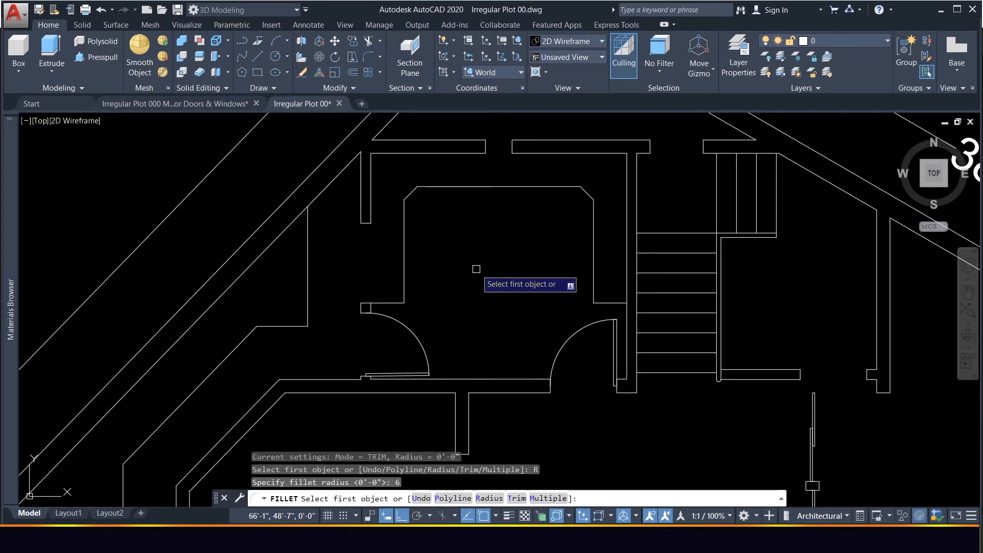
click(395, 304)
click(404, 291)
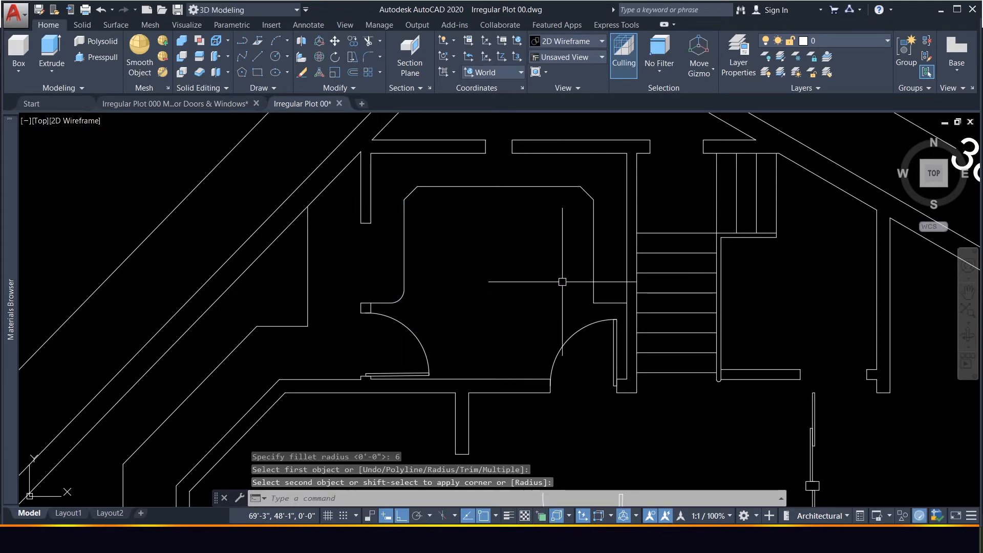
Fillet the kitchen counter outline's southeast corner with the same 6-inch radius.
key(Return)
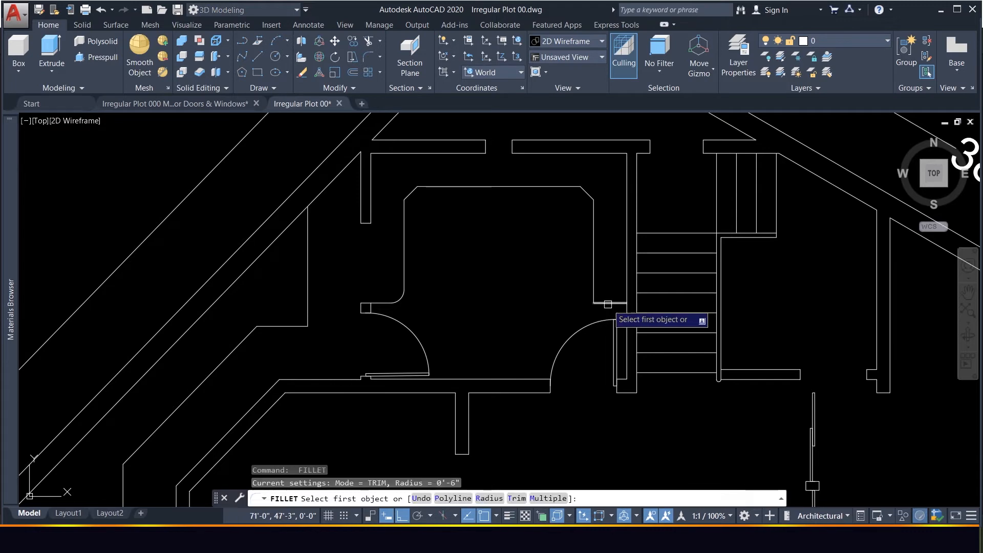
click(605, 302)
click(593, 284)
scroll(496, 298, down, 4)
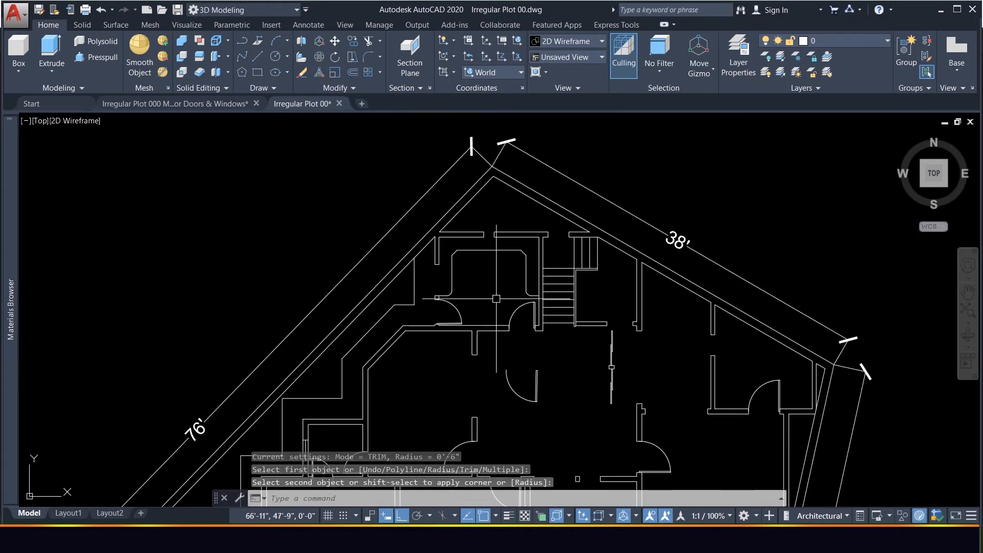
scroll(499, 334, up, 4)
scroll(505, 348, down, 2)
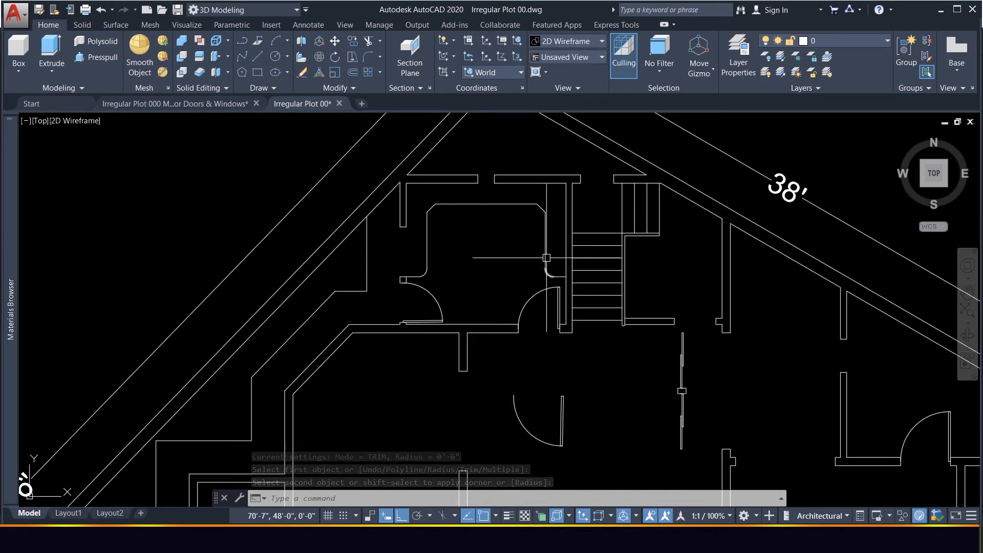
scroll(494, 248, down, 2)
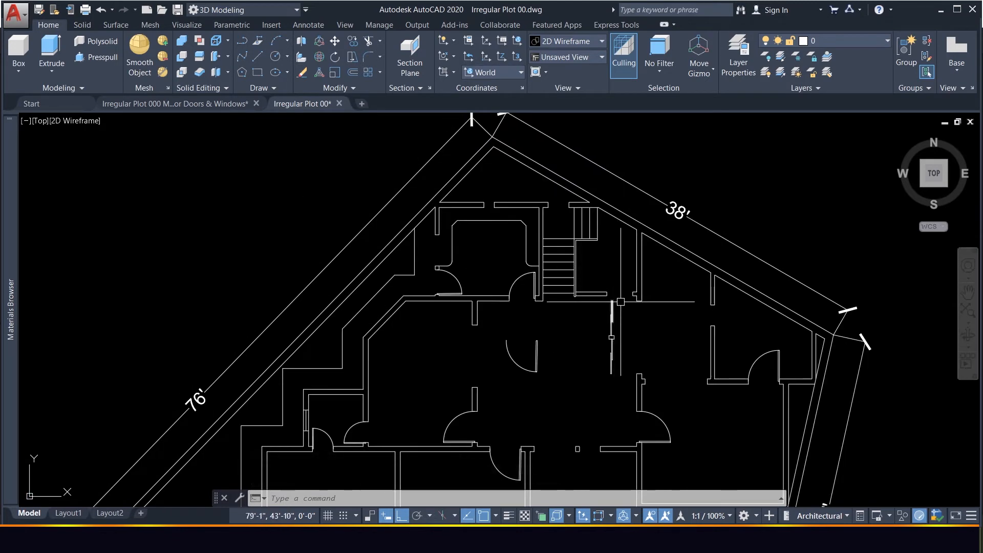
scroll(636, 318, up, 4)
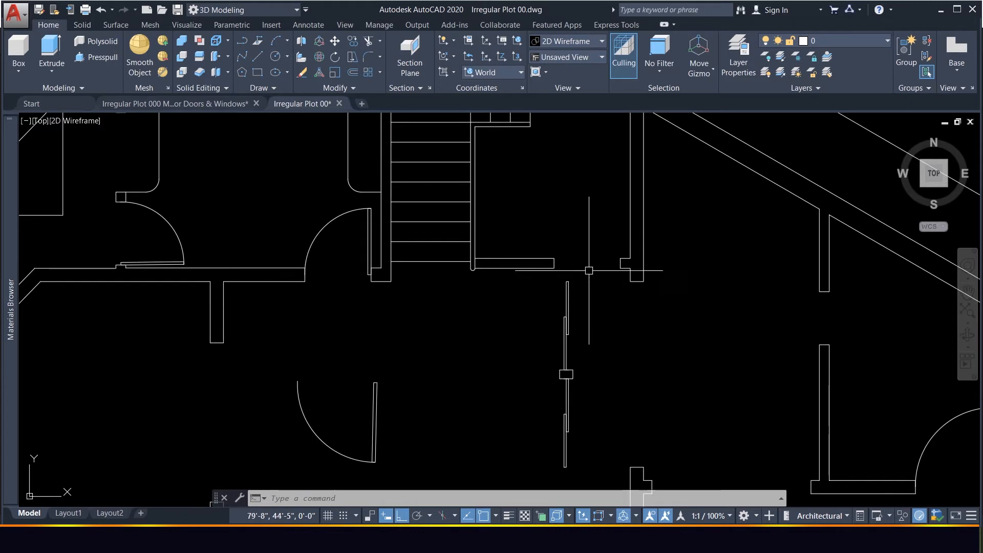
click(405, 445)
click(286, 407)
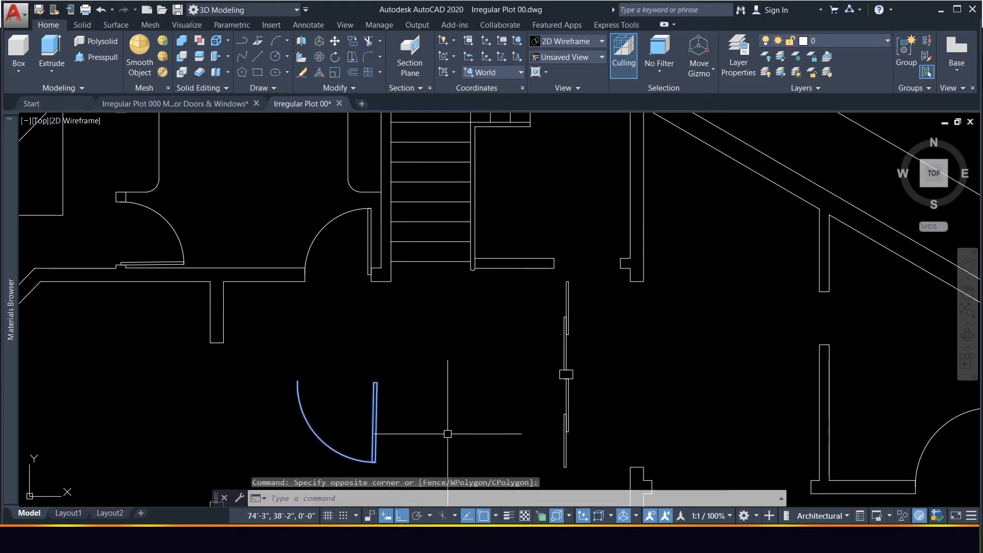
text(mi)
key(Return)
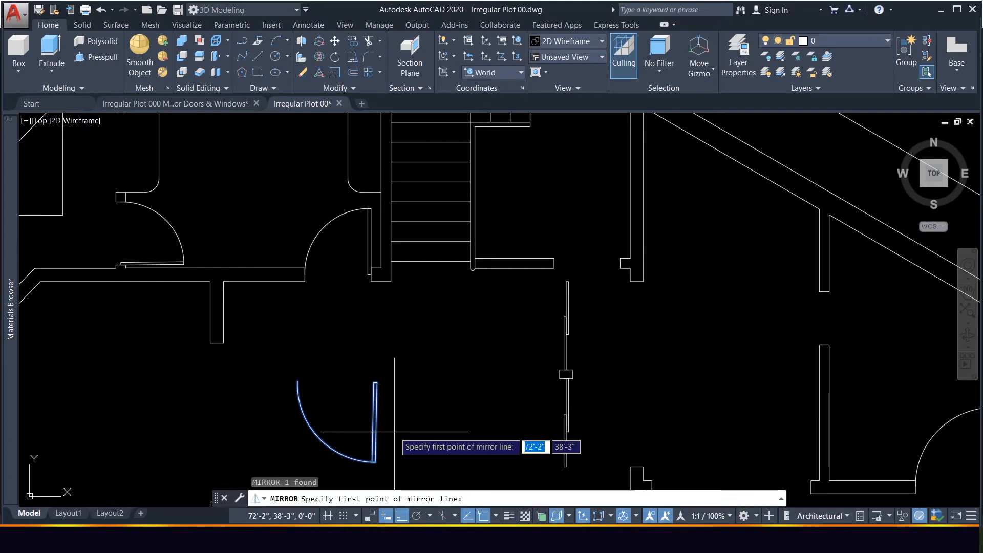
click(374, 382)
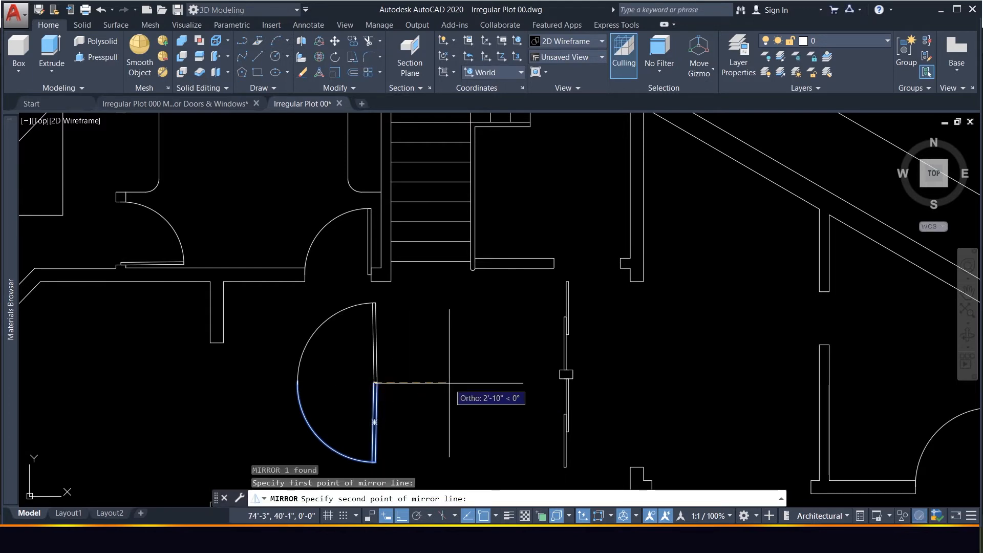
key(Escape)
Erase the loose door standing in the open room south of the kitchen.
scroll(383, 358, down, 2)
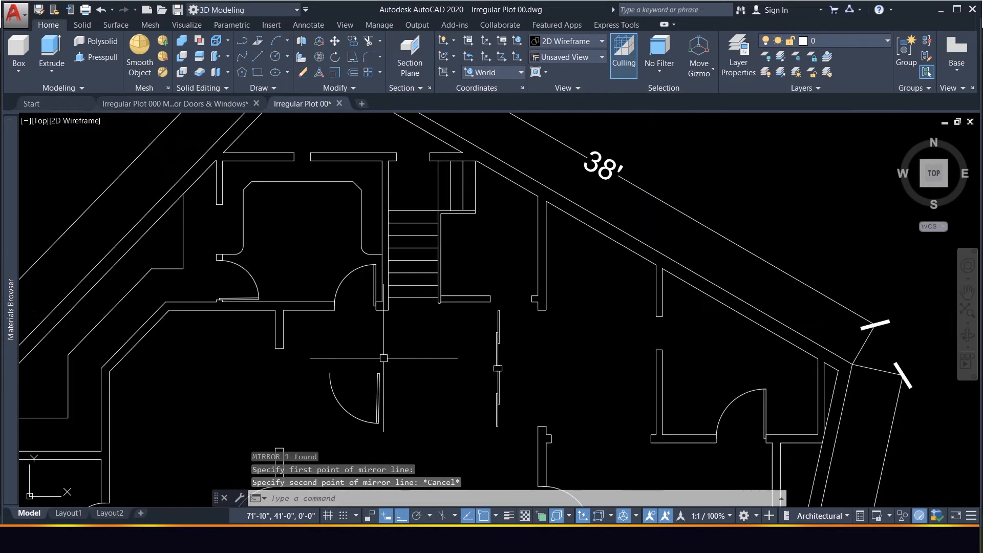
scroll(383, 400, up, 6)
scroll(389, 406, down, 5)
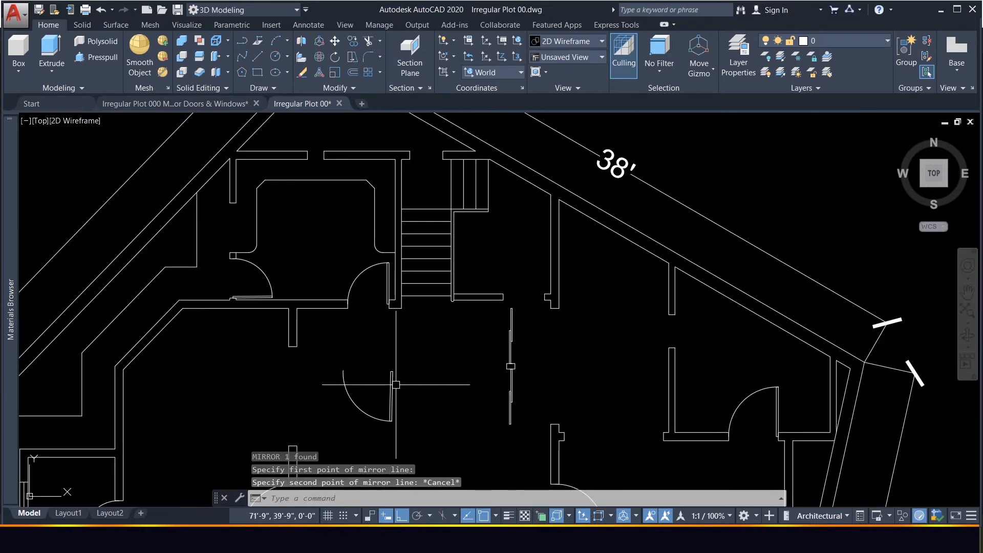
click(390, 438)
key(Delete)
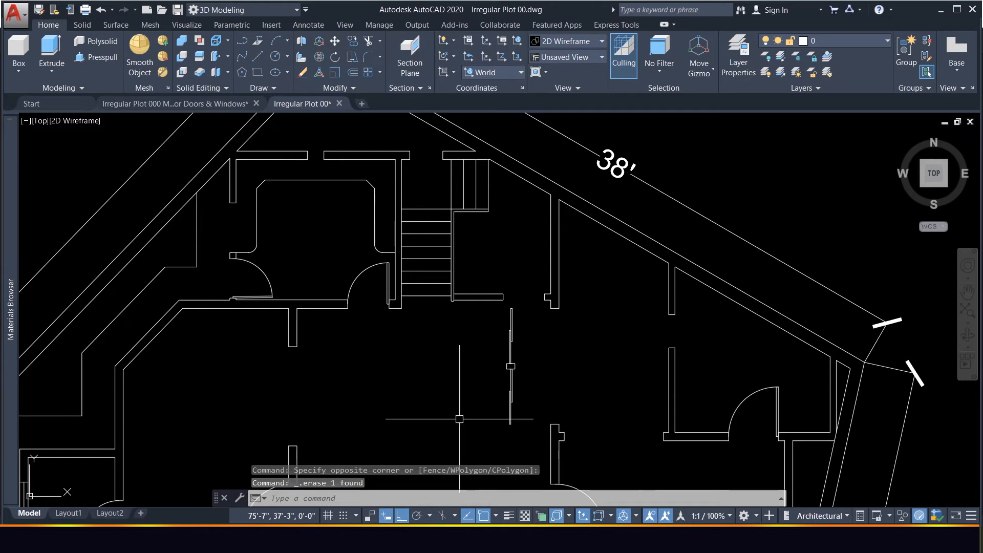
scroll(450, 407, down, 6)
scroll(450, 407, up, 6)
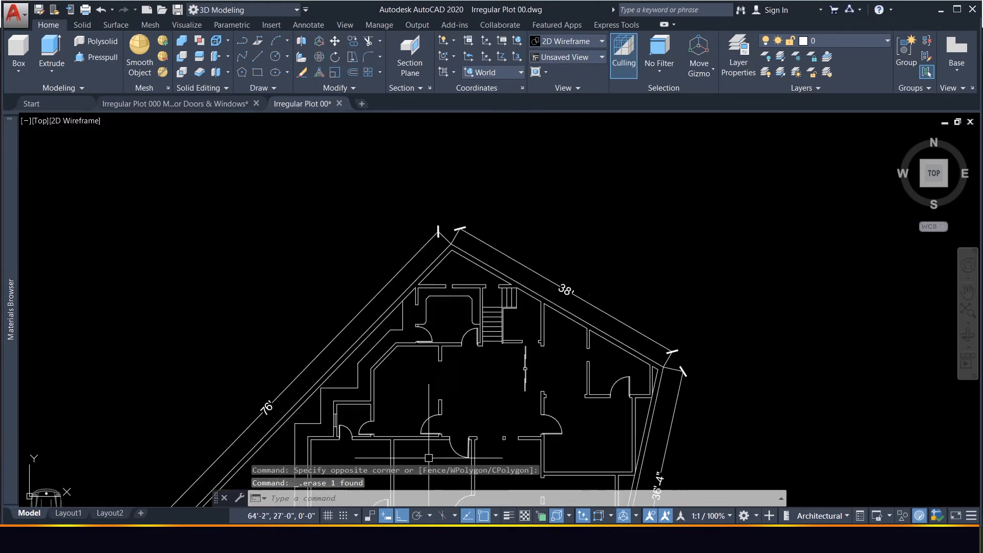
Copy the door on the east room's west wall straight north, placing the copy near the gap beside the vertical sliding door.
click(652, 431)
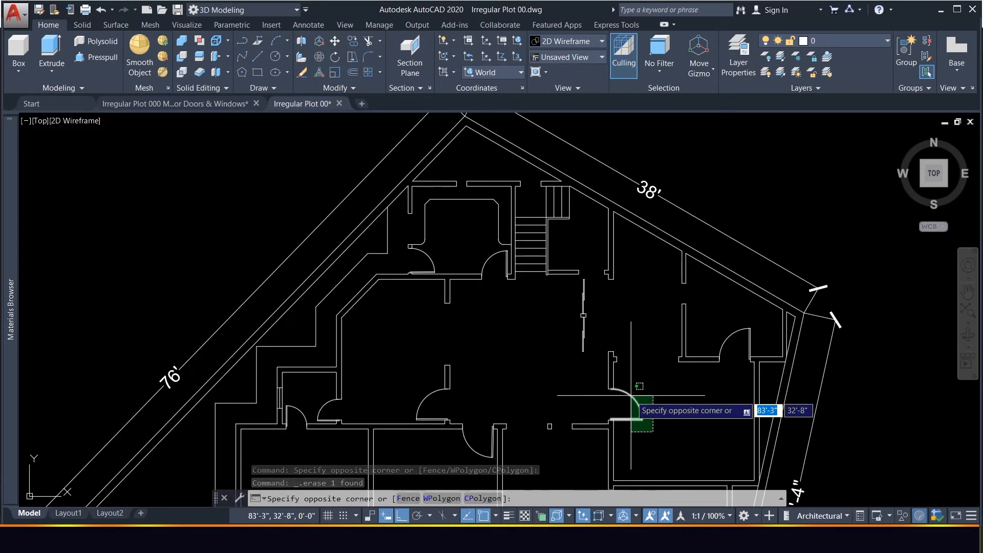
click(628, 409)
text(o)
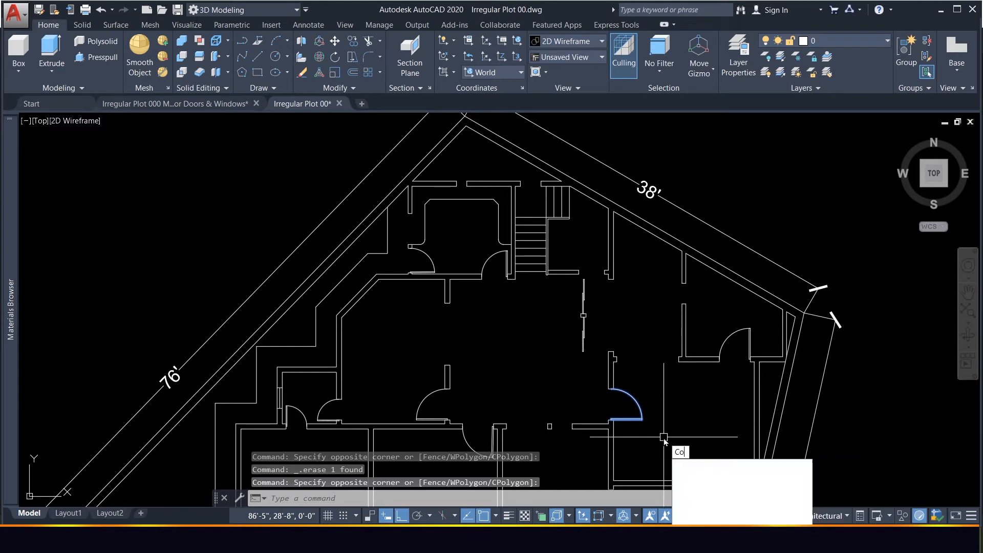
key(Return)
click(570, 401)
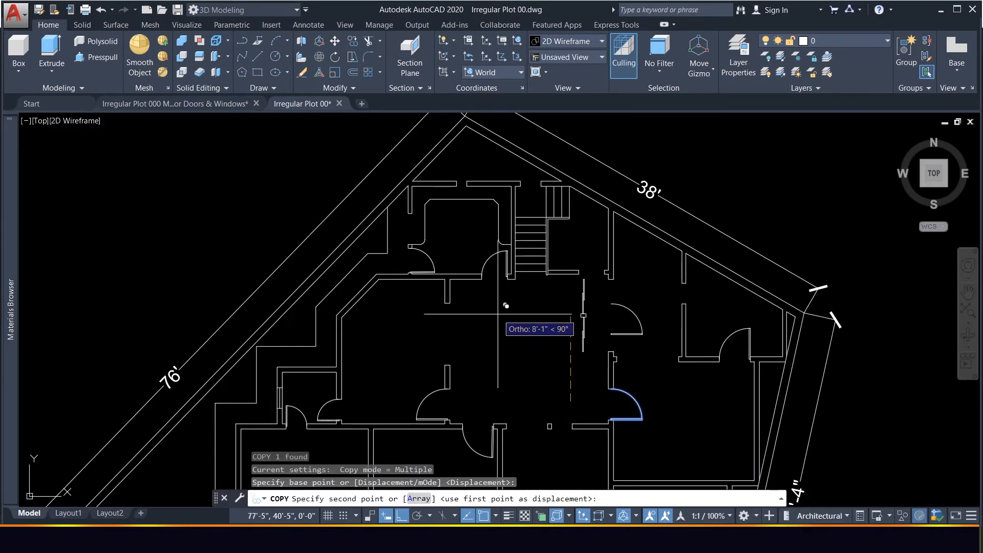
click(519, 307)
key(Escape)
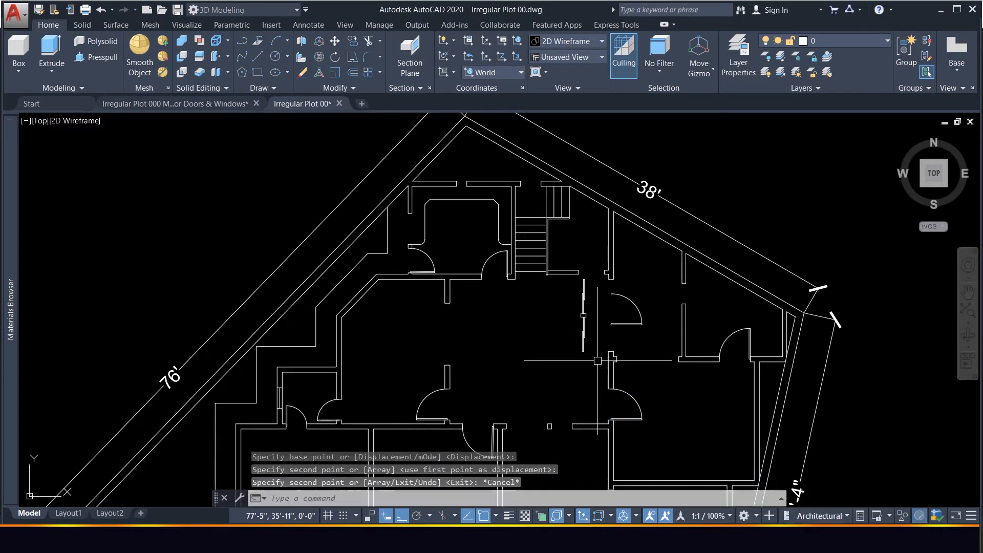
click(649, 328)
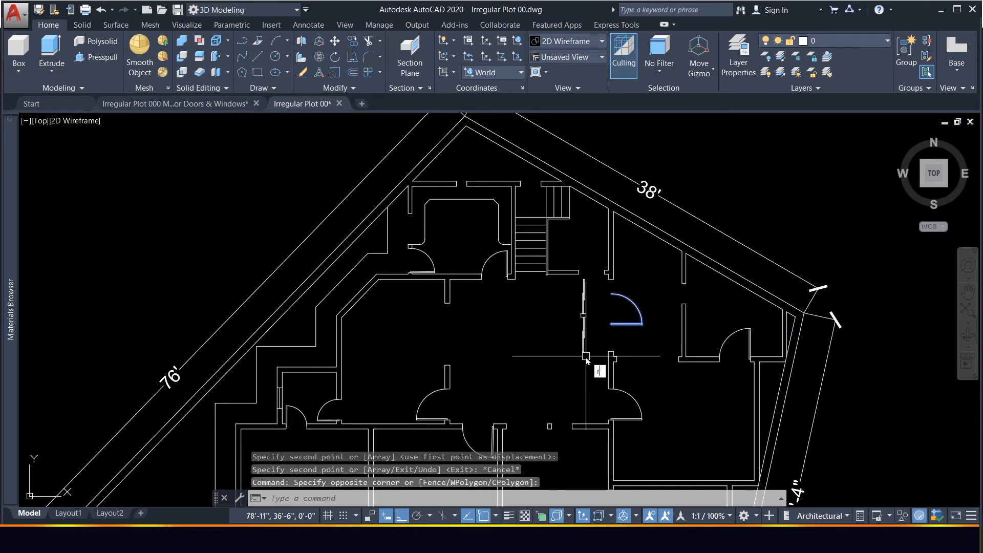
text(o)
key(Return)
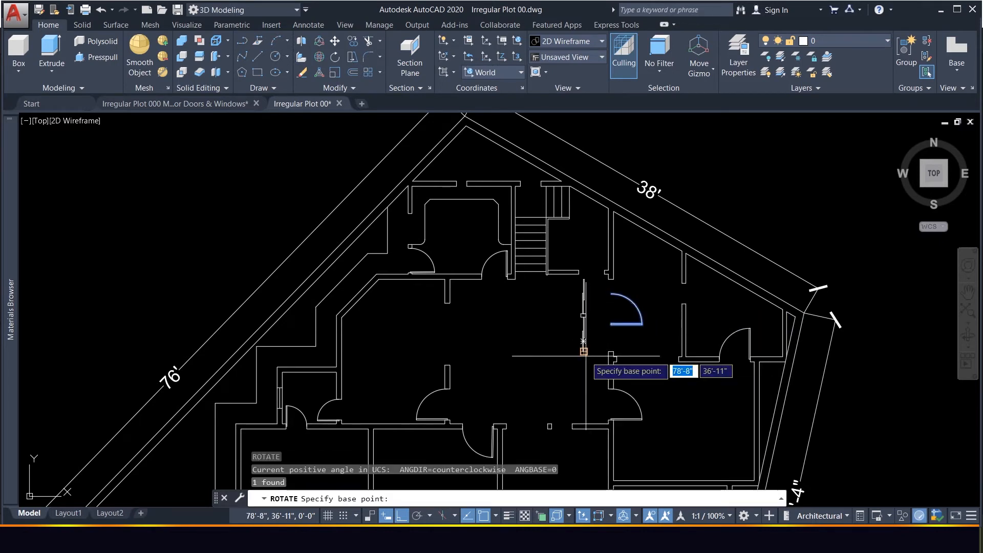
click(611, 324)
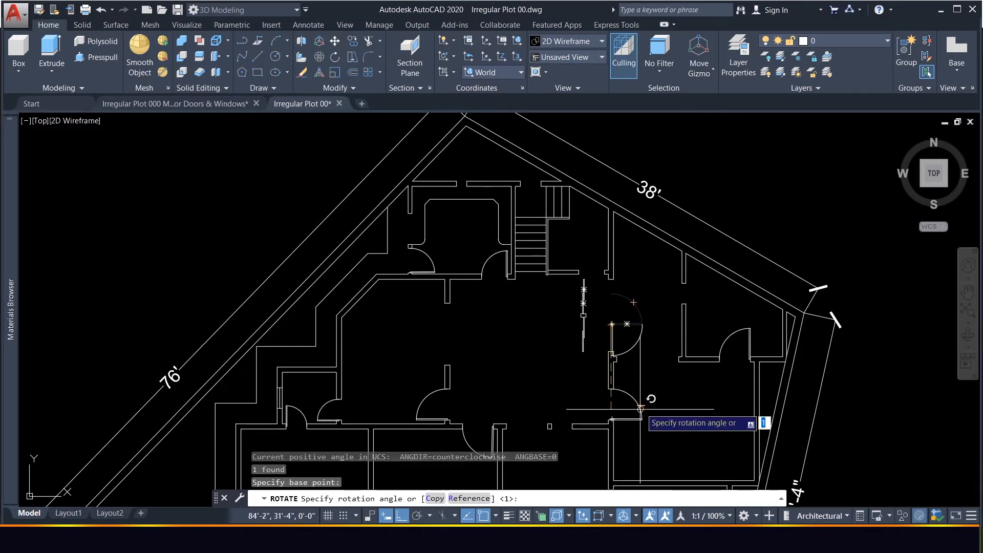
click(665, 515)
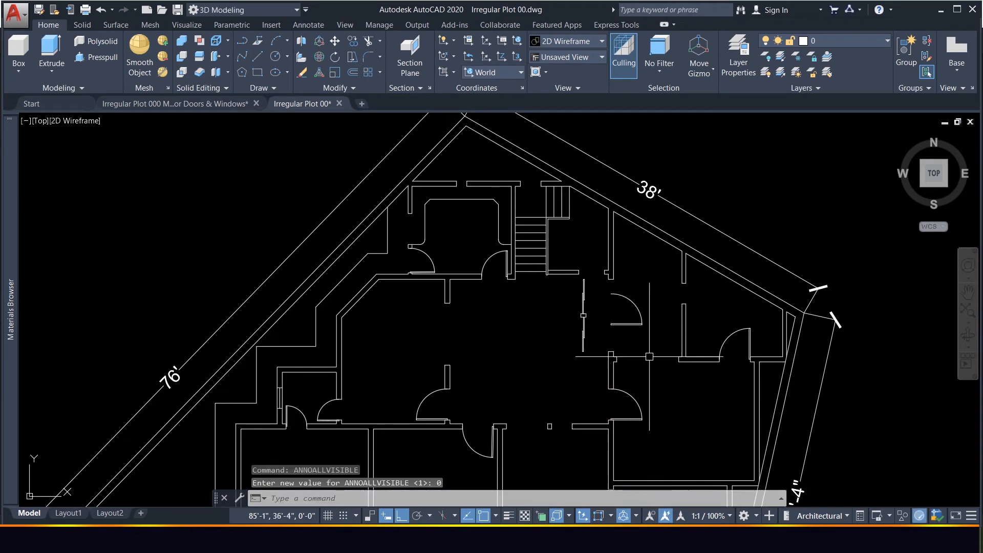
Rotate the new door copy 270 degrees about the free end of its leaf.
click(647, 329)
click(636, 300)
text(ro)
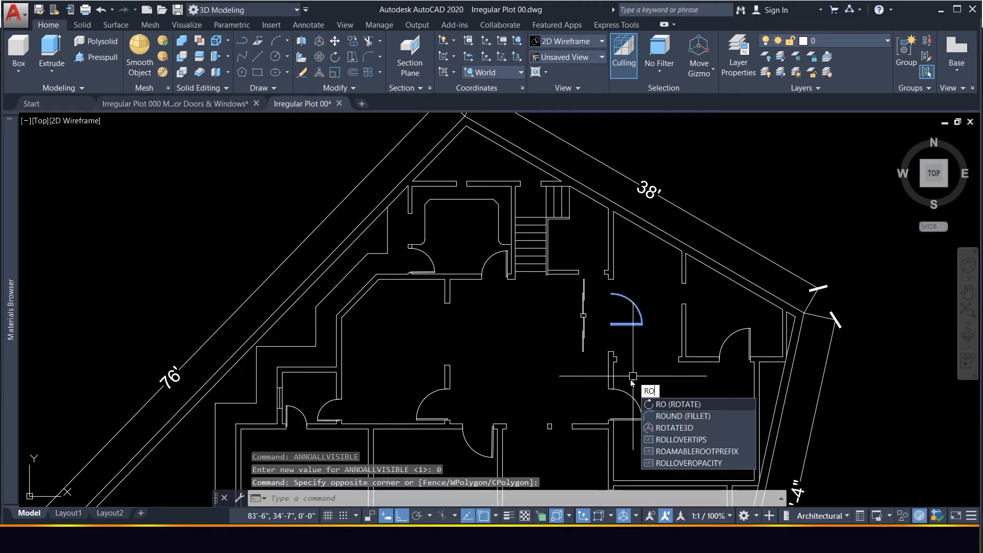
key(Return)
click(642, 323)
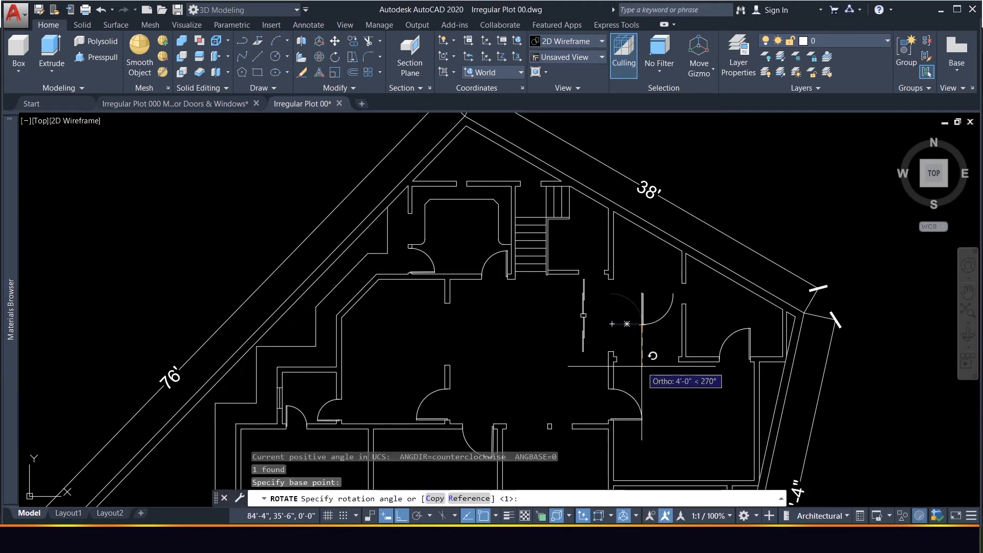
click(641, 365)
Mirror the rotated door across a horizontal line through its leaf's upper end, keeping the source, and erase the original door.
click(658, 350)
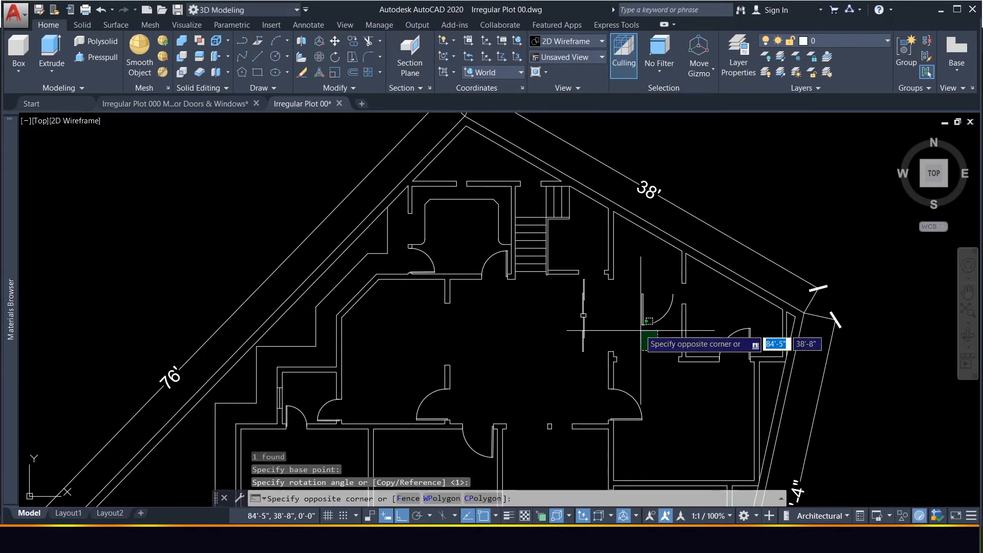
click(634, 325)
text(i)
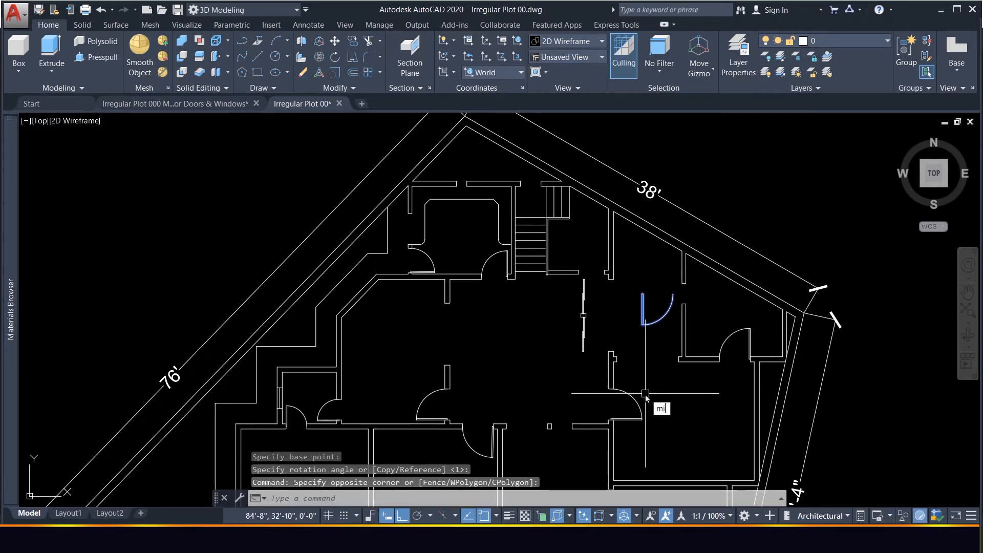
key(Return)
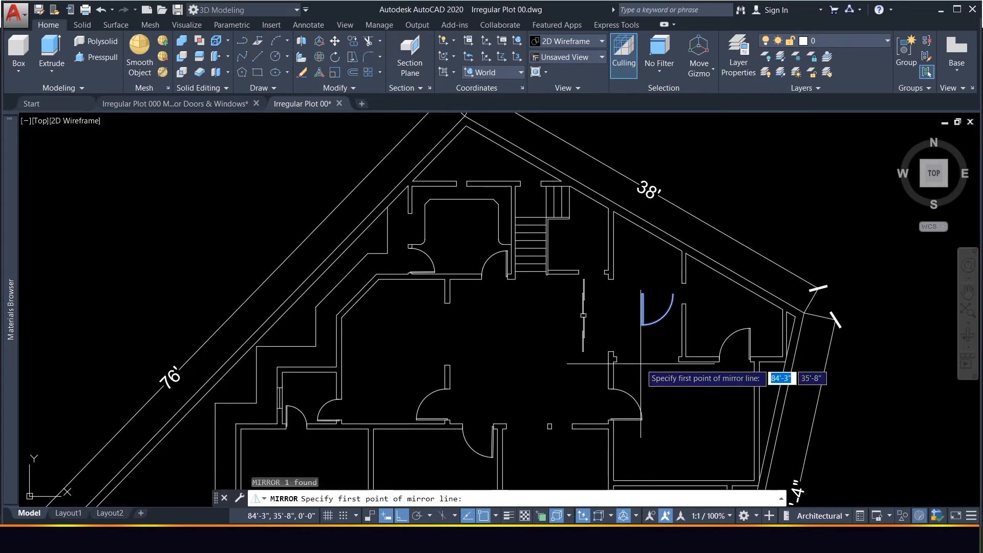
click(642, 294)
click(850, 238)
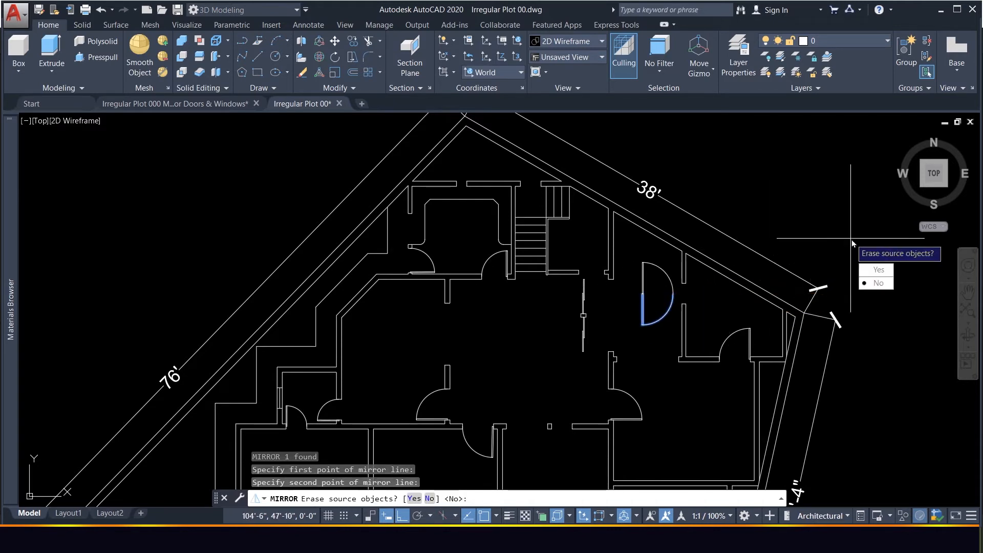
click(877, 283)
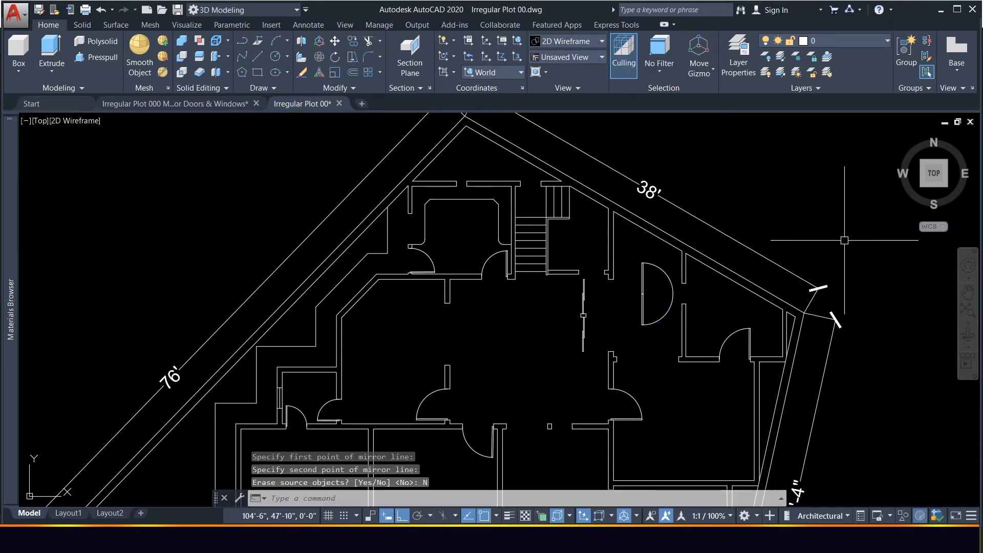
click(652, 336)
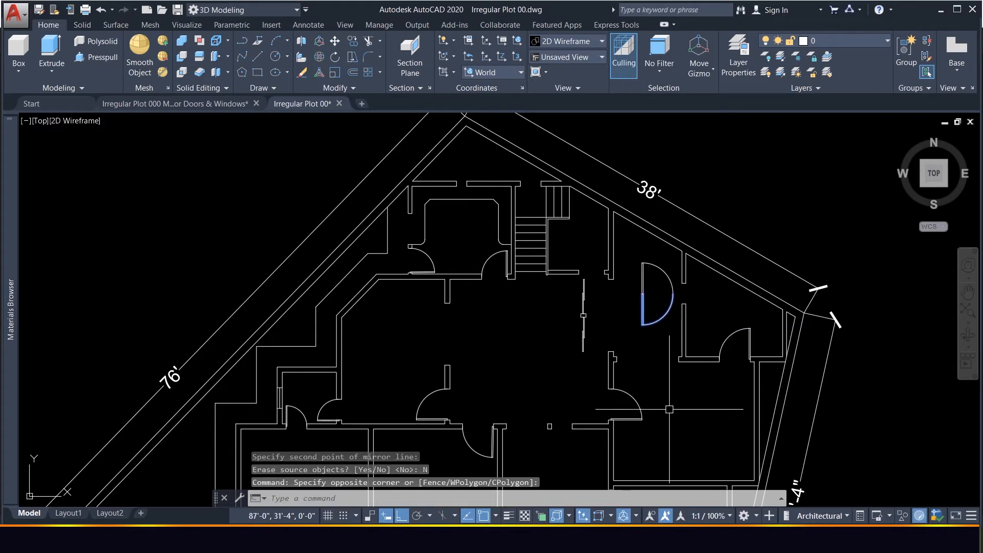
key(Delete)
Mirror the remaining door copy across the vertical line of its leaf, keeping the source, and erase the original on the east side.
click(677, 280)
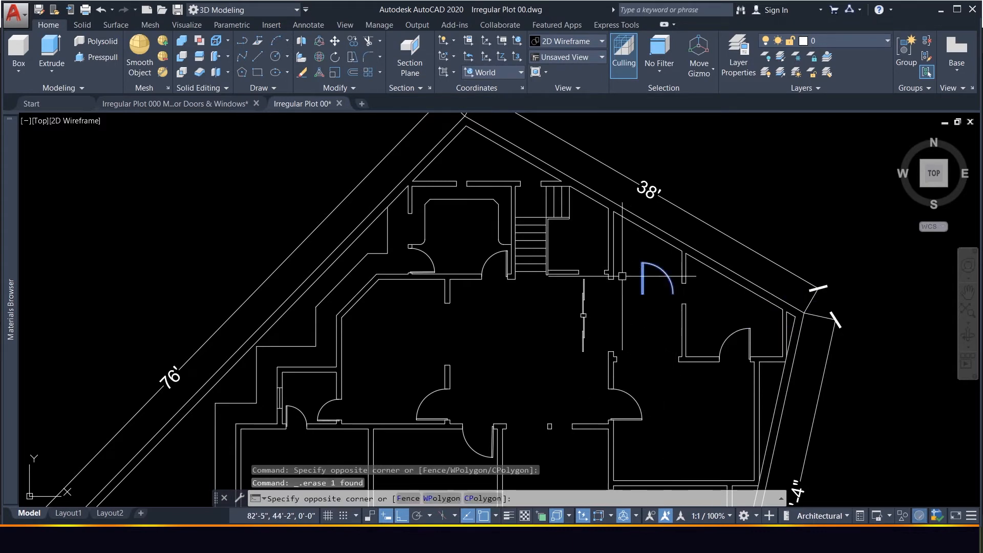
click(659, 346)
text(mi)
key(Return)
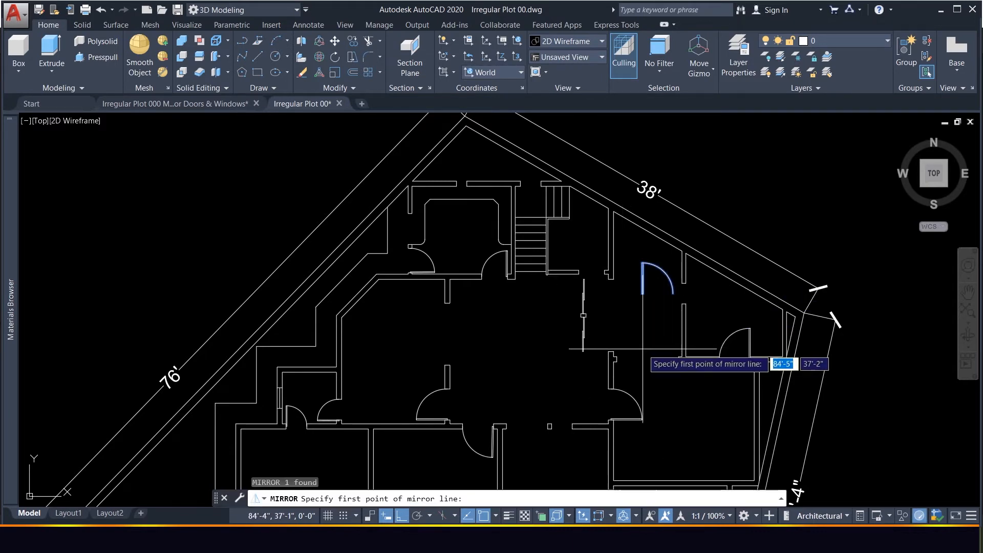
click(642, 278)
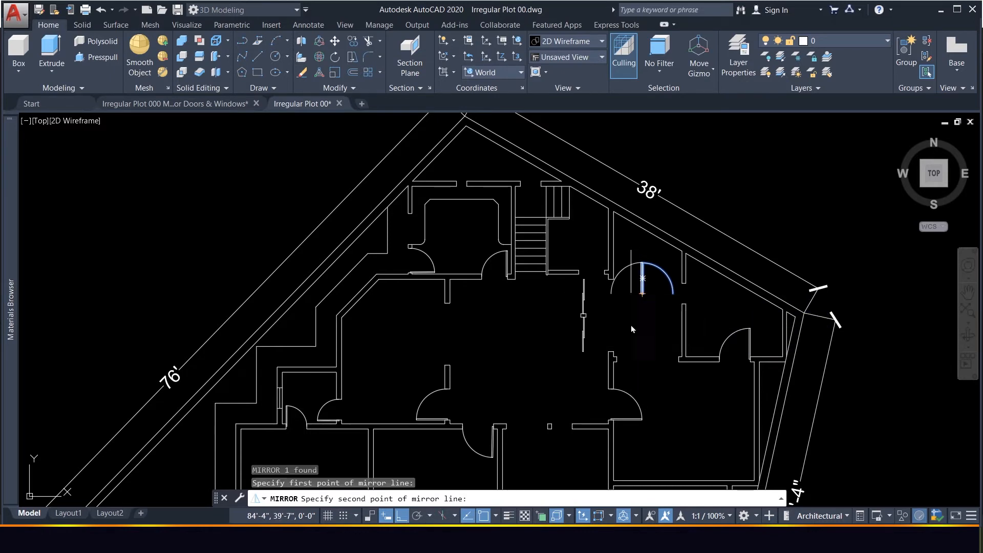
click(640, 318)
click(652, 372)
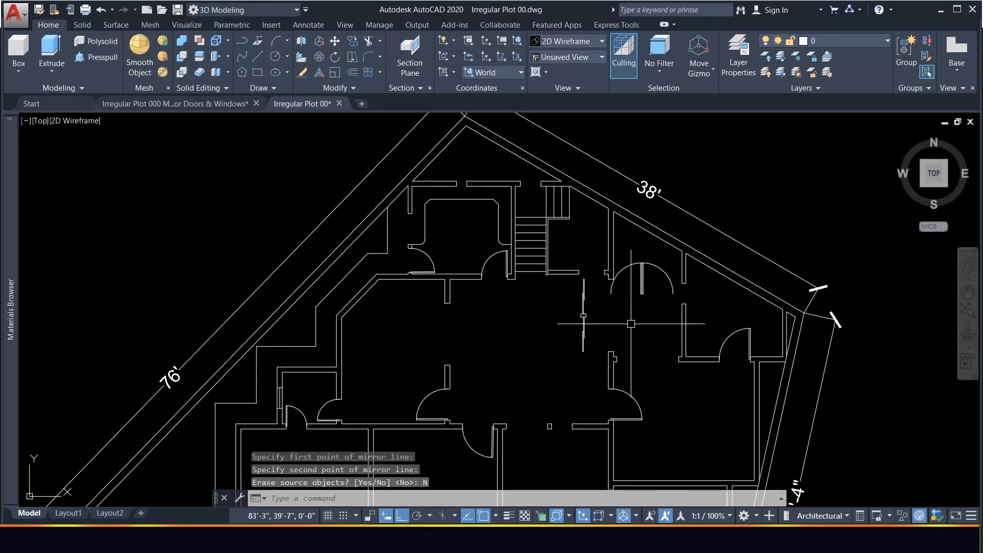
key(Delete)
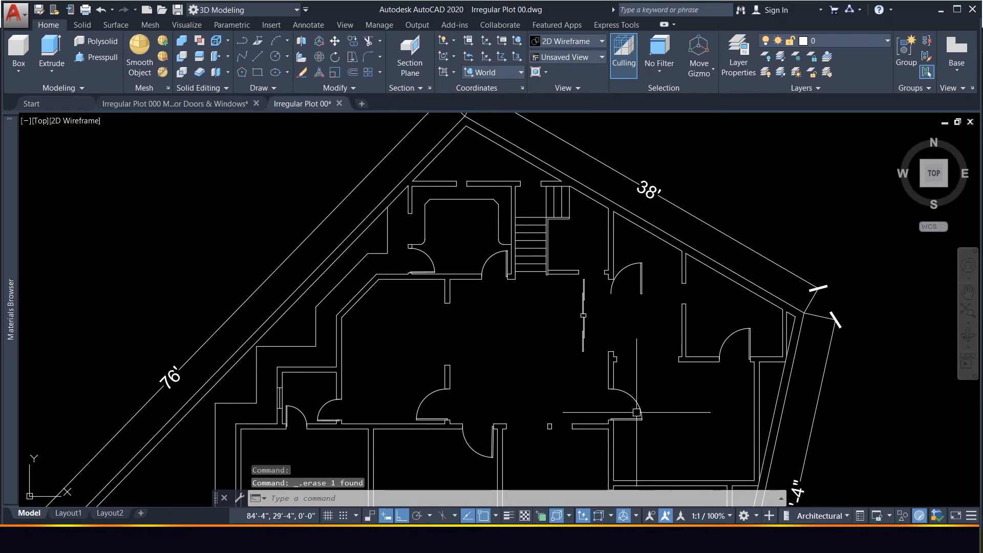
Move the mirrored door with Ortho off to just above the wall opening east of the staircase.
click(658, 309)
click(633, 281)
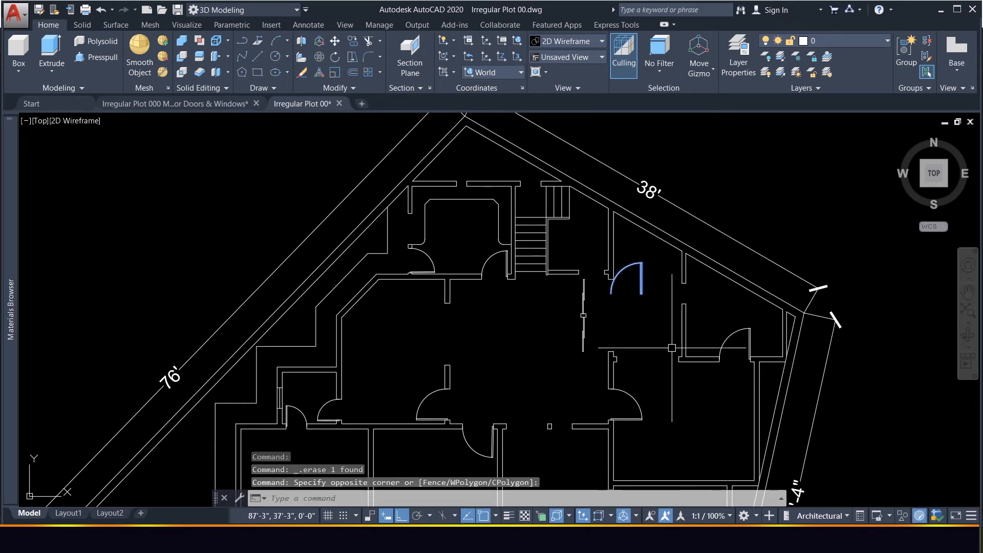
text(m)
key(Return)
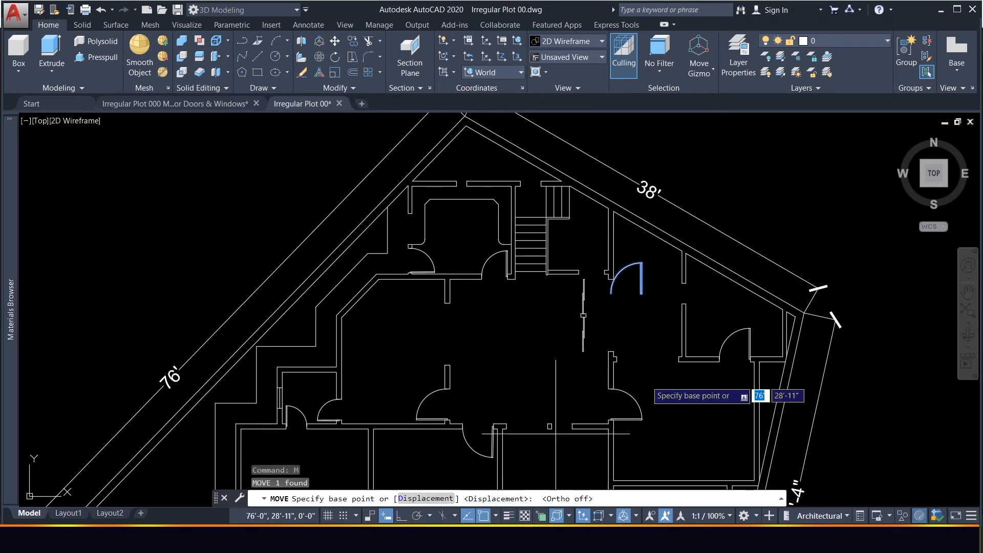
click(642, 278)
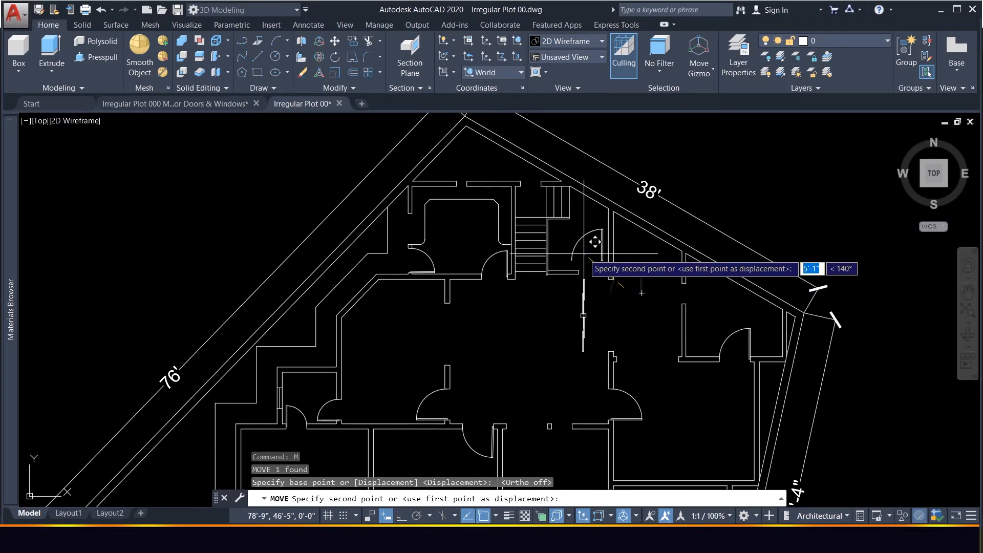
click(587, 261)
scroll(589, 259, up, 5)
key(Escape)
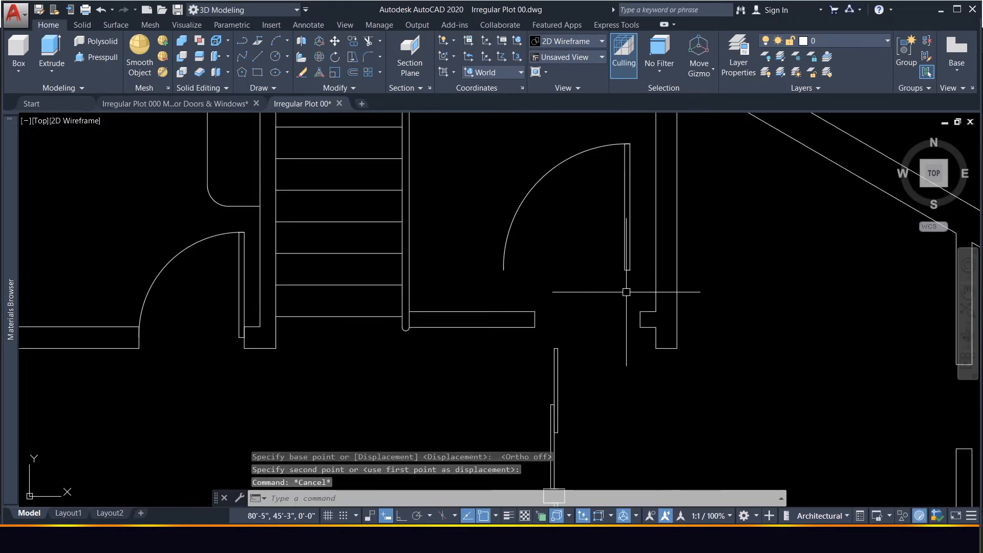
Align the door with the opening east of the staircase, matching its arc end to the west jamb and its leaf base to the east jamb.
click(633, 288)
click(532, 218)
text(AL)
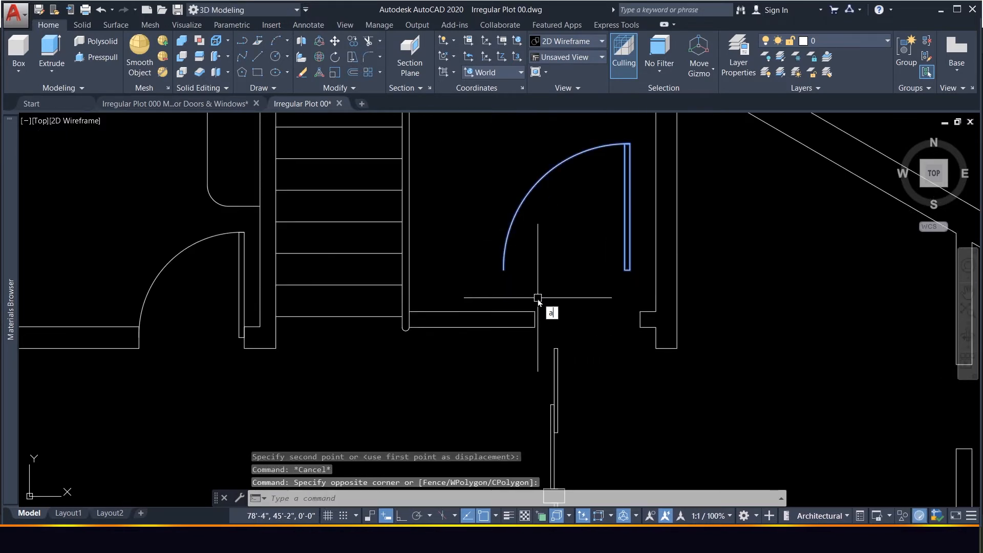
key(Return)
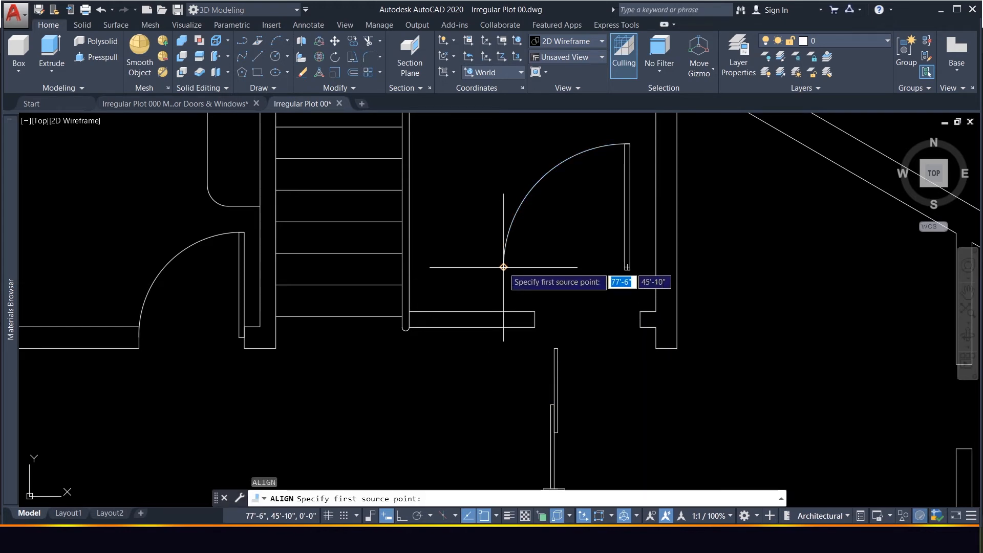
click(503, 267)
click(535, 318)
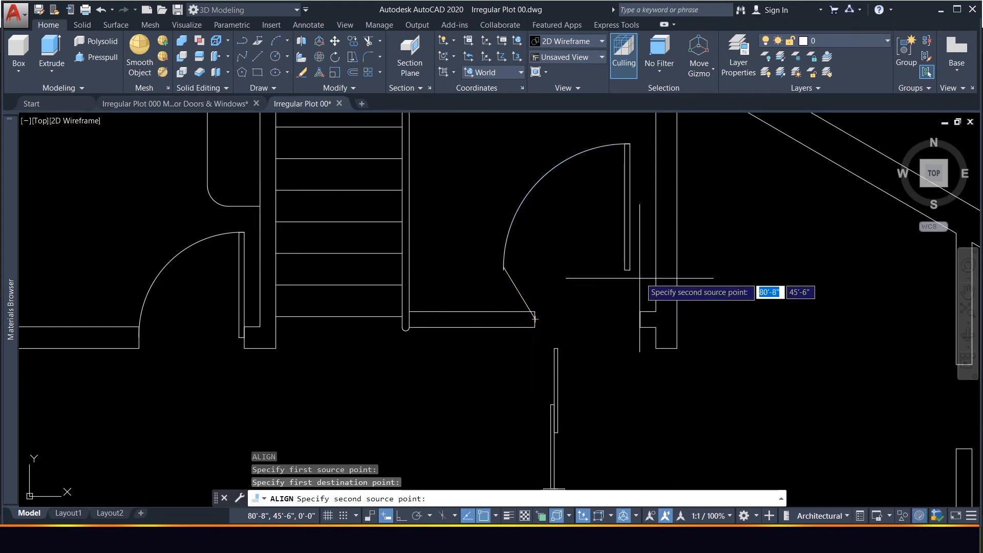
click(632, 270)
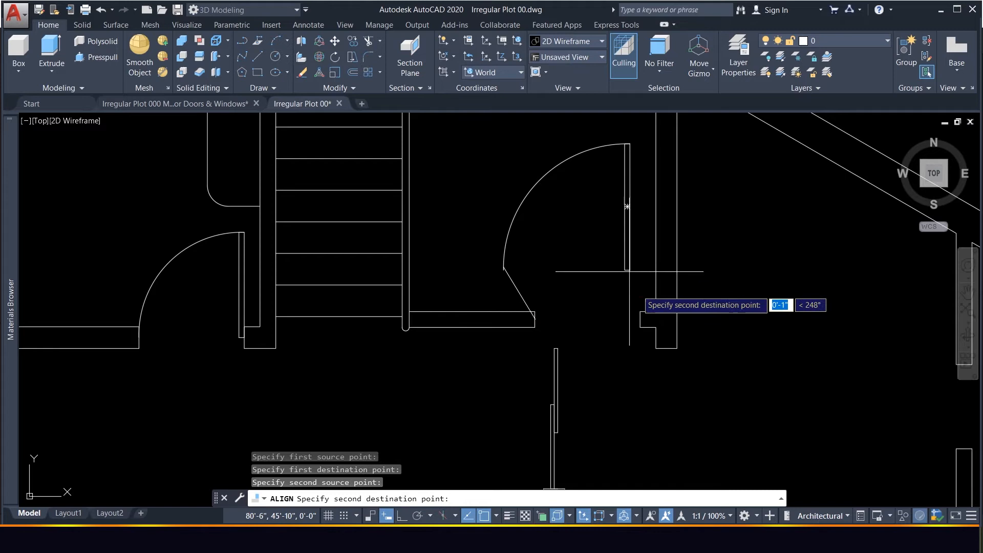
click(640, 319)
key(Return)
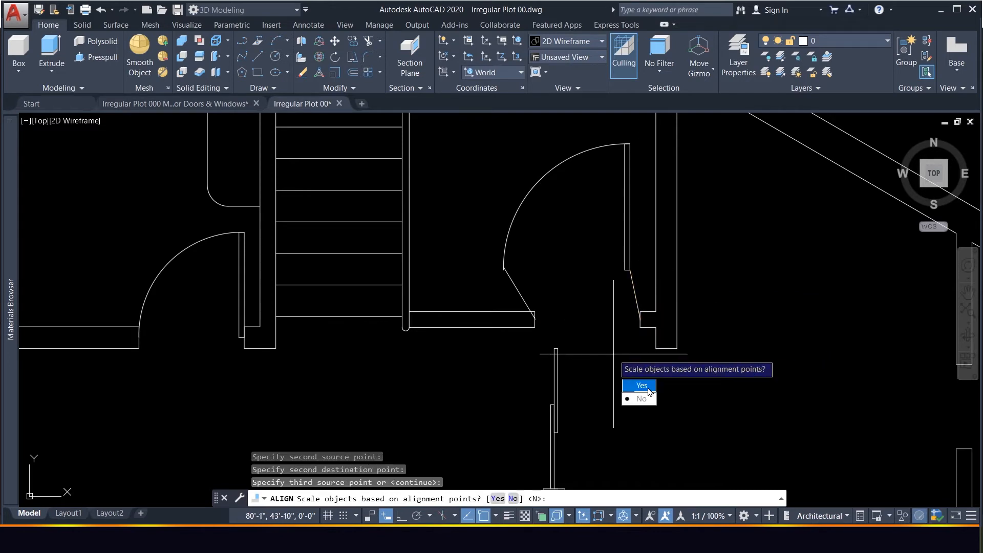
Finish aligning the door beside the staircase to its wall opening, scaling it to the alignment points.
click(648, 390)
scroll(625, 338, down, 5)
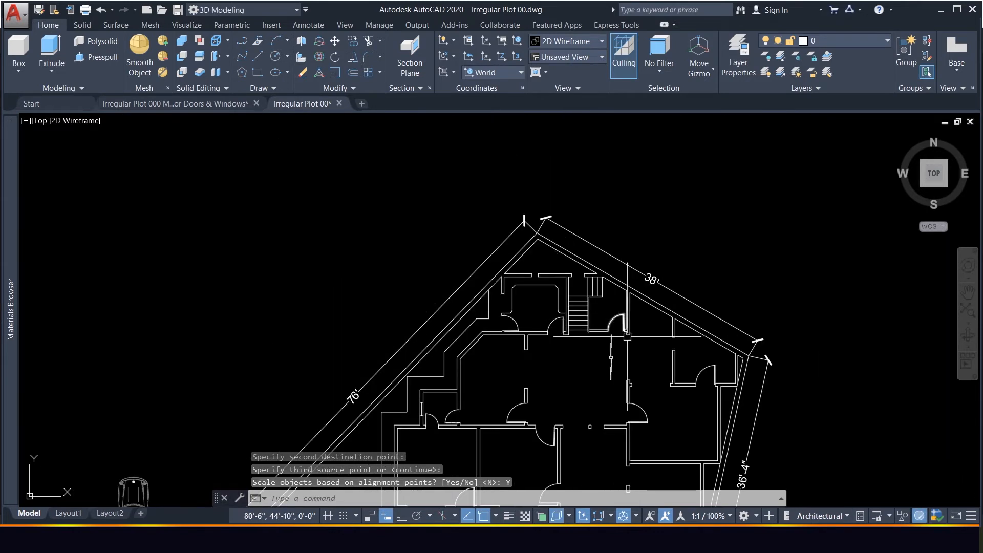
scroll(627, 337, down, 4)
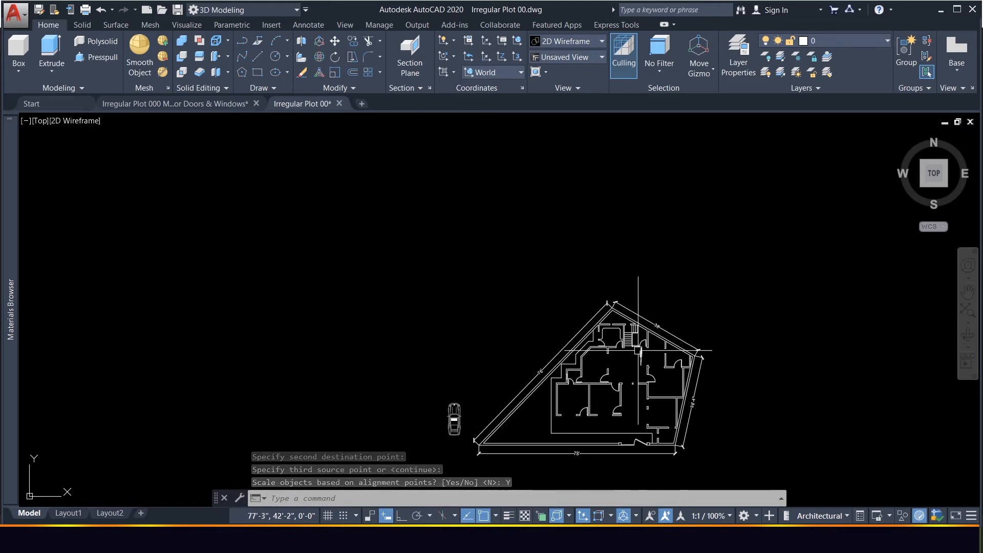
Mirror the door of the middle east room about its horizontal leaf, keeping the original door.
scroll(634, 353, up, 7)
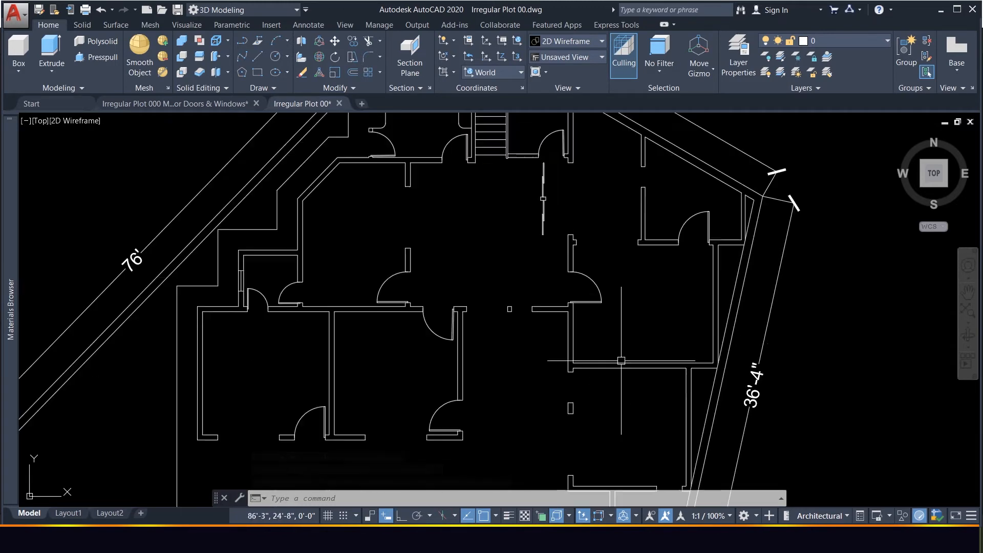
scroll(633, 405, down, 3)
scroll(634, 406, up, 3)
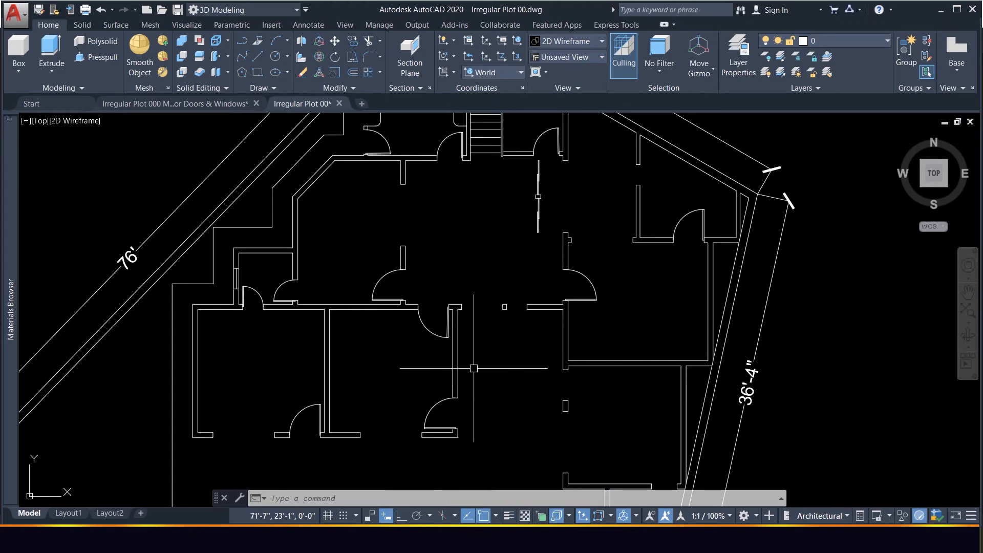
click(606, 317)
click(582, 282)
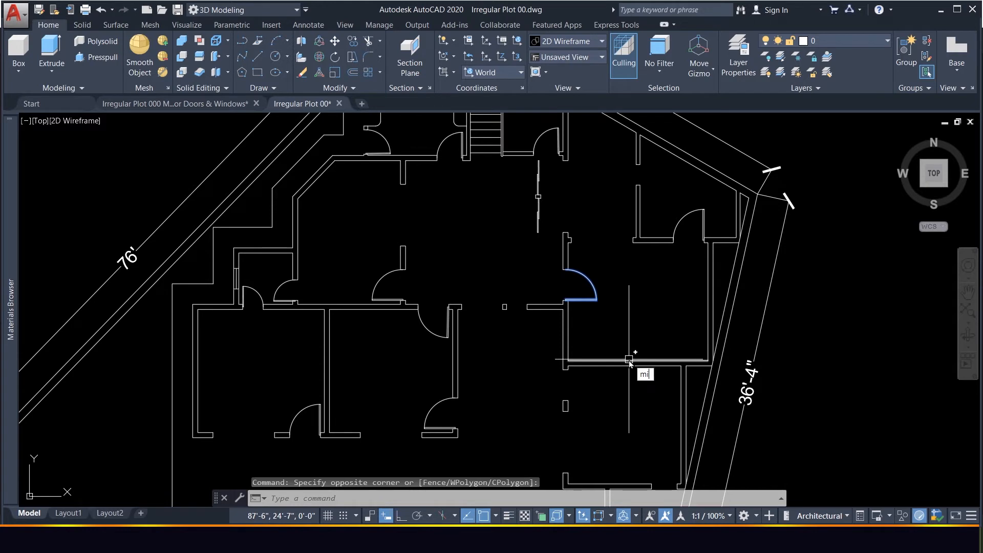
key(Return)
click(596, 301)
click(585, 308)
key(Return)
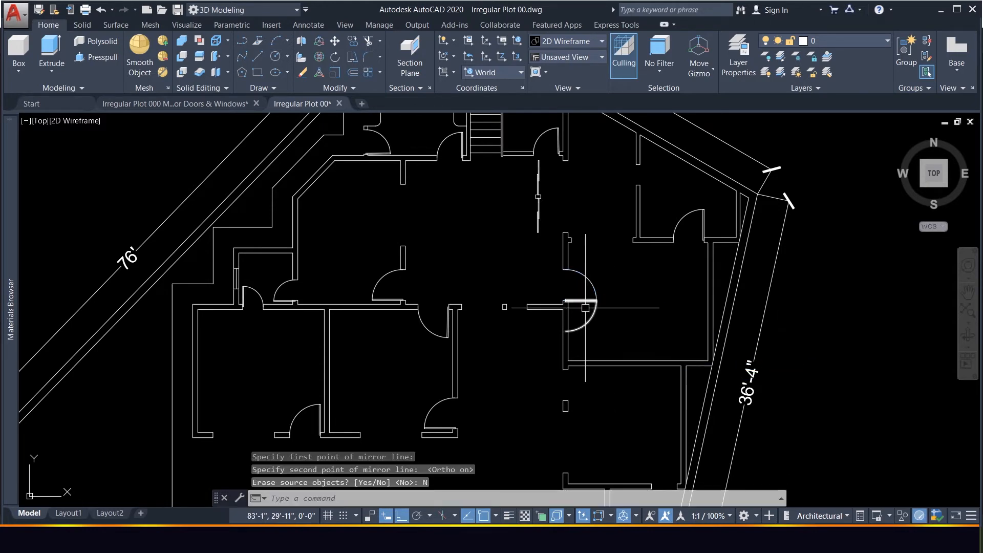
Move the mirrored door straight down beside the opening in the west wall of the lower east room.
click(593, 330)
click(579, 318)
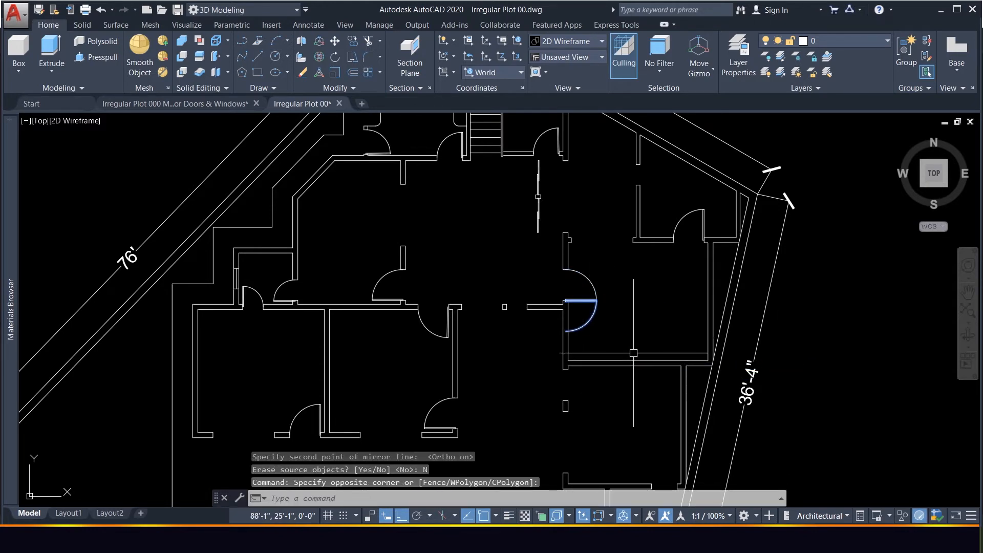
key(Return)
click(650, 285)
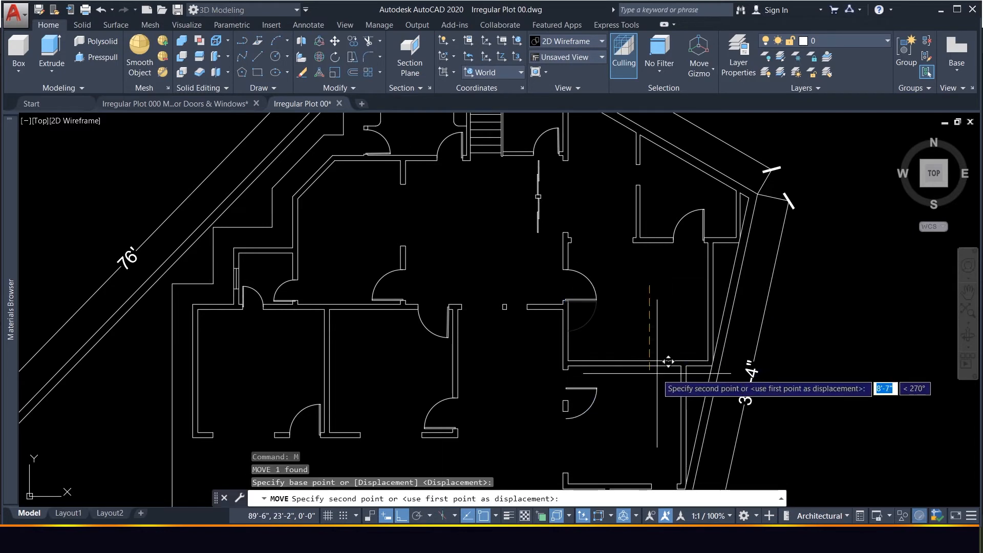
click(661, 380)
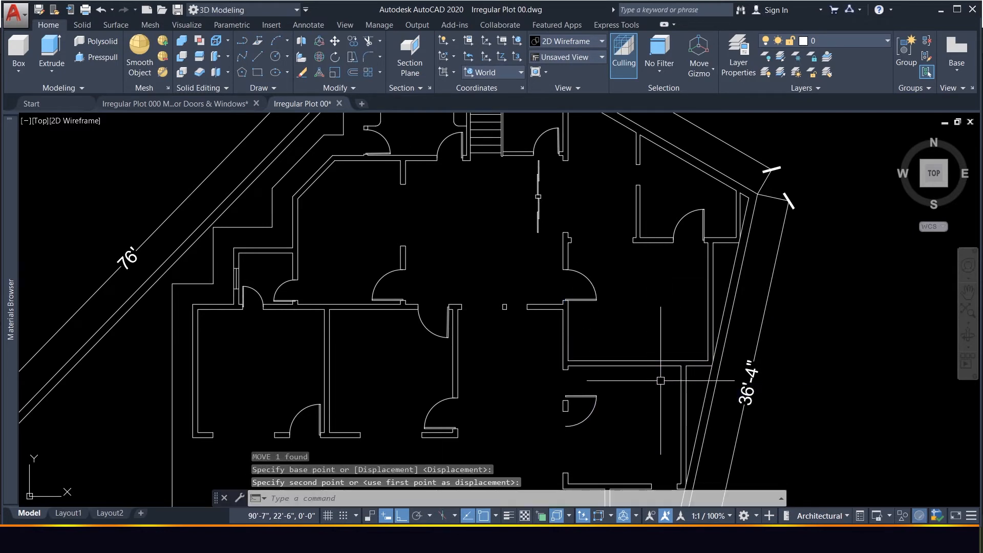
Align the moved door's hinge and arc ends to the midpoints of the wall ends at the opening, scaling it to fit.
scroll(583, 411, up, 5)
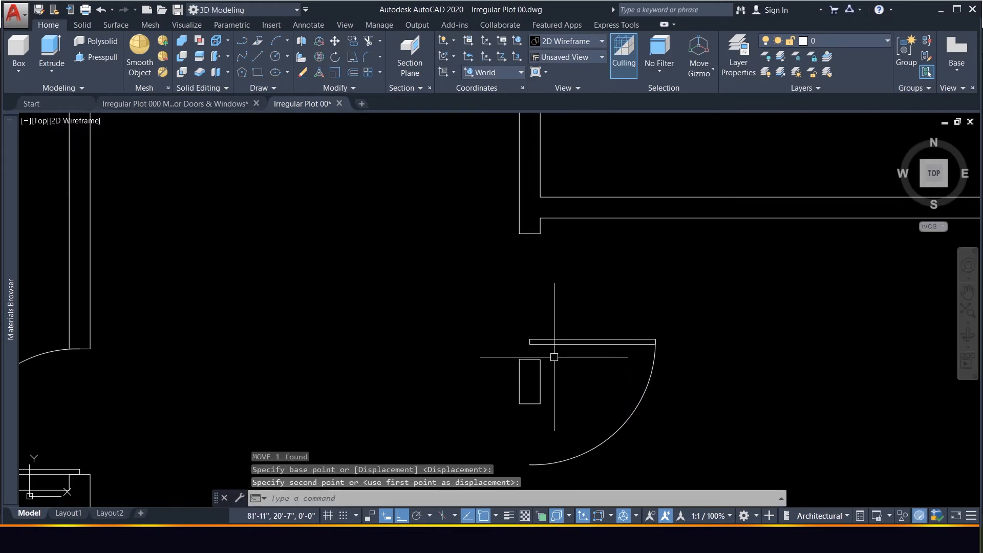
text(al)
key(Return)
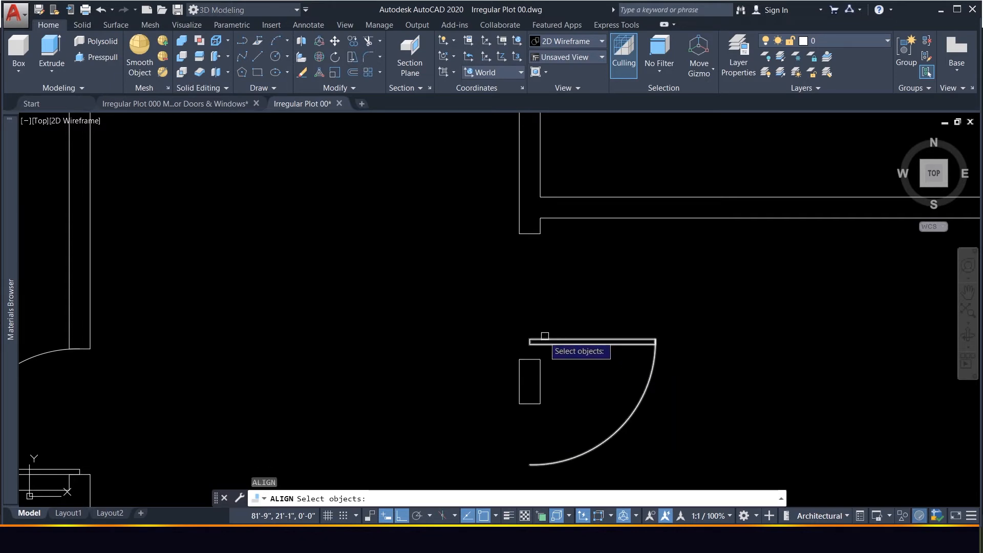
click(538, 340)
key(Return)
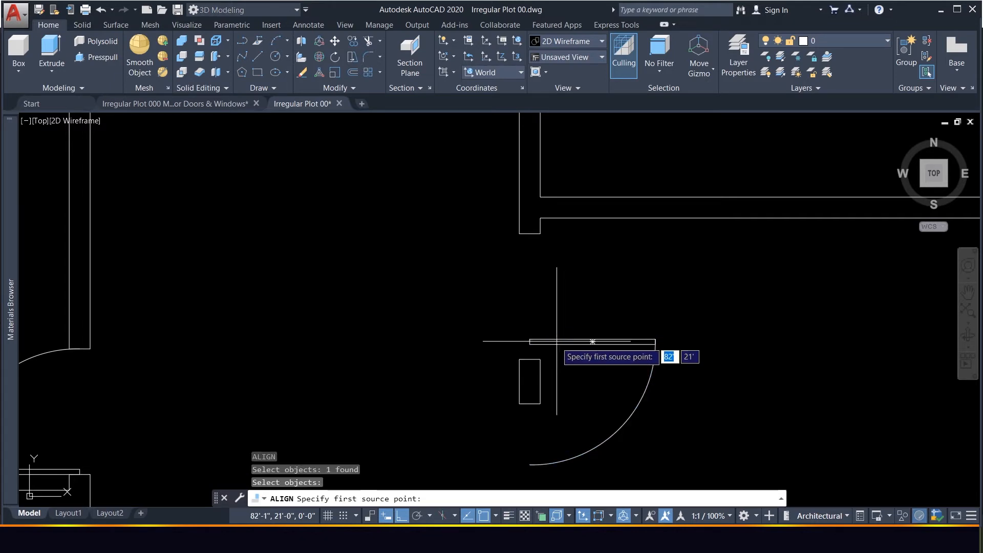
click(529, 341)
click(529, 233)
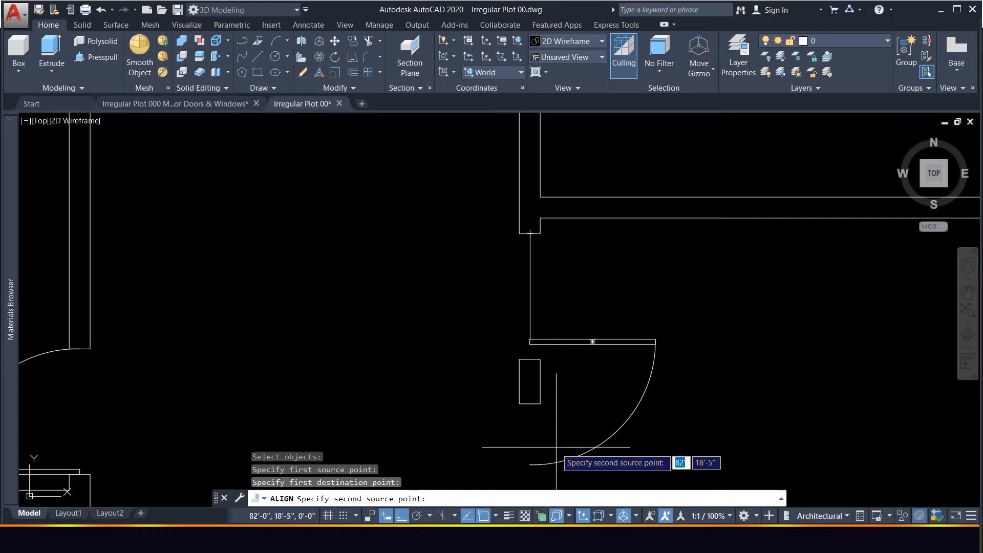
click(531, 465)
click(531, 358)
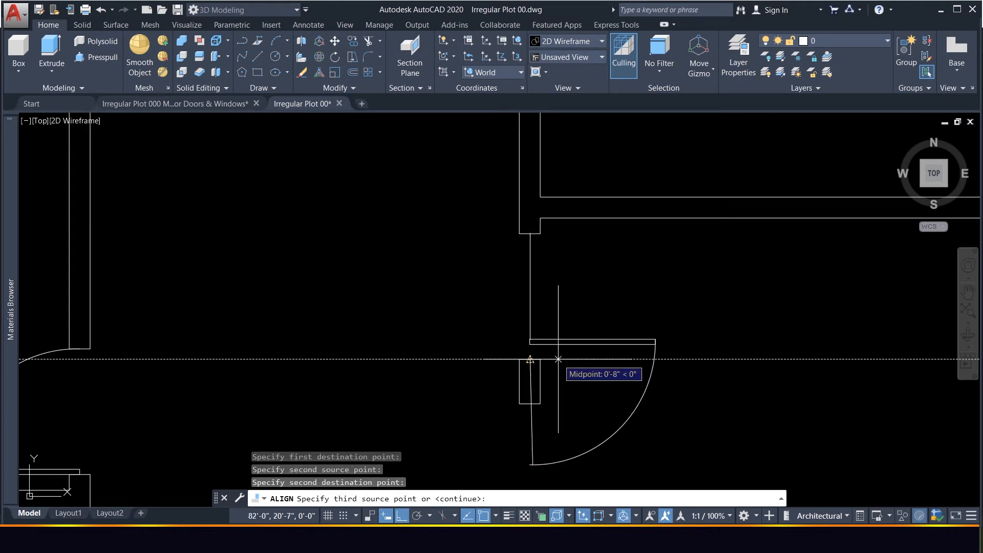
key(Return)
click(585, 391)
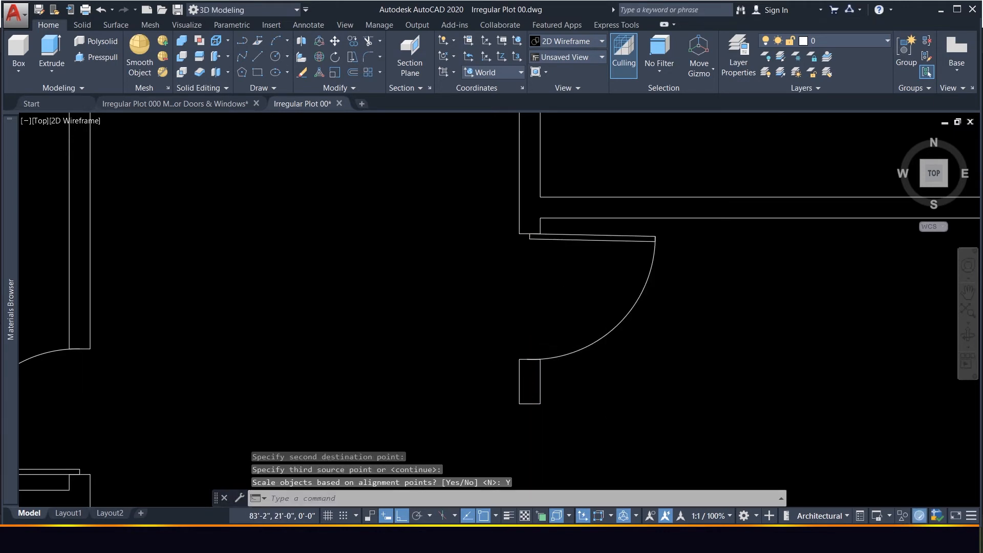
Copy the door of the lower-left room about 32'-3" horizontally into the lower east room.
scroll(735, 487, down, 5)
scroll(755, 413, up, 3)
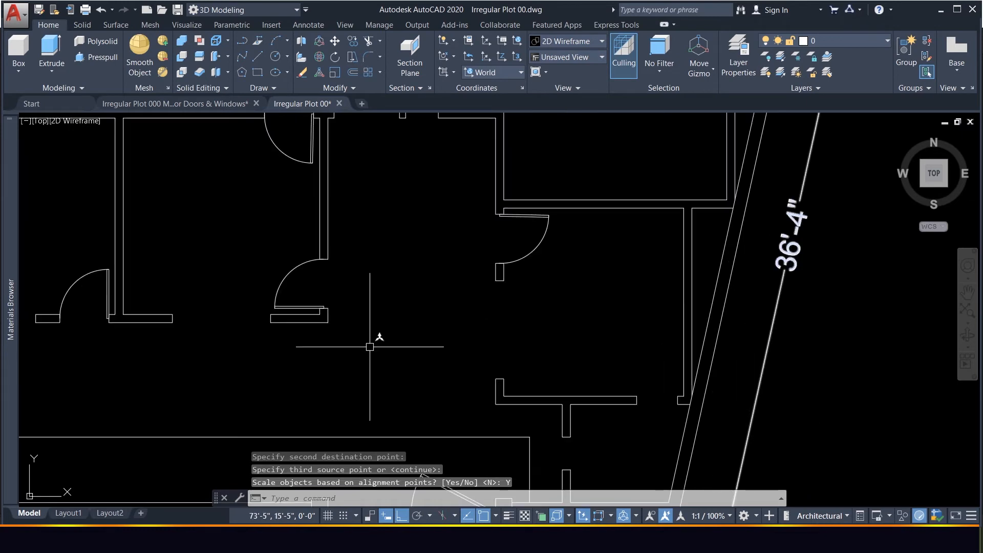
scroll(345, 323, down, 2)
middle_drag(237, 323, 355, 324)
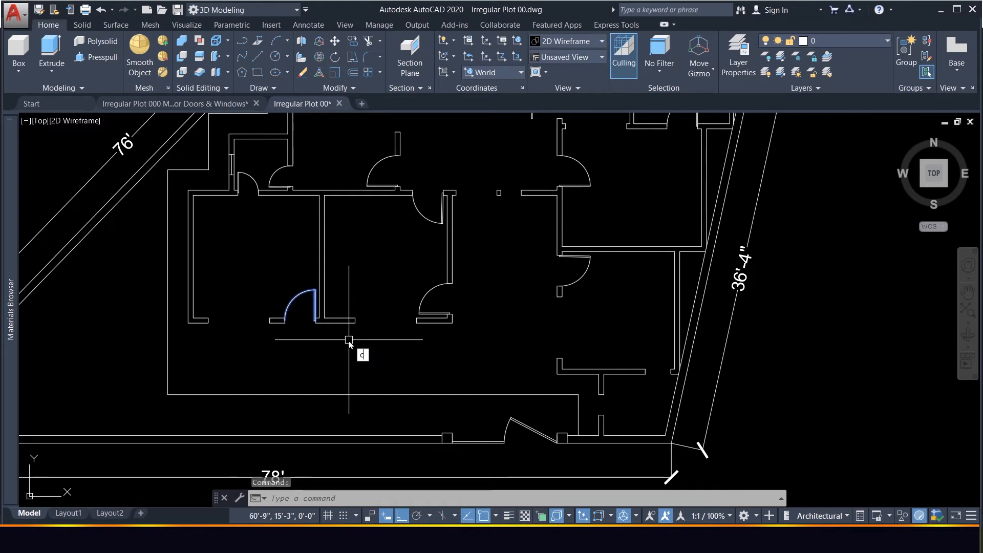
text(o)
key(Return)
click(345, 273)
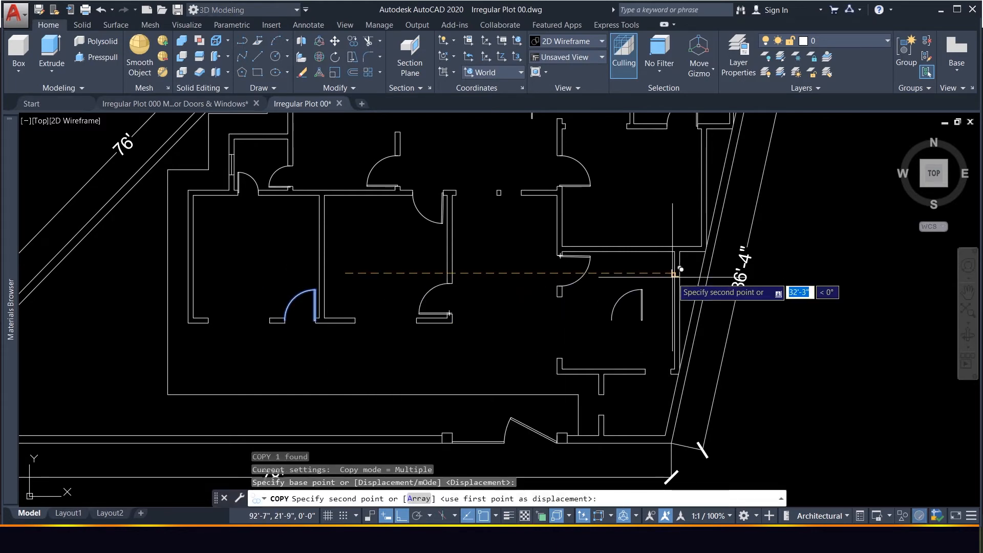
click(673, 273)
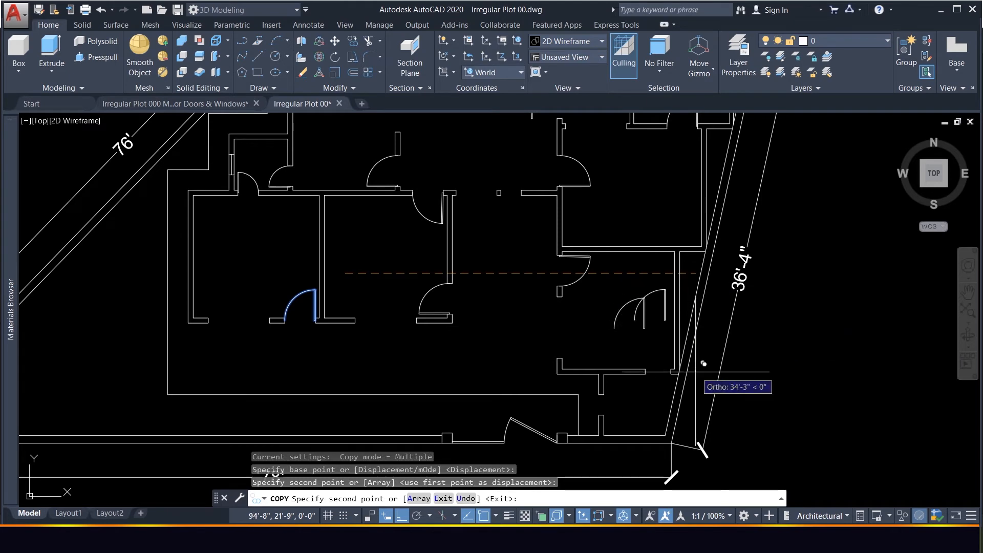
key(Escape)
Align the copied door to the midpoints of the opening in the lower east room's south wall, scaling it to fit.
scroll(648, 345, up, 6)
click(651, 332)
click(500, 241)
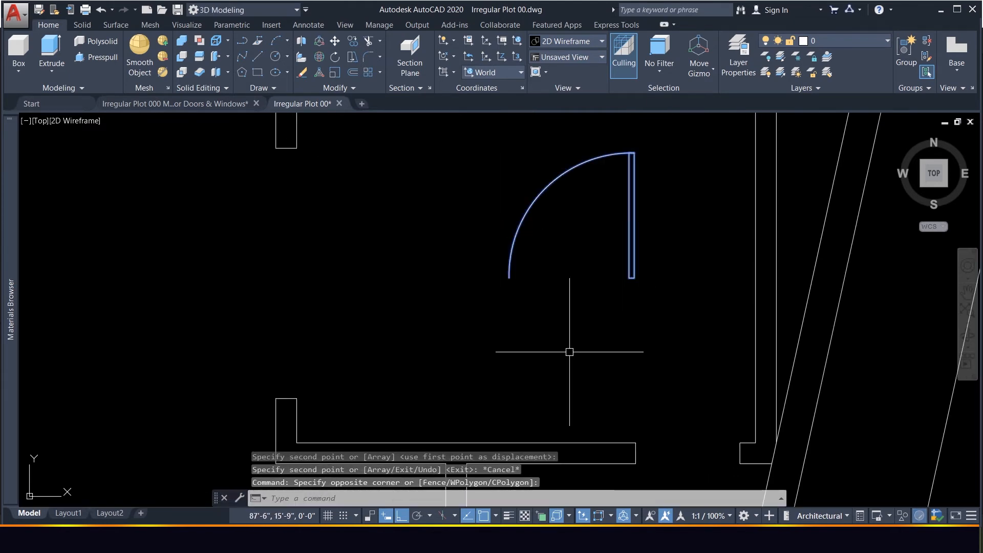
text(al)
key(Return)
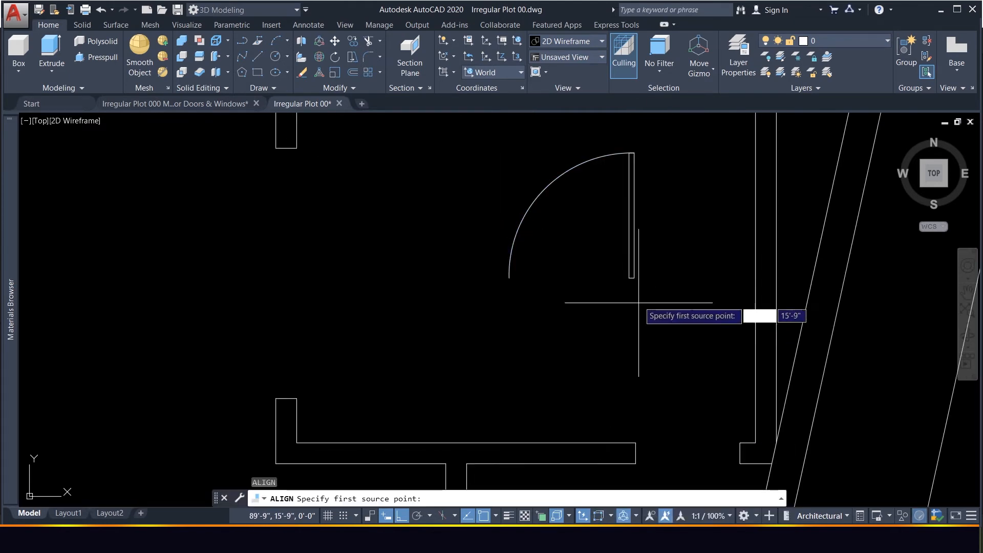
click(634, 279)
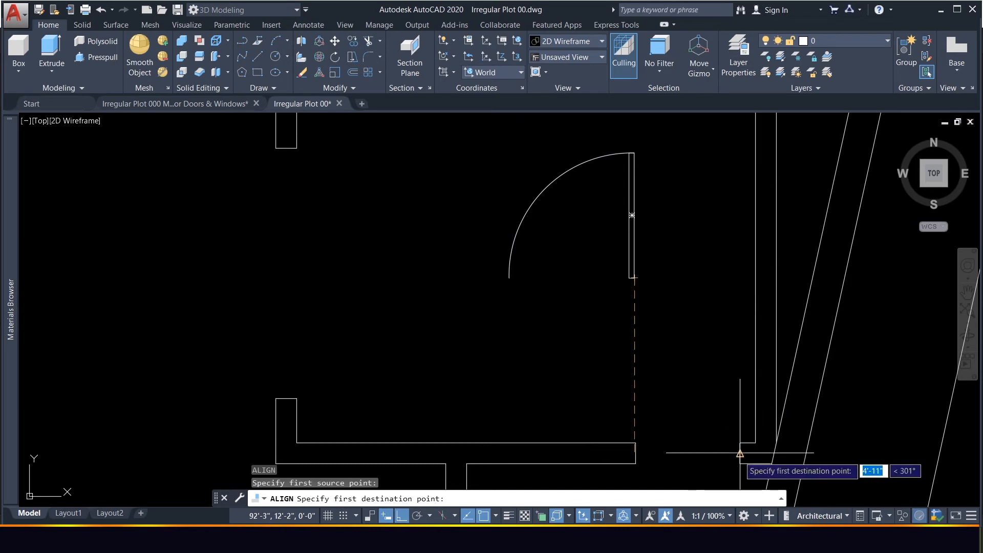
click(740, 453)
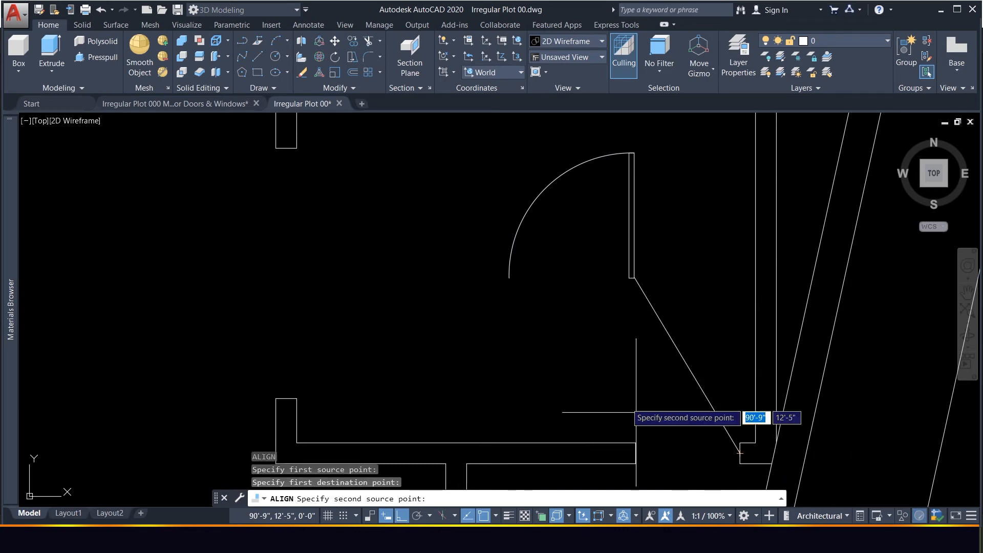
click(509, 277)
click(635, 453)
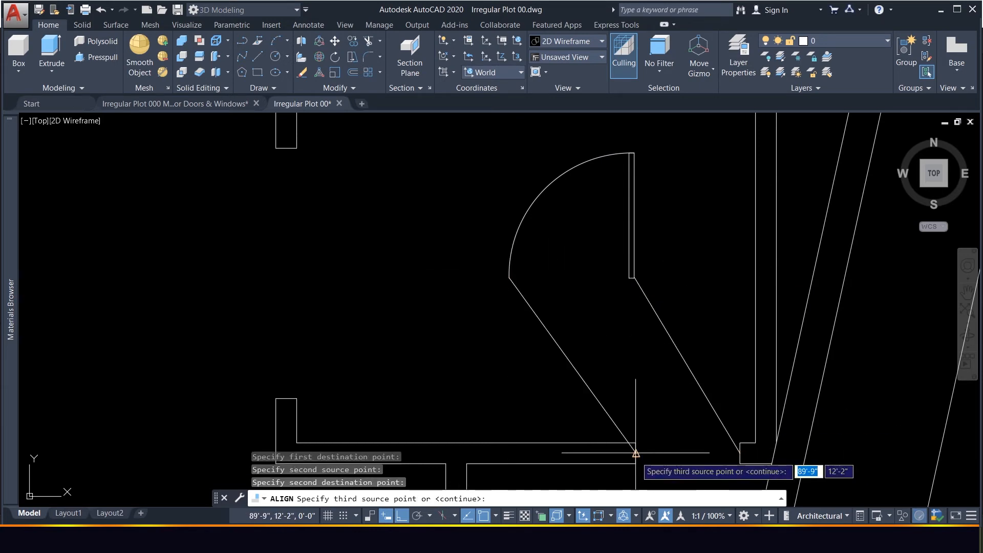
key(Return)
text(Y)
key(Return)
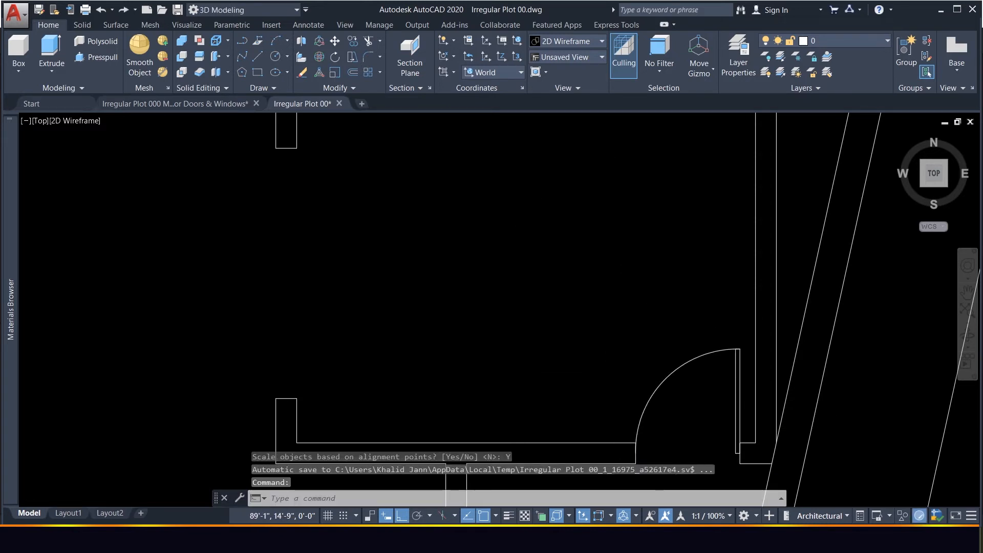
Examine the whole floor plan and the central hall for placed doors and openings without one.
scroll(608, 246, down, 3)
scroll(640, 389, up, 3)
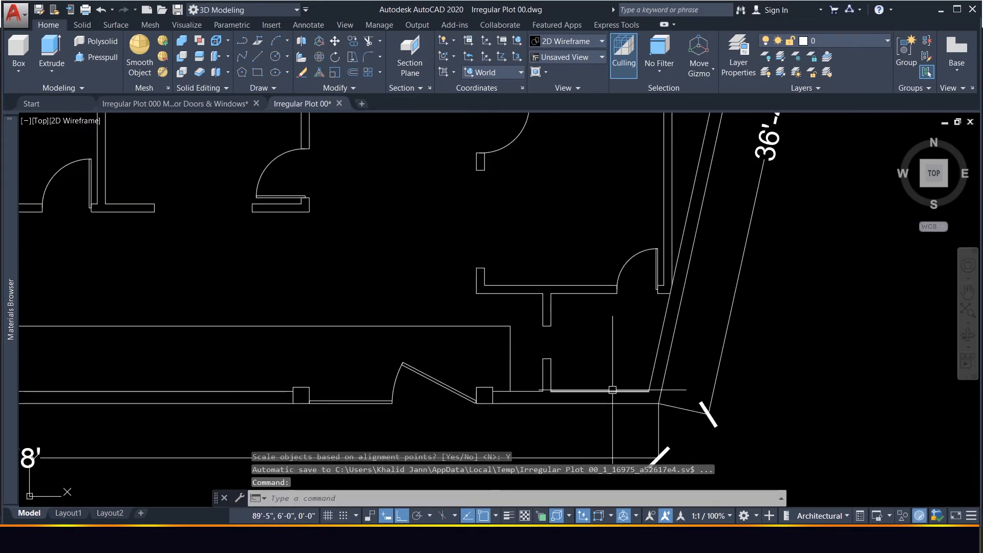
scroll(555, 322, down, 5)
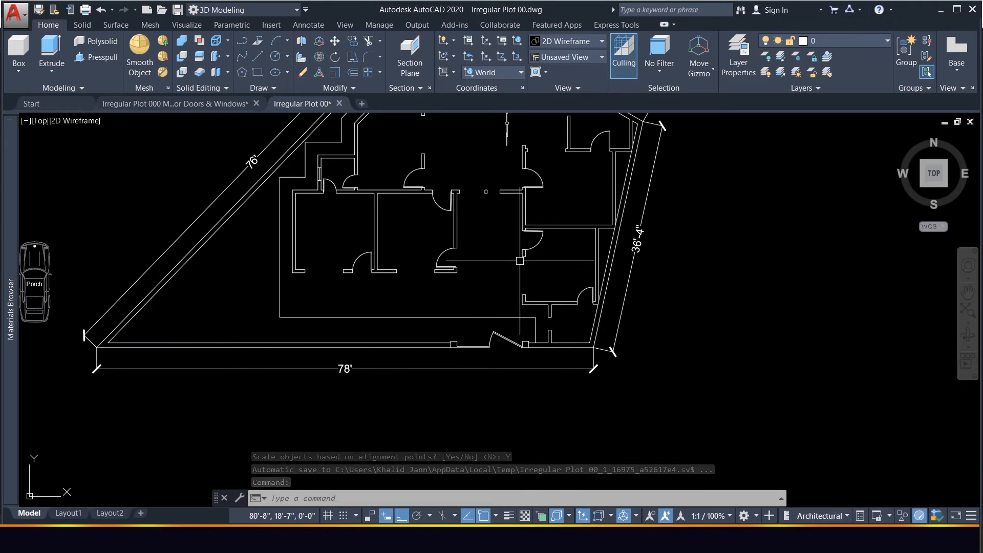
scroll(527, 277, down, 2)
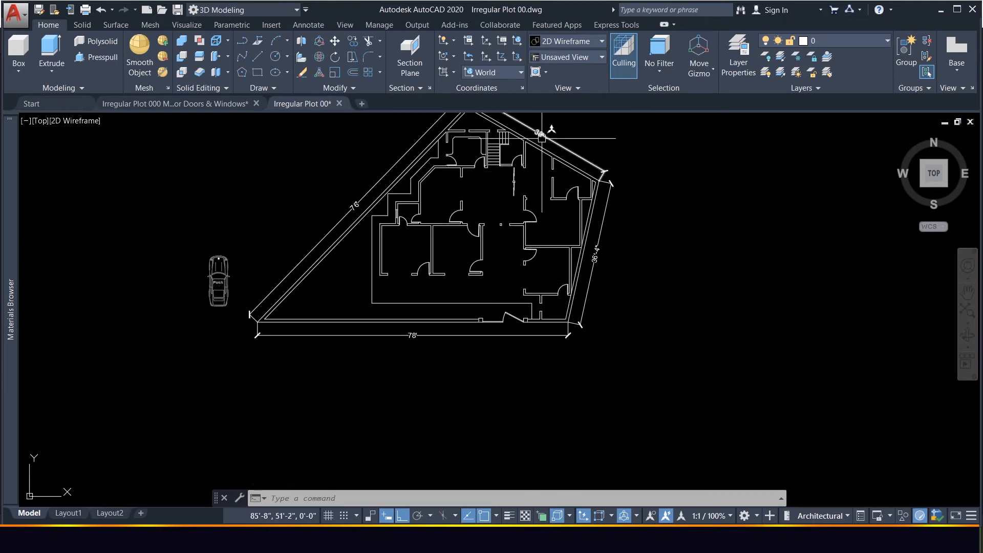
scroll(527, 273, up, 5)
scroll(436, 317, up, 3)
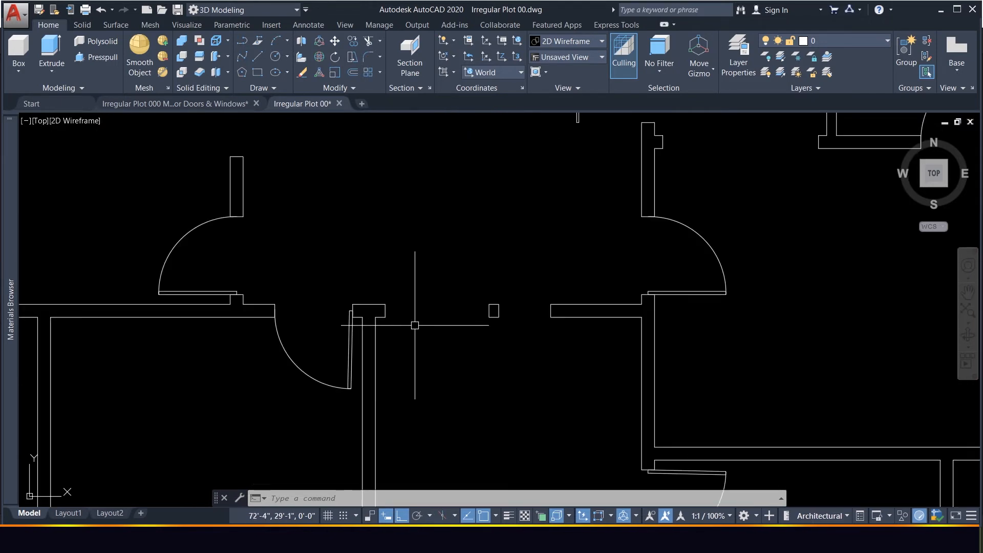
scroll(417, 323, down, 3)
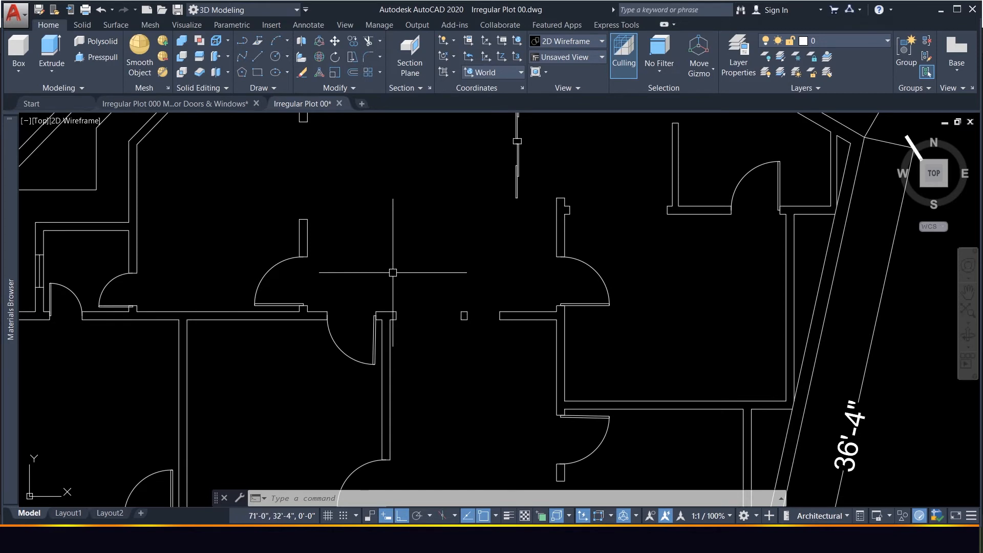
scroll(398, 266, down, 2)
scroll(417, 403, down, 3)
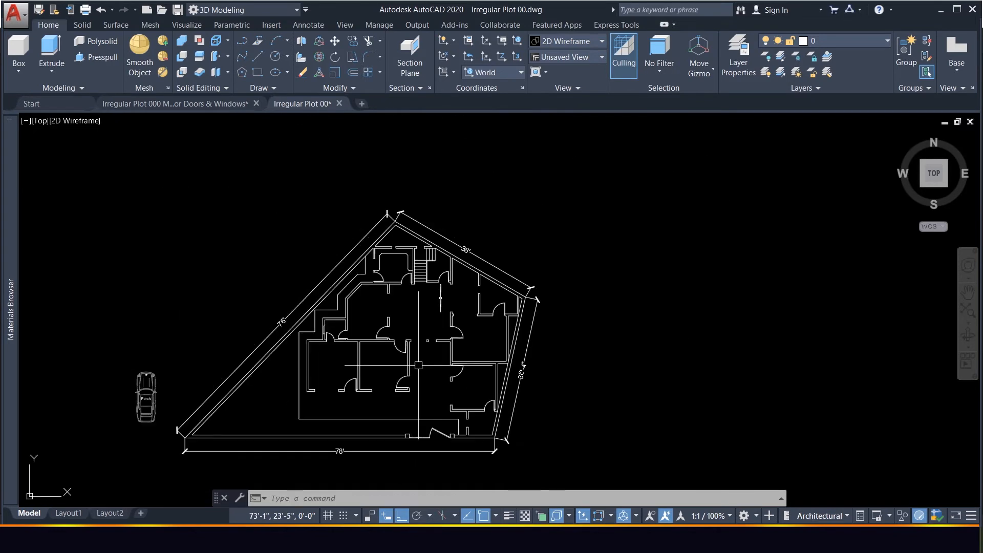
scroll(428, 382, up, 7)
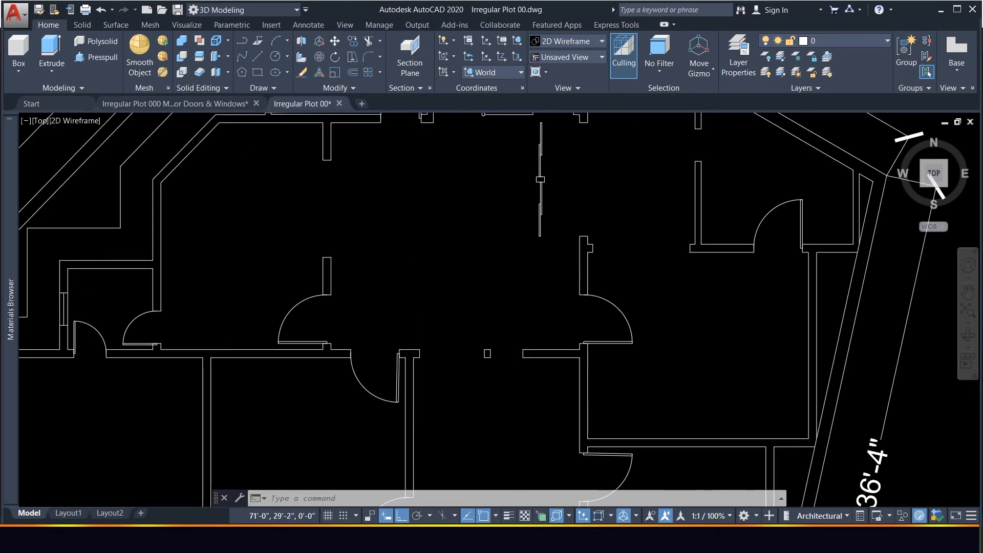
scroll(429, 354, down, 6)
scroll(428, 357, up, 6)
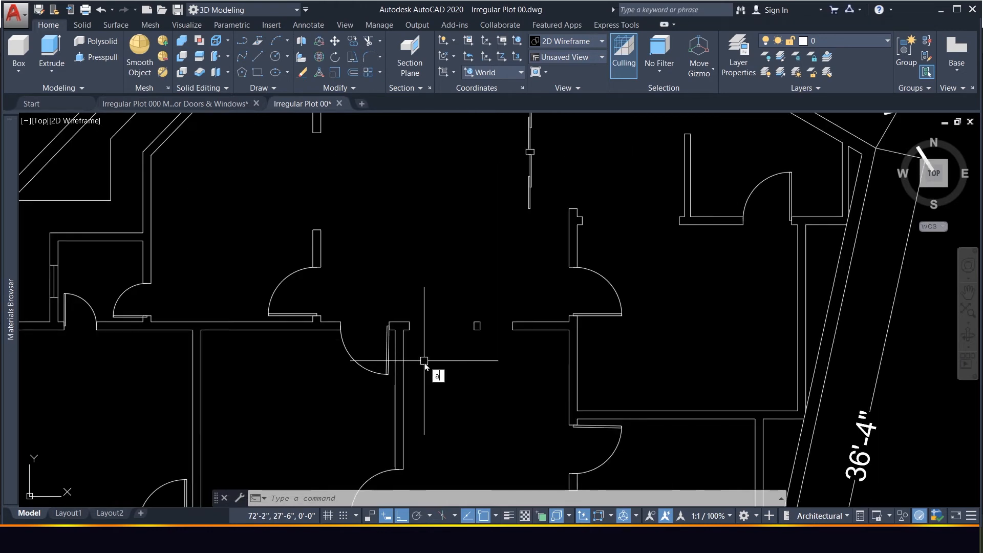
Select all objects in the drawing with AI_SELALL.
text(l)
key(BackSpace)
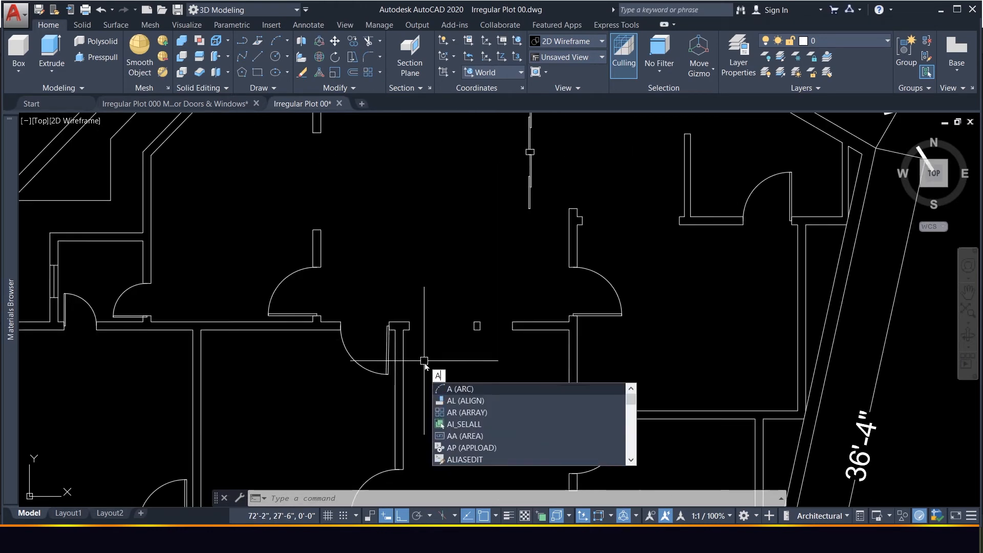
text(I_SELALL)
key(Return)
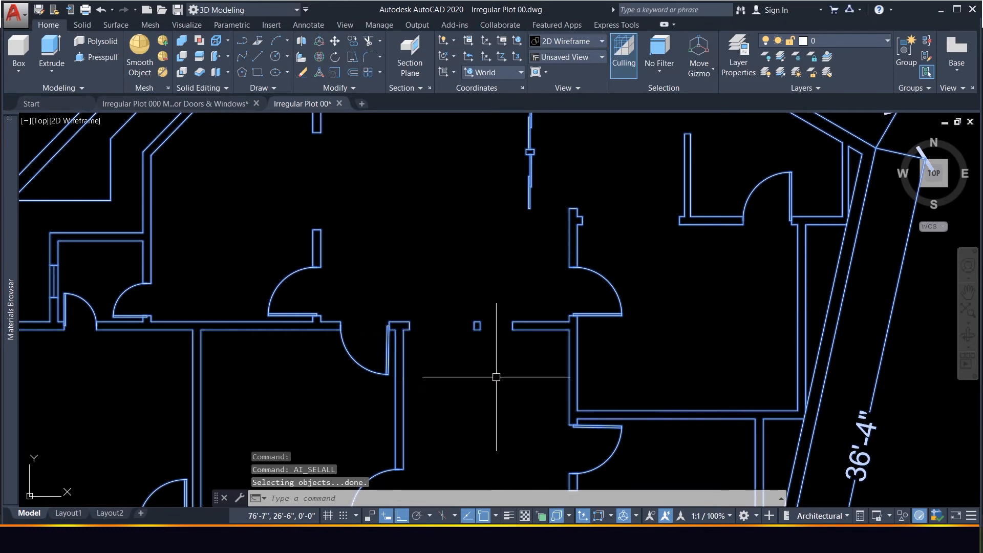
Clear the selection and measure the opening width between the T-shaped wall end and the small column in the central hall's south wall.
key(Escape)
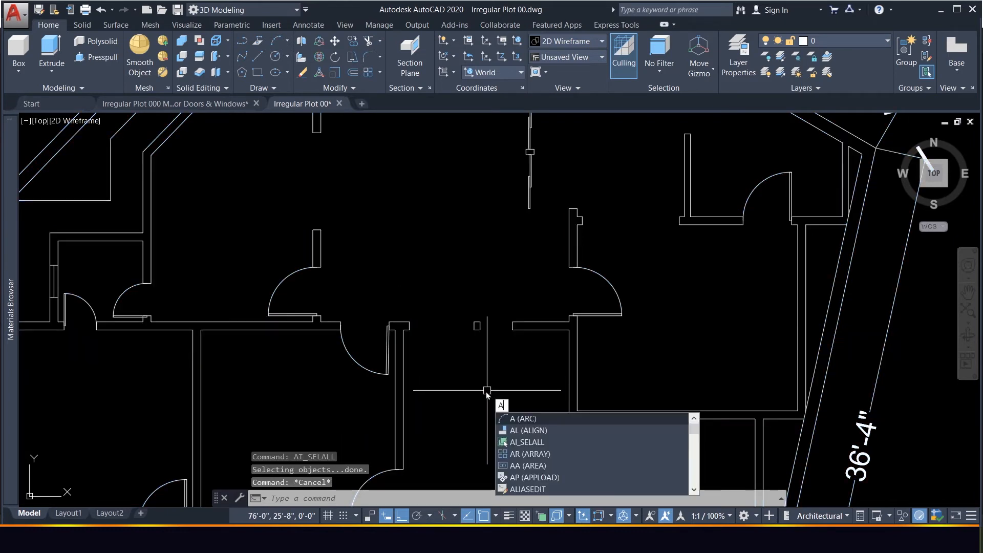
key(BackSpace)
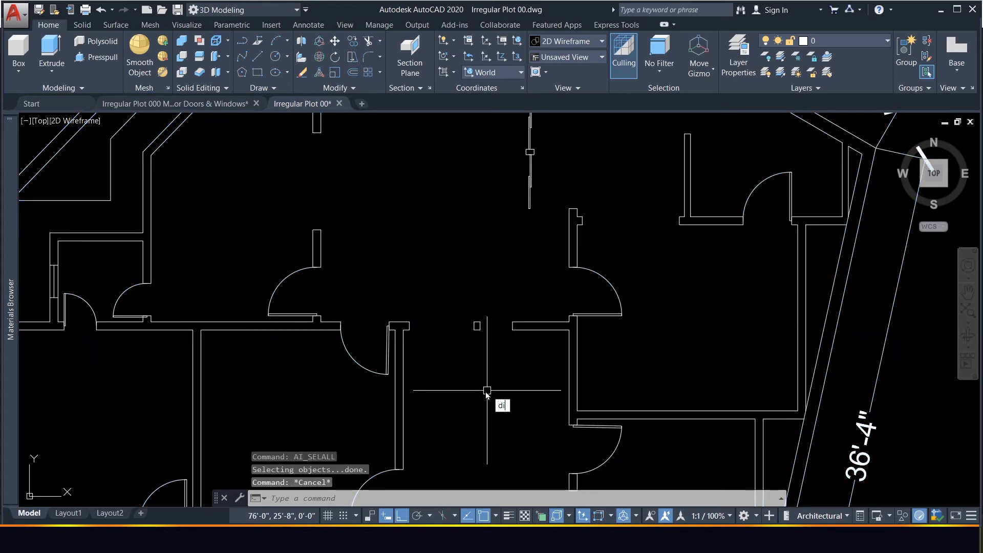
text(di)
key(Return)
scroll(468, 292, up, 5)
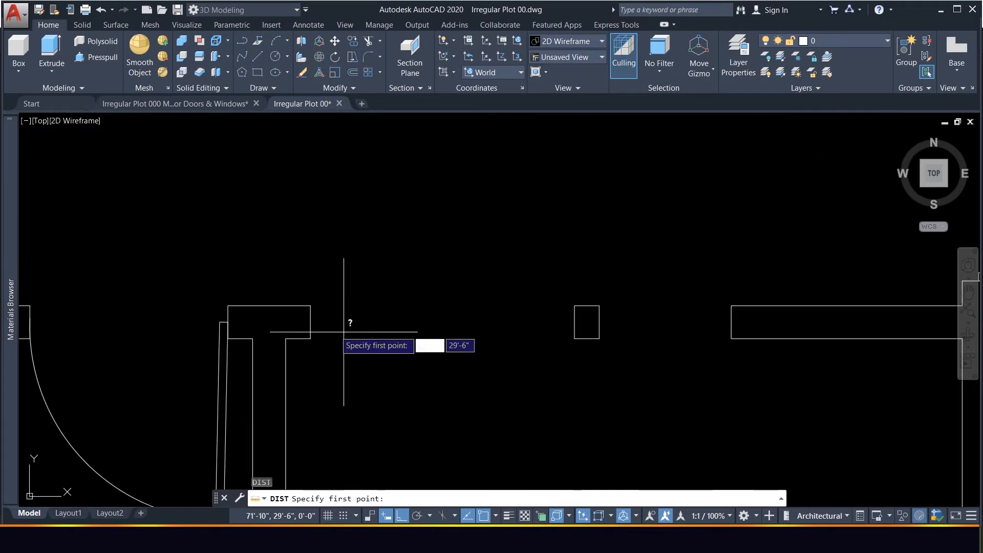
click(310, 322)
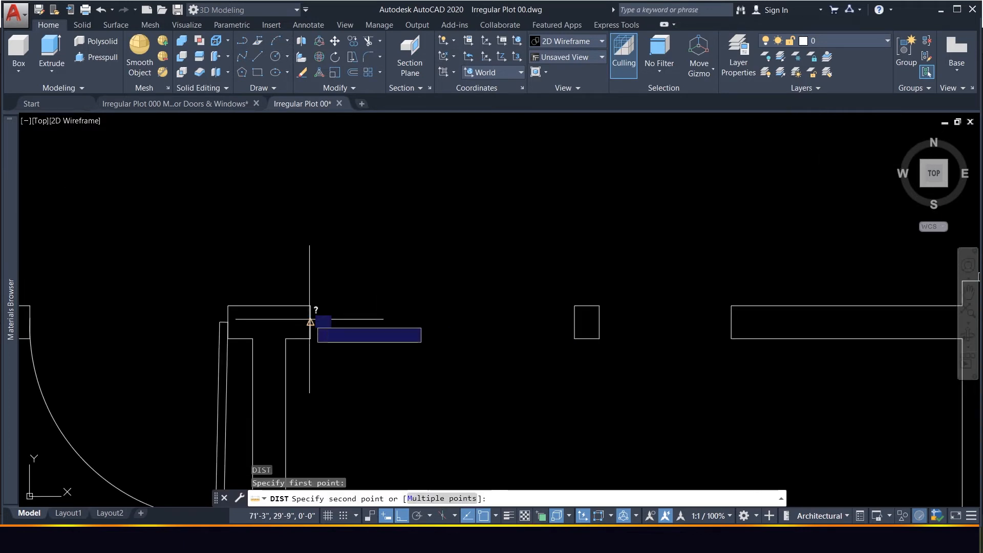
click(574, 322)
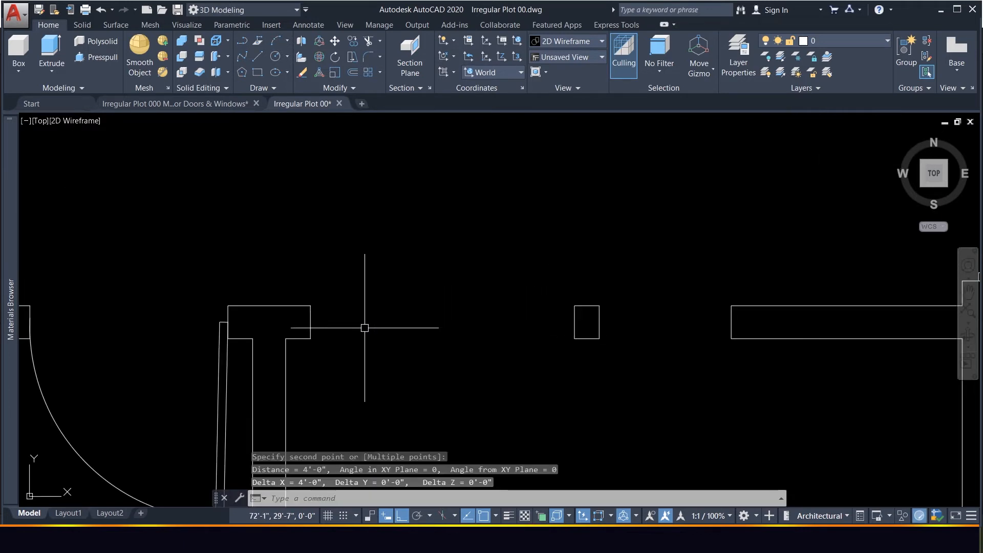
key(Return)
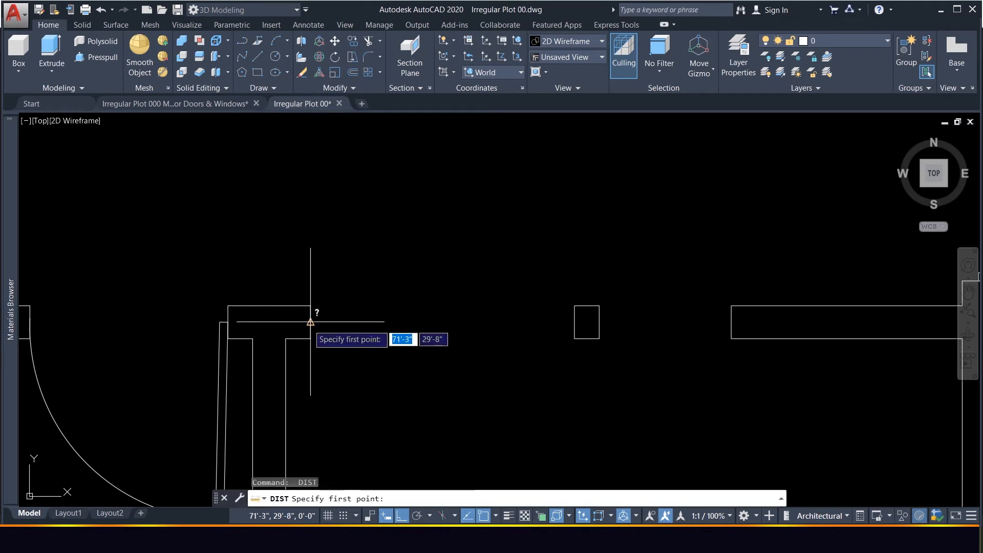
click(310, 322)
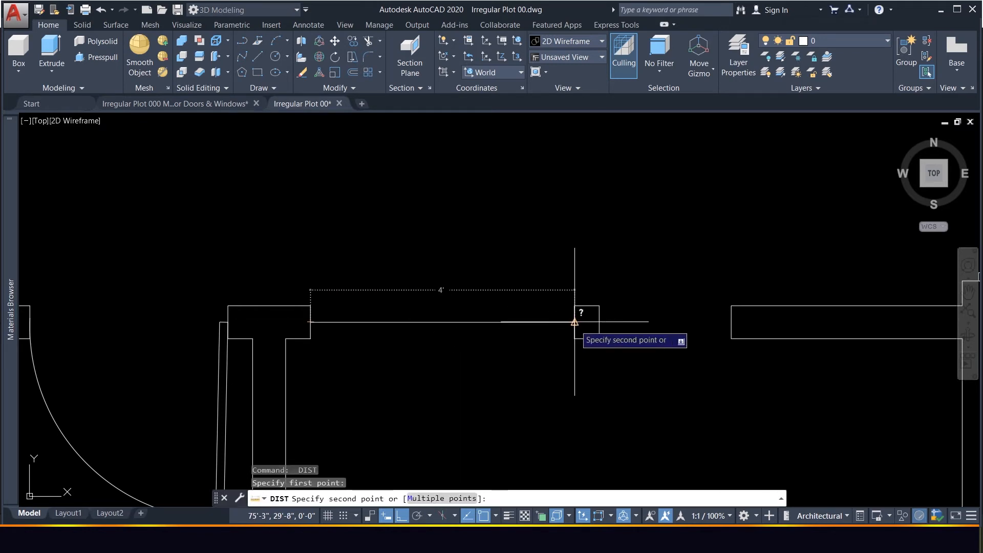
click(574, 322)
scroll(472, 298, down, 3)
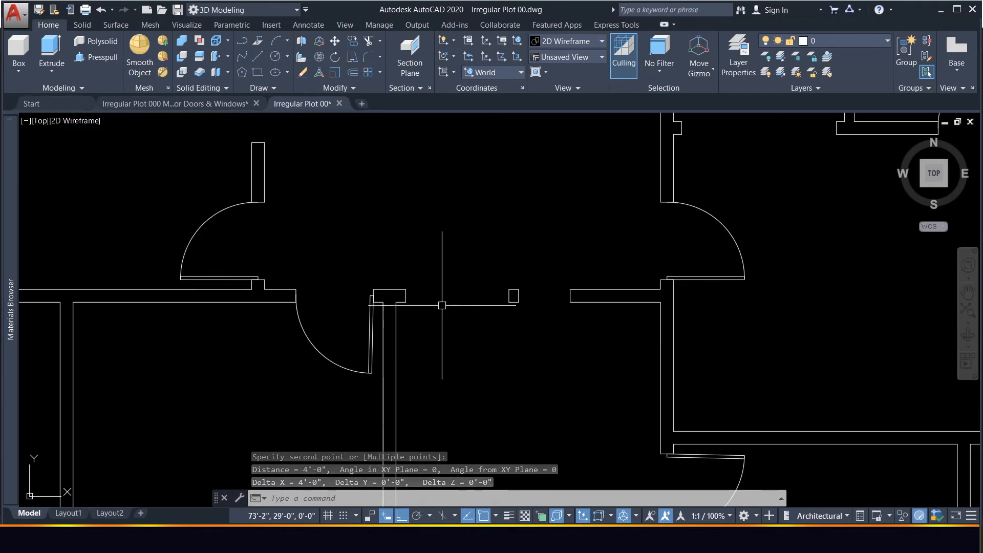
Copy the lower-left room's south-wall door freely to the space just above the central hall's opening beside the small column.
scroll(370, 323, up, 2)
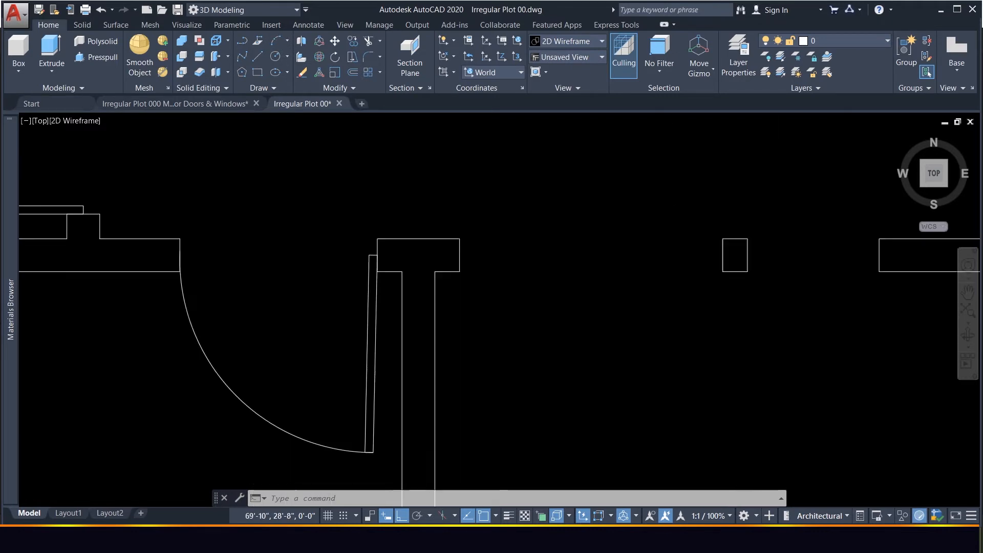
scroll(368, 323, down, 3)
scroll(499, 290, down, 2)
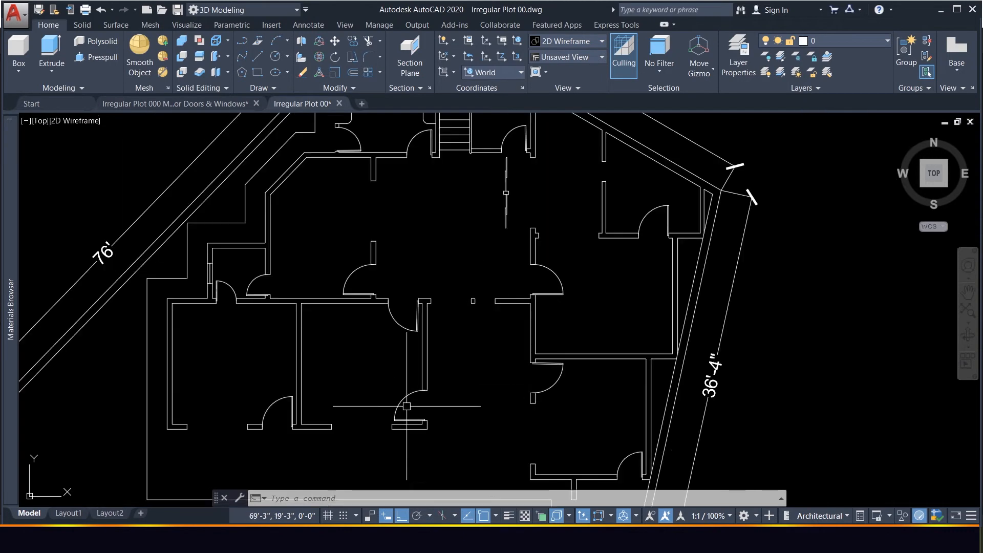
scroll(305, 415, up, 2)
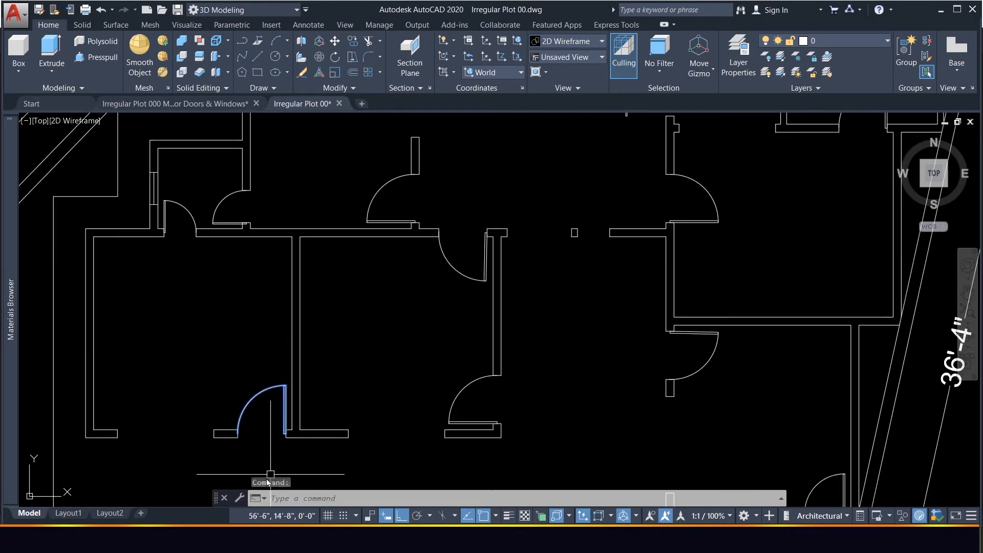
text(o)
key(space)
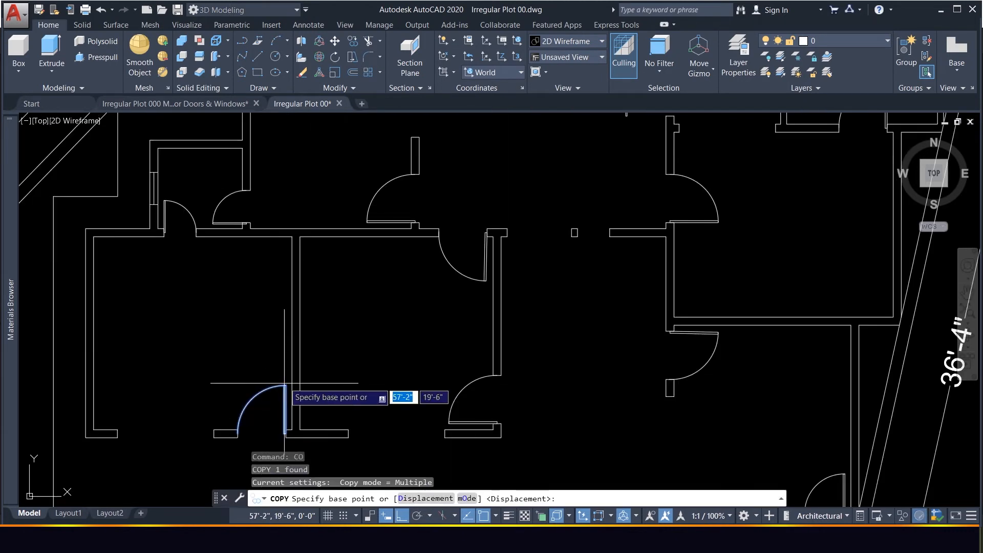
click(269, 387)
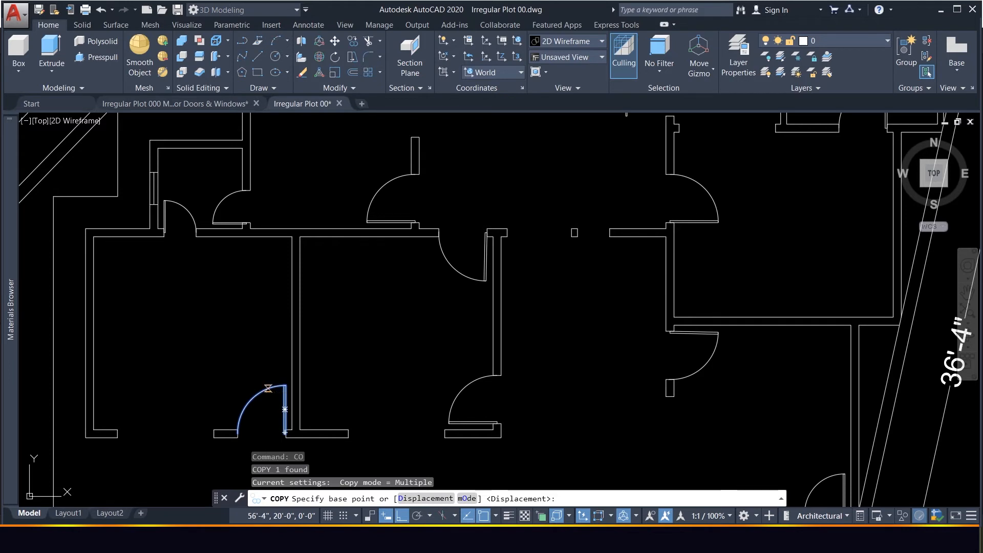
click(402, 515)
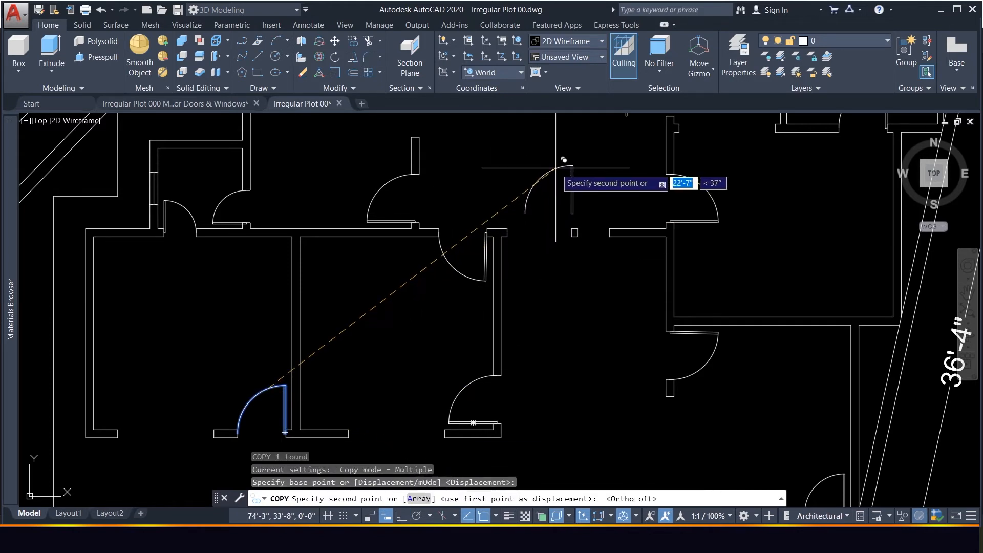
click(555, 159)
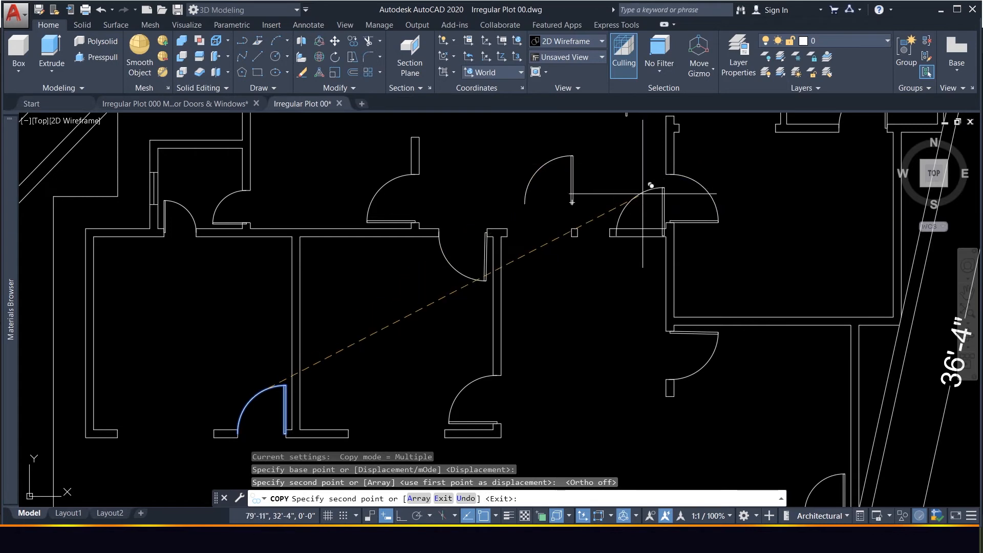
key(Escape)
Mirror the copied door about a vertical line through its arc's free end, keeping the source, to form a double door.
click(590, 200)
click(500, 137)
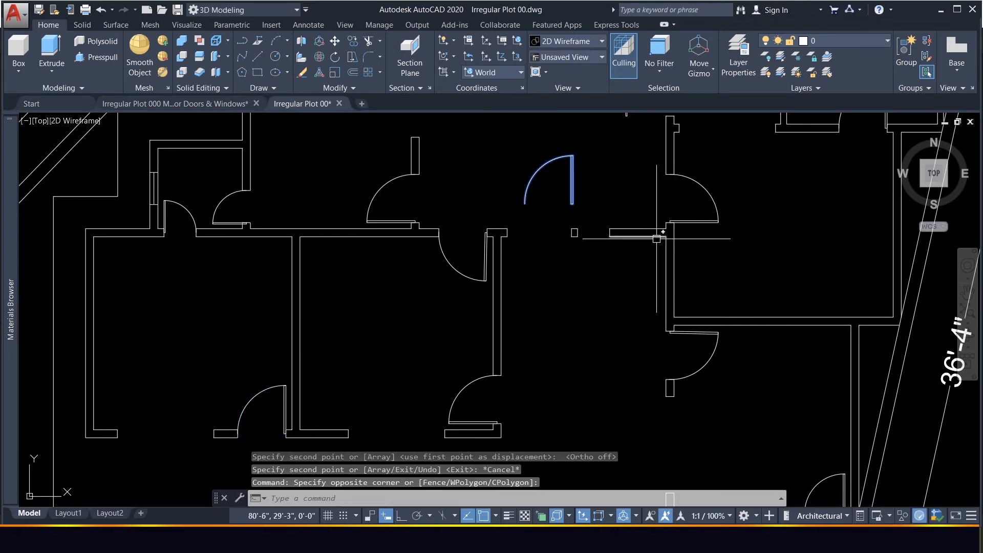
text(mi)
key(Return)
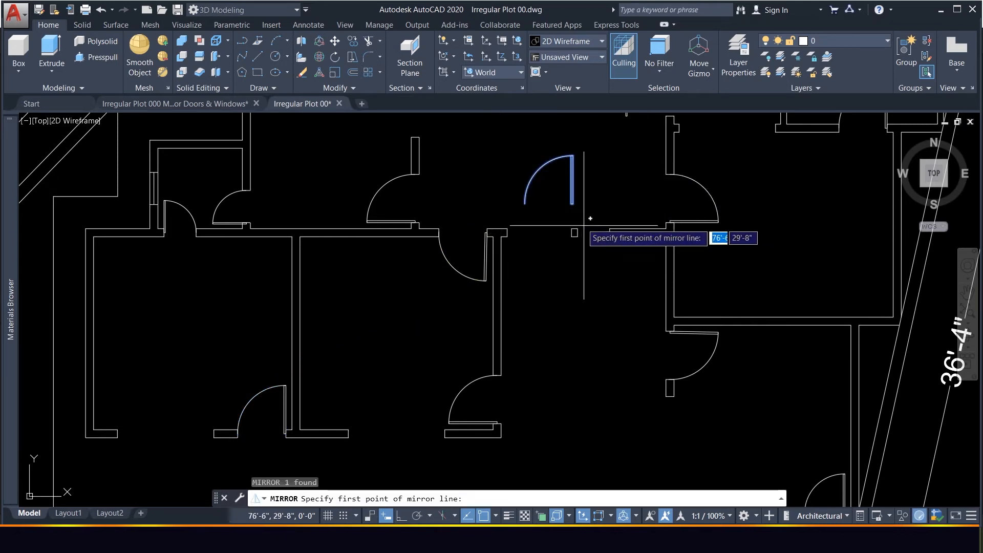
click(524, 204)
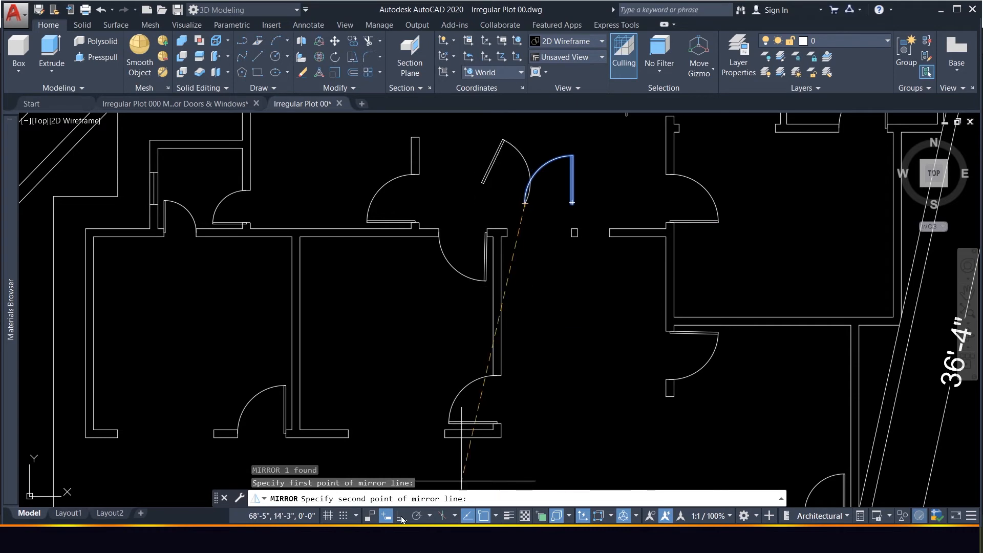
key(F8)
click(543, 262)
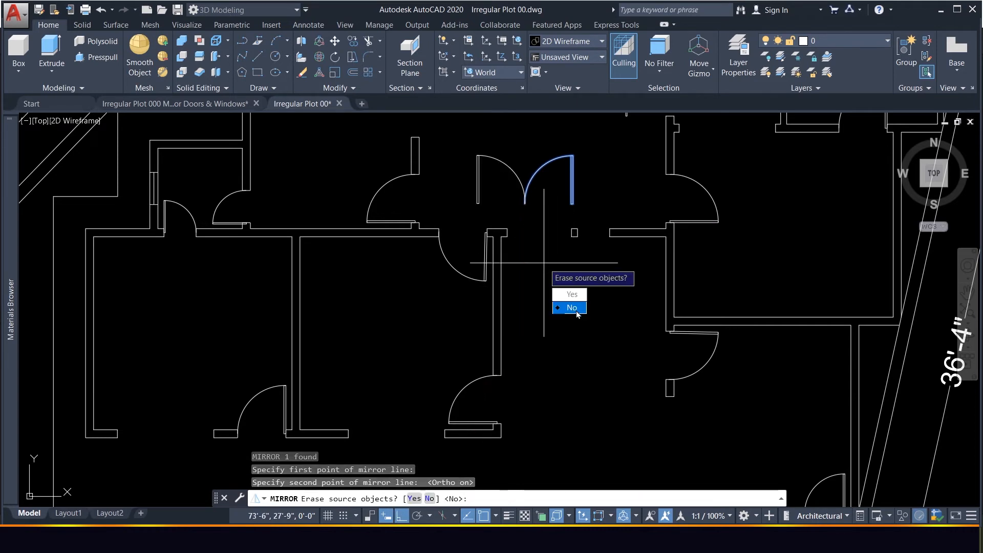
click(571, 308)
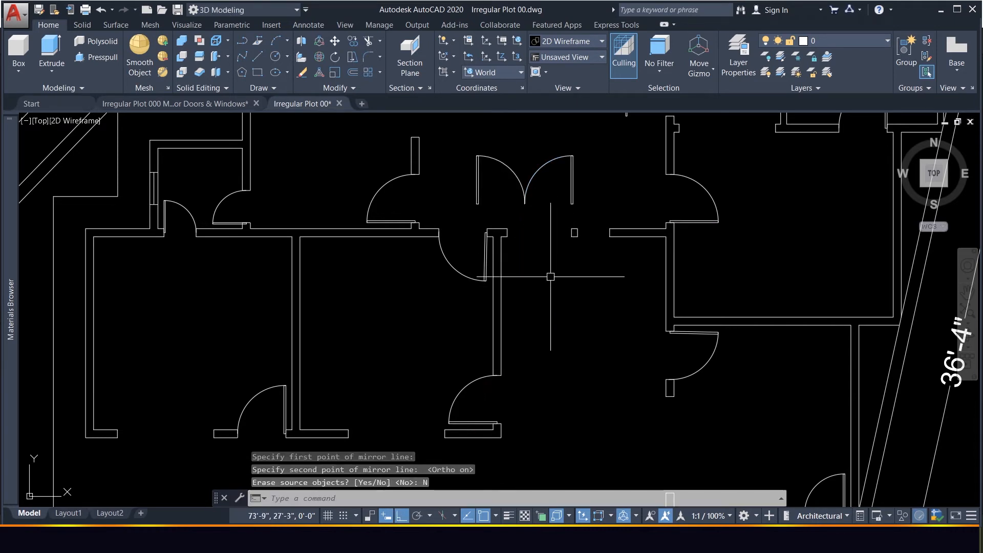
Align the double door's outer lower corners to the midpoints of the column and T-wall faces of the hall opening, scaling it to fit.
click(588, 219)
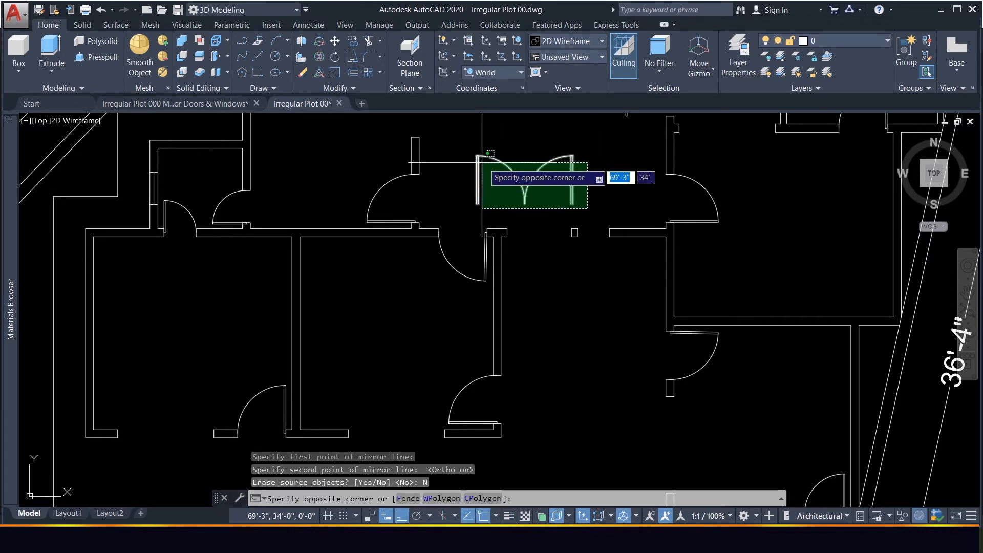
click(467, 157)
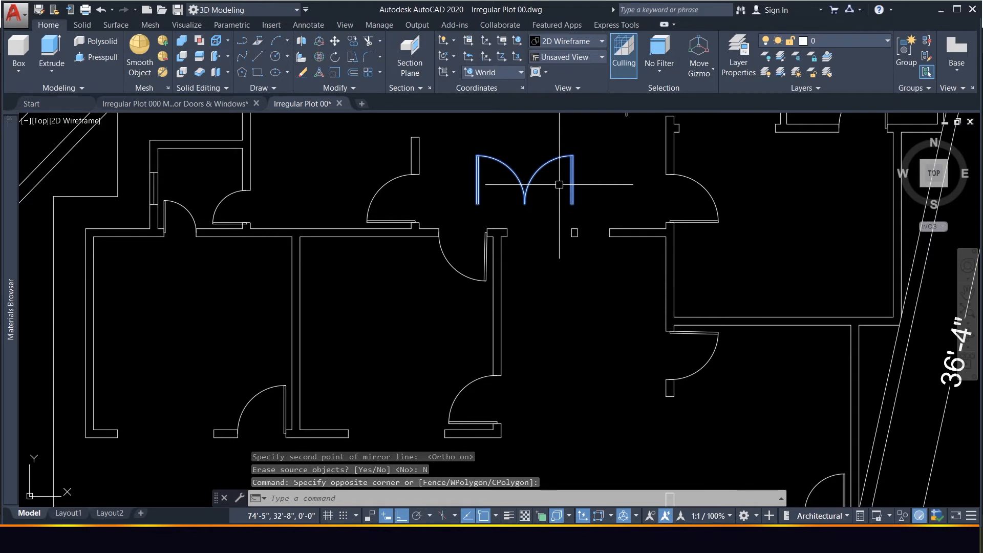
text(AL)
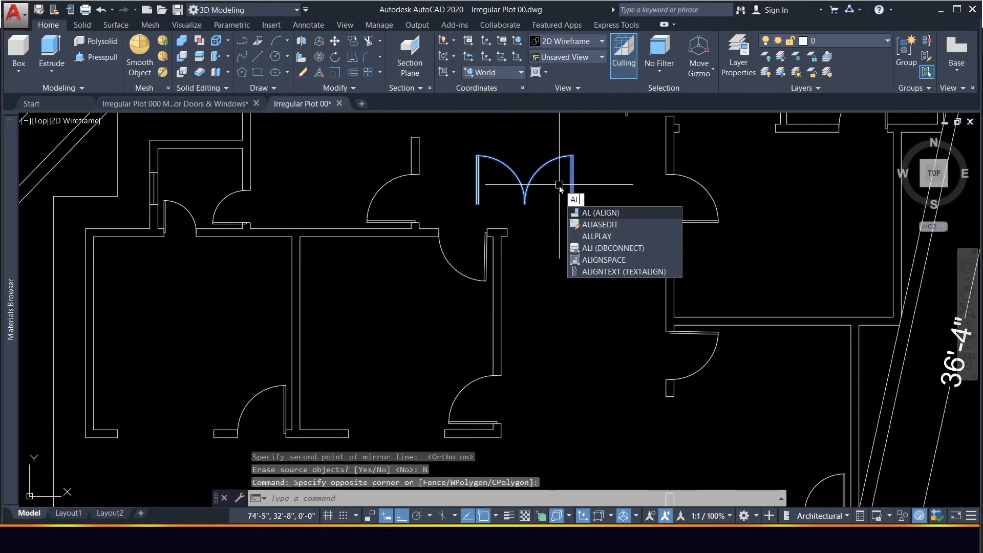
key(Return)
scroll(630, 196, up, 5)
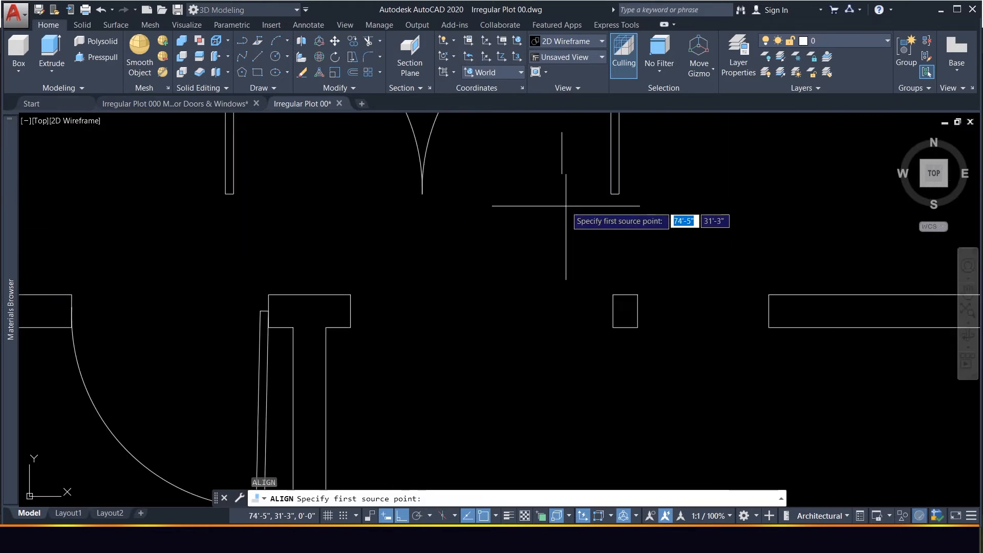
click(618, 194)
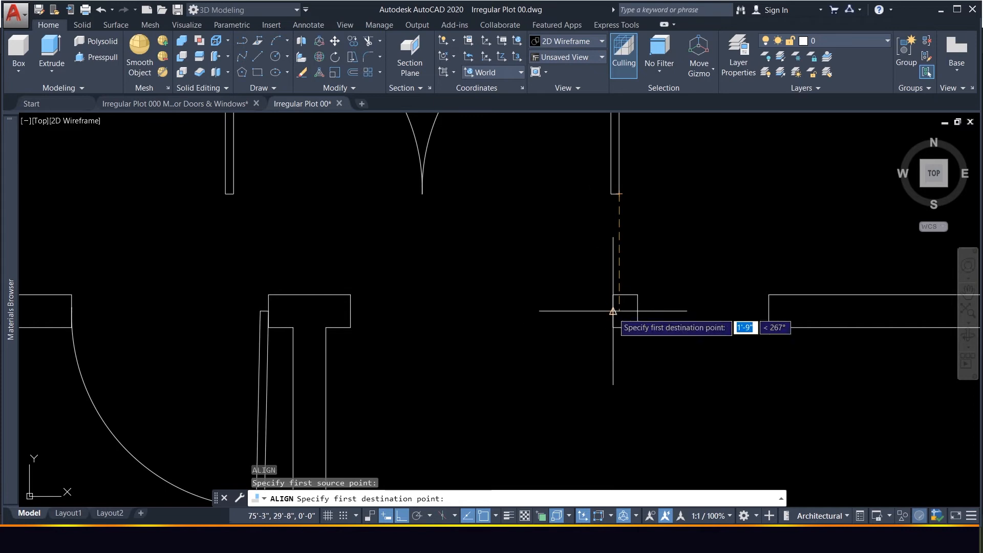
click(612, 310)
click(223, 194)
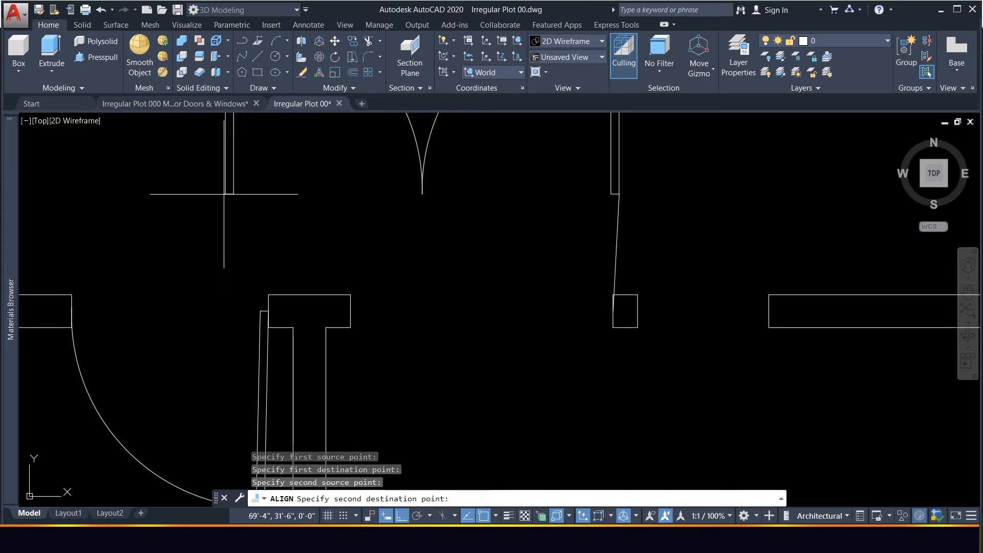
click(350, 310)
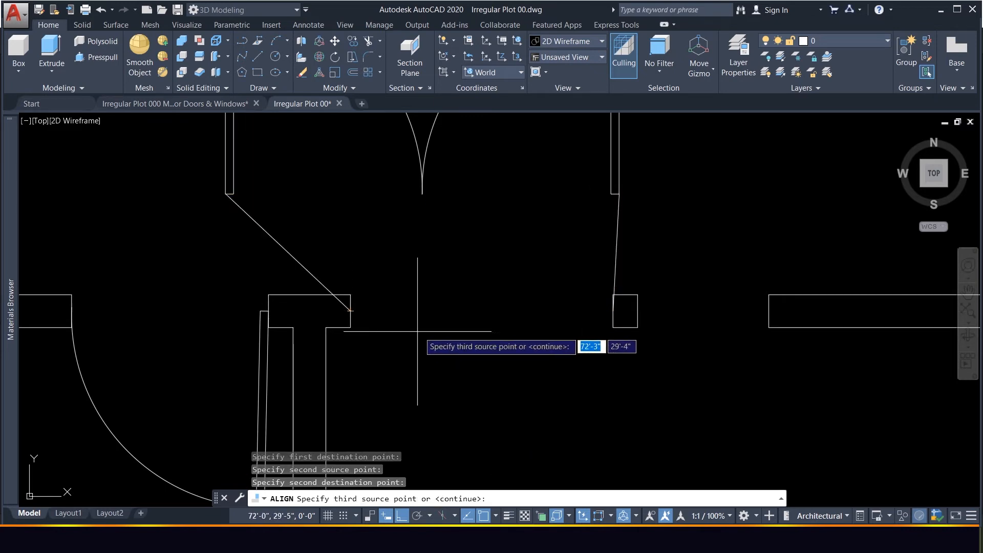
key(Return)
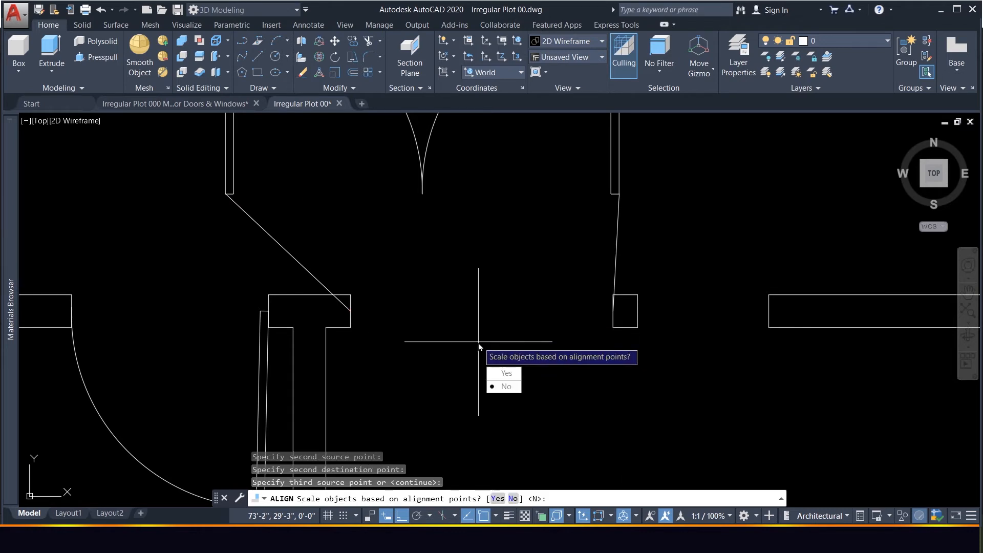
click(504, 373)
scroll(538, 346, down, 3)
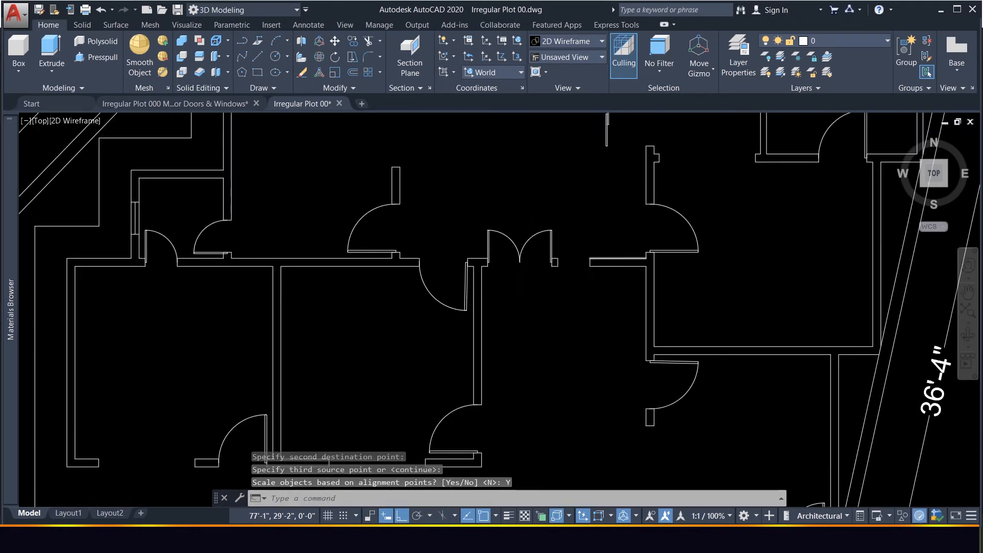
Examine the whole floor plan, including the lower east rooms and the main gate, for placed doors and openings without one.
scroll(584, 267, down, 4)
scroll(702, 372, up, 2)
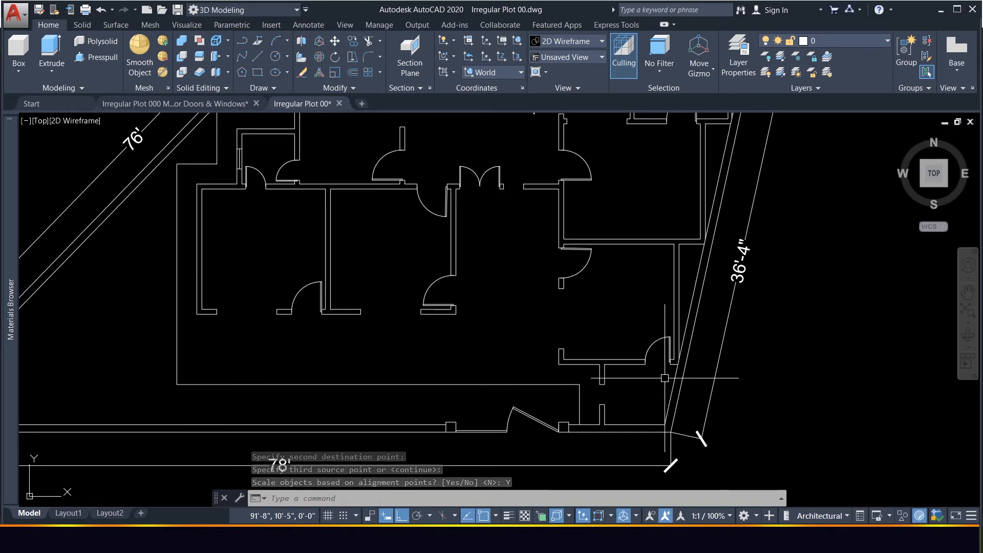
scroll(711, 338, down, 2)
scroll(660, 146, down, 2)
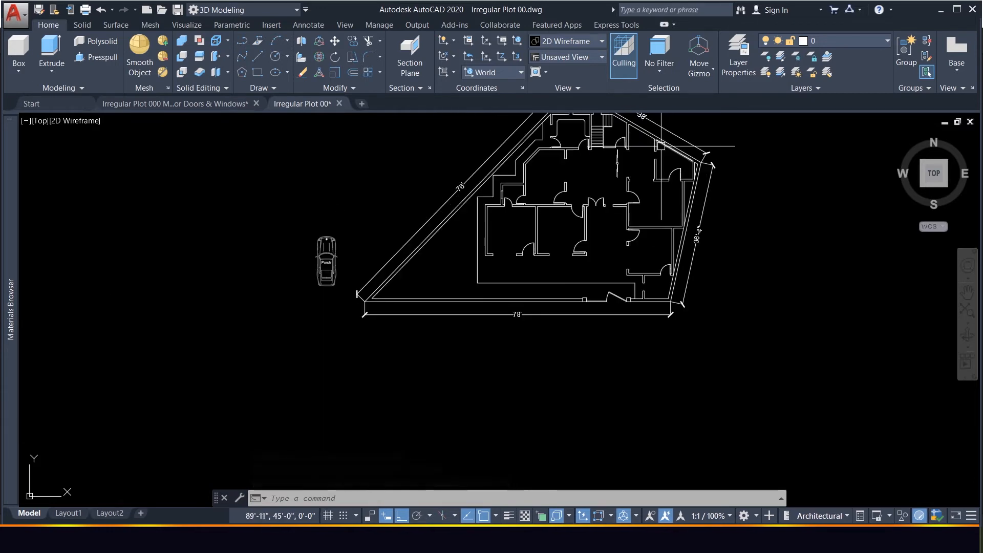
scroll(640, 131, down, 3)
scroll(641, 128, up, 5)
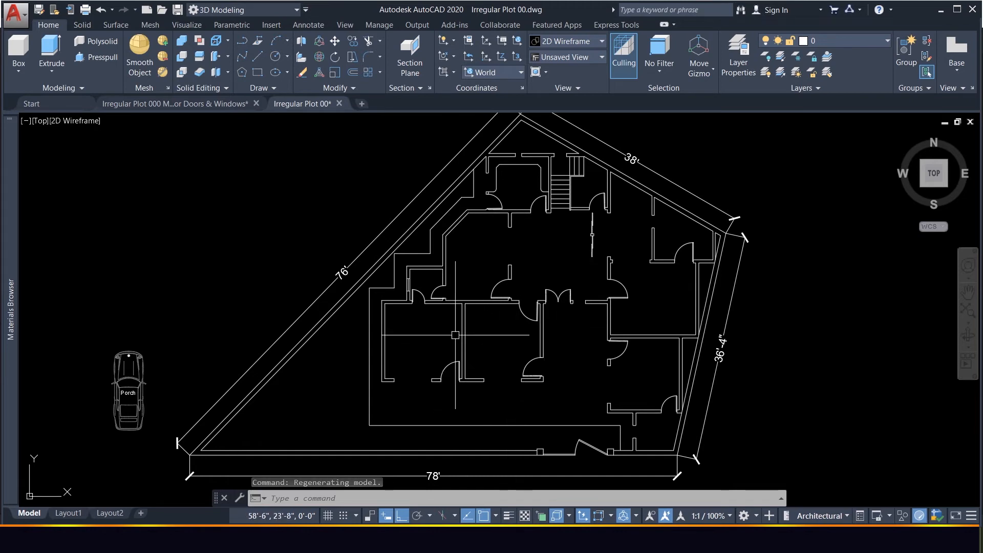
scroll(447, 292, down, 3)
scroll(461, 361, up, 3)
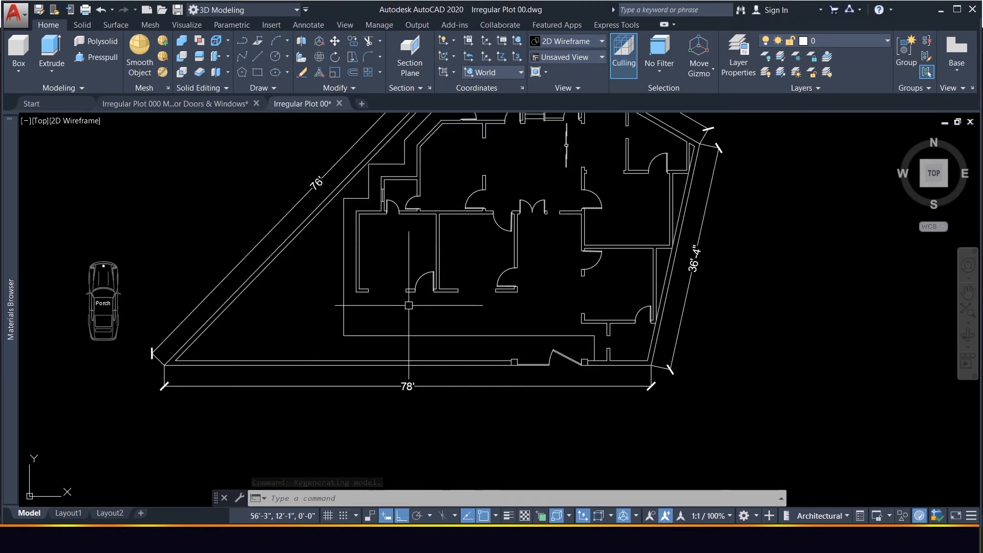
scroll(672, 349, up, 4)
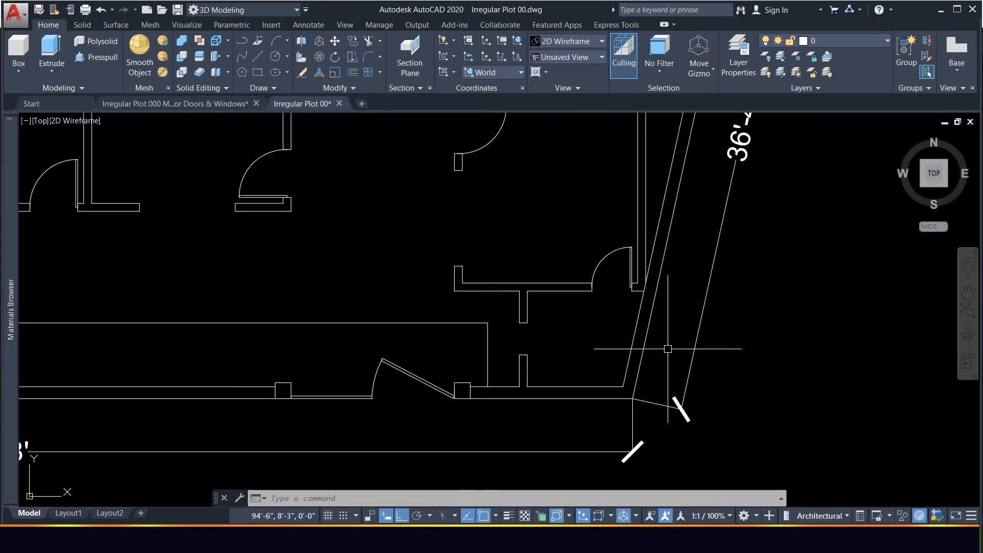
scroll(667, 349, down, 7)
scroll(679, 242, up, 4)
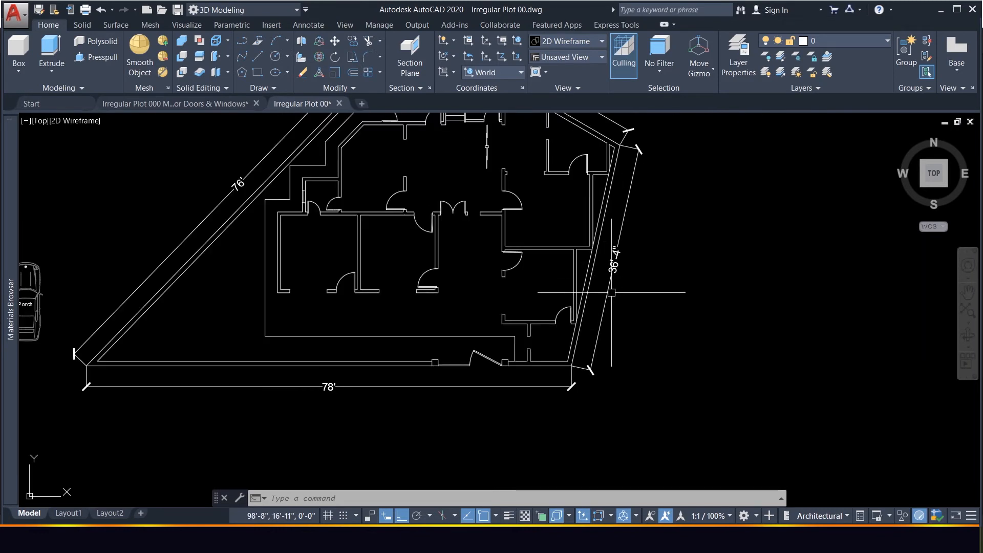
Draw a vertical line between the midpoints of the two wall ends across the opening in the southeast corner room's short west wall.
scroll(611, 292, up, 2)
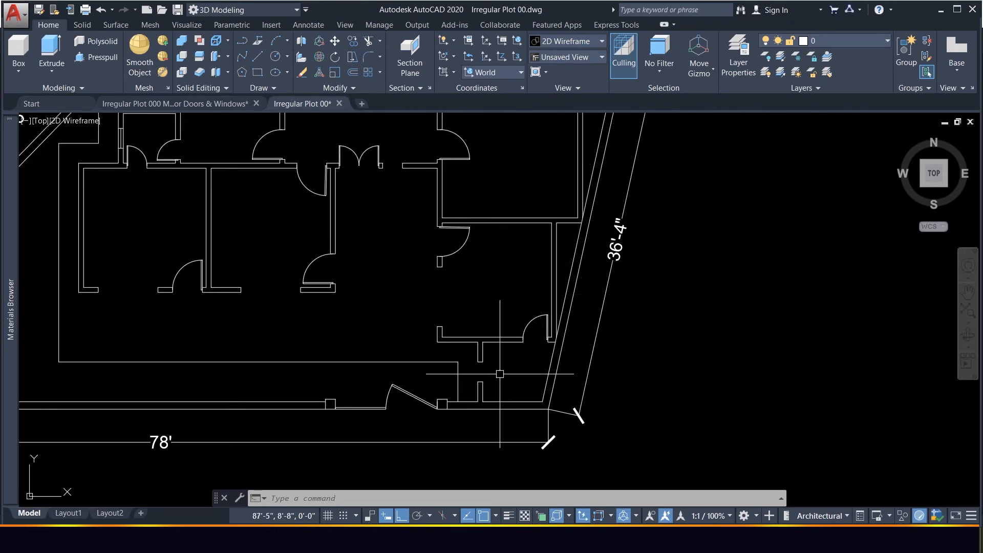
scroll(499, 359, down, 4)
scroll(493, 374, up, 11)
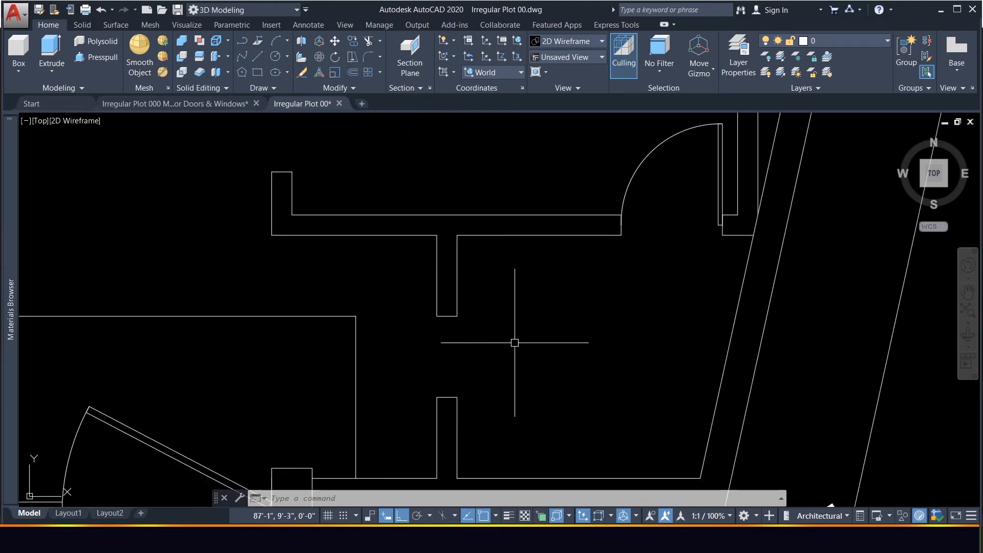
key(Return)
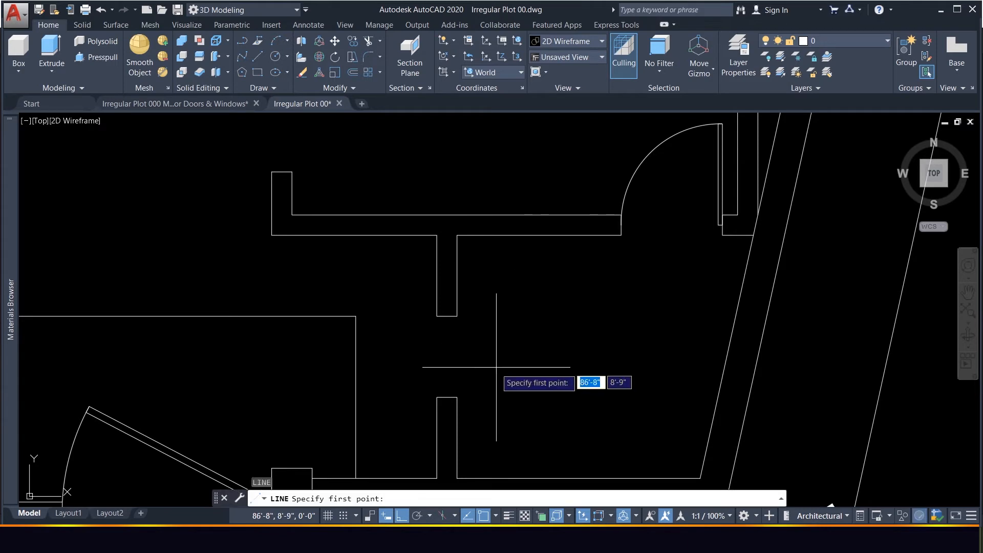
click(447, 396)
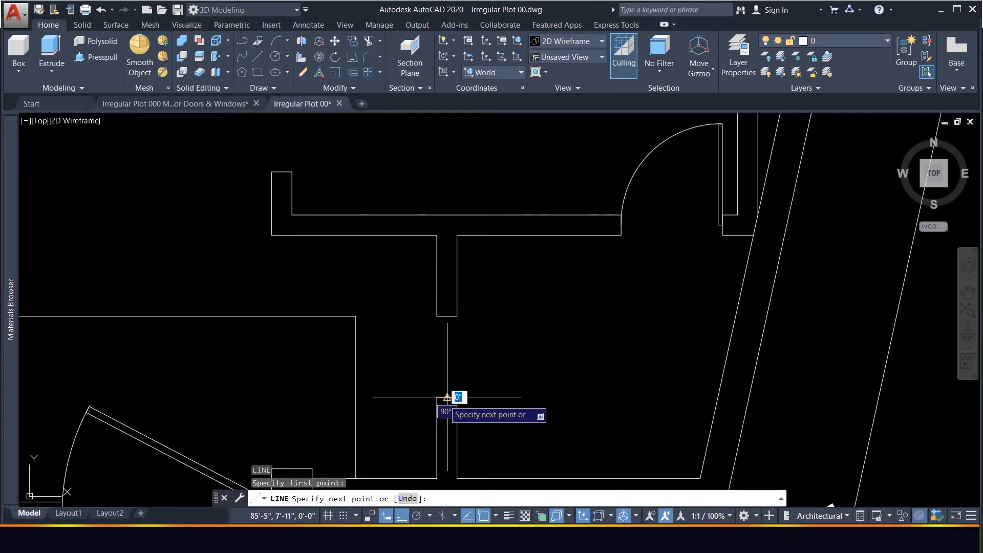
click(447, 317)
key(Return)
Copy the line from its lower endpoint to both wall face corners, closing the opening on each side.
click(460, 381)
click(420, 361)
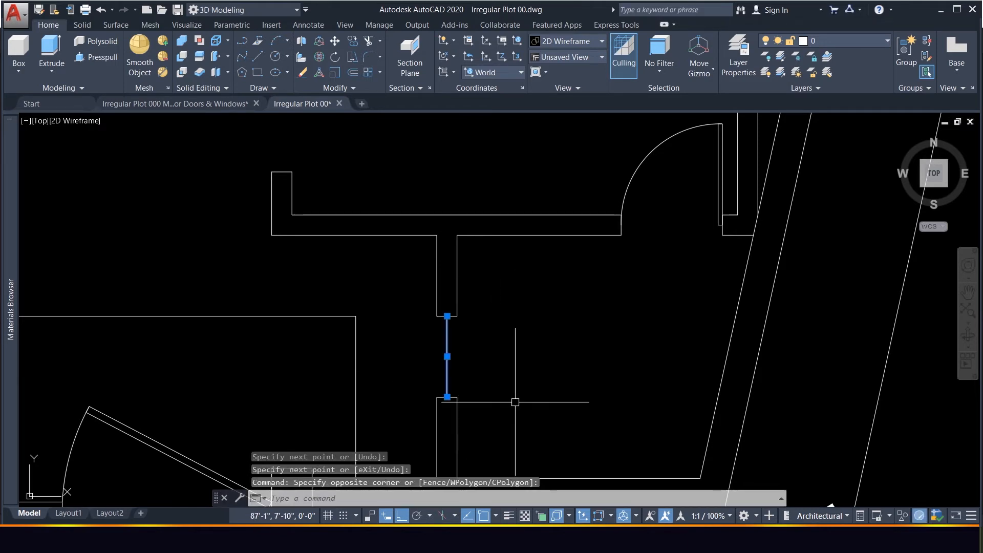
text(co)
key(Return)
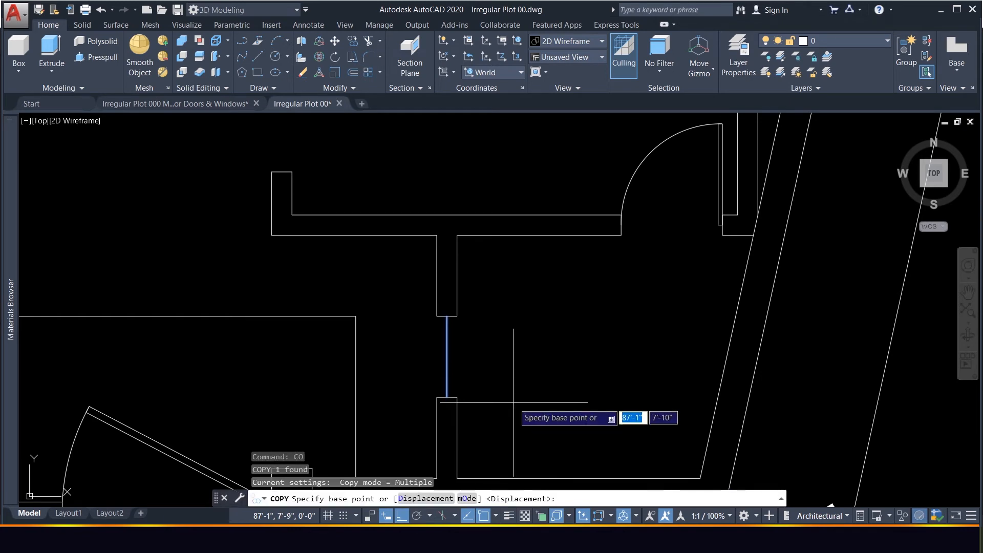
click(447, 396)
click(448, 397)
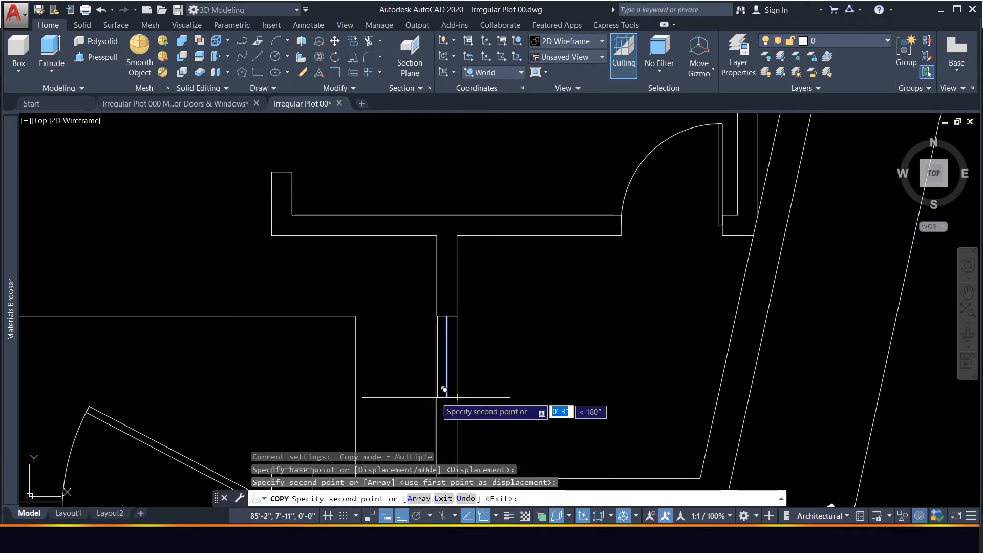
key(Escape)
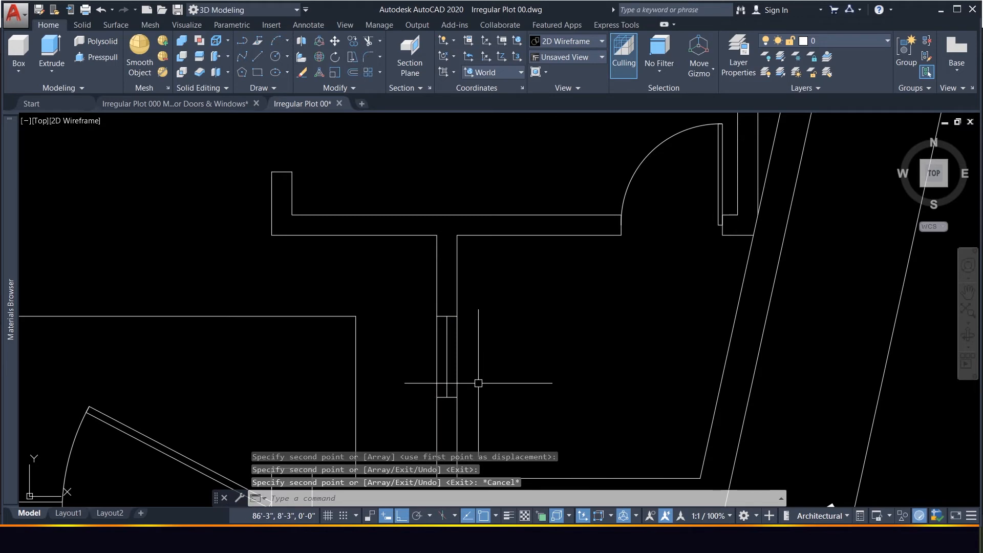
Offset the opening's centre line 1 inch to each side.
scroll(441, 333, up, 2)
scroll(446, 334, up, 2)
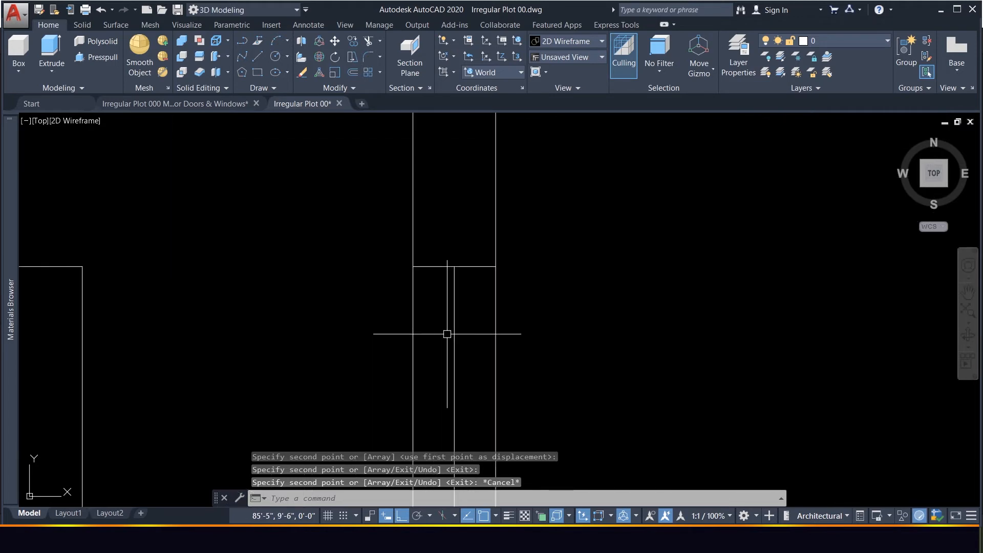
scroll(448, 334, down, 2)
scroll(457, 352, up, 4)
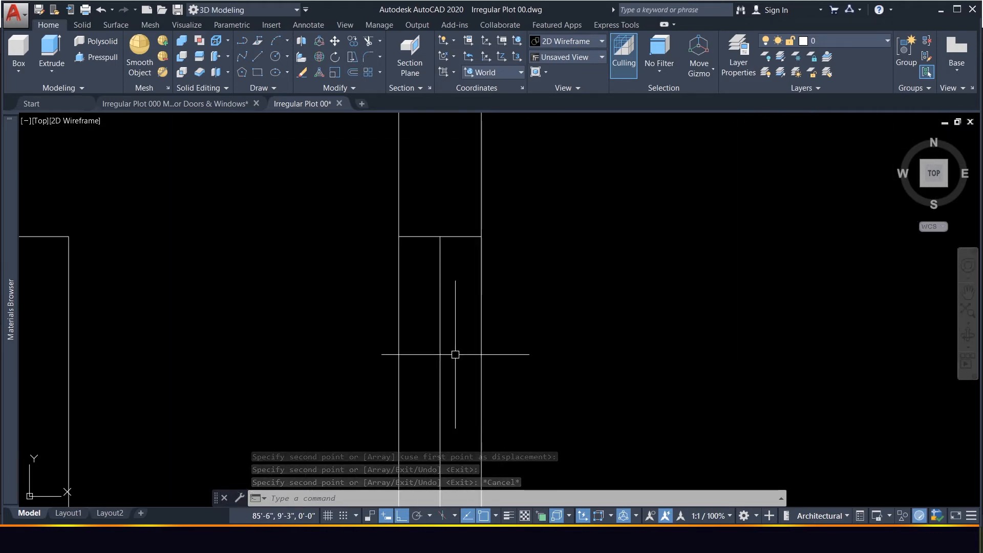
click(456, 353)
click(425, 343)
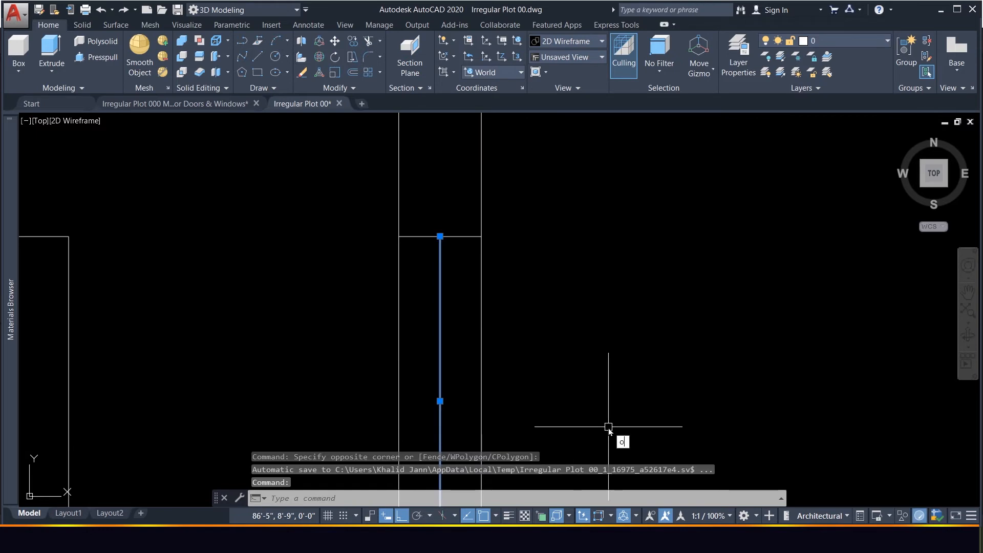
key(Return)
text(1)
key(Return)
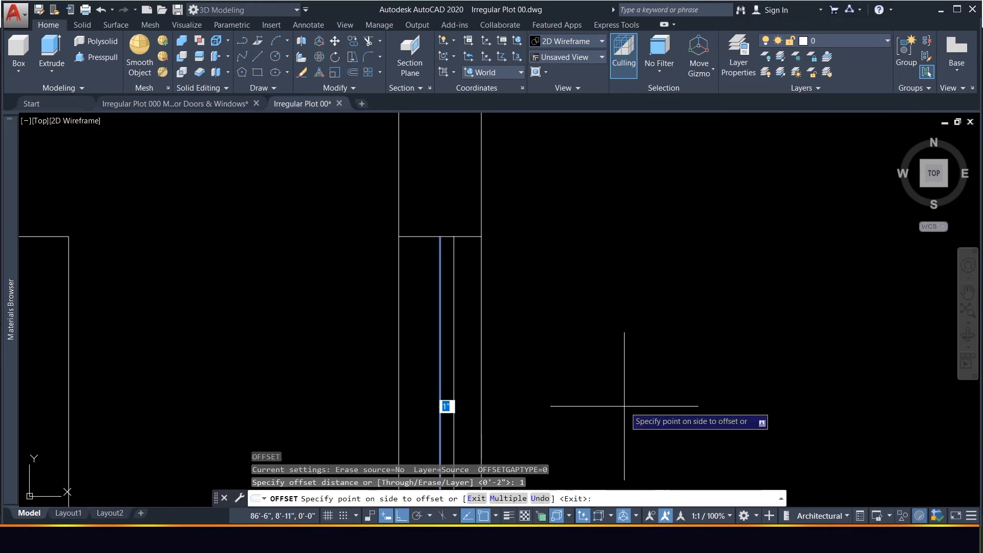
click(451, 396)
click(439, 370)
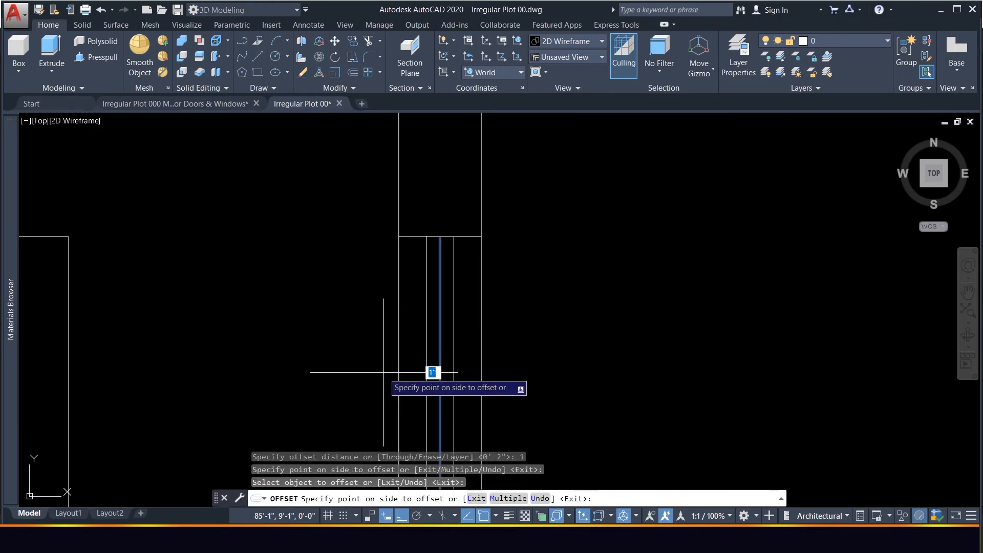
click(404, 364)
key(Escape)
Erase the original centre line between the two offset lines of the window.
click(439, 346)
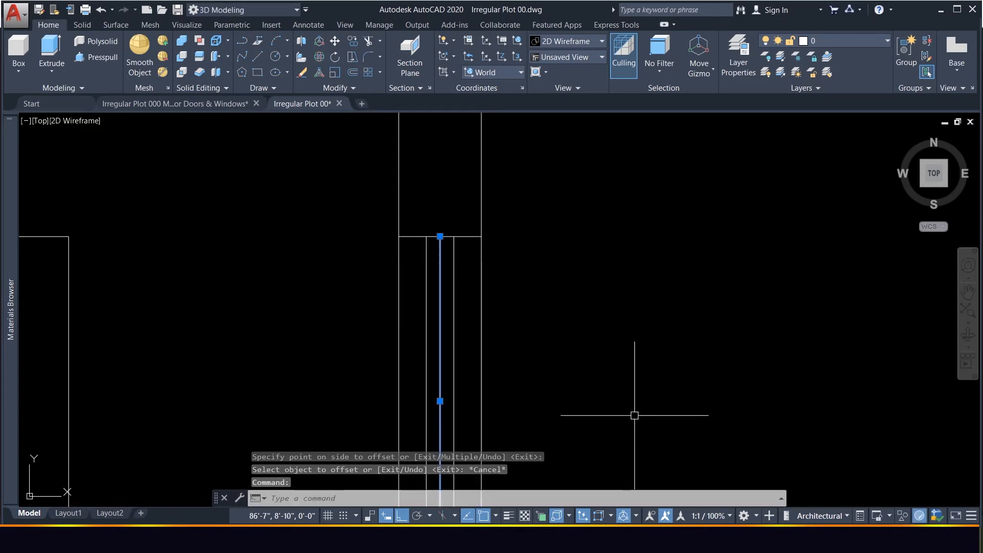
key(Delete)
scroll(635, 415, down, 4)
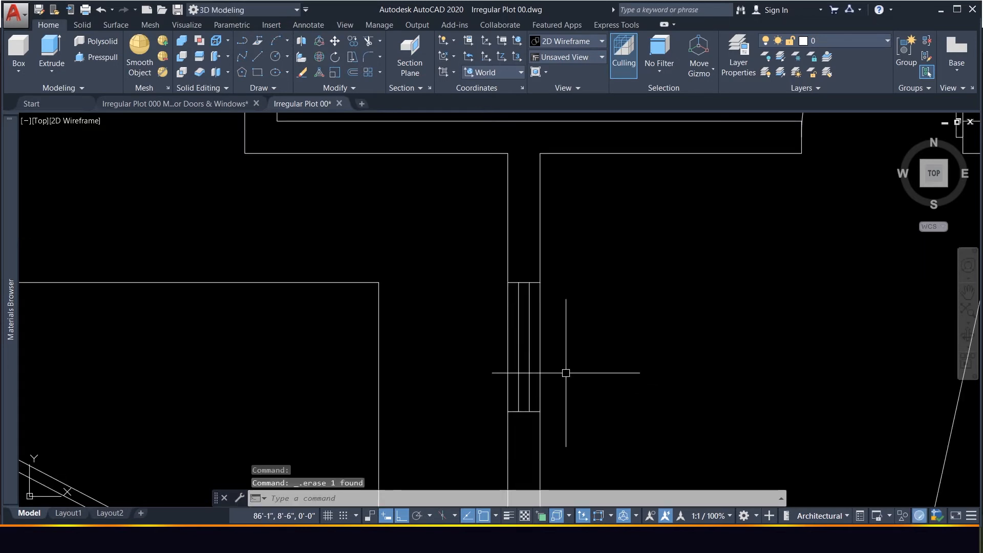
scroll(578, 371, up, 4)
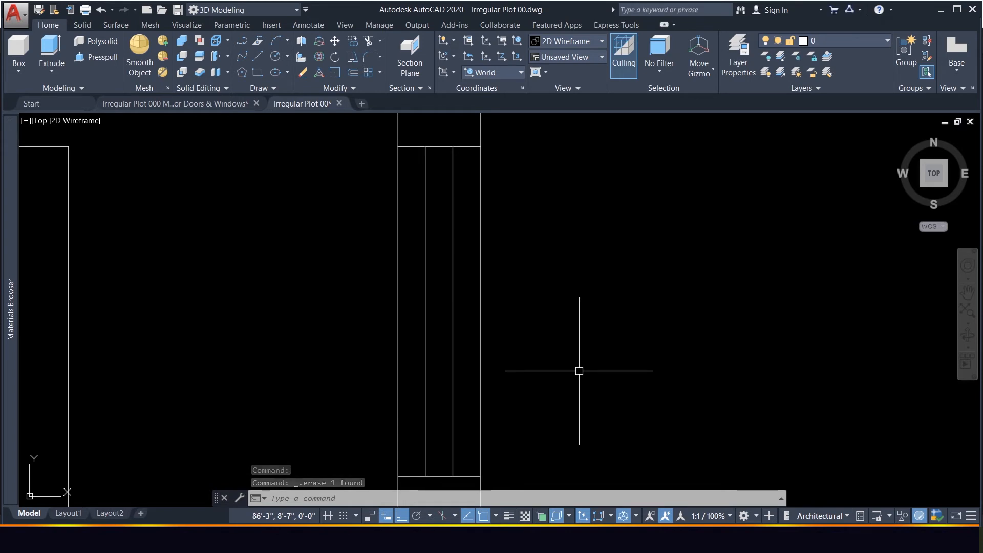
scroll(578, 371, down, 4)
scroll(578, 375, down, 4)
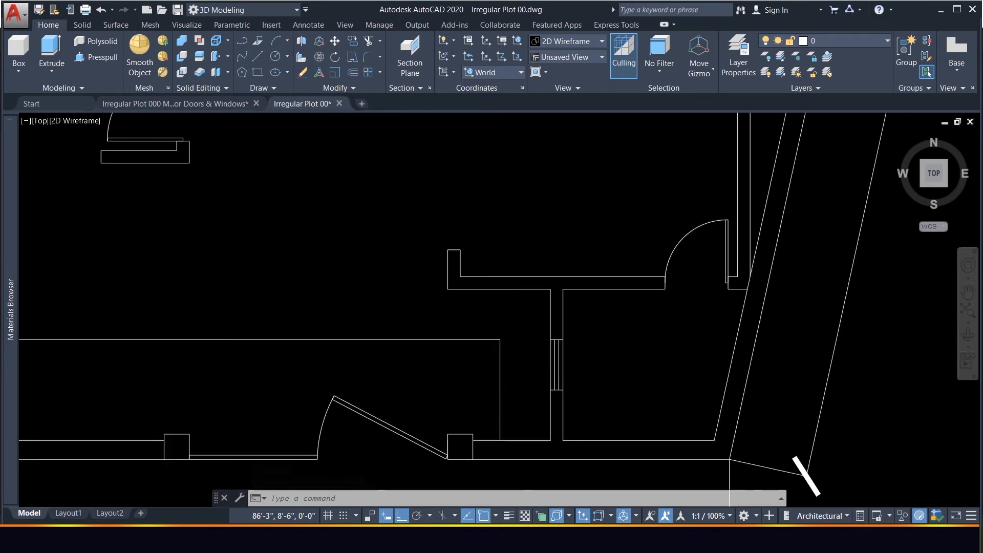
scroll(578, 375, up, 3)
click(575, 375)
click(503, 349)
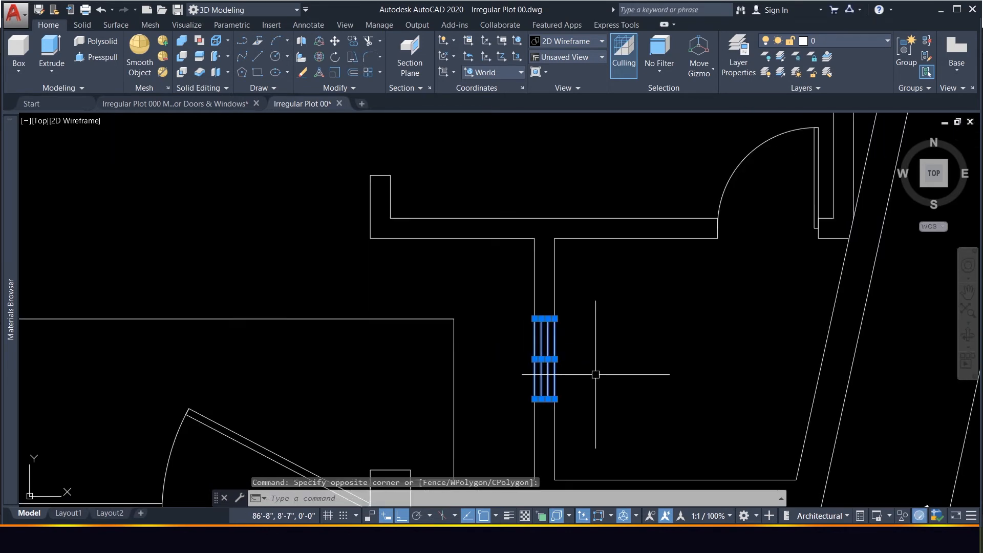
key(Escape)
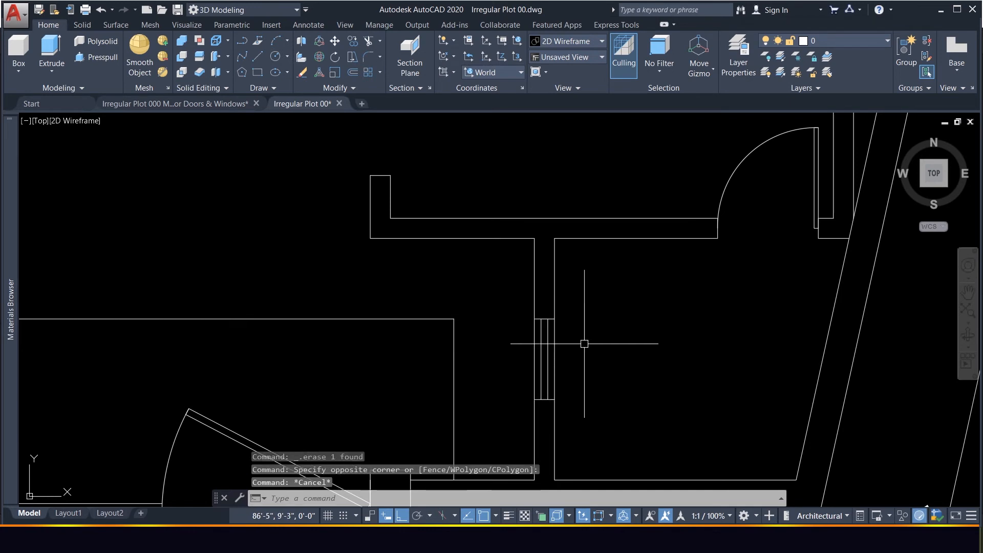
Offset the wall-end lines above and below the window 2 inches inward into the opening.
scroll(584, 343, up, 4)
scroll(587, 306, down, 4)
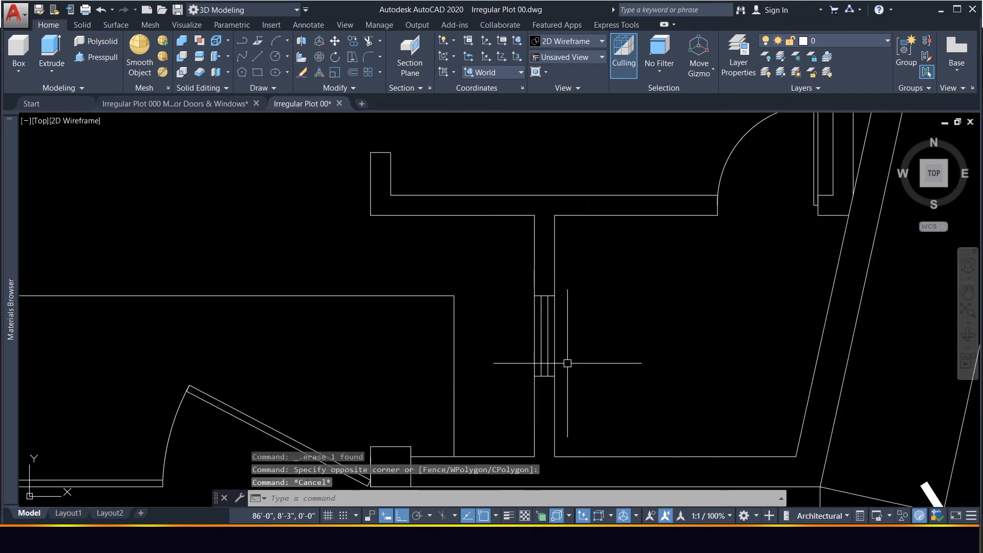
scroll(567, 363, up, 5)
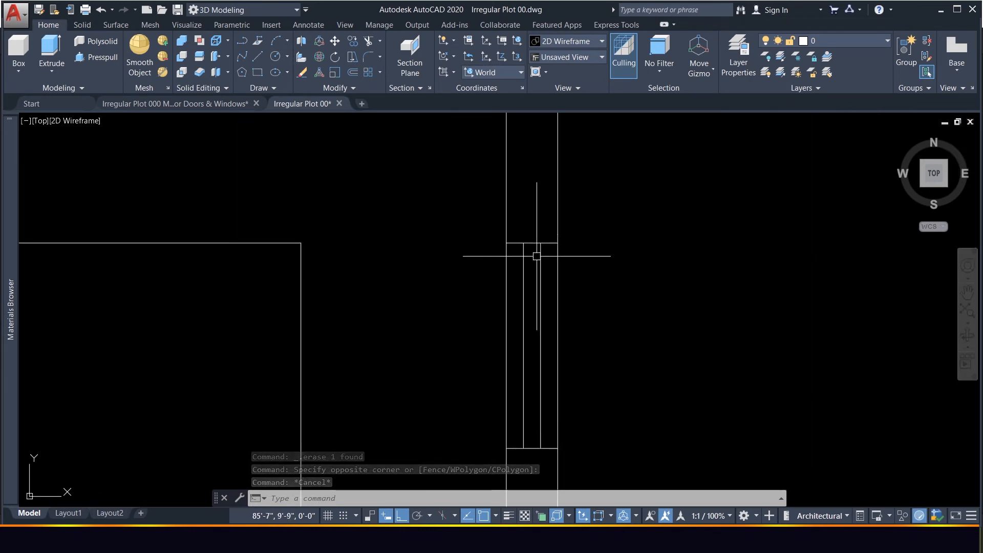
click(533, 243)
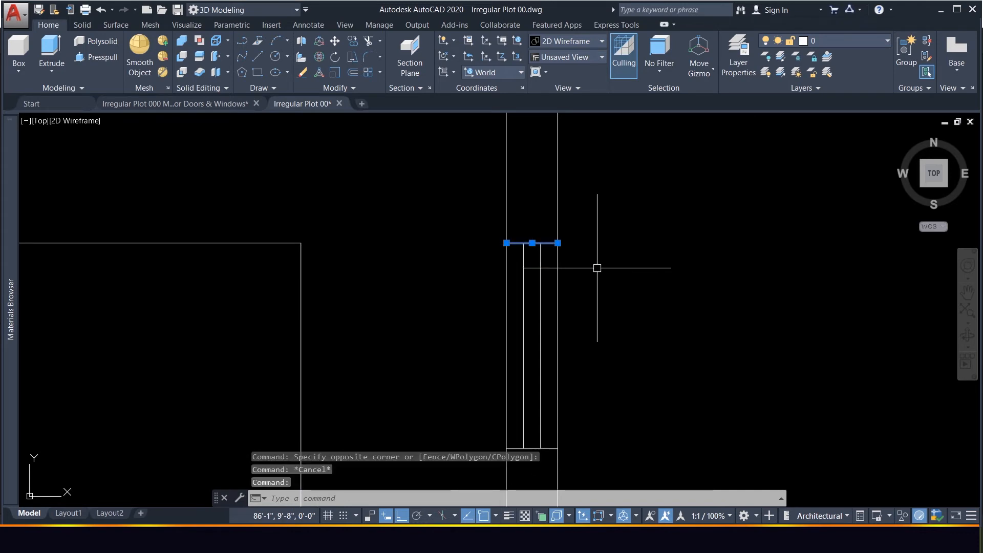
key(Return)
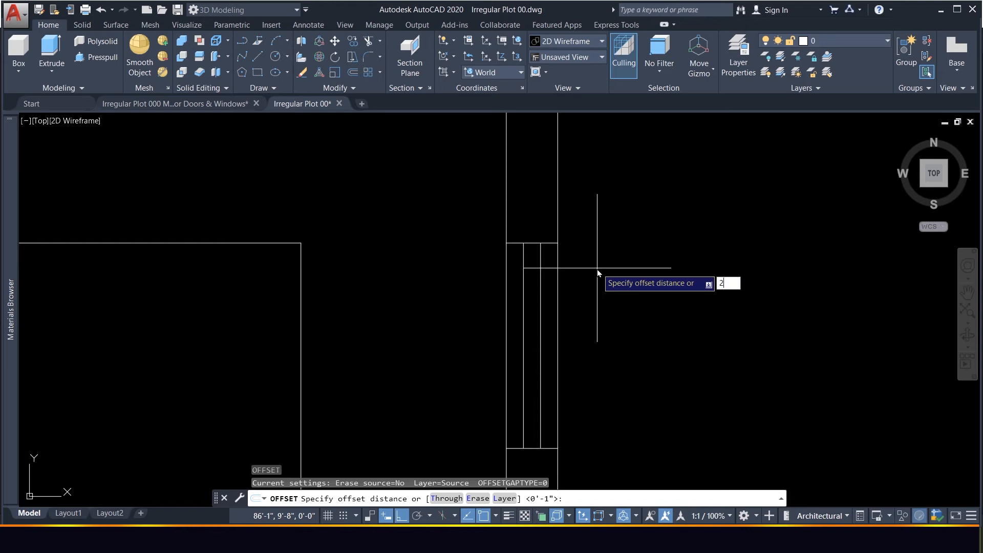
key(Return)
click(617, 328)
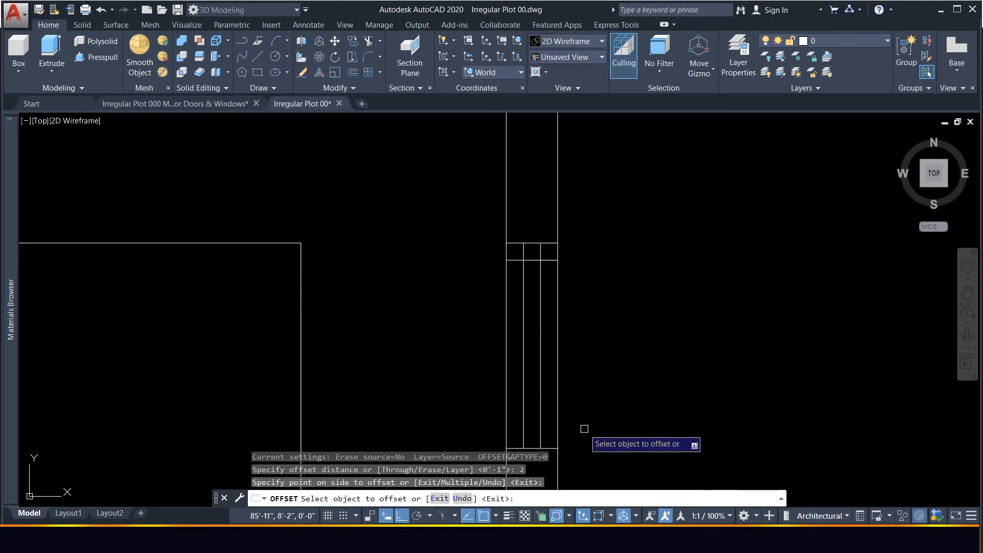
click(552, 449)
click(624, 399)
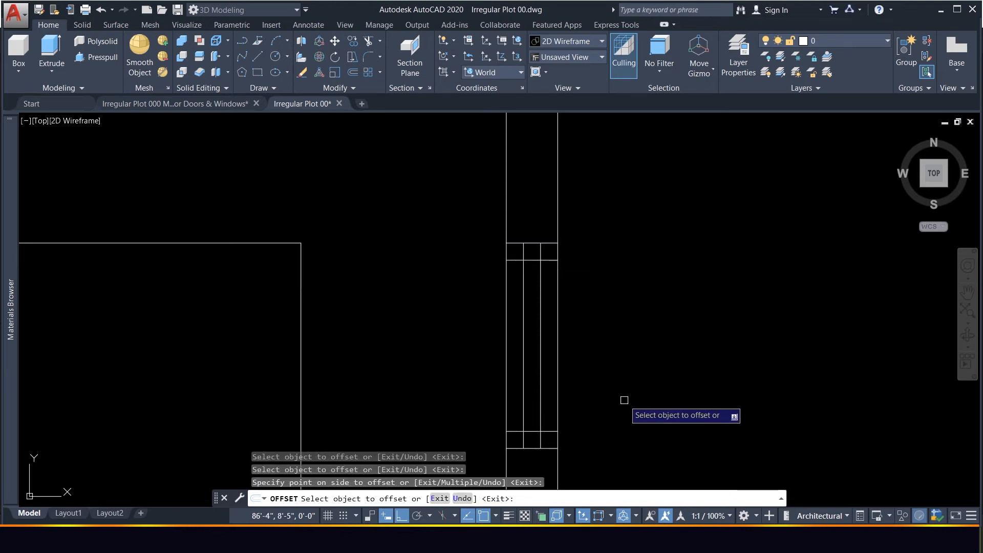
key(Escape)
Trim the outer stubs of both 2-inch offset lines, leaving only the segments between the window's two inner lines.
key(Return)
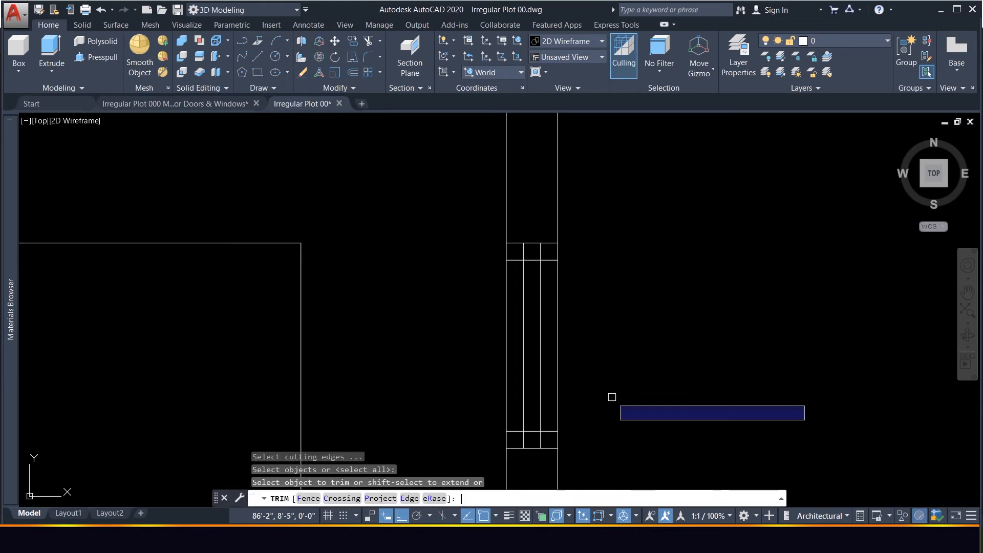
click(547, 431)
click(511, 431)
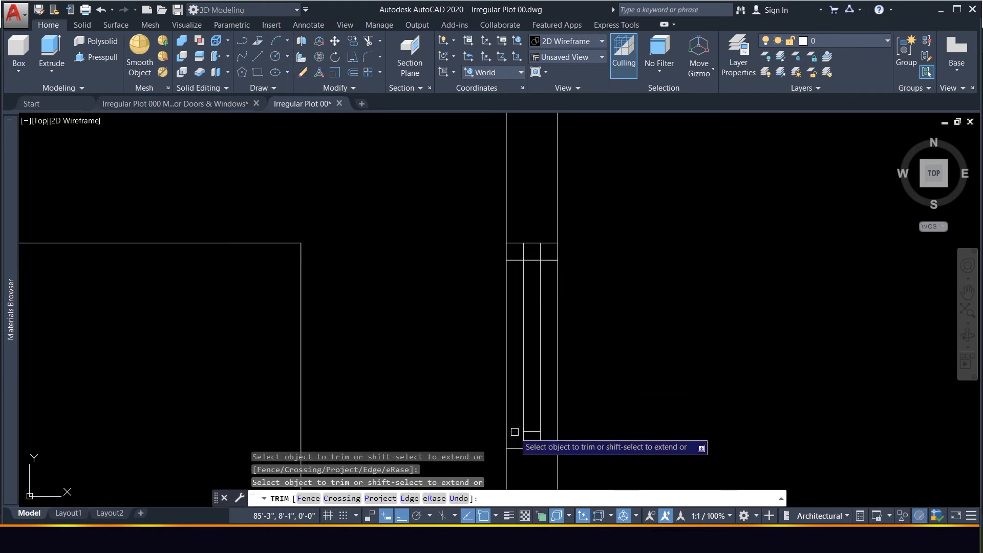
click(516, 260)
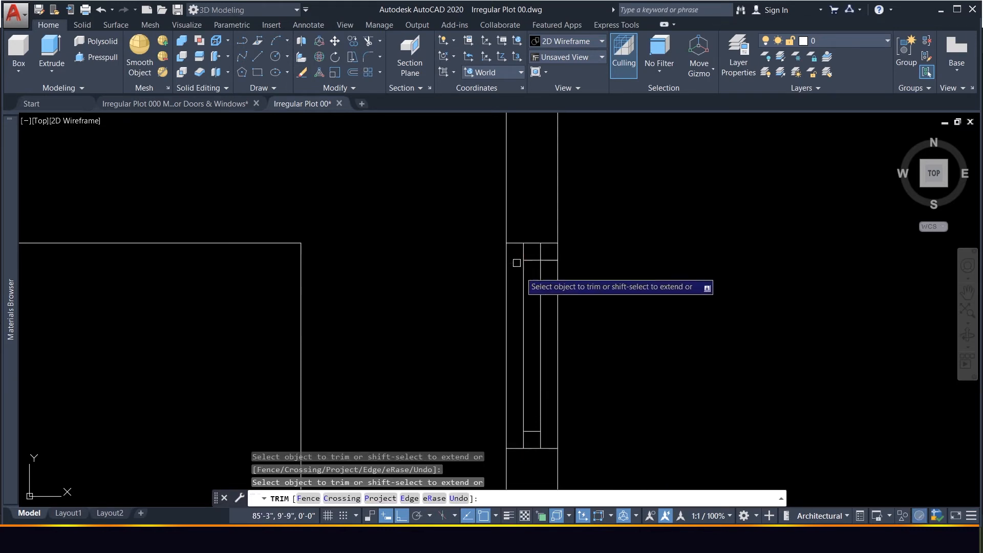
click(549, 260)
scroll(658, 275, down, 2)
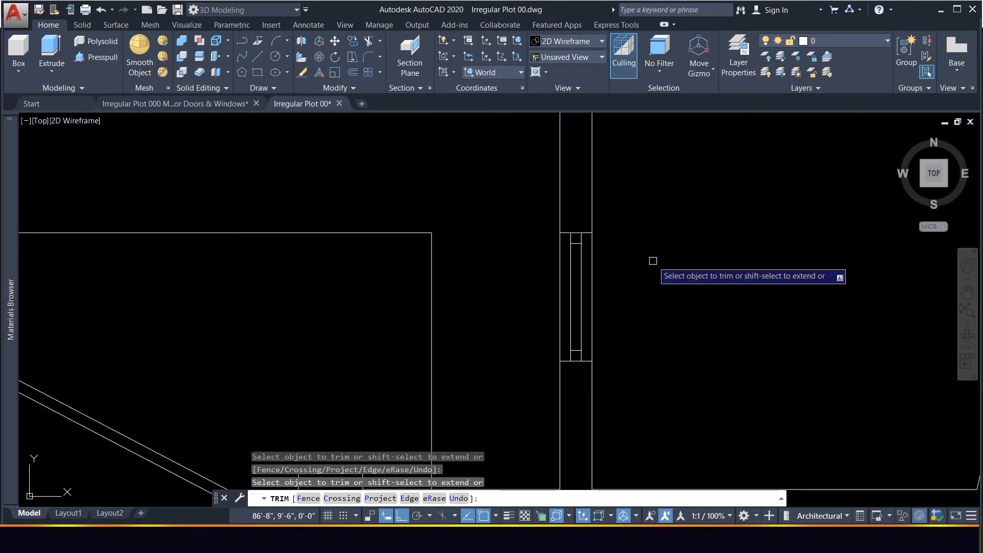
scroll(652, 294, down, 2)
scroll(651, 293, up, 2)
scroll(652, 294, down, 2)
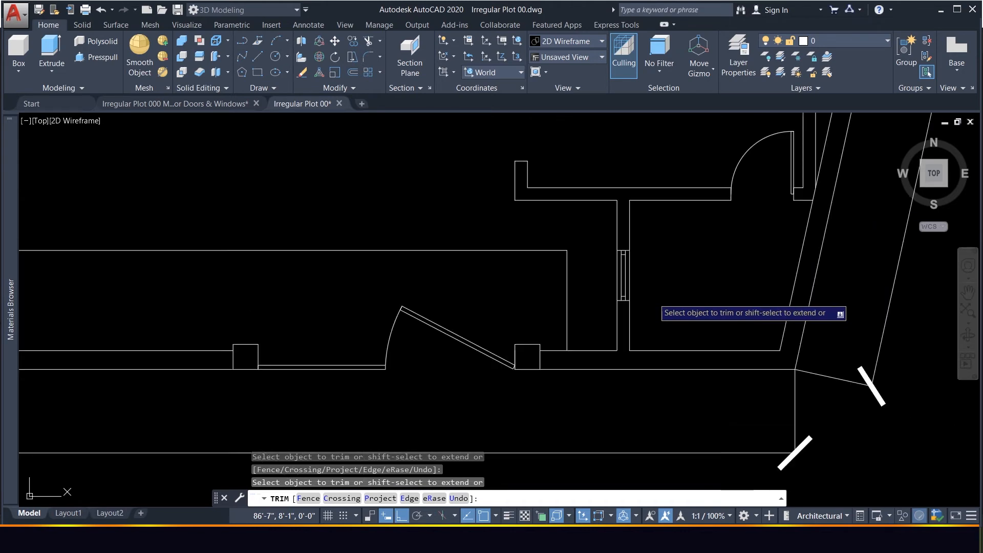
scroll(646, 285, down, 4)
scroll(532, 264, up, 2)
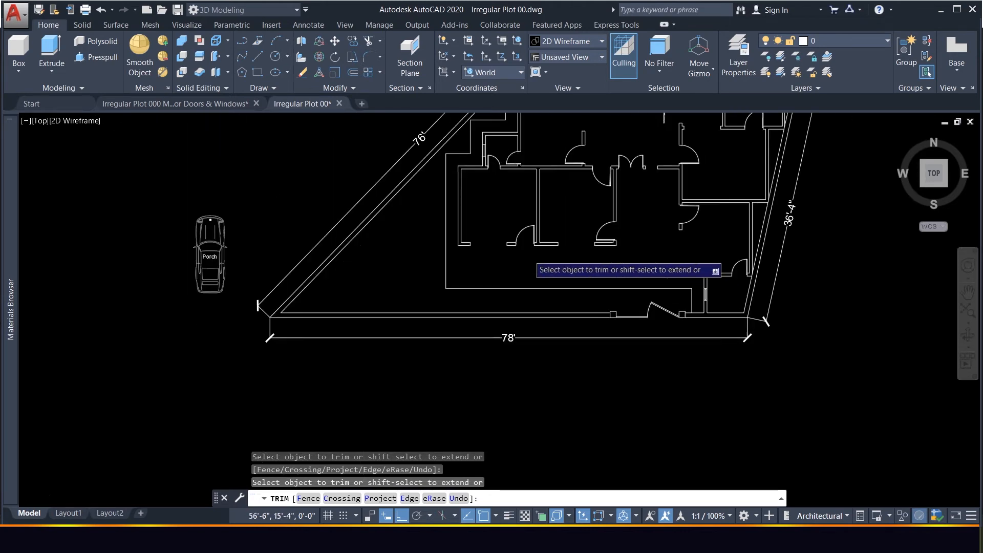
scroll(791, 301, up, 3)
scroll(791, 301, up, 4)
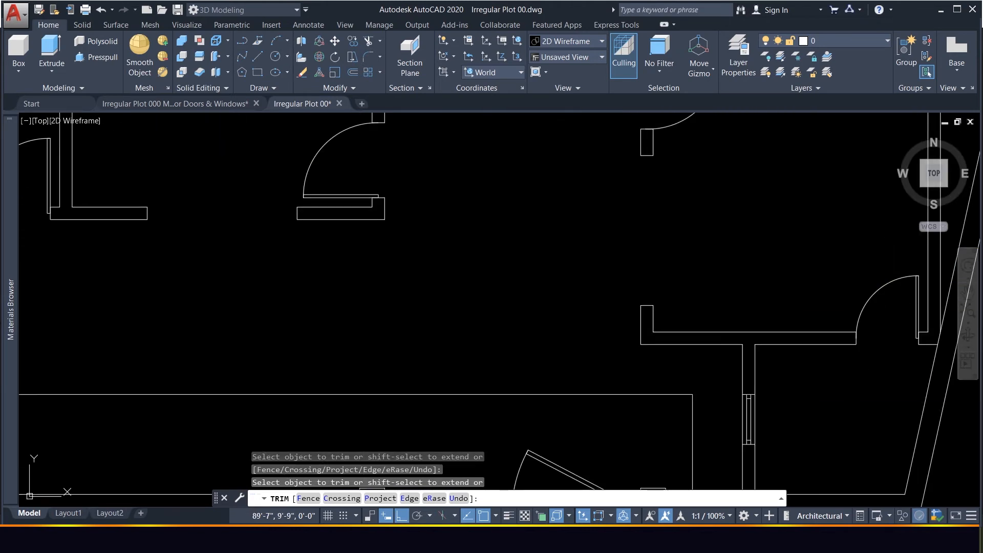
key(Escape)
click(776, 444)
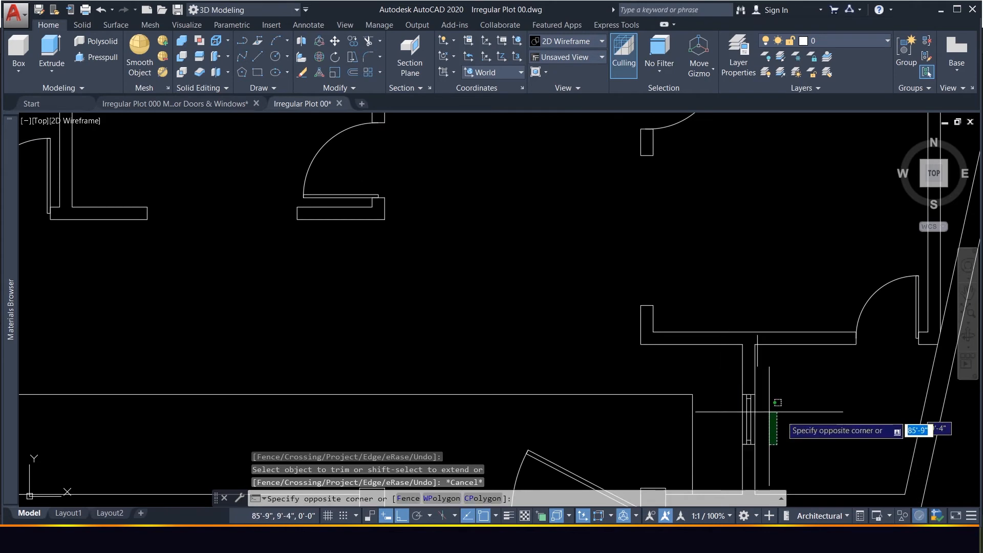
click(797, 425)
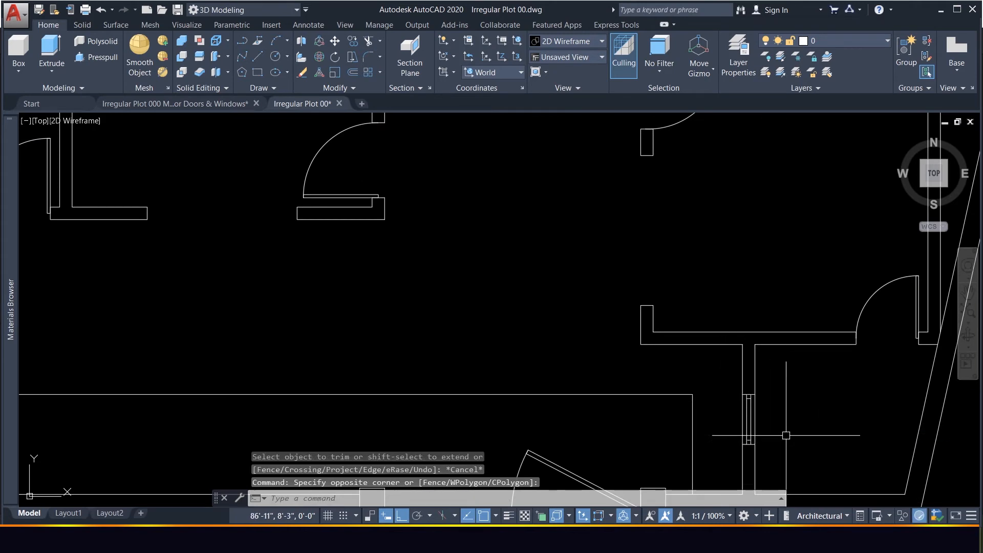
scroll(753, 445, up, 6)
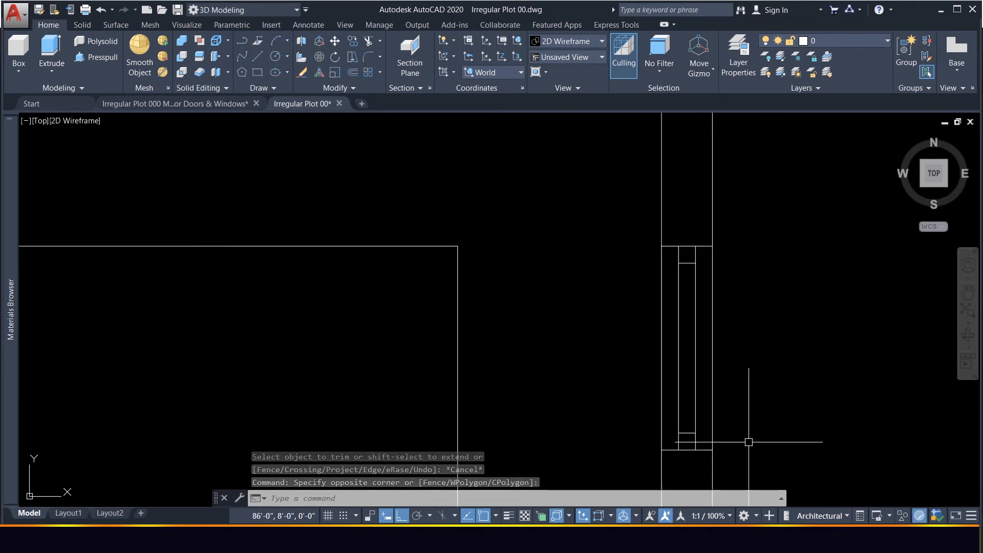
Copy the finished window symbol from its lower right corner to the inner corner of the wall end at the next opening up.
click(748, 441)
click(639, 271)
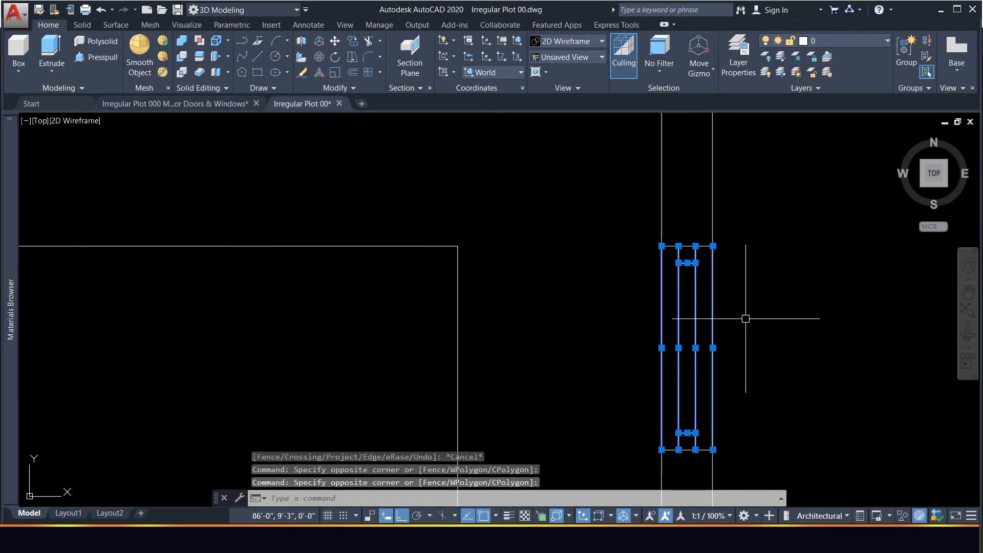
scroll(746, 317, down, 5)
scroll(779, 367, down, 3)
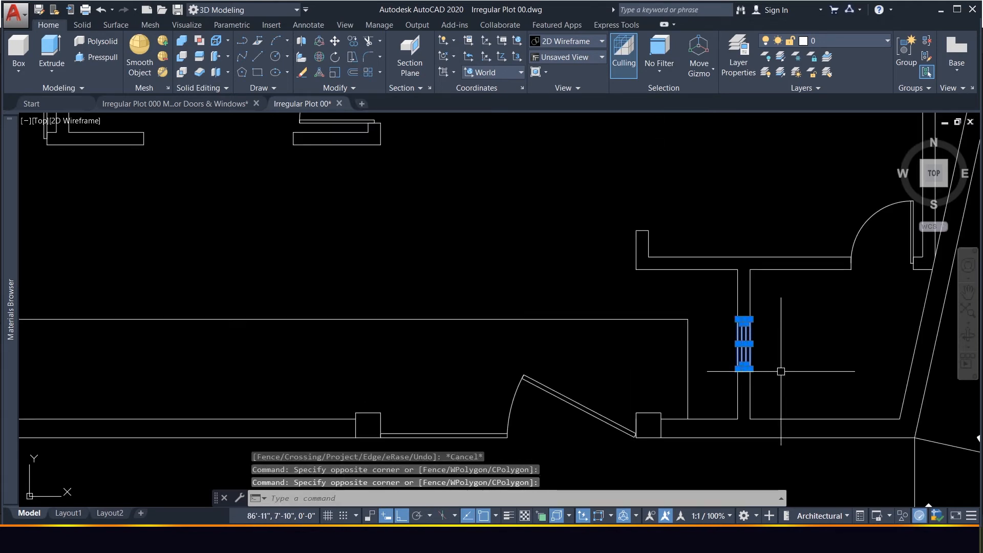
text(co)
key(Return)
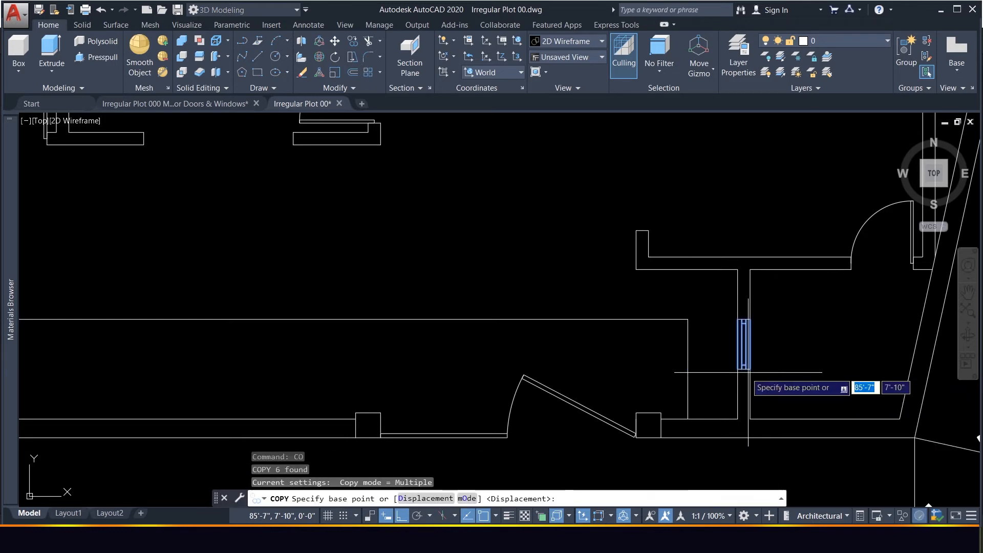
click(750, 369)
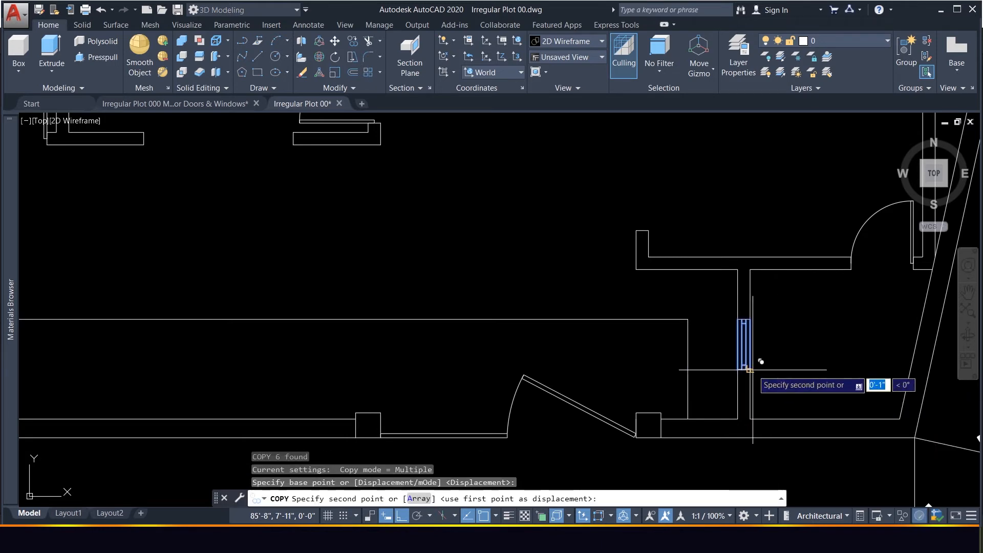
click(649, 230)
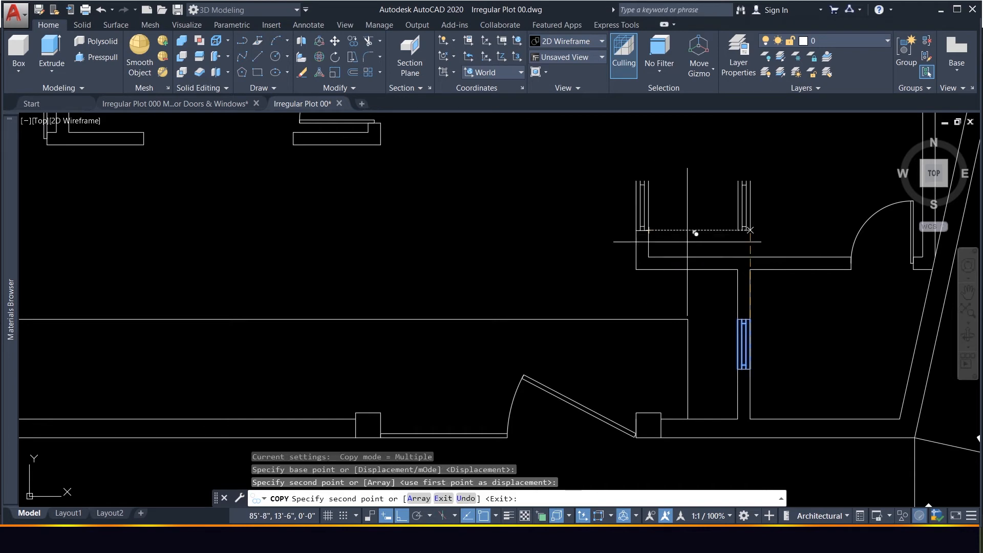
scroll(692, 227, down, 4)
key(Escape)
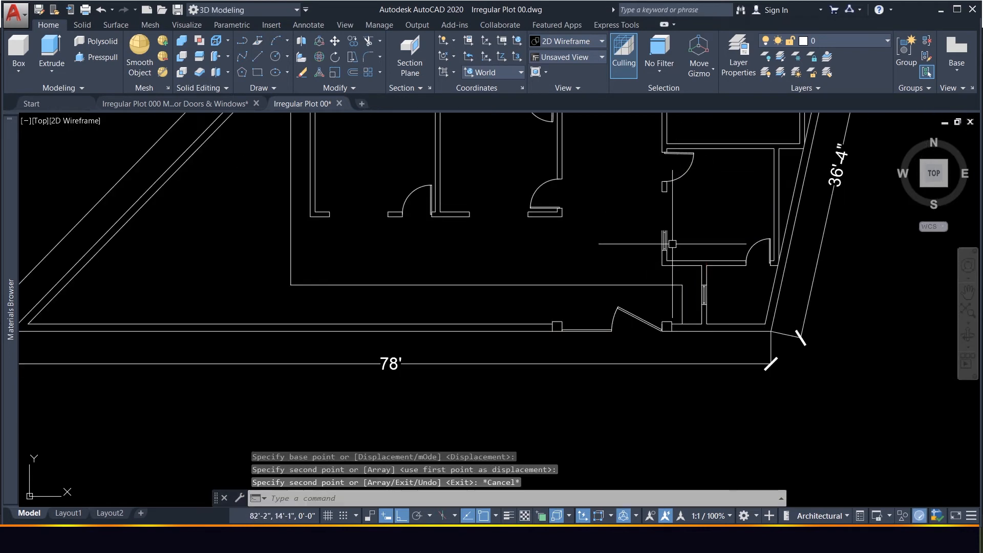
Extend the copied window's four long lines up to the wall end above the opening.
scroll(686, 237, up, 4)
scroll(680, 235, down, 3)
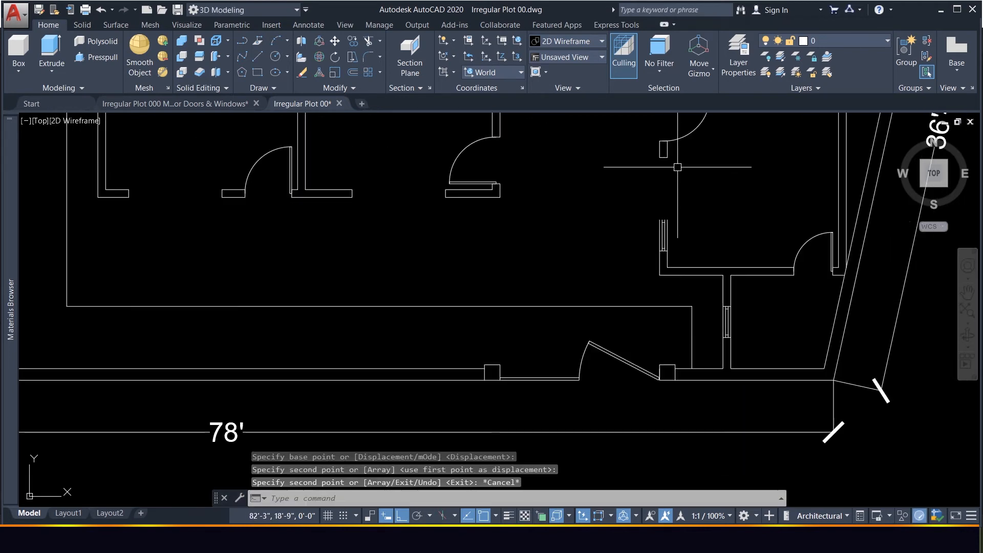
scroll(677, 164, up, 4)
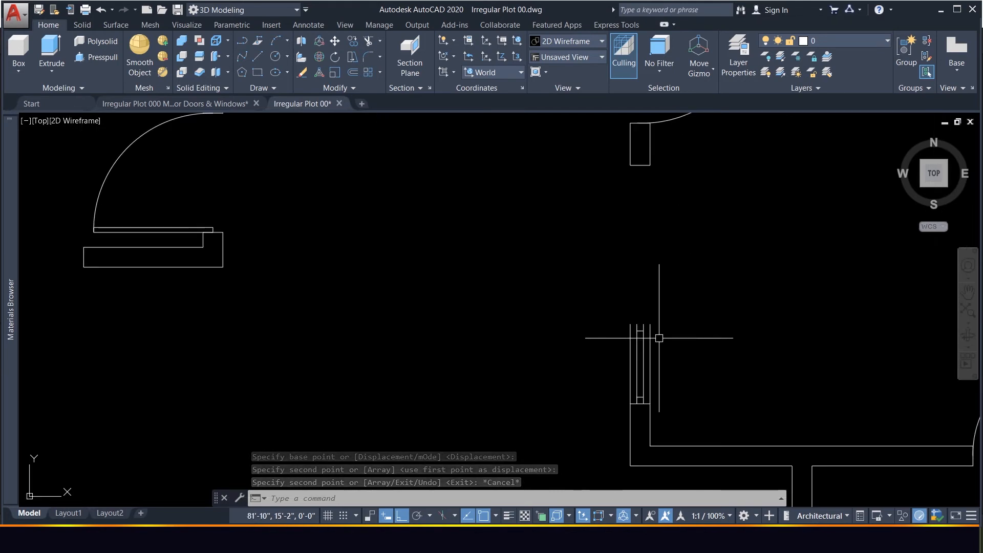
text(ex)
key(Return)
key(Return)
click(671, 359)
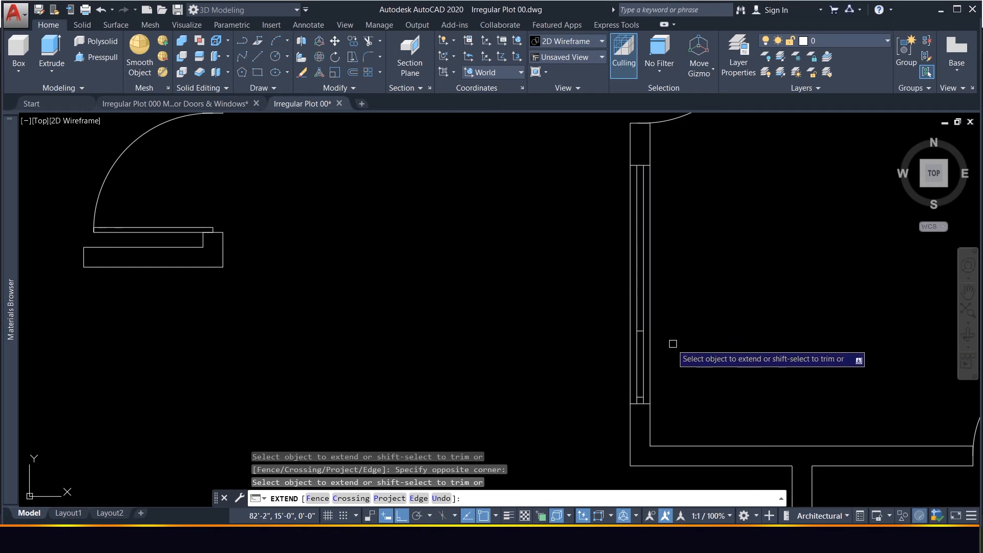
key(Escape)
Move the copied window's upper cross line up onto the wall end at the top of the opening.
click(610, 318)
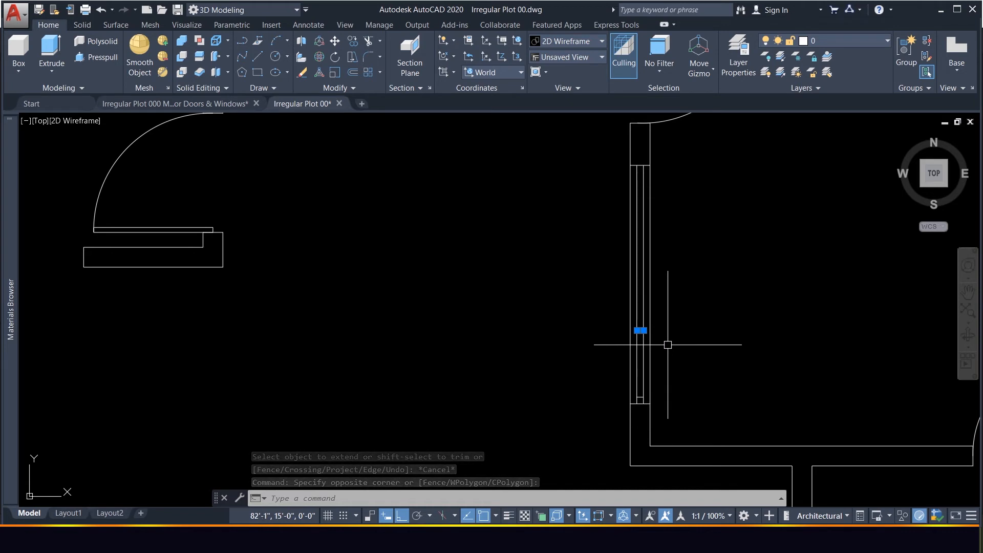
text(m)
key(Return)
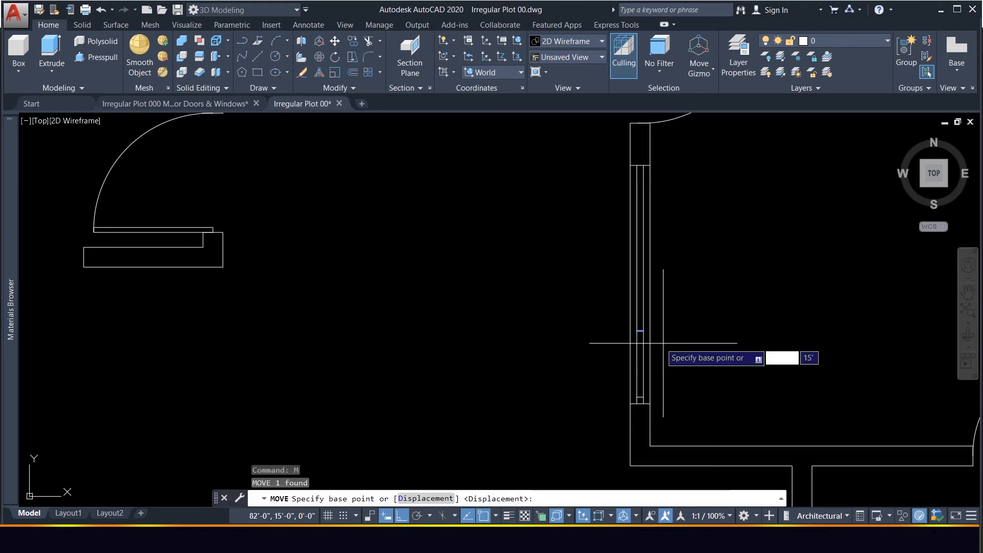
click(643, 331)
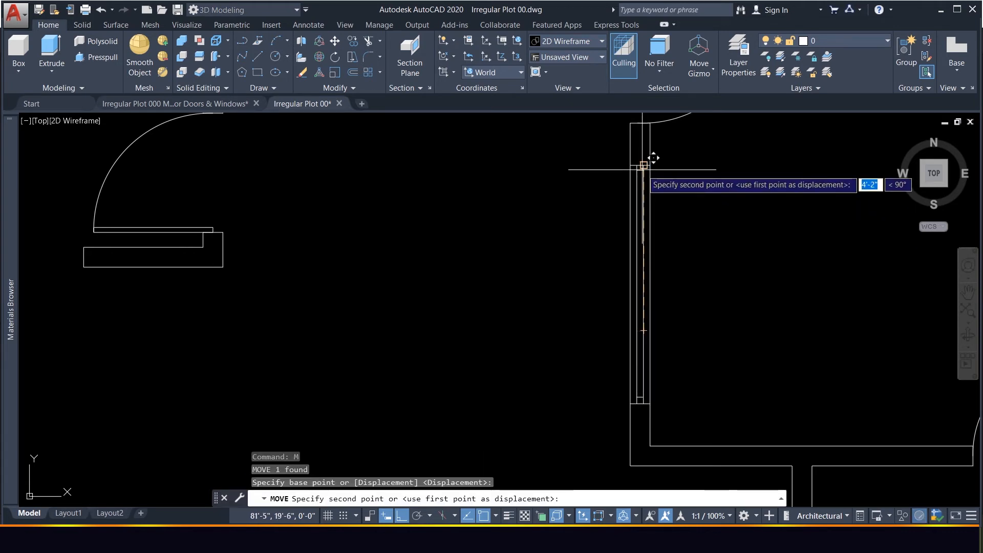
click(644, 165)
Move the window's upper cross line 2 inches down from the wall end.
click(618, 158)
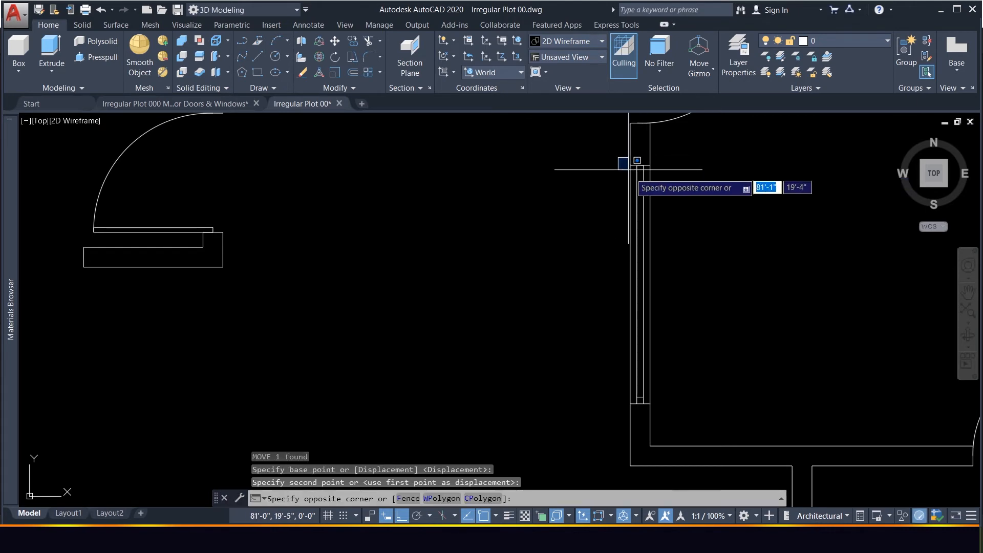
click(637, 161)
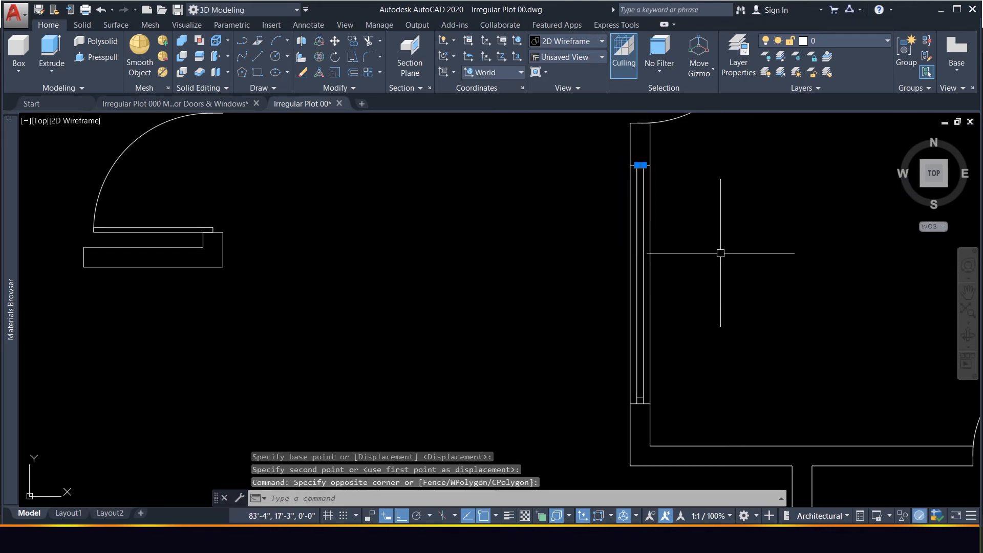
text(m)
key(Return)
click(724, 219)
text(2)
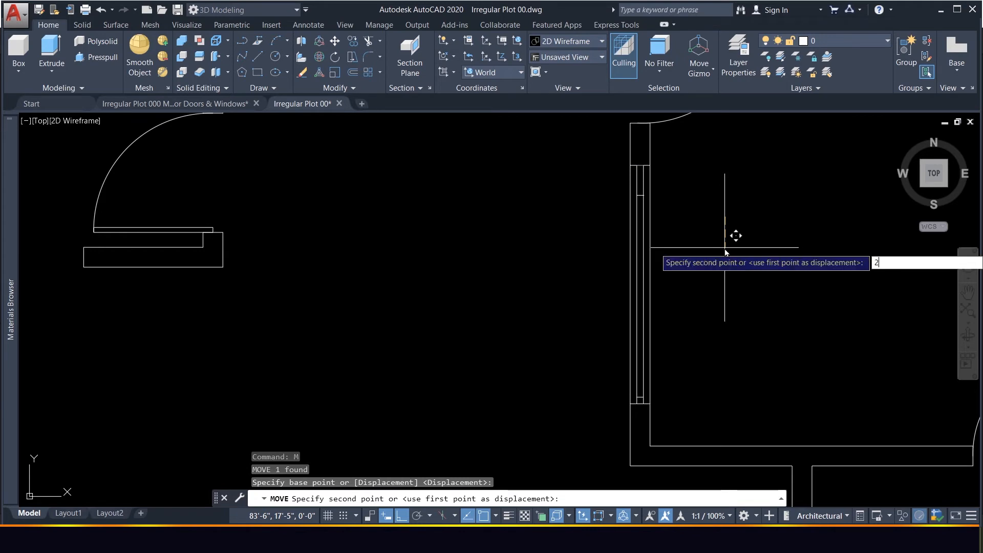
key(Return)
scroll(722, 265, down, 4)
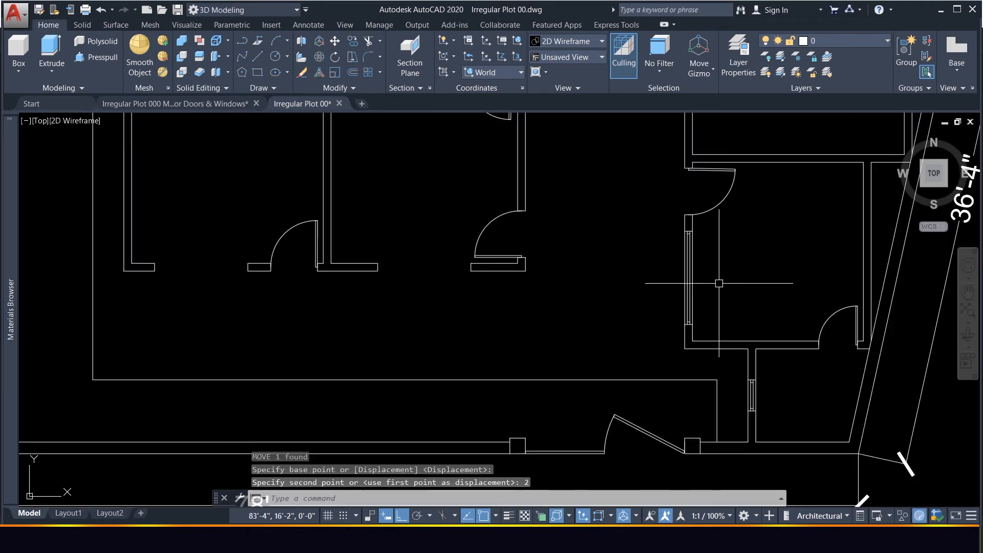
Draw a line across the opening in the middle room's lower wall, joining the midpoints of the two wall ends.
scroll(431, 268, up, 2)
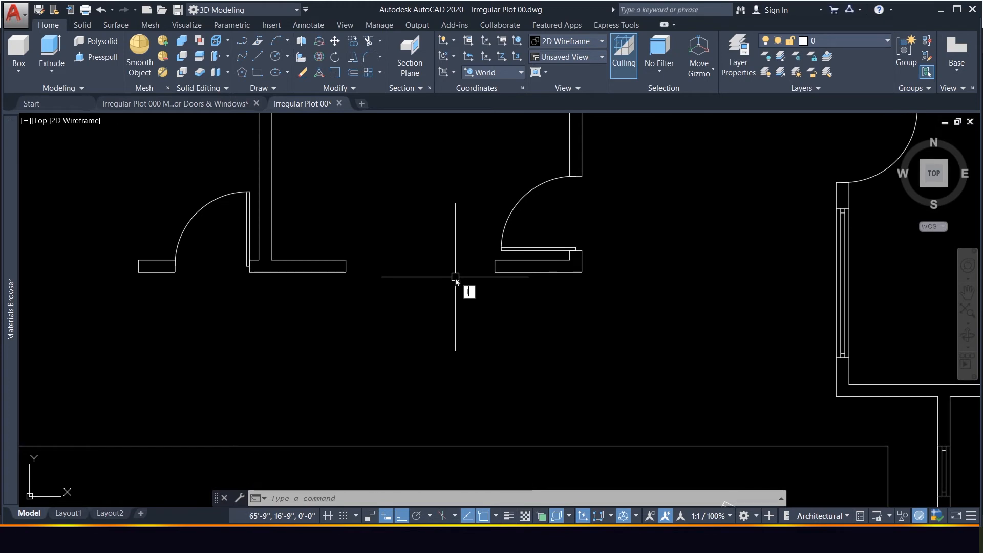
key(Return)
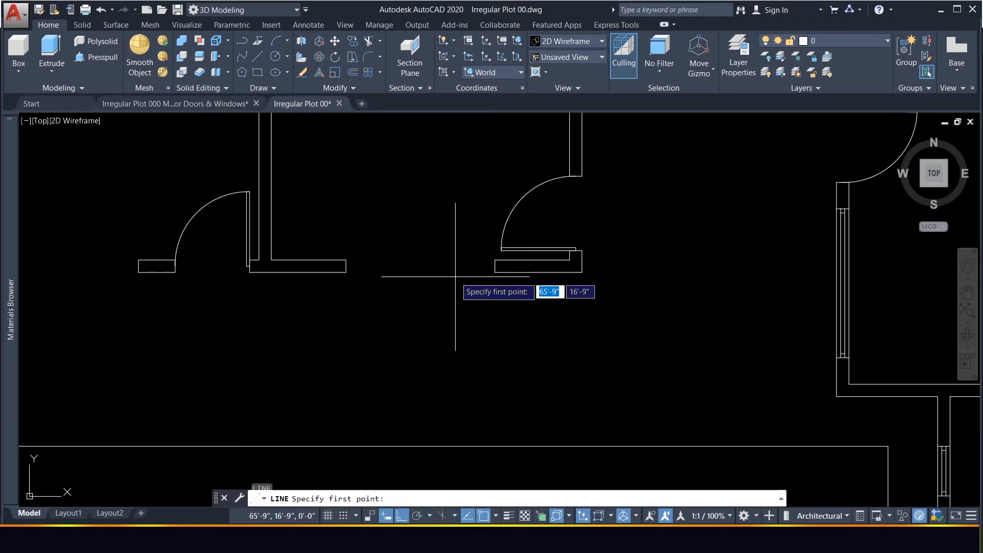
click(495, 266)
click(346, 265)
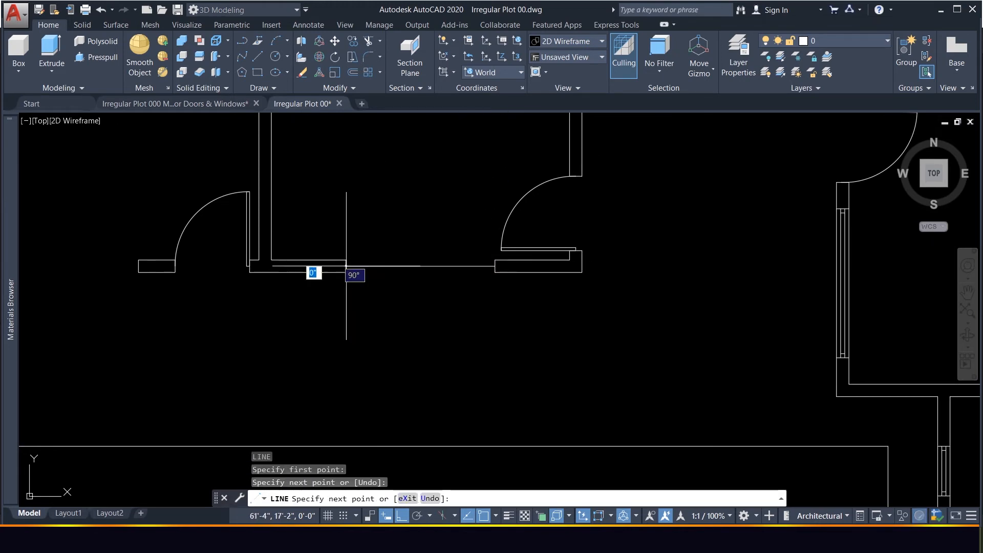
key(Escape)
Copy the opening's centre line to the upper and lower wall faces to form a three-line window.
click(418, 266)
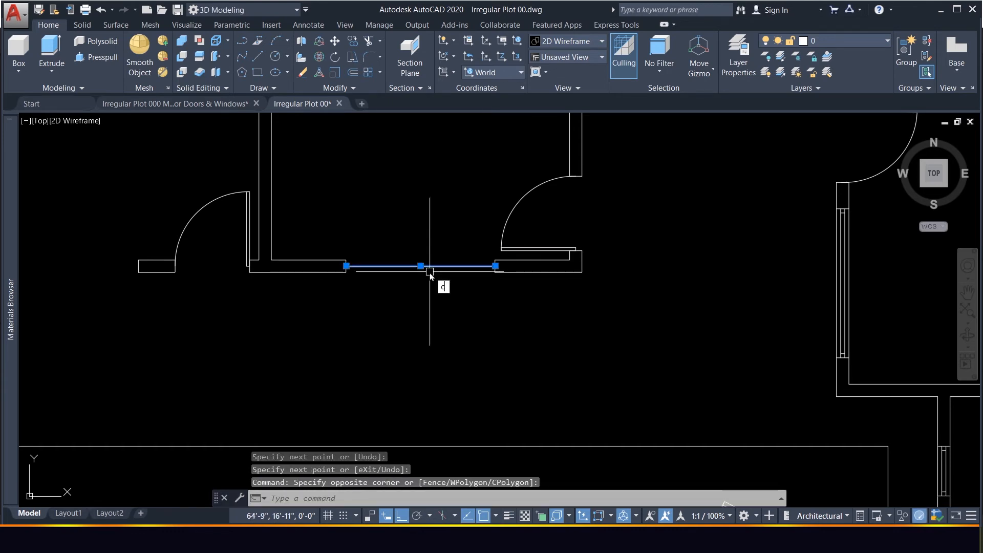
text(o)
key(Return)
scroll(491, 271, up, 4)
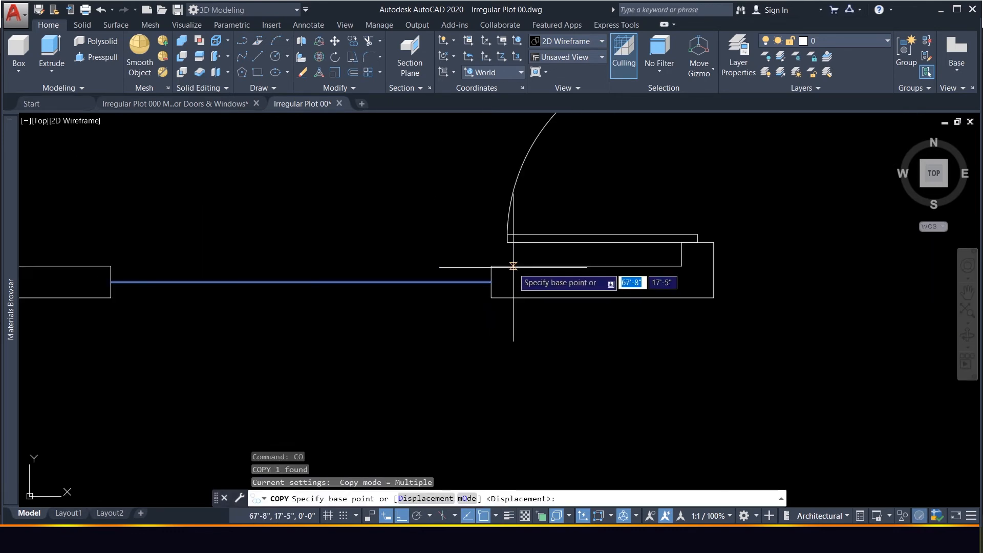
click(491, 282)
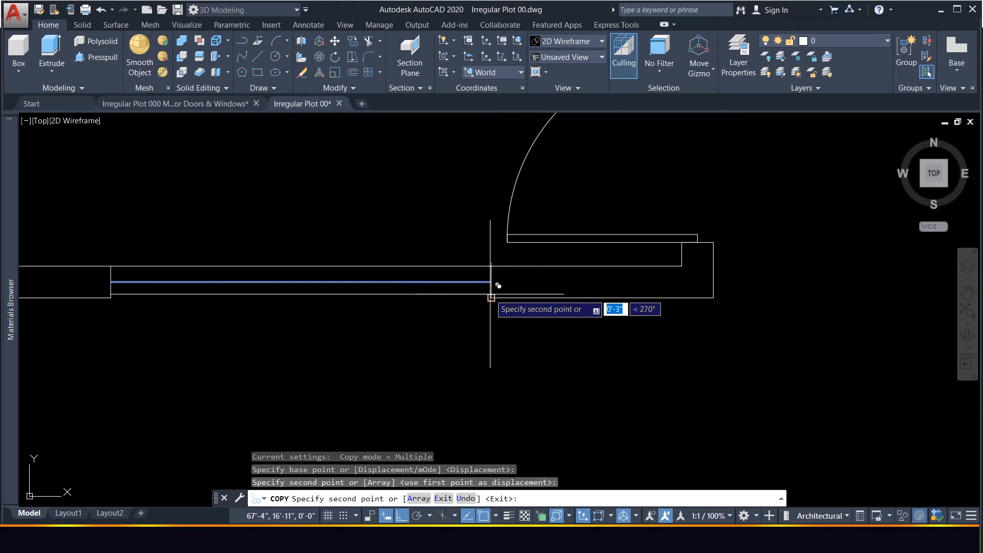
click(491, 298)
key(Escape)
Copy the three window lines from their lower right corner to the outer bottom corner of the leftmost room.
click(445, 325)
click(383, 238)
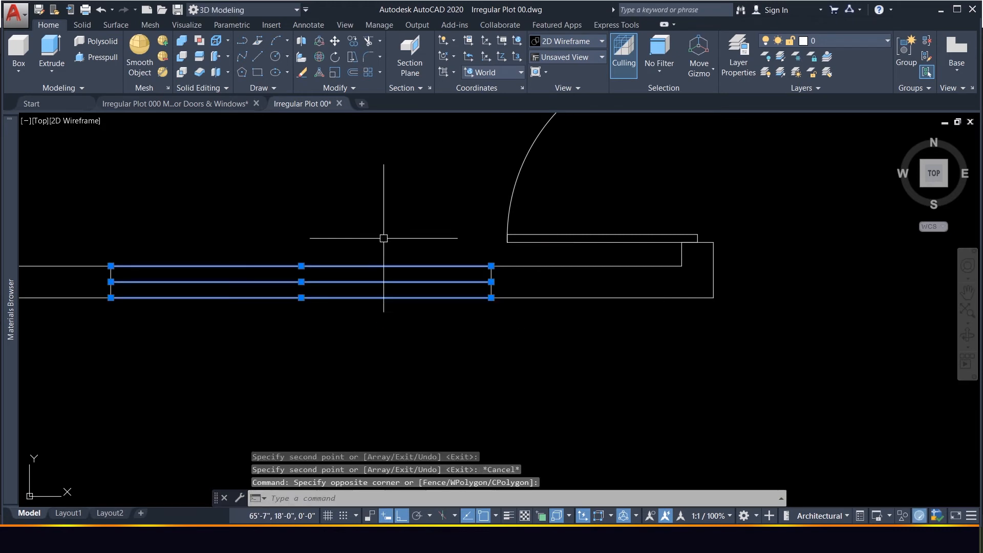
text(co)
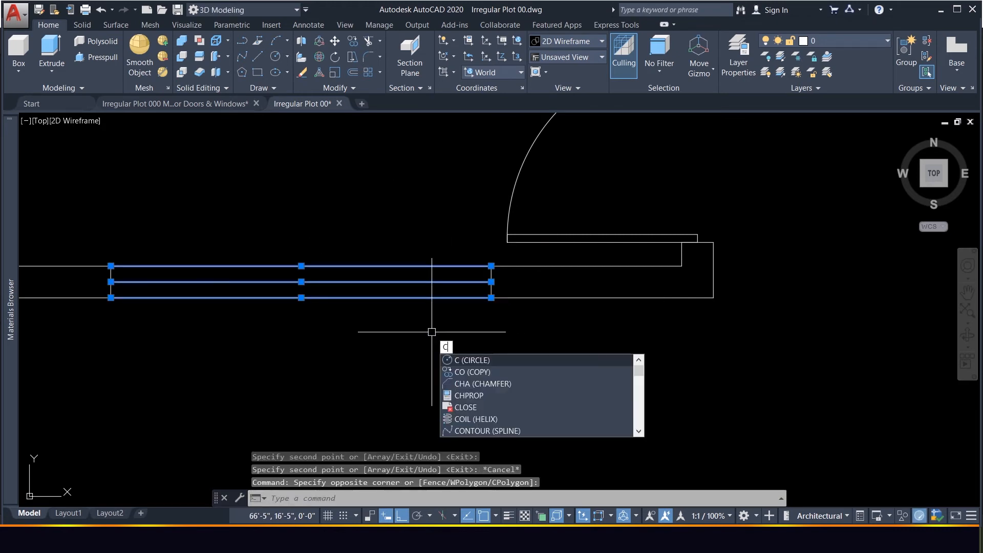
key(Return)
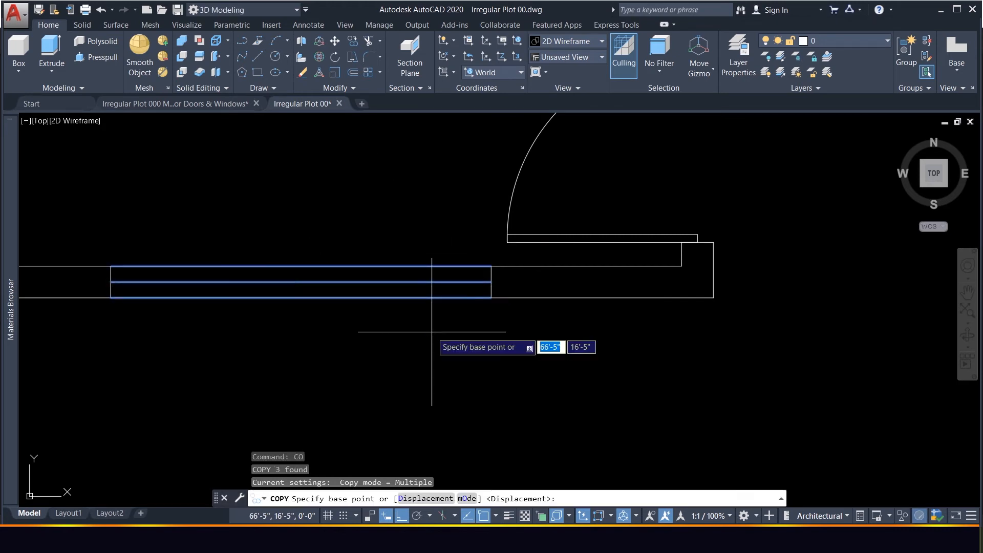
click(491, 297)
scroll(491, 369, down, 5)
scroll(264, 373, up, 5)
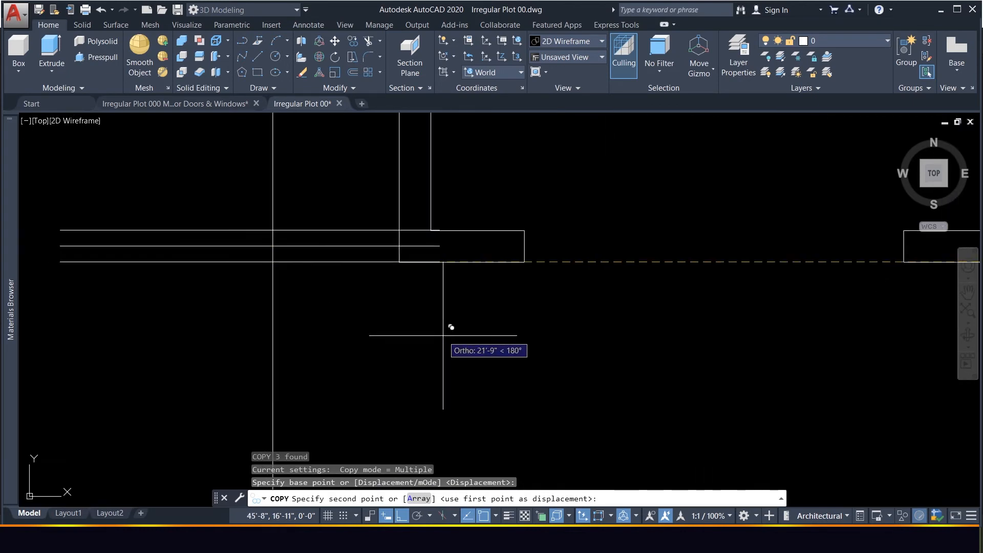
click(399, 261)
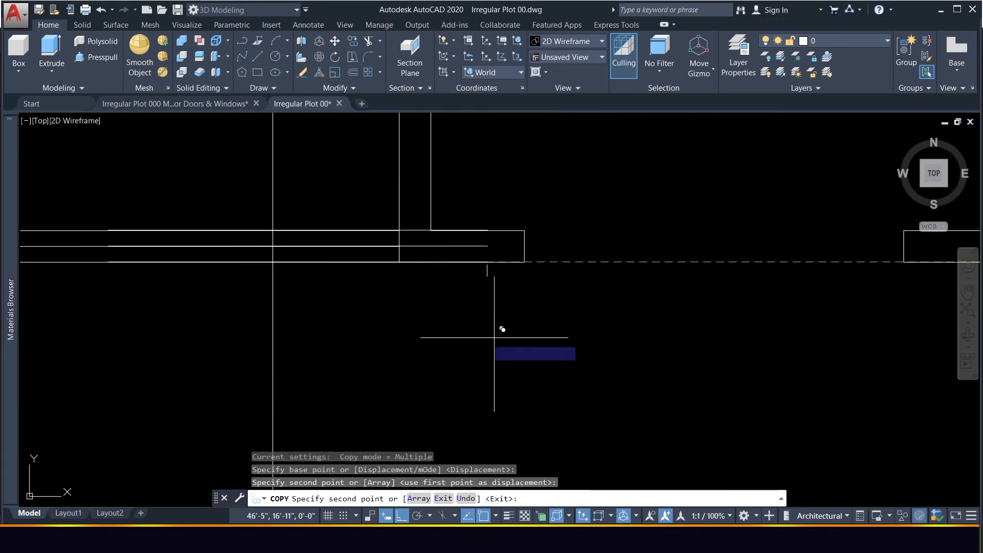
scroll(476, 359, down, 3)
key(Escape)
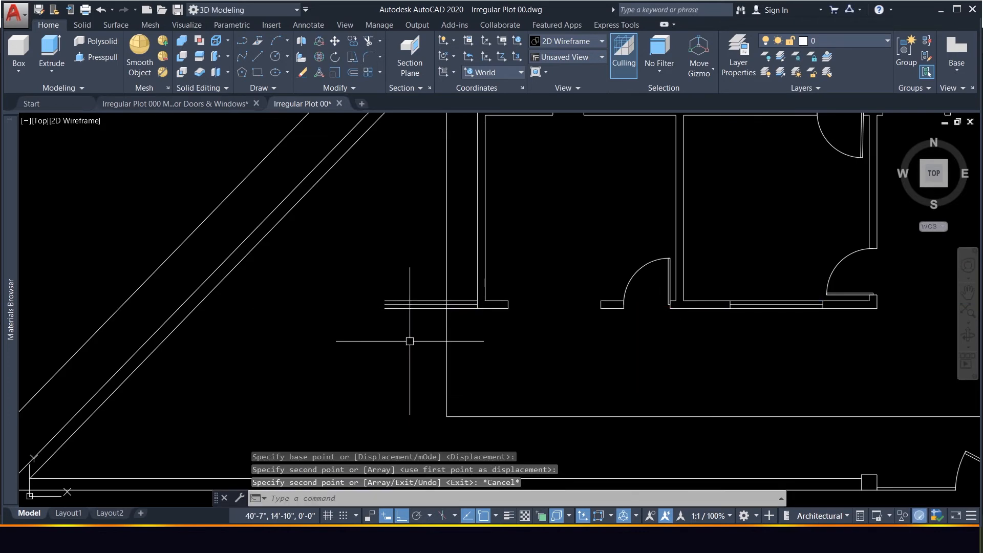
Move the copied window lines into the opening in the leftmost room's lower wall, ending at the wall stub beside the door.
click(417, 329)
click(379, 281)
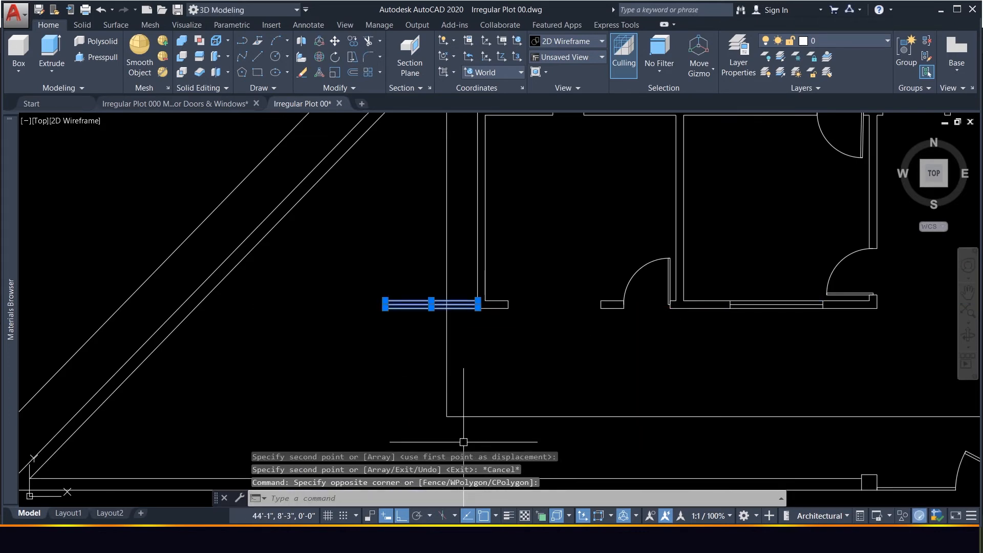
text(m)
key(Return)
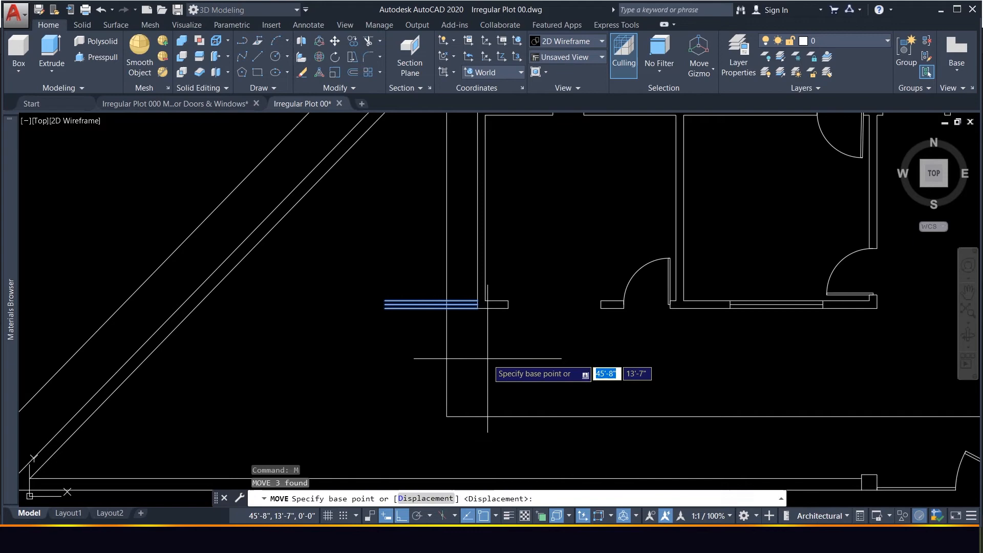
click(477, 307)
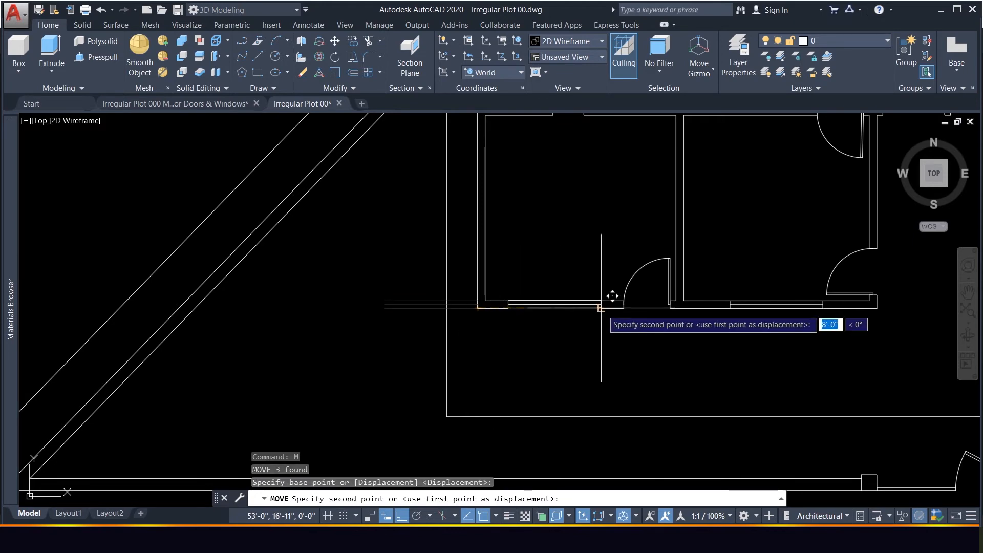
click(601, 309)
Copy the three window lines from the middle room's lower wall straight up into the space above that room.
scroll(549, 354, down, 4)
scroll(635, 415, down, 2)
scroll(719, 267, up, 5)
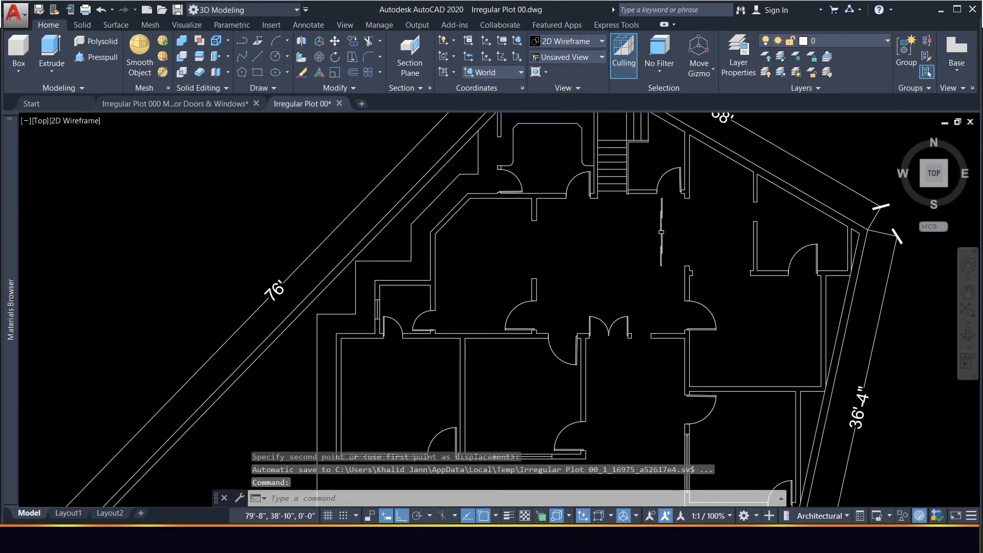
scroll(542, 269, down, 5)
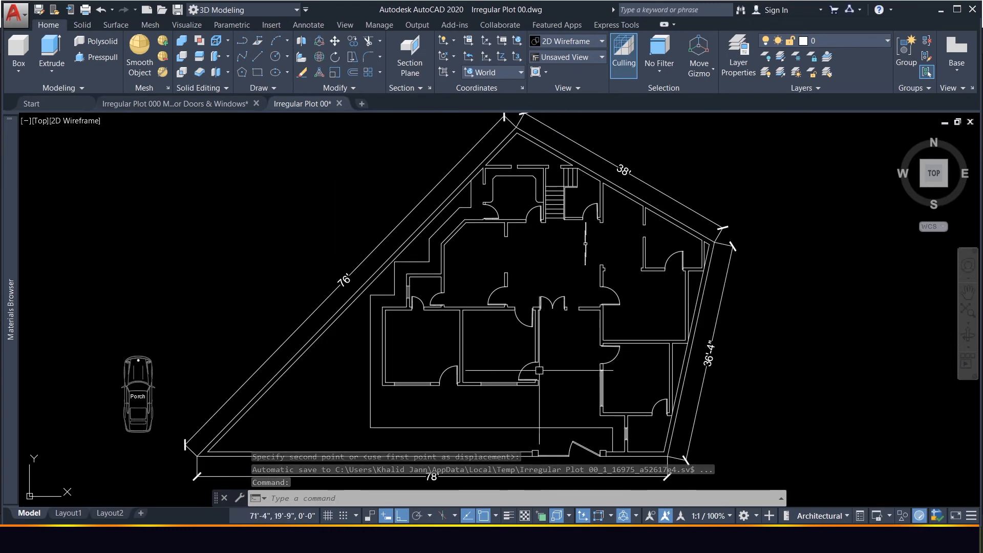
scroll(530, 365, down, 2)
scroll(519, 407, up, 6)
text(c)
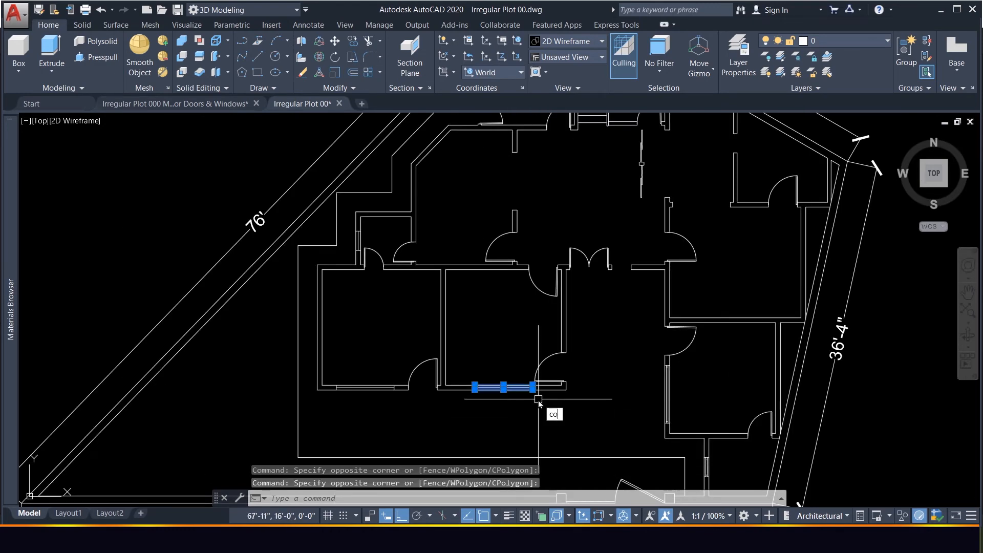
text(o)
key(Return)
click(618, 364)
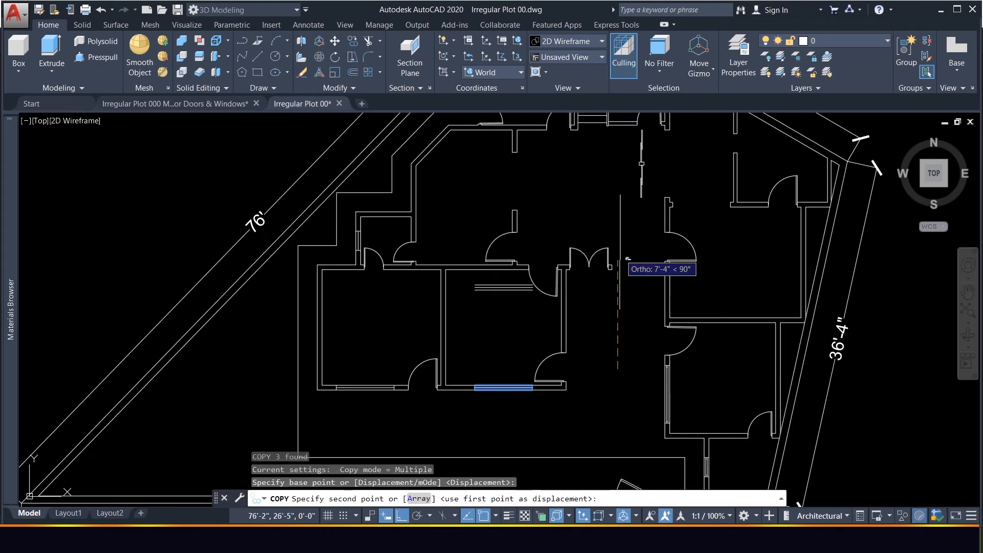
click(614, 163)
key(Escape)
Rotate the copied horizontal window lines 90° about their lower right end so they stand upright.
click(536, 201)
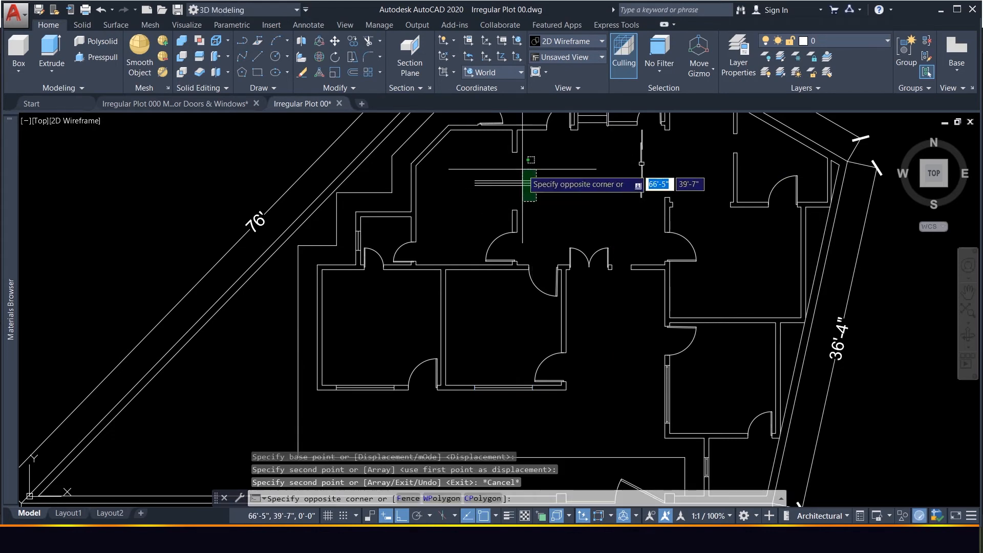
click(522, 169)
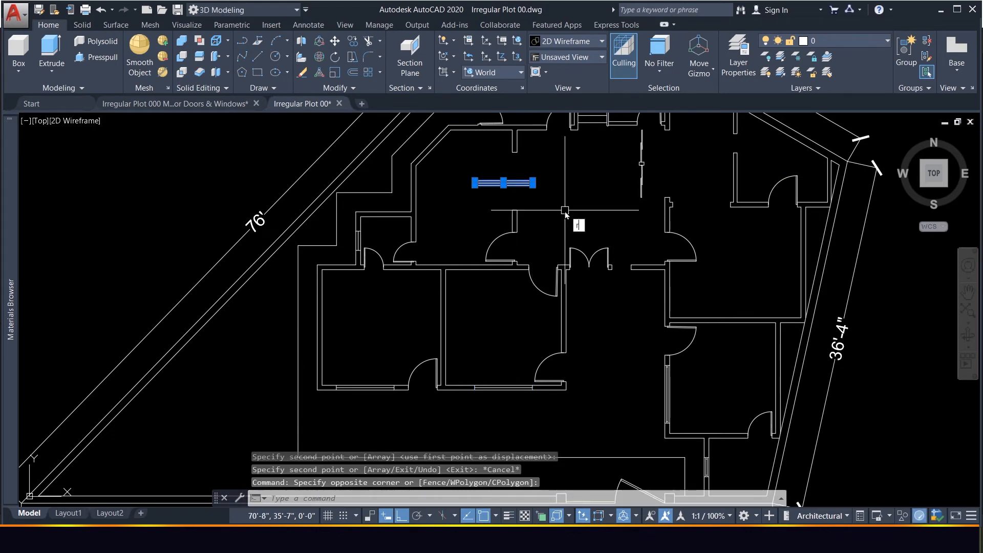
text(ro)
key(Return)
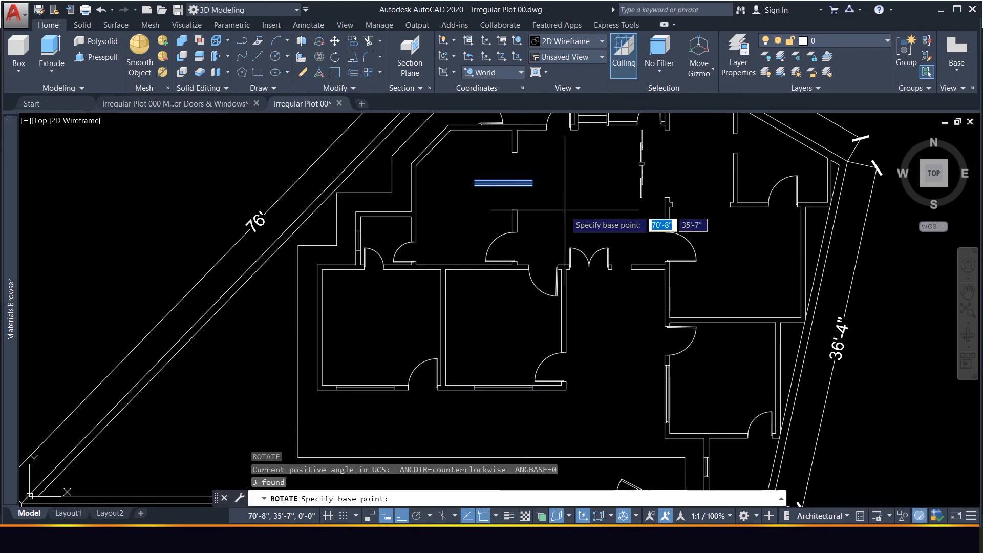
click(533, 184)
click(532, 205)
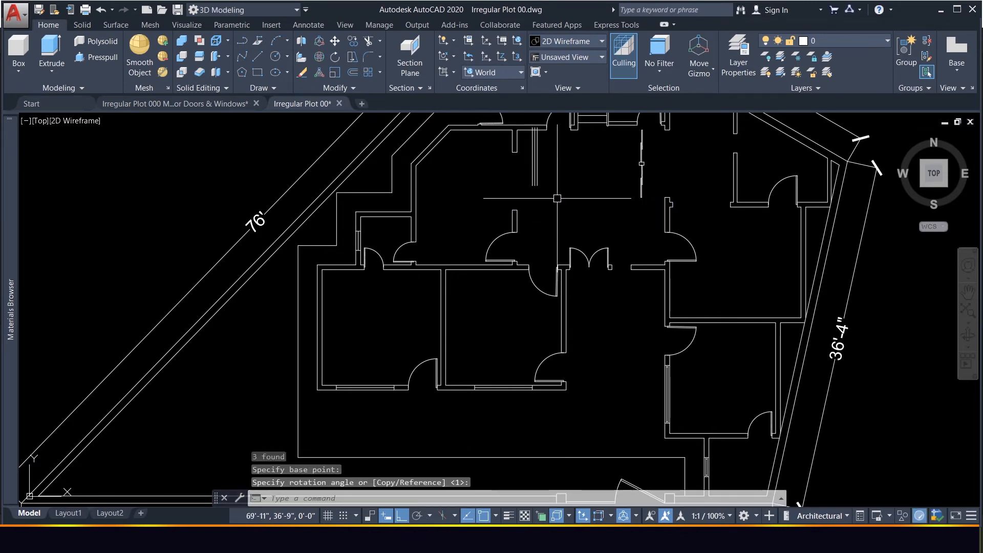
Move the upright window lines by their lower right end onto the upper right corner of the wall stub above the hall door.
click(665, 241)
click(530, 172)
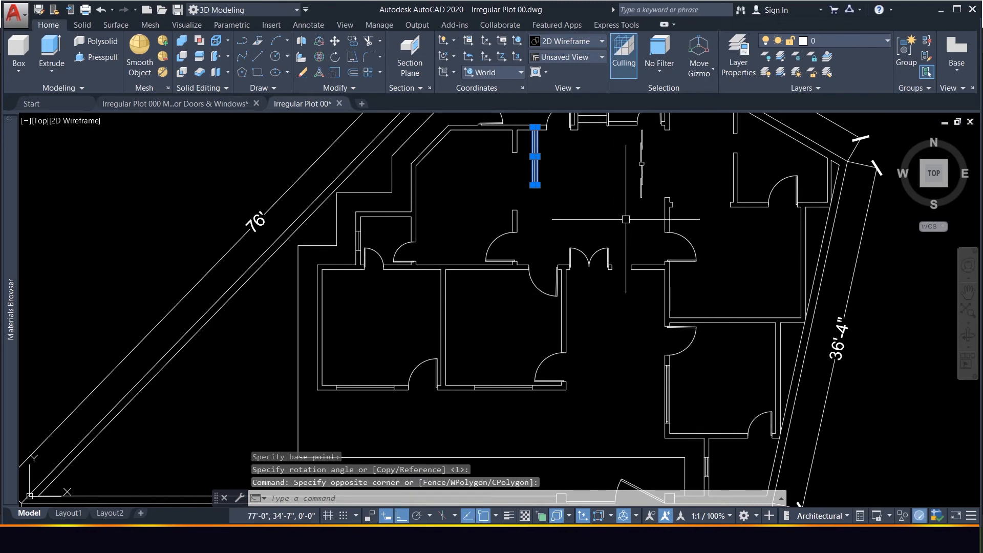
text(m)
key(Return)
scroll(563, 187, up, 4)
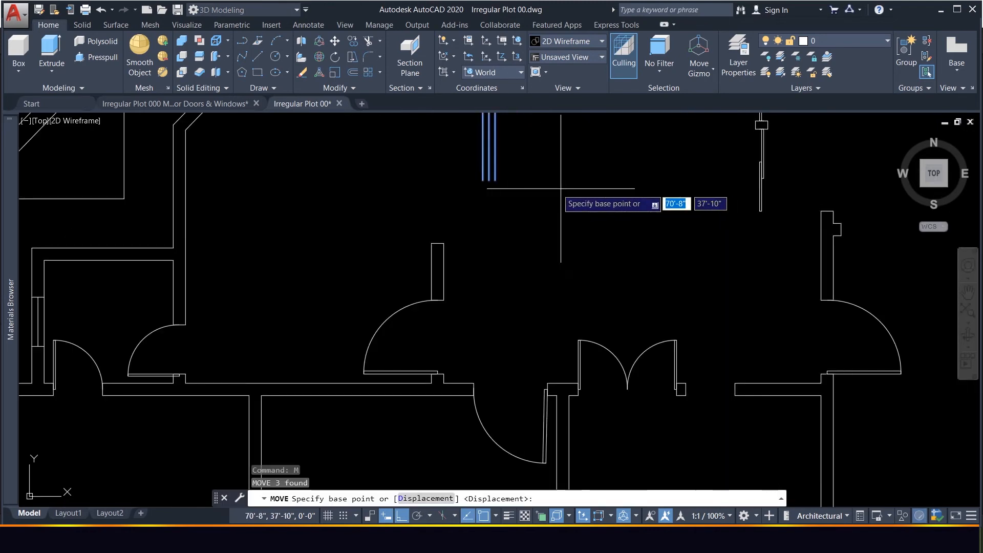
click(494, 180)
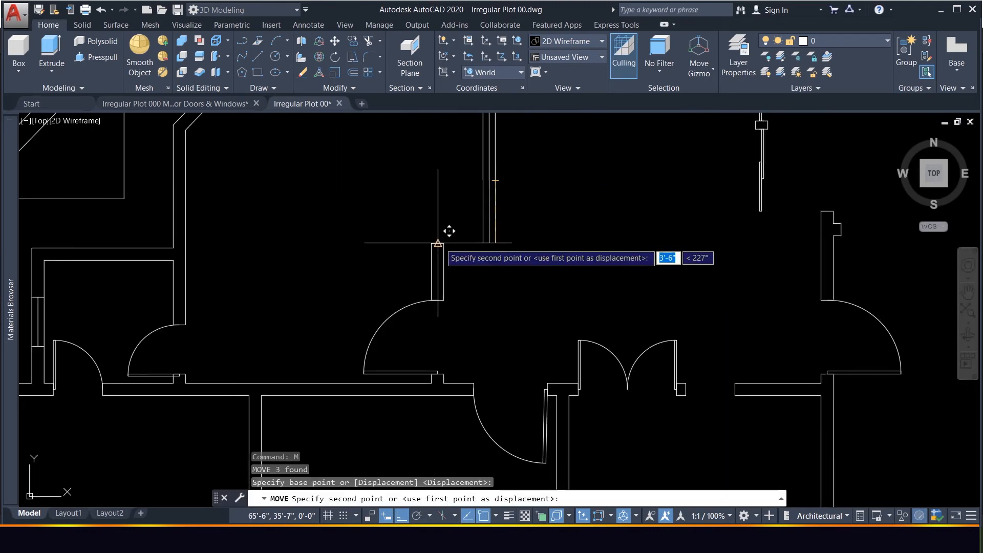
click(444, 243)
scroll(440, 470, down, 7)
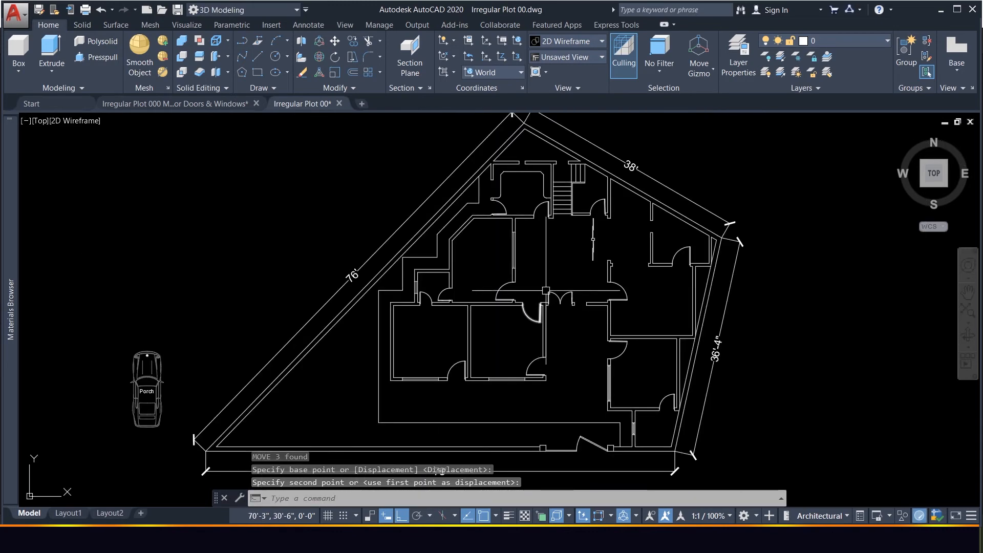
Draw a line across the opening in the left wall of the uppermost room with the counter, joining the wall ends' midpoints.
scroll(546, 290, up, 2)
scroll(545, 272, down, 4)
scroll(546, 251, up, 5)
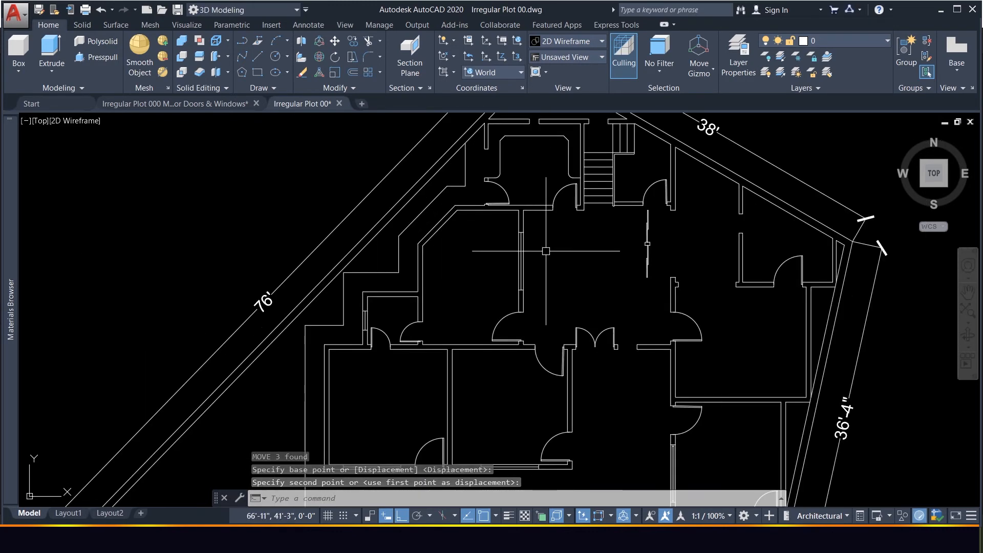
scroll(479, 136, up, 7)
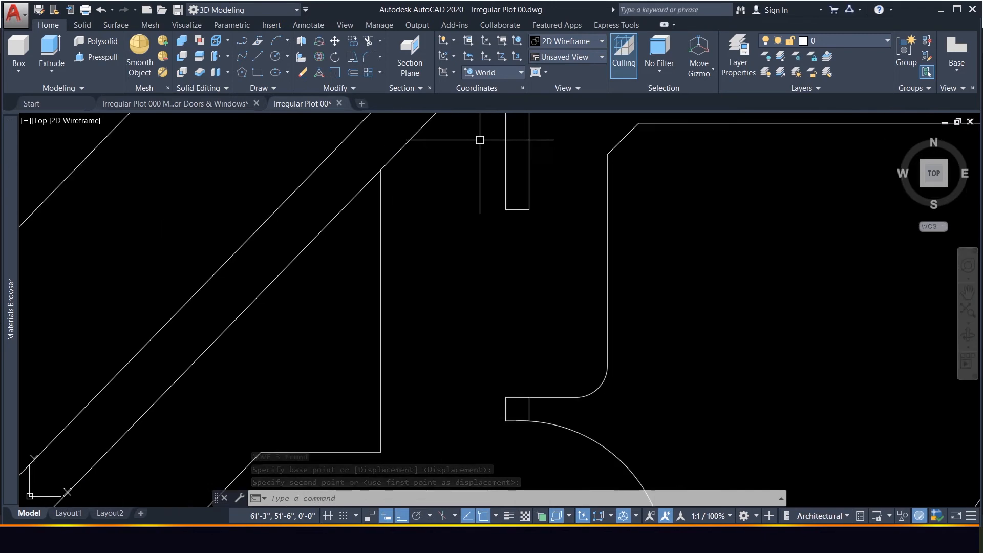
key(Return)
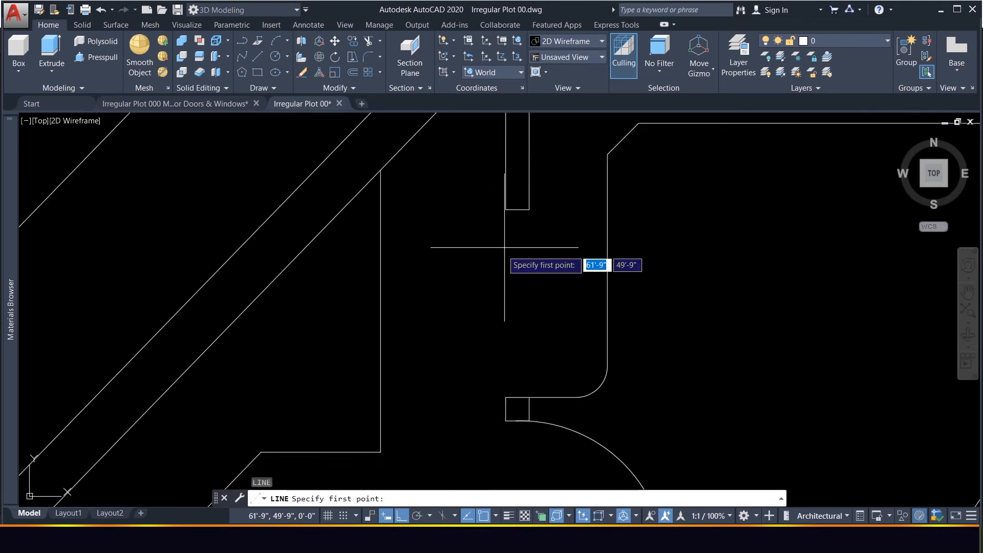
click(517, 397)
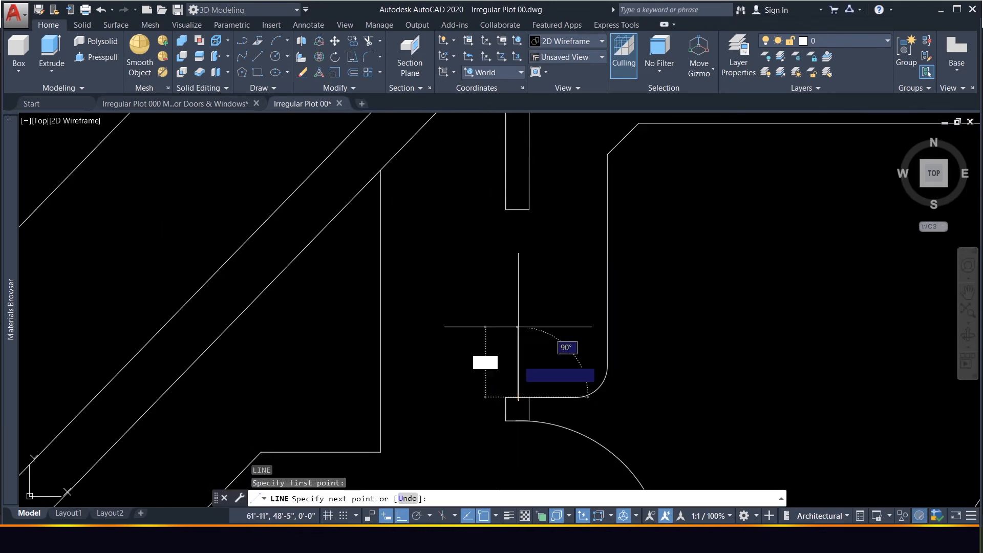
click(518, 209)
key(Return)
Copy the opening's vertical centre line to the right and left wall faces to form a three-line window.
click(548, 294)
click(495, 271)
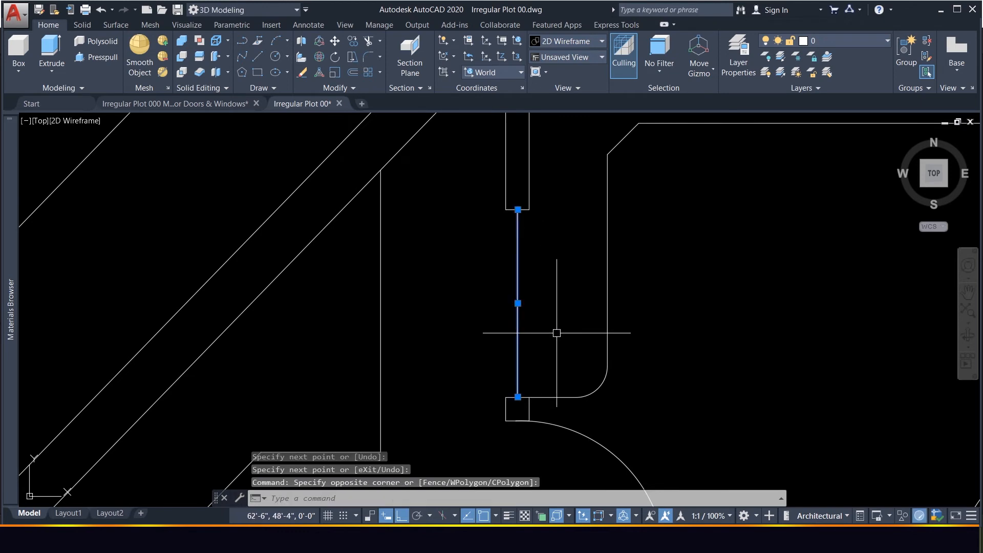
text(co)
key(Return)
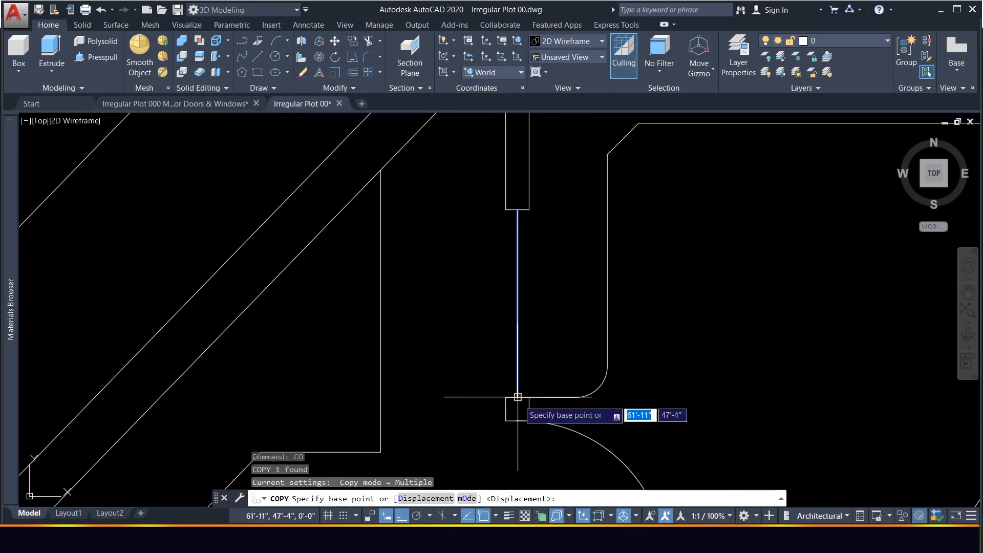
click(518, 396)
click(529, 397)
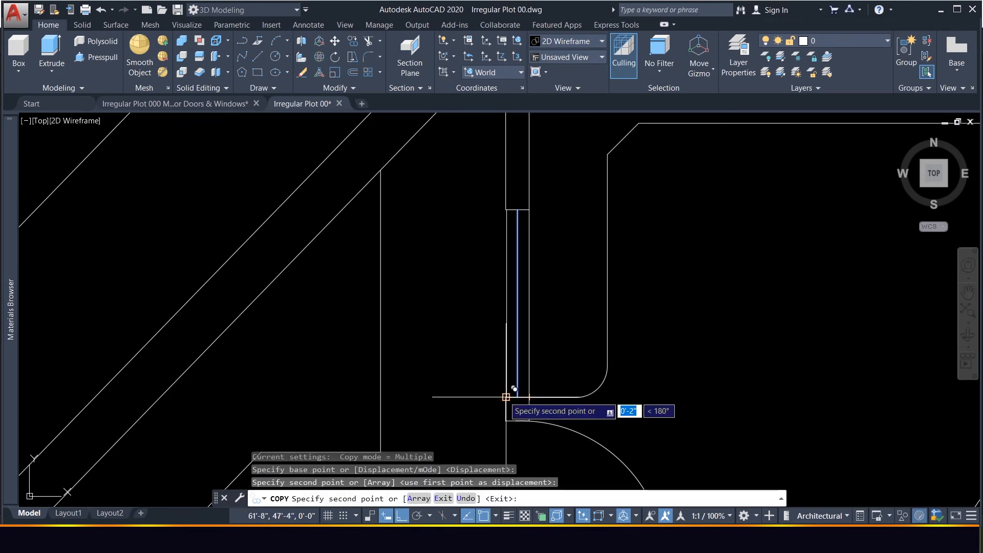
click(505, 397)
scroll(451, 362, down, 4)
key(Escape)
Draw two horizontal lines closing the small opening in the counter room's top wall along its outer and inner faces.
scroll(567, 253, up, 2)
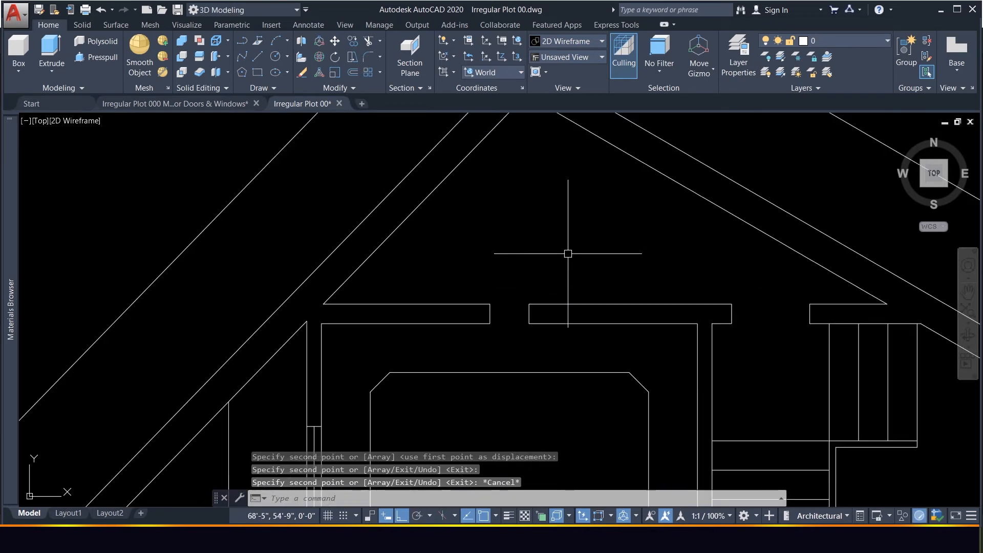
text(l)
key(Return)
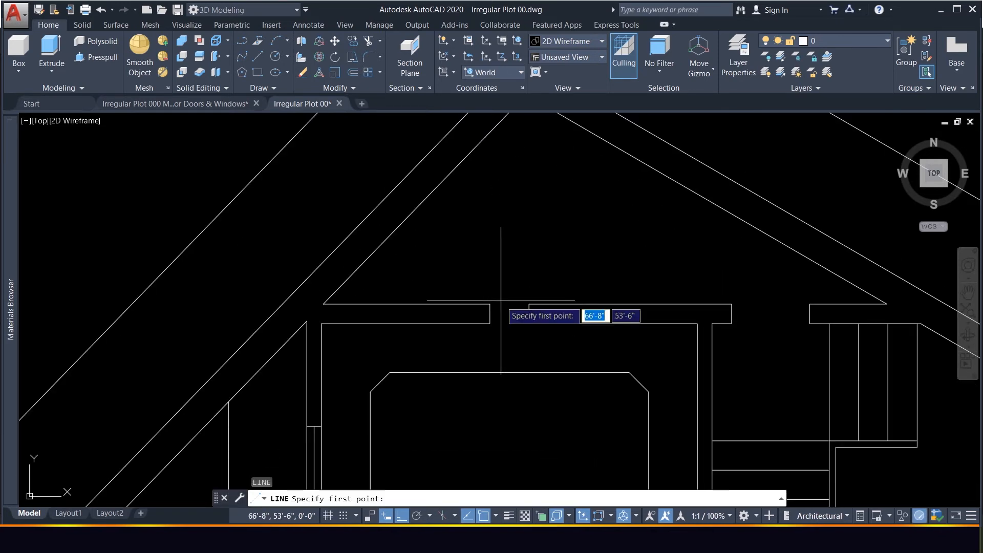
click(490, 304)
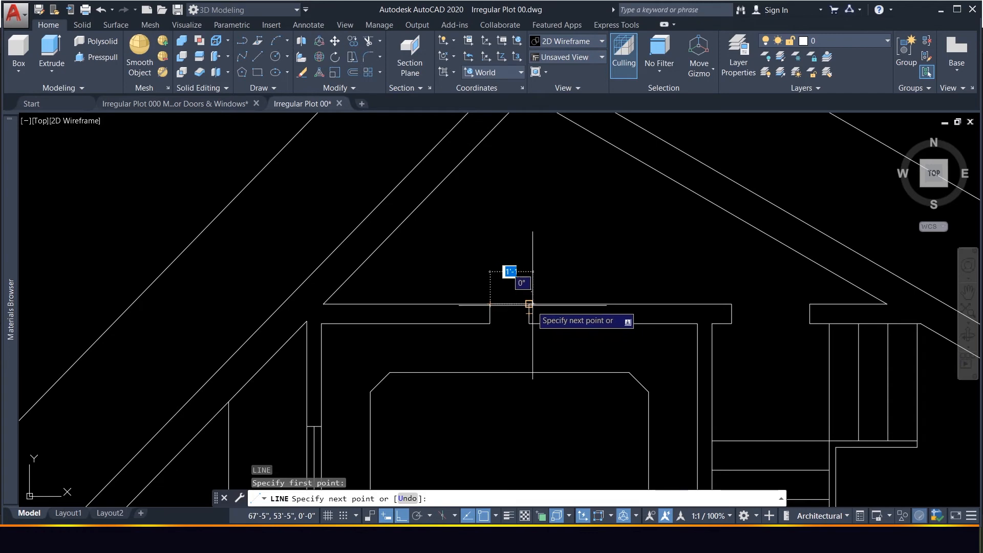
click(529, 307)
key(Return)
key(Return)
click(528, 323)
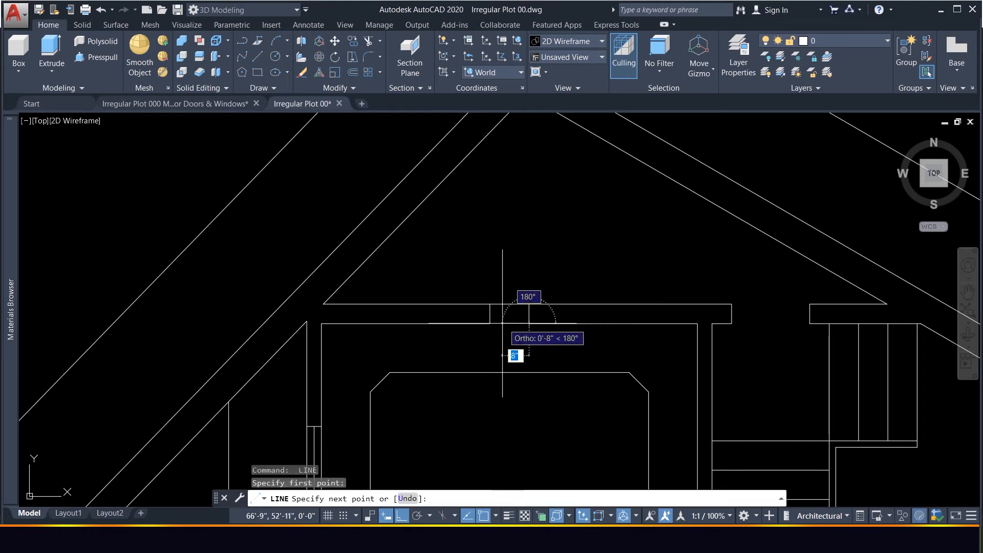
click(489, 323)
key(Return)
Draw two crossing diagonal lines between opposite corners of the closed opening in the counter room's top wall.
key(Return)
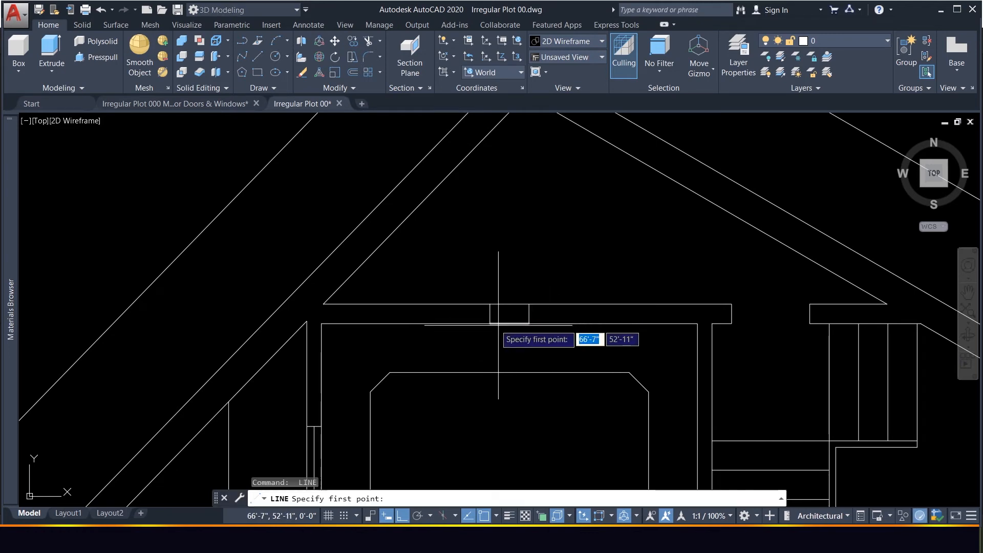
click(490, 323)
click(529, 304)
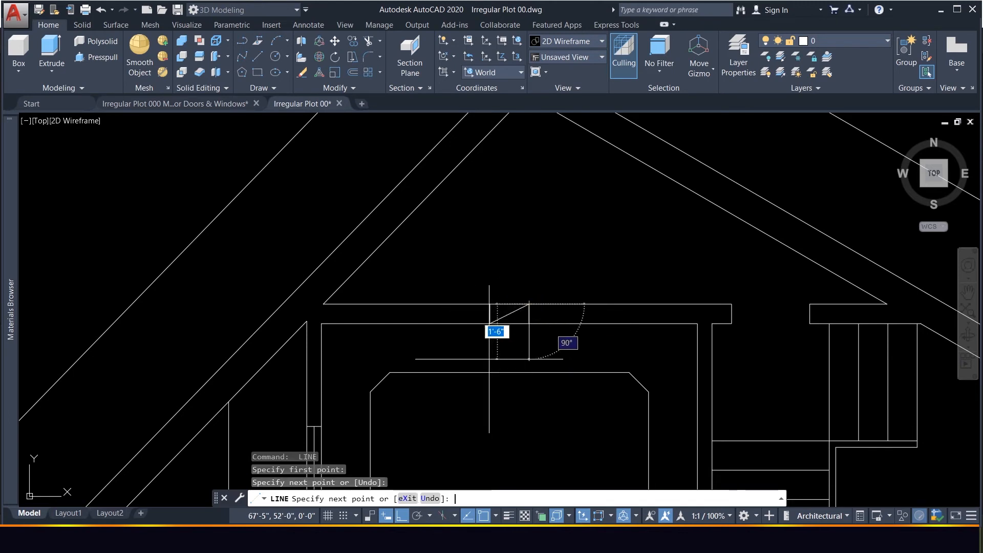
key(Return)
key(Return)
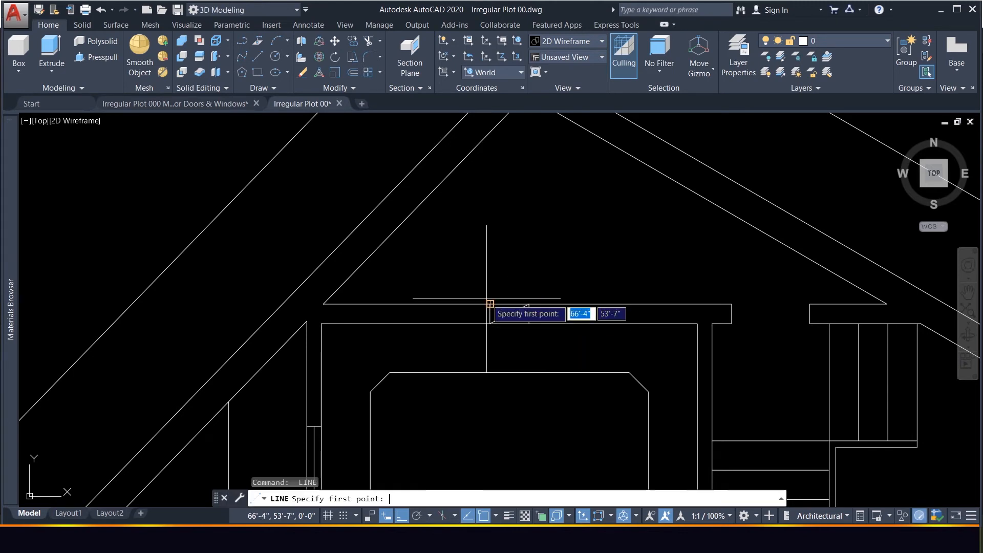
click(489, 305)
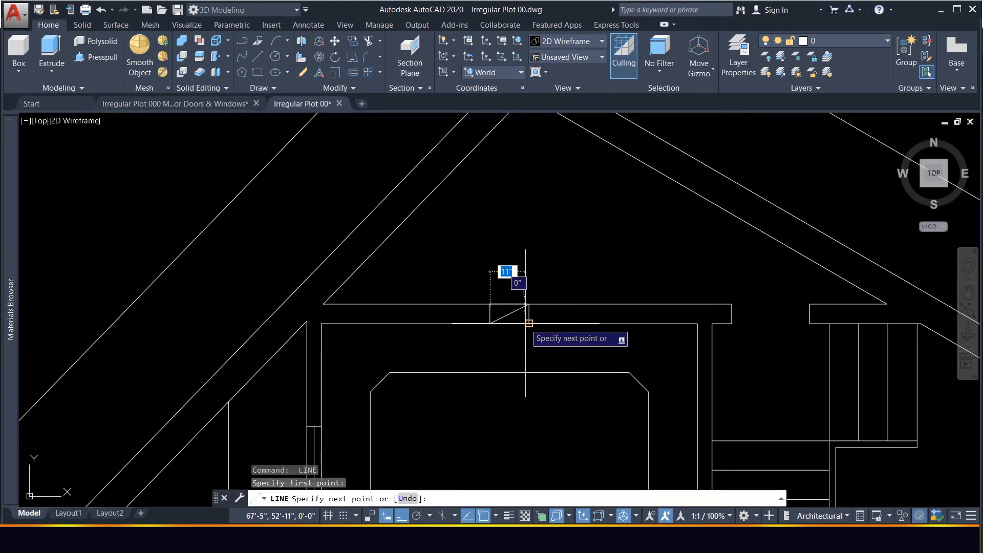
click(529, 323)
key(Escape)
scroll(487, 262, down, 3)
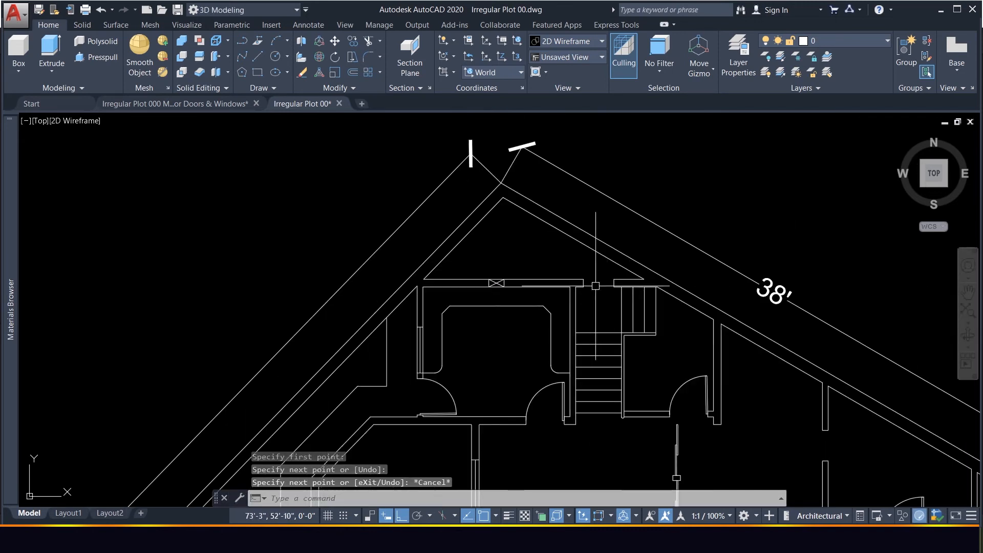
Draw a line across the opening in the wall above the staircase, joining the midpoints of the two wall ends.
scroll(668, 279, up, 3)
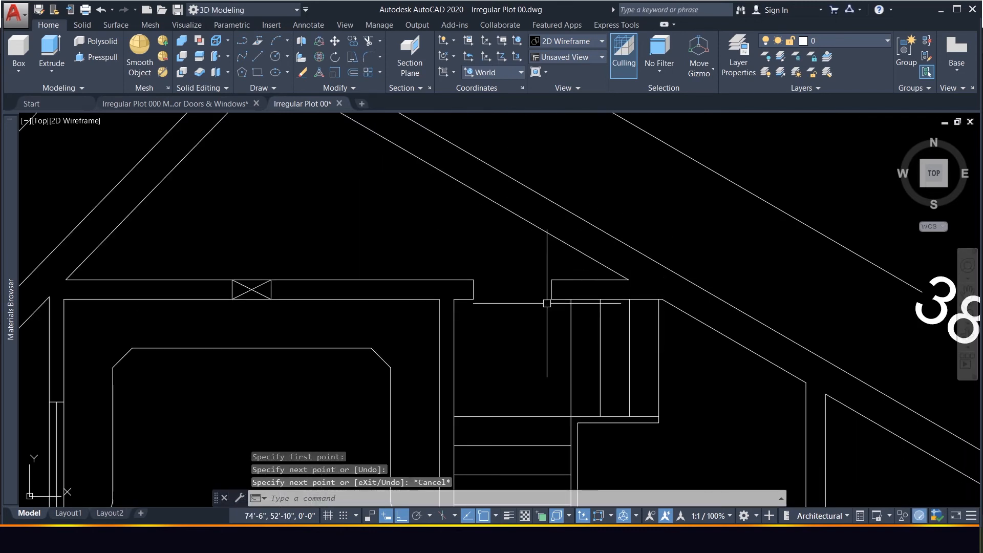
key(Return)
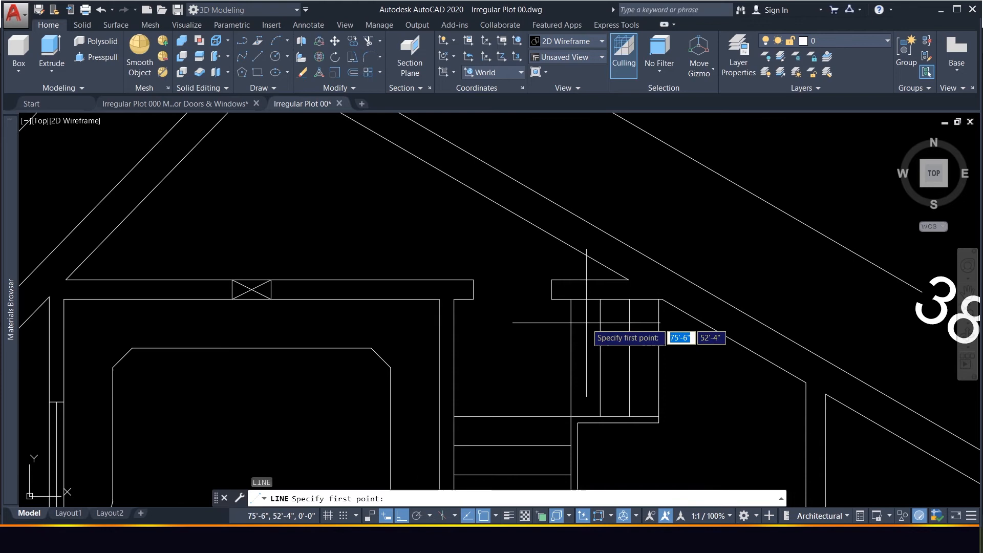
click(548, 291)
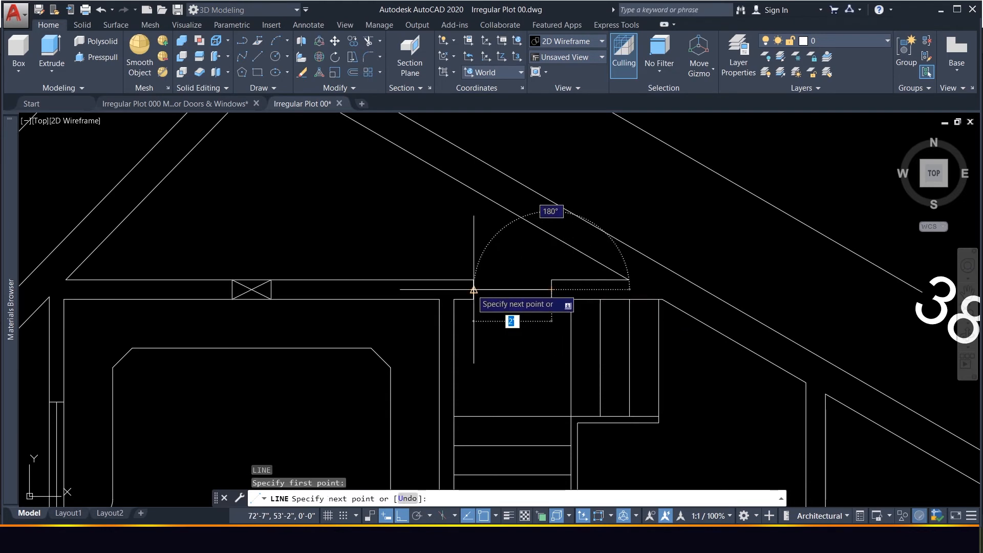
click(474, 289)
key(Return)
Copy the staircase opening's centre line to the lower and upper wall faces to form a three-line window.
drag(532, 305, 505, 273)
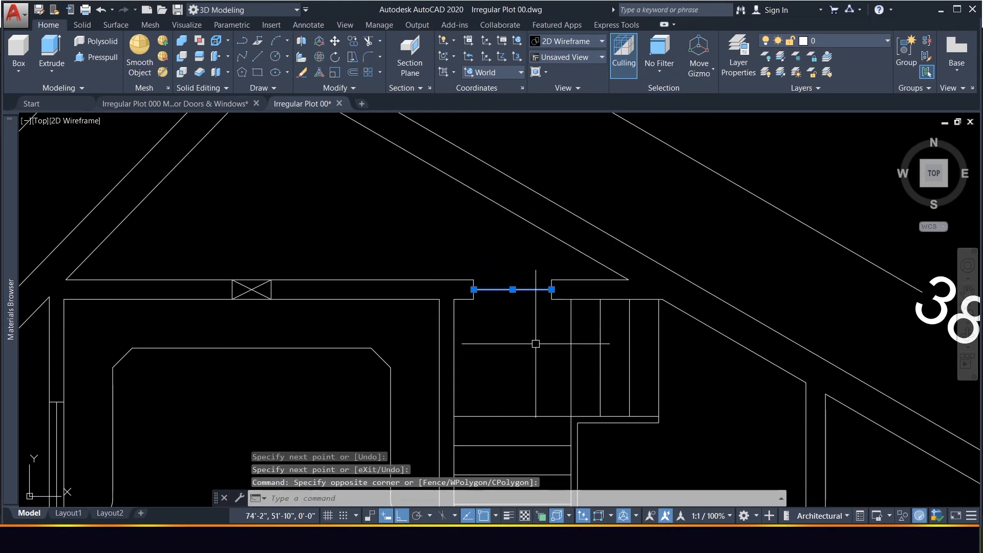
text(co)
key(Return)
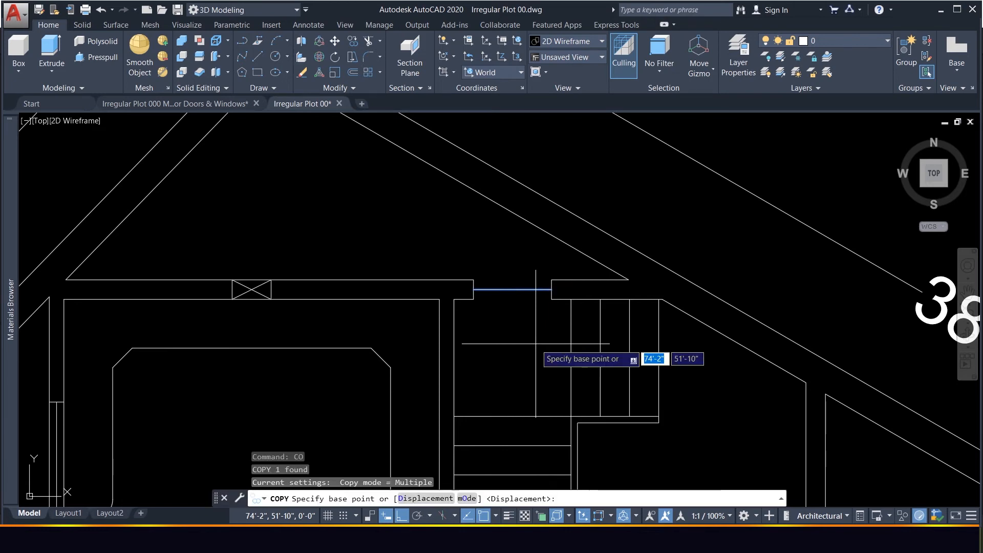
click(551, 290)
click(551, 280)
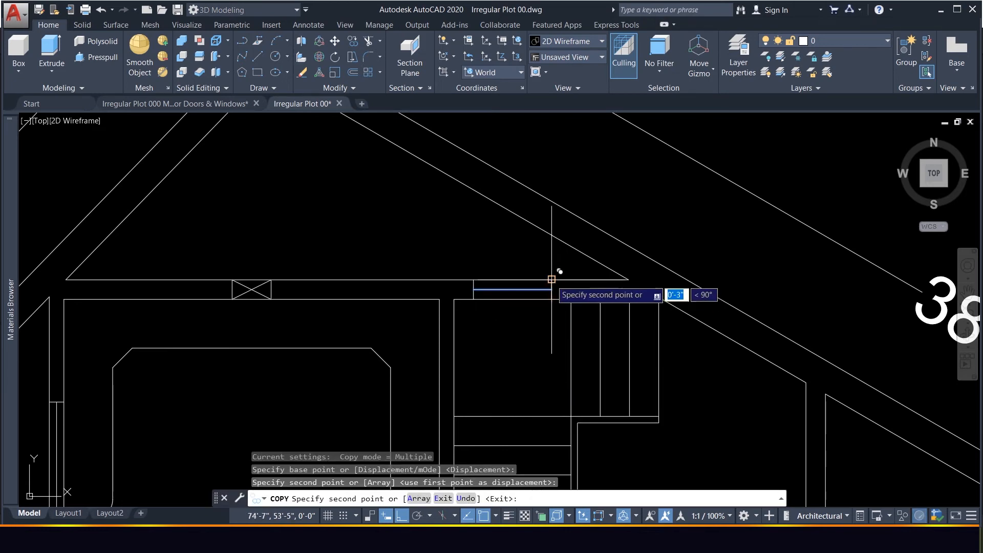
scroll(512, 286, down, 5)
scroll(563, 337, up, 2)
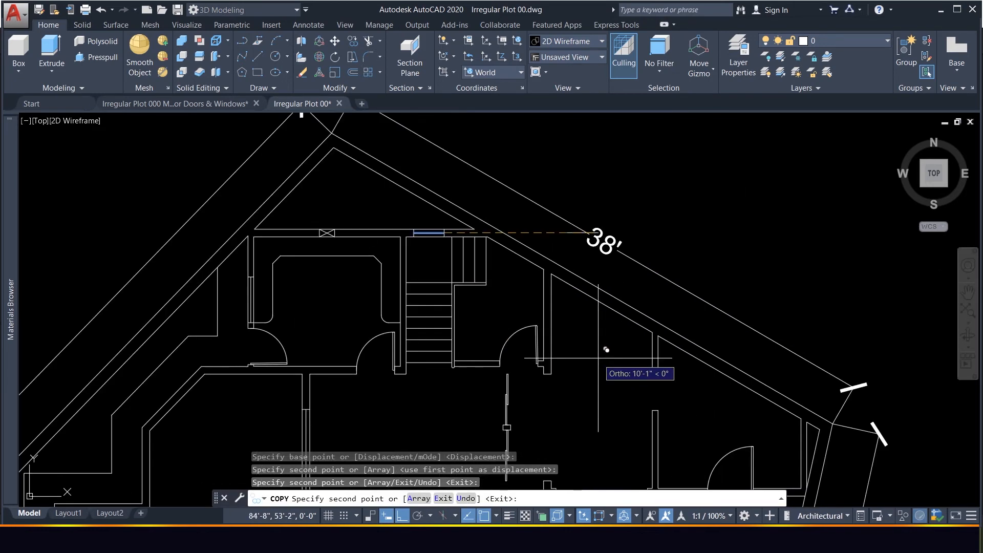
Draw a vertical line across the opening in the left wall of the room below the 38' boundary, joining the wall ends' midpoints.
scroll(614, 348, down, 2)
scroll(624, 369, up, 5)
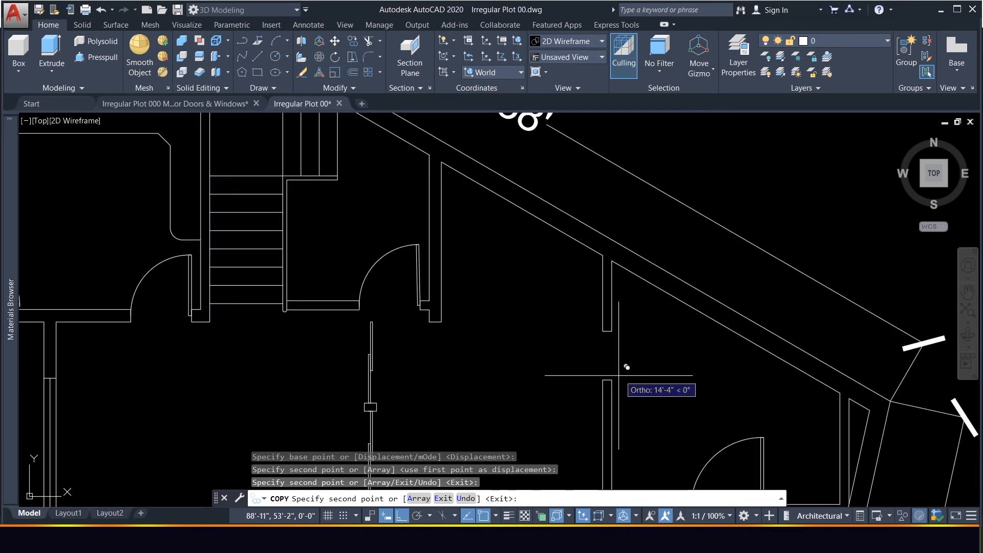
key(Escape)
text(l)
key(Return)
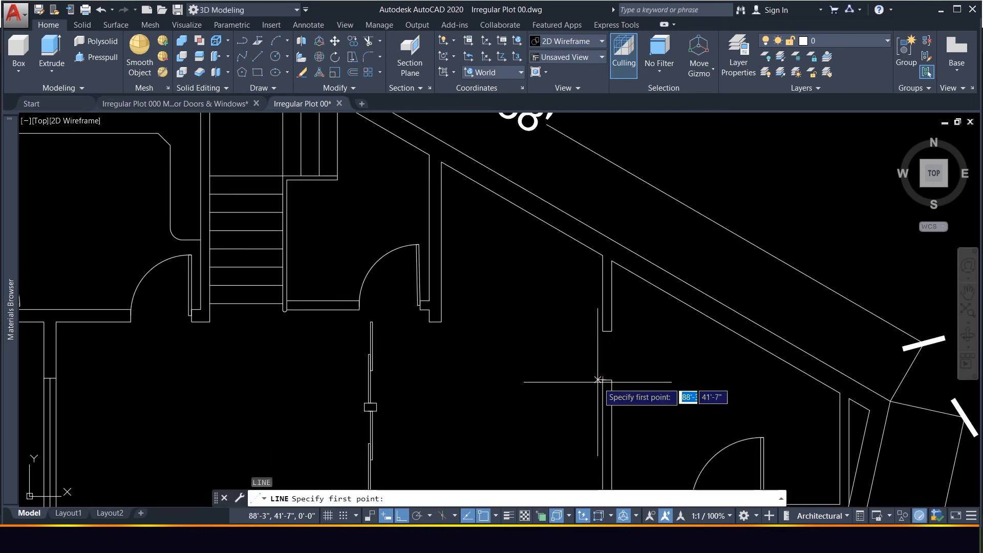
click(607, 380)
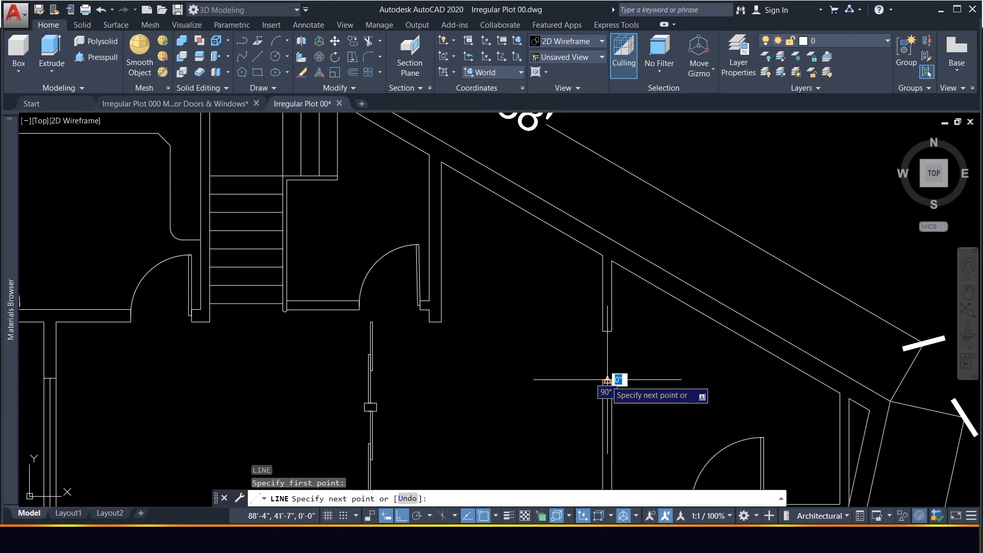
click(607, 331)
key(Return)
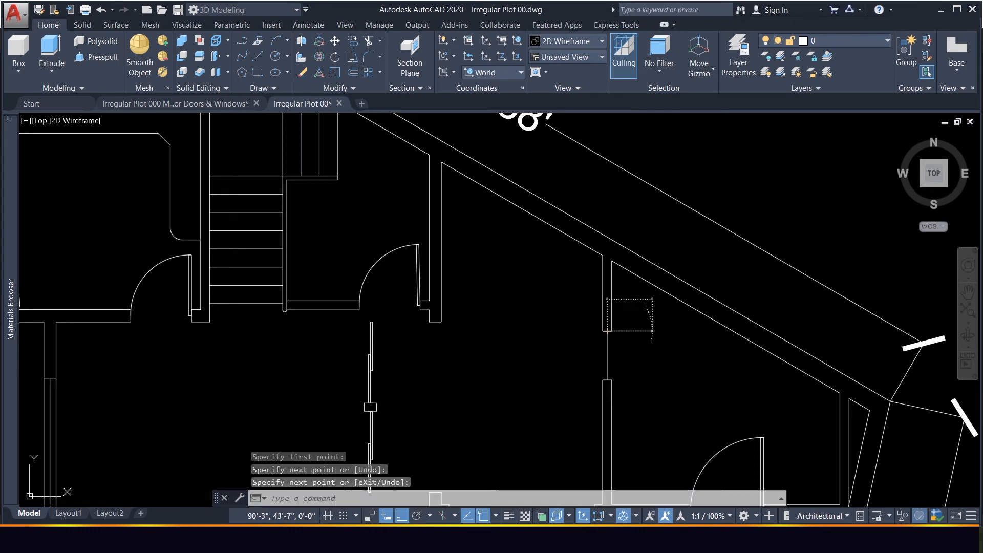
Copy that opening's vertical centre line to both wall faces to form a three-line window.
click(629, 360)
click(578, 350)
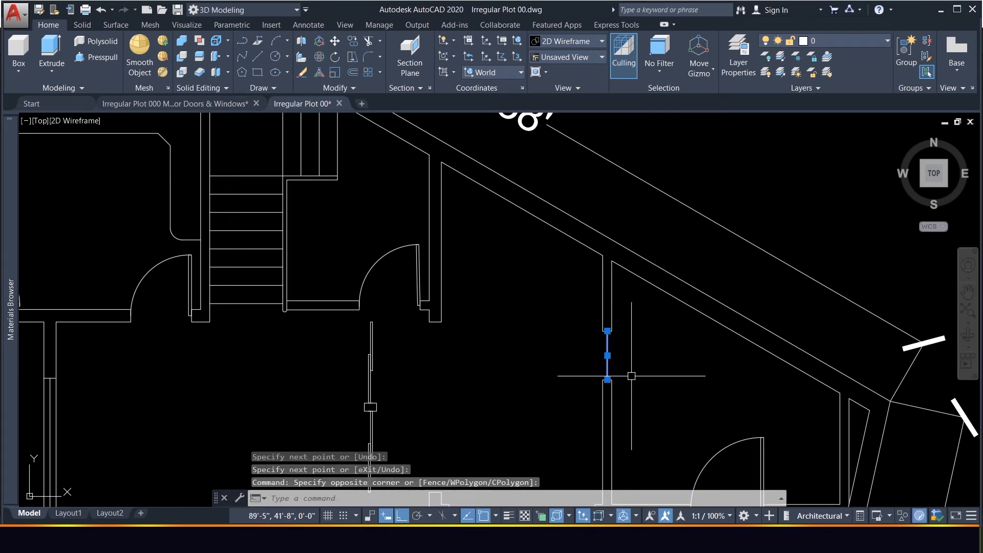
key(Return)
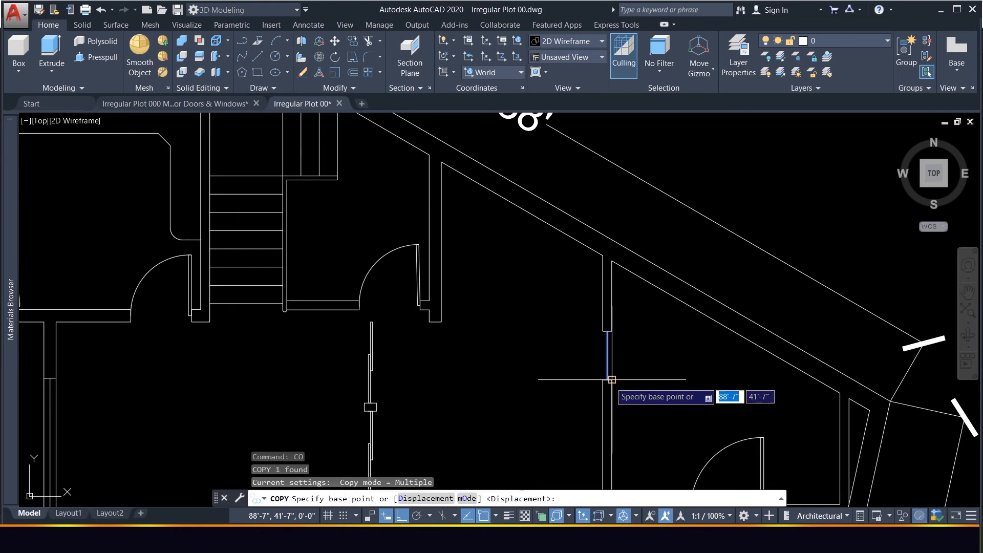
click(614, 372)
click(607, 379)
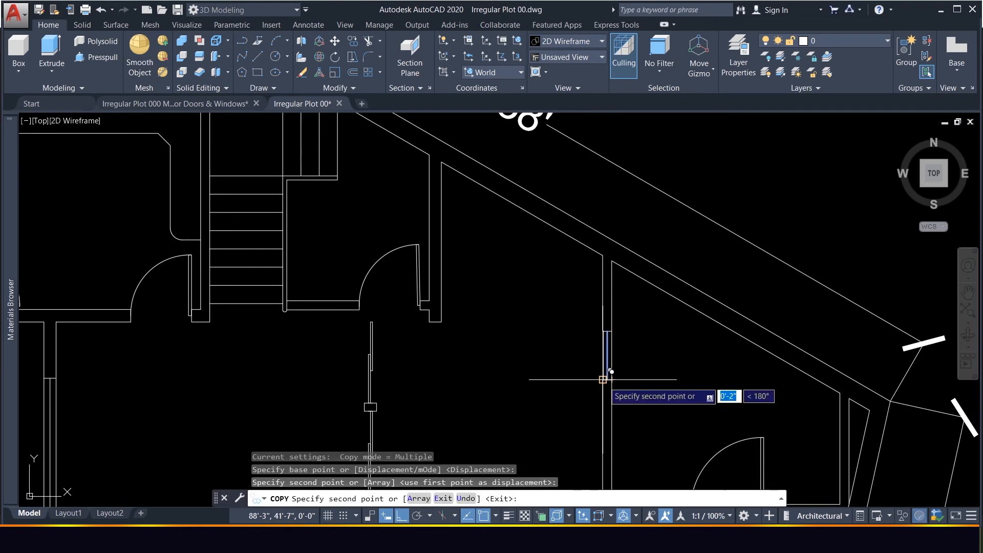
click(601, 377)
scroll(571, 375, down, 2)
key(Escape)
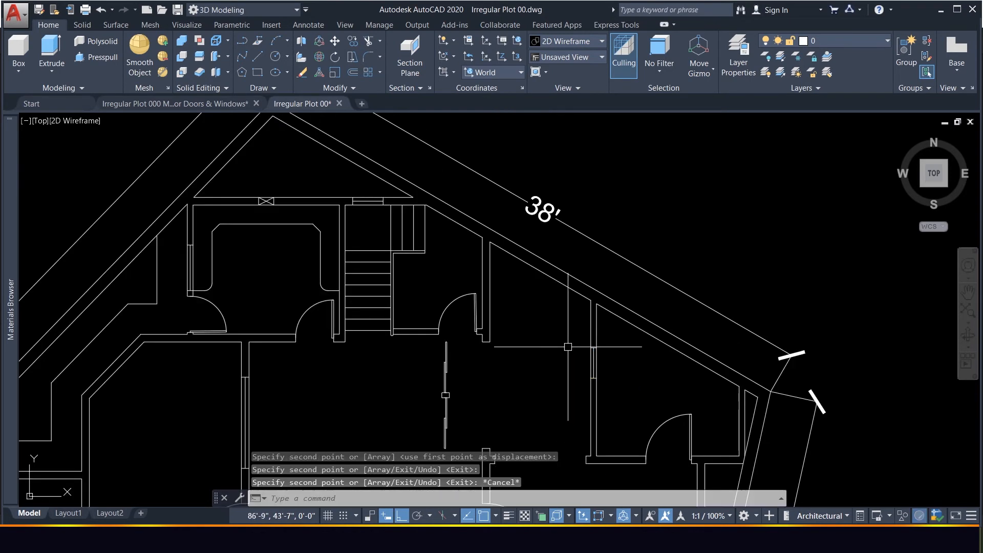
Draw a vertical guide line across the wide opening beside the loose sliding door, joining the midpoints of the upper and lower wall ends.
scroll(583, 348, down, 4)
scroll(599, 377, up, 2)
scroll(600, 378, up, 2)
scroll(589, 368, down, 4)
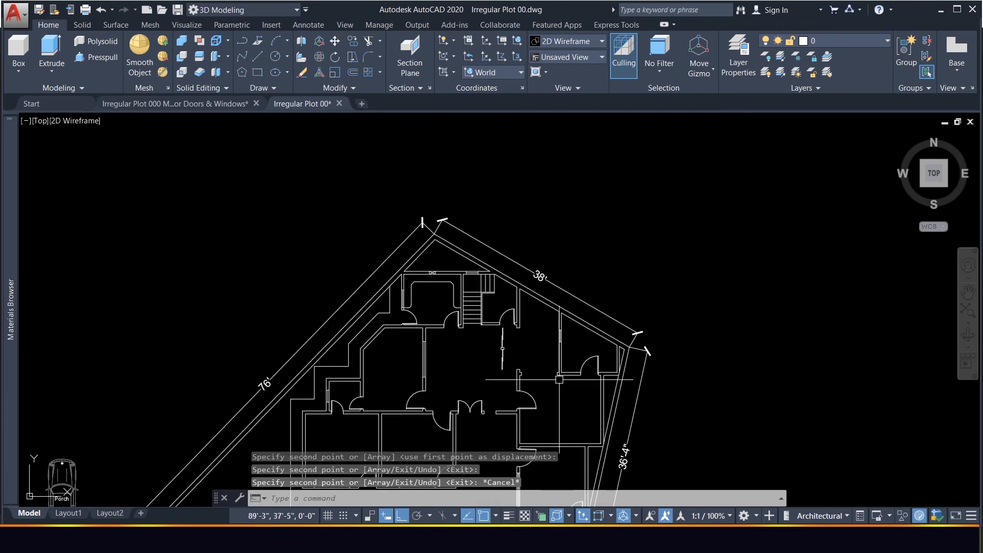
scroll(537, 358, up, 4)
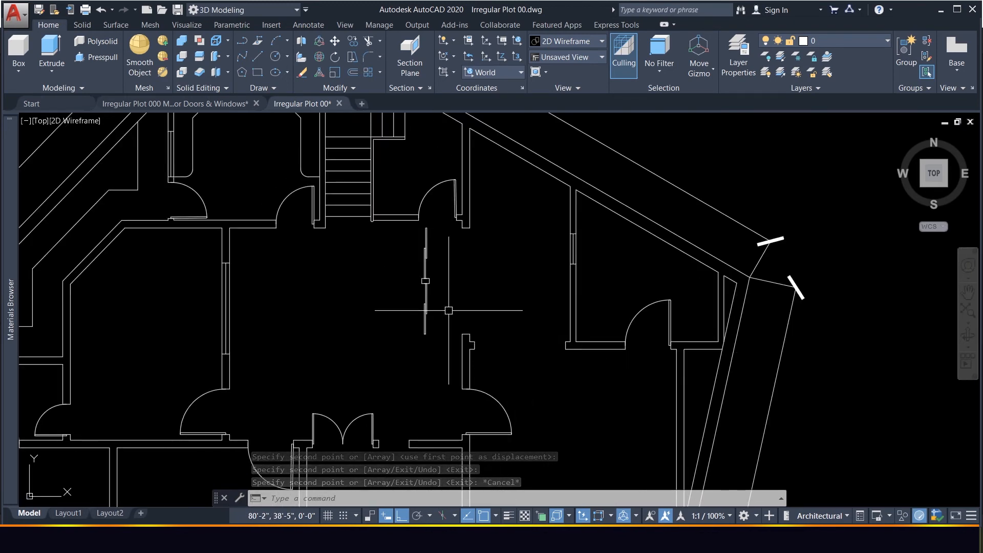
scroll(466, 272, up, 4)
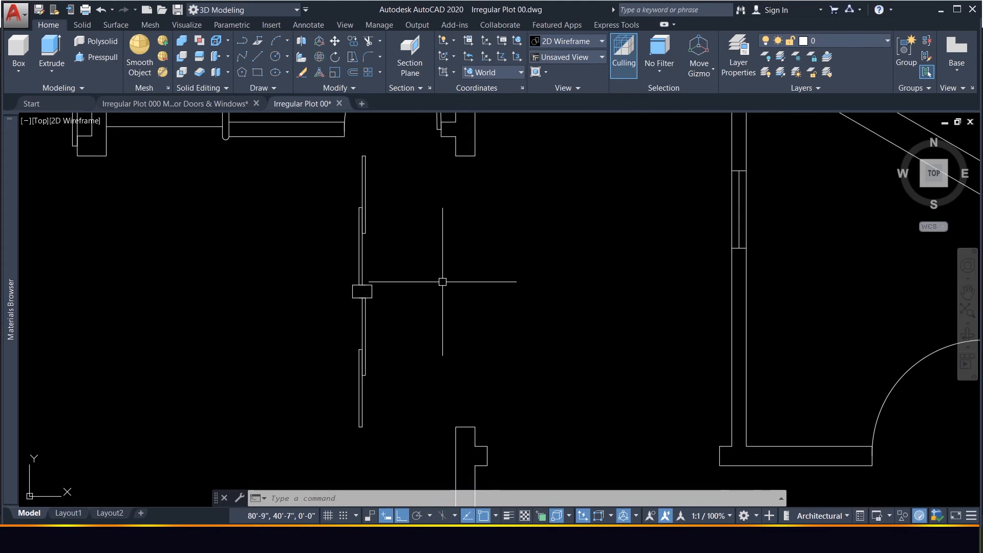
text(l)
key(Return)
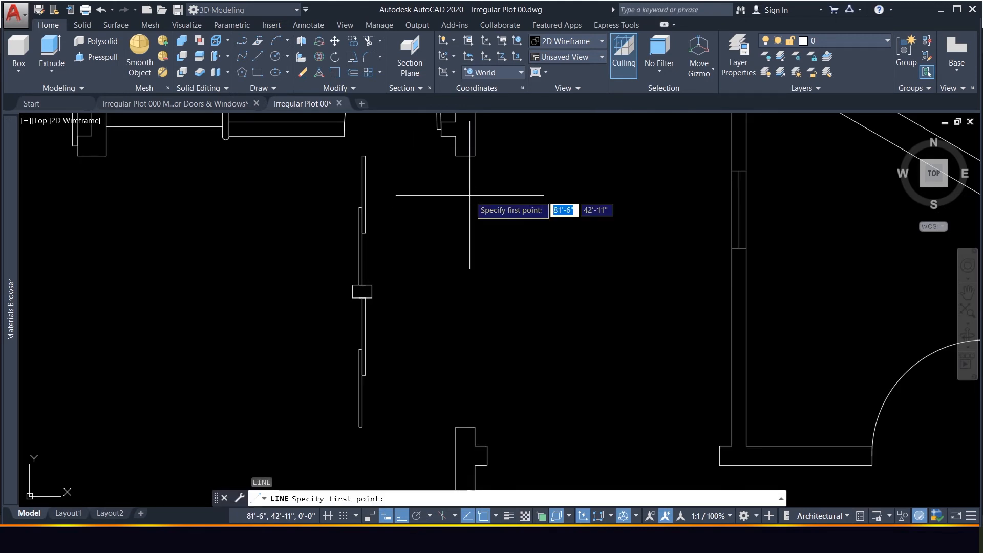
click(465, 156)
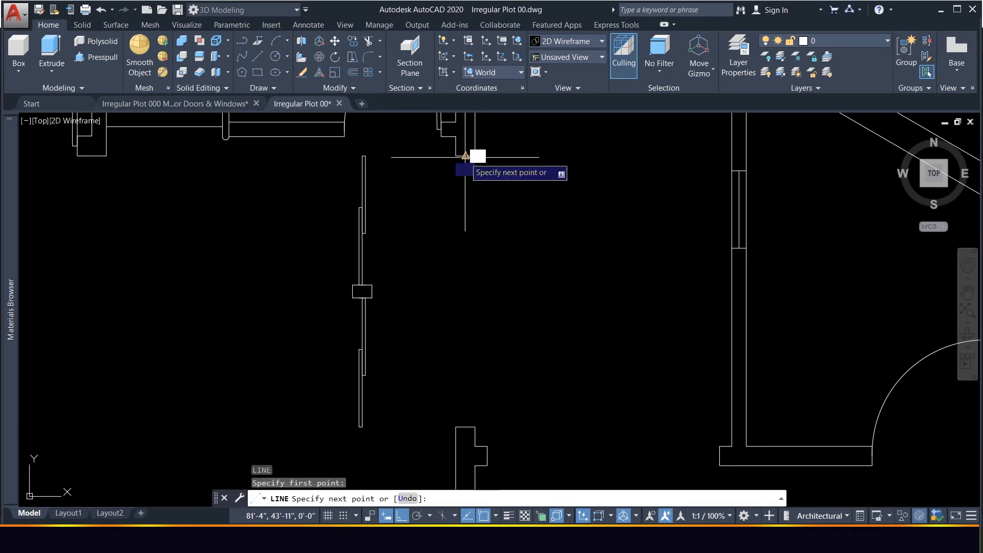
click(465, 425)
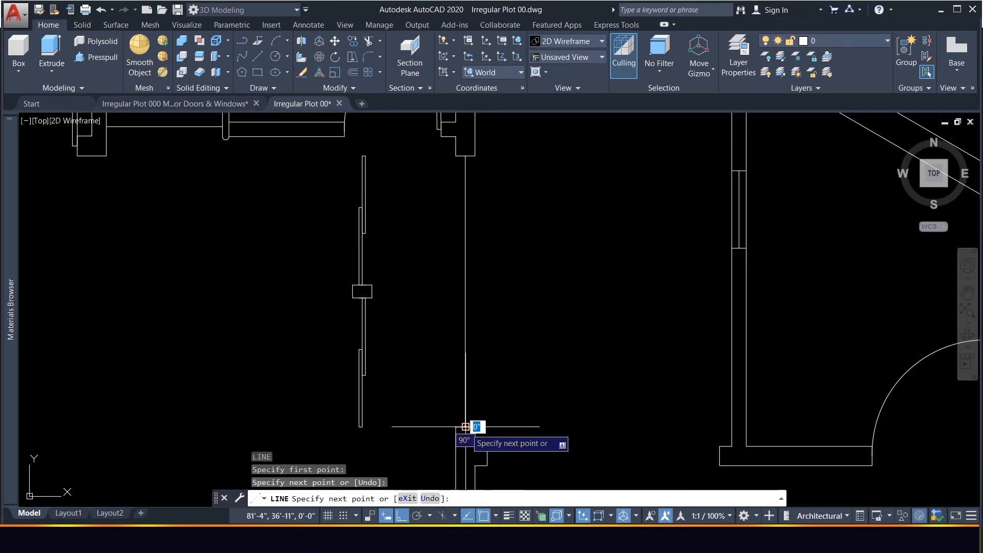
key(Escape)
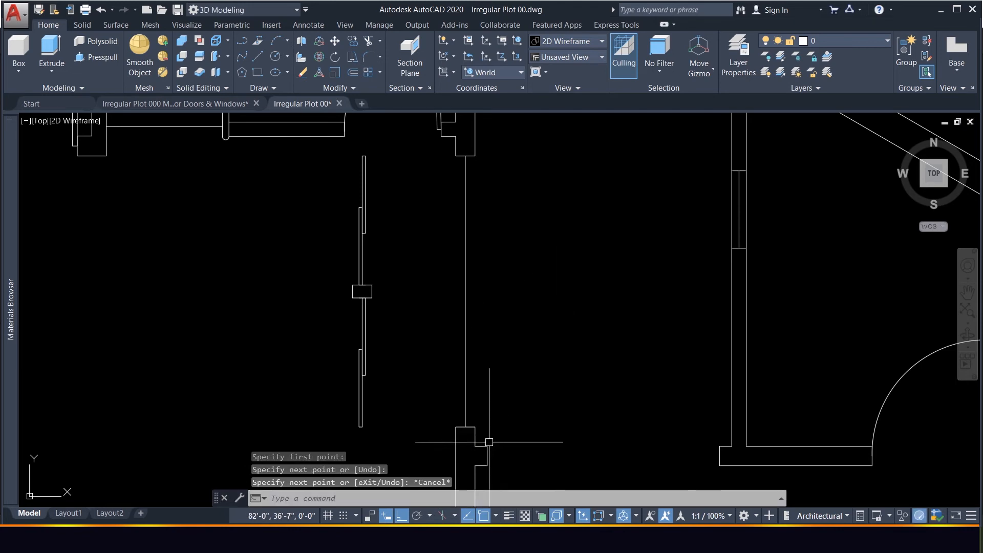
Draw a 6 by 6 inch square between the loose sliding door and the guide line.
scroll(489, 441, up, 2)
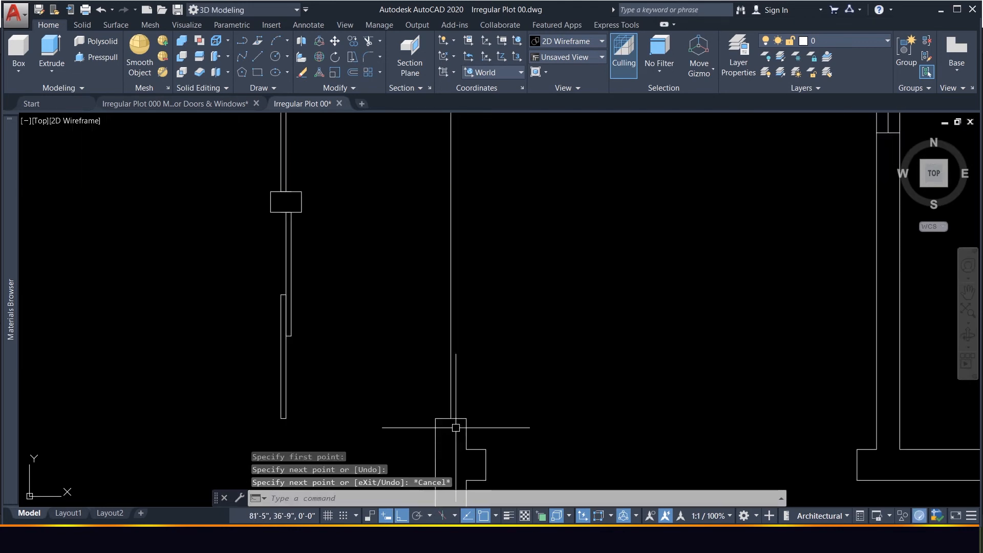
text(re)
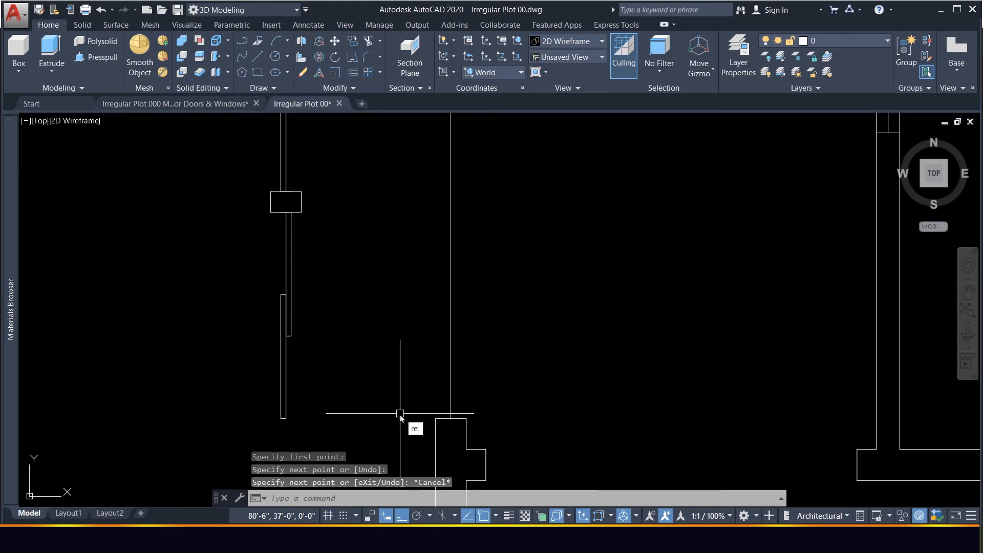
text(c)
key(Return)
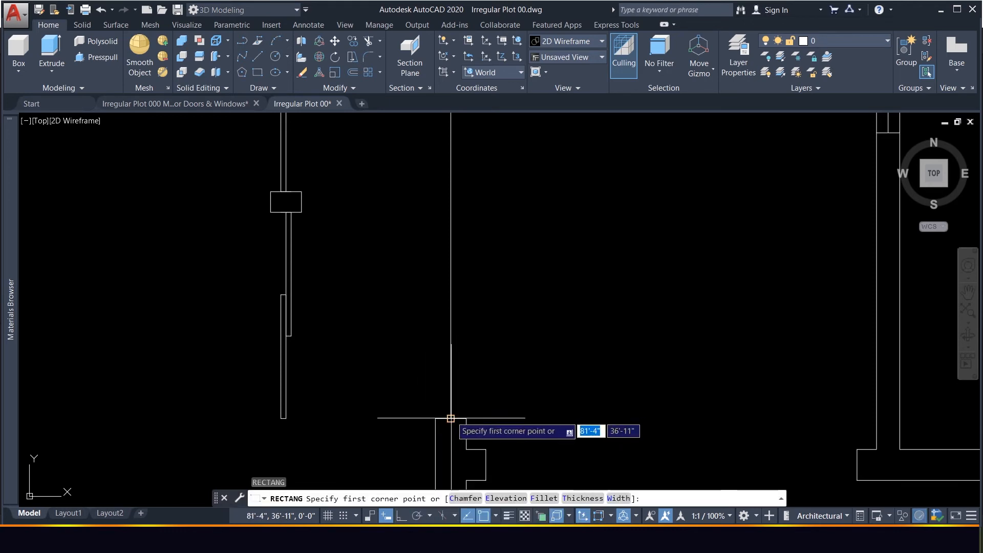
click(375, 325)
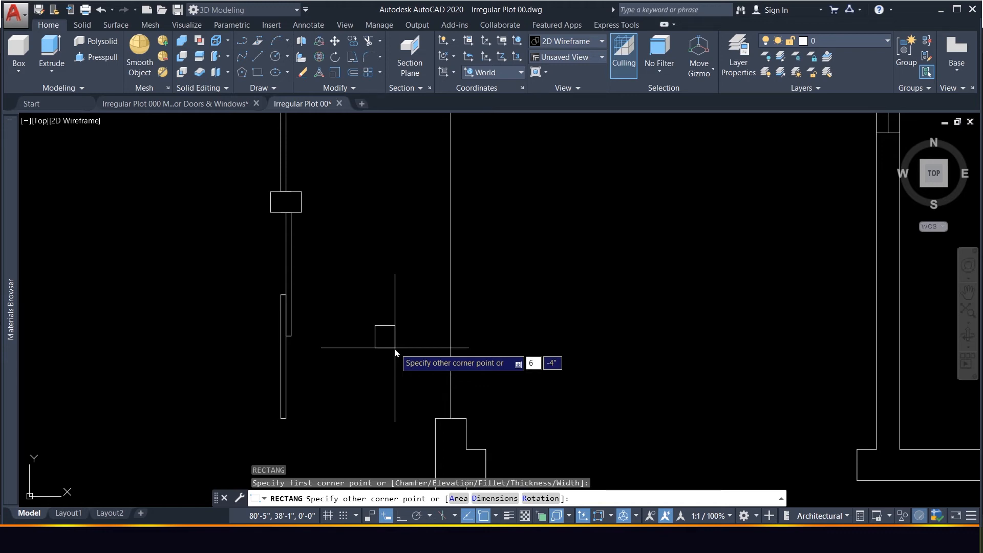
text(6)
key(Return)
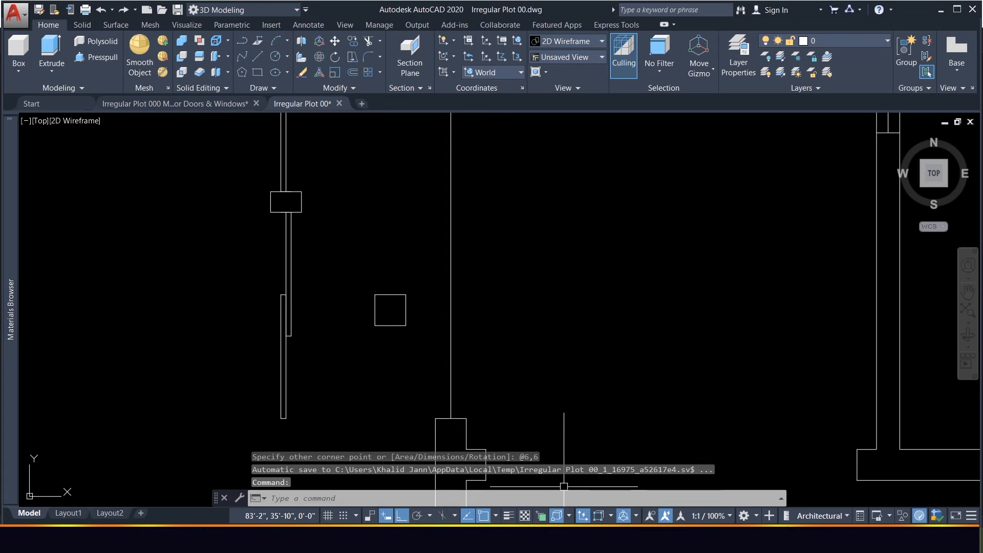
Move the 6-inch square by its centre onto the midpoint of the vertical guide line.
scroll(723, 401, down, 5)
scroll(563, 358, up, 5)
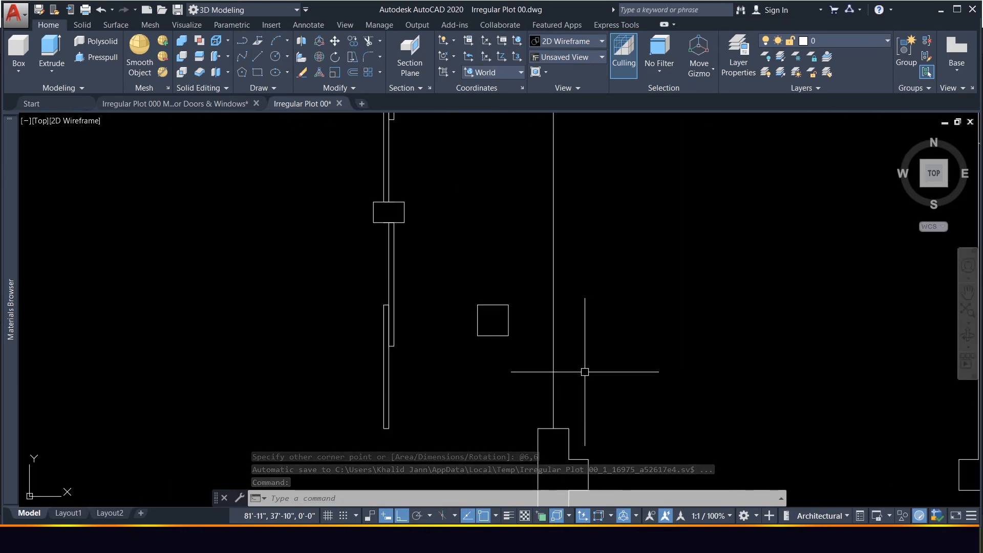
click(524, 356)
click(463, 289)
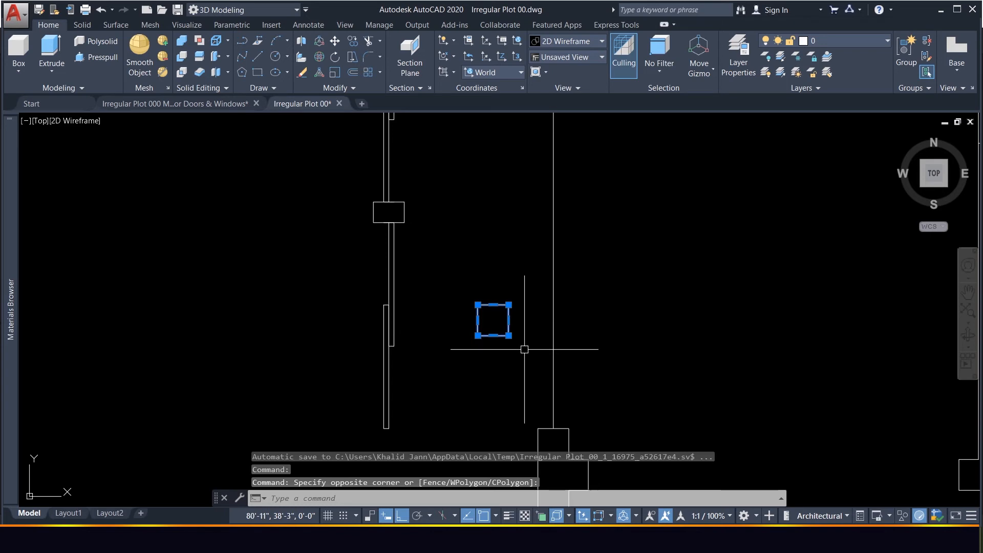
text(m)
key(Return)
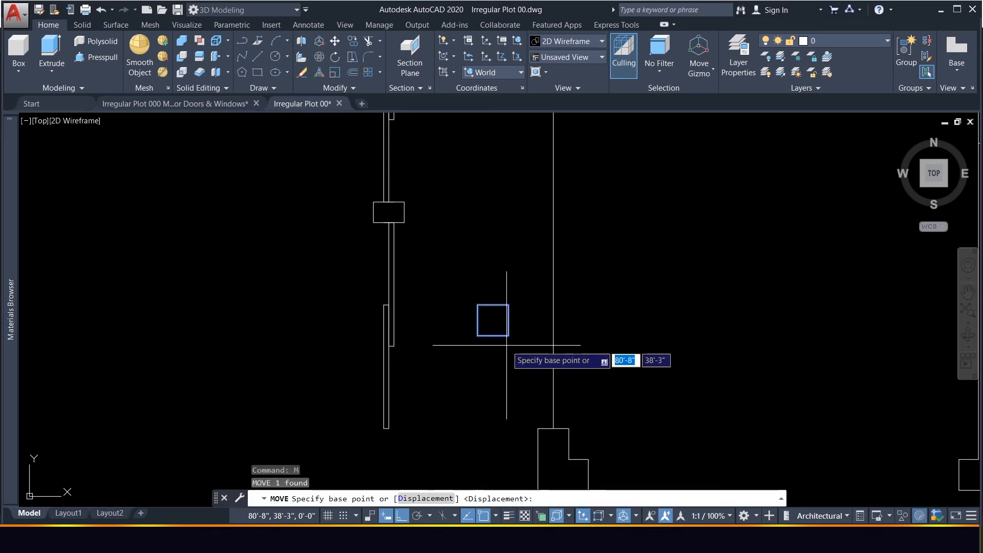
click(493, 320)
scroll(553, 328, down, 3)
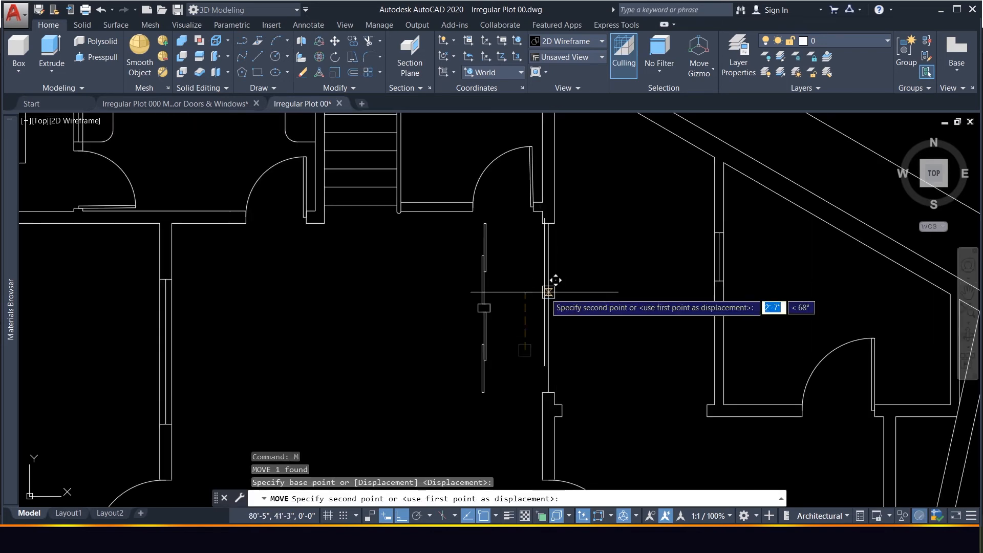
click(559, 296)
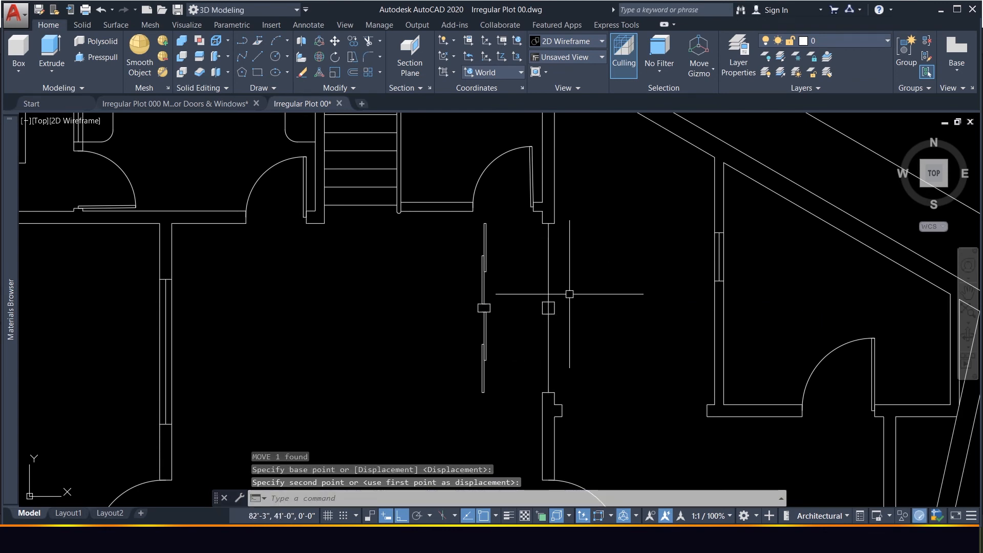
Delete the vertical guide line running through the square in the wide opening.
scroll(569, 294, up, 2)
click(558, 264)
click(509, 285)
key(Delete)
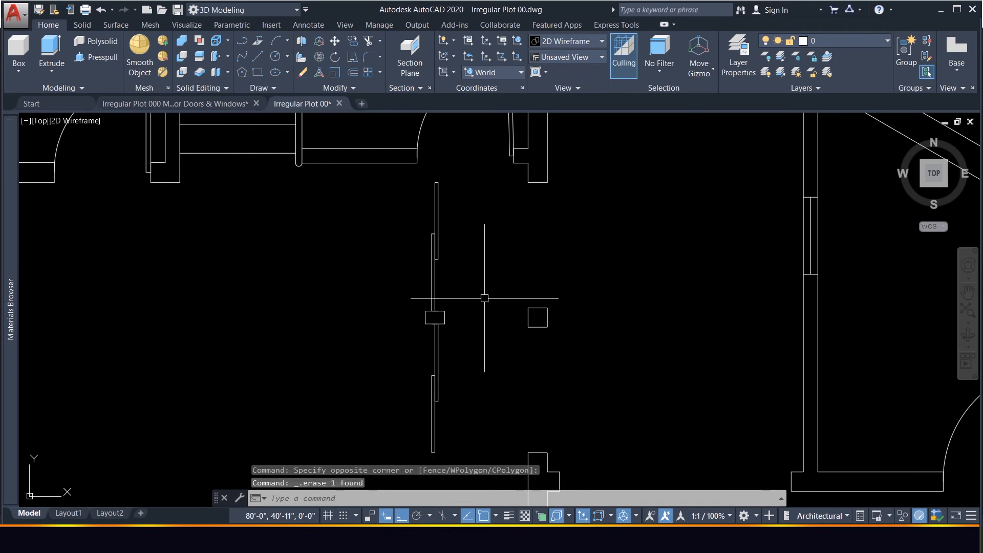
text(rec)
key(Return)
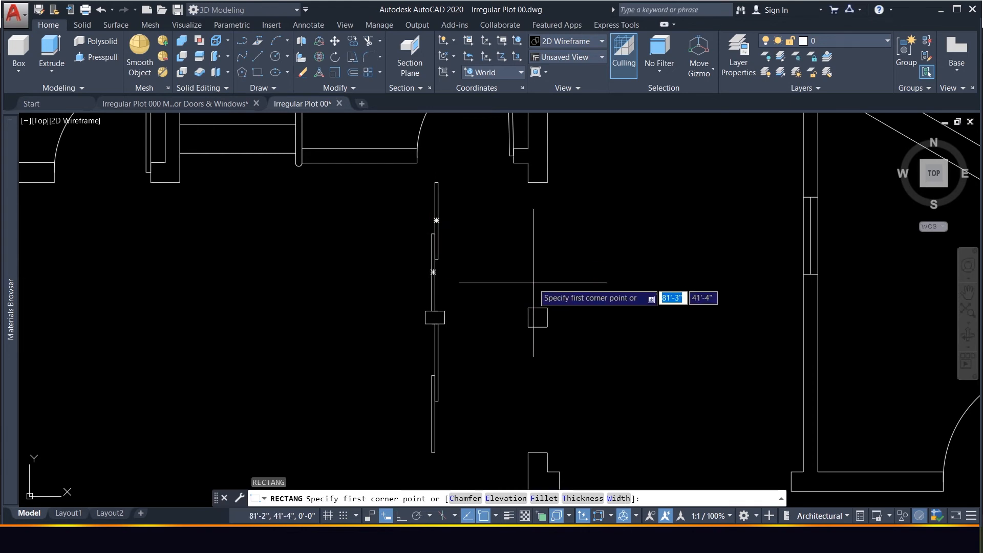
mouse_move(457, 249)
middle_down()
mouse_move(435, 226)
mouse_move(470, 235)
middle_up()
click(406, 197)
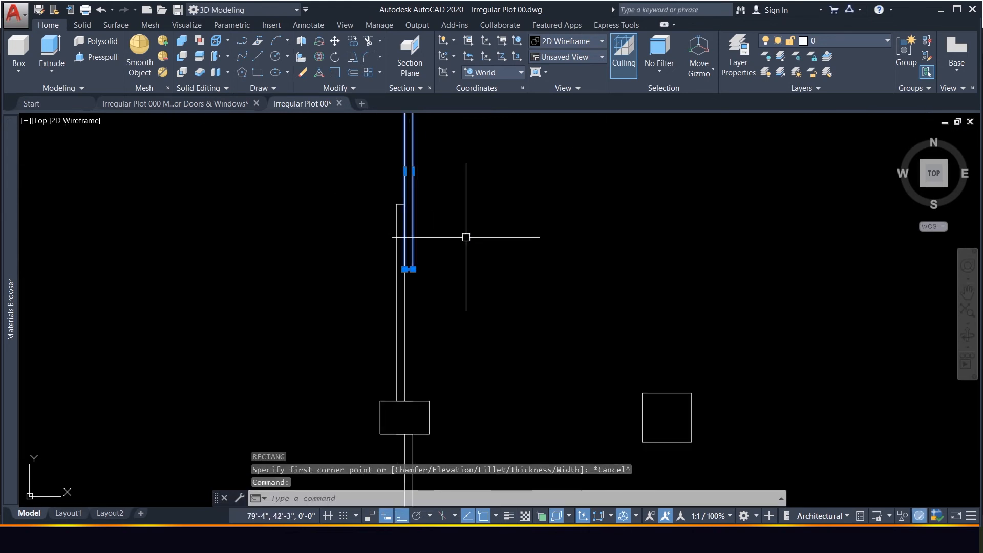
key(Return)
click(499, 221)
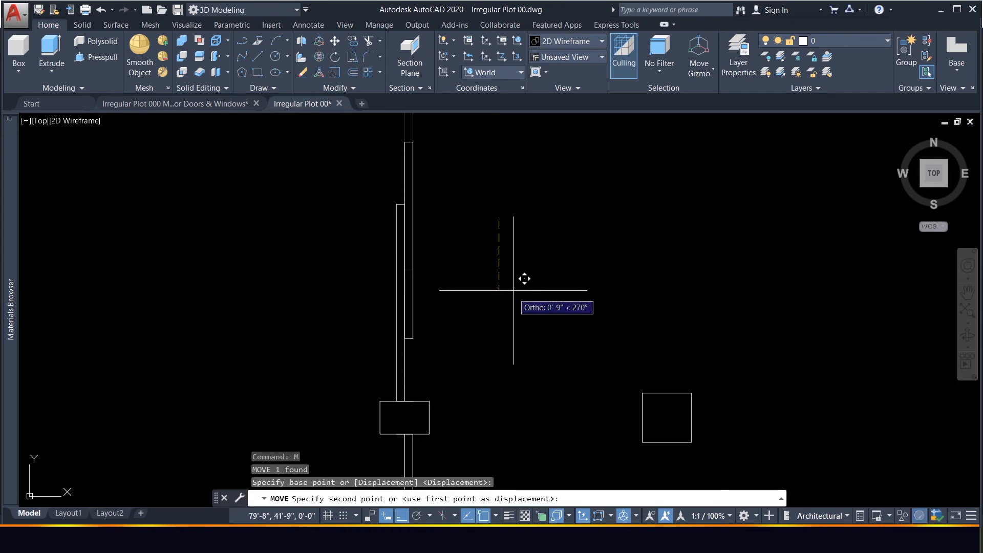
key(Escape)
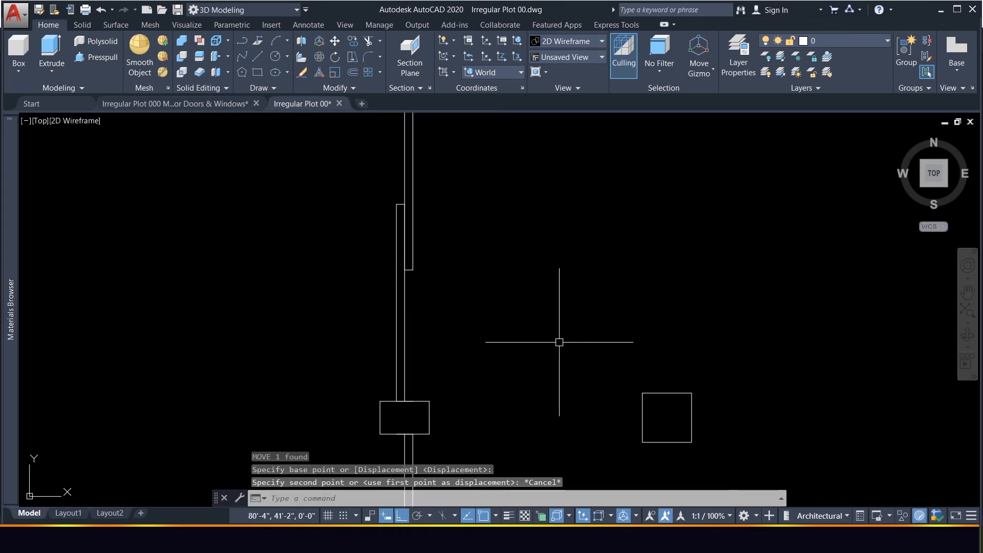
scroll(497, 327, down, 4)
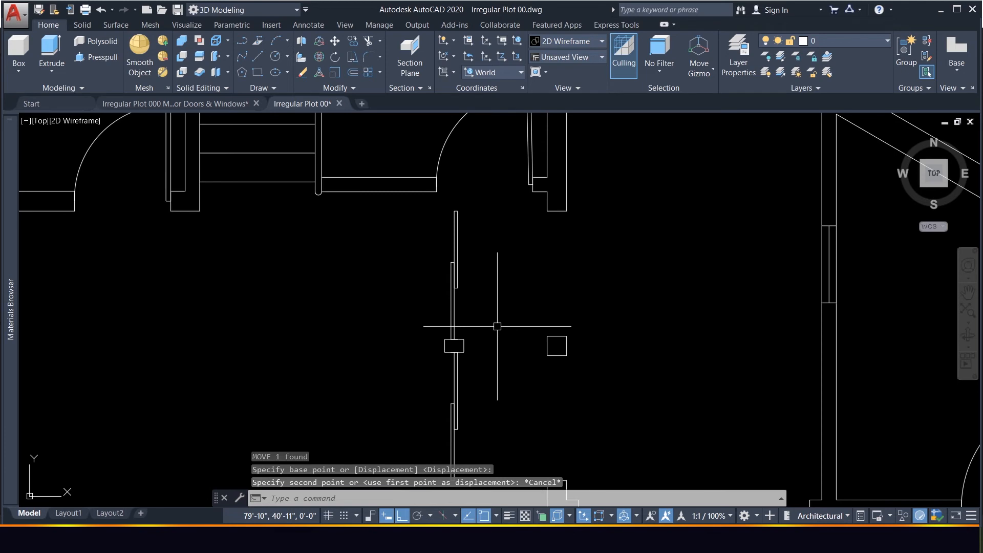
text(rc)
key(Return)
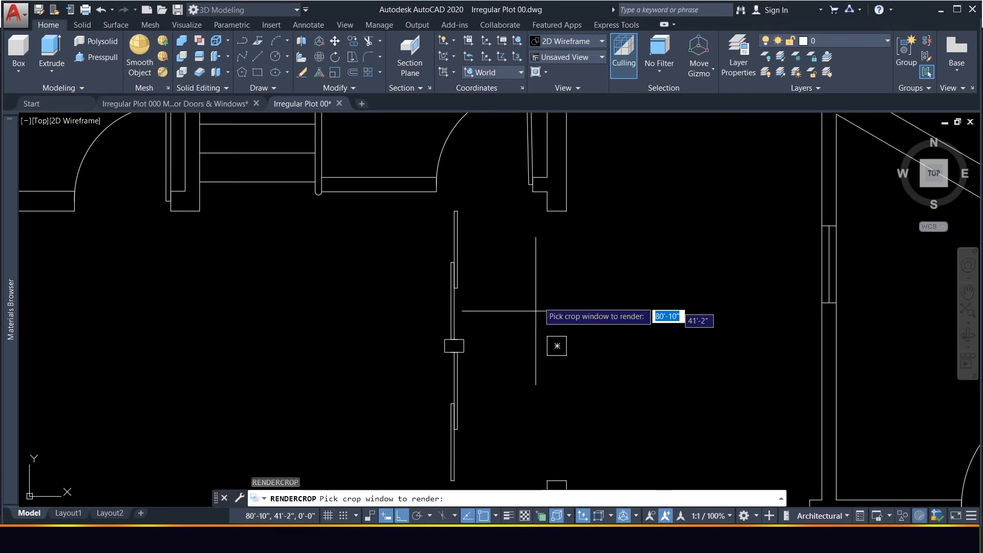
key(Escape)
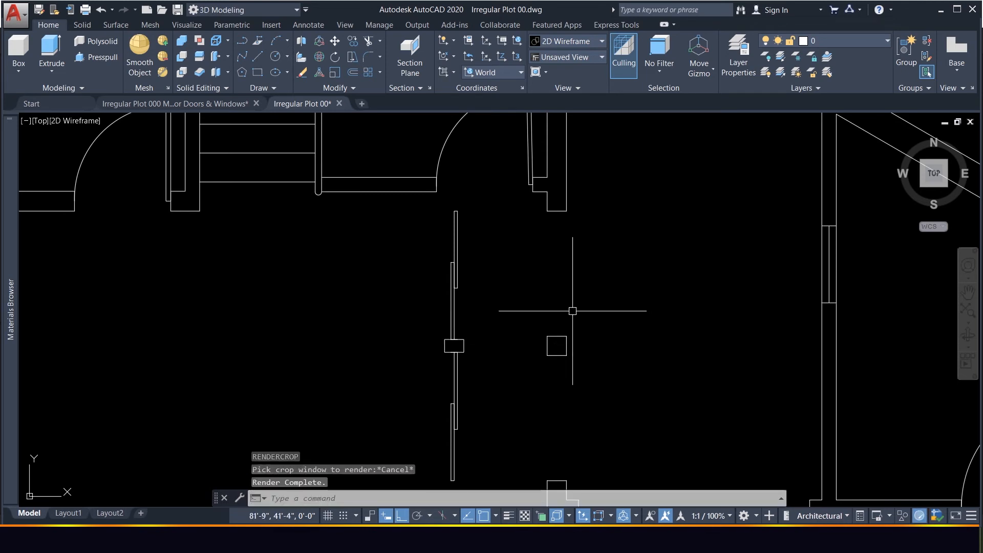
Measure the gap above the square post, starting at the midpoint of its upper edge.
text(di)
key(Return)
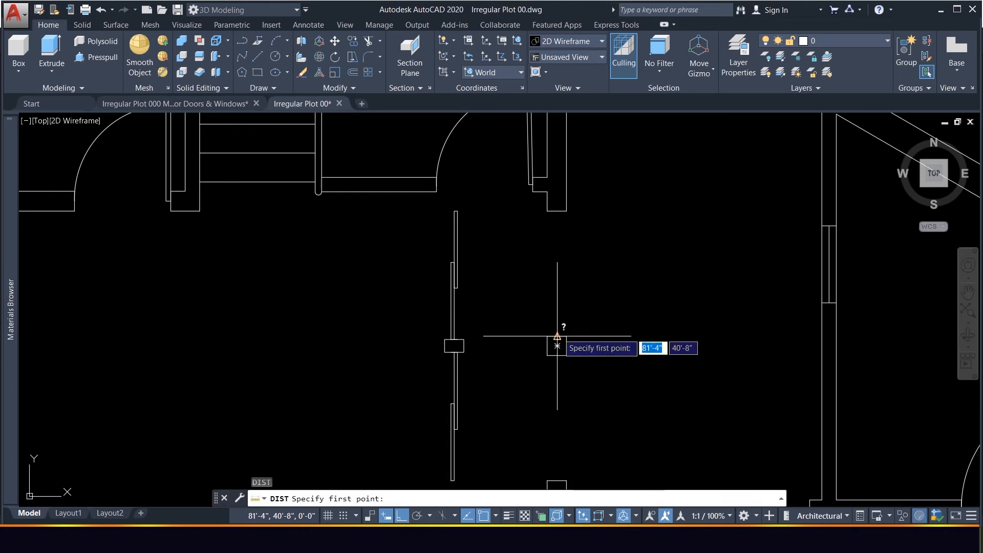
click(557, 336)
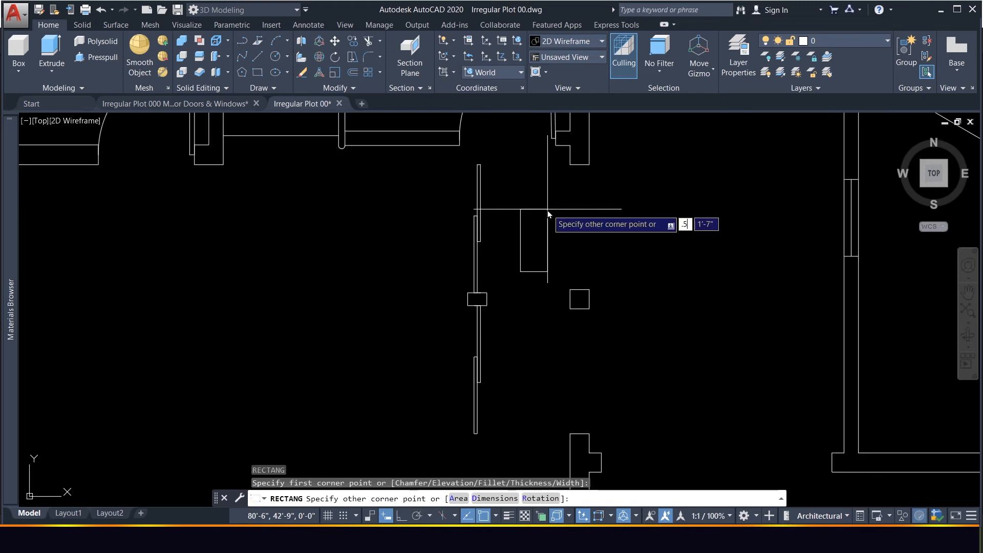
Draw a 0.5 inch by 2 foot vertical rectangle as a door panel between the loose sliding door and the opening.
key(Tab)
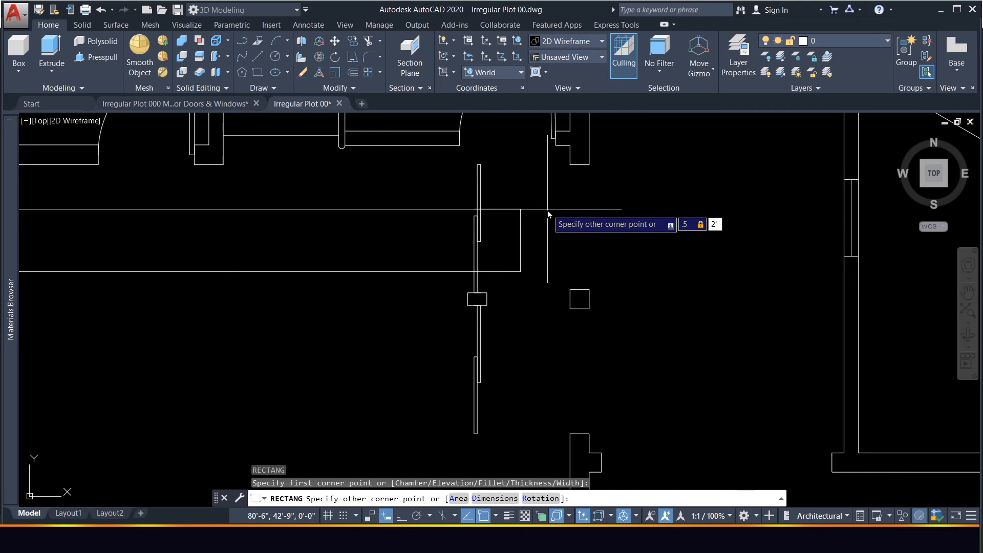
text(2')
key(Return)
Widen the new door panel by stretching its long right edge 0.5 inch outward.
scroll(517, 274, up, 4)
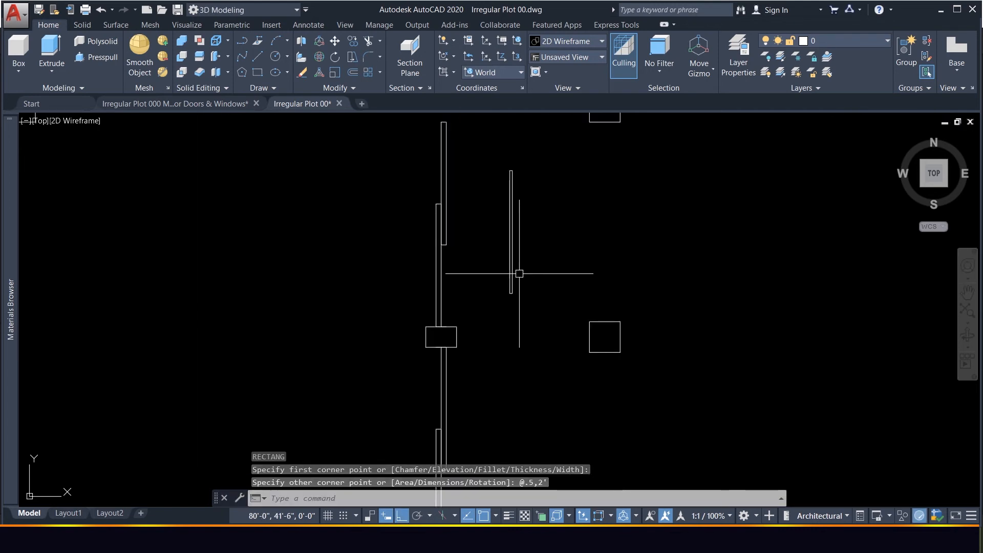
click(521, 301)
click(500, 278)
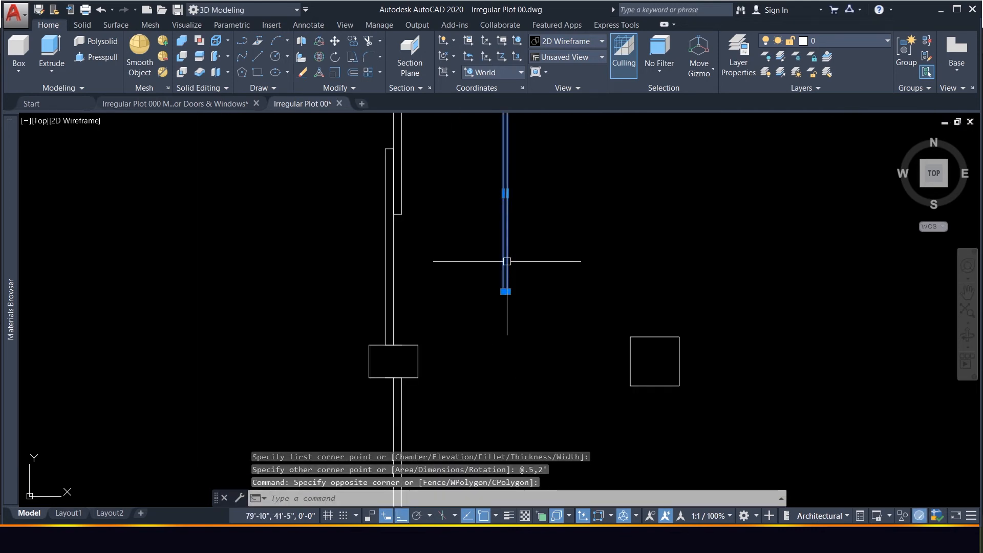
click(505, 193)
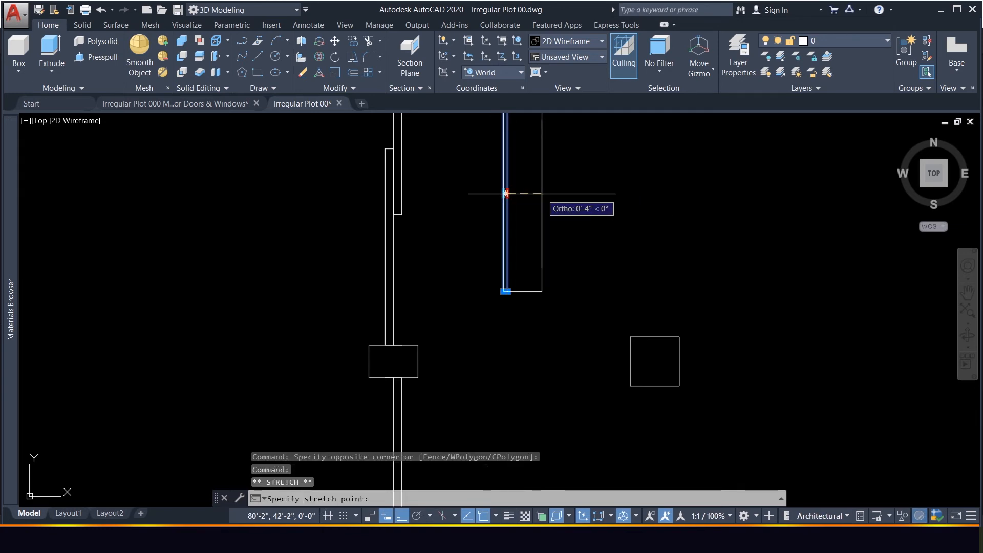
text(.5)
key(Return)
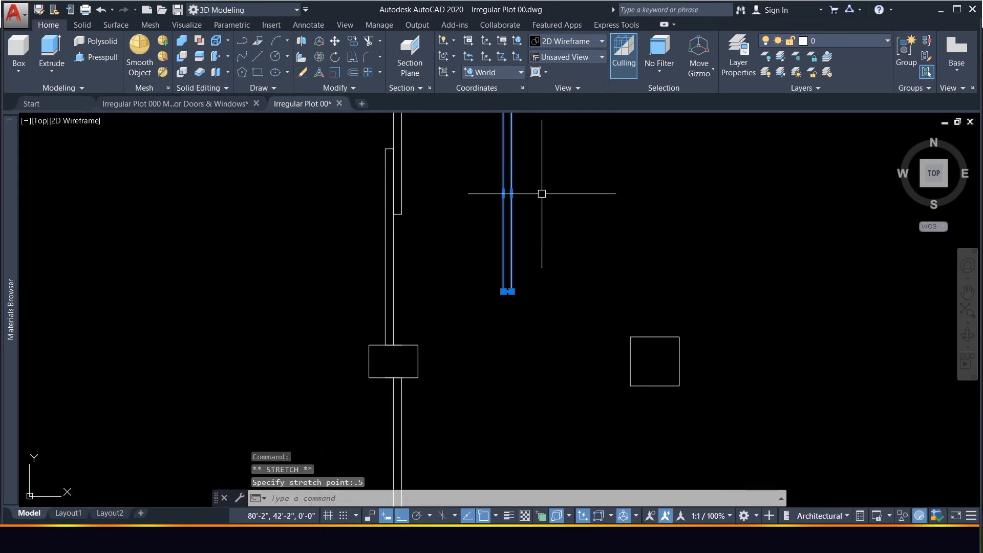
scroll(546, 281, down, 4)
key(Escape)
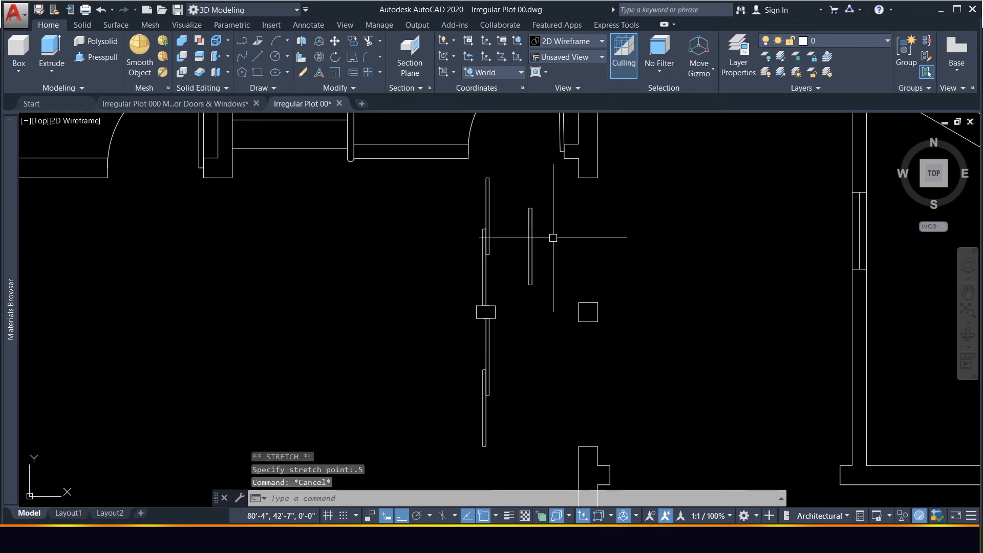
Move the door panel by its lower right corner onto the midpoint of the square post's upper edge.
click(545, 298)
click(512, 275)
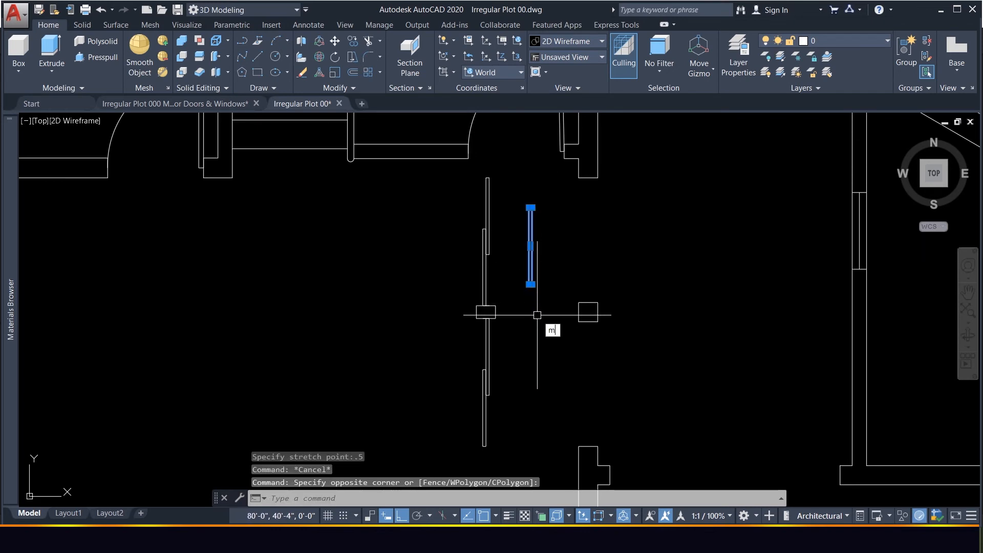
text(m)
key(Return)
scroll(527, 297, up, 5)
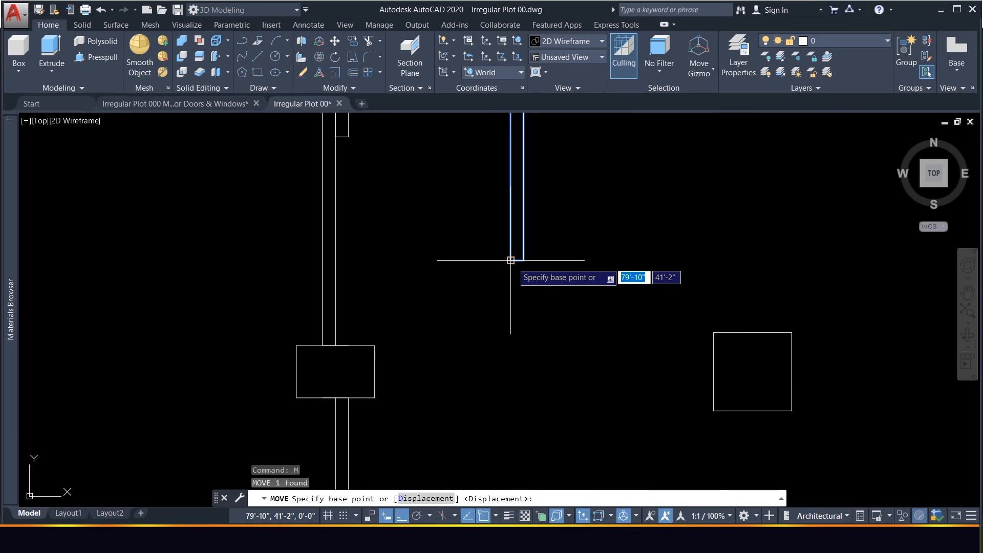
click(523, 259)
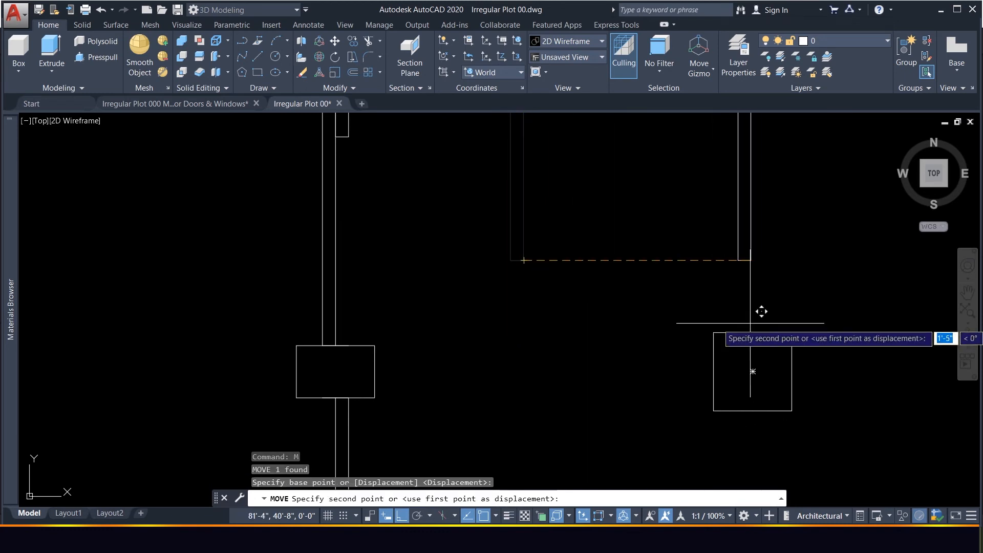
click(752, 333)
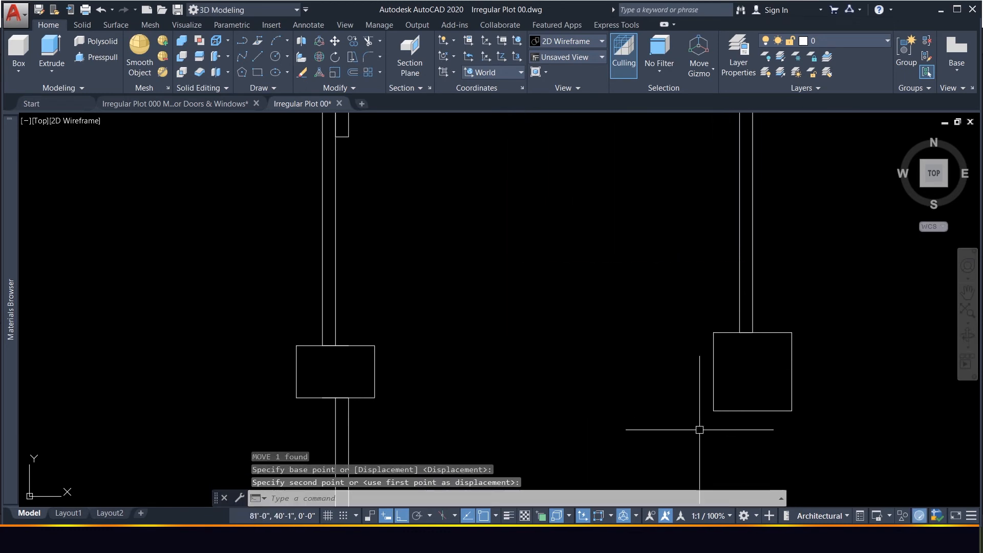
scroll(750, 337, down, 4)
scroll(766, 232, up, 2)
click(760, 268)
click(701, 243)
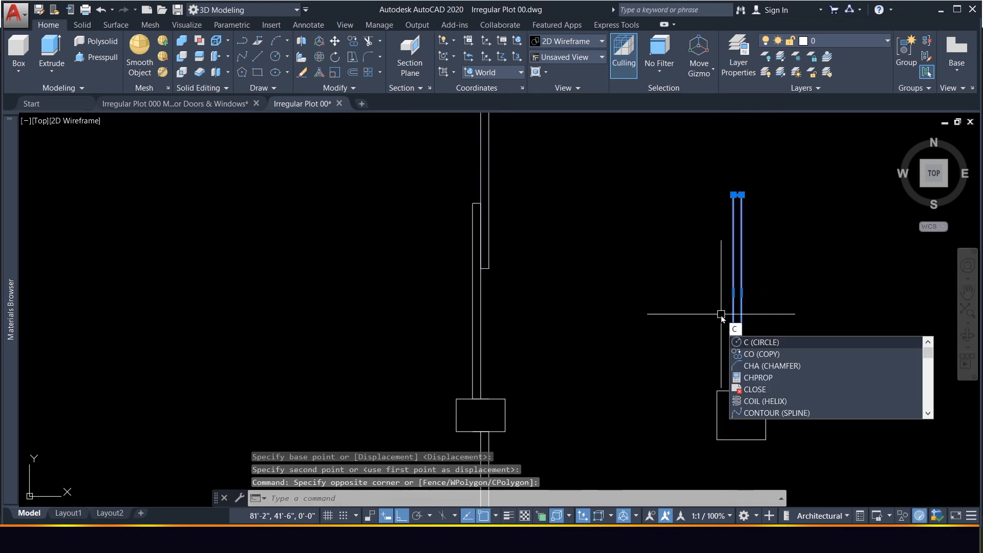
text(o)
key(Return)
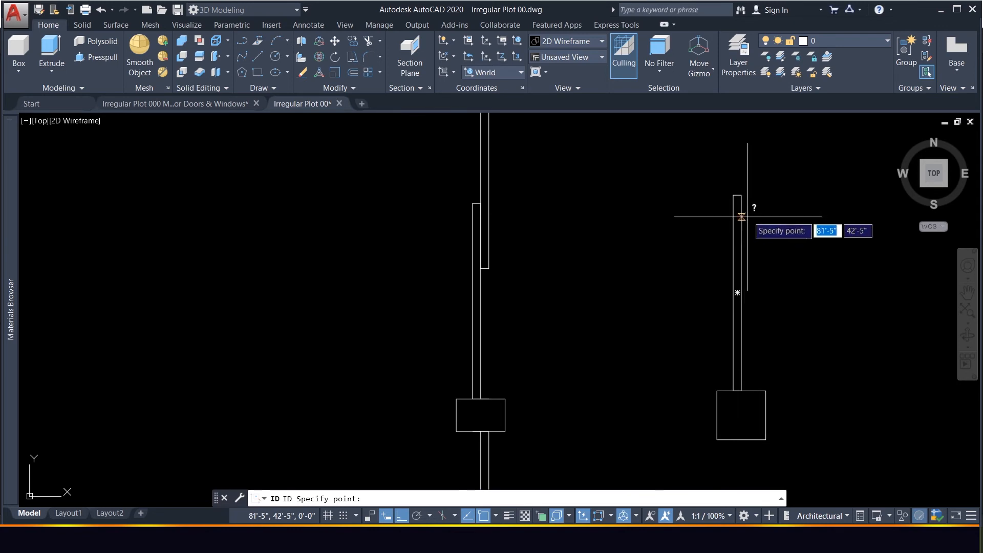
scroll(745, 263, down, 3)
scroll(748, 228, up, 4)
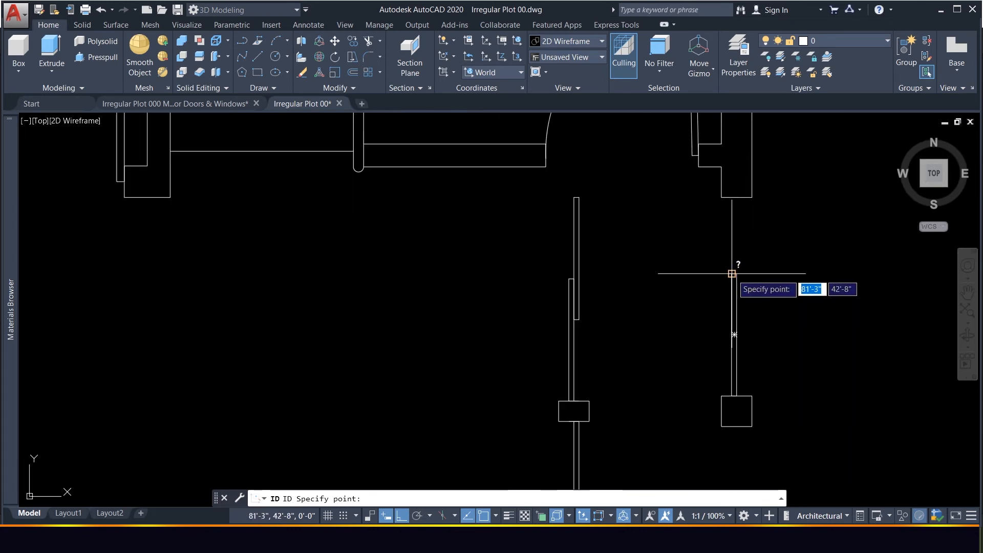
scroll(731, 273, up, 5)
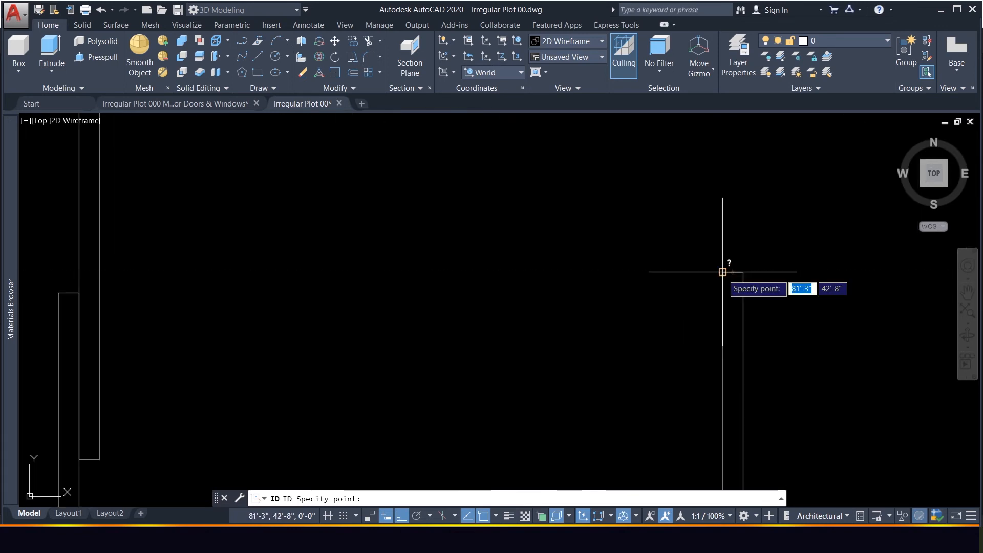
click(722, 274)
scroll(722, 274, down, 4)
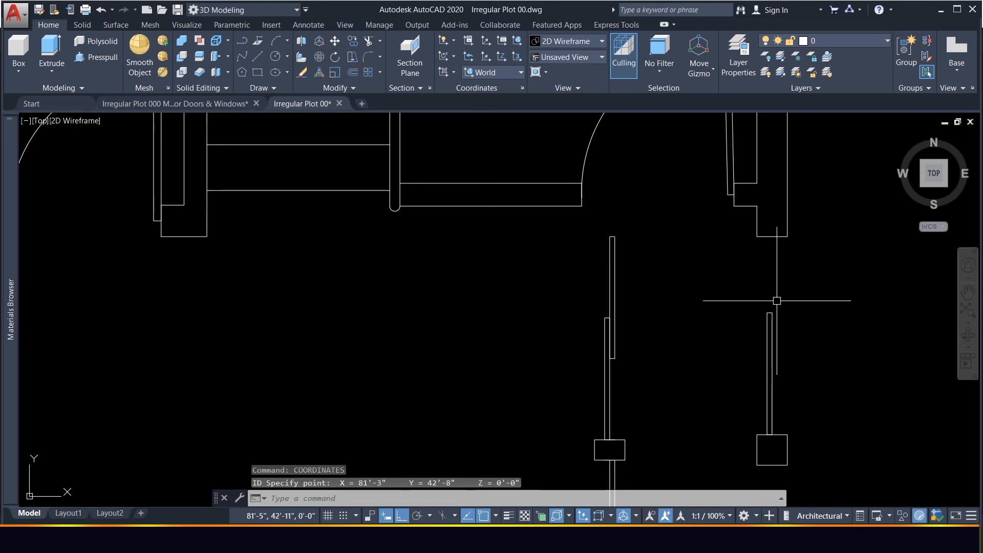
Copy the door panel from its upper left corner to the midpoint of the wall end above.
click(783, 331)
click(747, 327)
text(c)
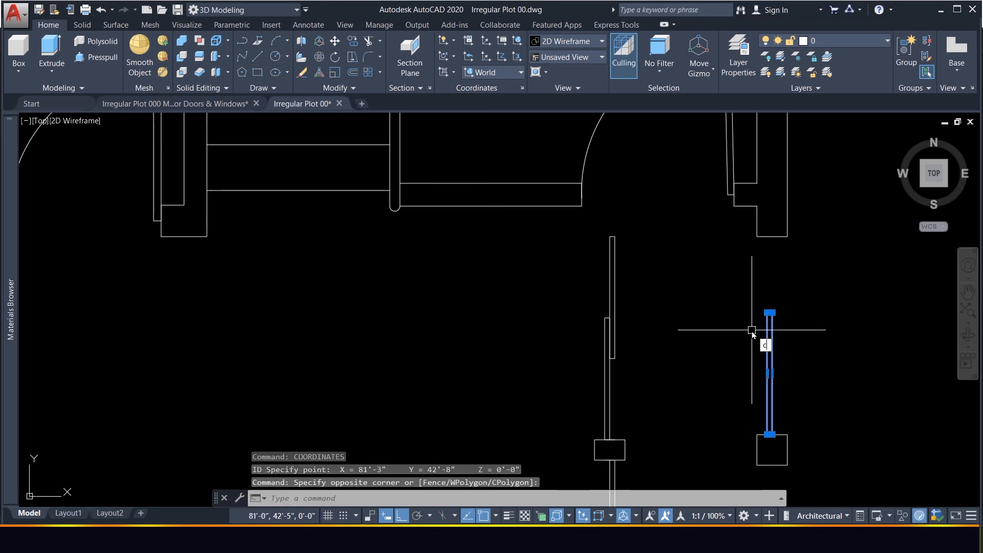
text(o)
key(Return)
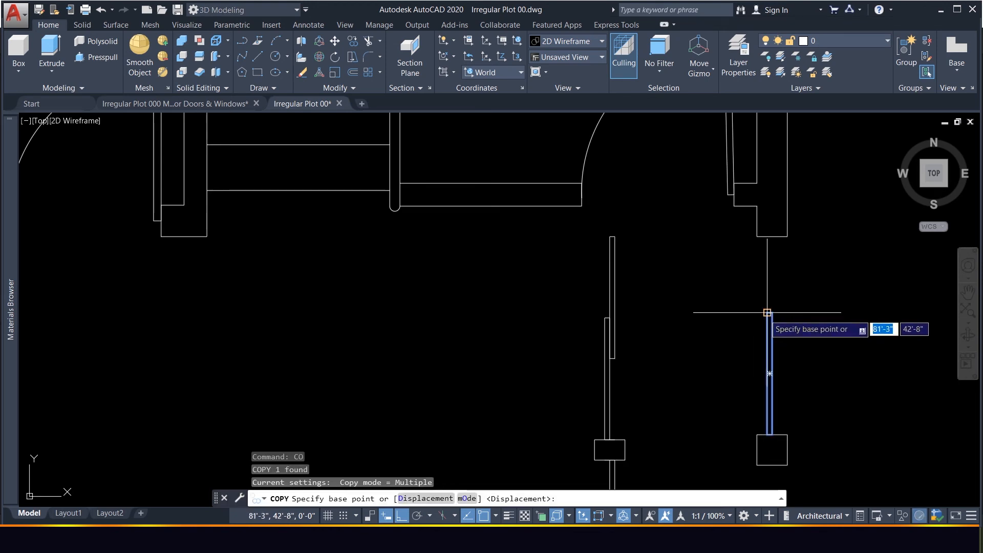
click(767, 313)
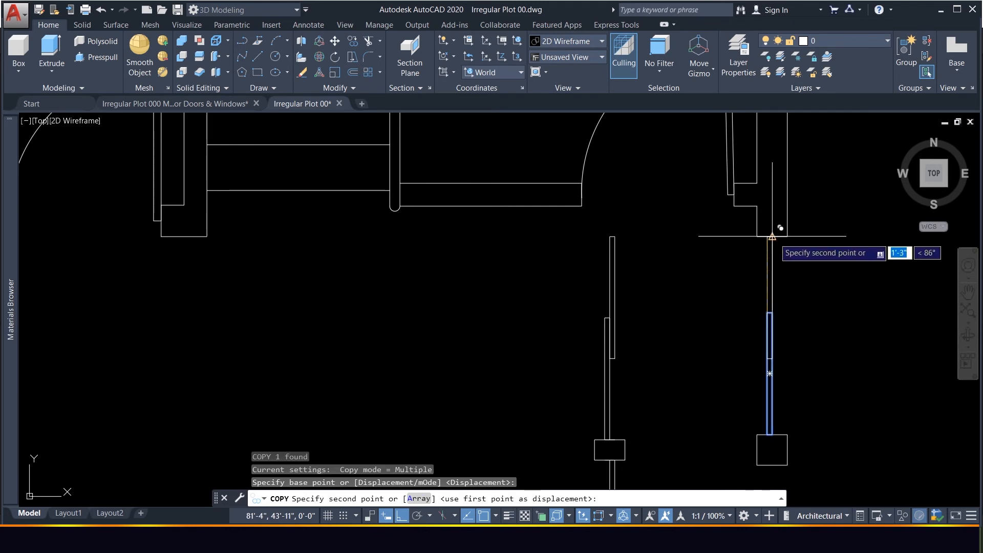
click(772, 236)
key(Escape)
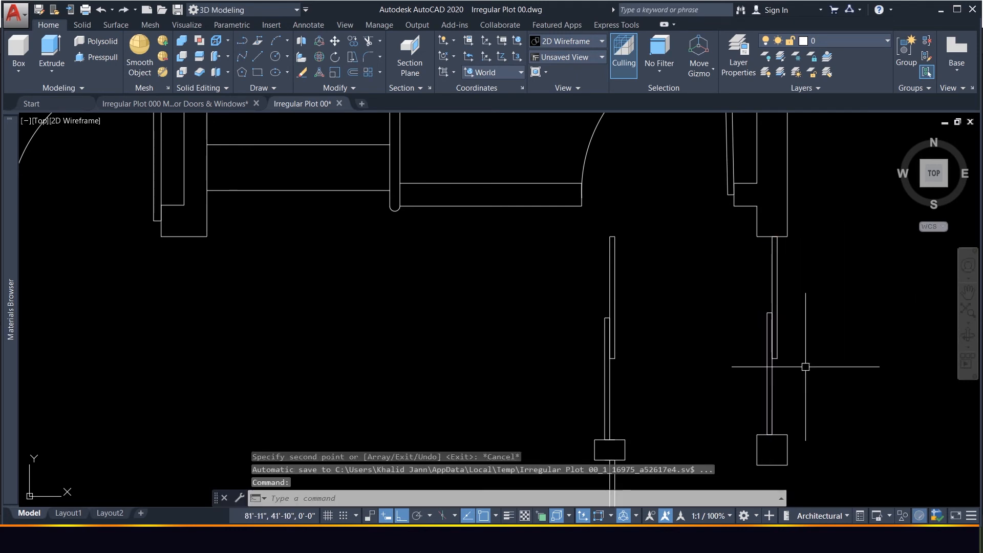
scroll(801, 363, up, 4)
scroll(768, 324, down, 3)
click(758, 244)
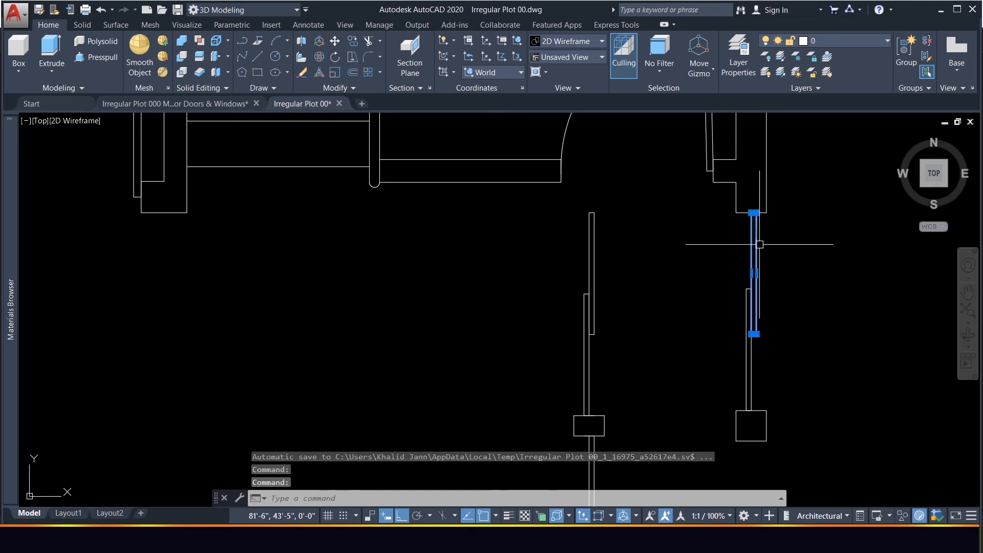
key(Return)
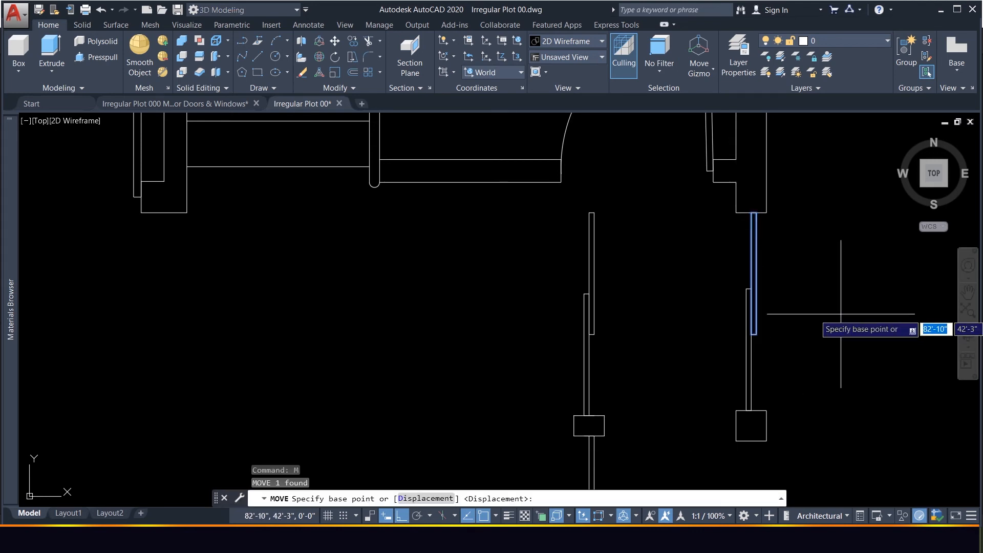
click(840, 311)
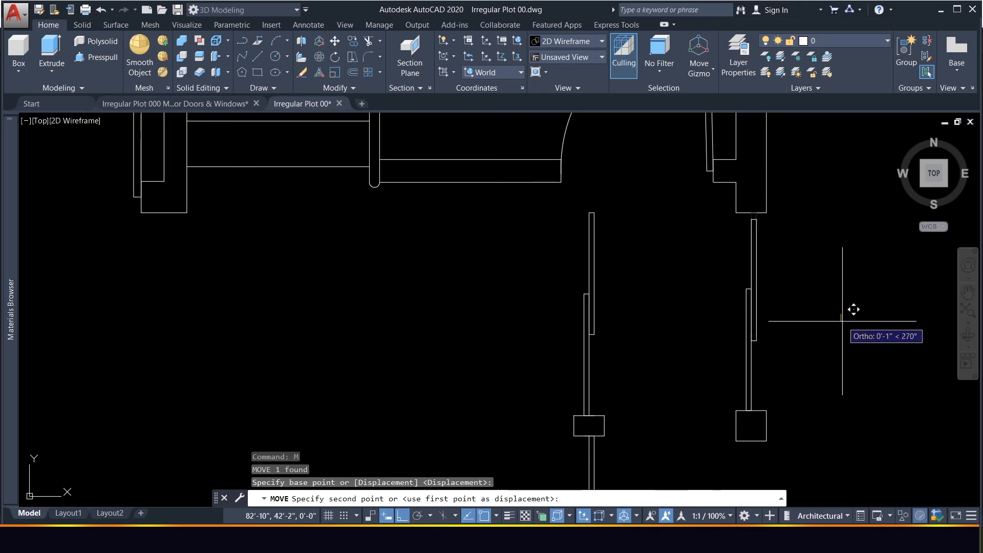
key(Escape)
click(782, 380)
click(734, 369)
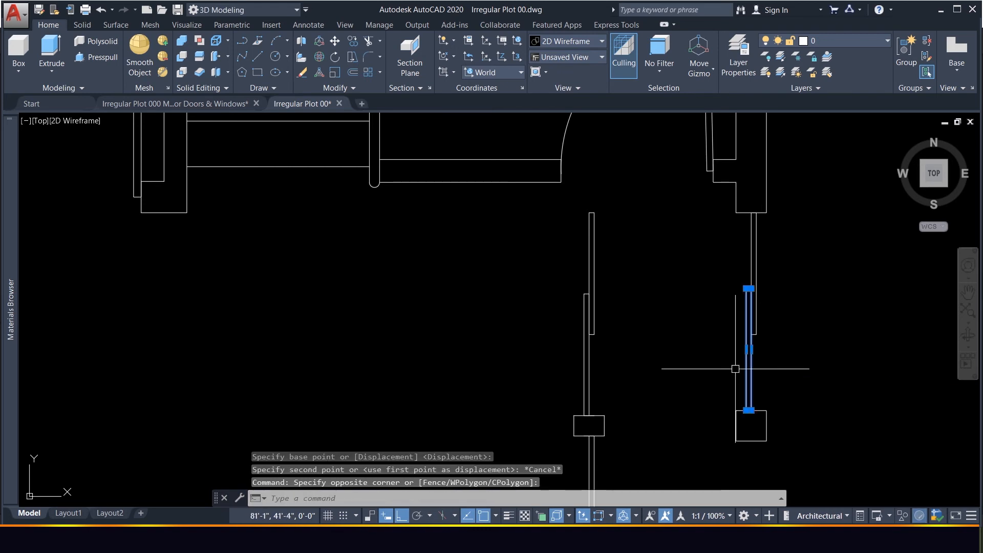
text(m)
key(Return)
click(838, 384)
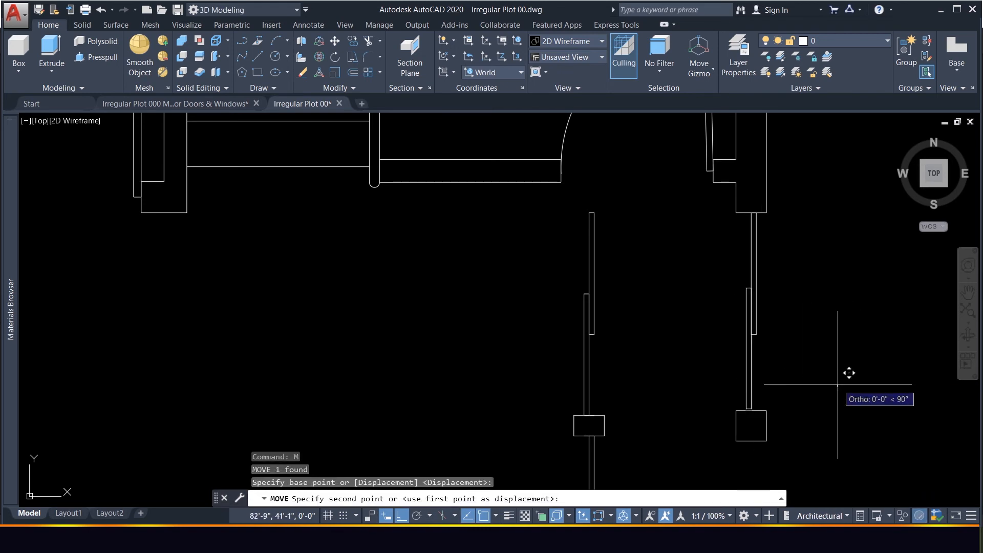
key(Escape)
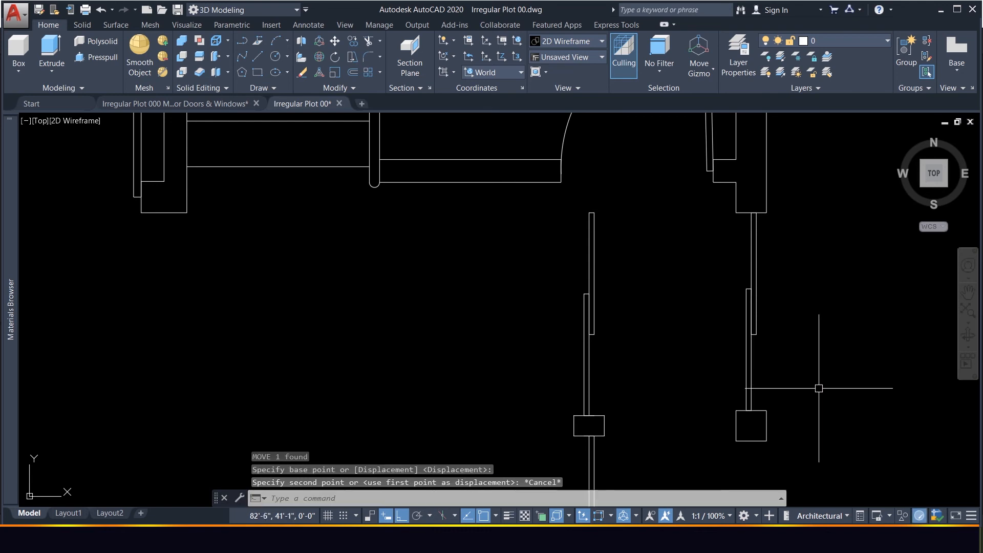
Mirror both door panels below the post about a horizontal line through the post's centre, keeping the originals.
click(800, 377)
click(719, 324)
scroll(706, 292, down, 5)
scroll(736, 329, up, 2)
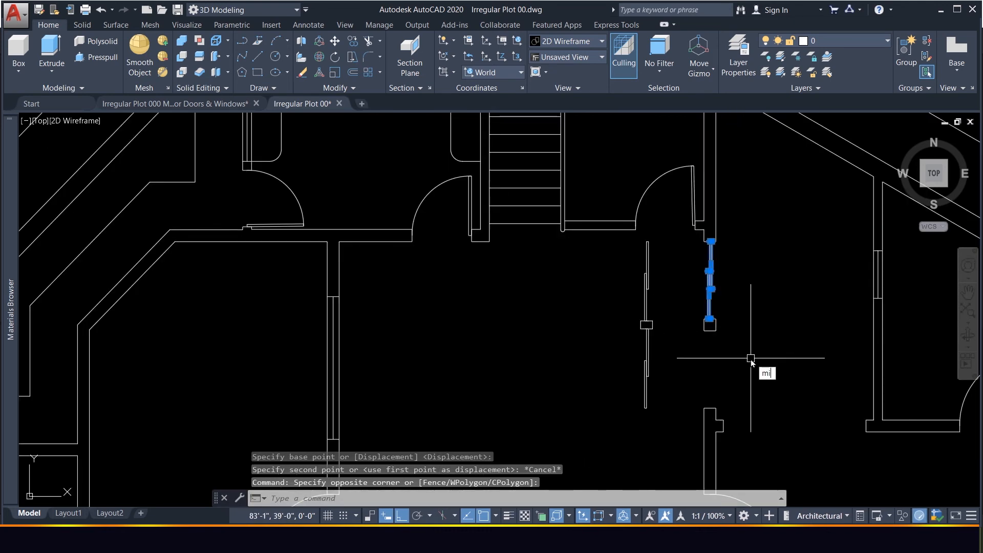
text(mi)
key(Return)
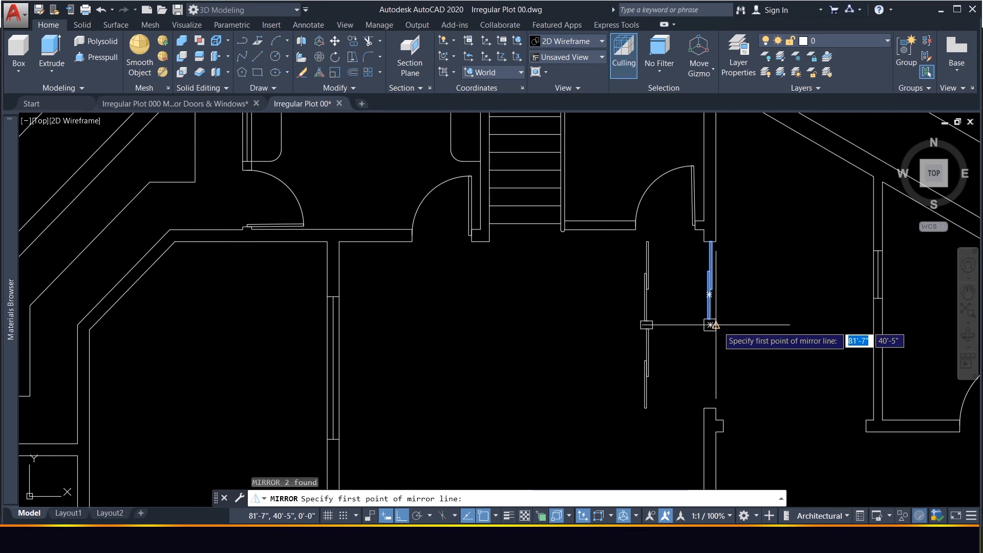
click(710, 325)
click(709, 325)
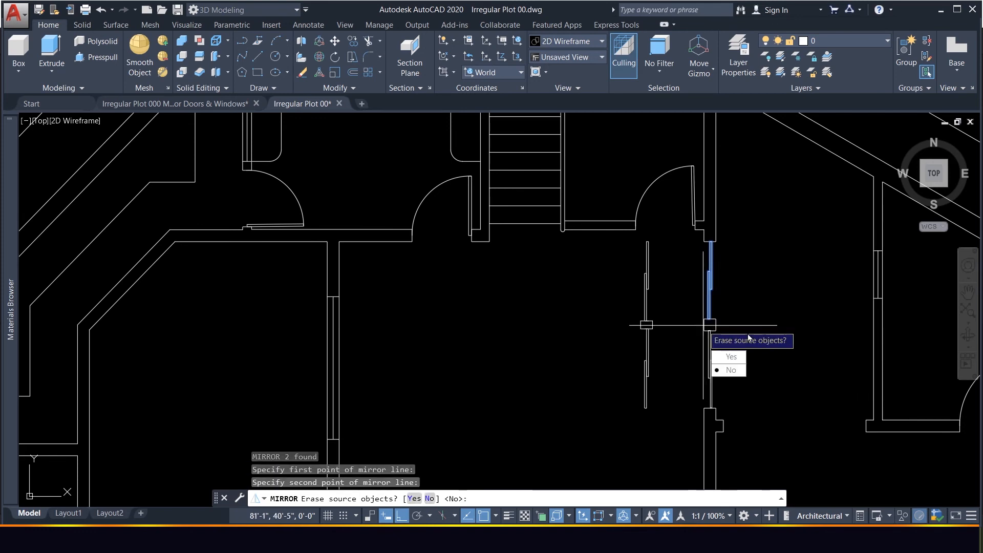
click(731, 370)
Examine the sliding door panels around the post and compare them with the loose sliding door.
scroll(744, 341, up, 2)
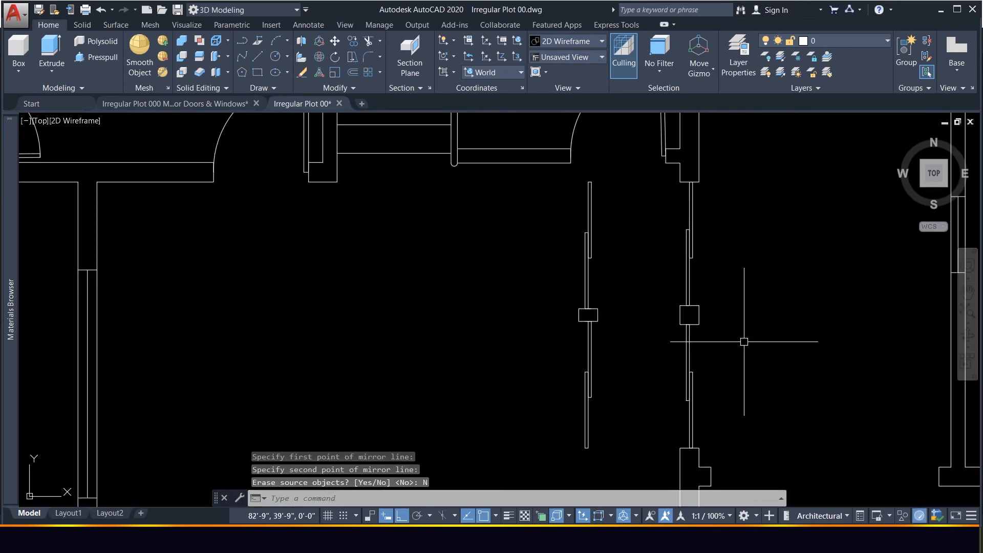
scroll(717, 411, up, 2)
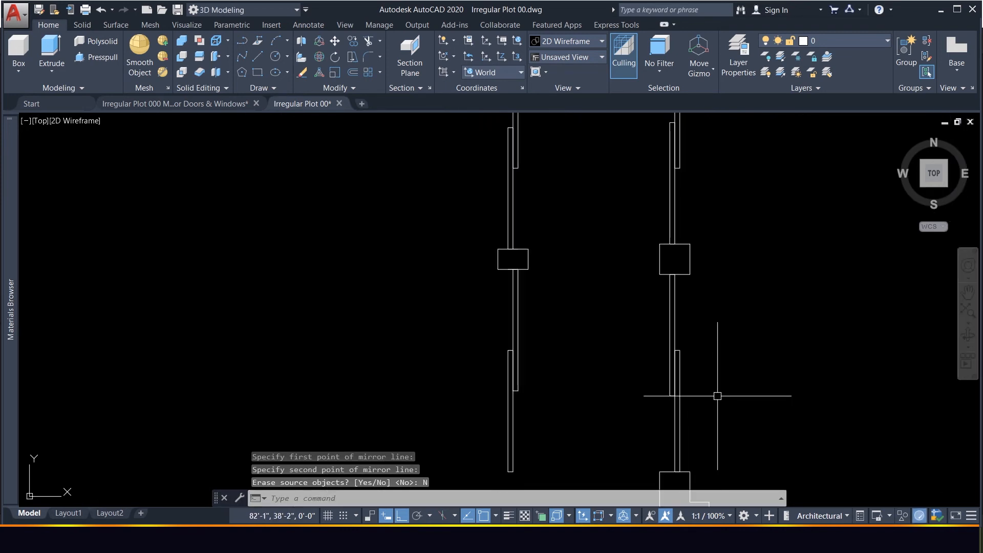
scroll(717, 396, down, 4)
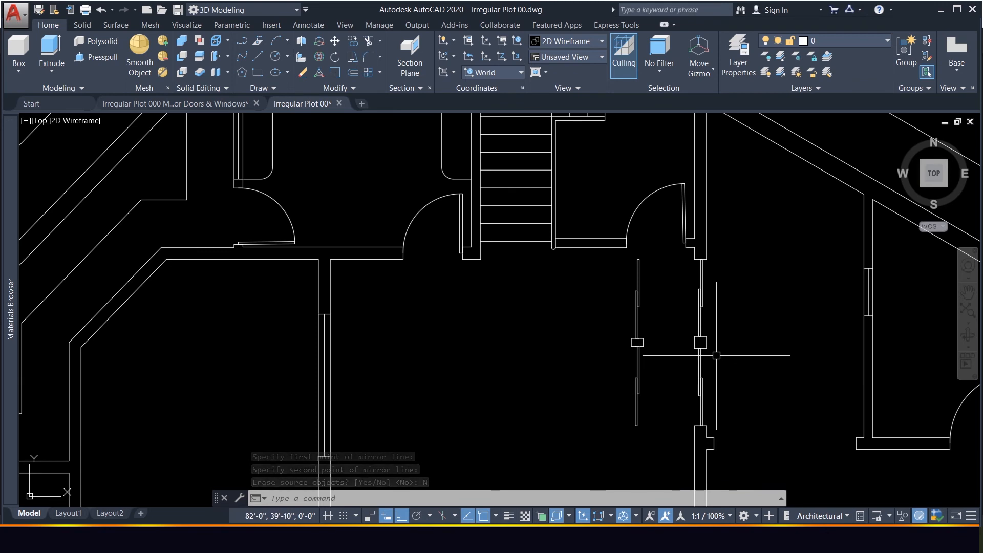
scroll(715, 352, up, 4)
scroll(711, 350, down, 4)
scroll(711, 352, up, 4)
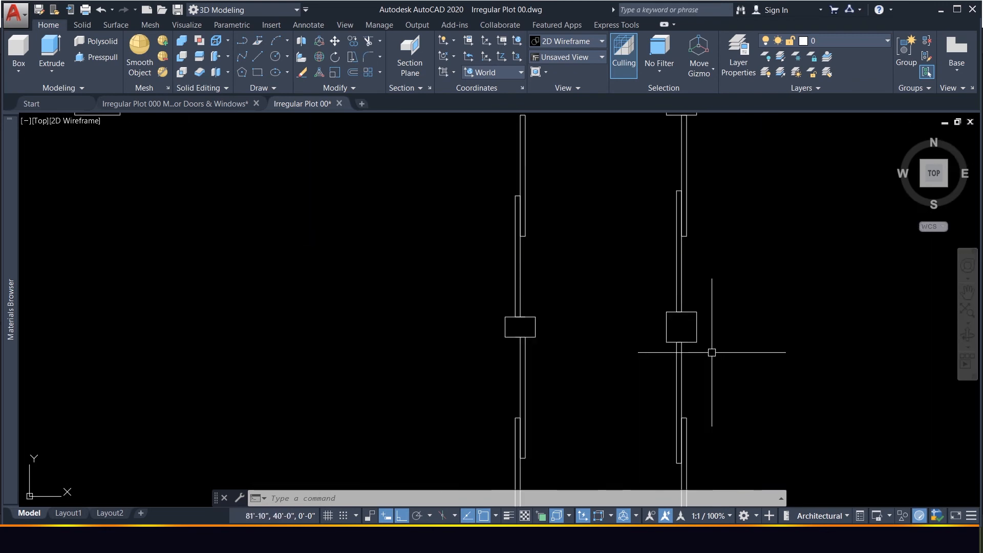
scroll(696, 342, up, 4)
scroll(687, 307, down, 4)
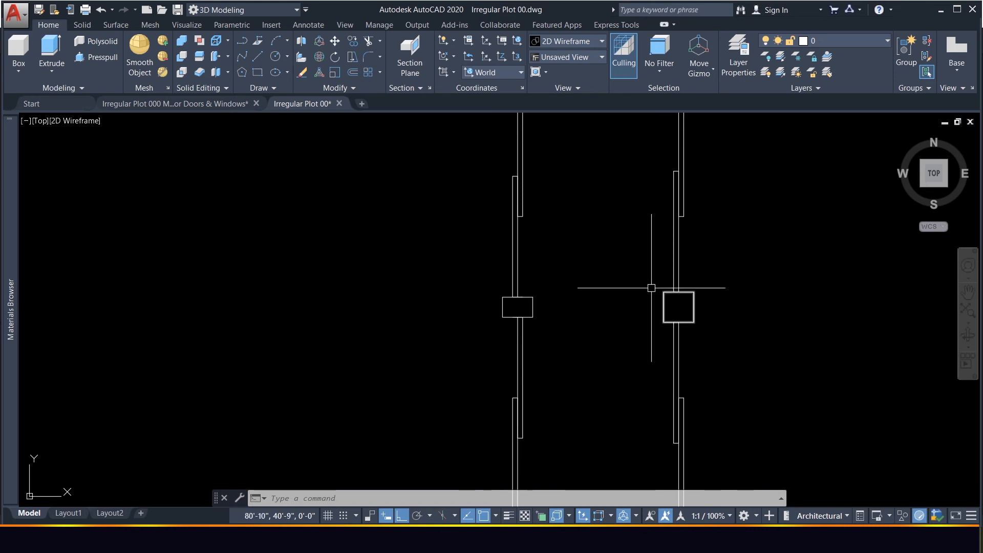
Copy the complete sliding door, with its square post and four panels, horizontally into the open space east of its wall opening.
scroll(671, 288, down, 4)
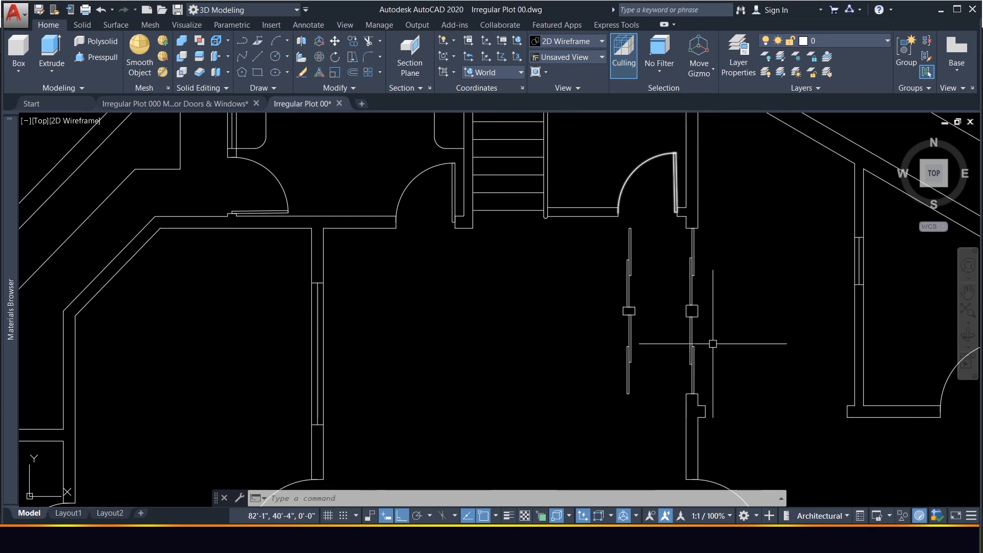
scroll(707, 334, down, 4)
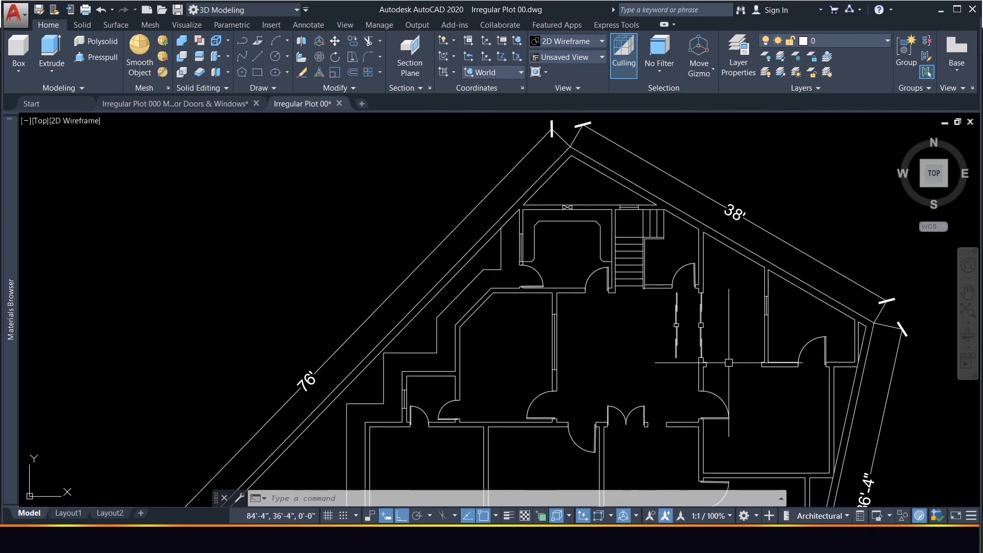
scroll(728, 362, up, 2)
scroll(725, 353, up, 2)
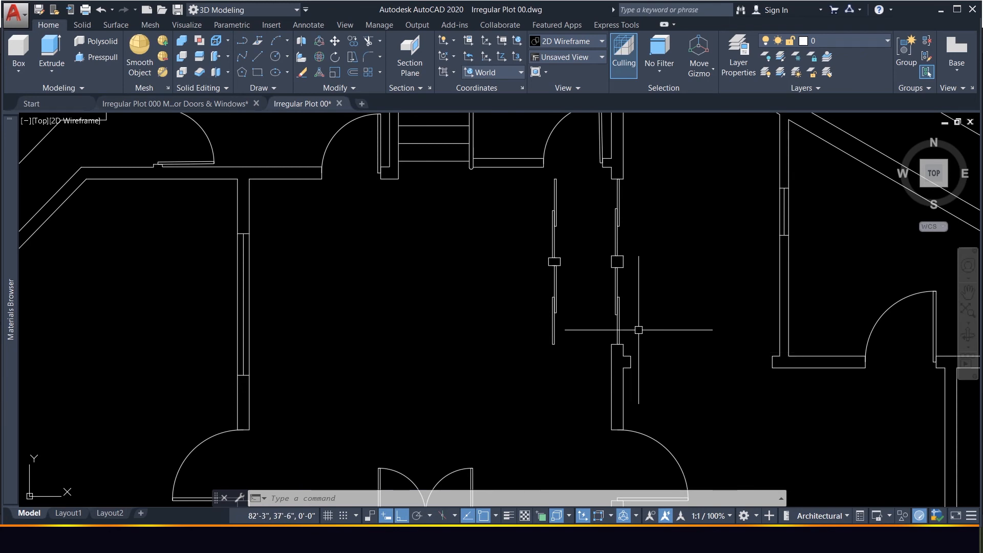
click(638, 329)
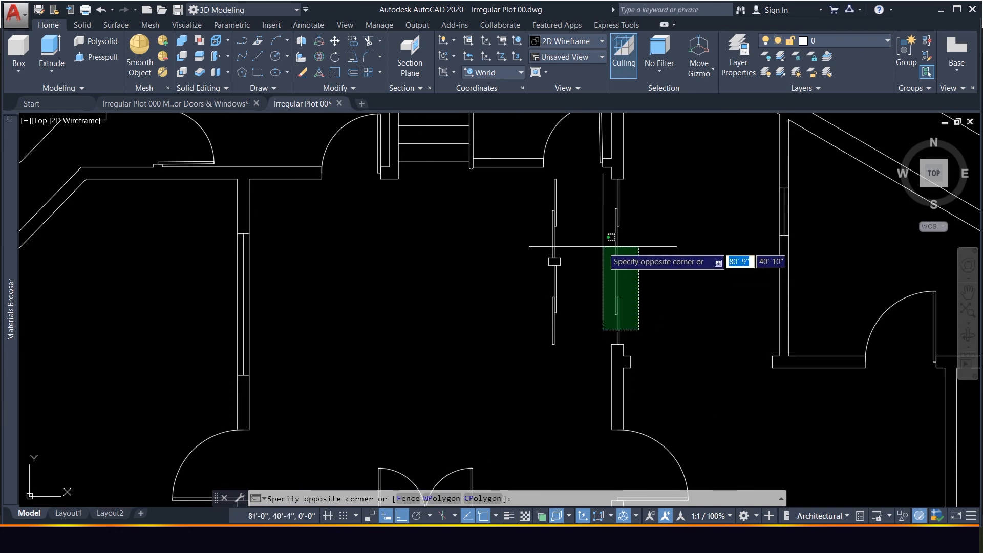
click(599, 213)
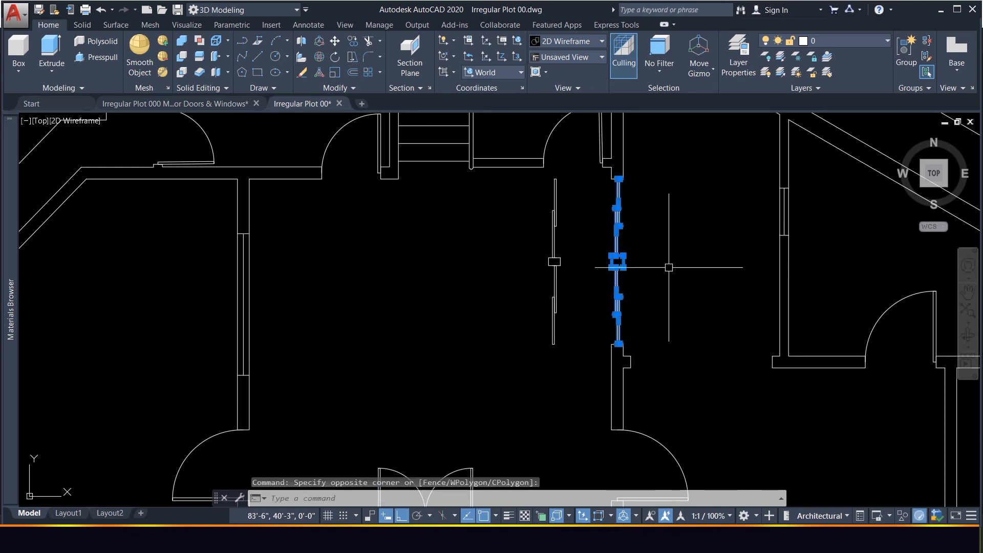
text(co)
key(Return)
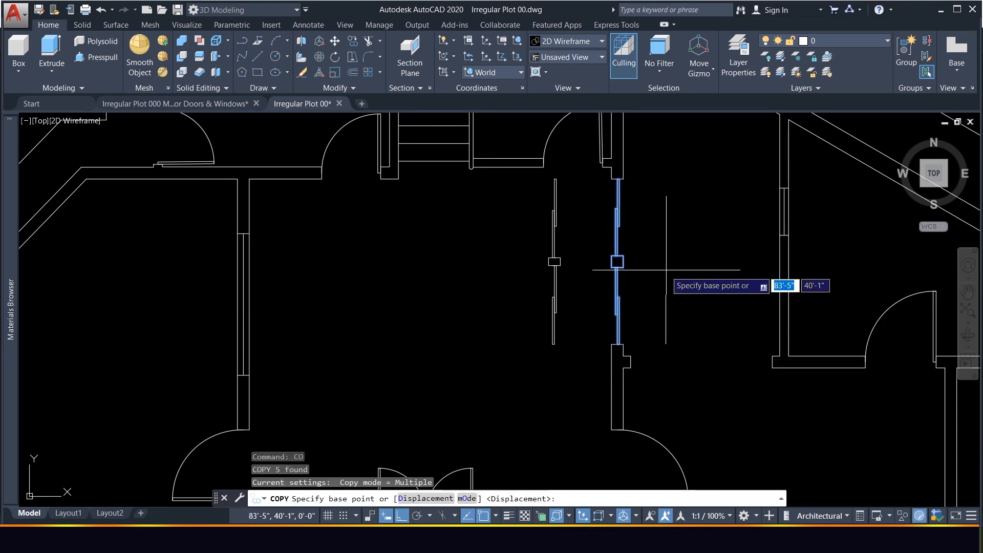
click(666, 267)
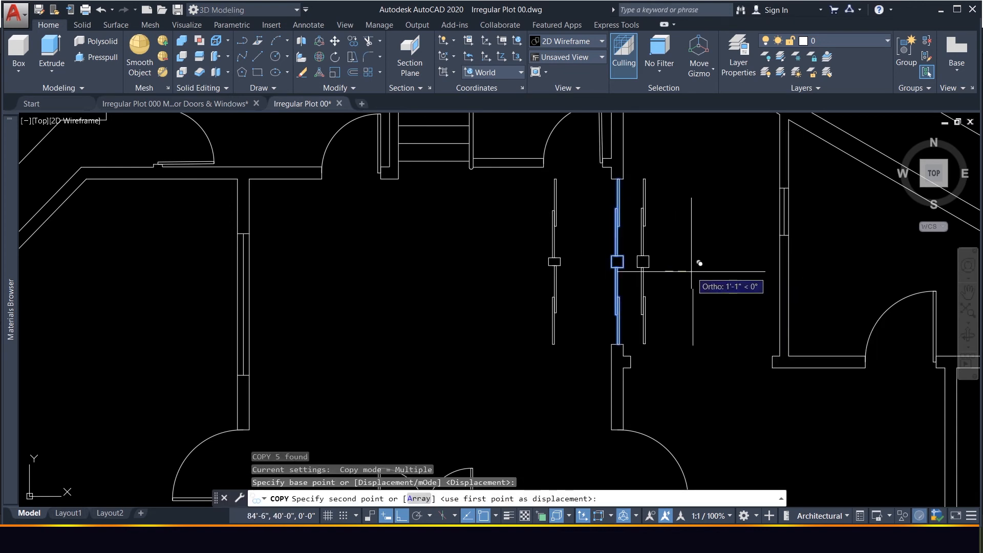
click(753, 267)
key(Escape)
Rotate the copied sliding door 90° counterclockwise about its lower end so that it lies horizontally.
click(730, 352)
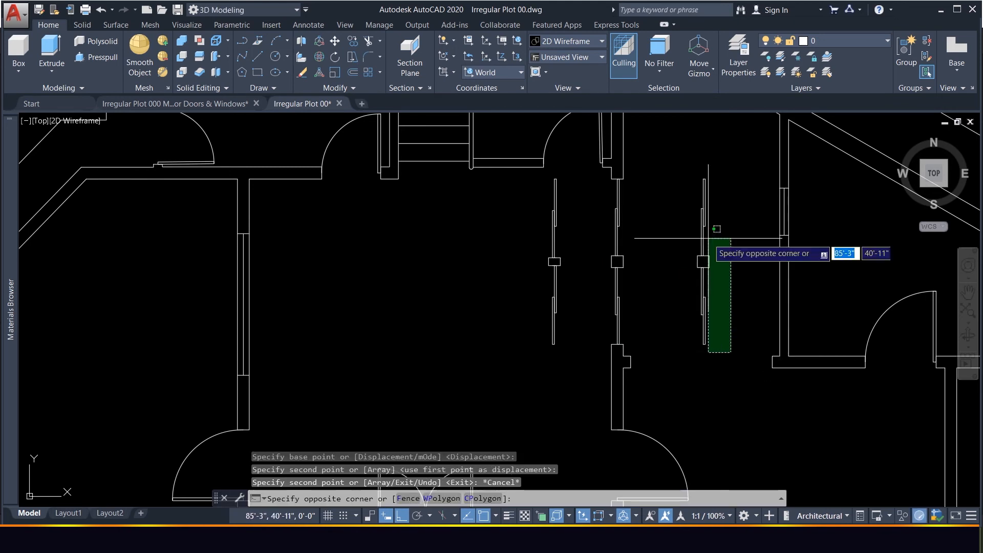
click(695, 164)
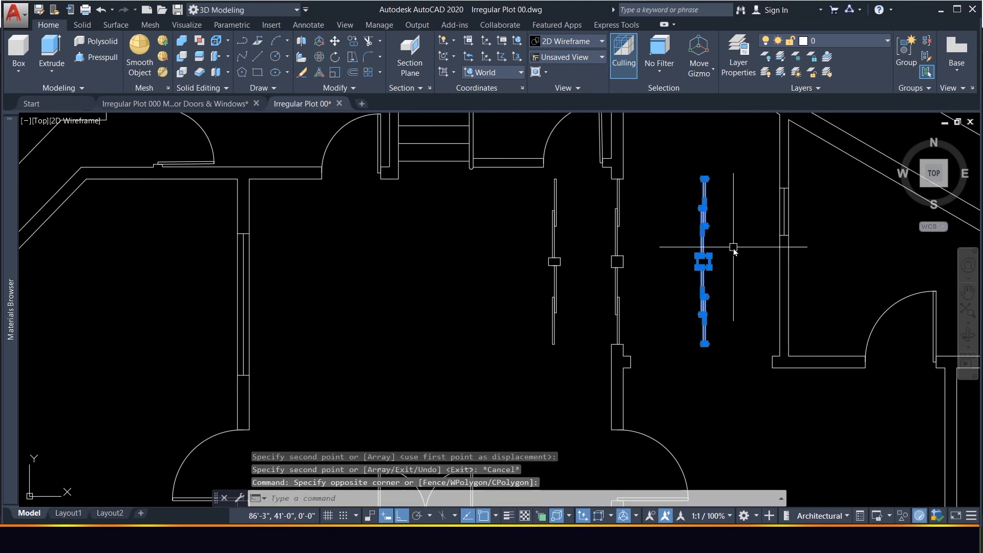
text(ro)
key(Return)
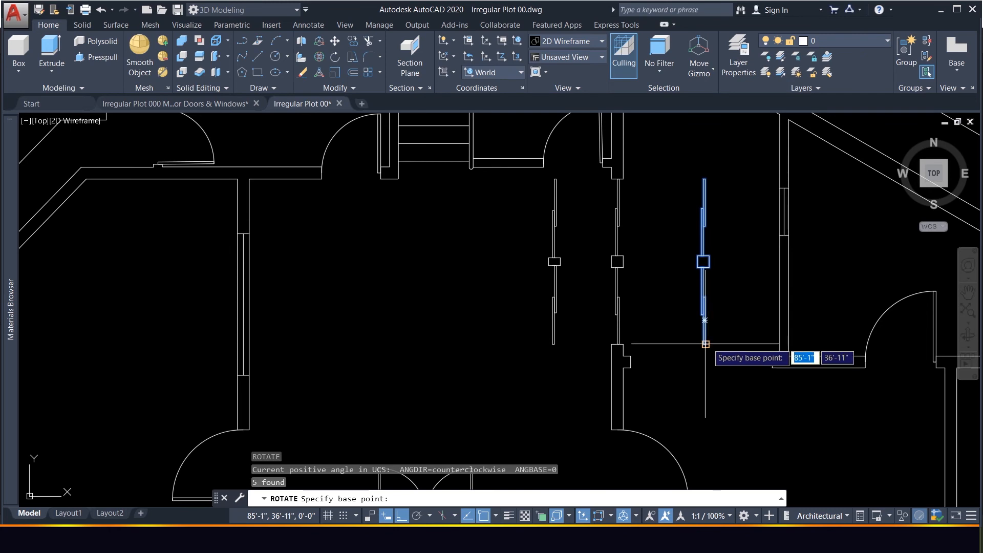
click(705, 344)
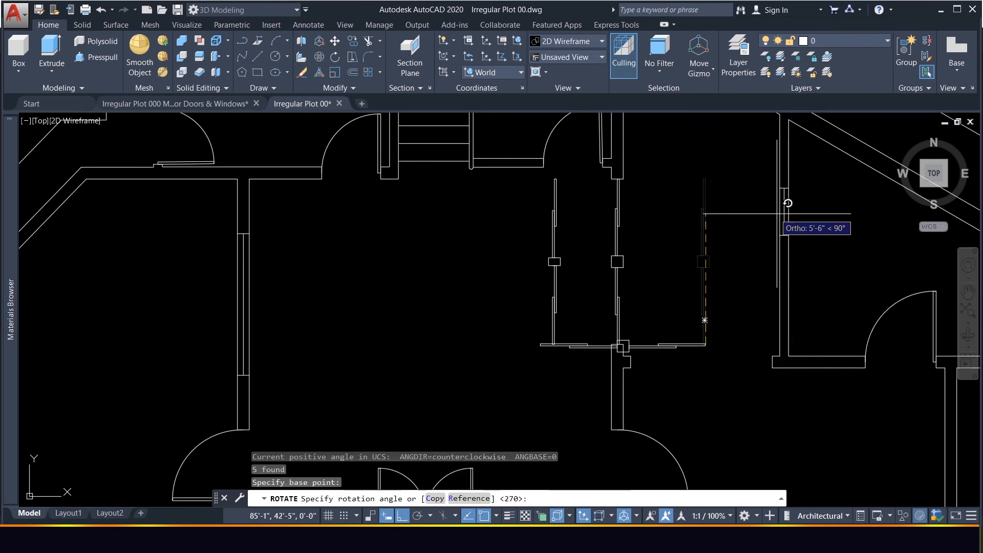
click(727, 209)
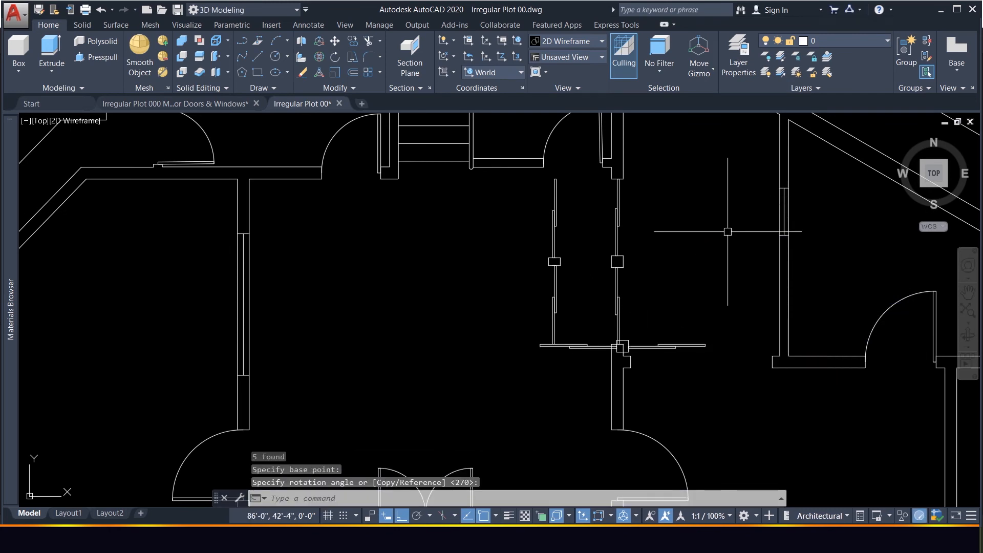
Move the horizontal sliding door, post included, freely up and to the right with Ortho off, near the horizontal wall opening.
click(585, 366)
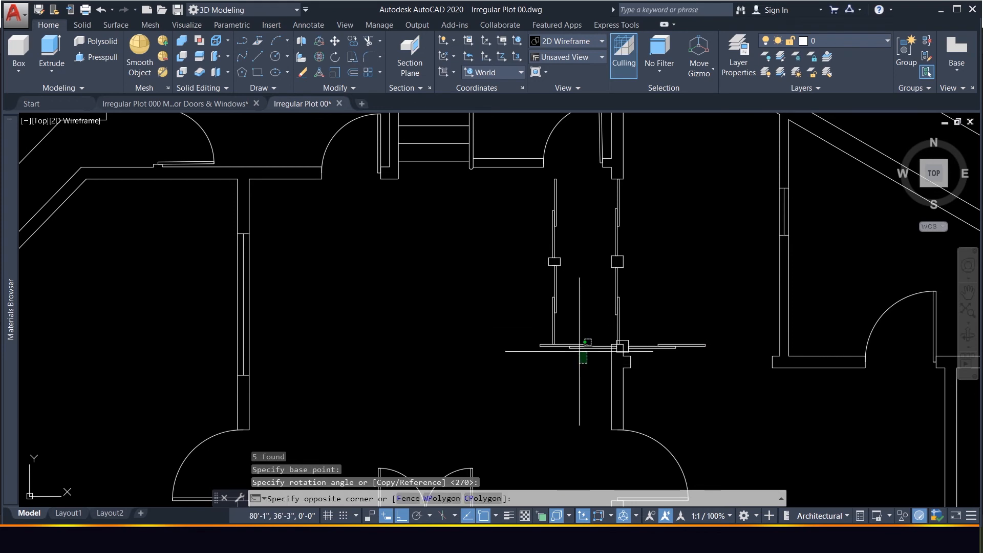
click(568, 332)
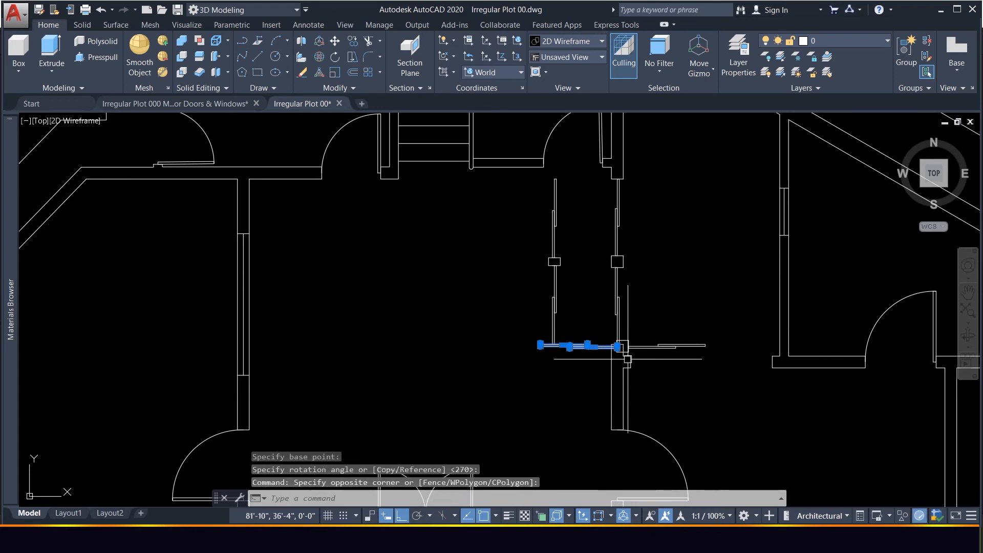
scroll(628, 359, up, 8)
click(531, 218)
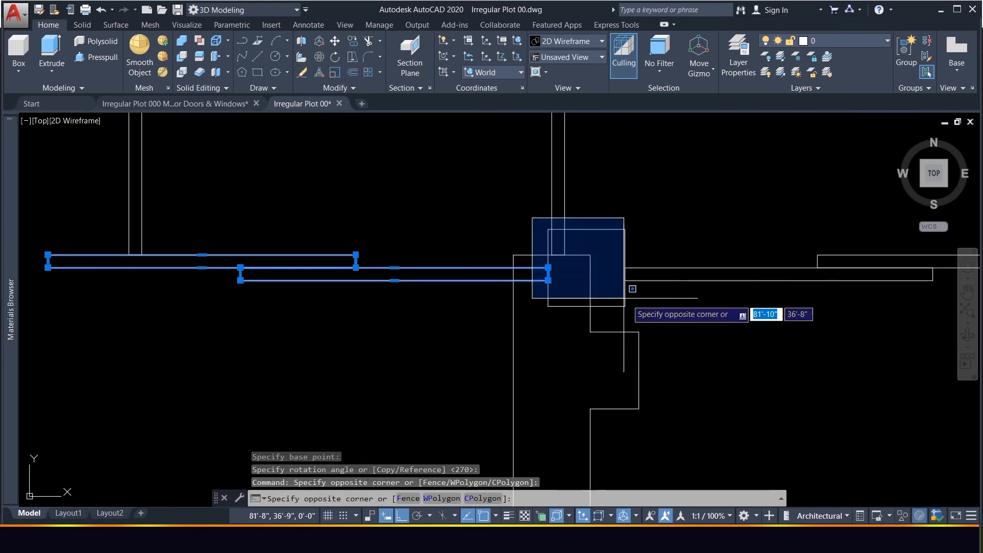
click(661, 308)
scroll(712, 313, down, 5)
click(725, 258)
click(902, 333)
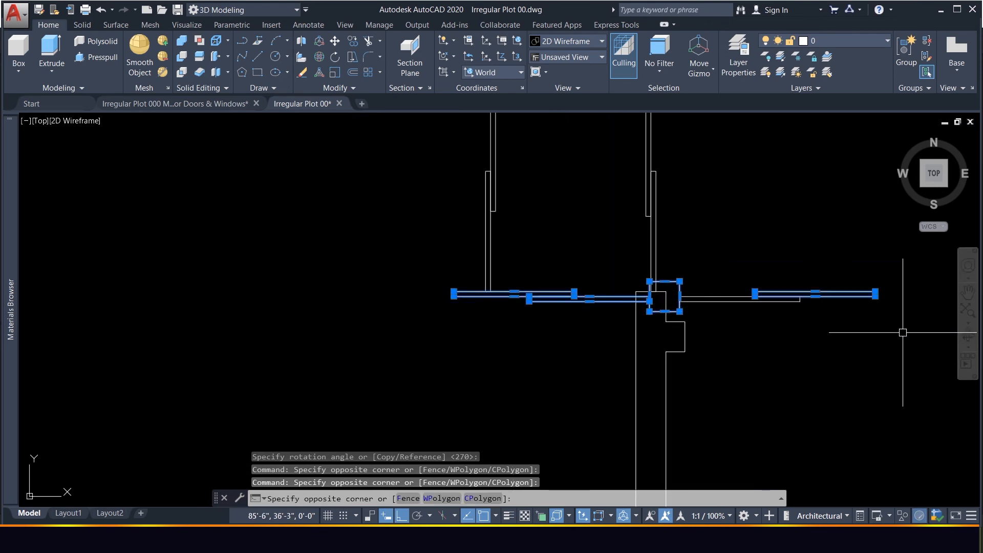
click(772, 309)
scroll(762, 330, down, 5)
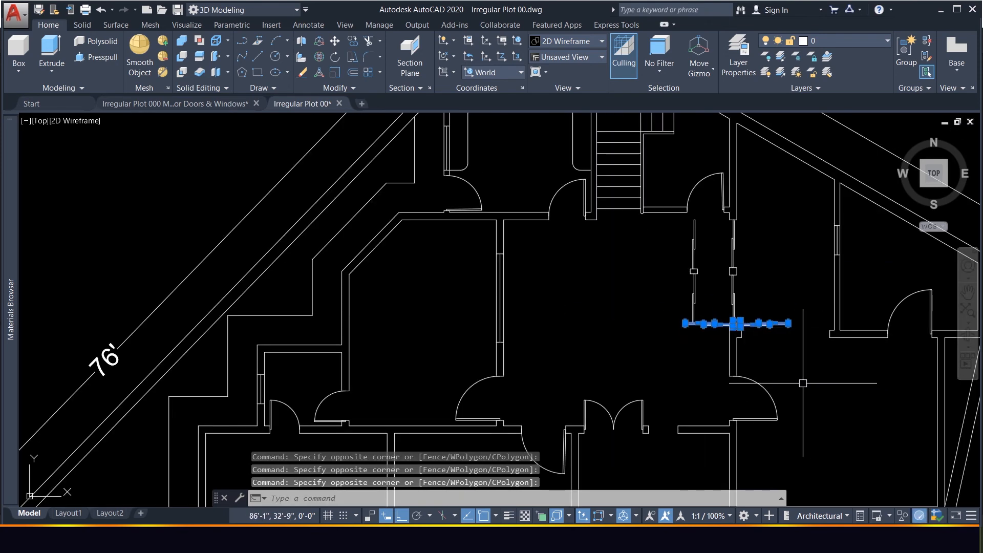
text(m)
key(Return)
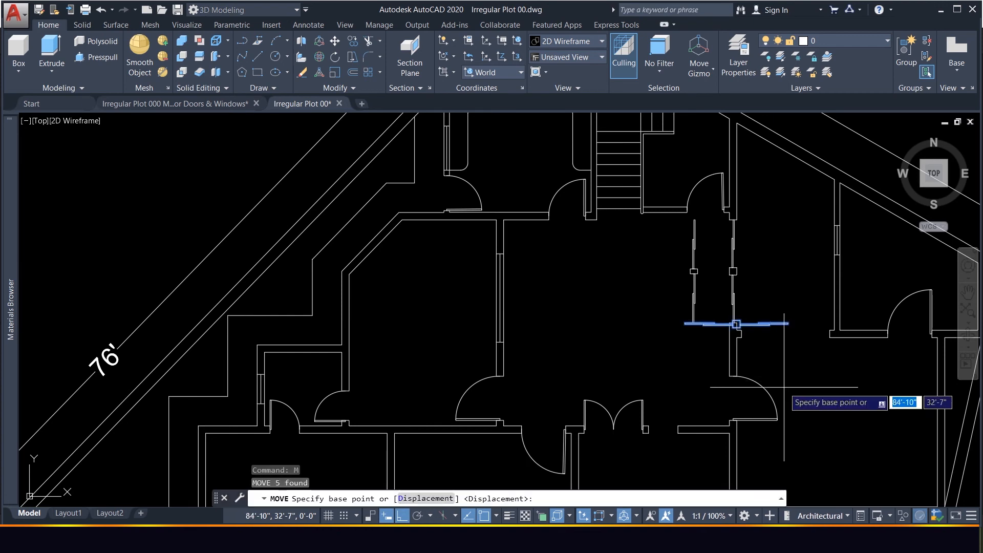
click(789, 382)
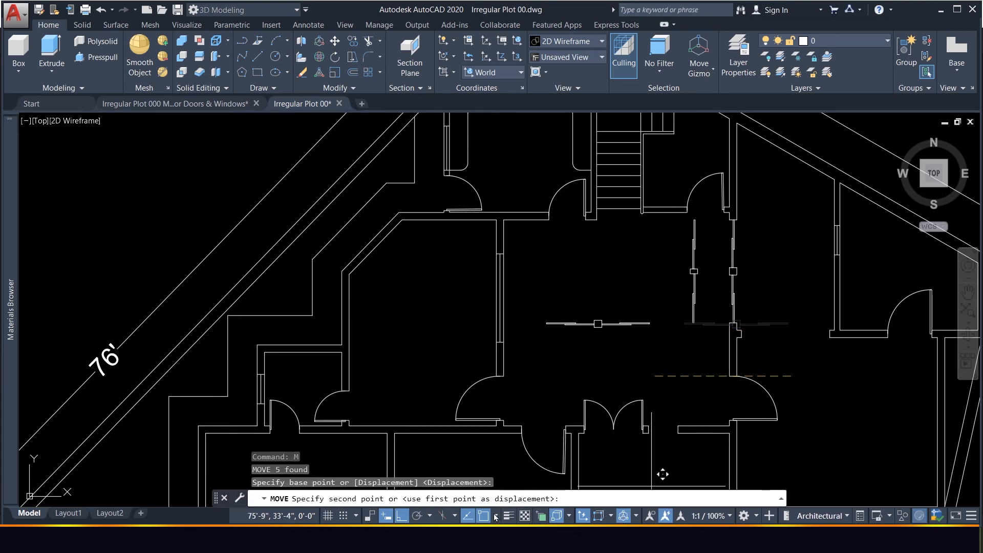
click(404, 516)
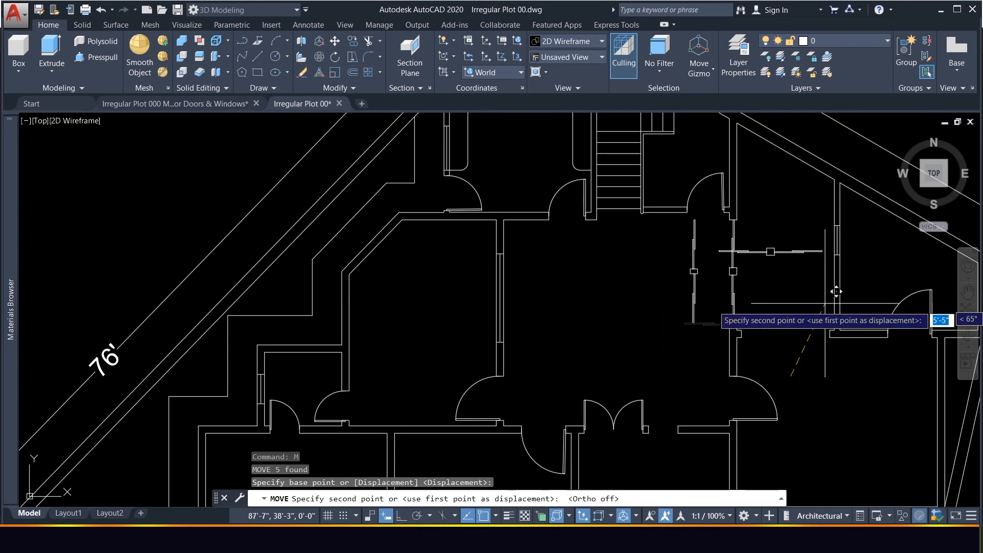
click(829, 351)
Align the sliding door's two outer end midpoints to the midpoints of the wall ends facing the horizontal opening, scaling it to fit.
scroll(793, 307, up, 4)
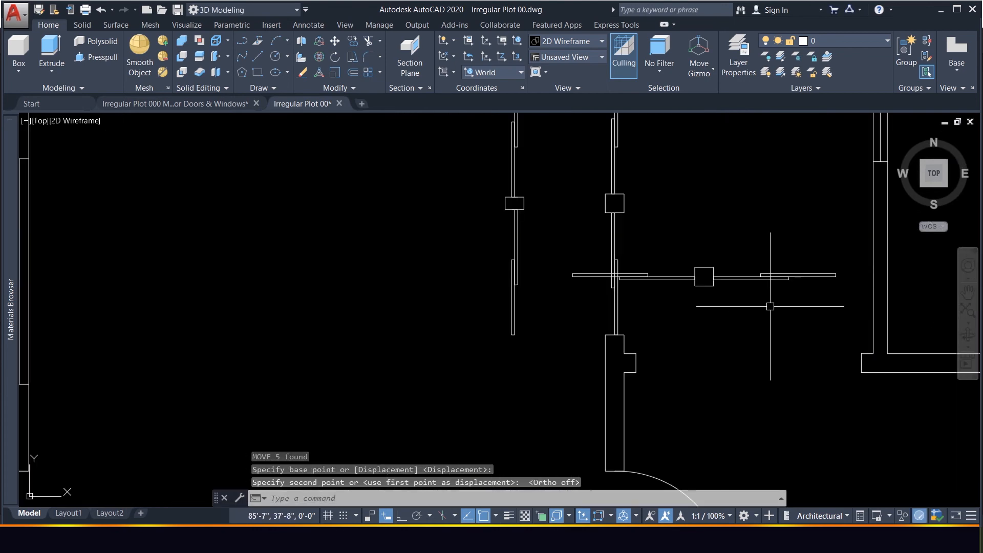
click(659, 302)
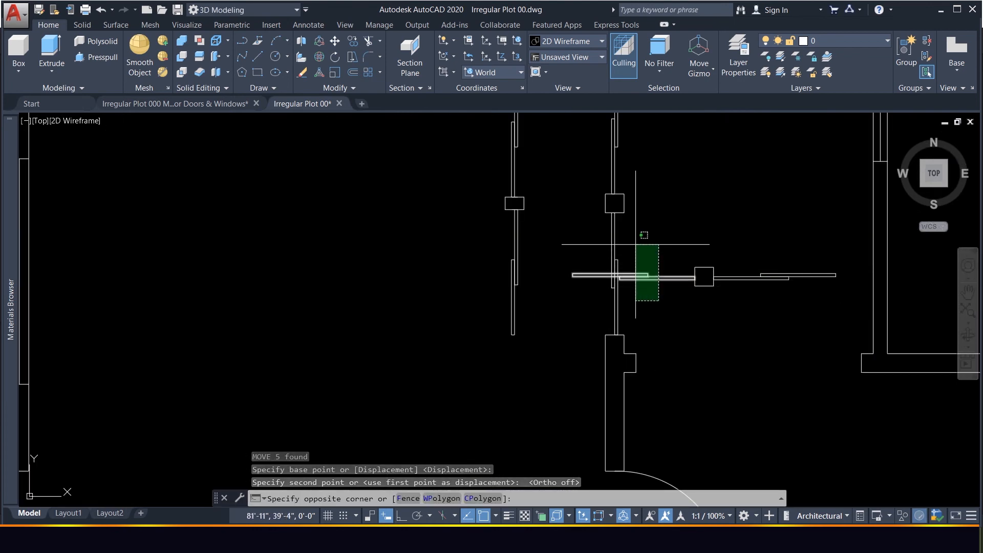
click(634, 240)
click(761, 296)
click(684, 225)
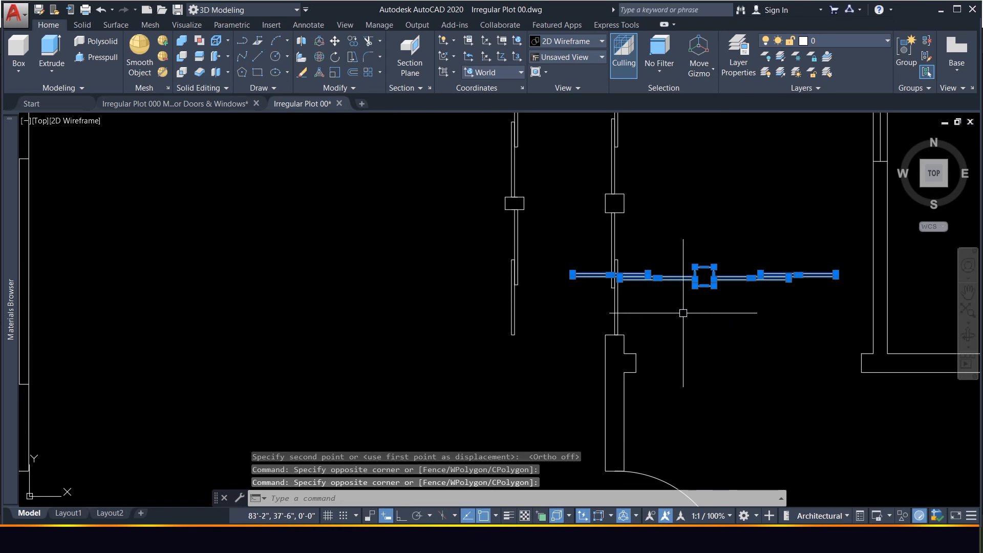
text(AL)
key(Return)
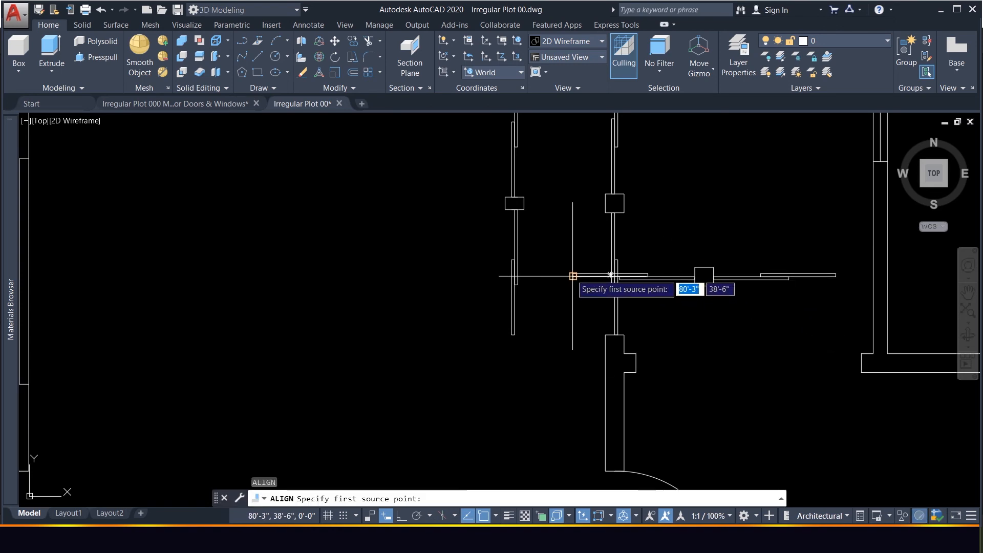
click(572, 275)
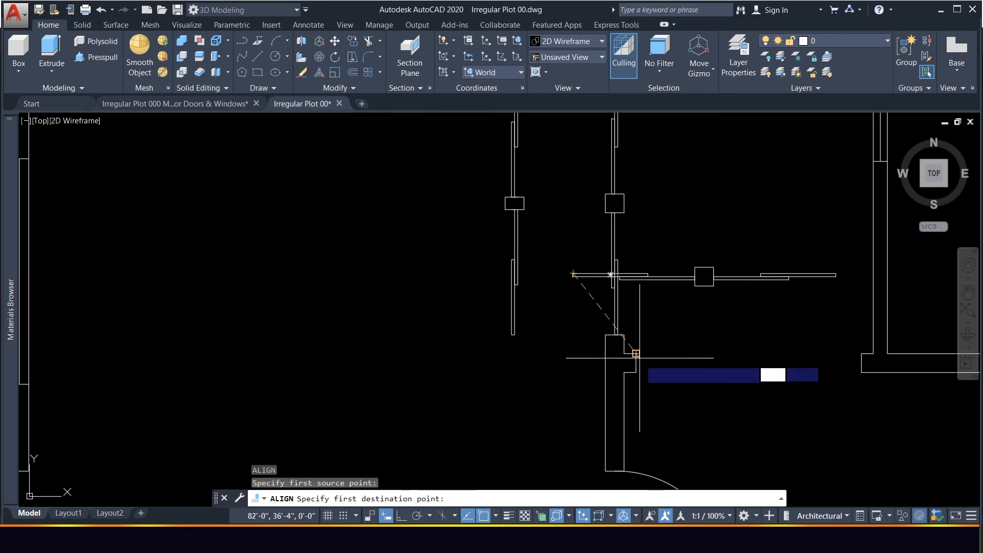
click(635, 362)
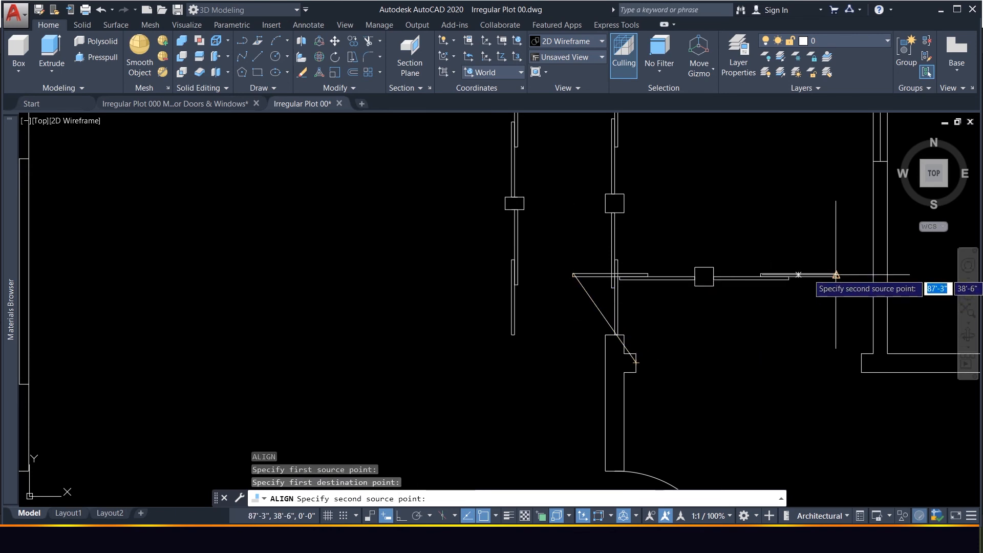
click(837, 274)
click(861, 362)
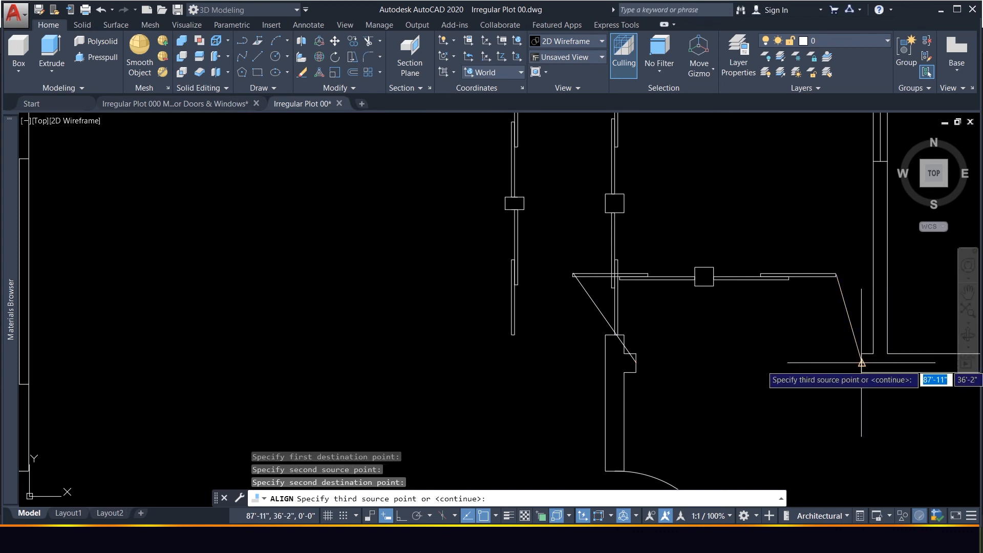
key(Return)
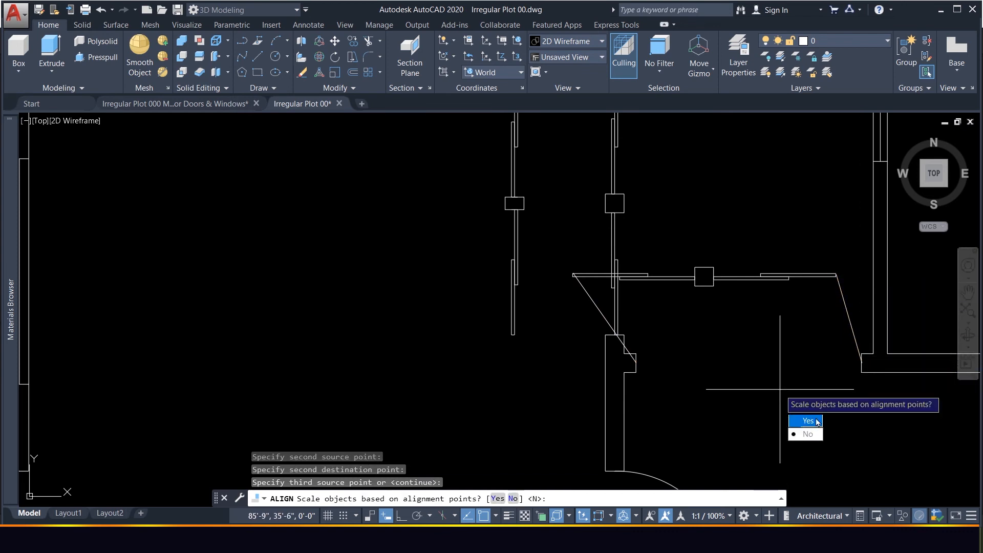
click(817, 422)
Examine how the aligned sliding door panels and post meet the wall ends of the horizontal opening.
scroll(789, 381, up, 4)
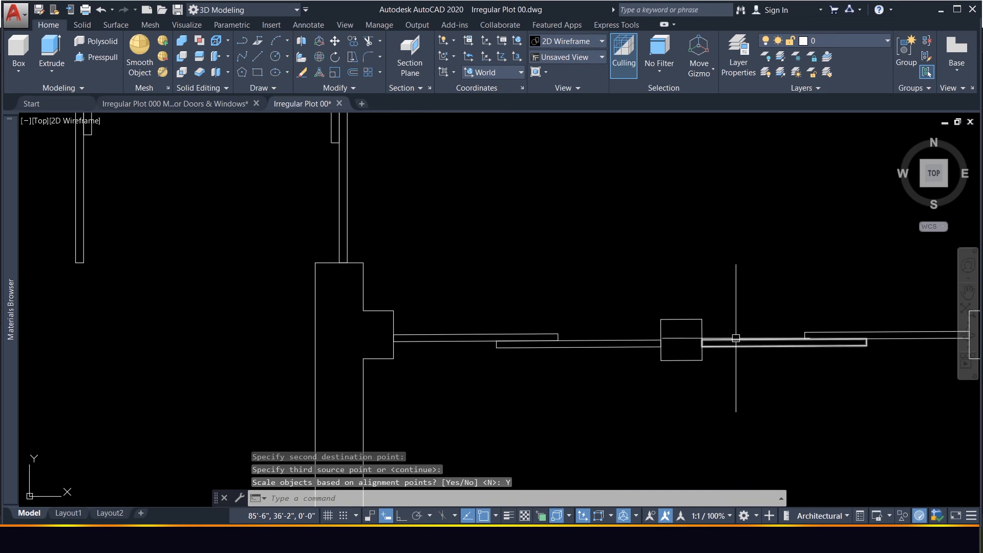
scroll(735, 338, down, 2)
scroll(676, 314, down, 2)
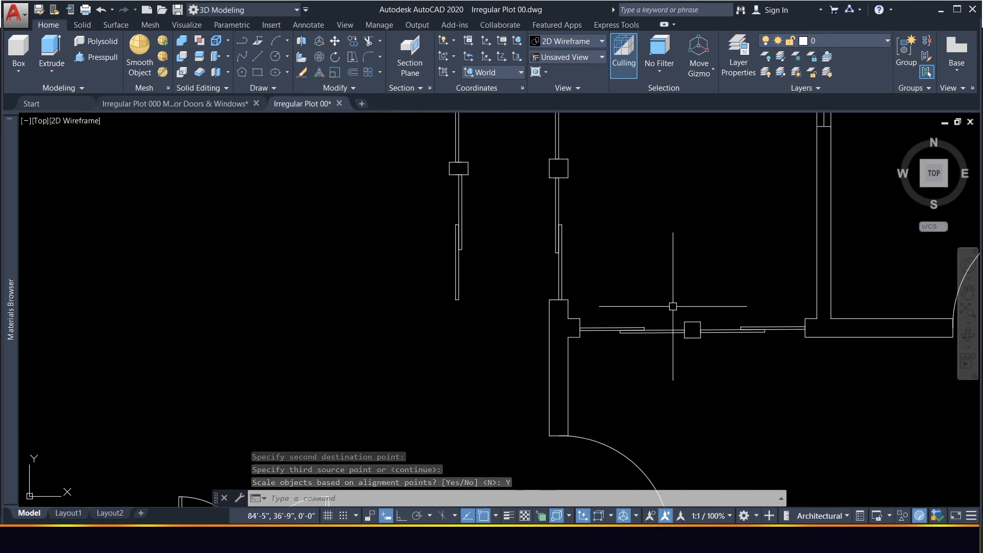
scroll(719, 368, up, 2)
middle_drag(636, 286, 650, 294)
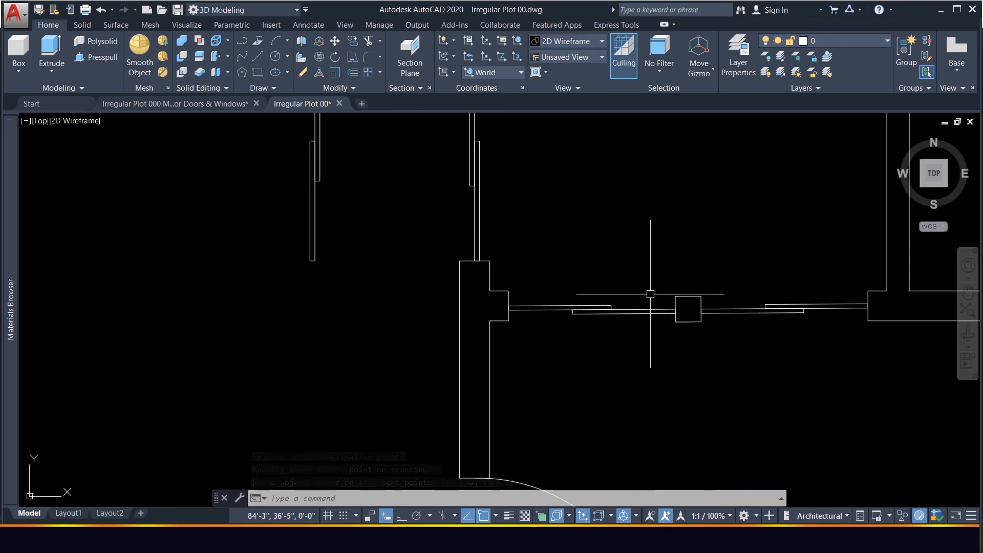
scroll(650, 294, up, 2)
scroll(621, 324, down, 4)
scroll(680, 336, down, 3)
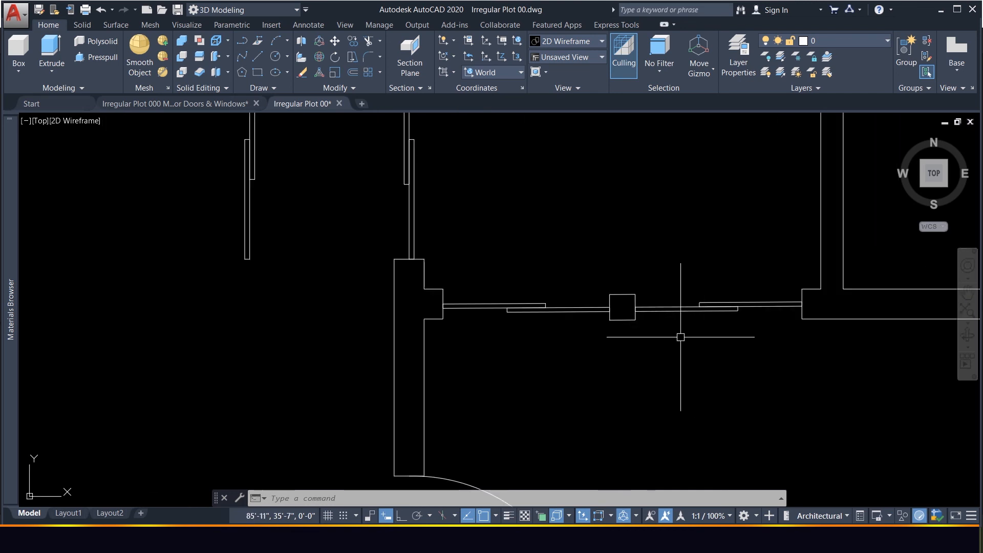
scroll(701, 345, up, 5)
scroll(656, 297, down, 5)
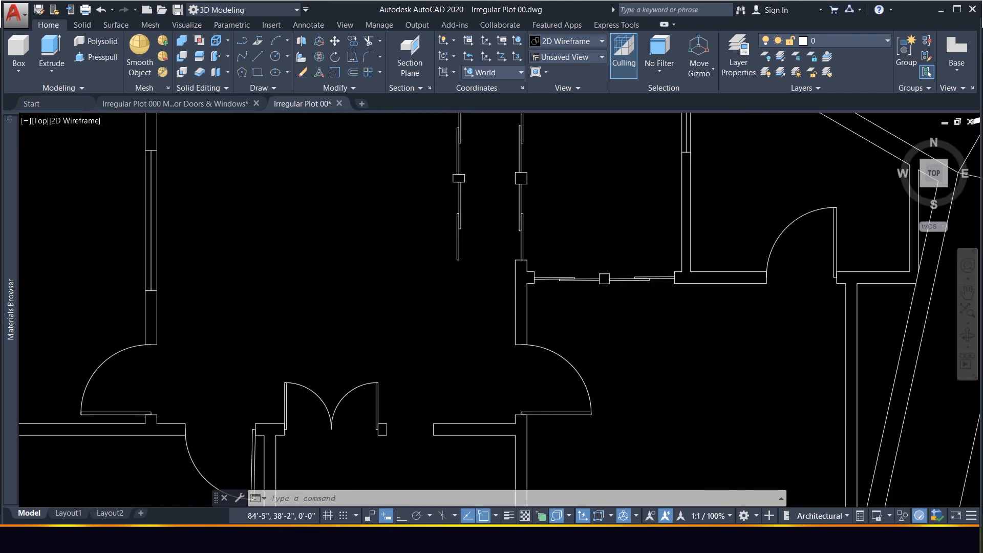
Delete the spare vertical sliding door copy standing beside the fitted vertical sliding door.
click(516, 264)
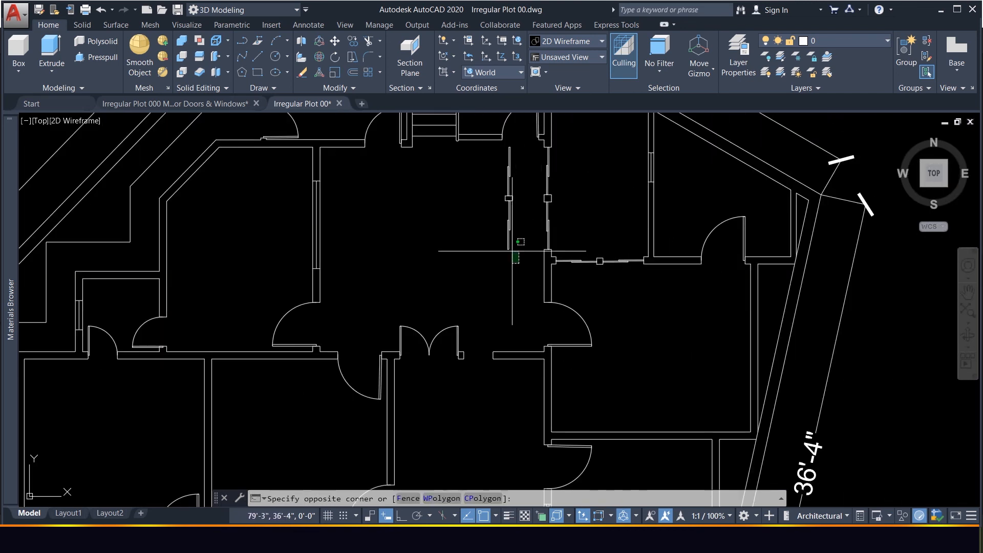
click(482, 157)
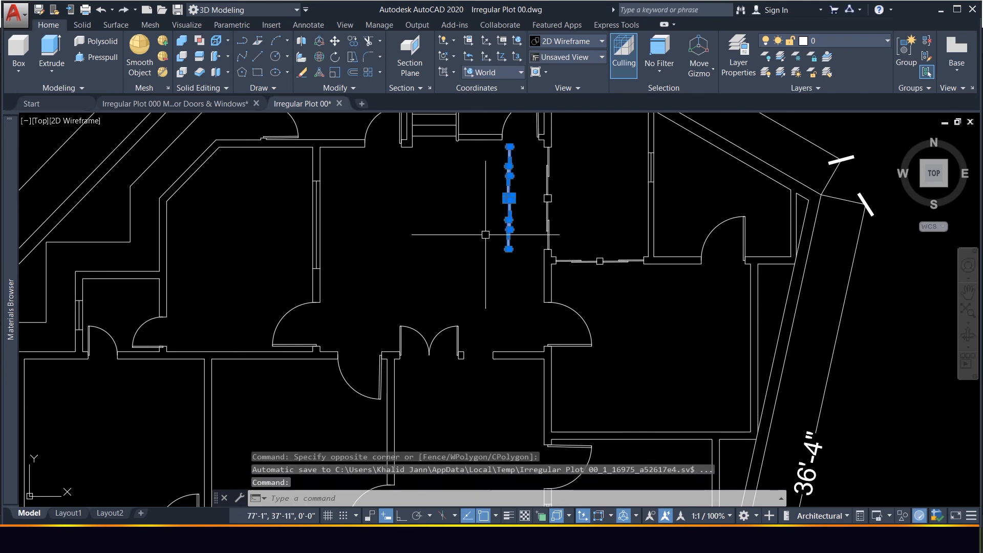
key(Delete)
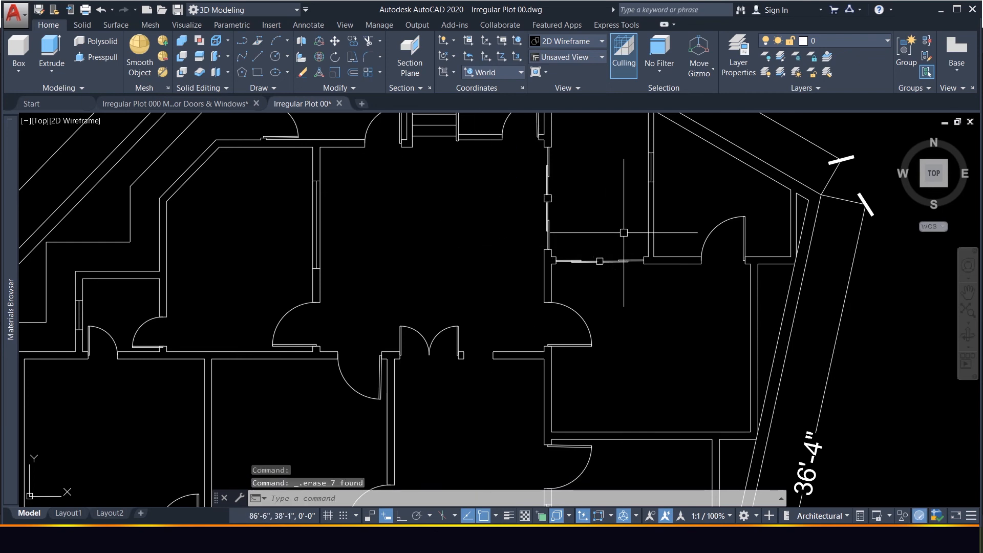
Examine the whole floor plan and its lower rooms for wall openings that still need doors or windows.
scroll(624, 232, down, 5)
scroll(597, 236, down, 2)
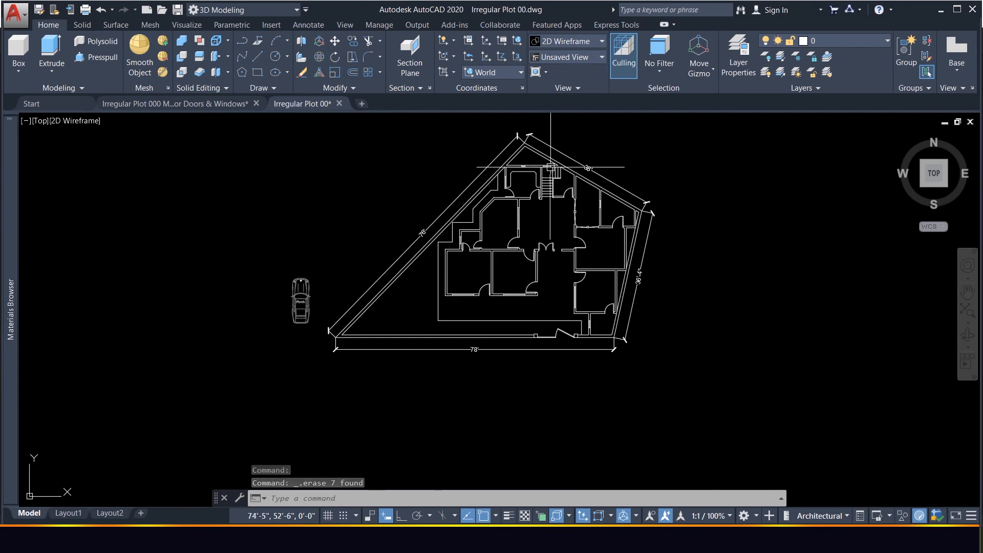
scroll(544, 159, up, 4)
scroll(532, 289, down, 5)
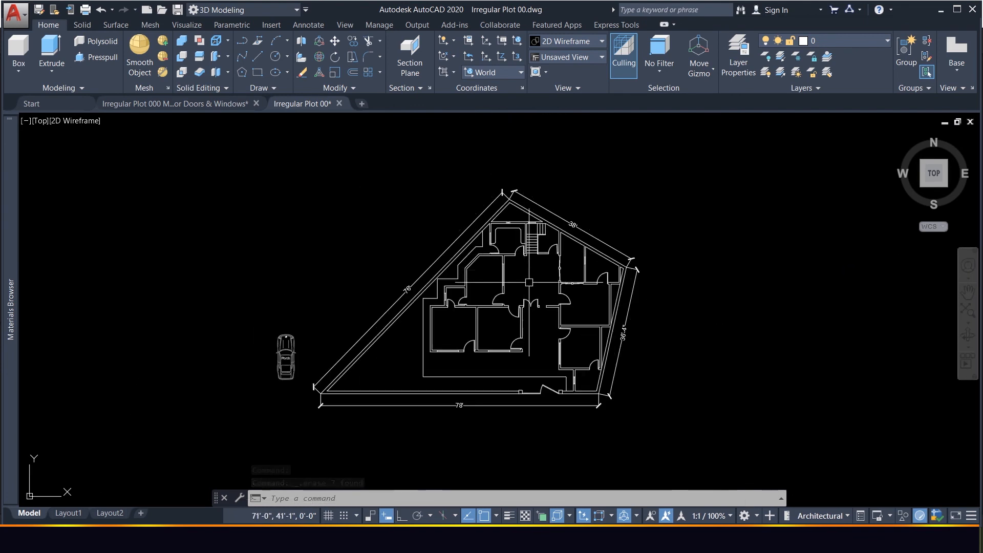
scroll(579, 335, up, 5)
scroll(612, 407, up, 2)
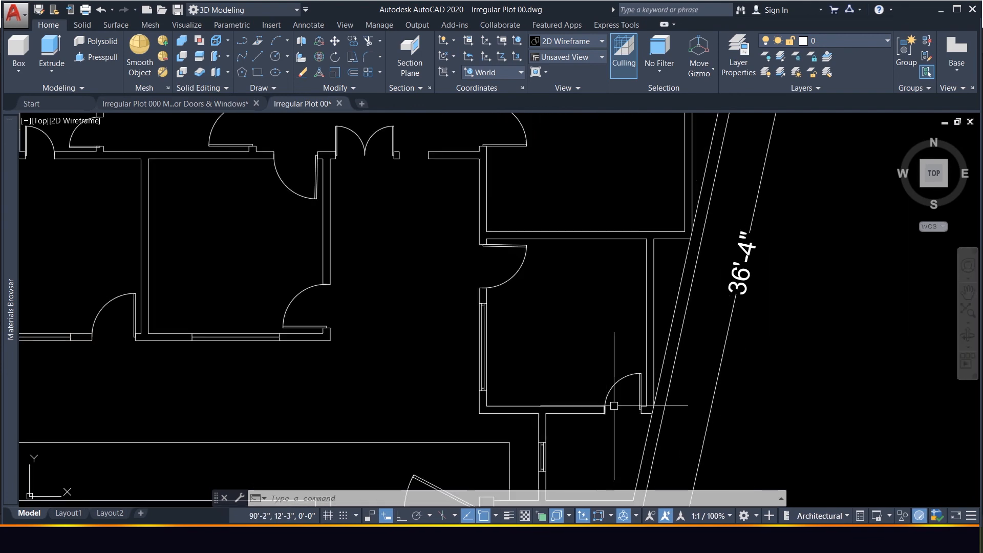
scroll(633, 302, down, 2)
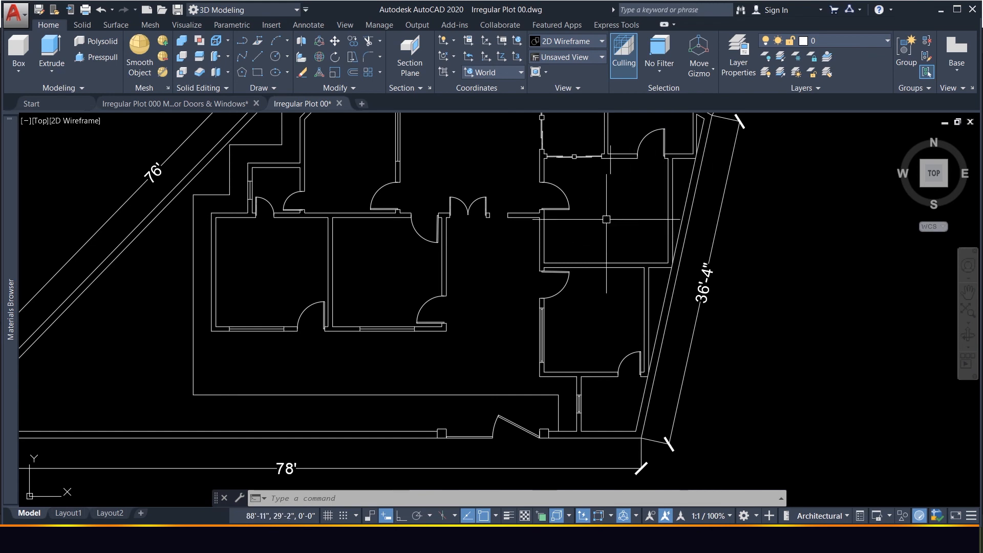
scroll(568, 140, up, 4)
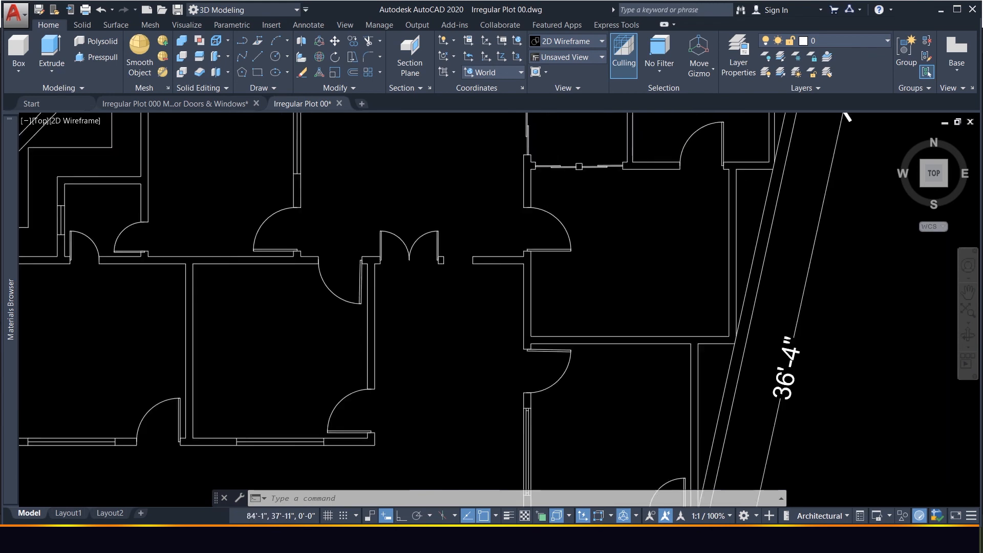
scroll(591, 203, up, 4)
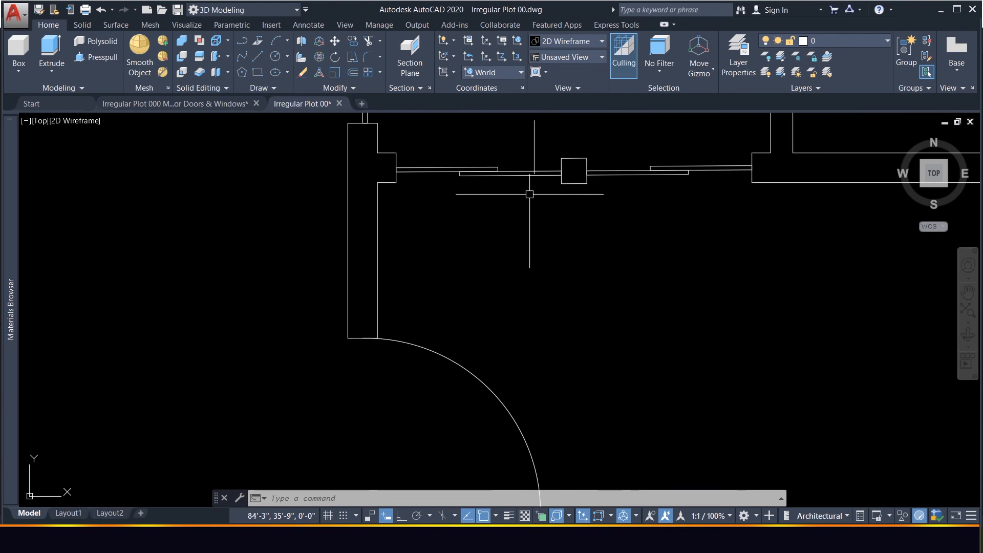
click(459, 172)
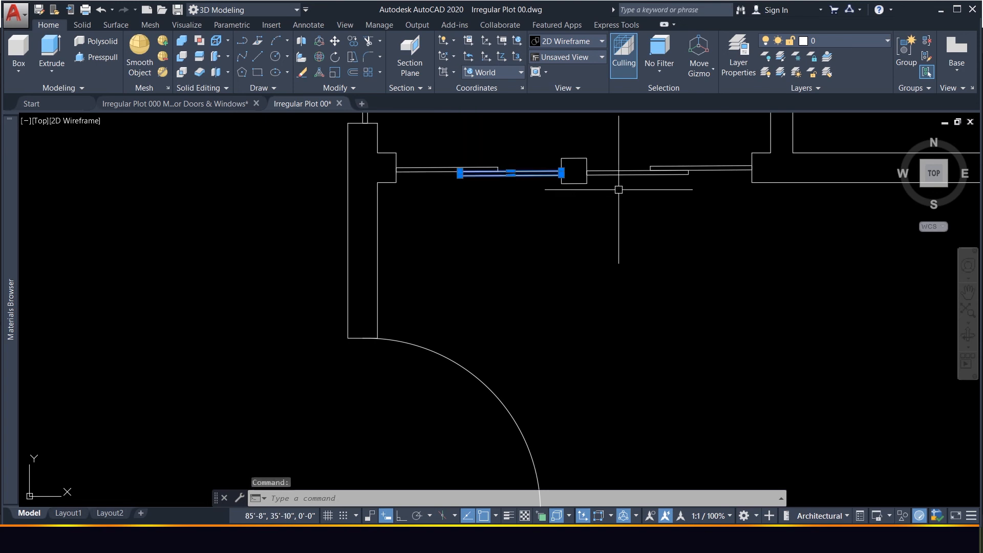
click(631, 171)
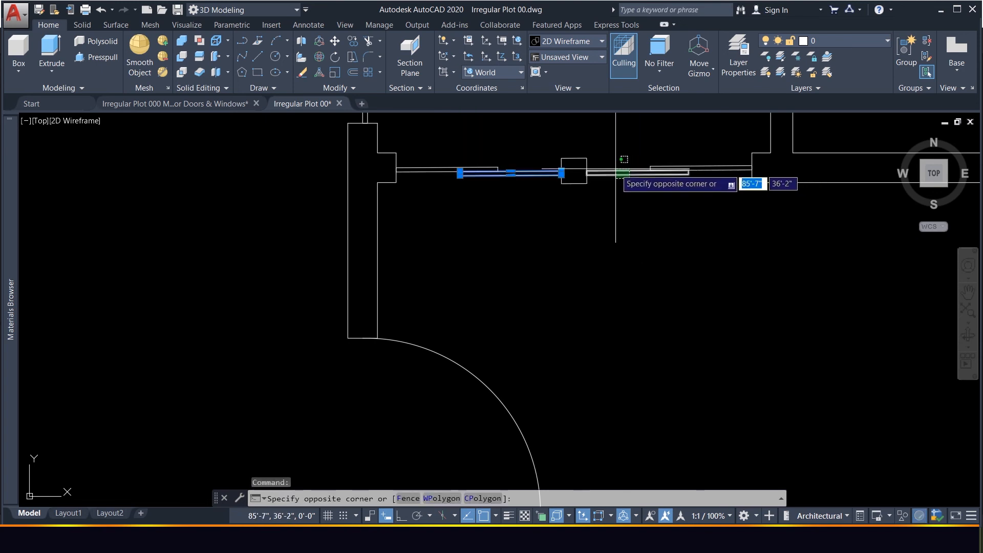
click(617, 164)
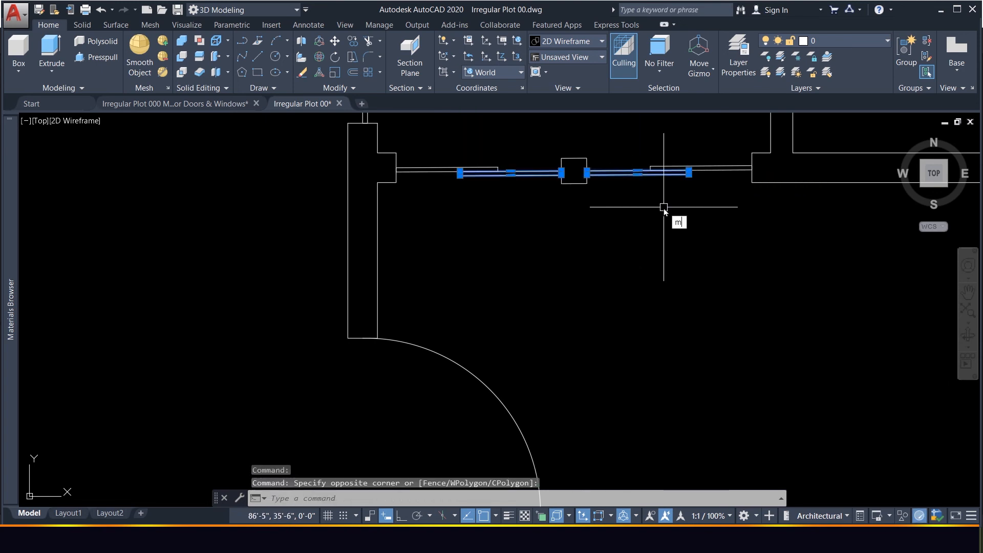
text(i)
key(Return)
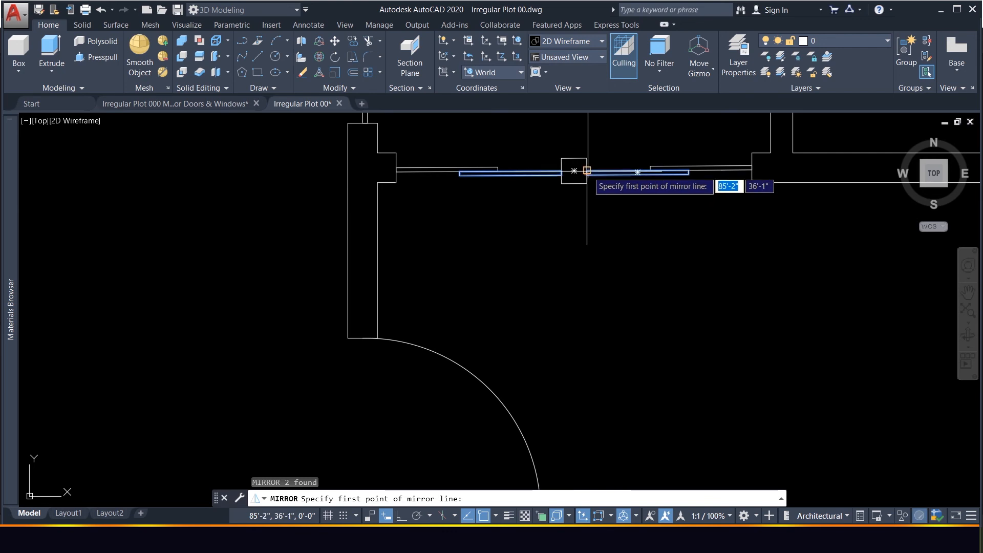
scroll(586, 171, up, 6)
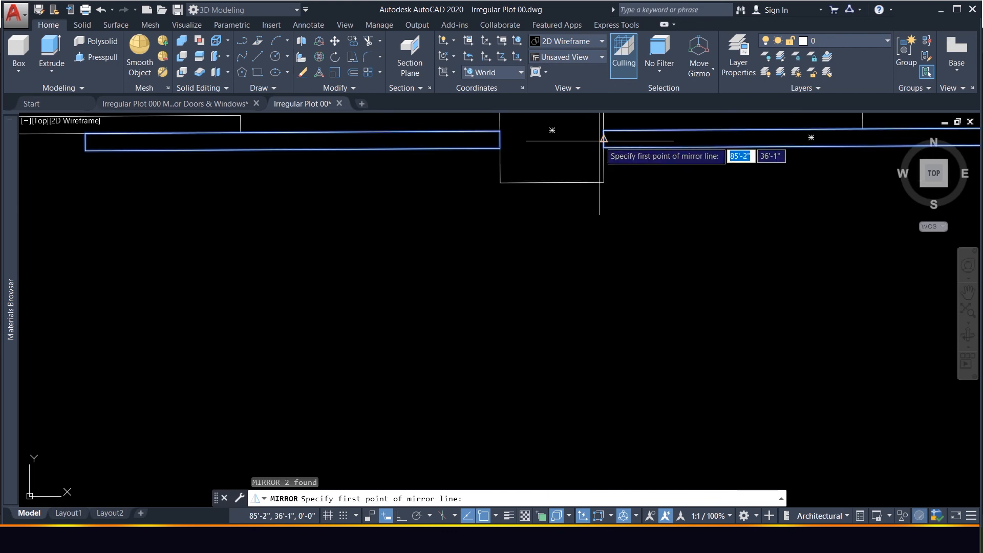
click(603, 139)
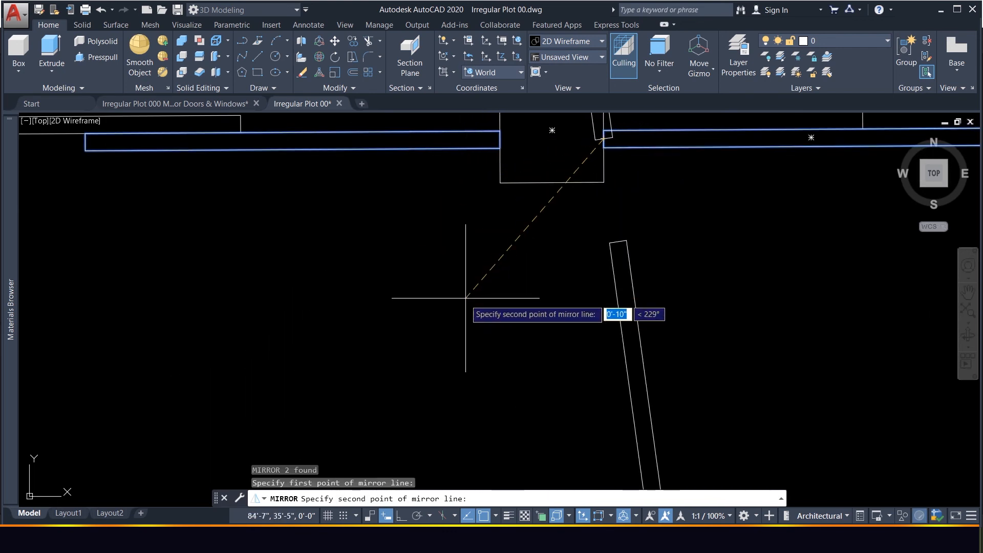
key(F8)
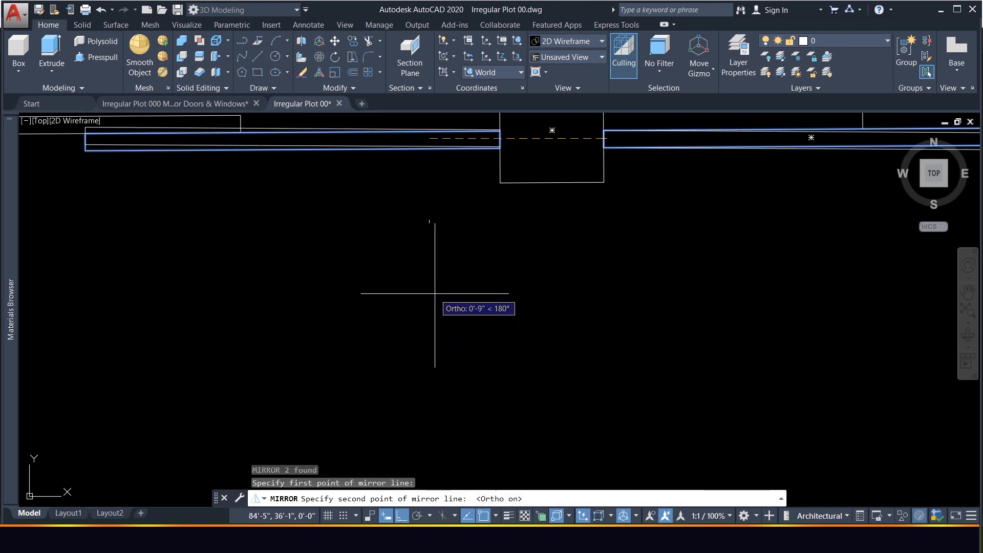
scroll(510, 267, up, 2)
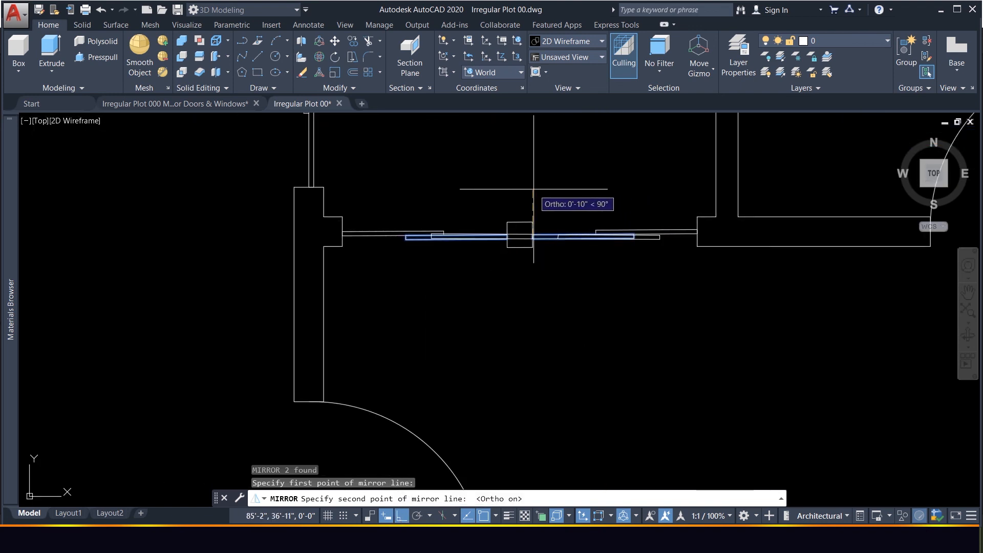
key(Escape)
Move the horizontal sliding door's two inner panels straight up with Ortho on, from a lower panel corner to the outer panel's upper edge.
click(557, 254)
click(542, 208)
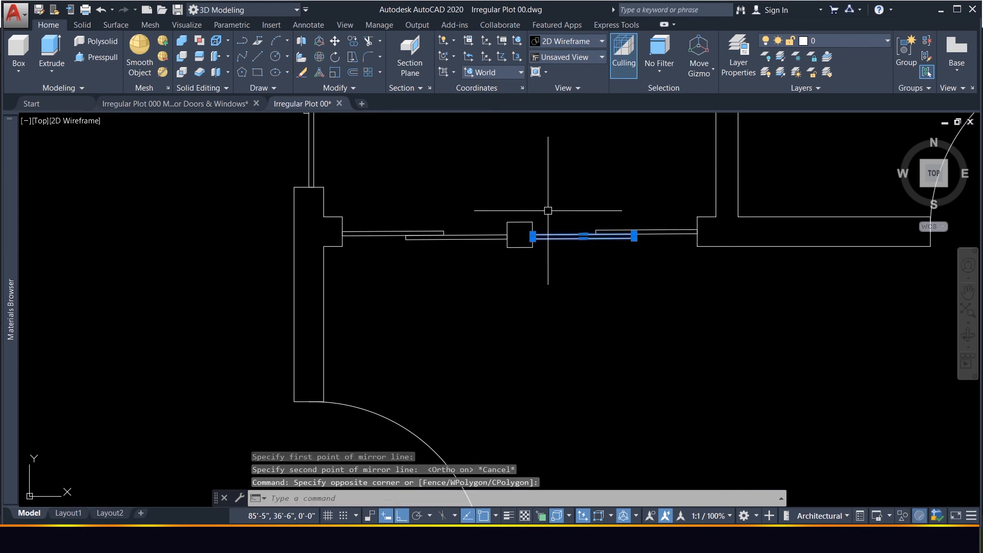
click(465, 259)
click(439, 210)
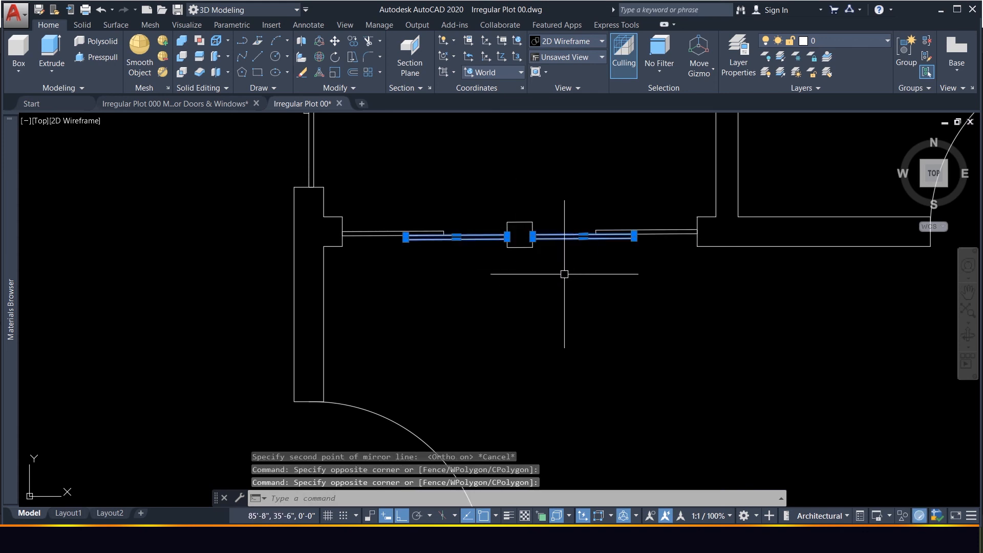
text(M)
key(Return)
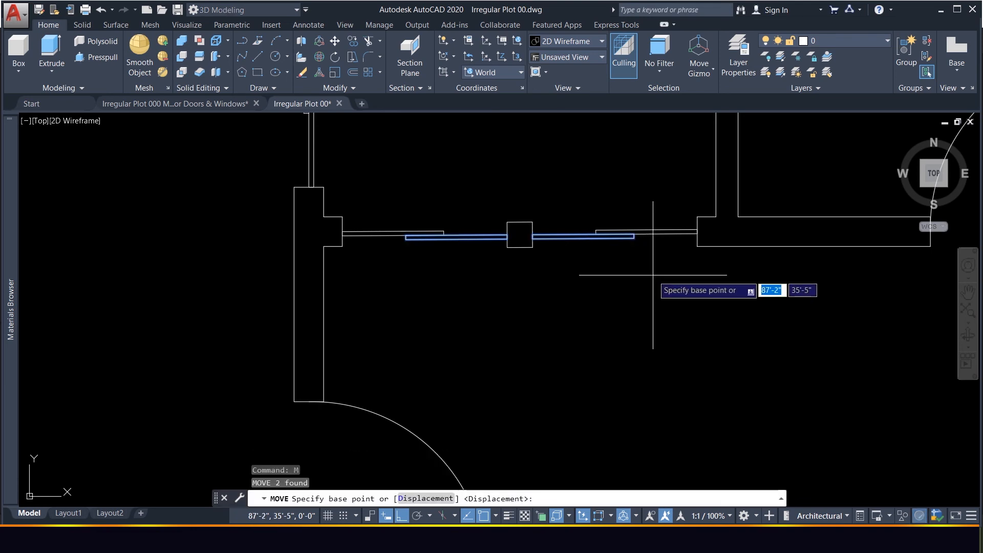
scroll(635, 253, up, 2)
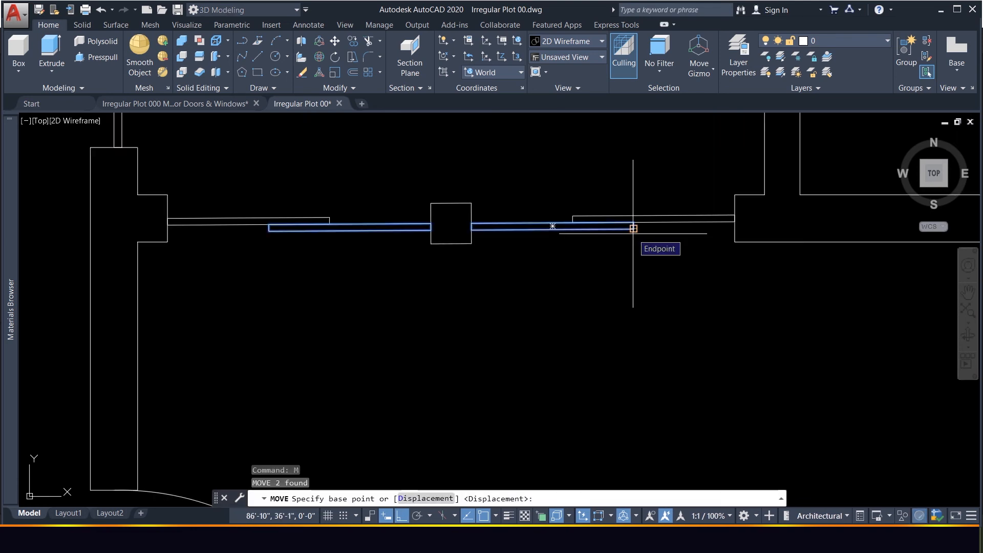
click(634, 228)
click(632, 215)
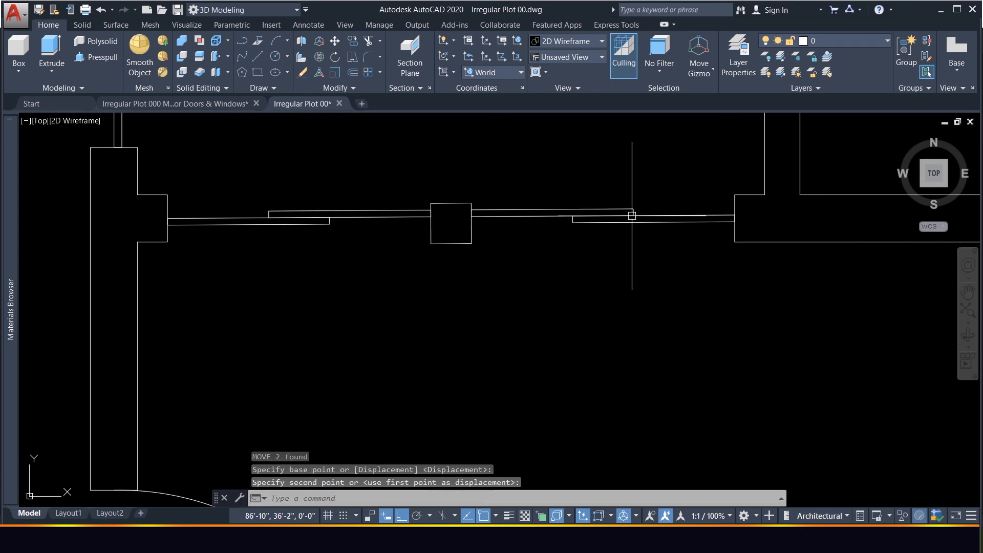
Draw a line across the small opening beside the double door, joining the midpoints of its two wall ends.
scroll(634, 281, down, 2)
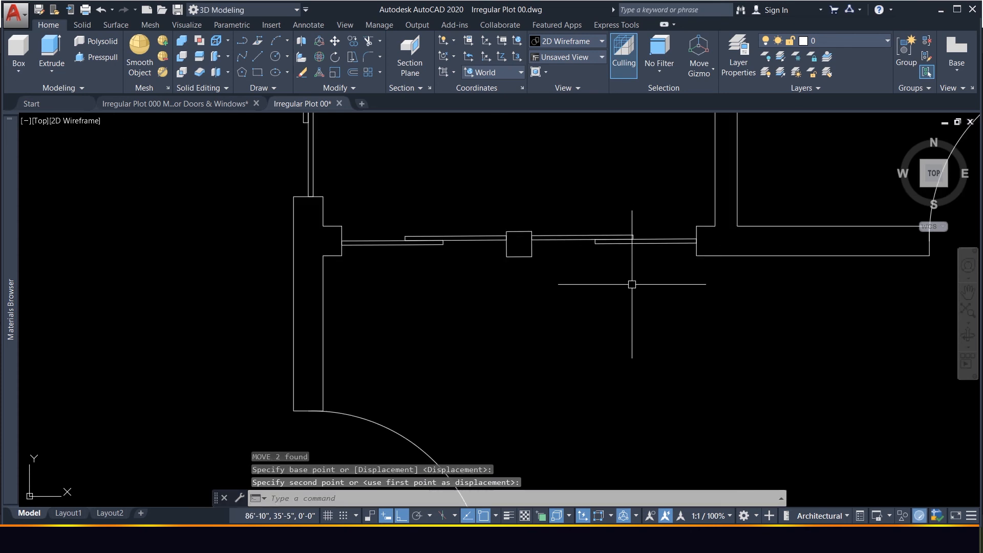
scroll(549, 318, down, 3)
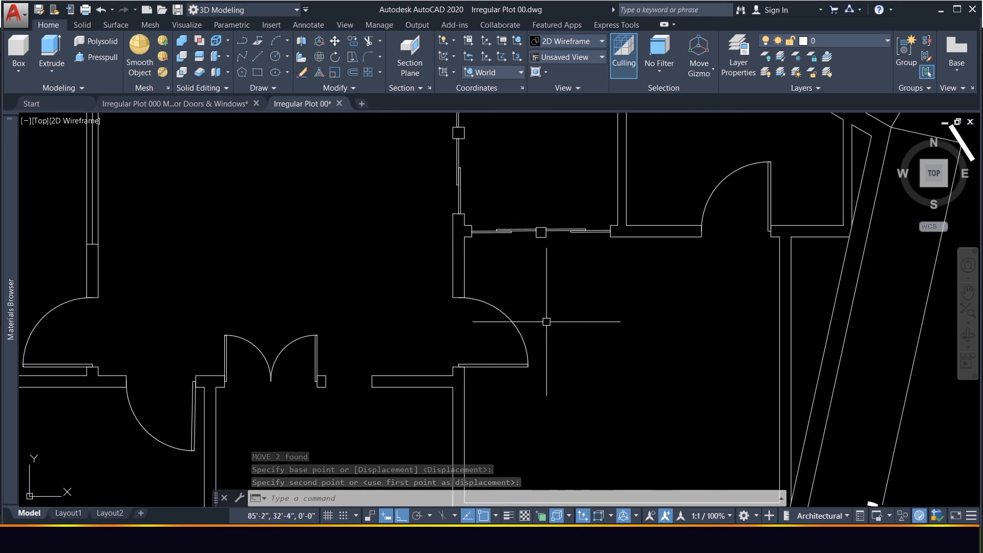
scroll(544, 374, up, 2)
scroll(463, 346, up, 2)
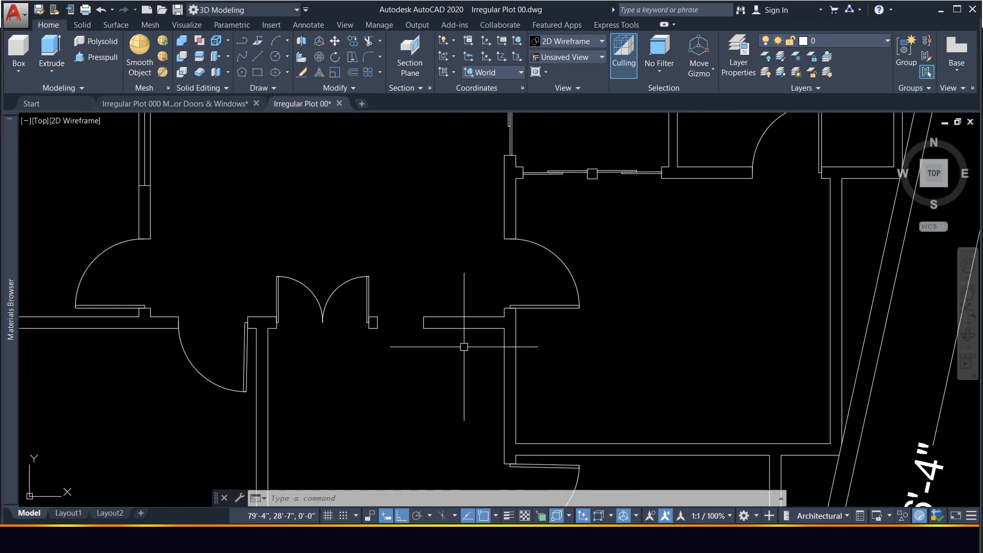
scroll(441, 329, down, 2)
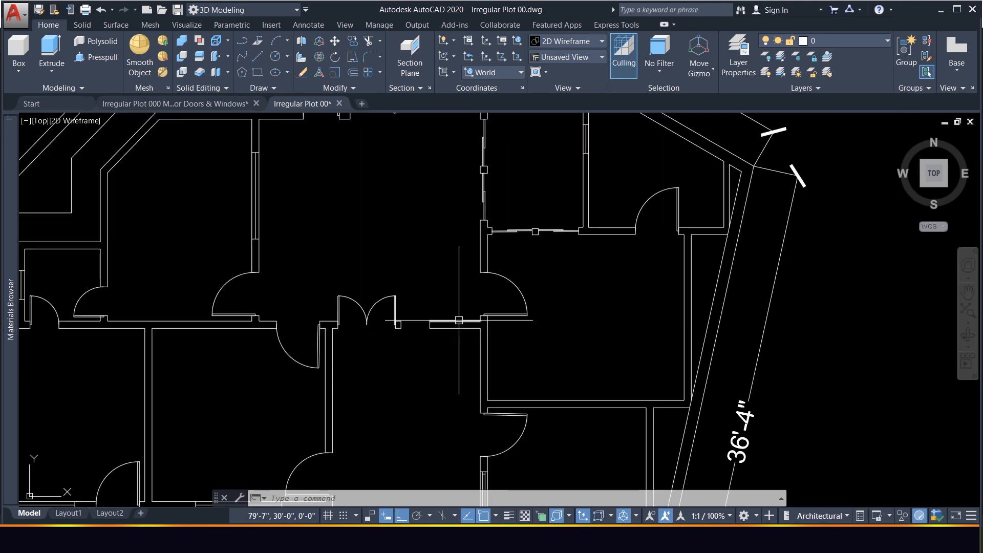
scroll(428, 329, up, 2)
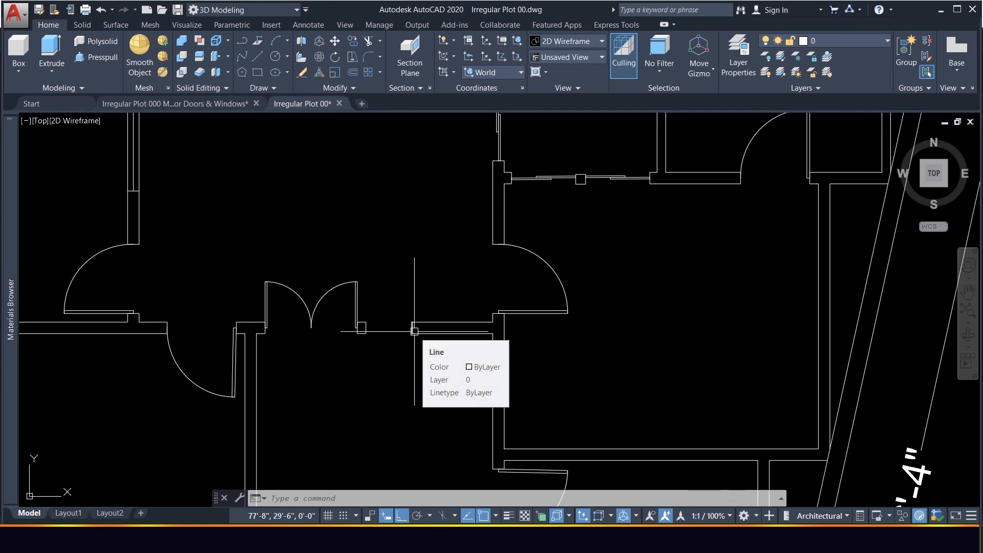
text(l)
key(Return)
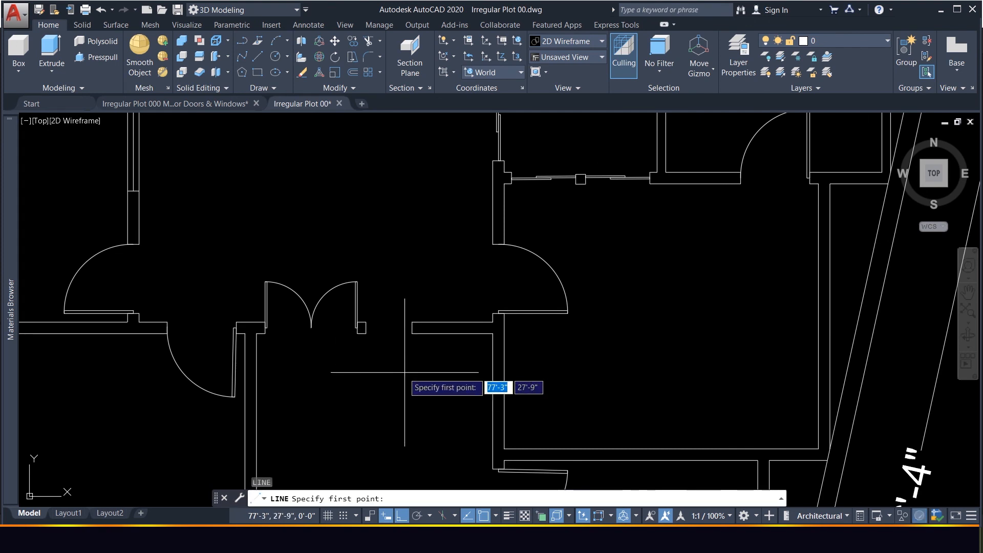
click(413, 327)
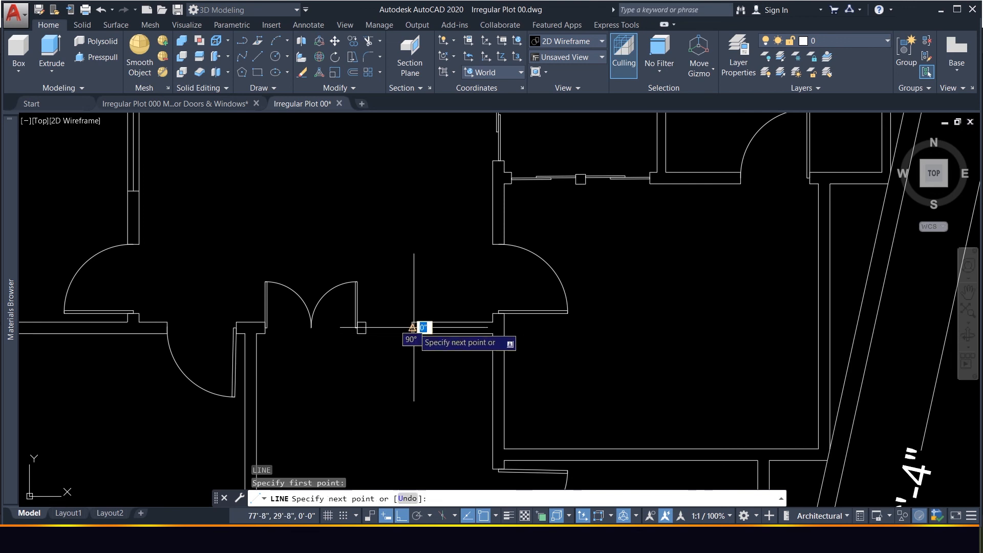
click(365, 327)
key(Return)
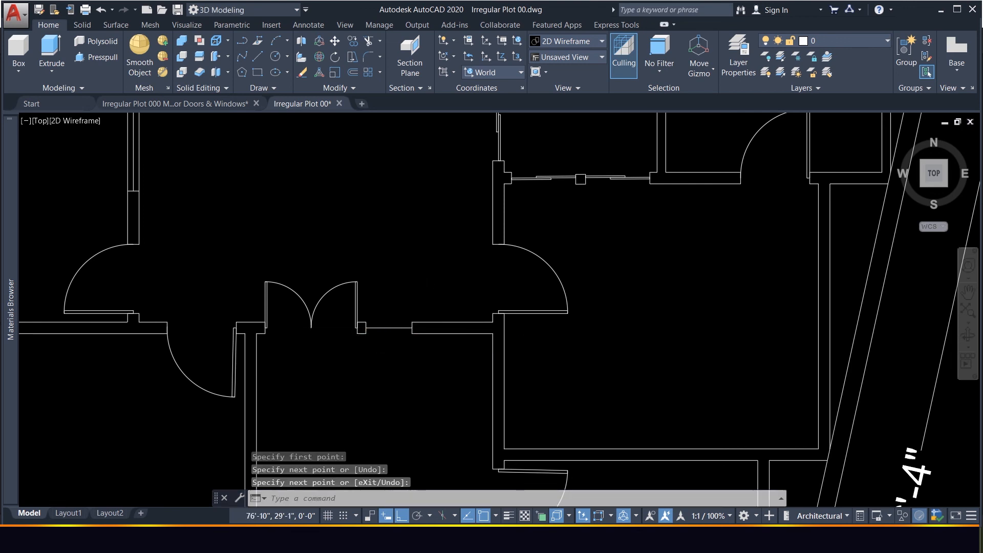
Copy the opening's centre line from its right end to the lower and upper wall corners to complete the window.
scroll(394, 340, up, 3)
click(393, 330)
click(361, 278)
text(co)
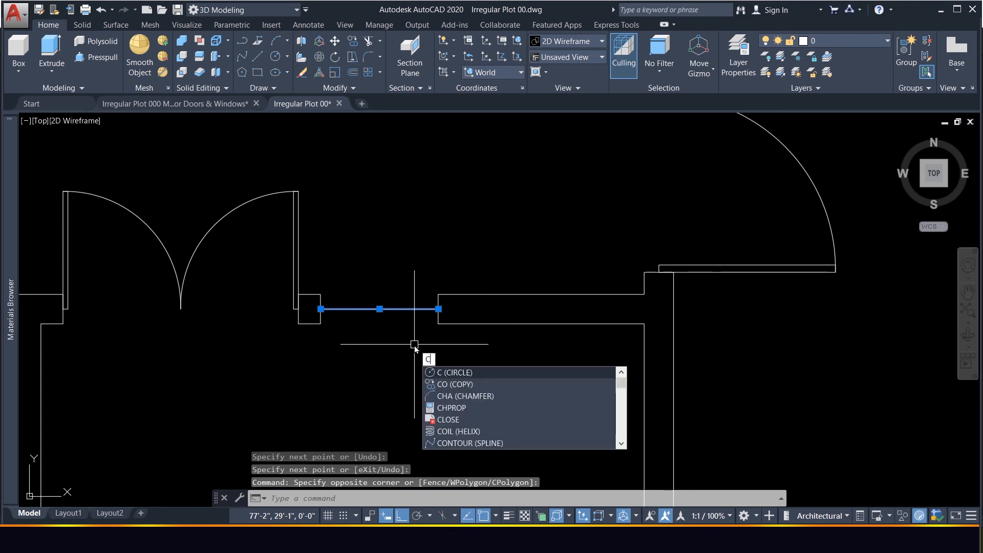
key(Return)
click(438, 309)
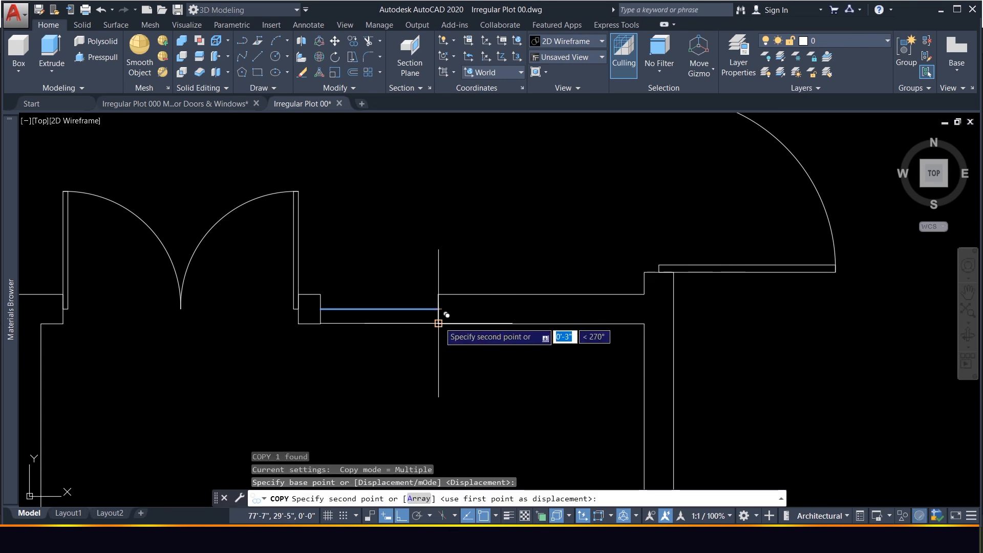
click(438, 323)
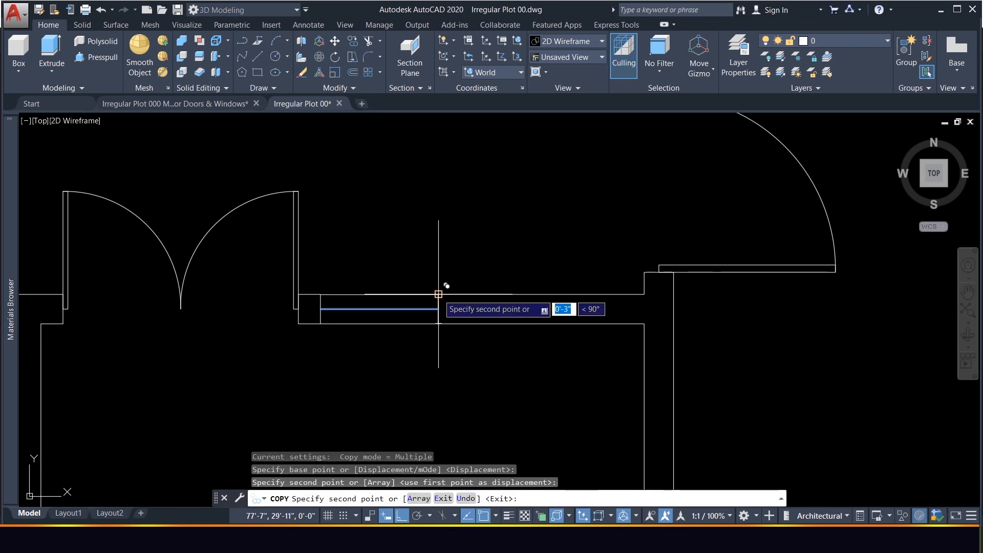
click(439, 294)
key(Escape)
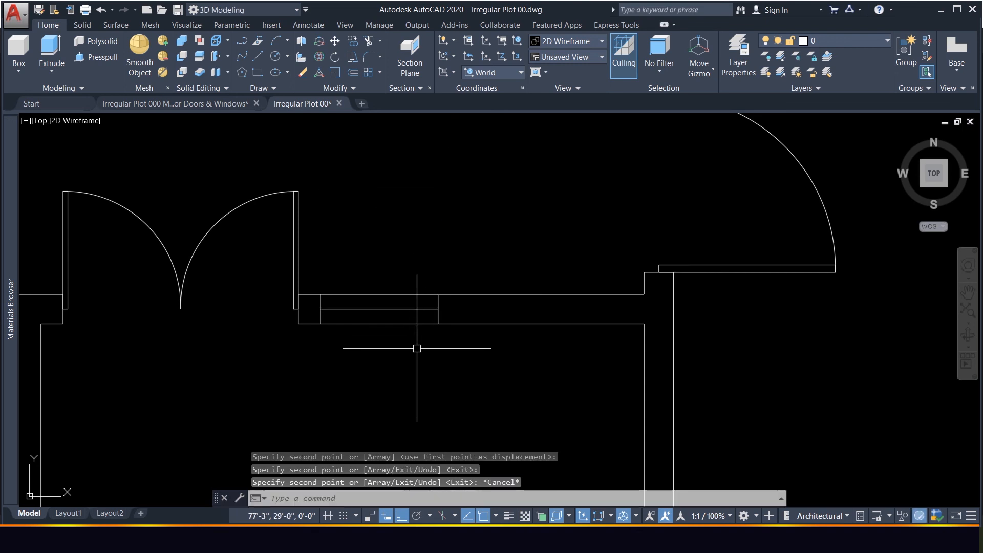
Examine the whole floor plan, from the lower rooms up to the staircase area, for parts that are still missing.
click(417, 348)
click(369, 241)
scroll(400, 277, down, 6)
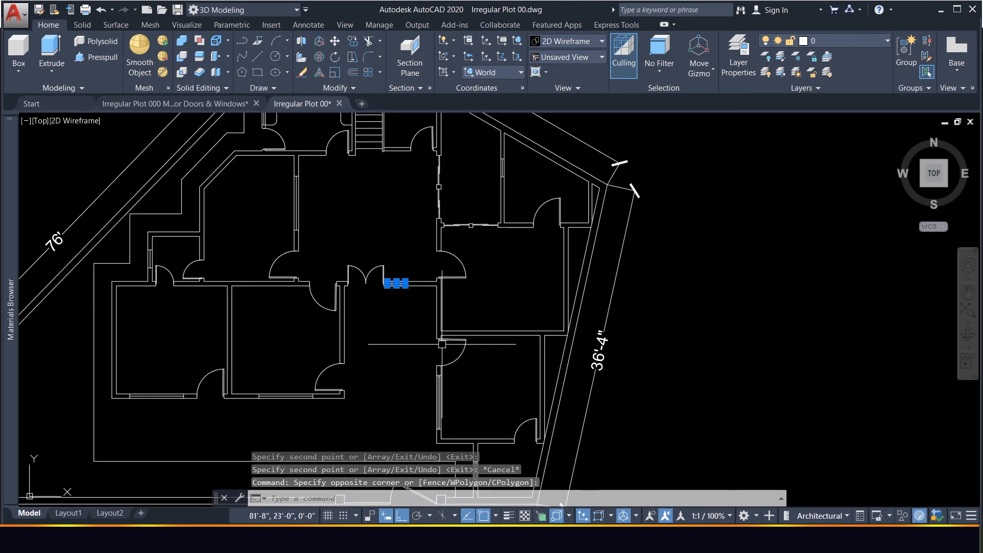
scroll(441, 344, down, 4)
scroll(435, 348, up, 6)
scroll(431, 350, down, 2)
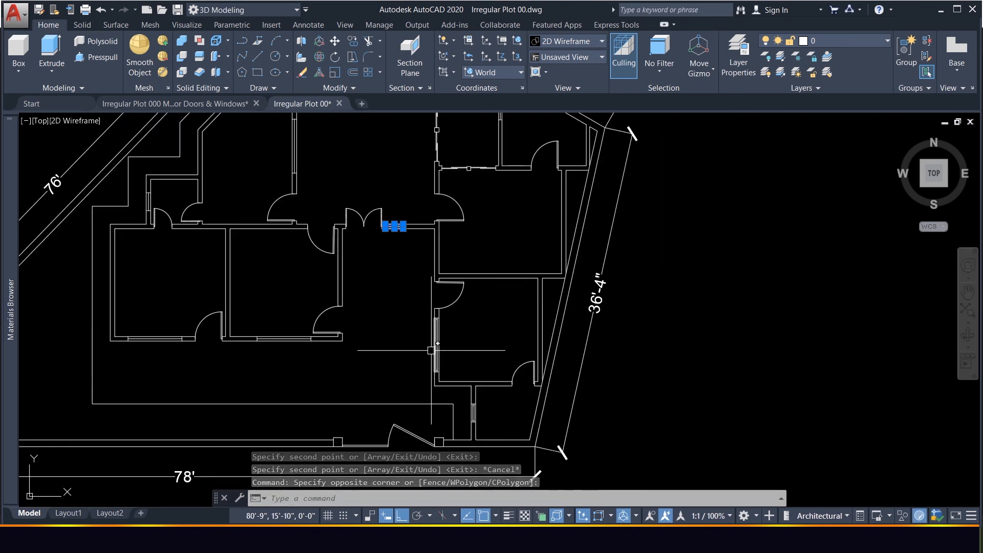
scroll(434, 430, up, 2)
scroll(585, 353, down, 6)
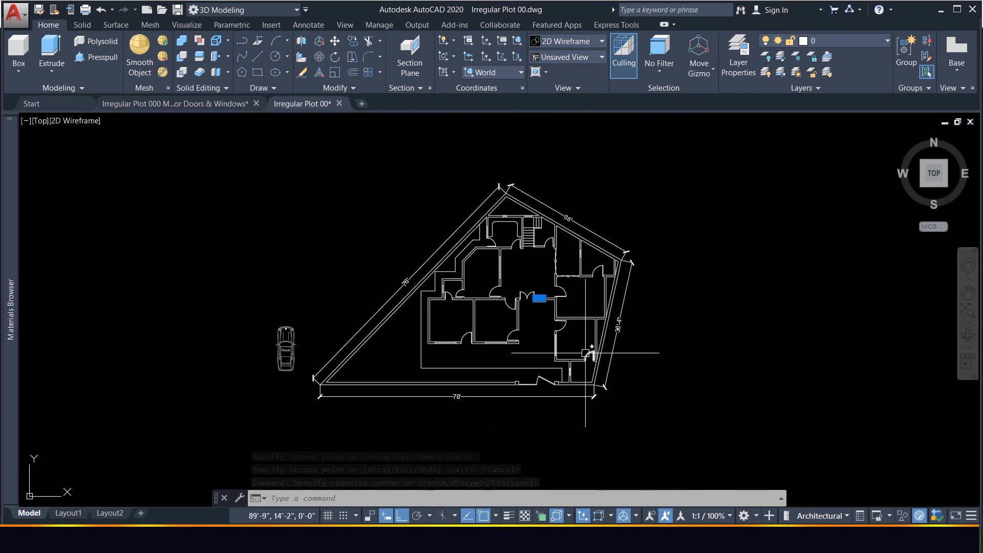
scroll(585, 353, up, 5)
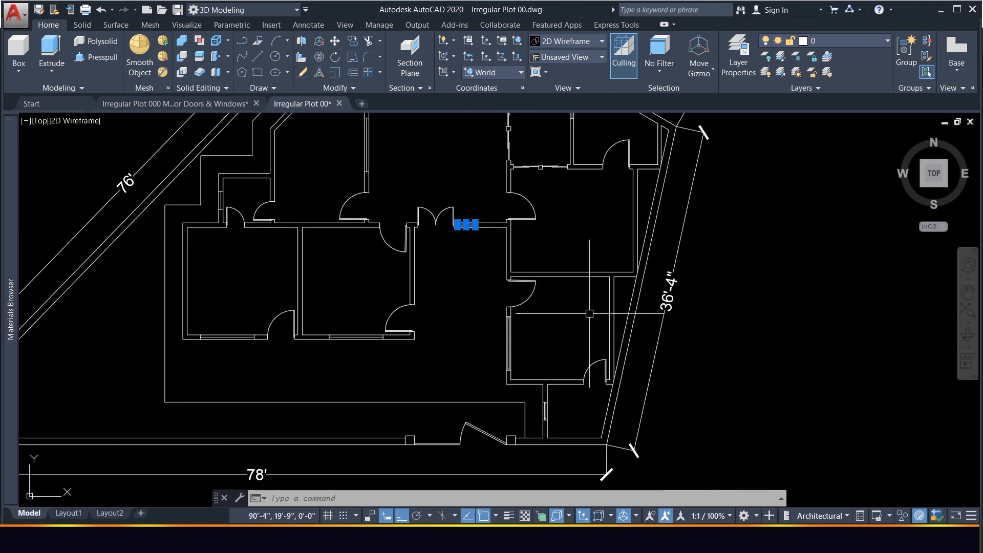
scroll(328, 307, down, 4)
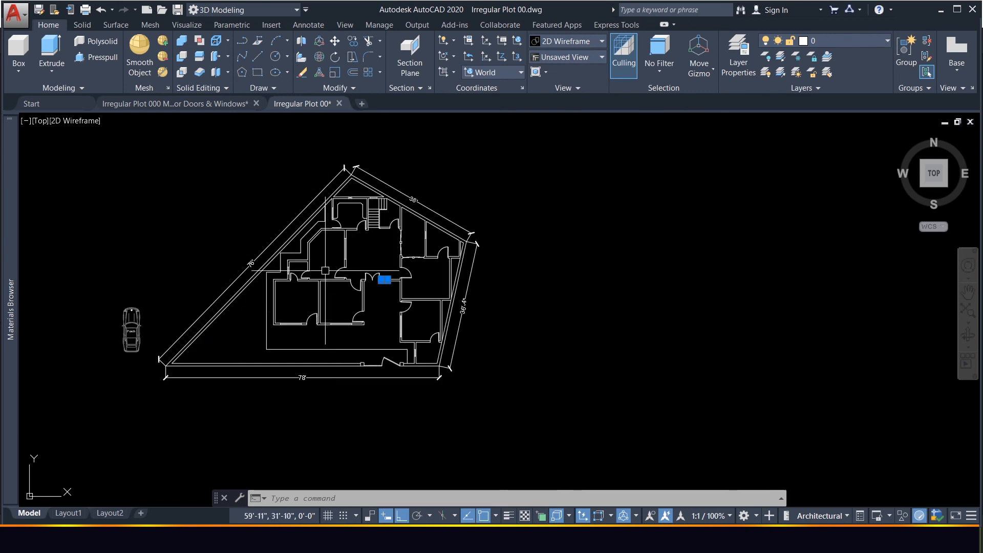
scroll(322, 267, up, 6)
scroll(406, 238, down, 4)
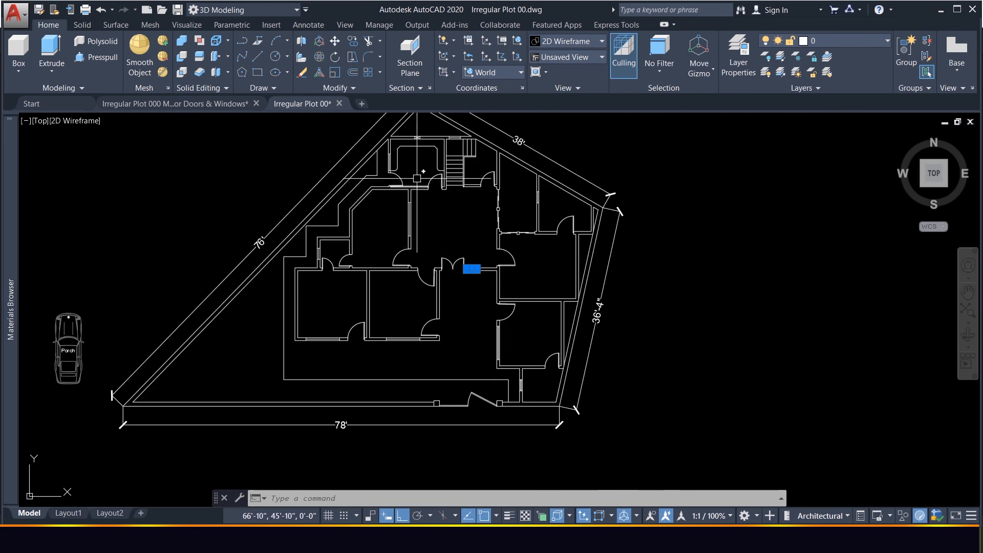
scroll(425, 191, up, 3)
scroll(425, 193, down, 8)
scroll(425, 195, up, 8)
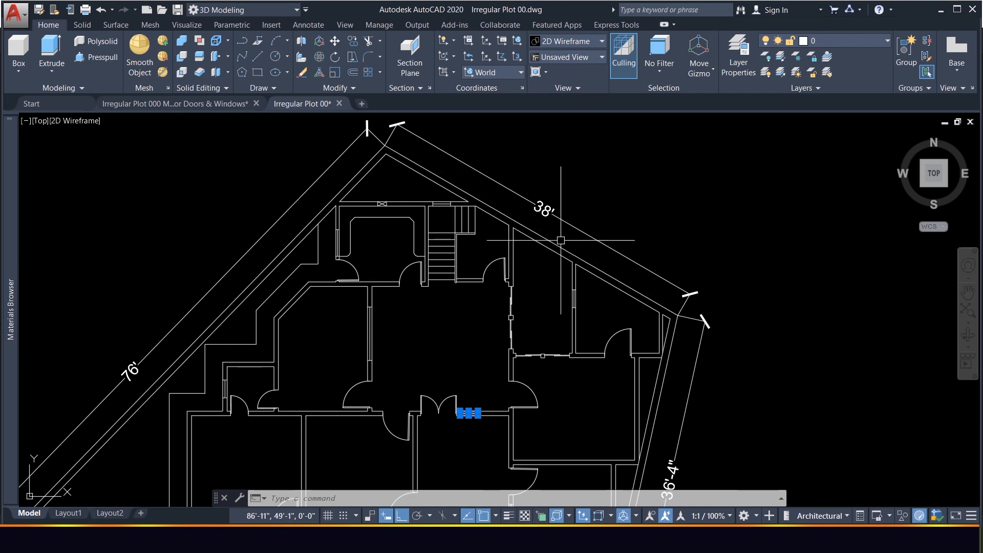
scroll(545, 287, down, 5)
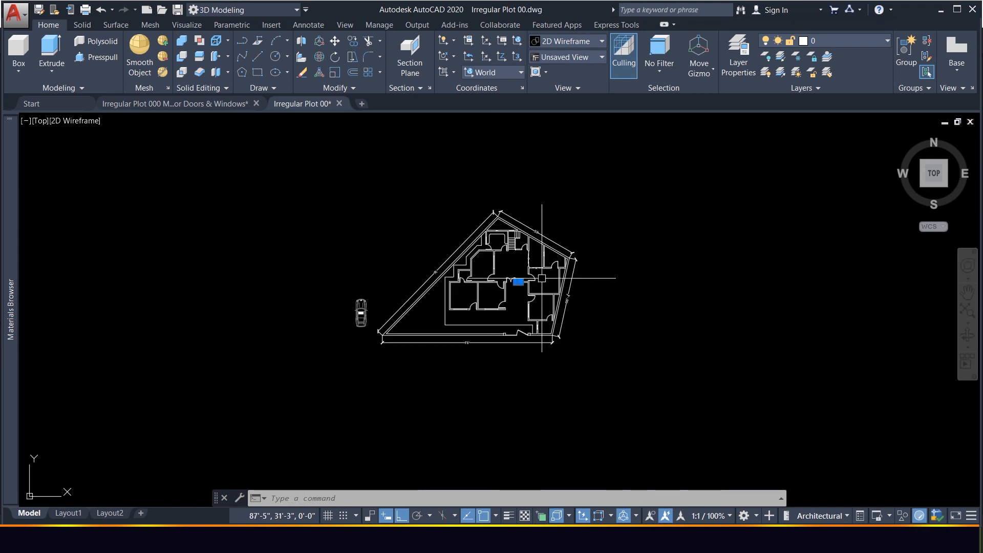
scroll(544, 287, up, 4)
scroll(545, 286, down, 2)
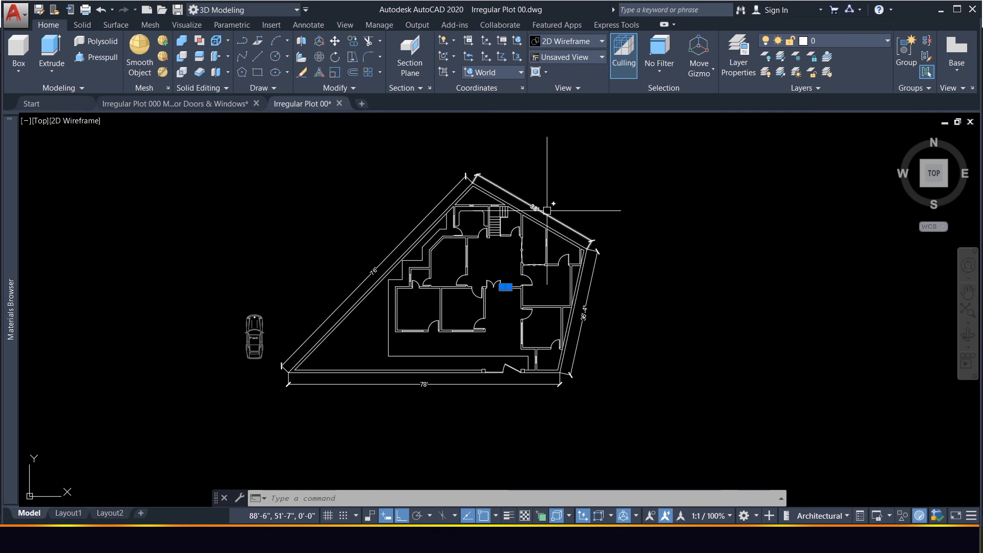
scroll(530, 239, up, 2)
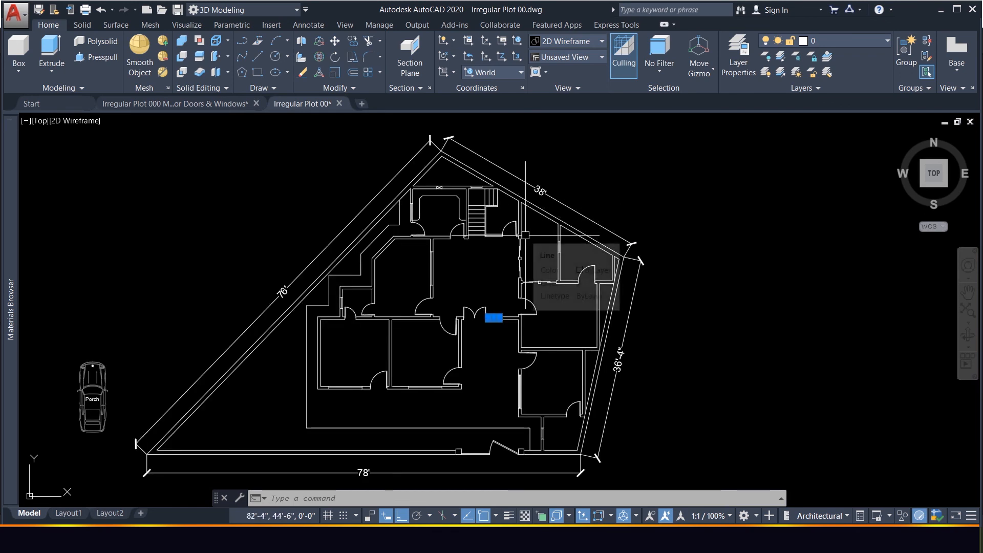
scroll(500, 195, up, 3)
scroll(512, 148, down, 3)
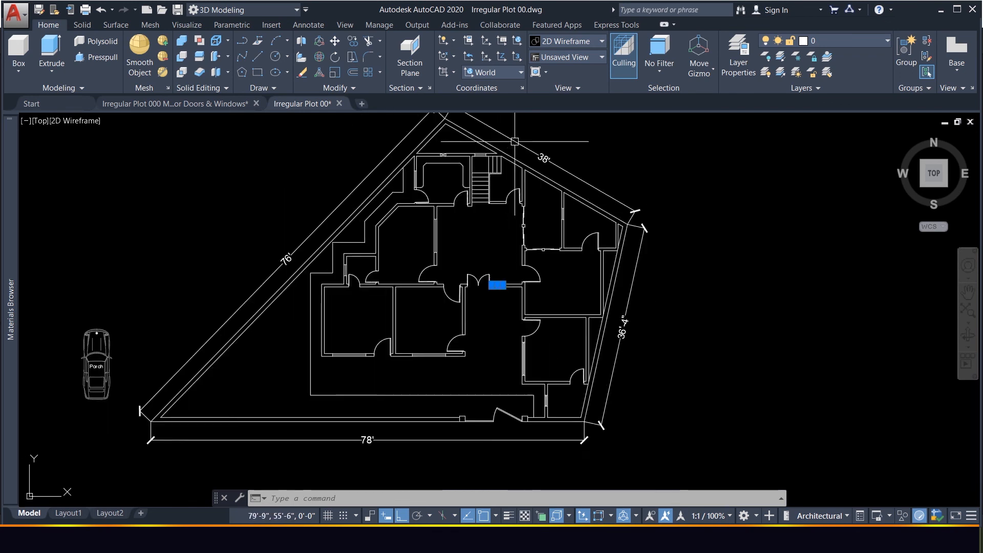
scroll(460, 255, up, 4)
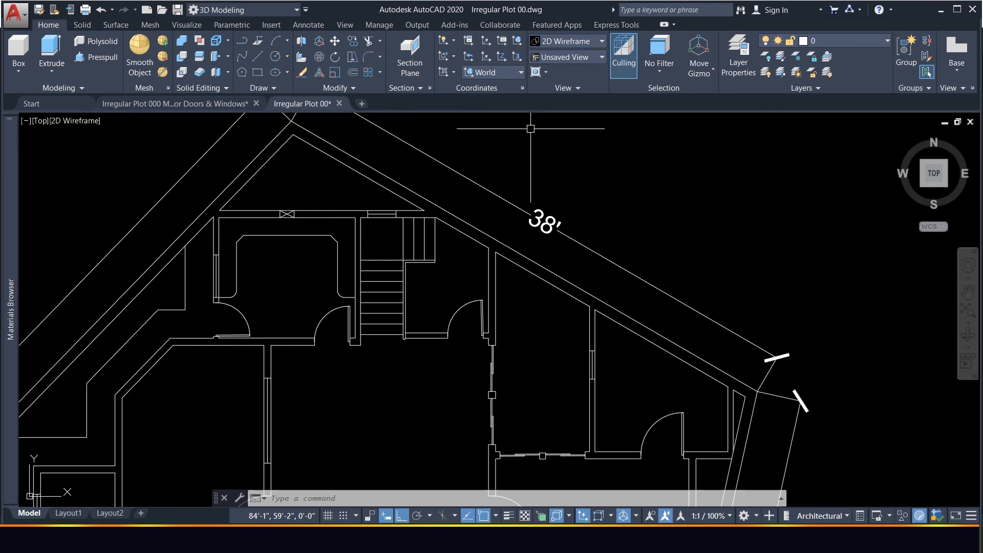
click(451, 277)
key(Escape)
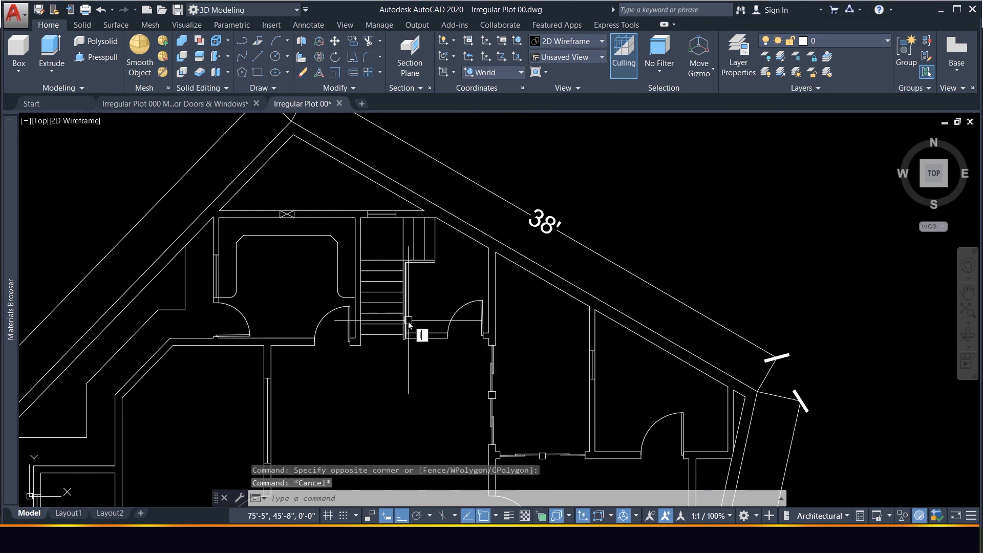
Draw the stair direction line from the flight's lower end up its middle, continuing across to the midpoint of the last upper tread line.
text(l)
key(Return)
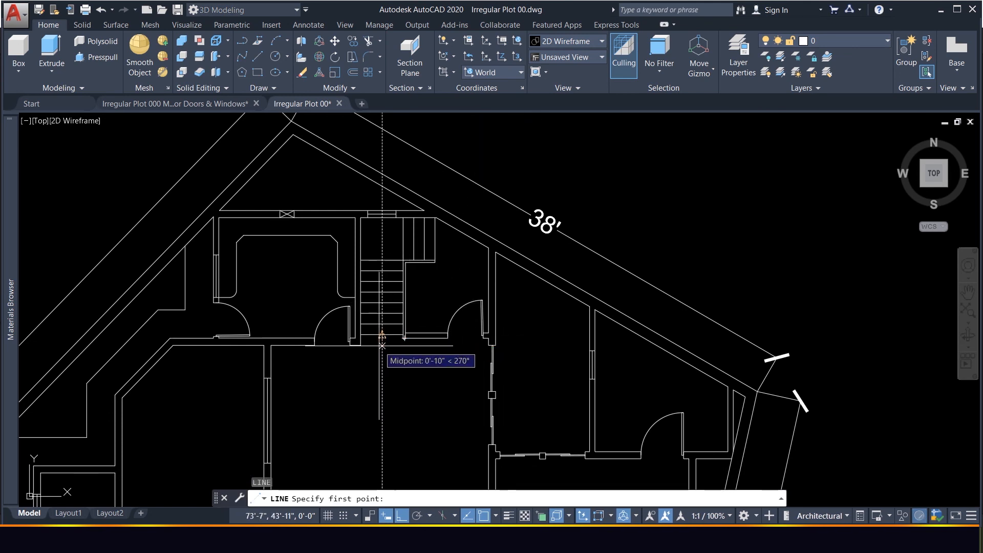
click(350, 346)
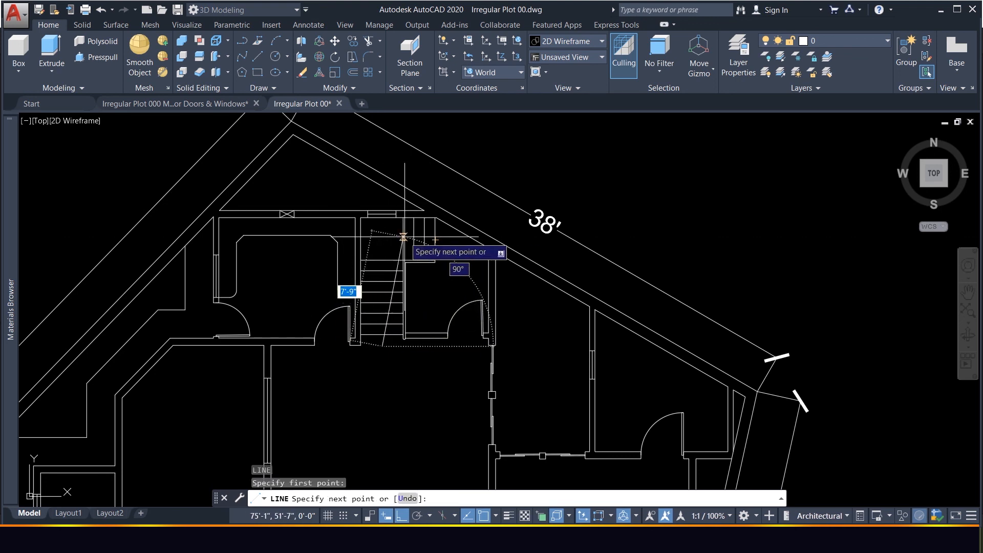
click(392, 238)
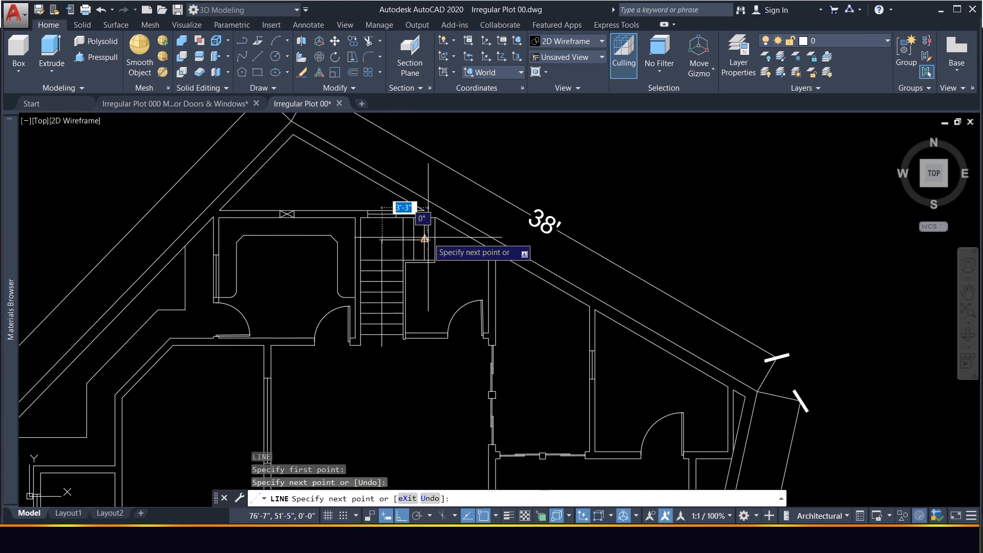
click(424, 238)
key(Escape)
scroll(428, 261, up, 4)
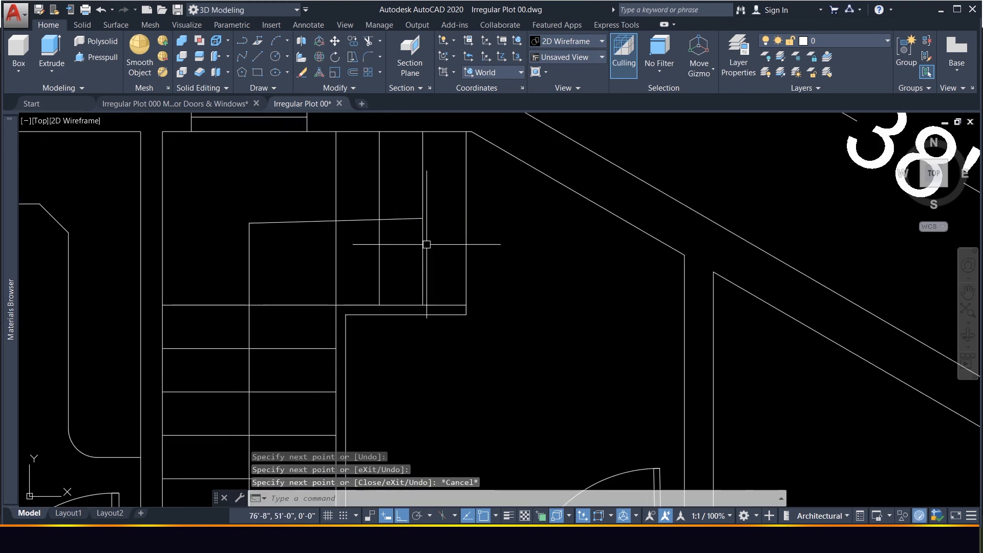
Try to move the slanted upper segment of the stair line, using its end on the last tread line as base point.
click(285, 224)
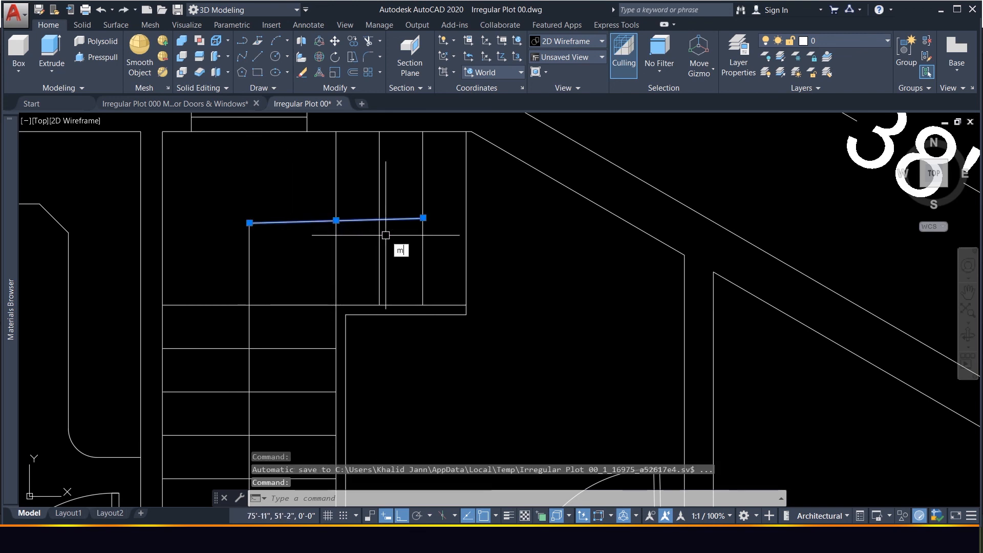
key(Return)
click(422, 218)
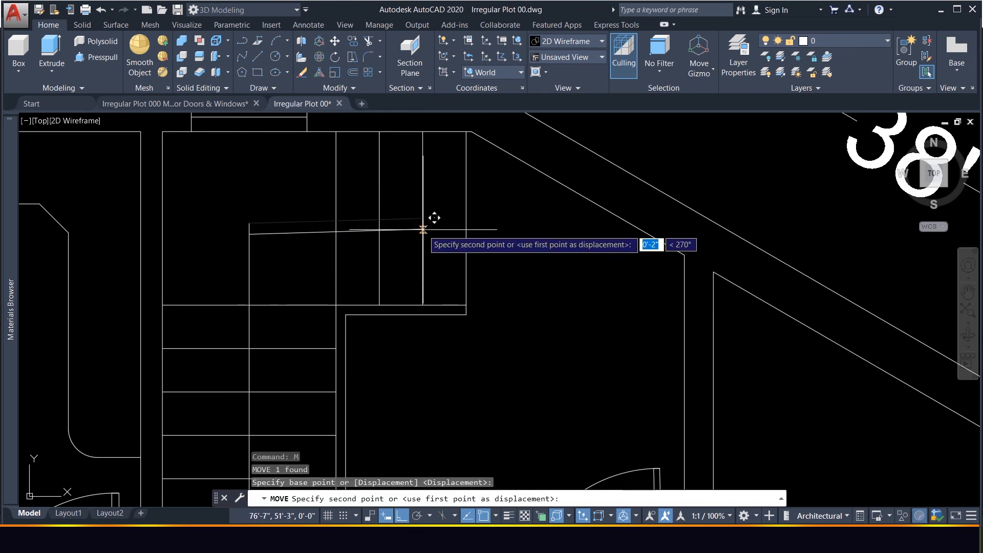
click(422, 217)
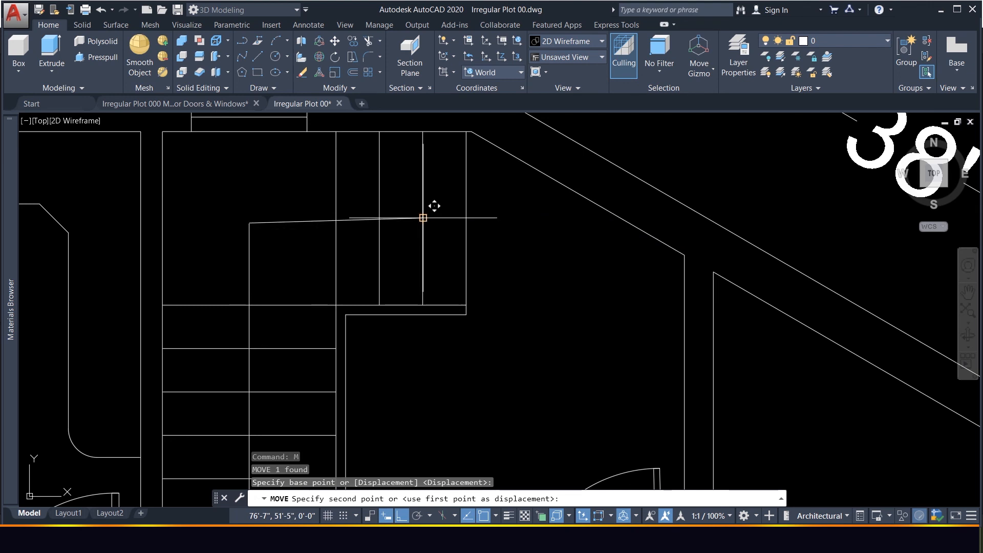
key(Escape)
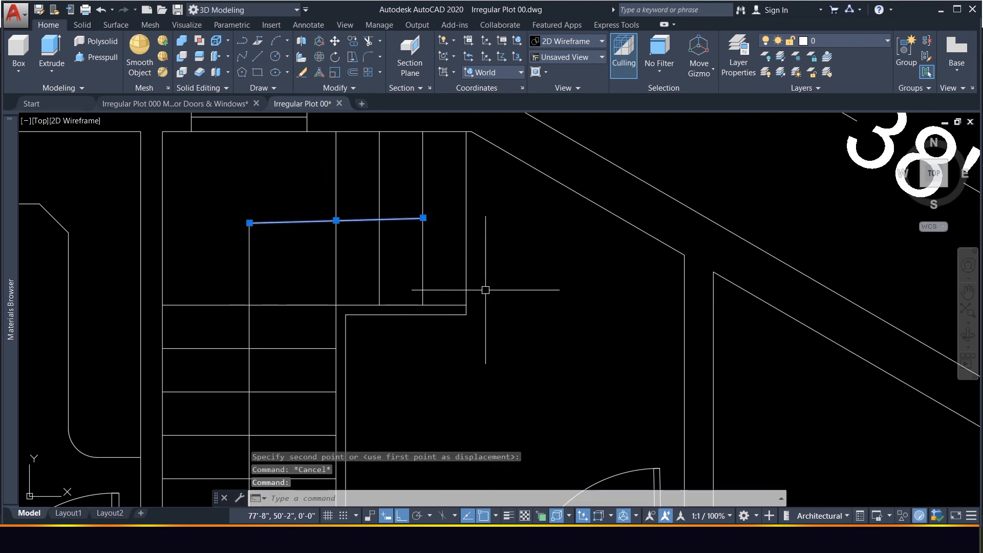
Replace the slanted segment with a horizontal line through the upper treads' midpoints, starting about 4" beyond the last tread line.
key(Delete)
text(l)
key(Return)
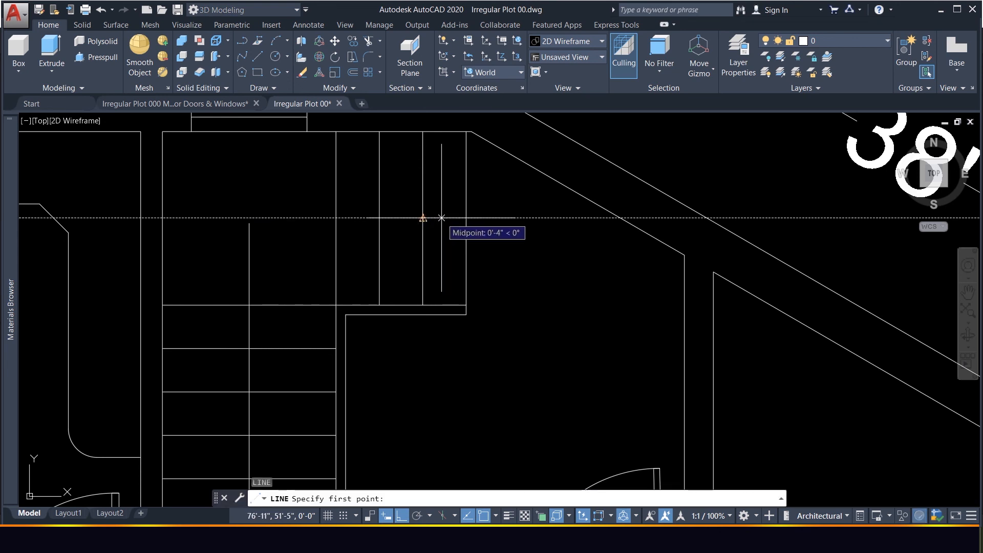
click(440, 218)
click(265, 207)
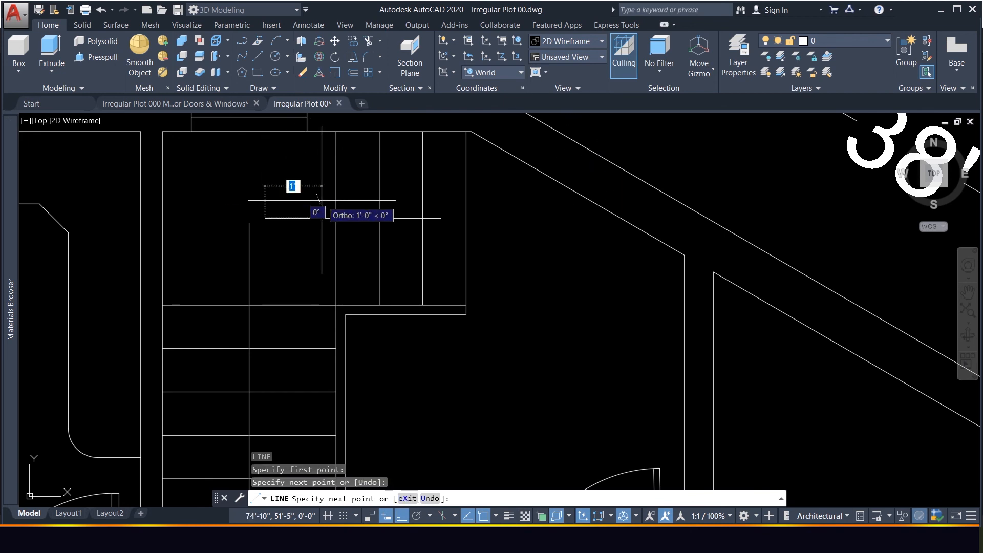
key(Escape)
text(fr)
key(Return)
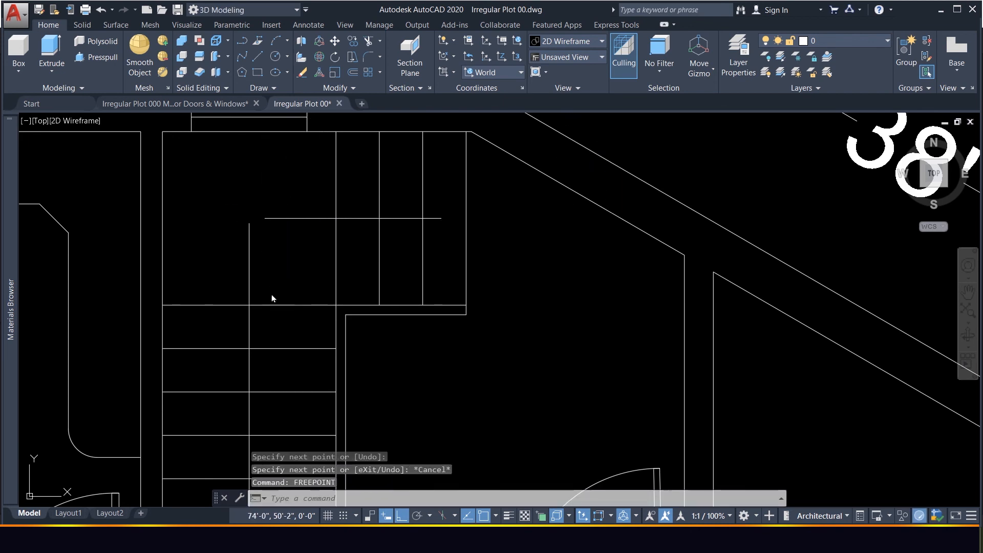
key(Escape)
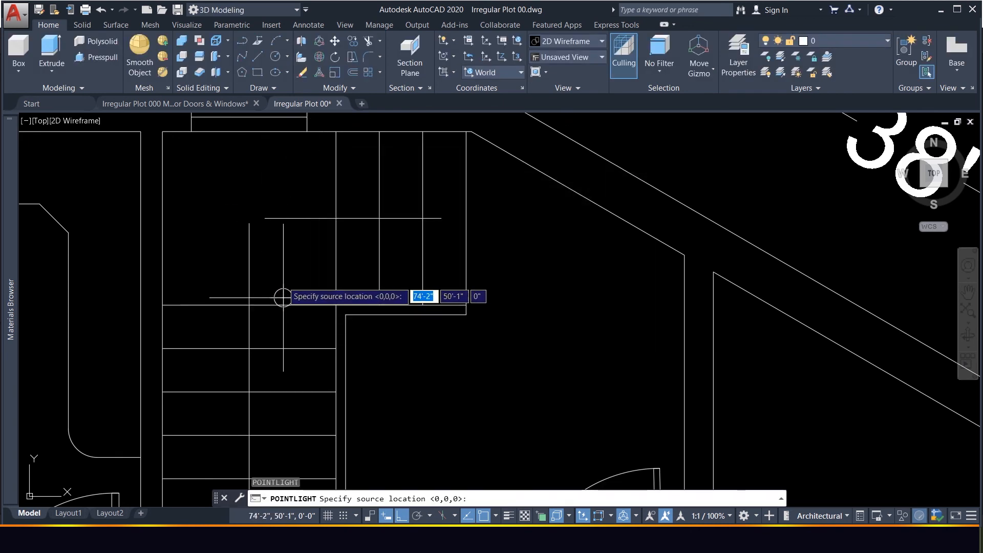
key(Escape)
key(Escape)
key(Escape)
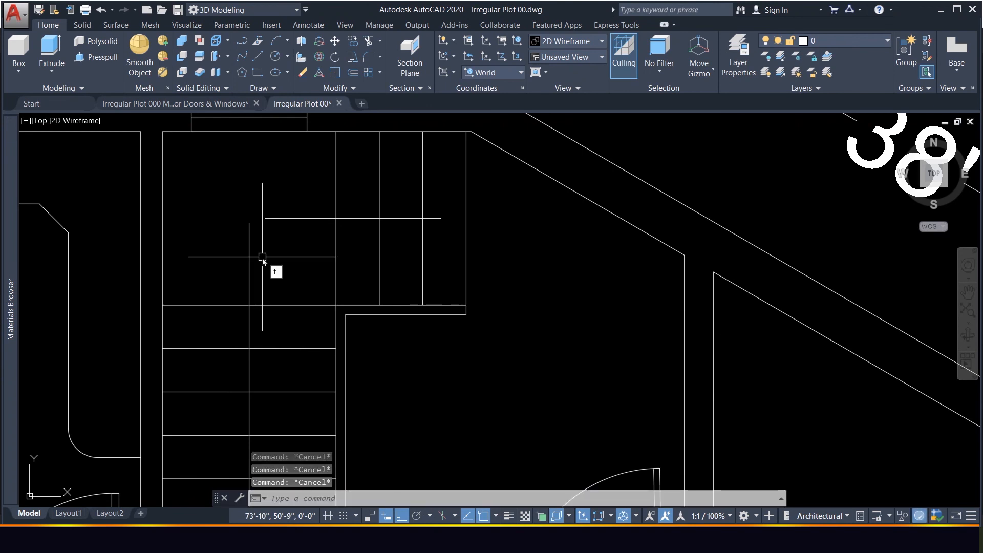
Fillet the vertical and horizontal stair direction lines with radius 0 so they meet in a sharp corner.
text(f)
key(Return)
text(r)
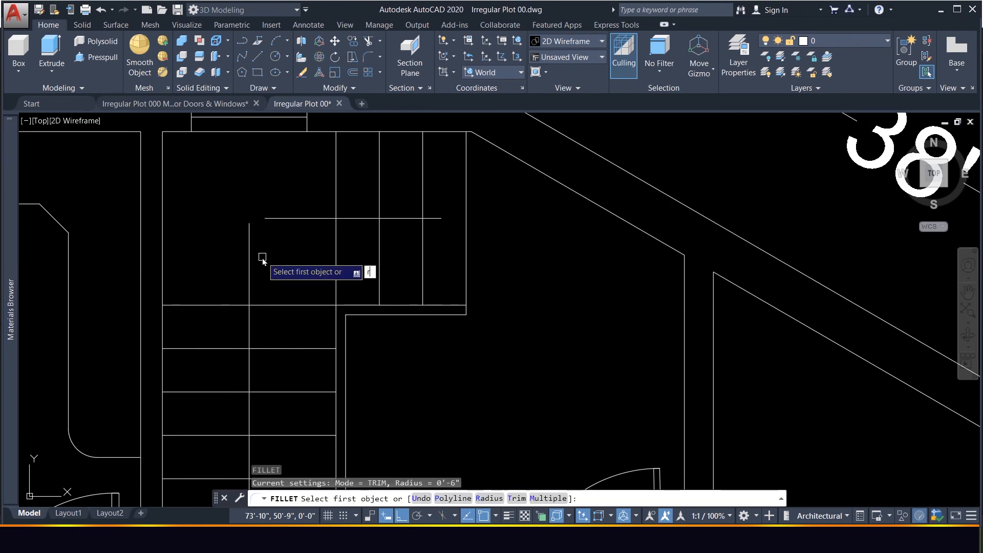
key(Return)
text(0'-6")
key(Return)
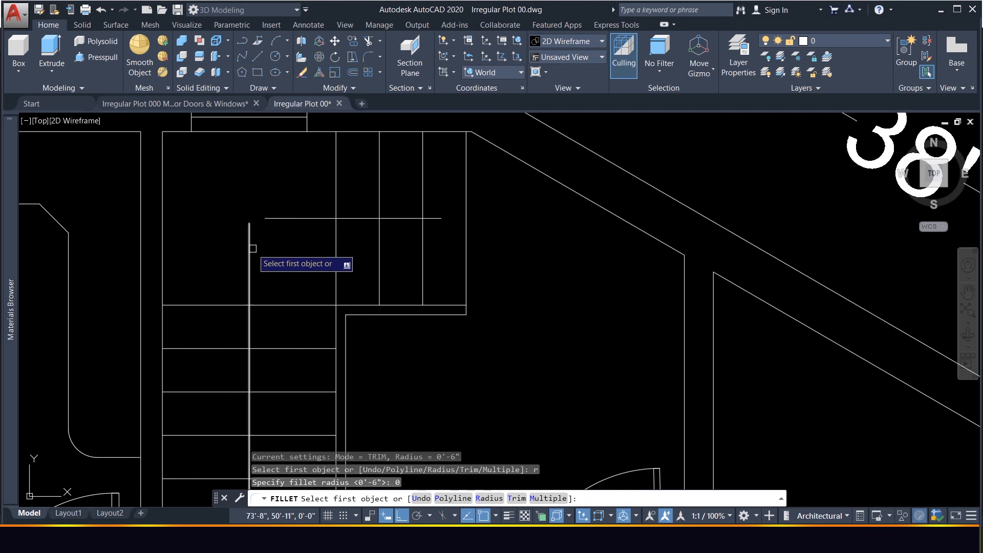
click(250, 249)
click(298, 218)
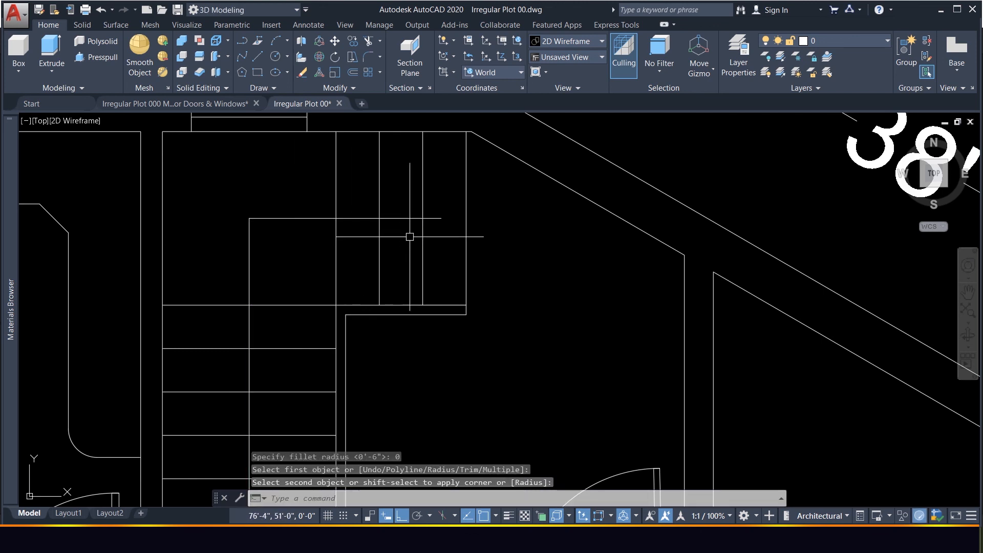
Draw a short slanted arrowhead line with Ortho off, from the horizontal stair line's free end back and downward.
text(l)
key(Return)
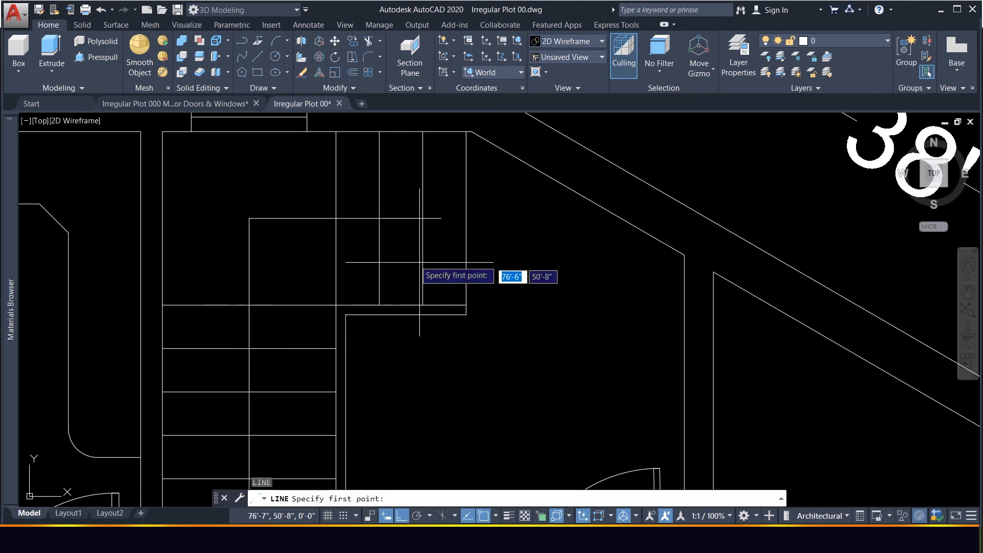
click(441, 218)
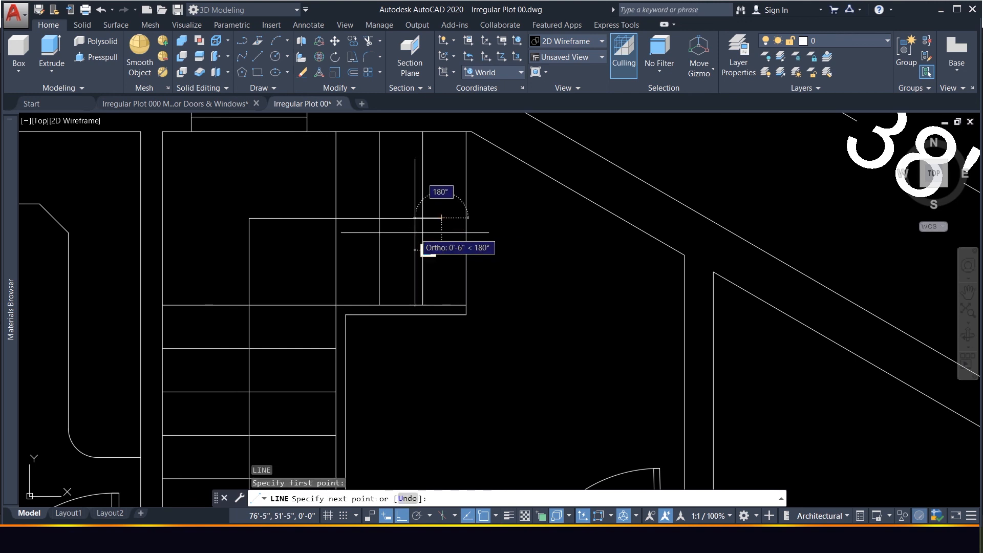
click(400, 517)
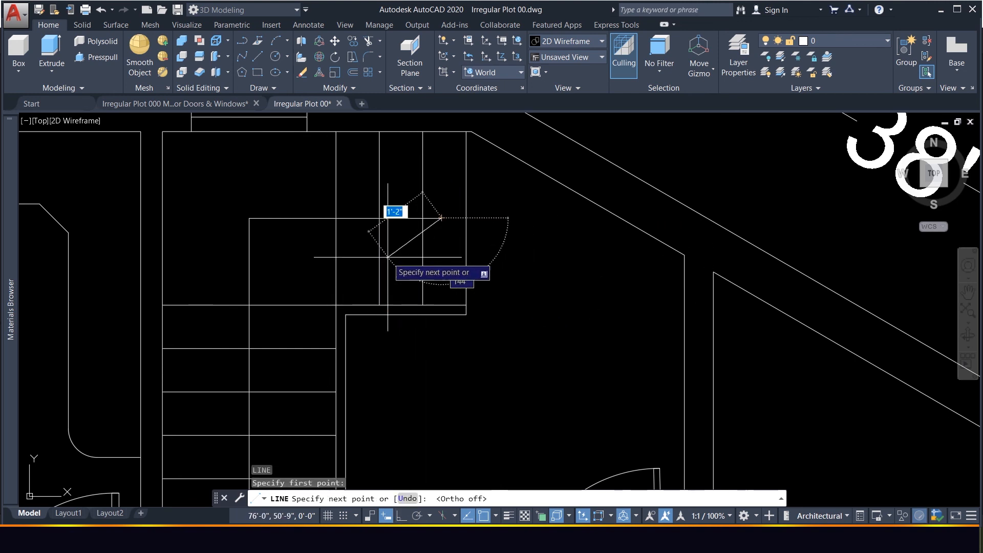
click(408, 231)
key(Escape)
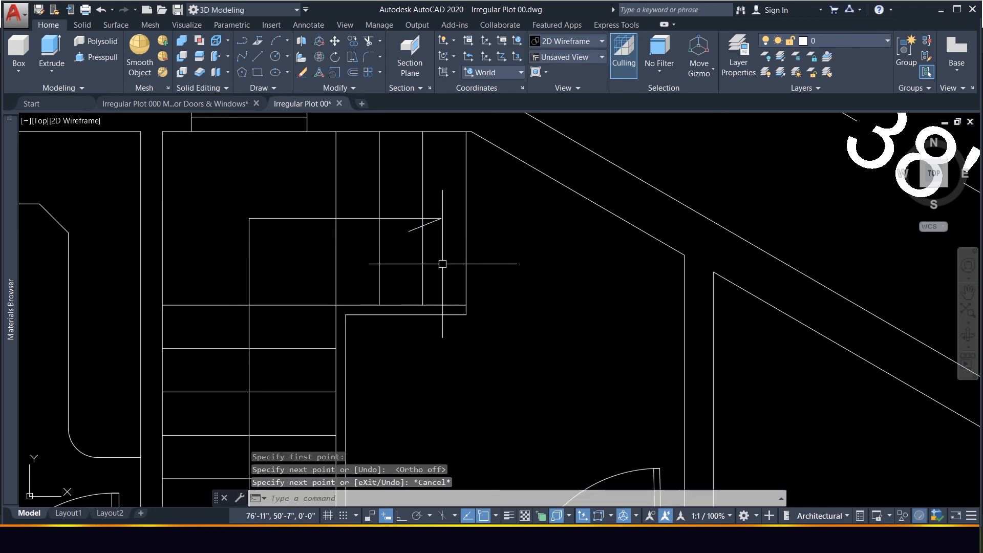
Mirror the slanted arrowhead line across the horizontal stair line with Ortho on, keeping the original line.
click(428, 226)
click(401, 516)
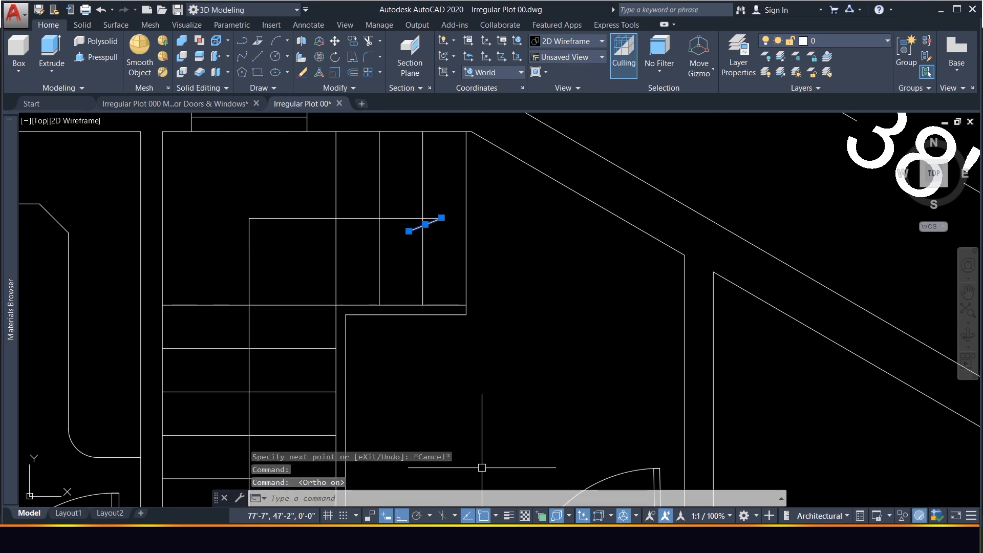
key(Return)
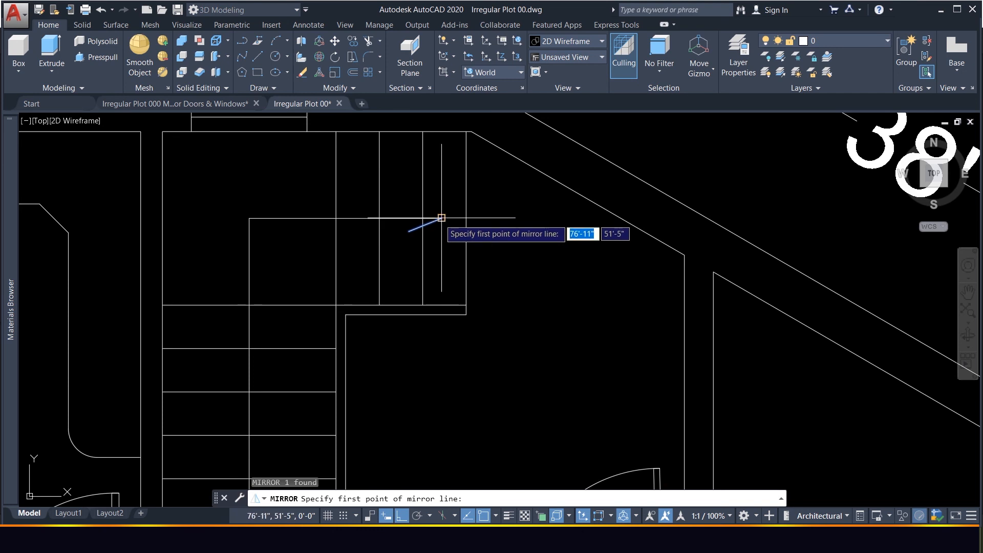
click(441, 217)
click(504, 215)
click(529, 260)
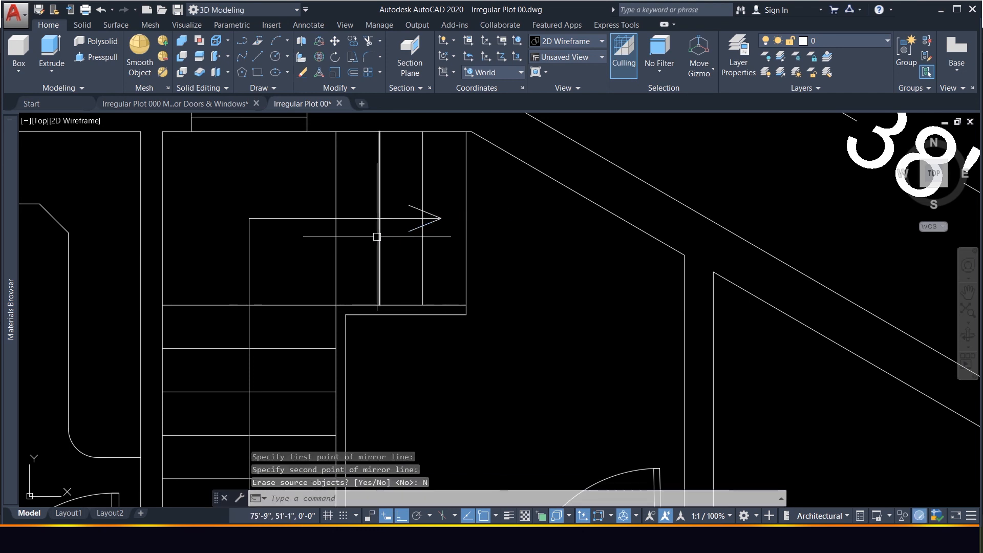
Close the stair arrowhead into a triangle with a vertical line joining the back ends of the two slanted lines.
text(l)
key(Return)
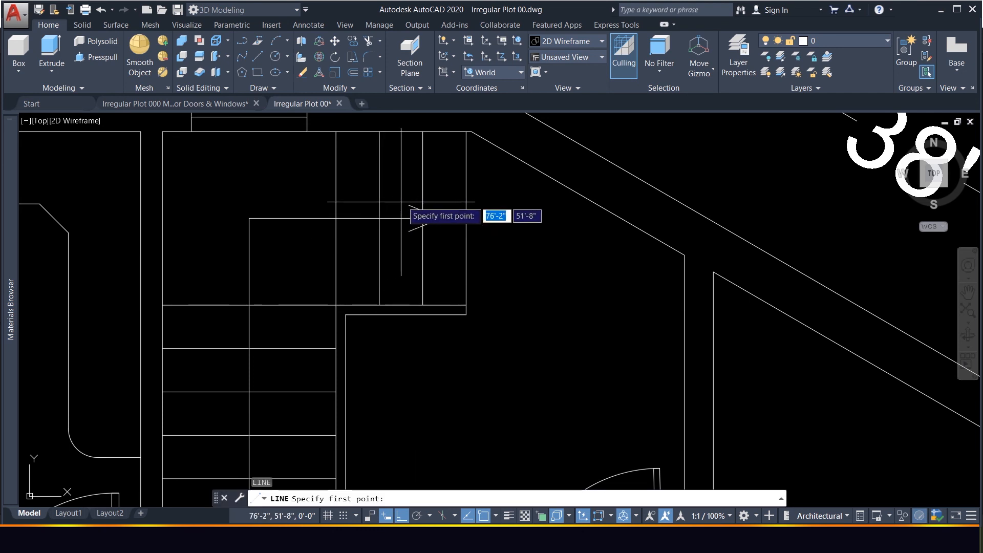
click(408, 218)
click(409, 231)
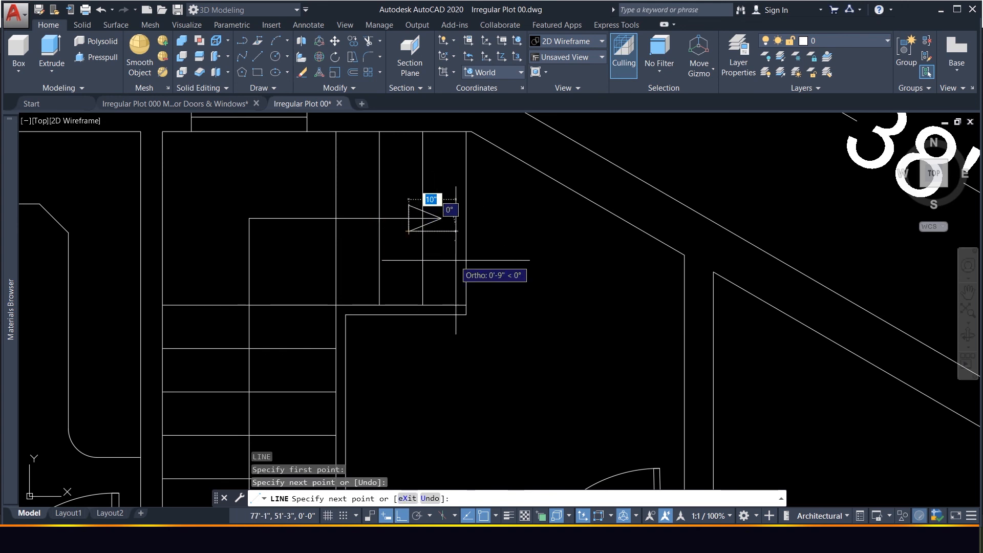
key(Return)
Trim the stair line and tread line inside the arrowhead triangle and erase the leftover piece at its tip.
scroll(450, 209, up, 4)
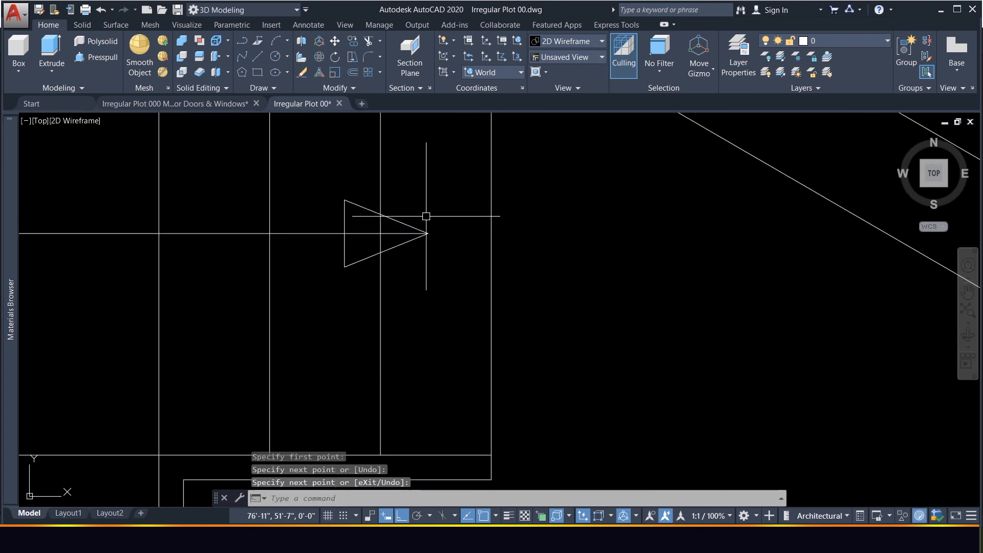
key(Return)
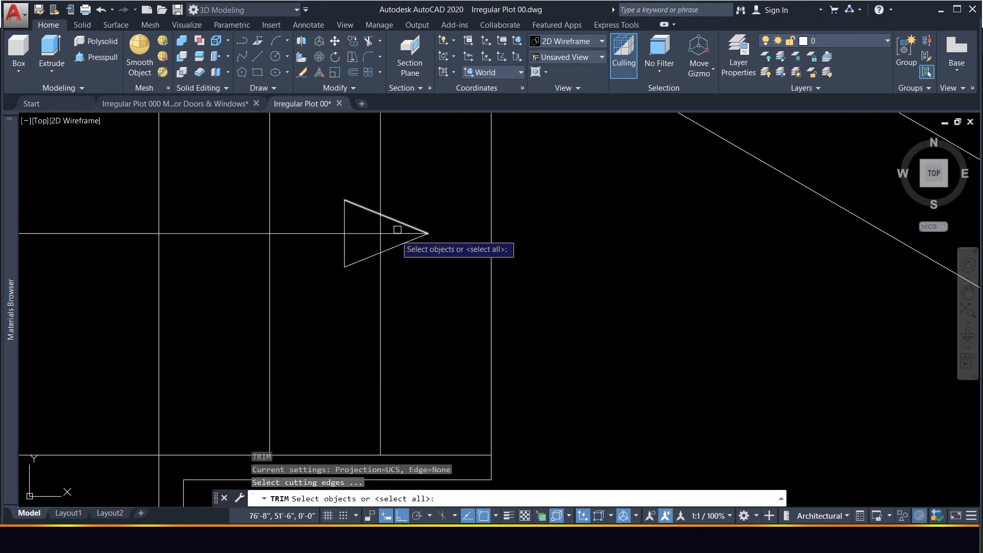
key(Return)
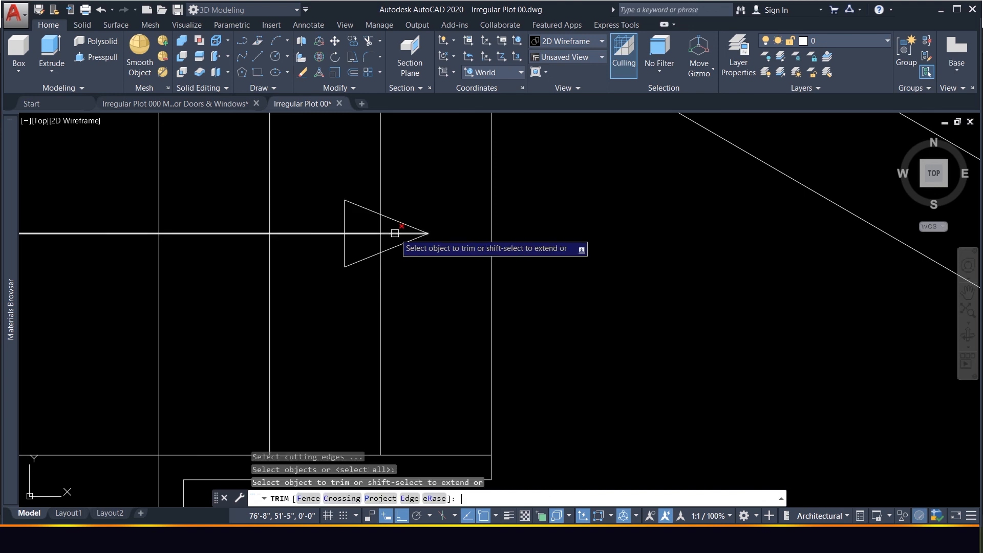
click(370, 233)
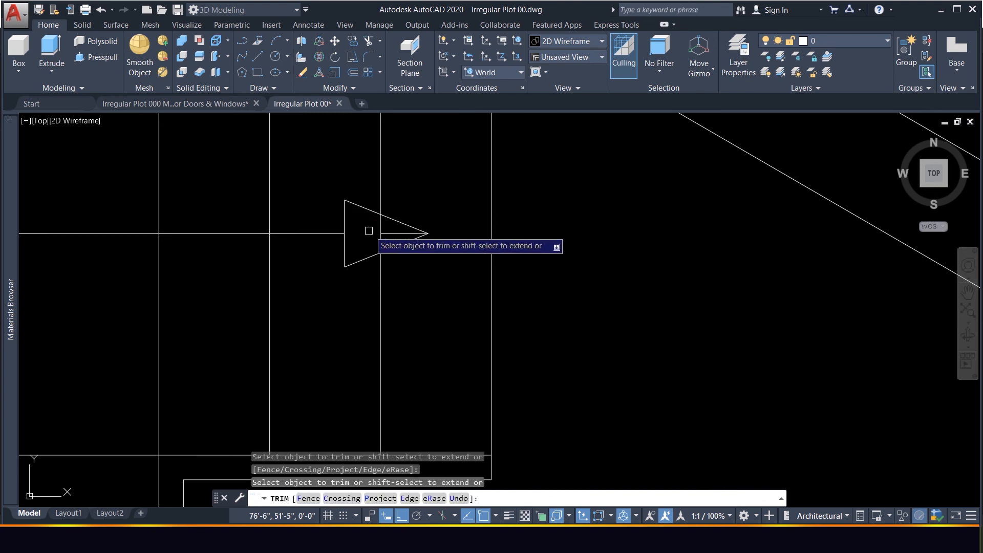
click(379, 220)
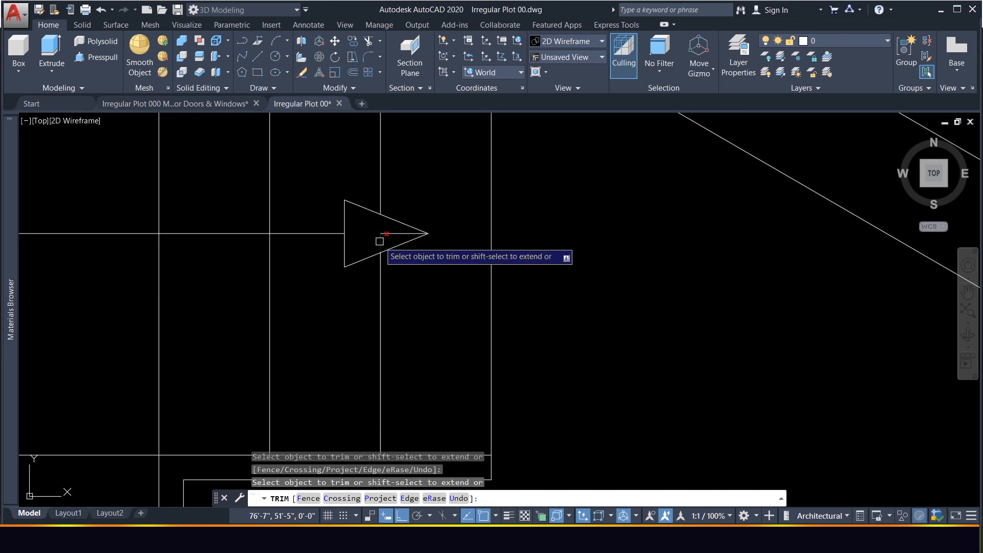
key(Escape)
click(405, 234)
key(Delete)
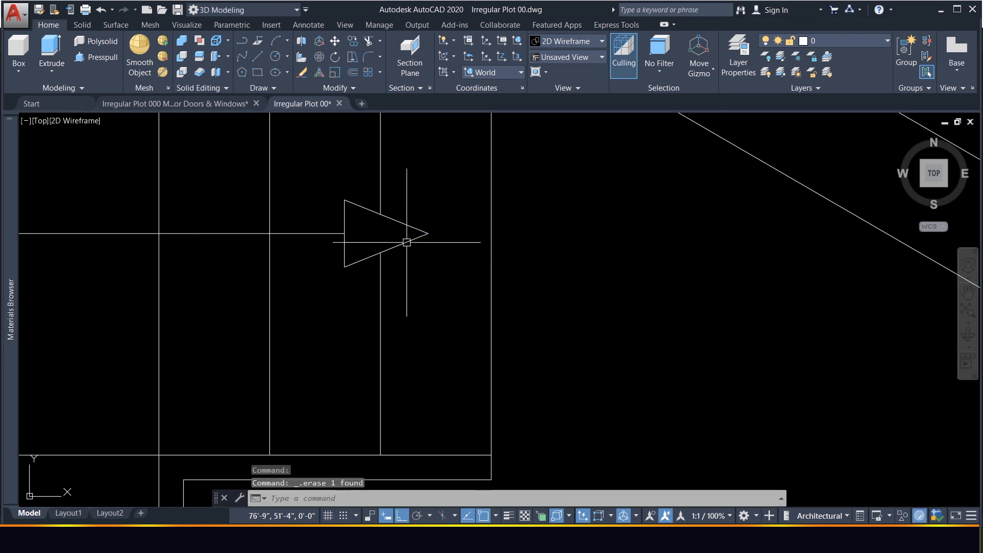
Review the whole floor plan, checking the staircase arrow and the doors and windows in the rooms.
scroll(424, 229, down, 8)
scroll(424, 228, down, 6)
scroll(411, 300, up, 4)
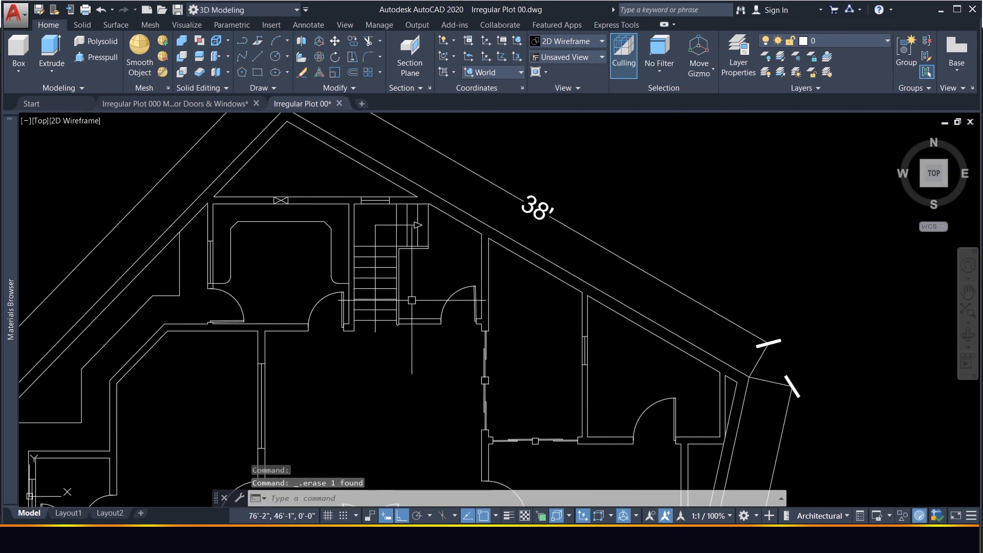
scroll(486, 293, down, 5)
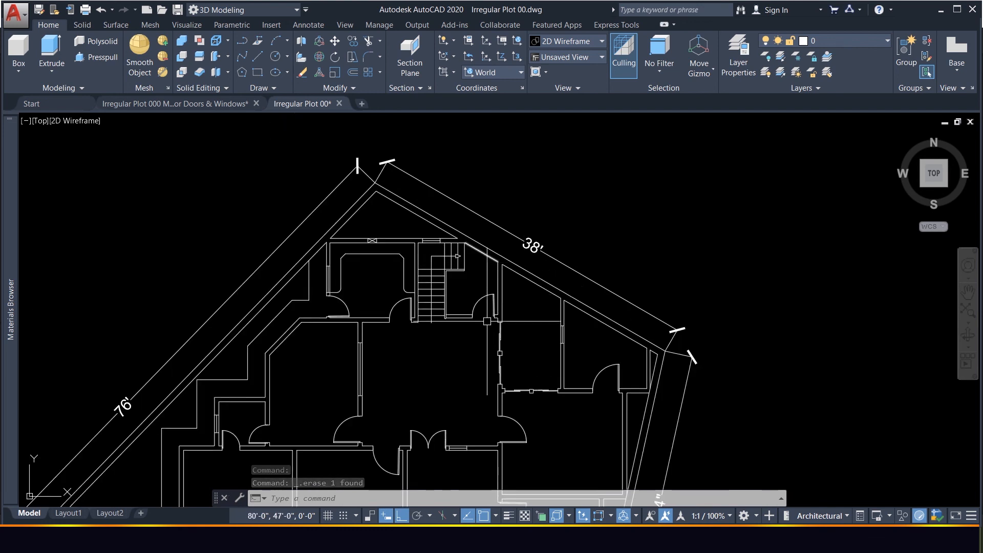
scroll(466, 409, up, 4)
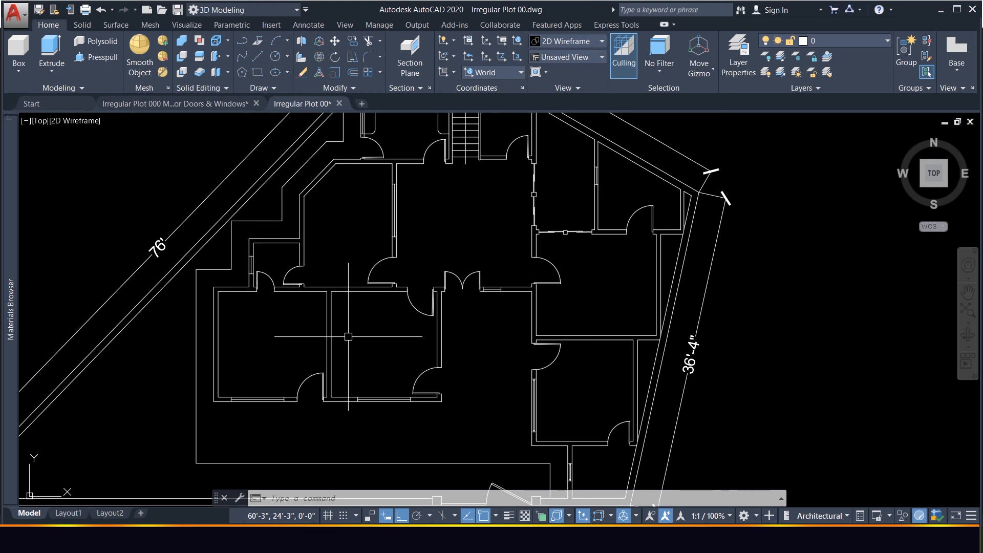
scroll(357, 279, down, 2)
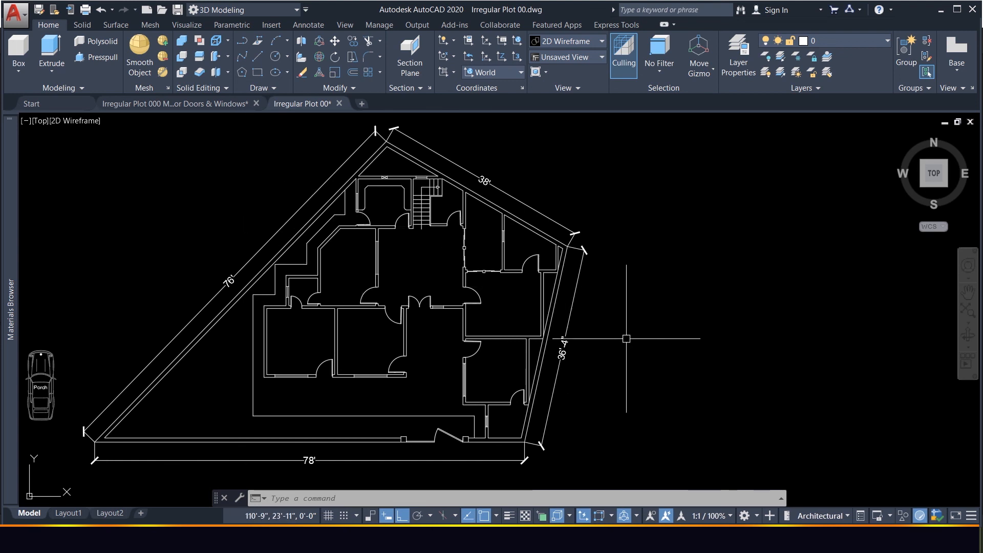
scroll(525, 231, up, 3)
scroll(440, 245, down, 5)
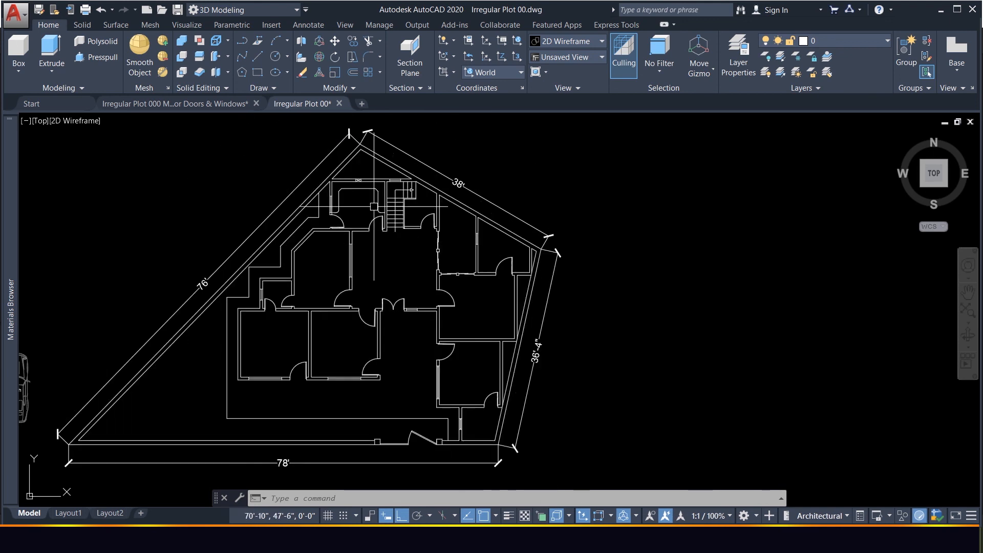
scroll(358, 191, up, 5)
scroll(358, 168, up, 2)
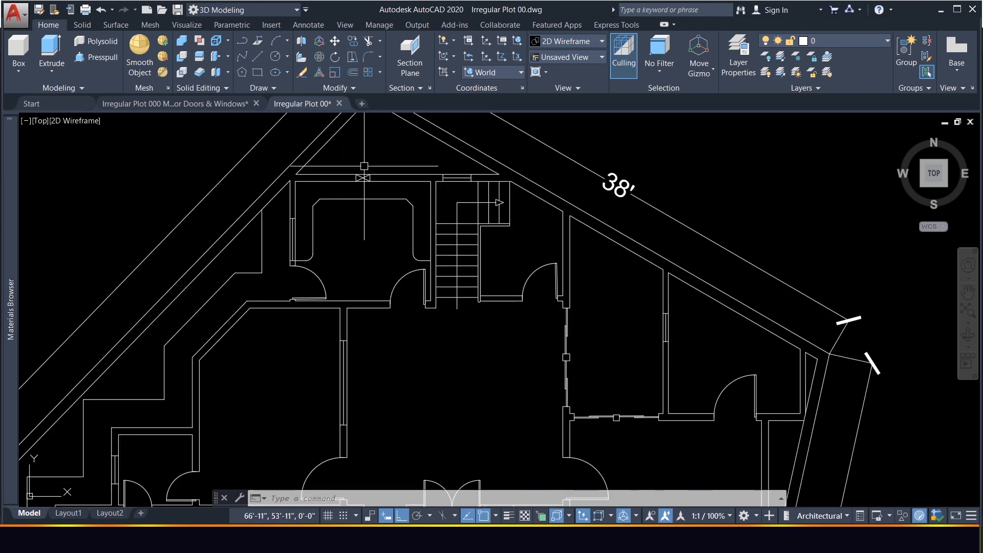
scroll(365, 165, up, 3)
scroll(365, 165, down, 6)
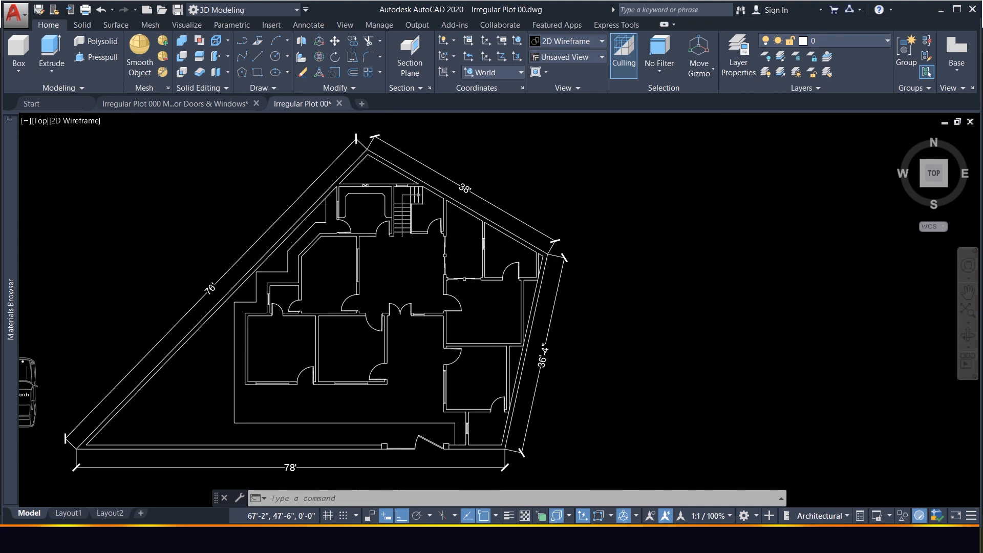